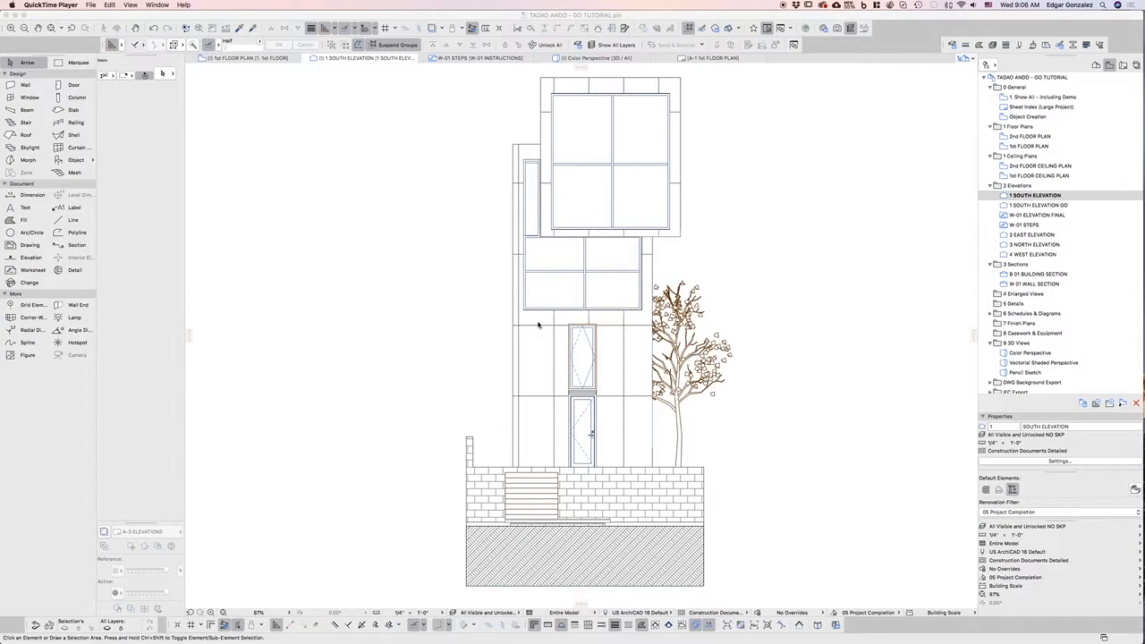
# Switch to Safari and review the SketchUp download versions offered for the 4x4 House, Tadao Ando model on 3D Warehouse.
pyautogui.press('super+Tab')
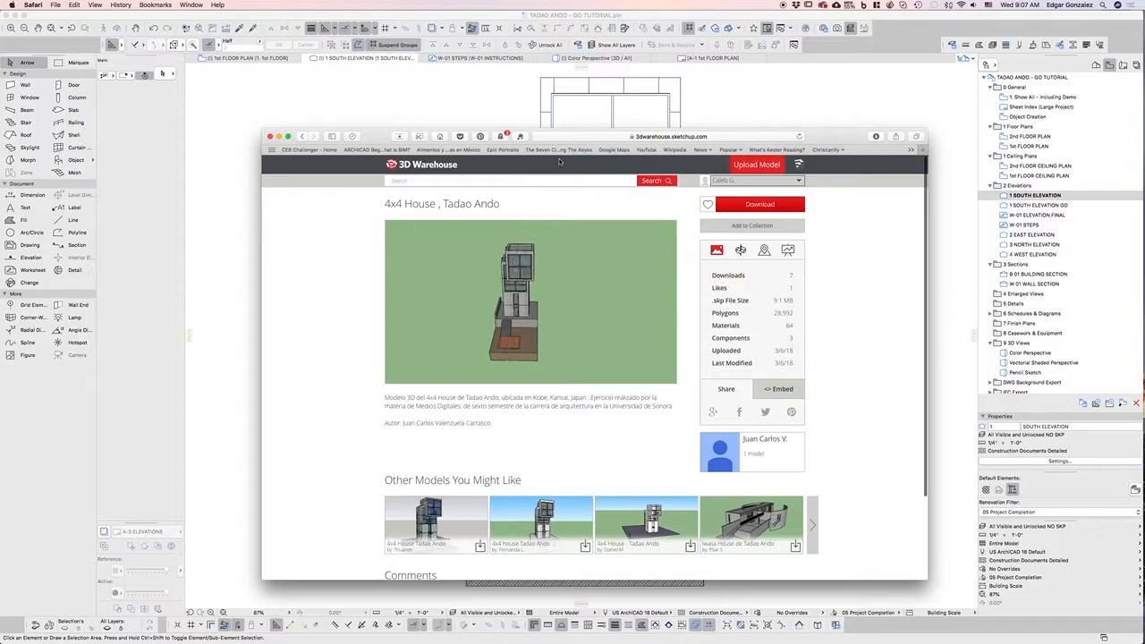
pyautogui.moveTo(379, 136)
pyautogui.mouseDown()
pyautogui.moveTo(416, 247)
pyautogui.moveTo(643, 344)
pyautogui.moveTo(718, 414)
pyautogui.moveTo(399, 217)
pyautogui.moveTo(628, 462)
pyautogui.moveTo(399, 204)
pyautogui.moveTo(374, 132)
pyautogui.mouseUp()
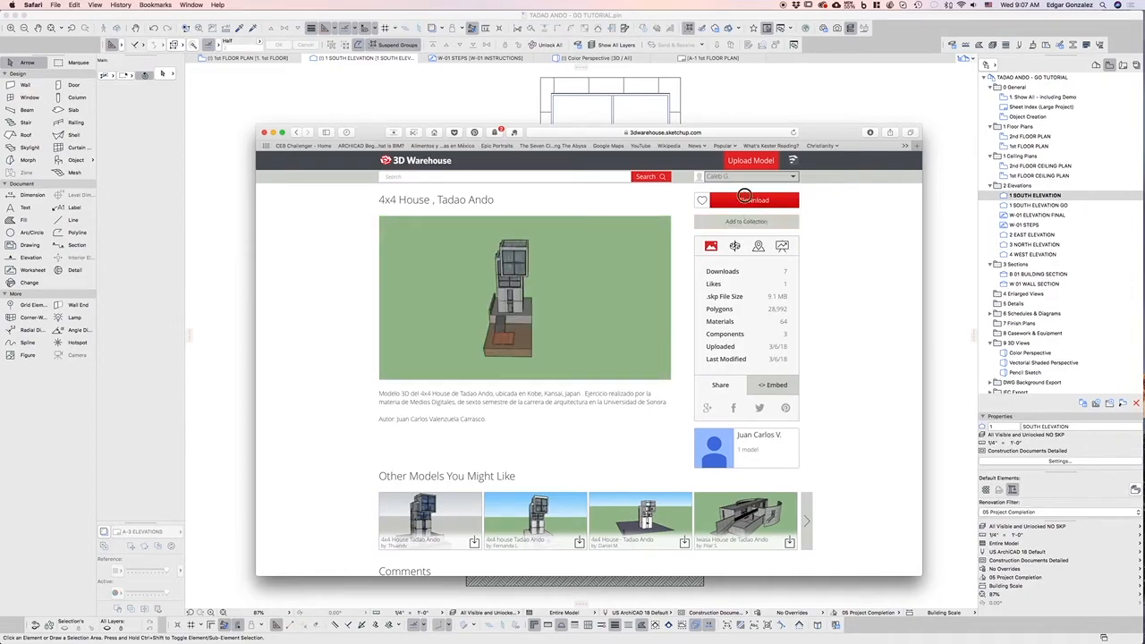
pyautogui.click(741, 198)
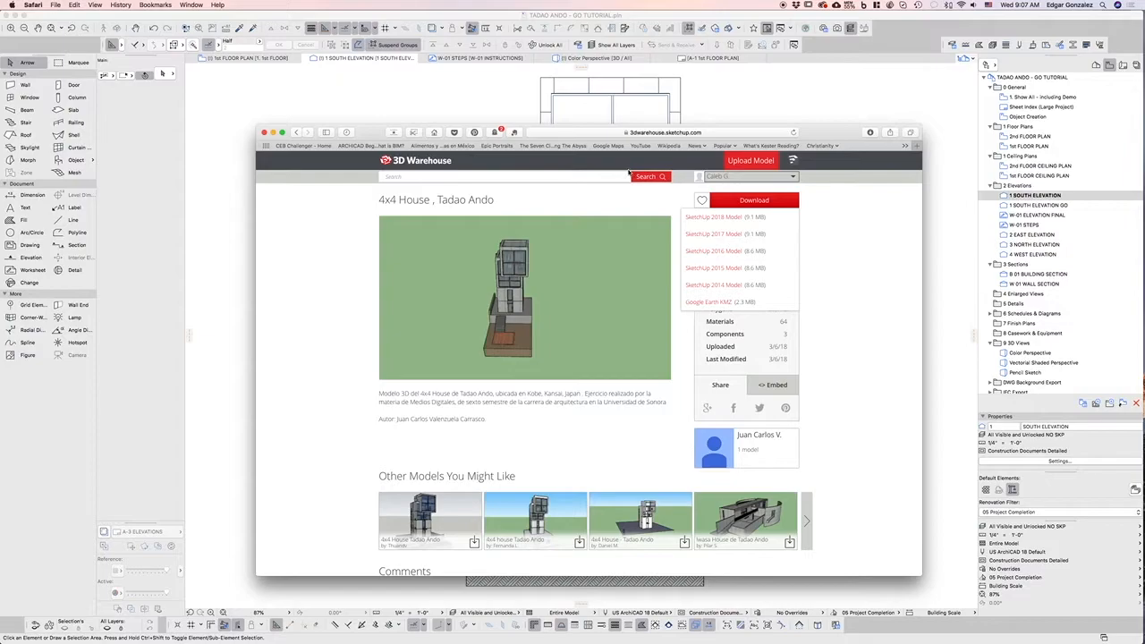
pyautogui.moveTo(369, 132); pyautogui.dragTo(370, 139)
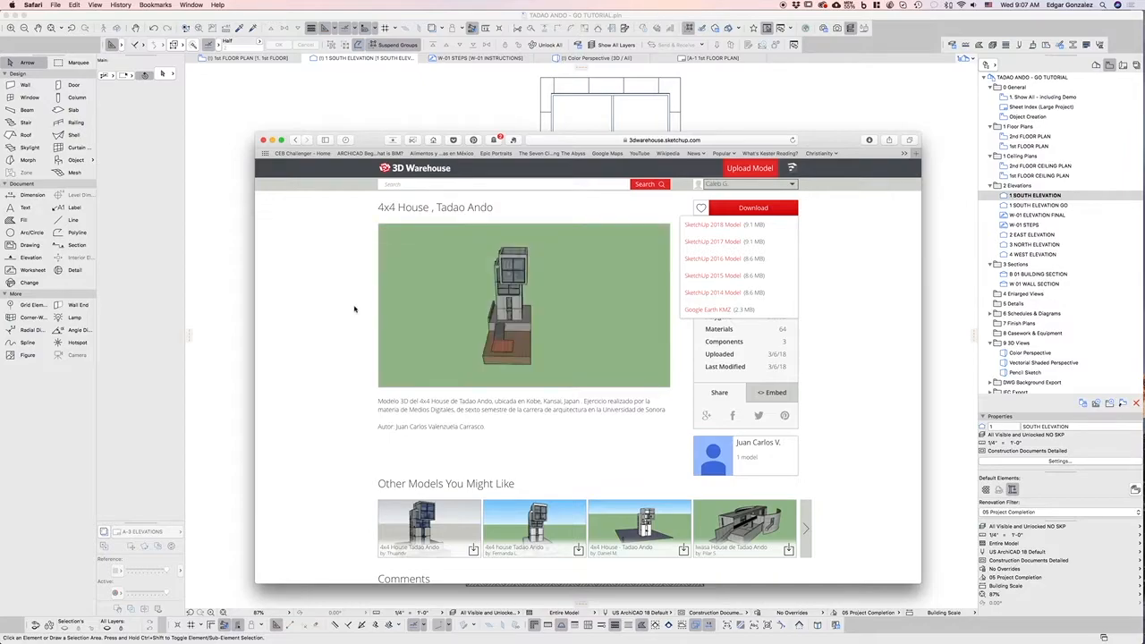
pyautogui.scroll(-2, 849, 380)
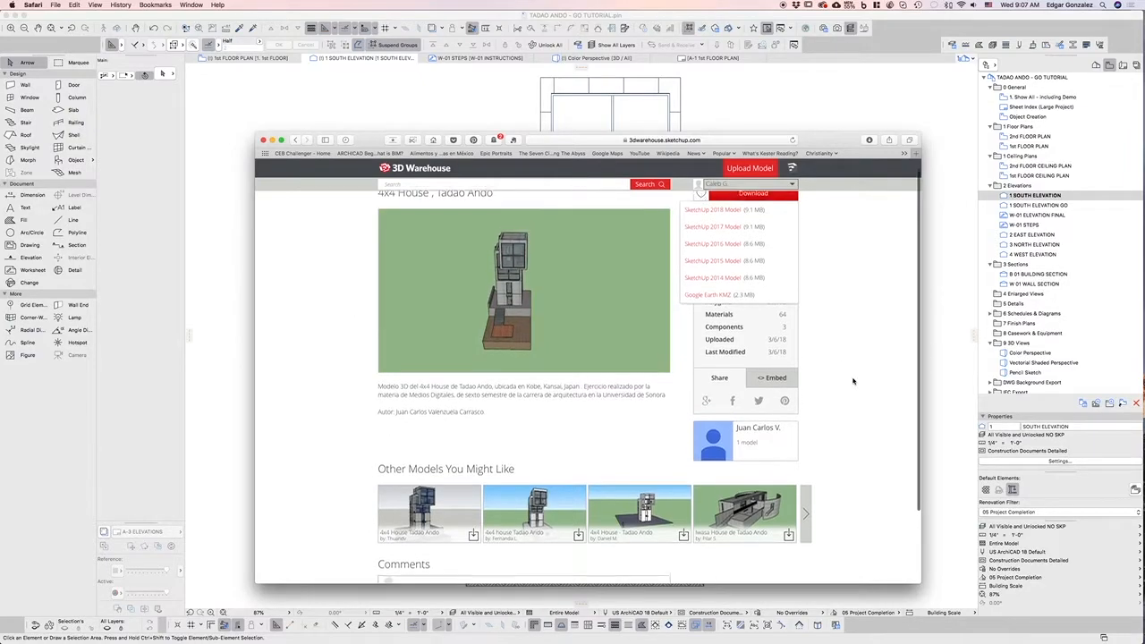
pyautogui.scroll(2, 850, 380)
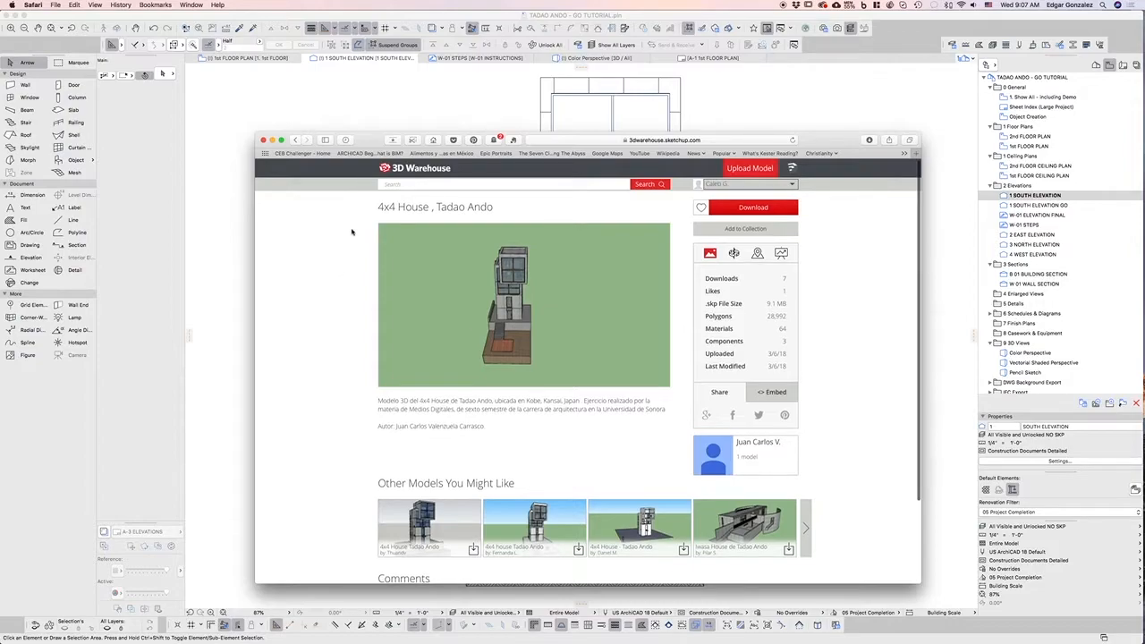
pyautogui.moveTo(364, 144); pyautogui.dragTo(365, 152)
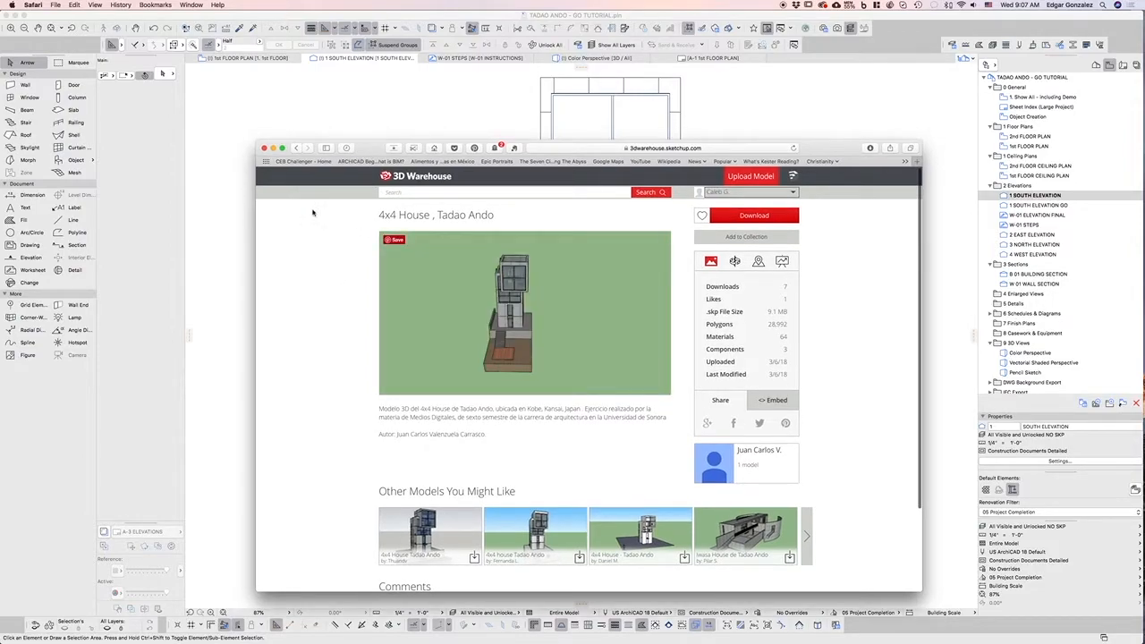
# Examine the author credit and university mentioned in the 4x4 House model's description.
pyautogui.tripleClick(395, 434)
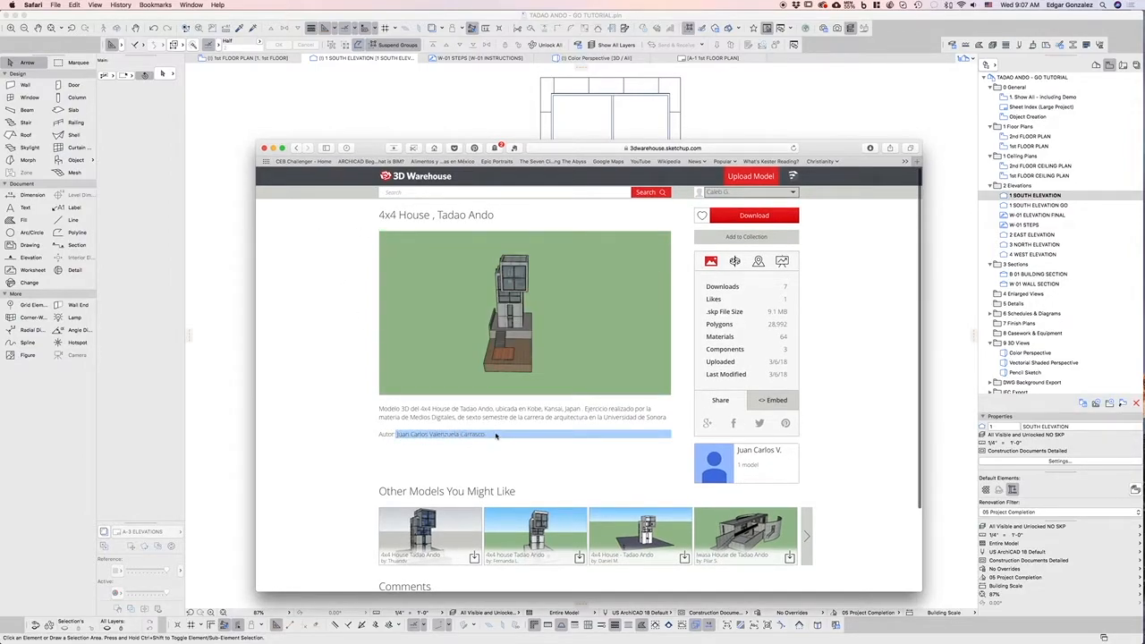
pyautogui.click(491, 438)
pyautogui.moveTo(395, 434); pyautogui.dragTo(509, 442)
pyautogui.click(508, 441)
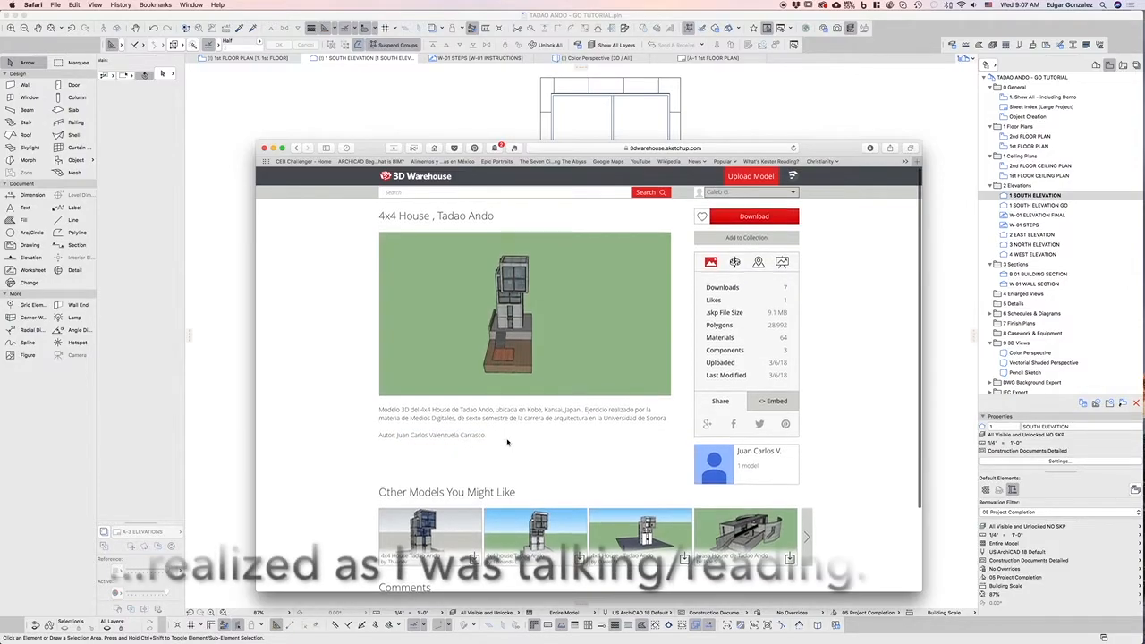
pyautogui.scroll(-1, 507, 442)
pyautogui.moveTo(617, 407); pyautogui.dragTo(666, 407)
pyautogui.click(666, 407)
pyautogui.doubleClick(656, 405)
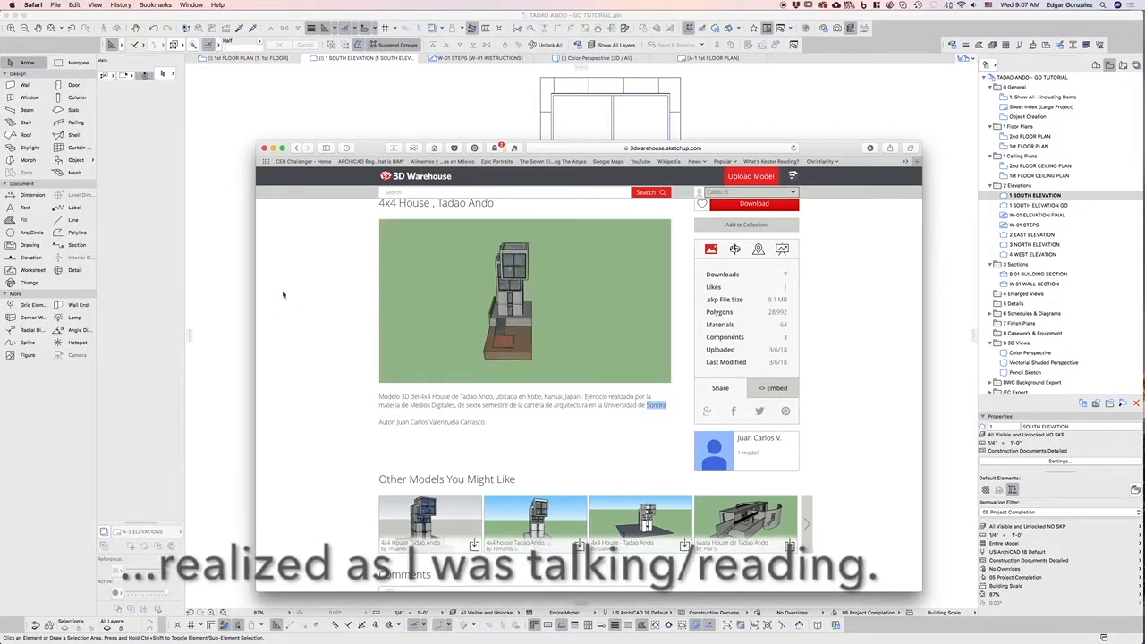
# Switch to ARCHICAD and set the 1 South Elevation to fill uncut surfaces with Own Surface Colors (Shaded) and show Sun Shadow.
pyautogui.click(230, 251)
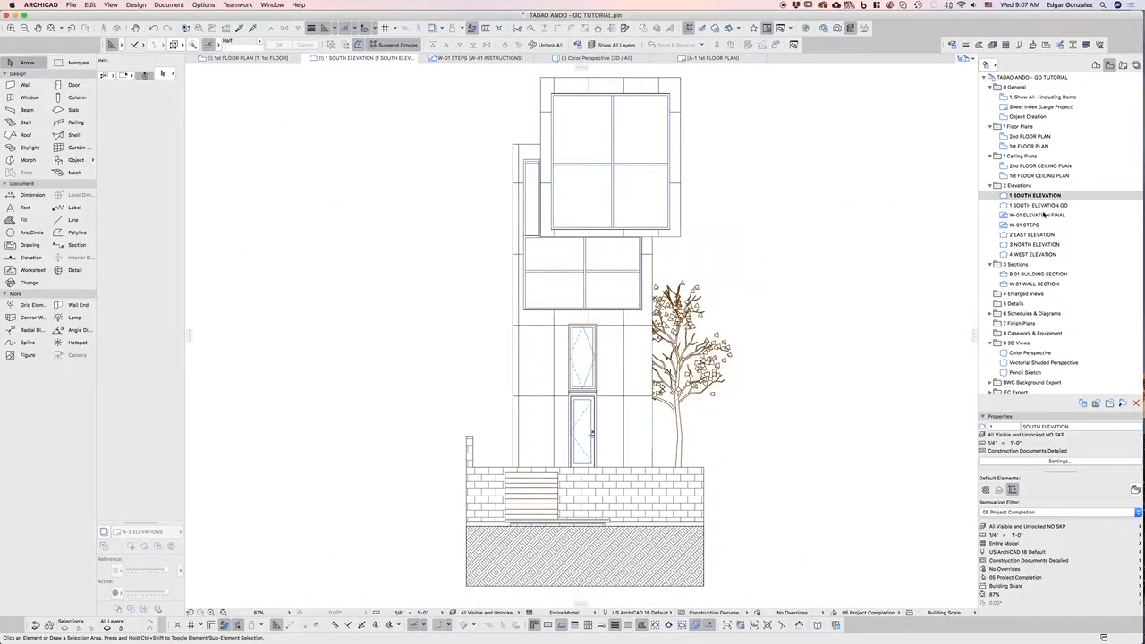
pyautogui.rightClick(1038, 196)
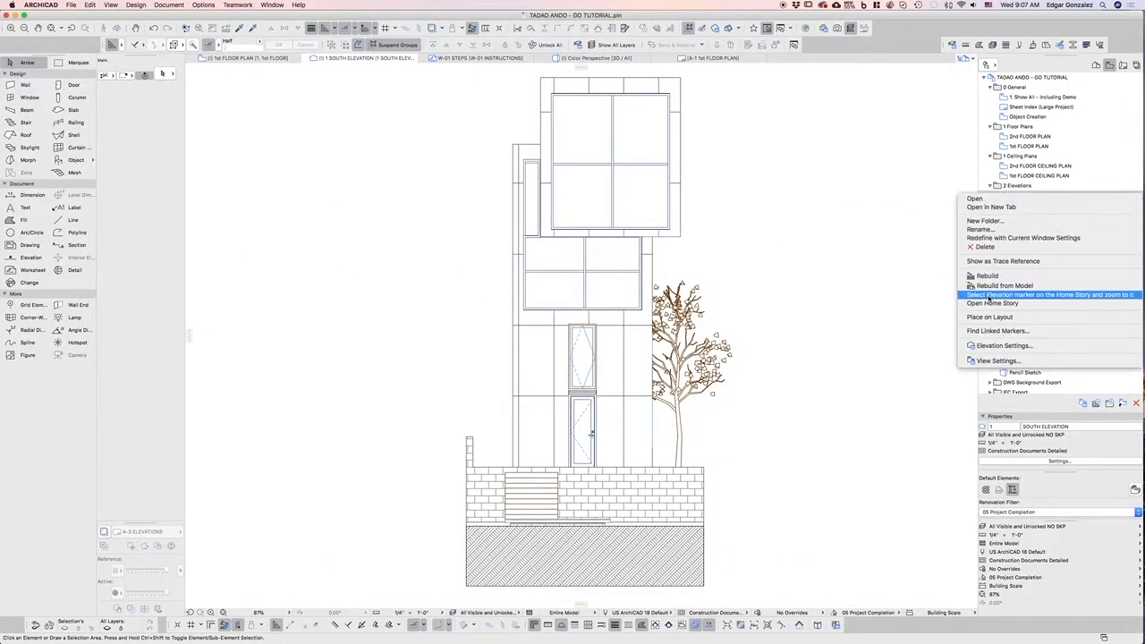
pyautogui.click(992, 345)
pyautogui.scroll(-1, 612, 427)
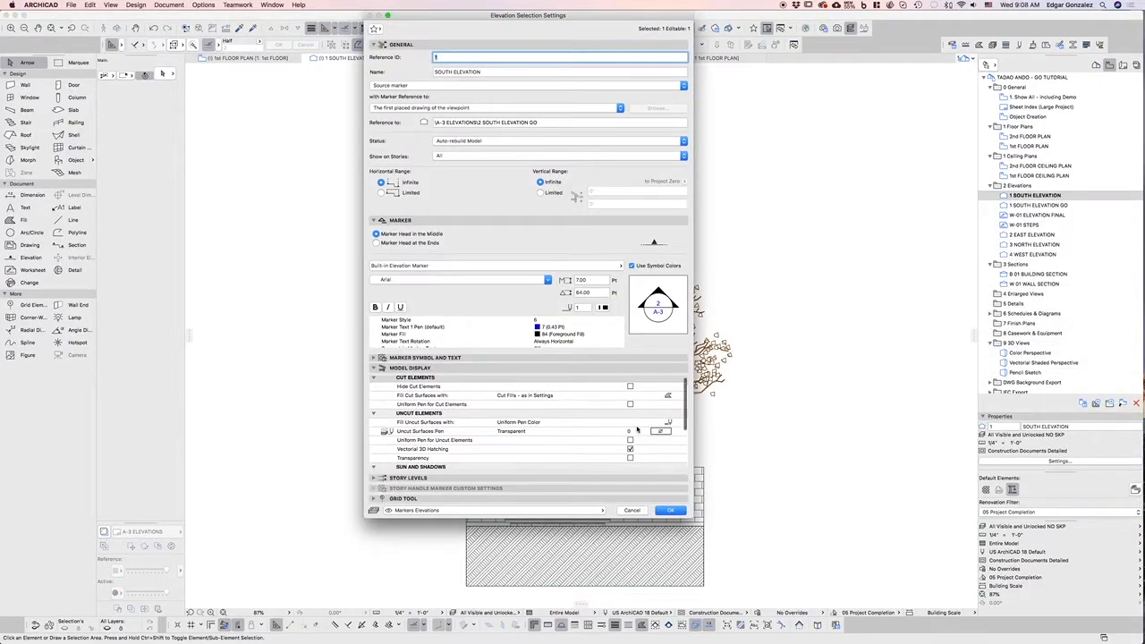
pyautogui.click(669, 423)
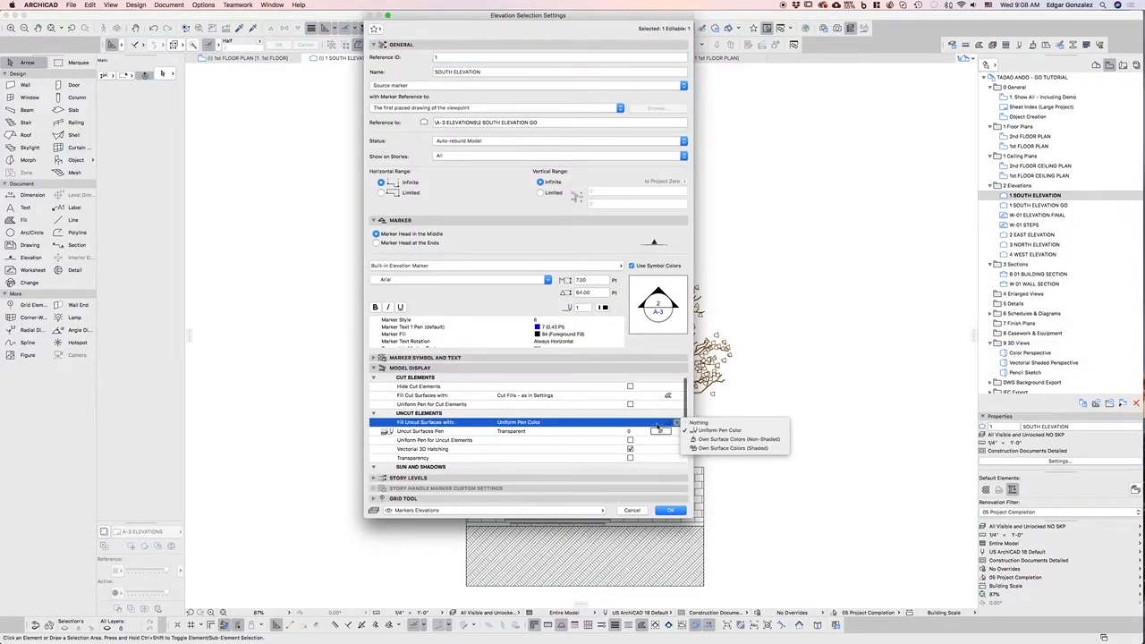
pyautogui.click(716, 448)
pyautogui.scroll(-3, 617, 452)
pyautogui.scroll(1, 618, 452)
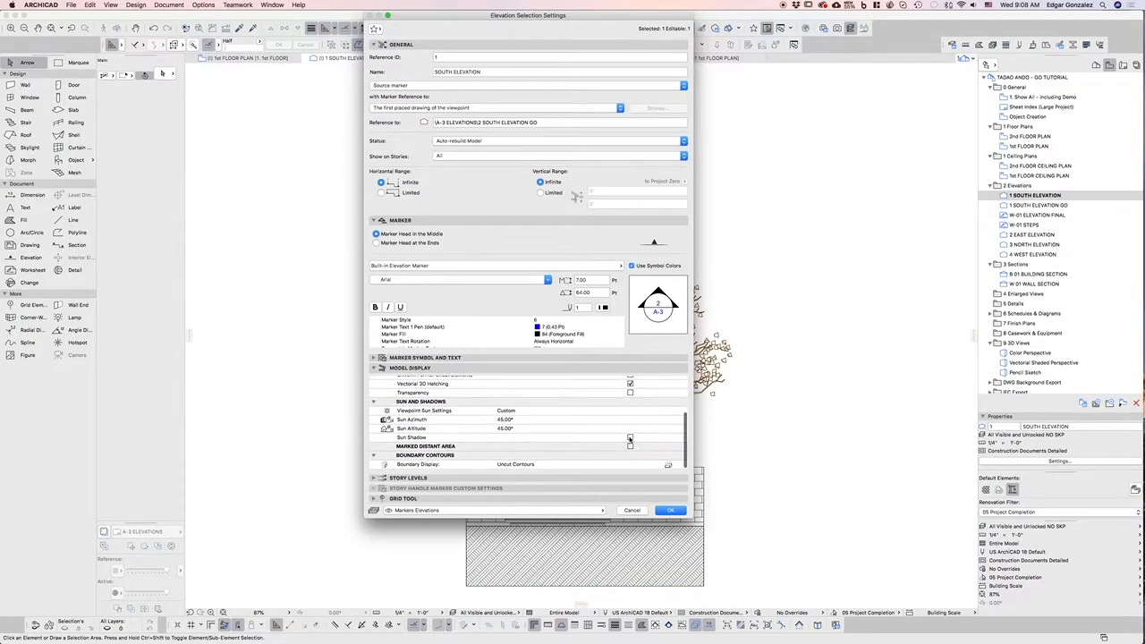
pyautogui.click(632, 440)
pyautogui.click(670, 511)
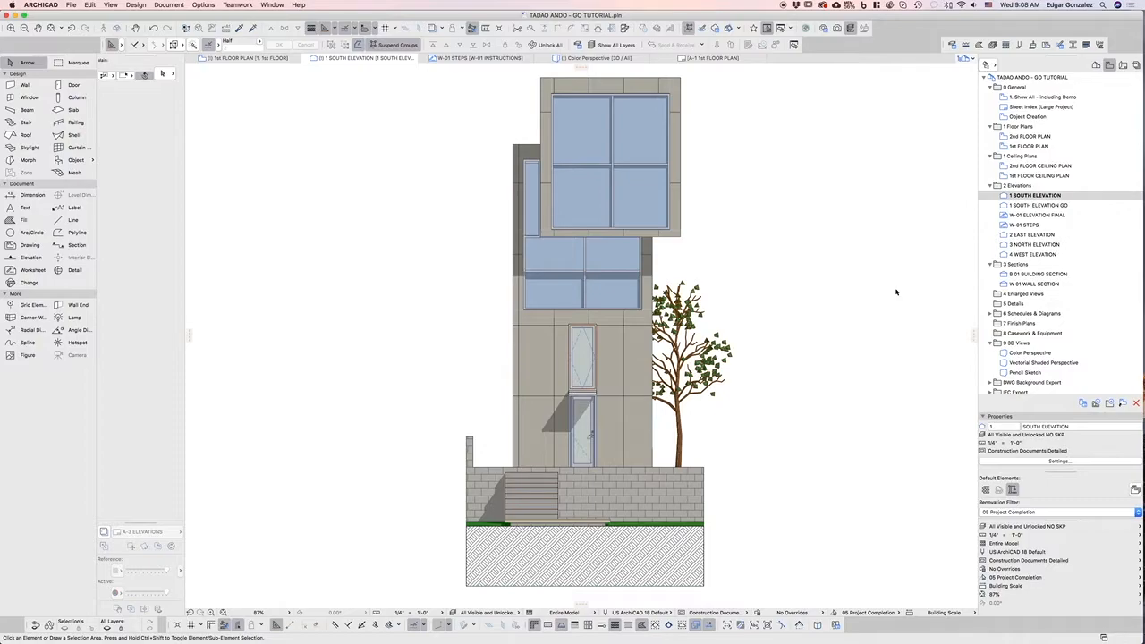
# Set the 1 South Elevation's uncut surface fill to Uniform Pen Color and turn off Sun Shadow.
pyautogui.rightClick(1027, 195)
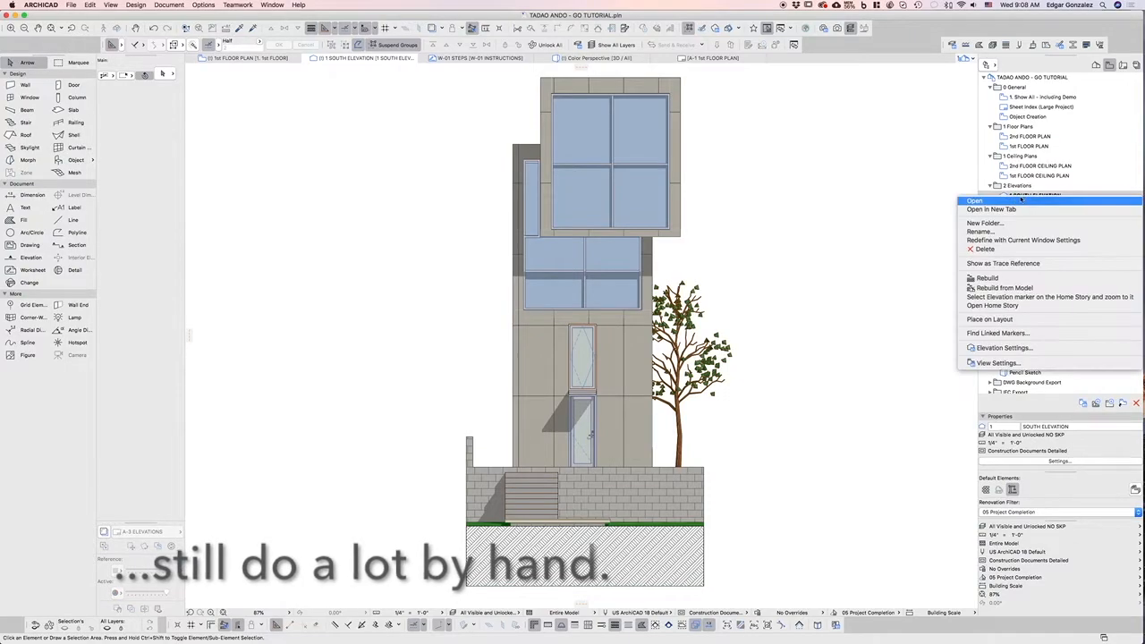
pyautogui.click(1001, 348)
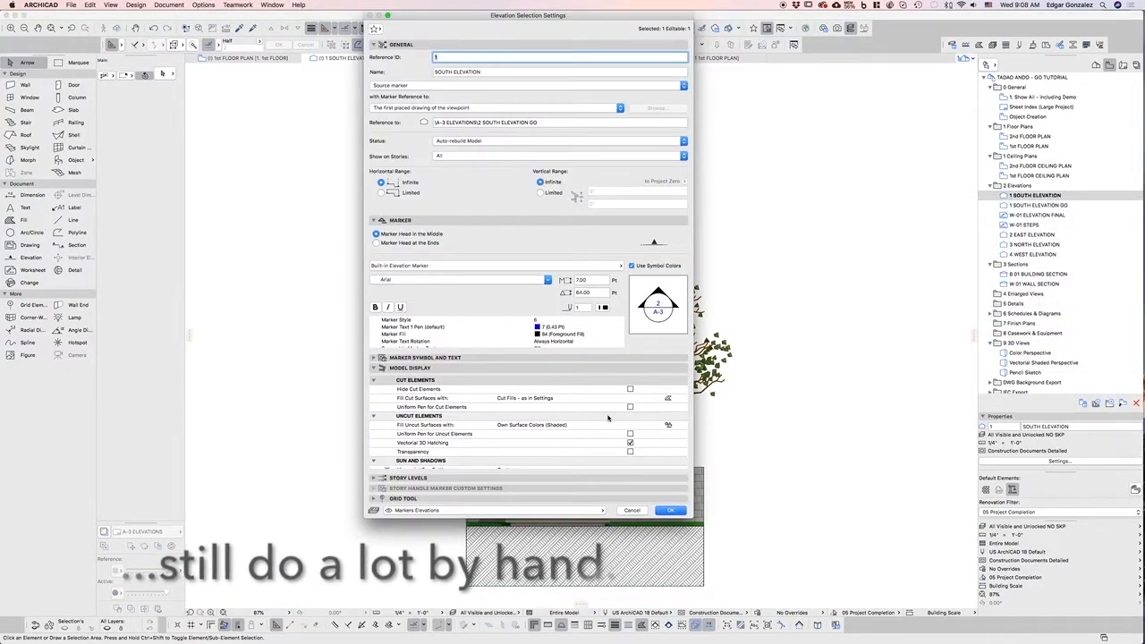
pyautogui.scroll(-2, 621, 438)
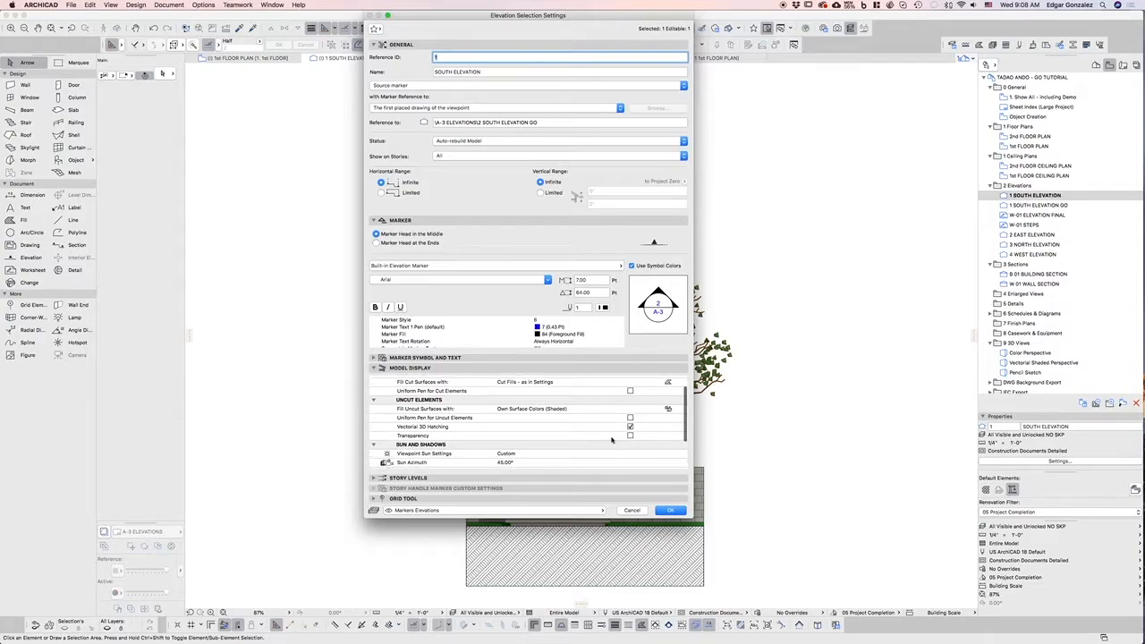
pyautogui.click(667, 413)
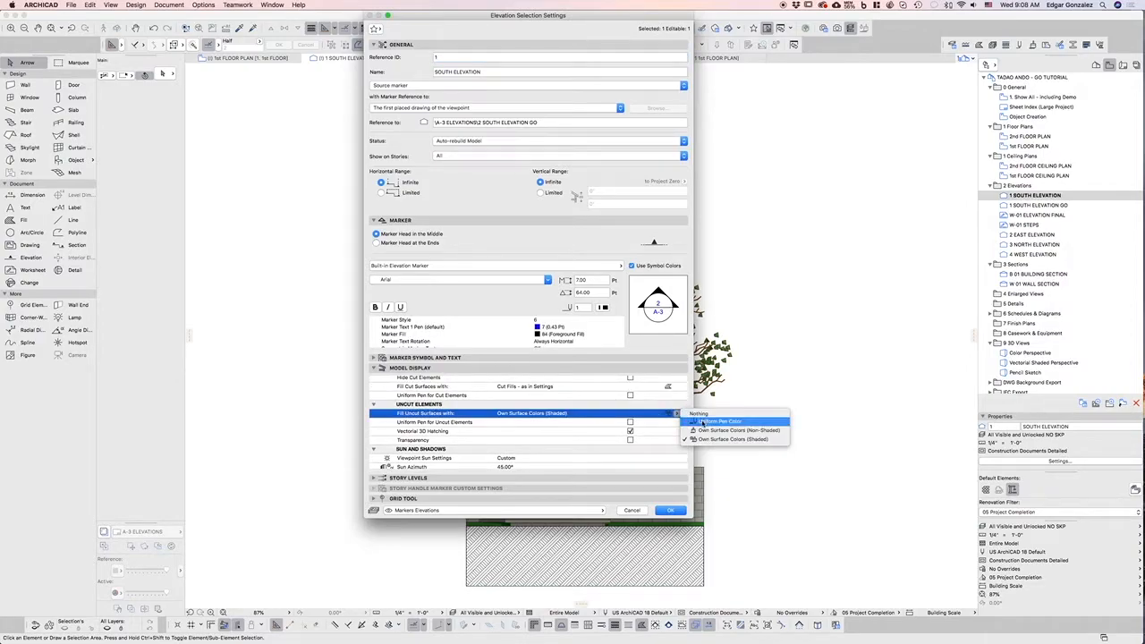
pyautogui.click(706, 421)
pyautogui.scroll(-4, 640, 438)
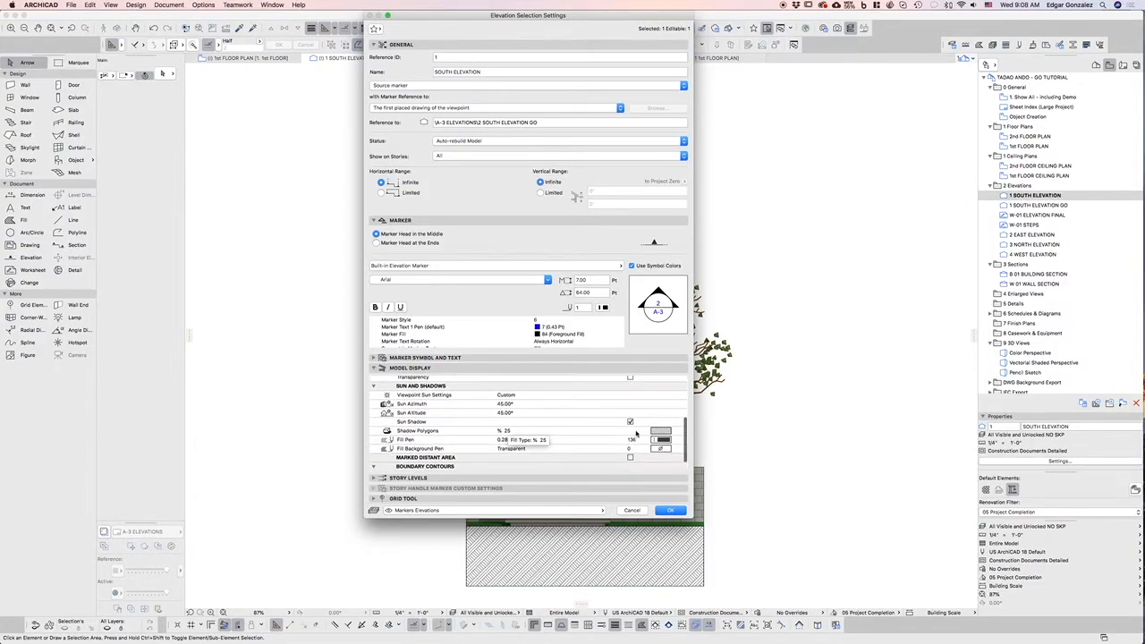
pyautogui.click(629, 421)
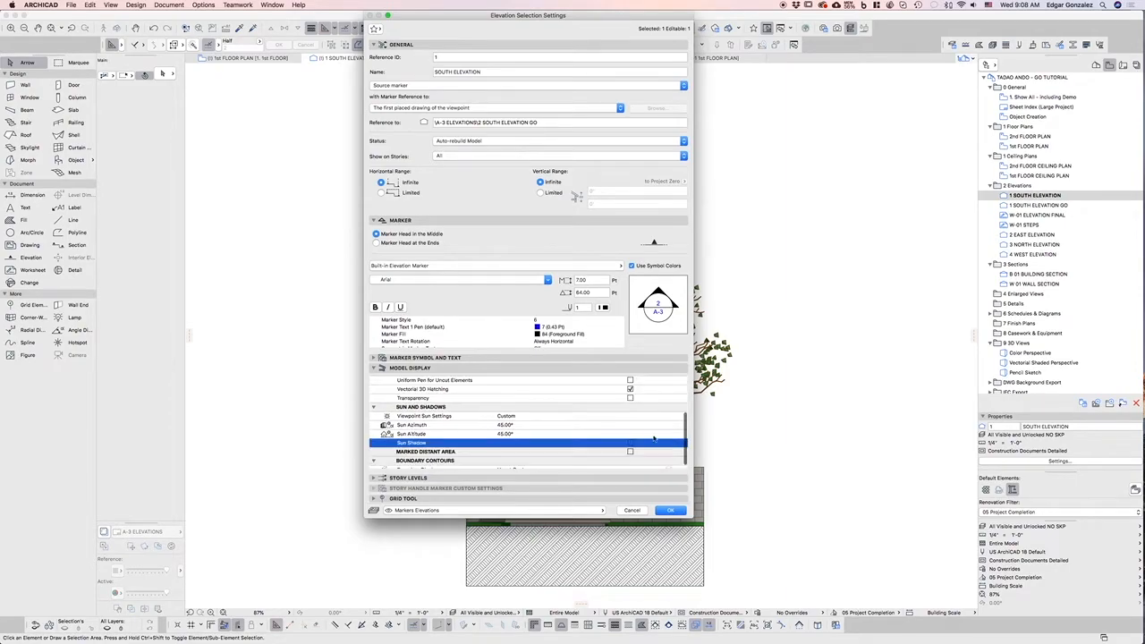
pyautogui.click(670, 510)
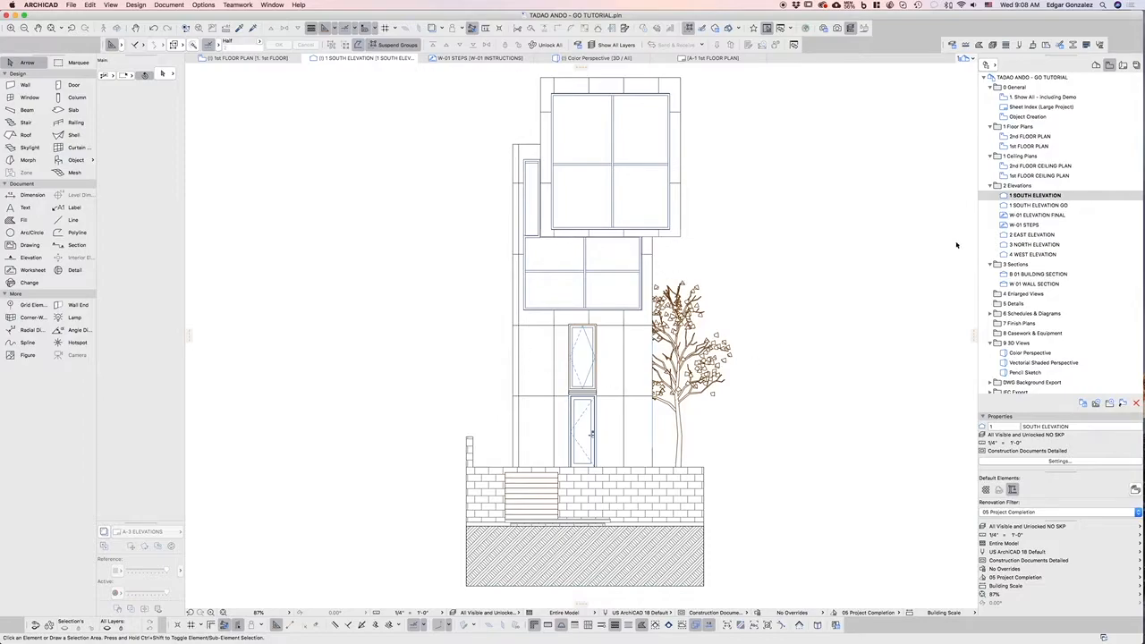
# Review the W-01 Elevation Final worksheet and the W-01 Steps worksheet.
pyautogui.click(1042, 216)
pyautogui.click(1042, 215)
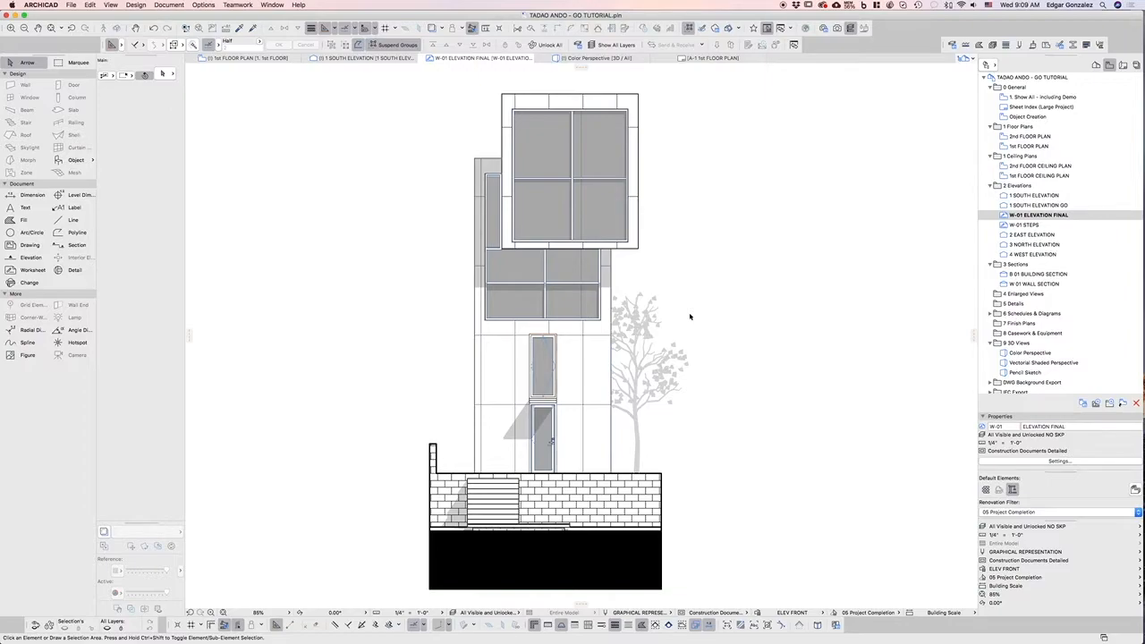
pyautogui.doubleClick(1033, 225)
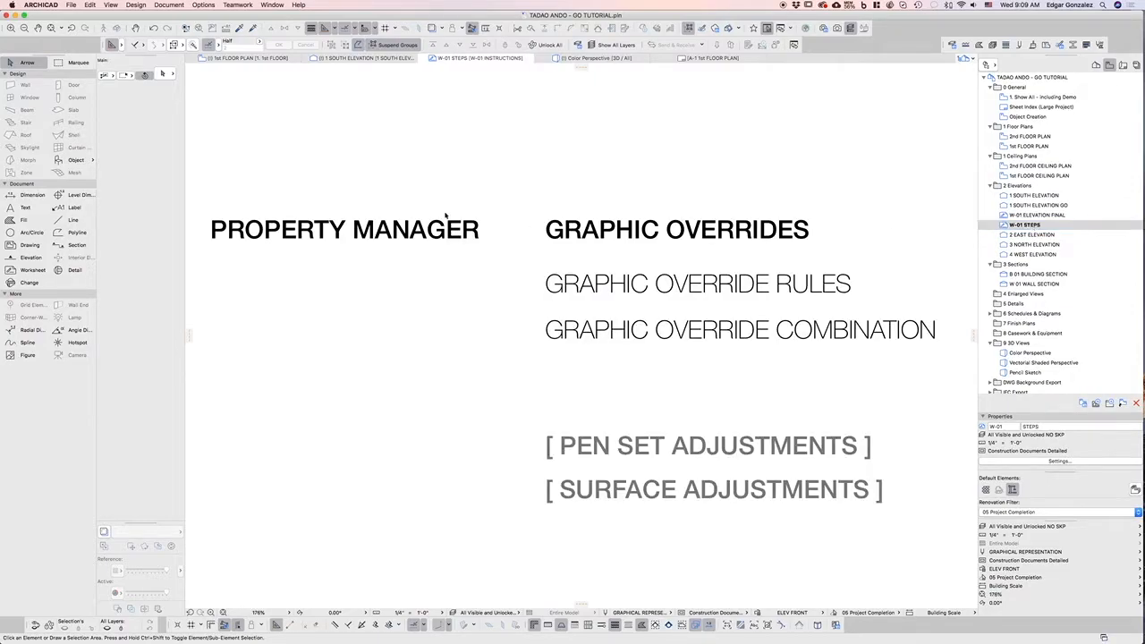
pyautogui.click(443, 238)
# Open the 1st Floor Plan and examine the building's front, back, left and right sides.
pyautogui.doubleClick(1016, 147)
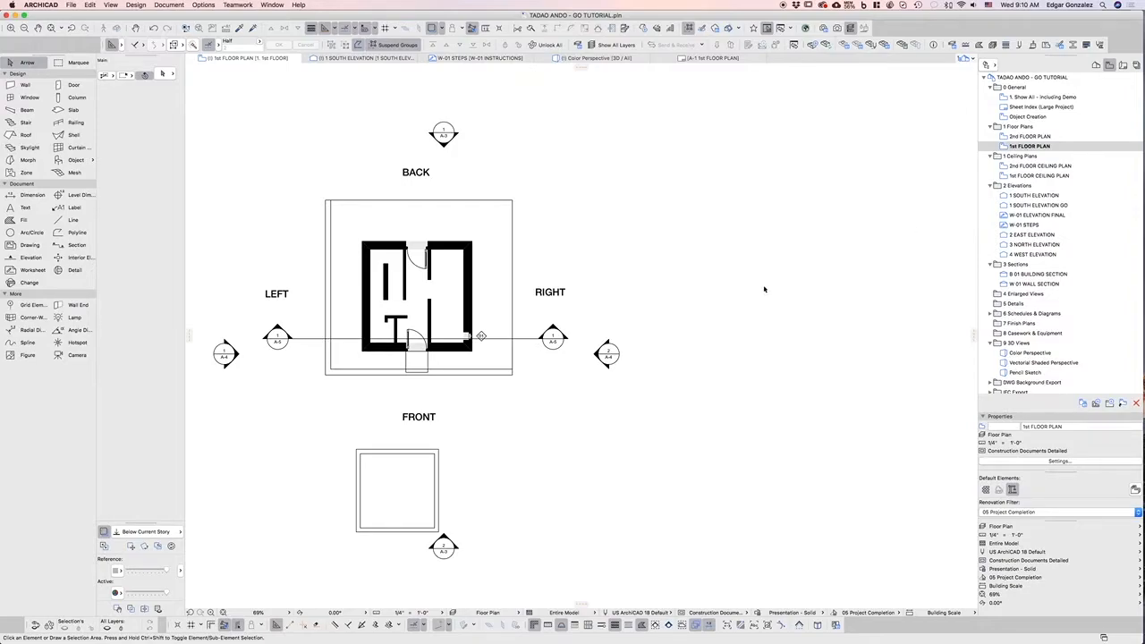
pyautogui.scroll(-3, 750, 292)
pyautogui.scroll(1, 560, 313)
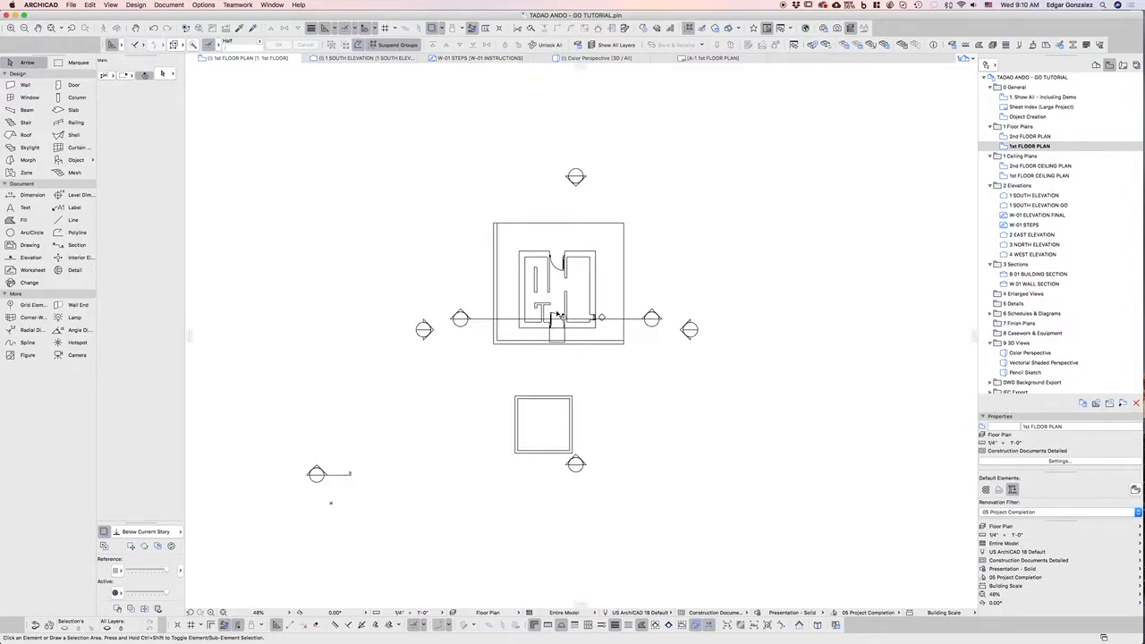
pyautogui.scroll(2, 544, 279)
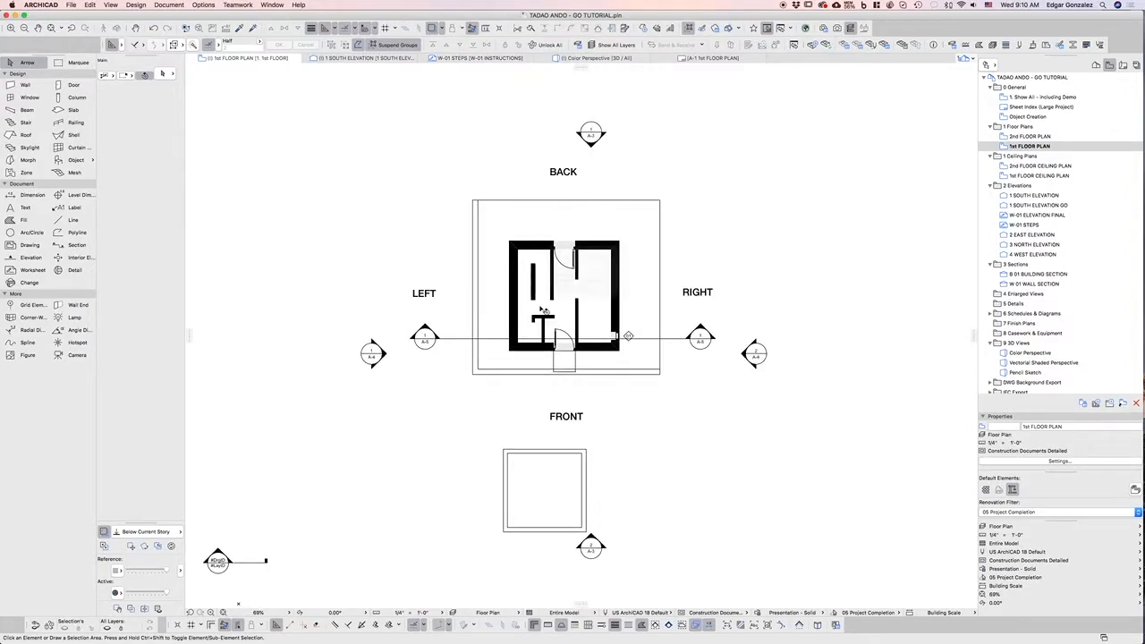
pyautogui.scroll(2, 543, 310)
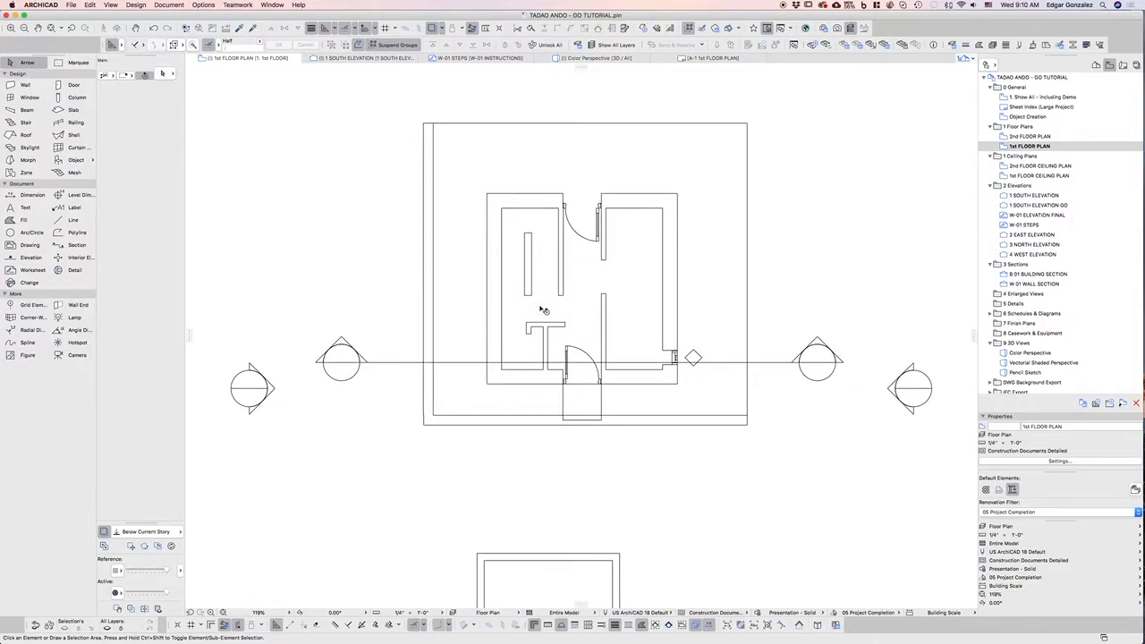
pyautogui.scroll(-2, 454, 353)
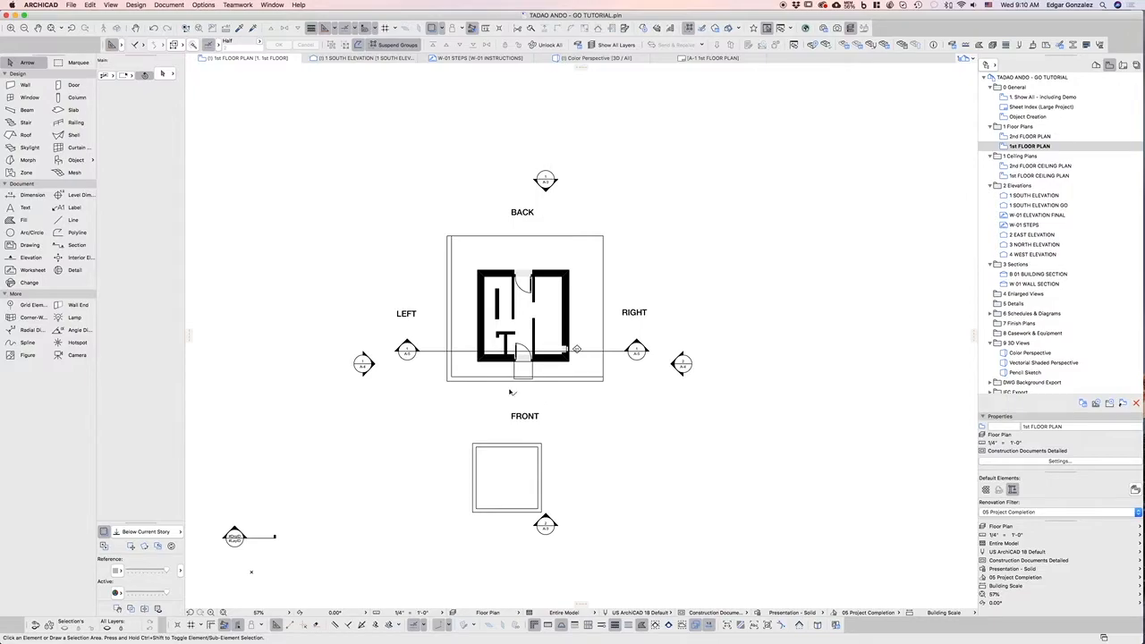
pyautogui.scroll(2, 509, 392)
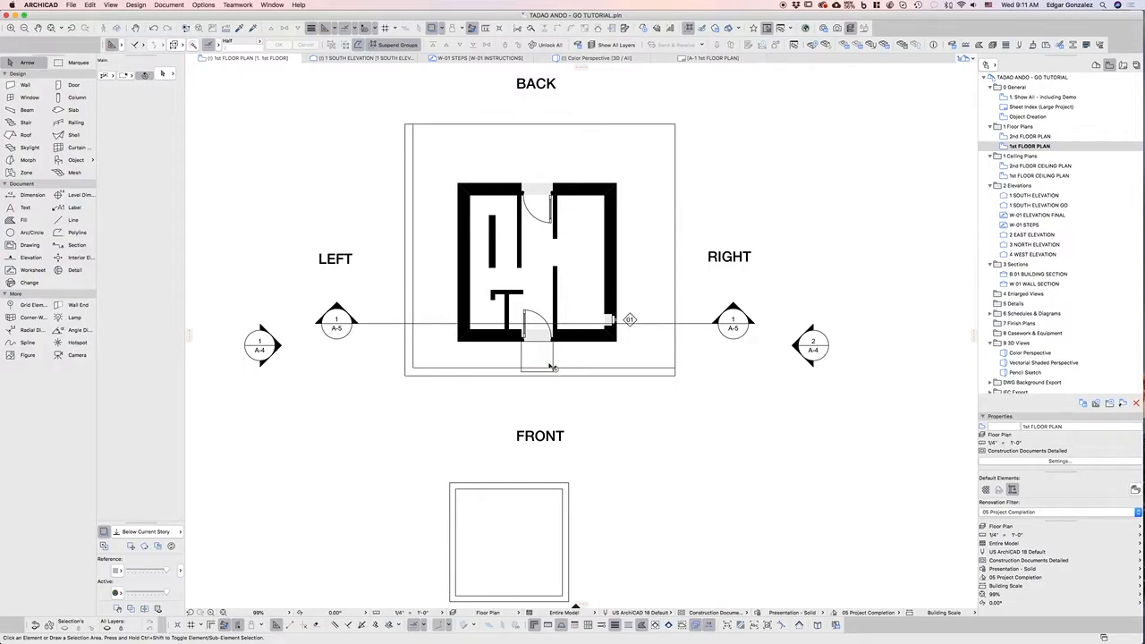
# Select the rectangular element outside the front door to view its settings, and clear the selection.
pyautogui.click(550, 366)
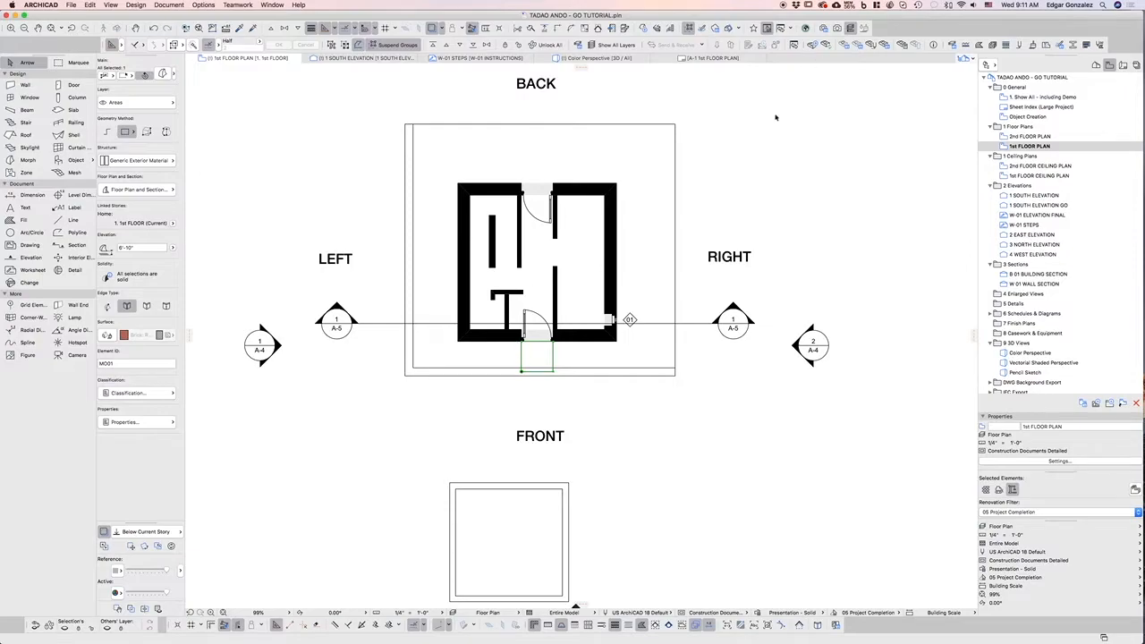
pyautogui.click(630, 441)
pyautogui.click(539, 435)
pyautogui.click(601, 446)
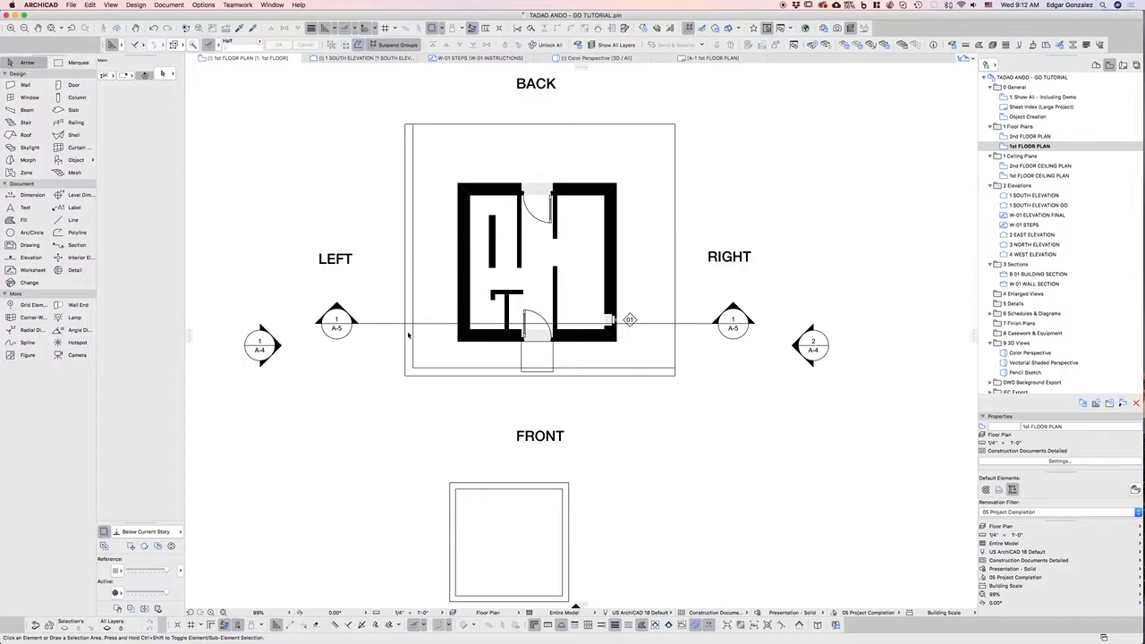
pyautogui.moveTo(621, 320)
pyautogui.click(551, 372)
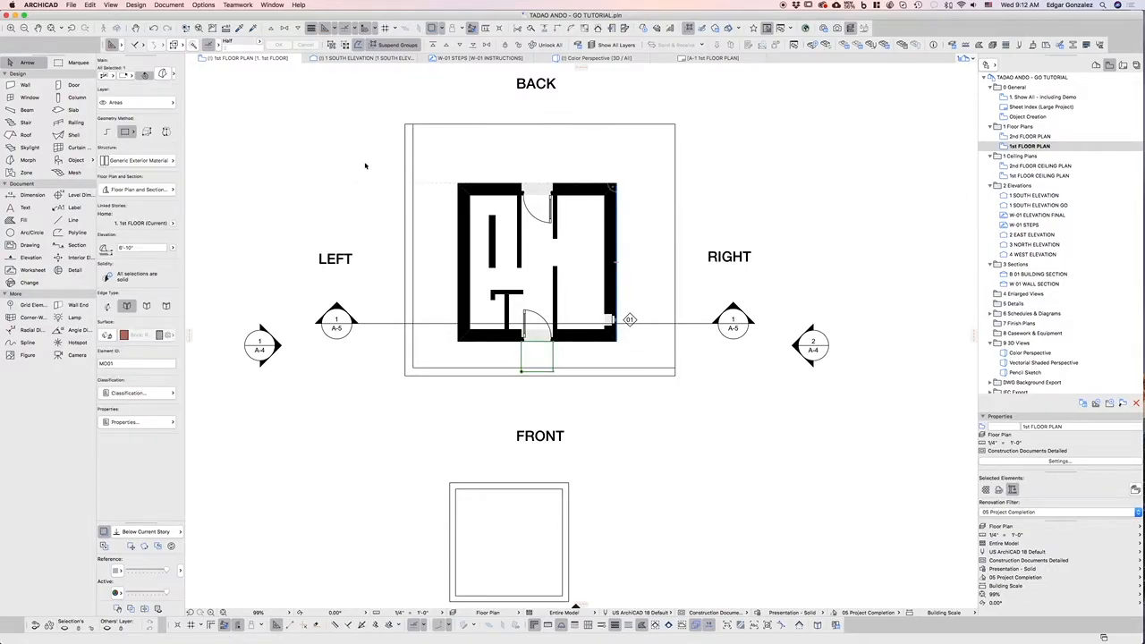
pyautogui.click(394, 177)
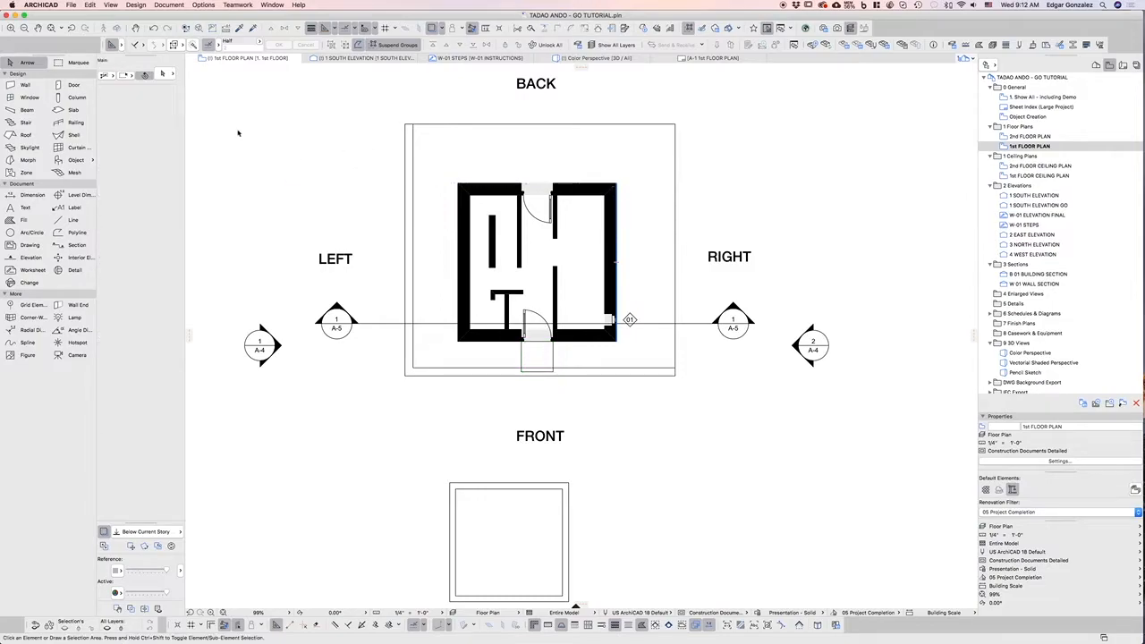
# Open the Property Manager, enlarge its window and collapse the Openings property group.
pyautogui.click(209, 5)
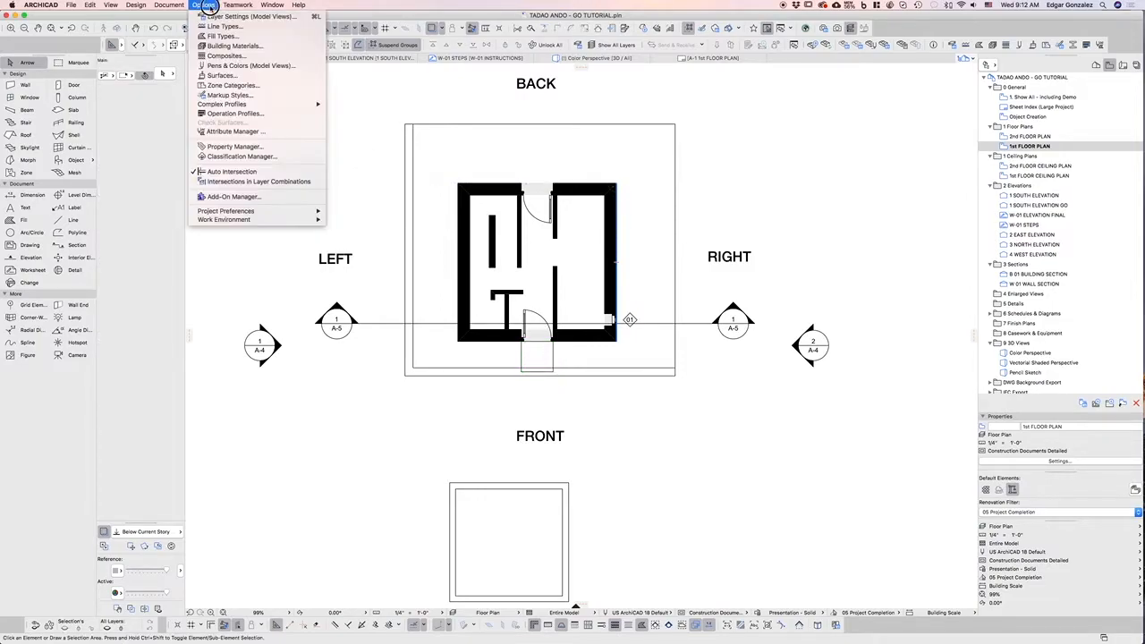
pyautogui.click(234, 147)
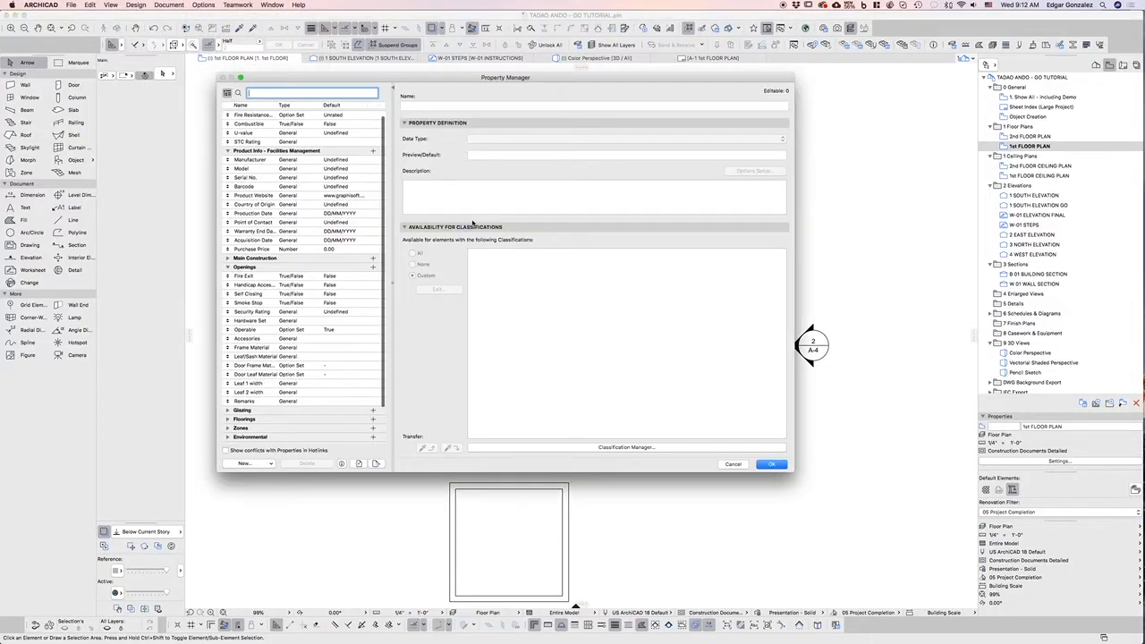
pyautogui.moveTo(482, 78); pyautogui.dragTo(445, 71)
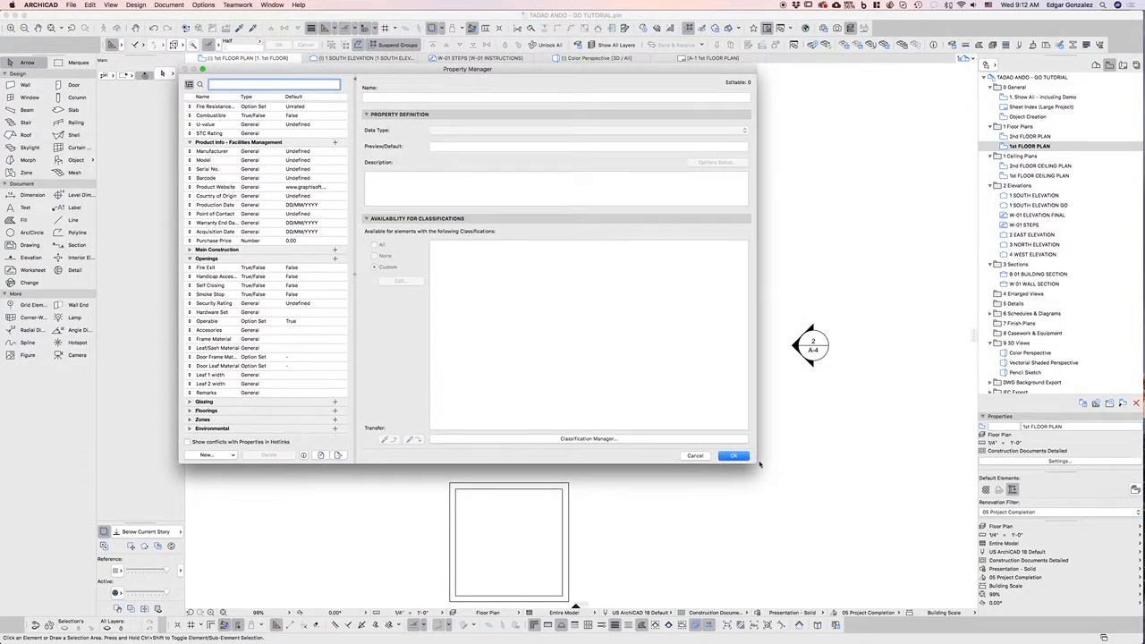
pyautogui.moveTo(758, 468); pyautogui.dragTo(807, 512)
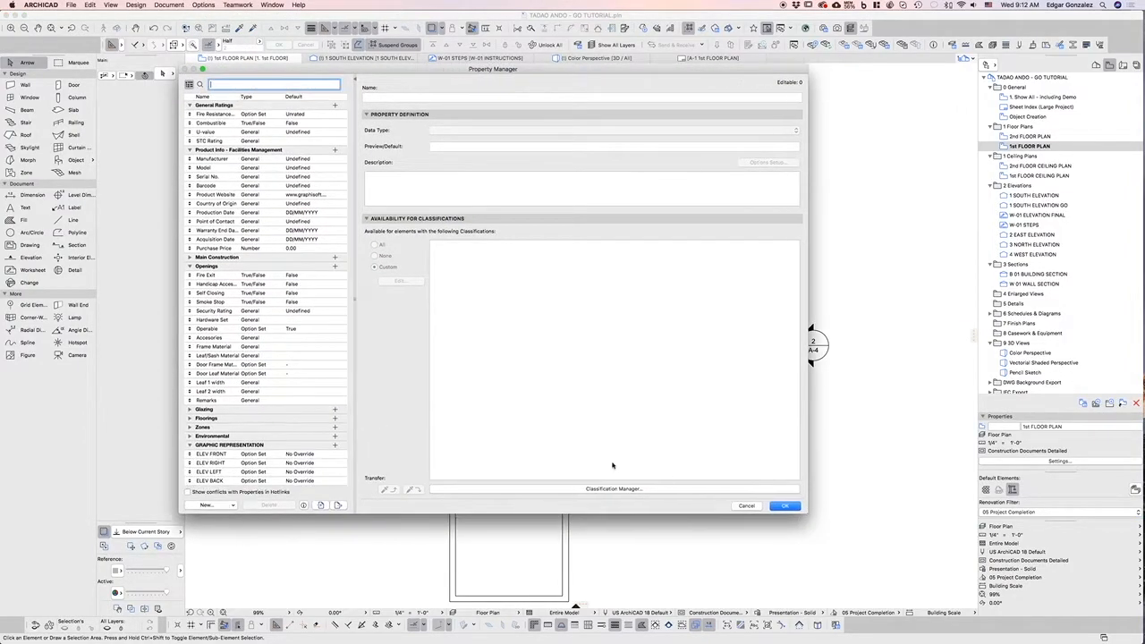
pyautogui.click(189, 266)
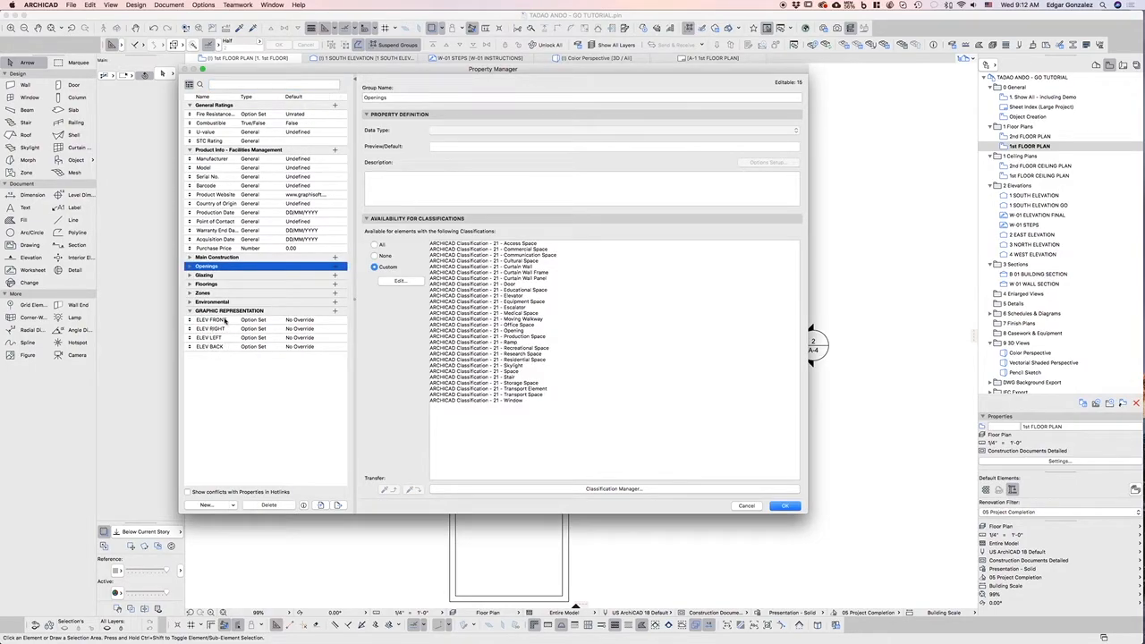
# Review the GRAPHIC REPRESENTATION group and its front, right, left and back elevation properties.
pyautogui.click(217, 311)
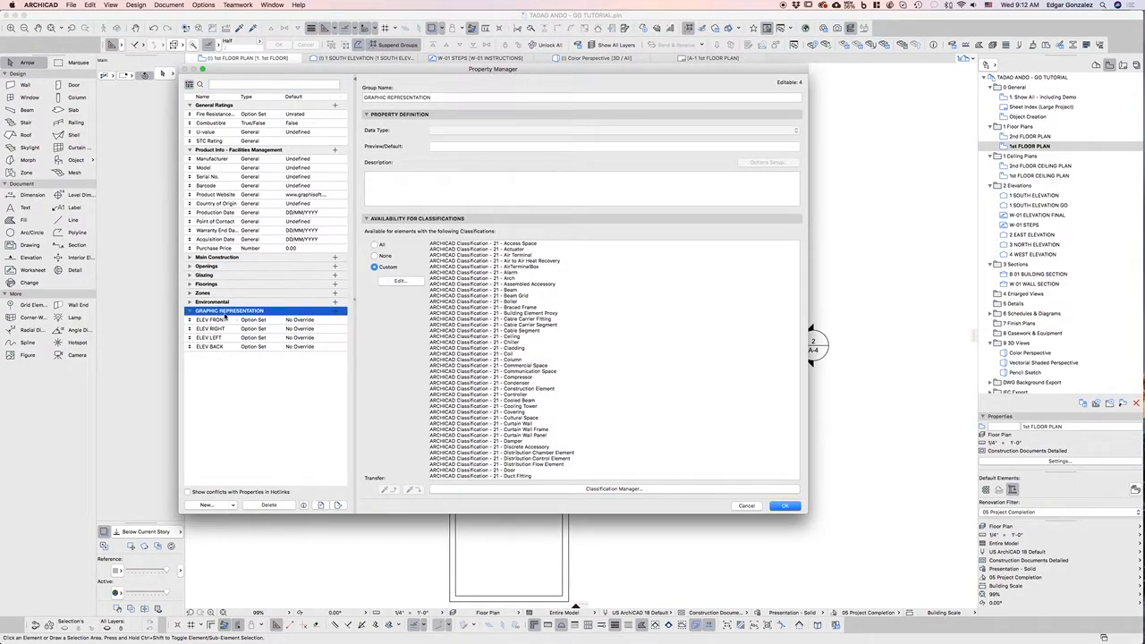
pyautogui.press('Down')
pyautogui.press('Down')
pyautogui.press('Down')
pyautogui.press('Down')
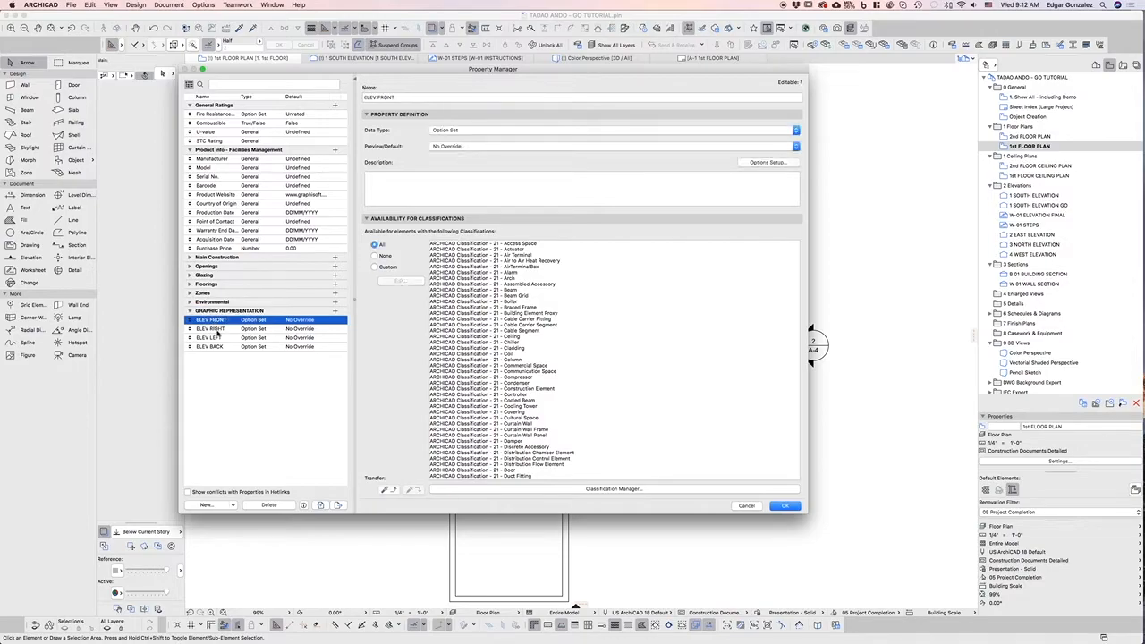
pyautogui.press('Up')
pyautogui.press('Up')
pyautogui.press('Up')
pyautogui.click(213, 358)
pyautogui.moveTo(302, 71); pyautogui.dragTo(344, 104)
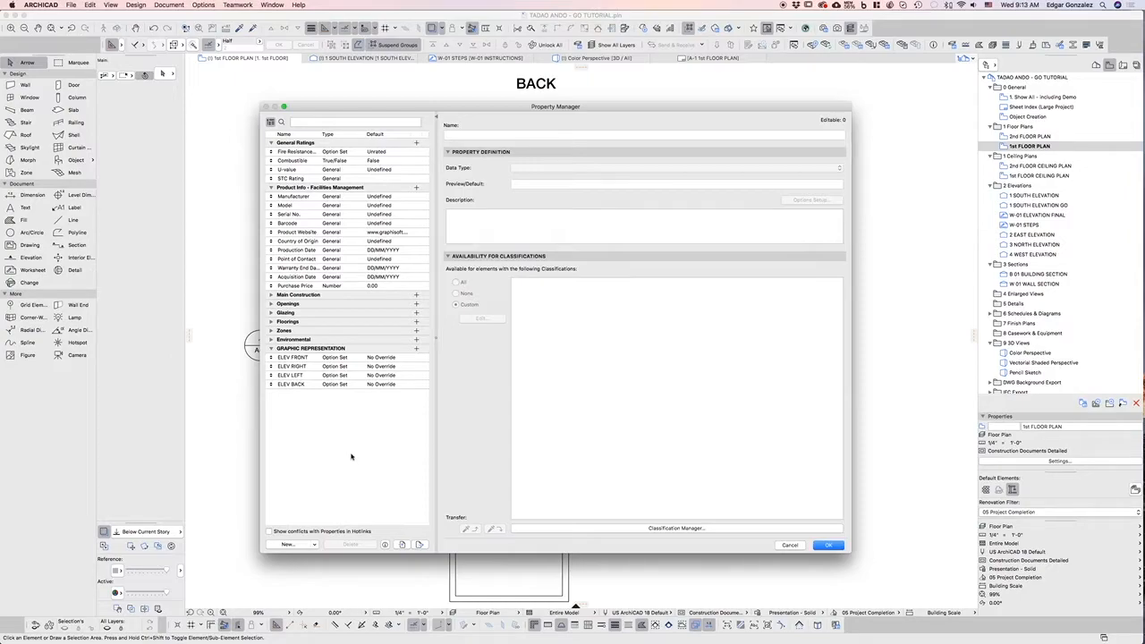
# Examine the Product Info - Facilities Management properties from Manufacturer through the warranty end date.
pyautogui.click(301, 206)
pyautogui.click(298, 214)
pyautogui.click(300, 224)
pyautogui.click(300, 232)
pyautogui.click(298, 241)
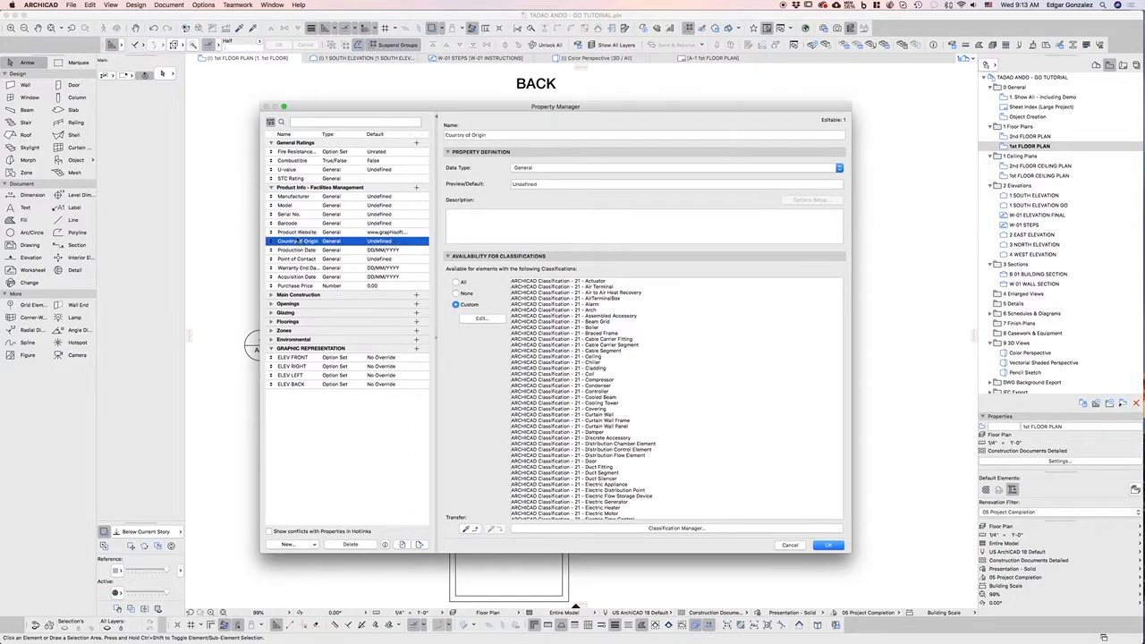
pyautogui.click(303, 251)
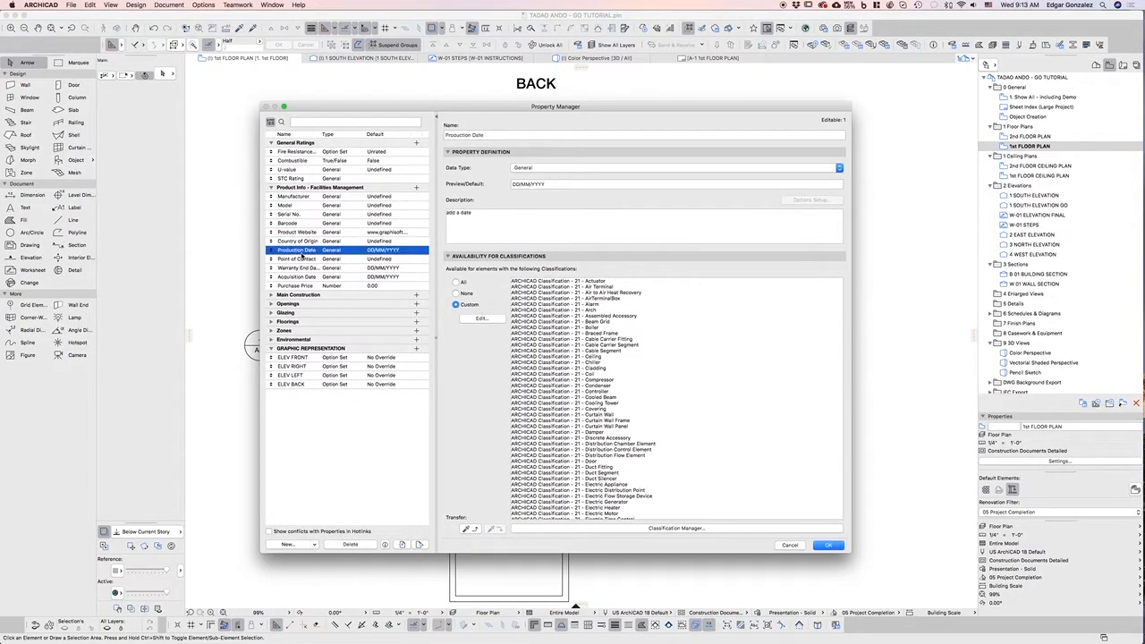
pyautogui.click(301, 197)
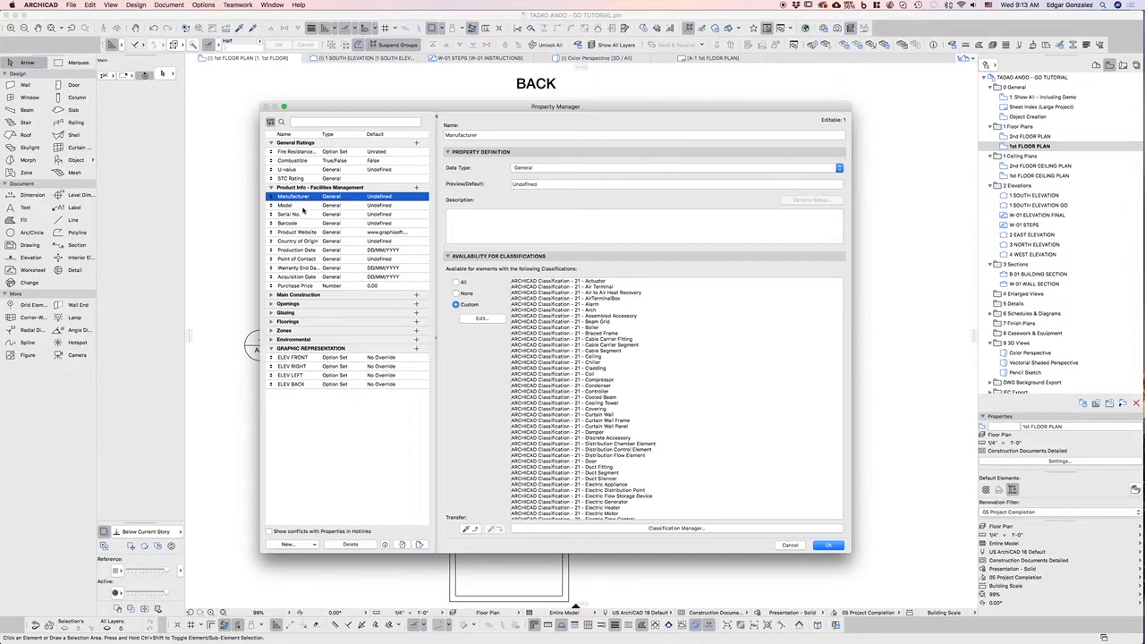
pyautogui.click(302, 206)
pyautogui.click(302, 216)
pyautogui.click(301, 224)
pyautogui.click(301, 232)
pyautogui.click(302, 242)
pyautogui.click(301, 250)
pyautogui.click(302, 259)
pyautogui.click(301, 268)
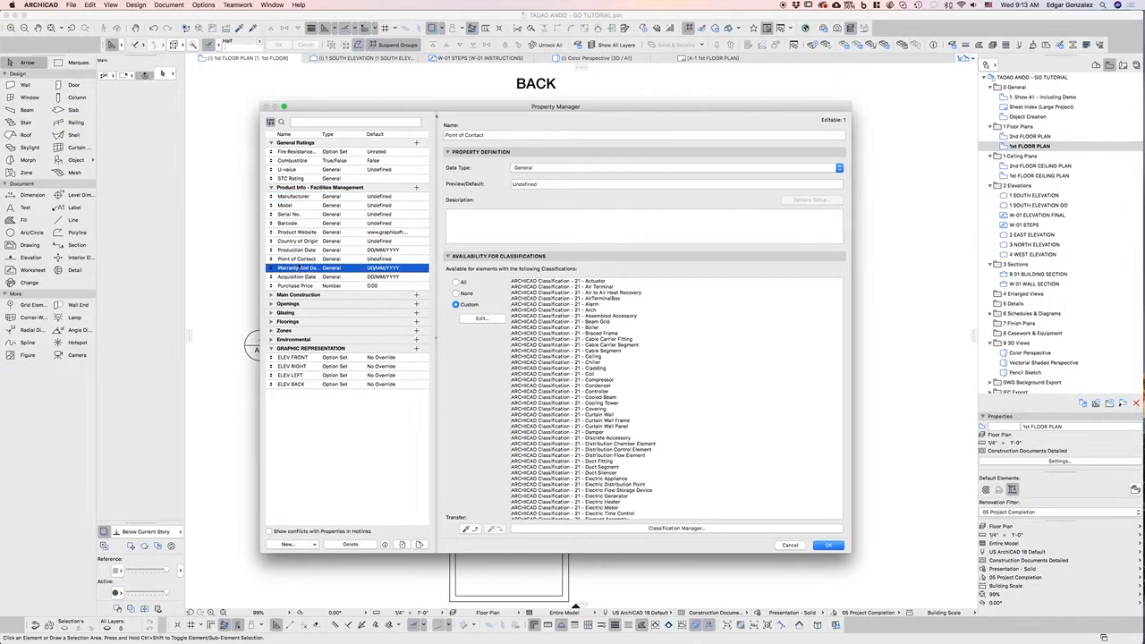
# Review the Manufacturer, Model, Serial No. and Barcode property definitions and their Facilities Management group.
pyautogui.click(301, 197)
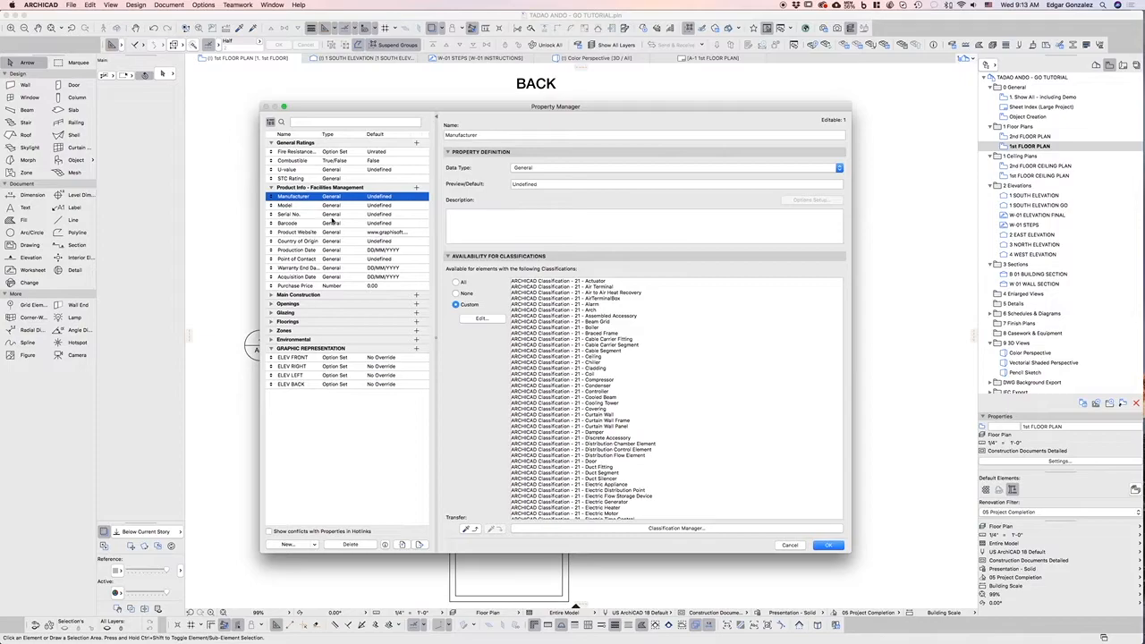
pyautogui.click(321, 205)
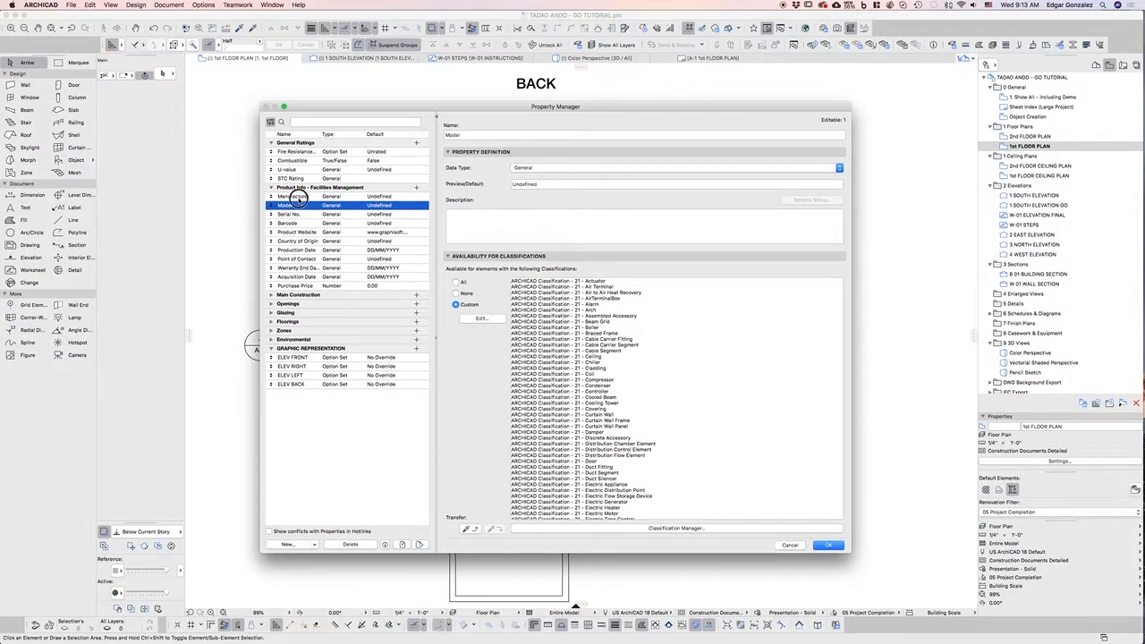
pyautogui.click(300, 197)
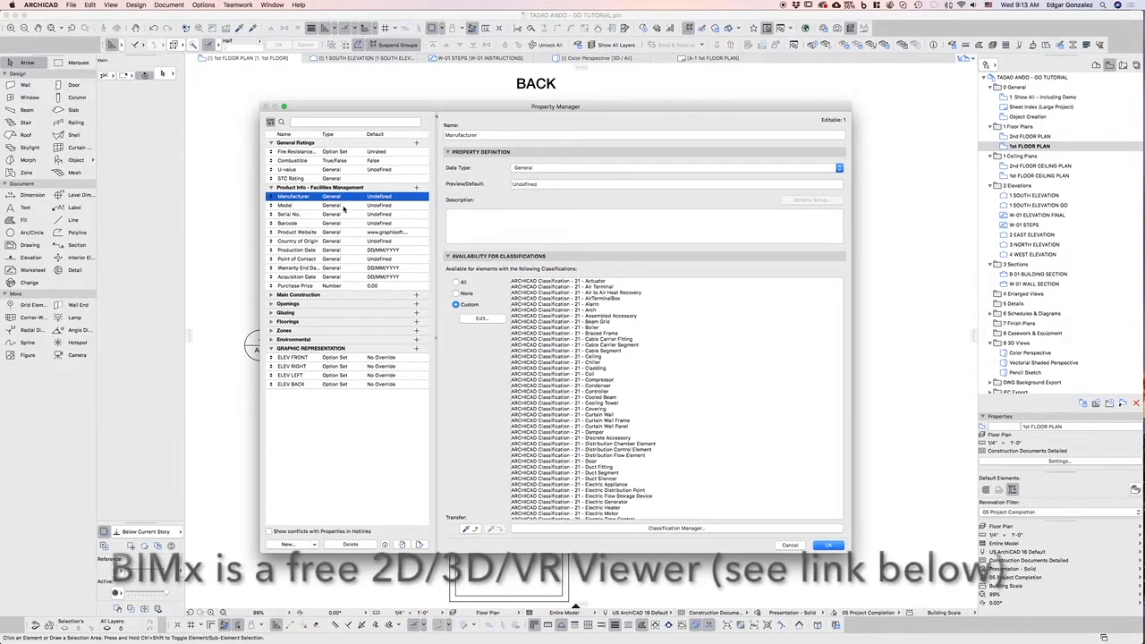
pyautogui.click(349, 205)
pyautogui.click(348, 215)
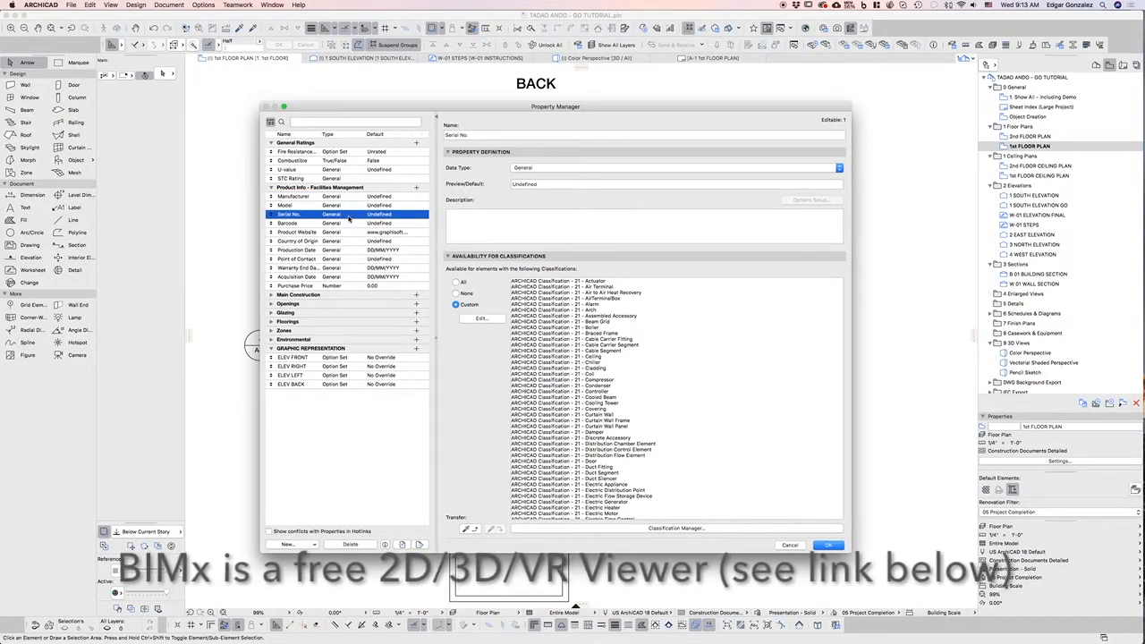
pyautogui.click(311, 188)
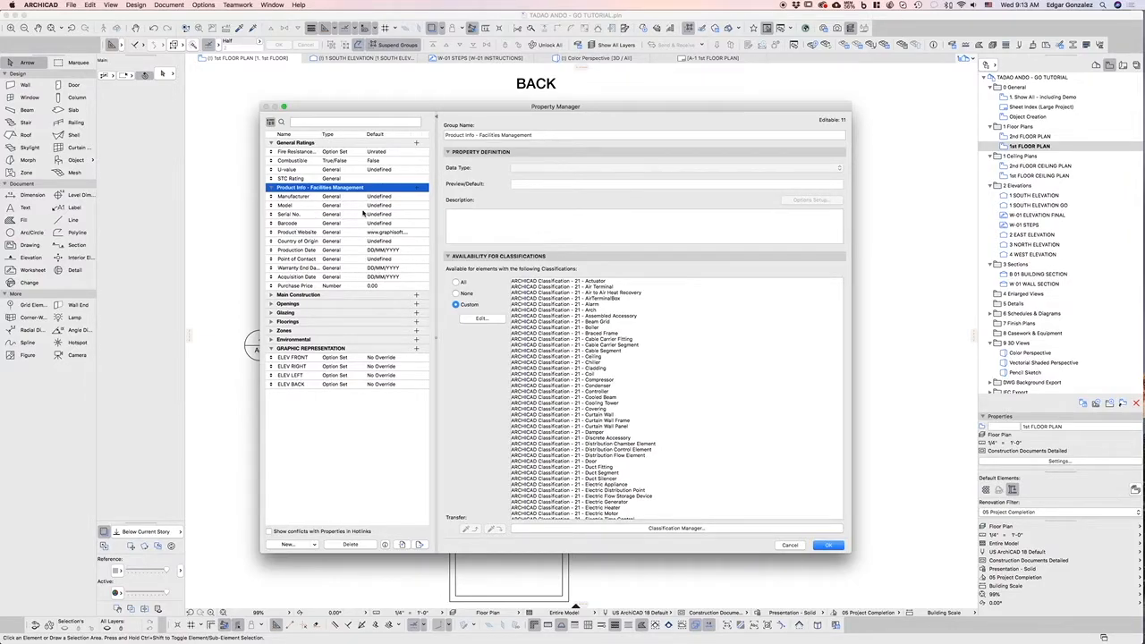
pyautogui.click(313, 213)
pyautogui.click(322, 223)
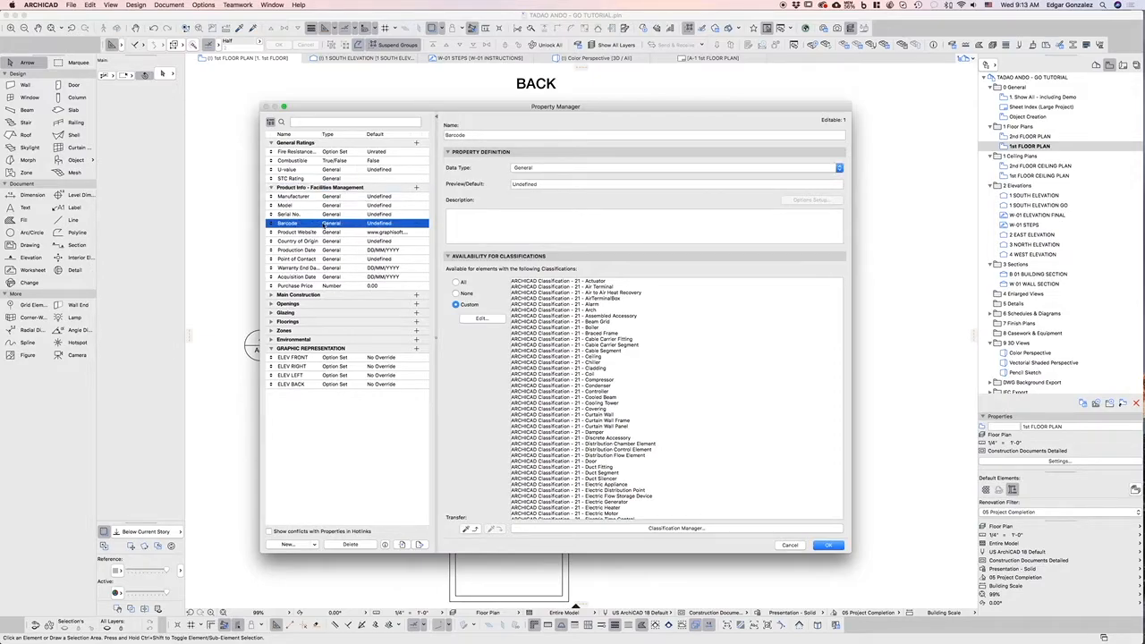
pyautogui.click(327, 187)
pyautogui.click(320, 197)
pyautogui.click(317, 206)
pyautogui.click(315, 214)
pyautogui.click(313, 224)
pyautogui.click(309, 197)
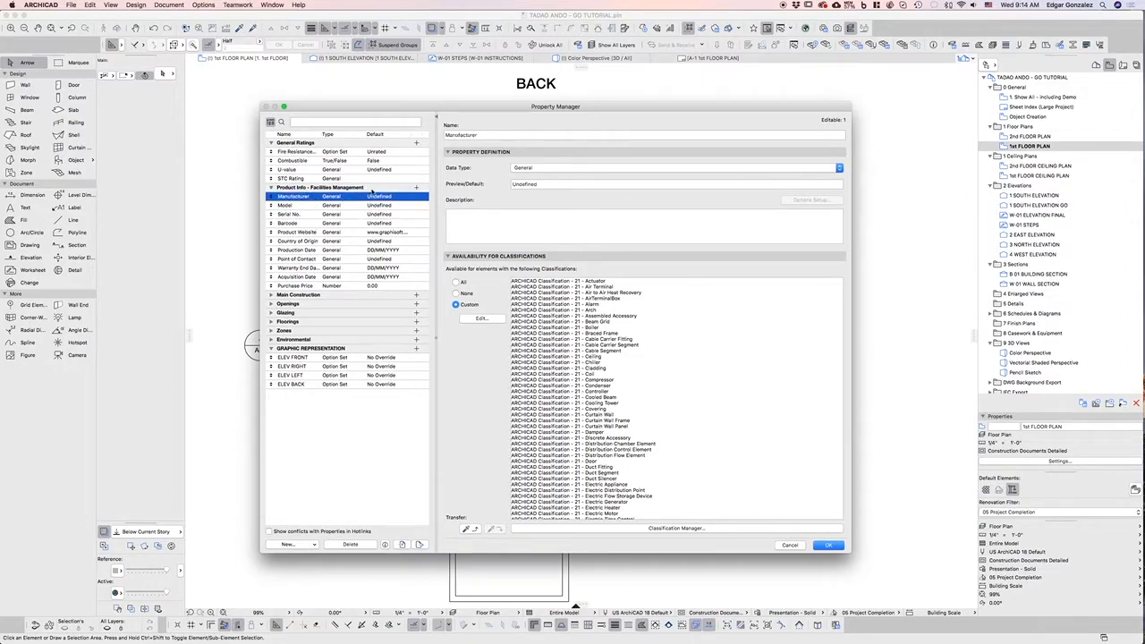
# Create a new property named A/C Company in the Product Info - Facilities Management group.
pyautogui.click(374, 189)
pyautogui.click(288, 544)
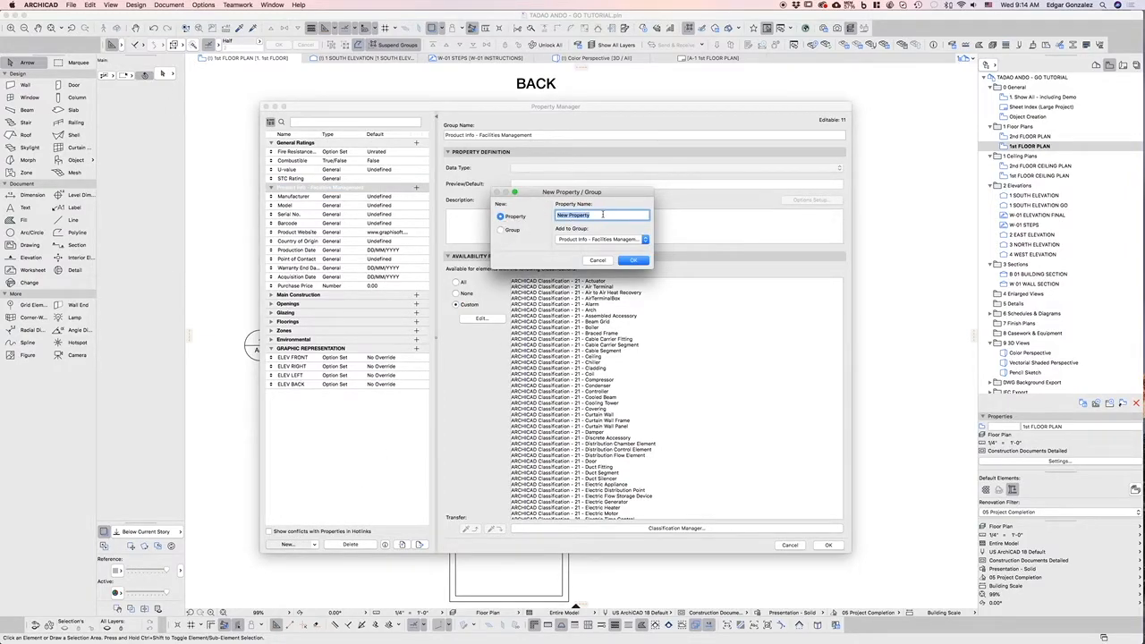
pyautogui.write('Company')
pyautogui.click(556, 216)
pyautogui.write('A/C')
pyautogui.click(644, 239)
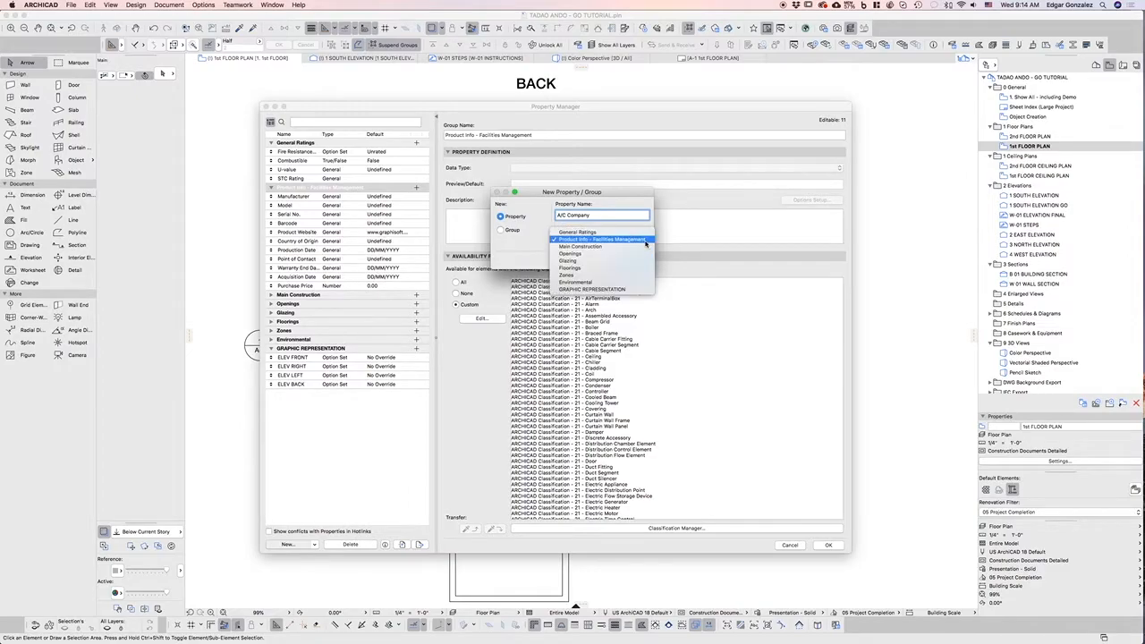
pyautogui.click(601, 239)
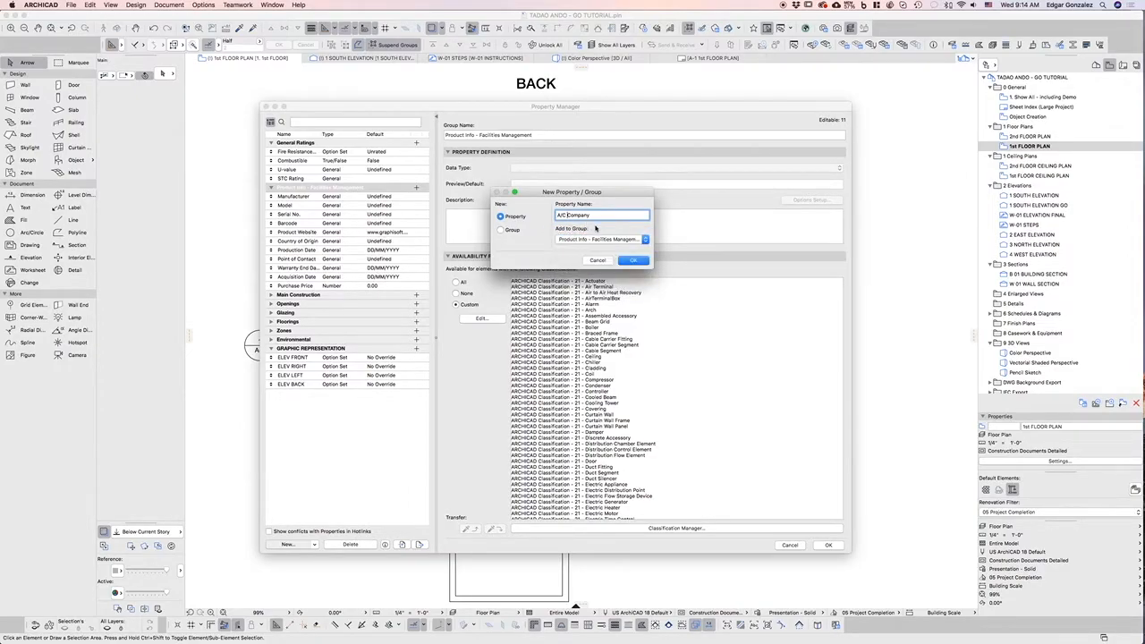
pyautogui.click(633, 261)
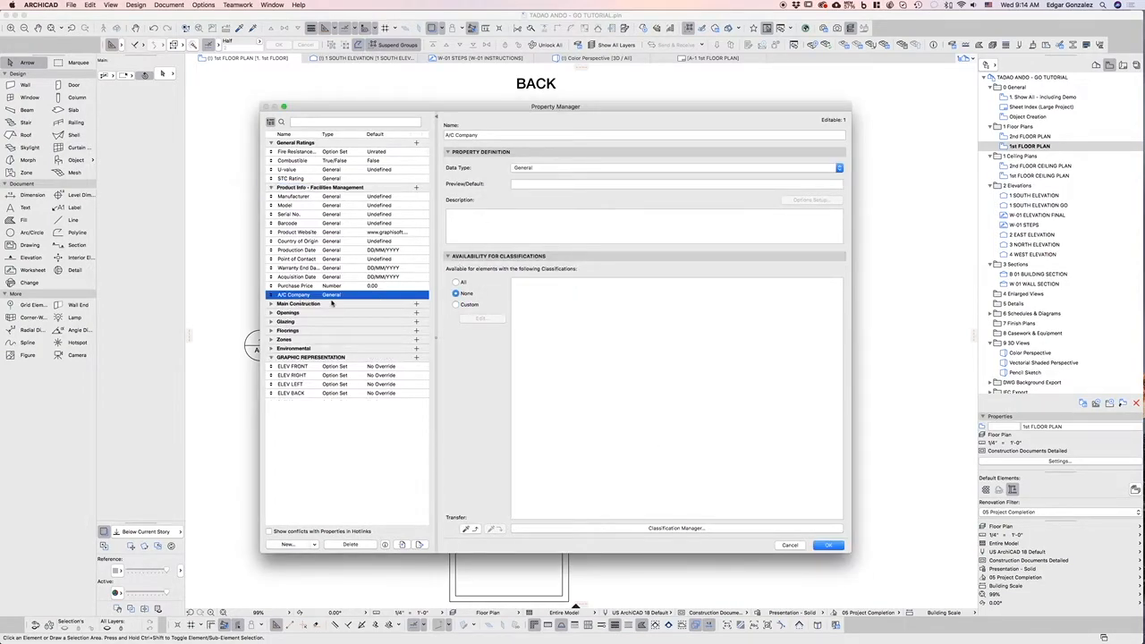
# Keep A/C Company's data type as General and enter the description "Enter Company and Phone Number".
pyautogui.click(839, 168)
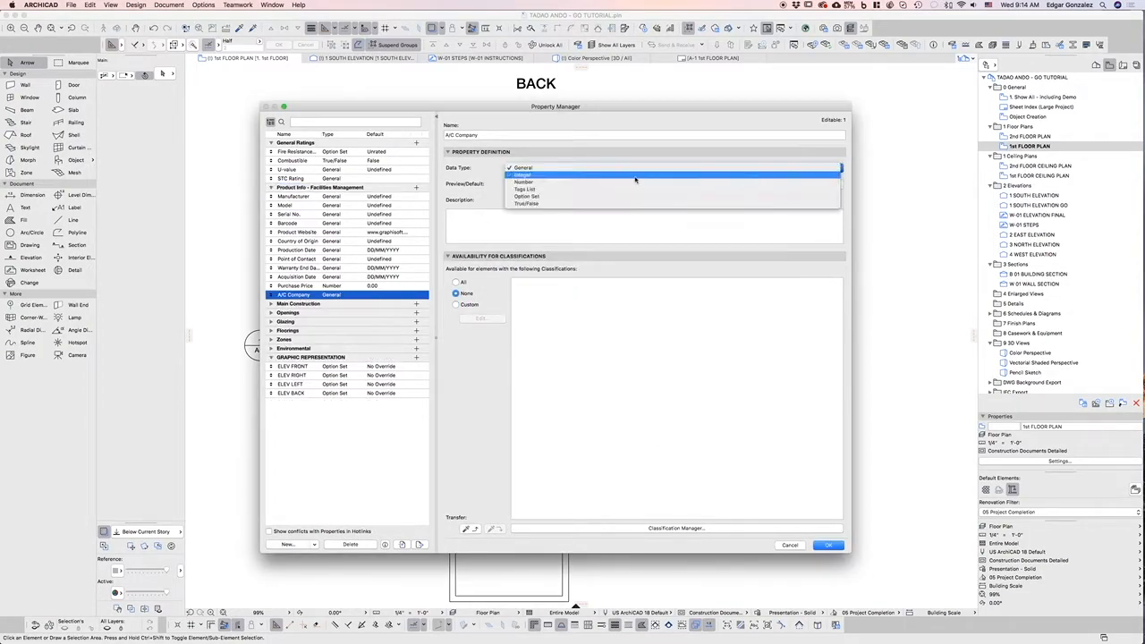
pyautogui.click(541, 169)
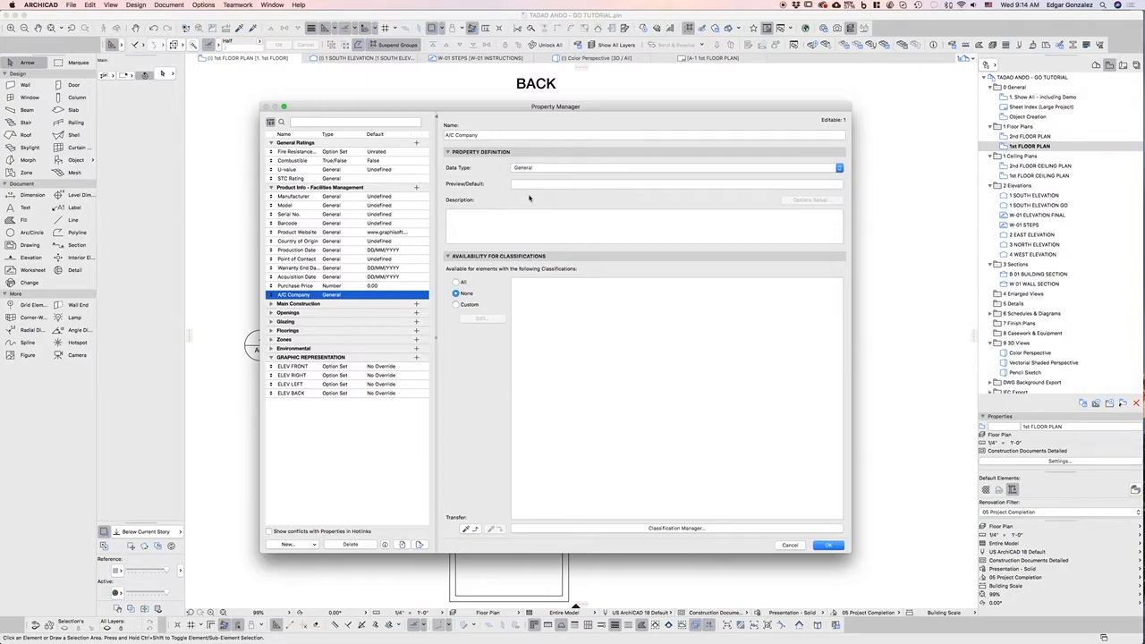
pyautogui.click(469, 218)
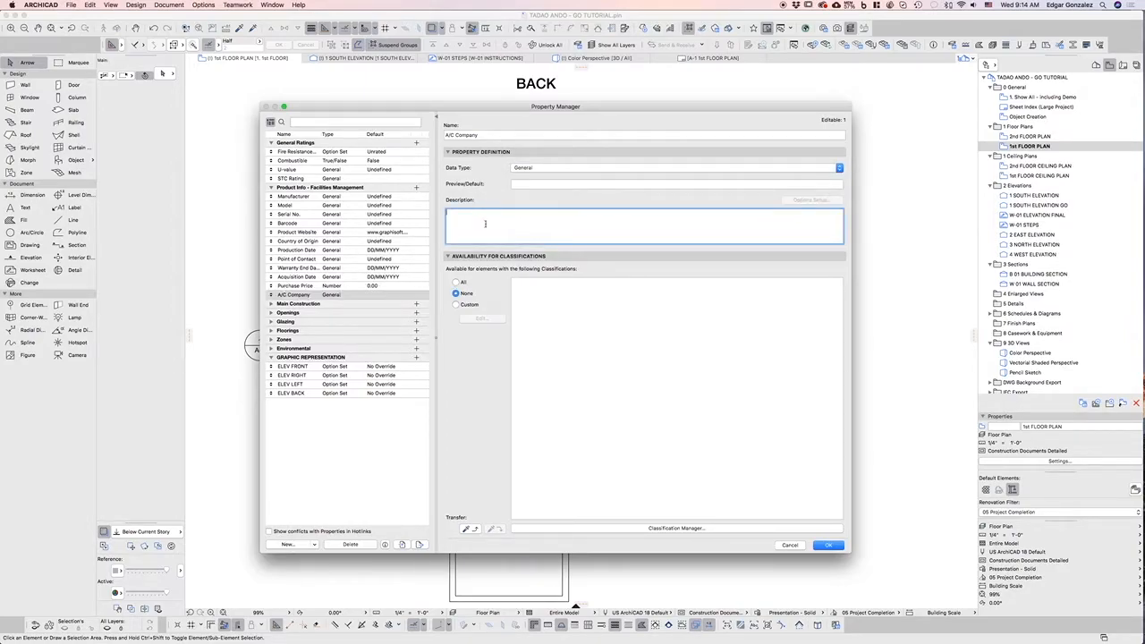
pyautogui.write('Enter Company and Phone Number')
# Move the A/C Company property directly below Manufacturer in its group.
pyautogui.click(336, 294)
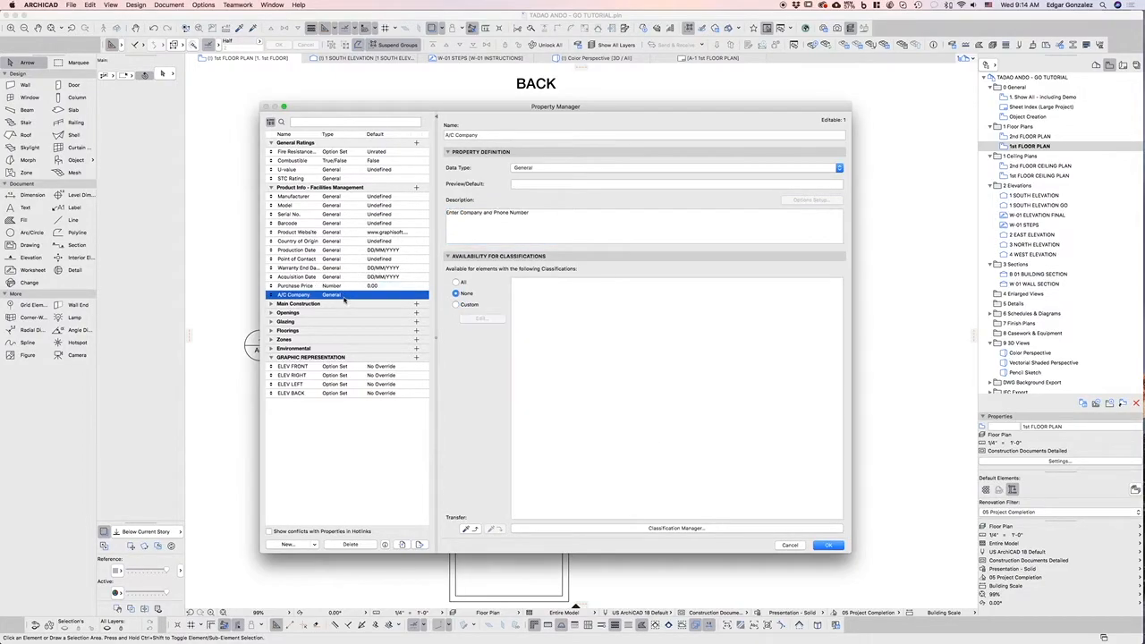
pyautogui.click(344, 285)
pyautogui.click(328, 295)
pyautogui.moveTo(270, 296); pyautogui.dragTo(270, 206)
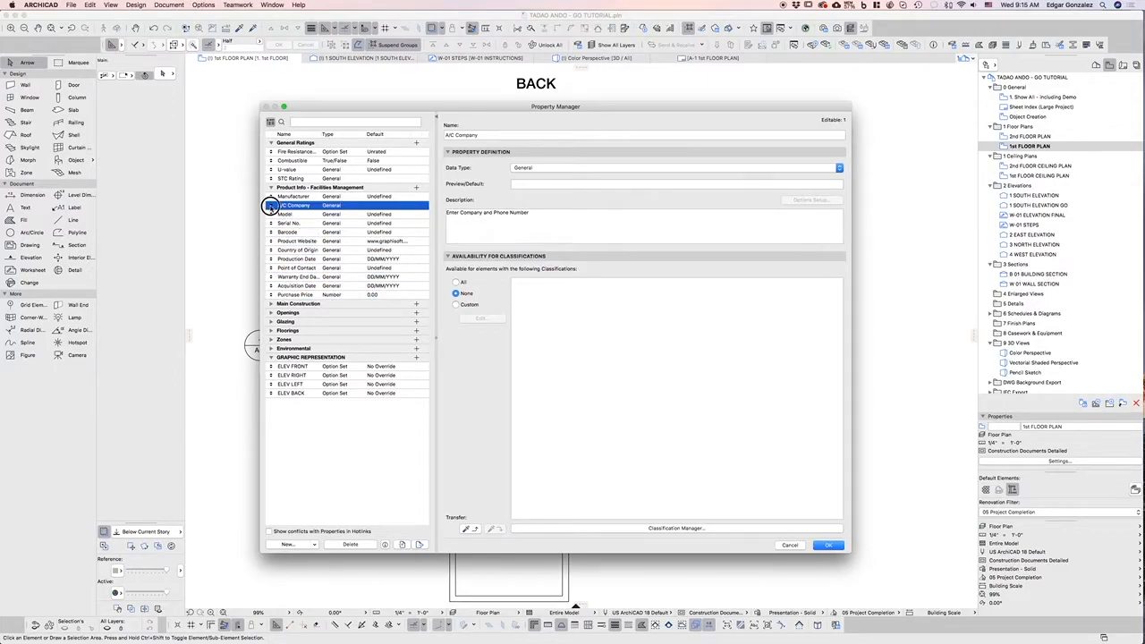
# Make the A/C Company property available for all classifications and look over the classification list.
pyautogui.click(456, 282)
pyautogui.scroll(3, 593, 330)
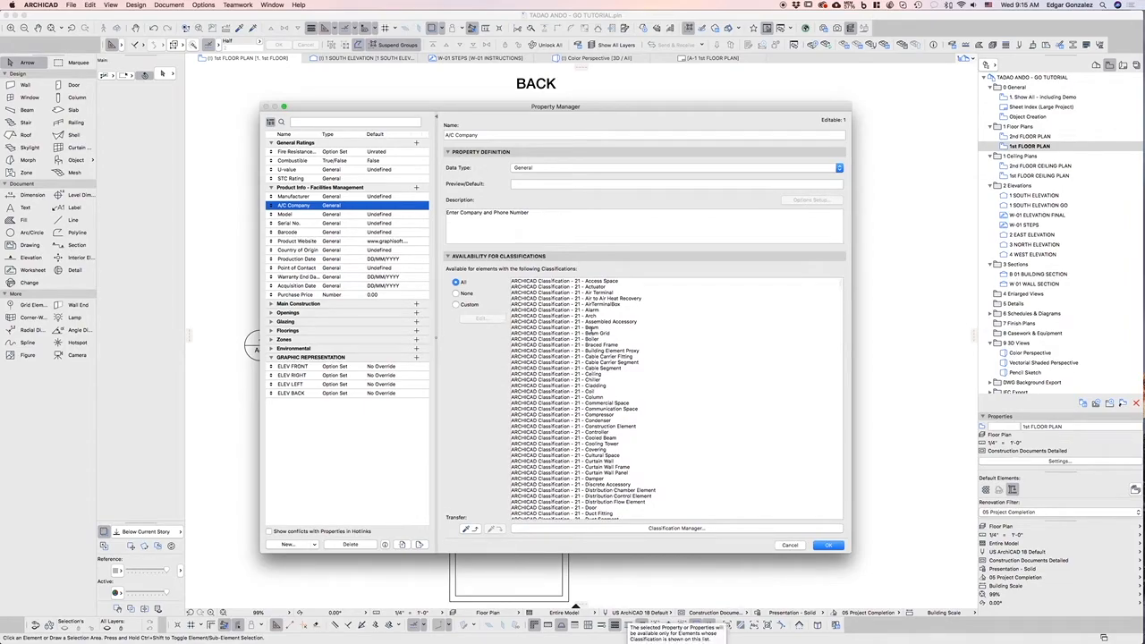
pyautogui.scroll(2, 585, 328)
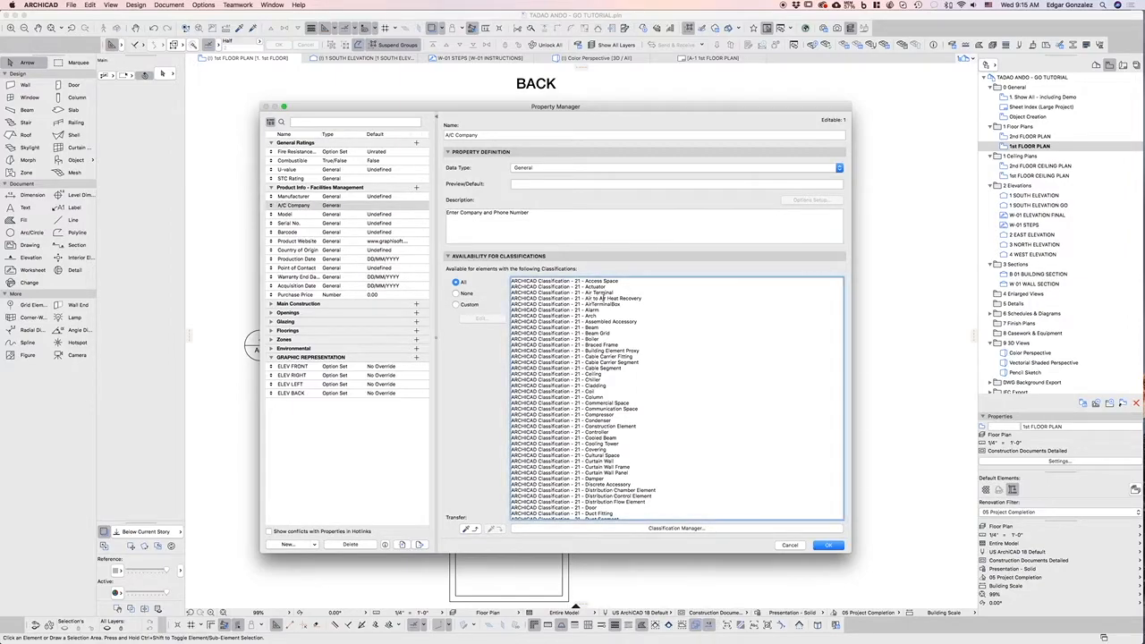
# Restrict A/C Company's availability to the custom classifications Air Terminal, Air to Air Heat Recovery and AirTerminalBox.
pyautogui.click(460, 306)
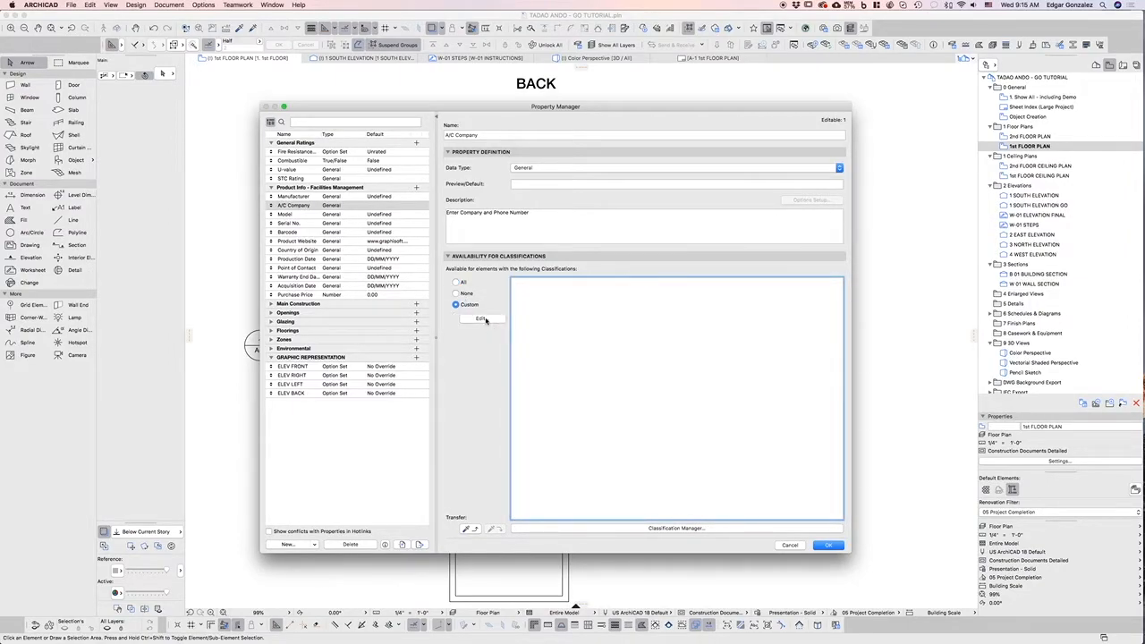
pyautogui.click(481, 318)
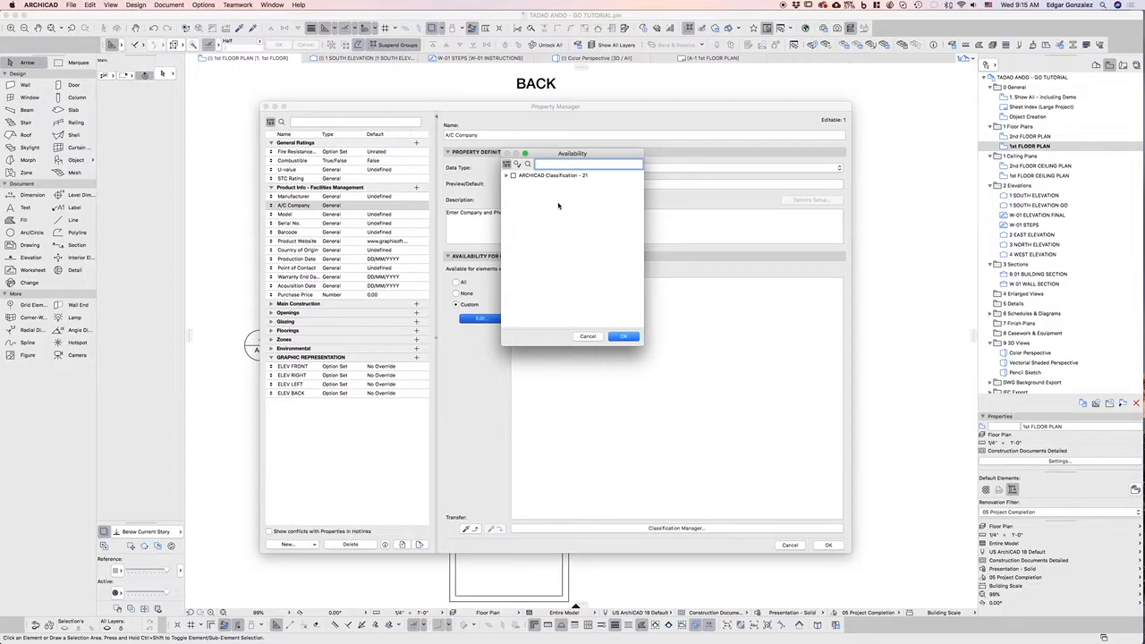
pyautogui.write('air')
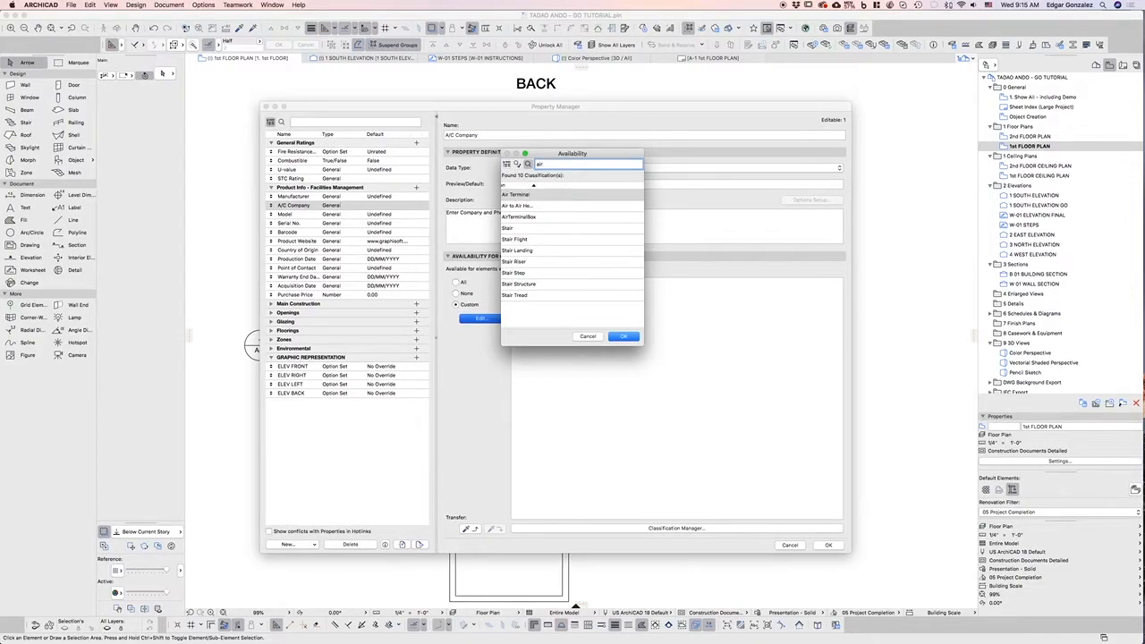
pyautogui.moveTo(642, 344); pyautogui.dragTo(794, 360)
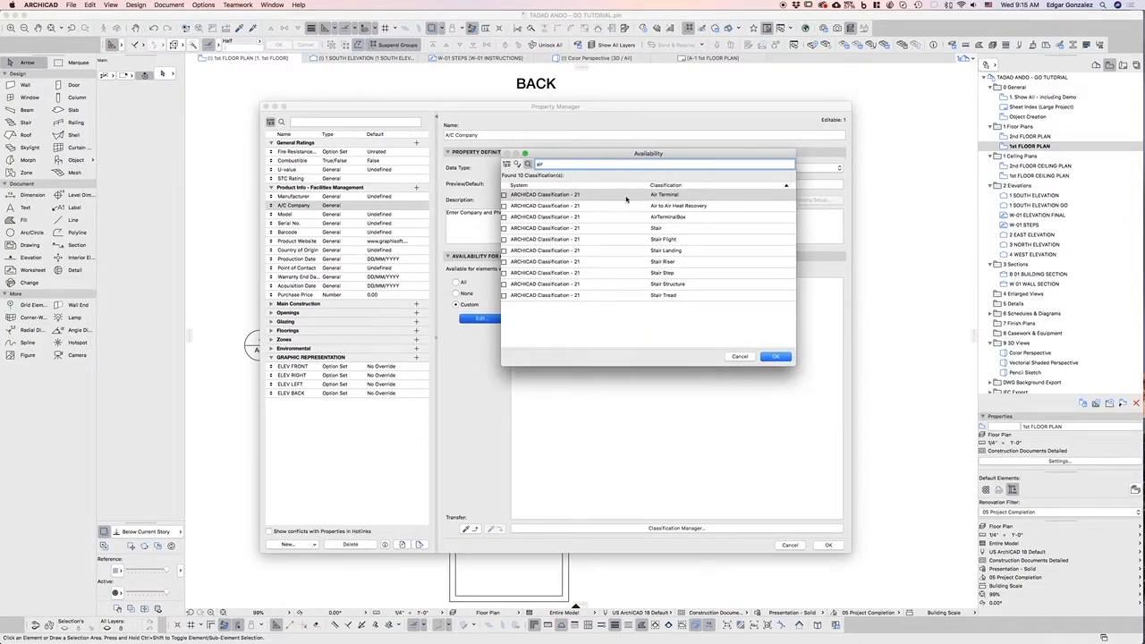
pyautogui.click(504, 194)
pyautogui.click(504, 205)
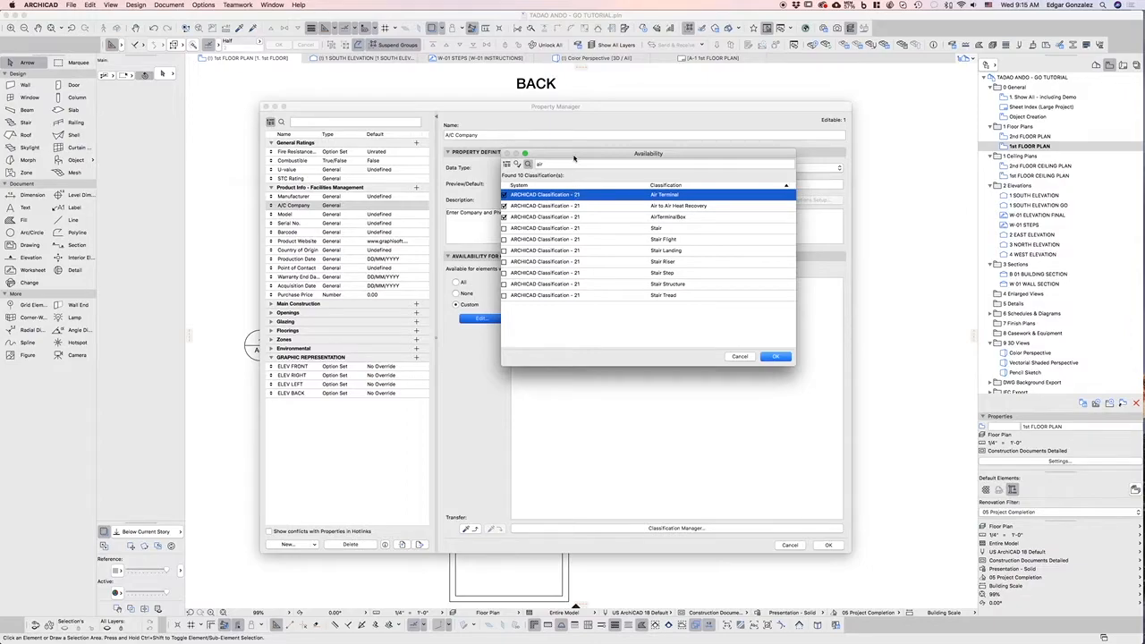
pyautogui.moveTo(574, 156); pyautogui.dragTo(573, 161)
pyautogui.click(778, 361)
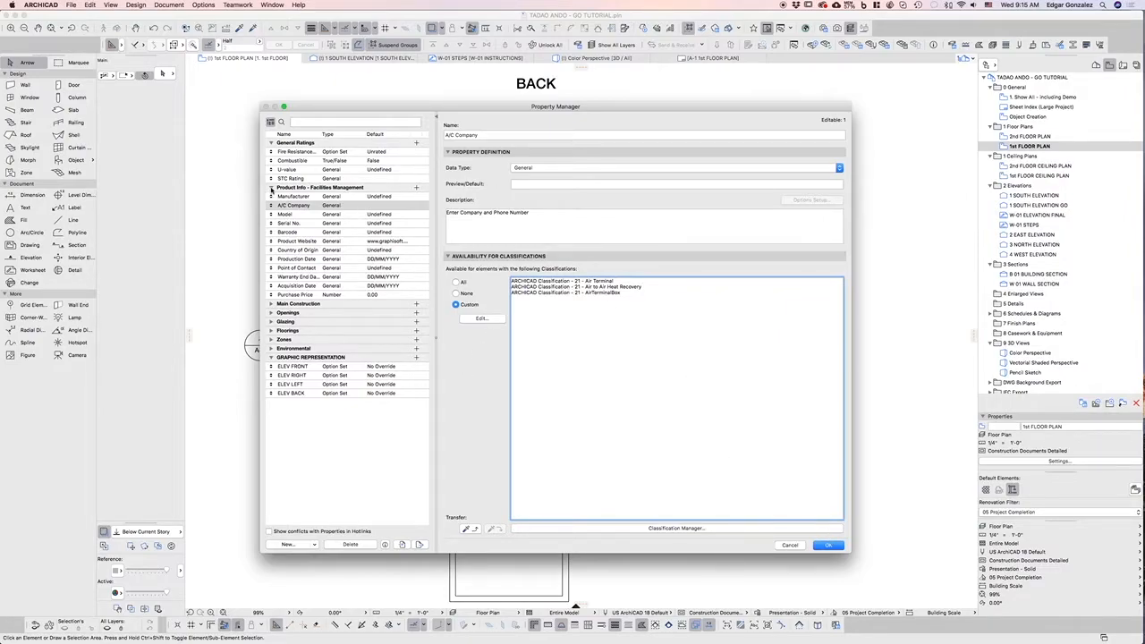
# Collapse the Product Info - Facilities Management group and look over the GRAPHIC REPRESENTATION group's classification availability.
pyautogui.click(271, 186)
pyautogui.click(271, 187)
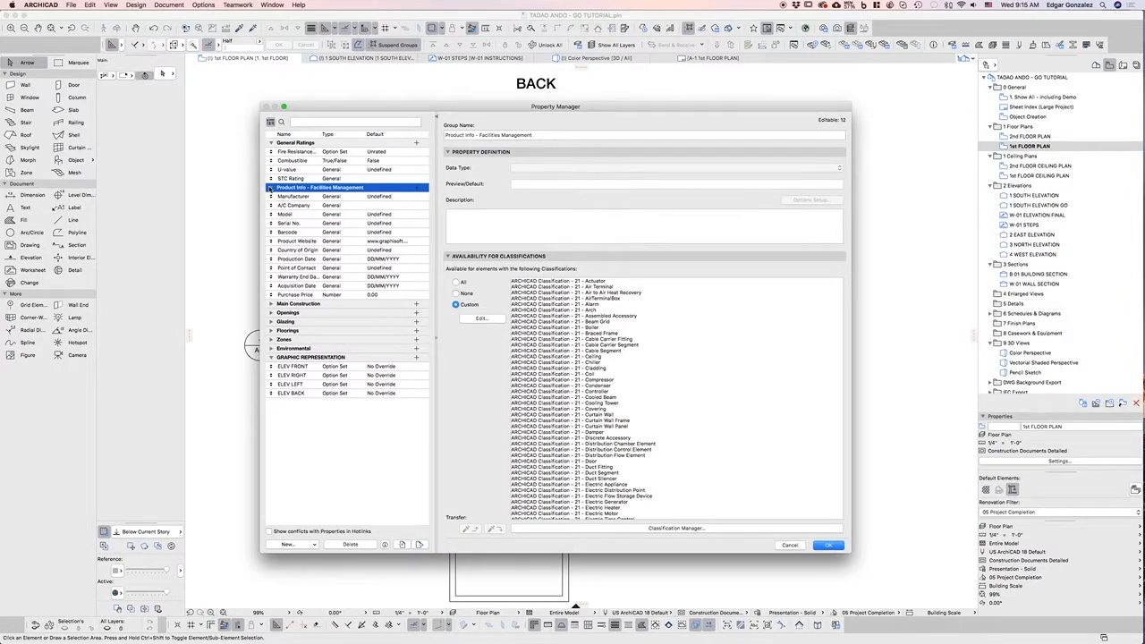
pyautogui.click(271, 187)
pyautogui.click(271, 187)
pyautogui.click(271, 187)
pyautogui.click(317, 349)
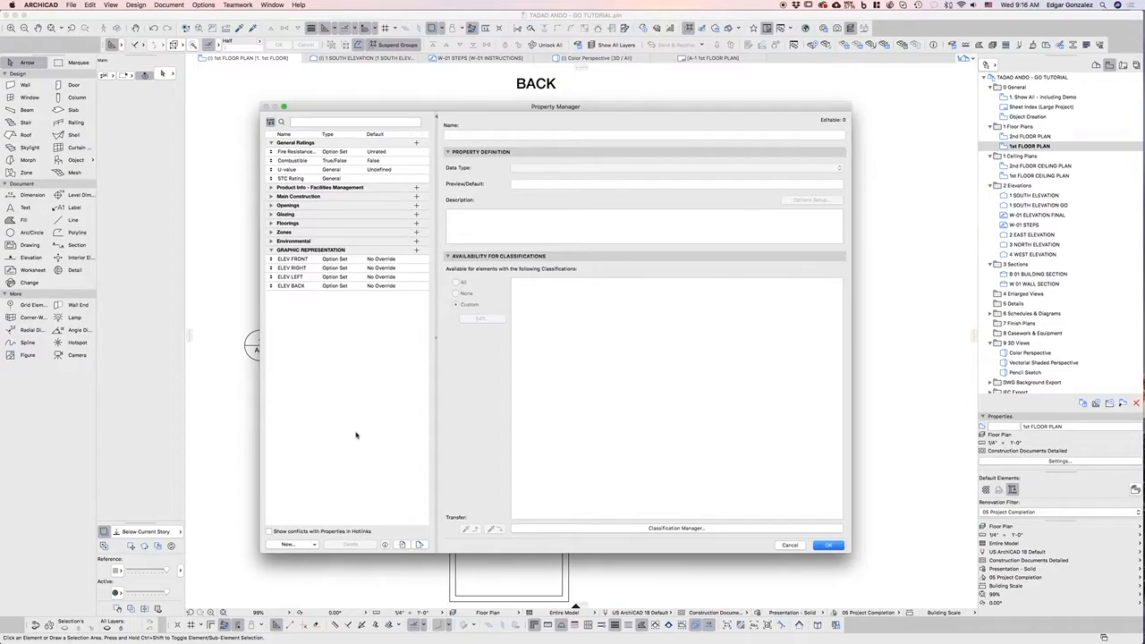
pyautogui.click(296, 250)
pyautogui.click(327, 387)
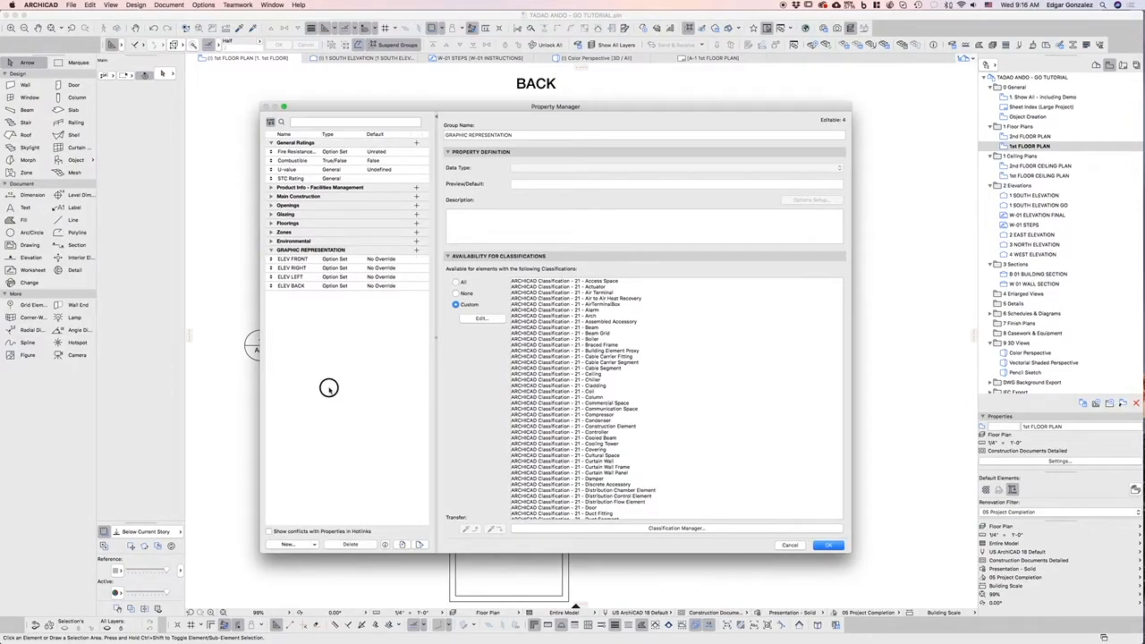
# Create a new property group named SCHEDULING.
pyautogui.click(295, 545)
pyautogui.click(501, 230)
pyautogui.moveTo(601, 240); pyautogui.dragTo(509, 228)
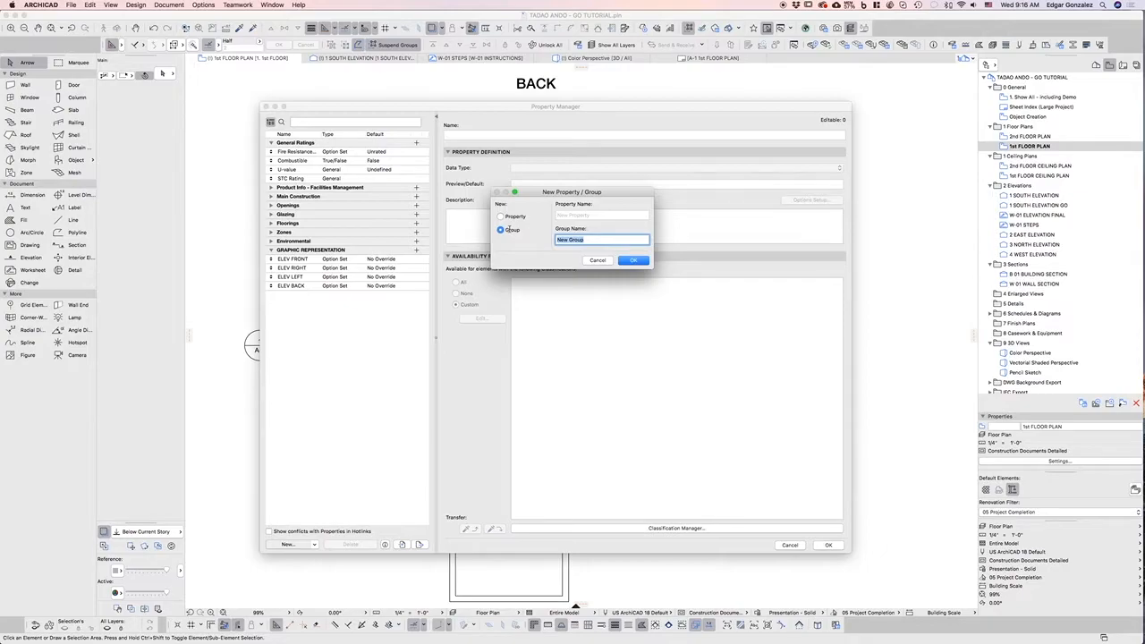
pyautogui.write('SHELULIN')
pyautogui.press('BackSpace')
pyautogui.press('BackSpace')
pyautogui.press('BackSpace')
pyautogui.write('DULING')
pyautogui.click(631, 261)
pyautogui.click(559, 240)
pyautogui.write('C')
pyautogui.click(633, 261)
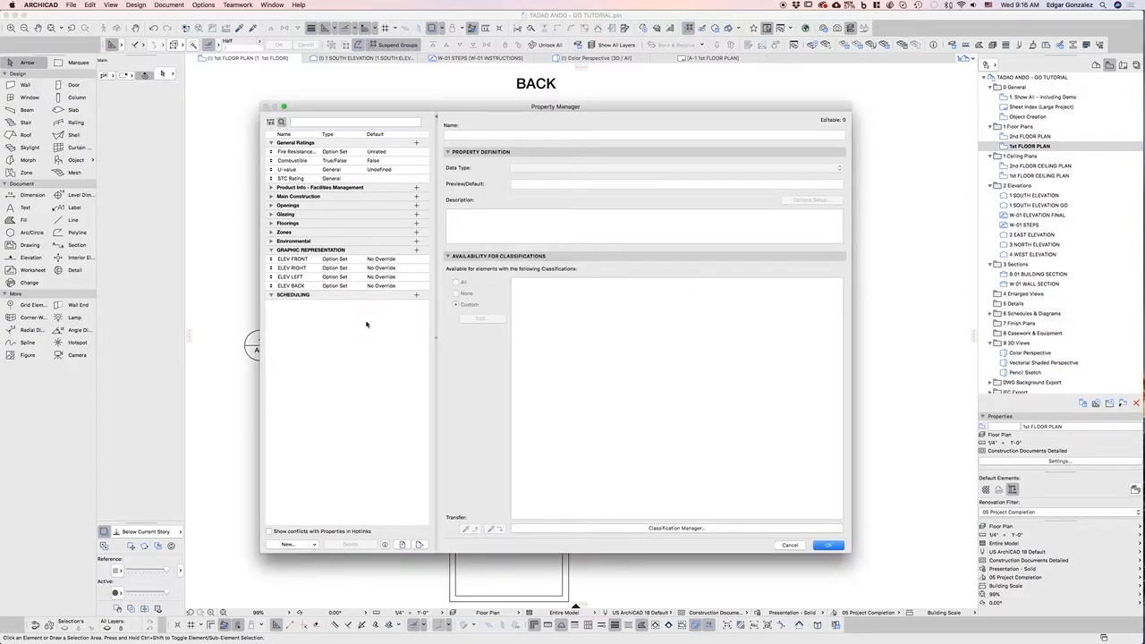
# Create a property named On Schedule in the SCHEDULING group and set its data type to True/False.
pyautogui.click(287, 544)
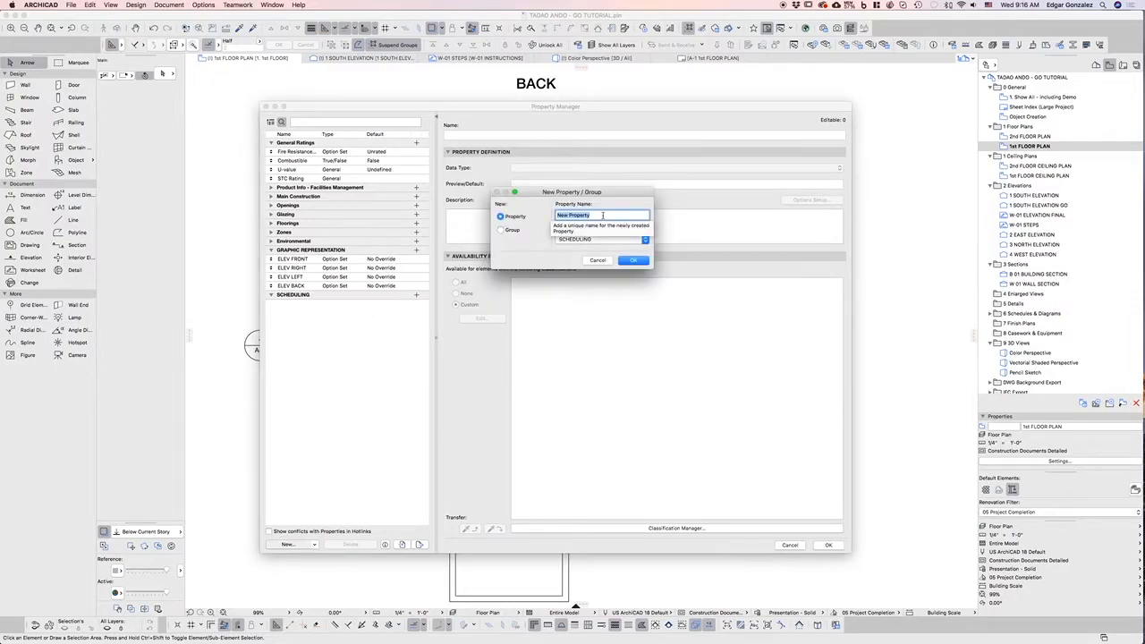
pyautogui.write('ON')
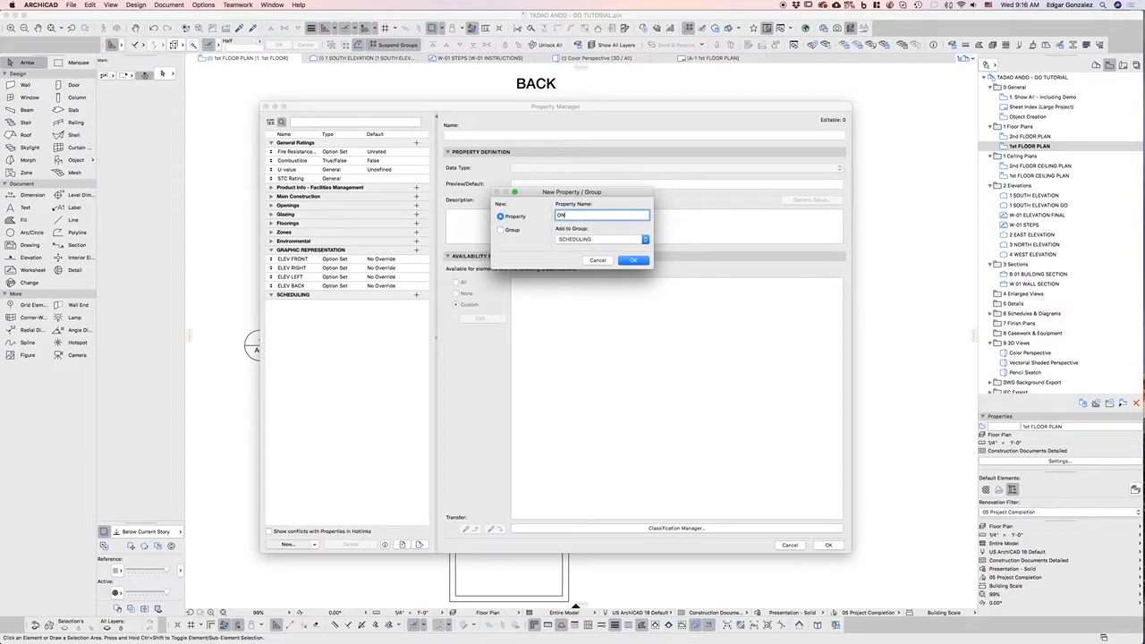
pyautogui.write(' Schedule')
pyautogui.click(640, 260)
pyautogui.click(838, 168)
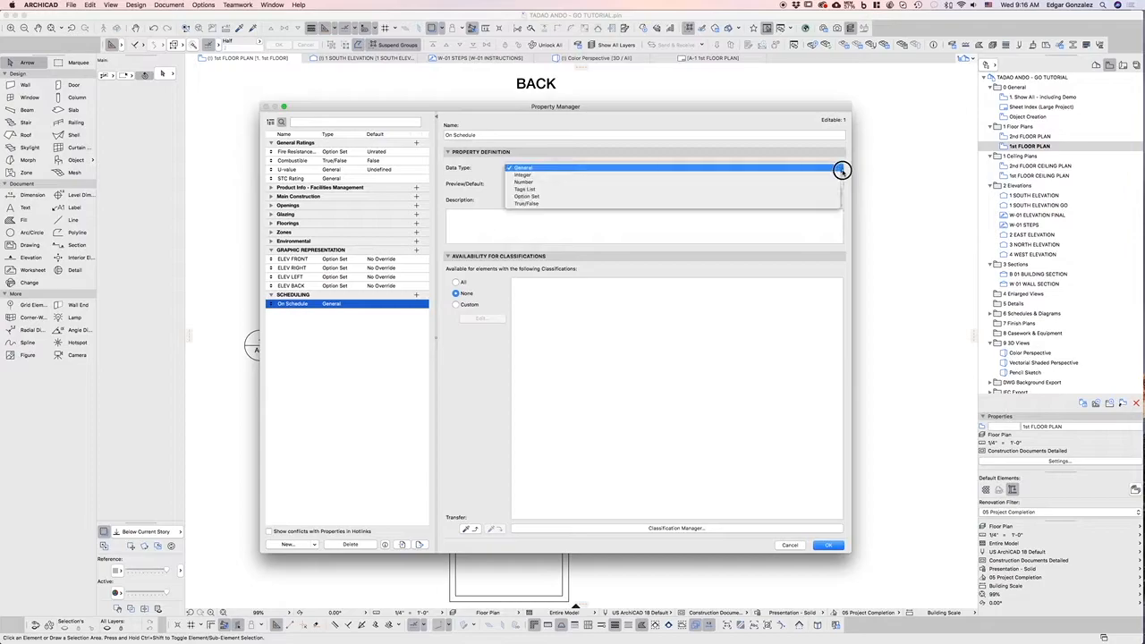
pyautogui.click(534, 208)
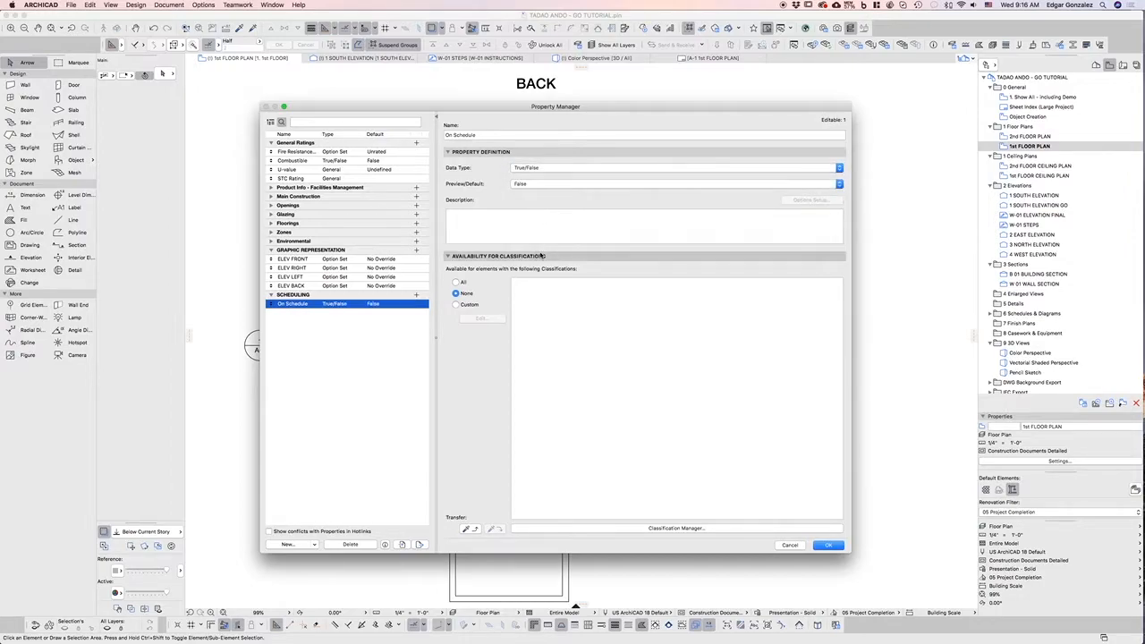
pyautogui.click(361, 338)
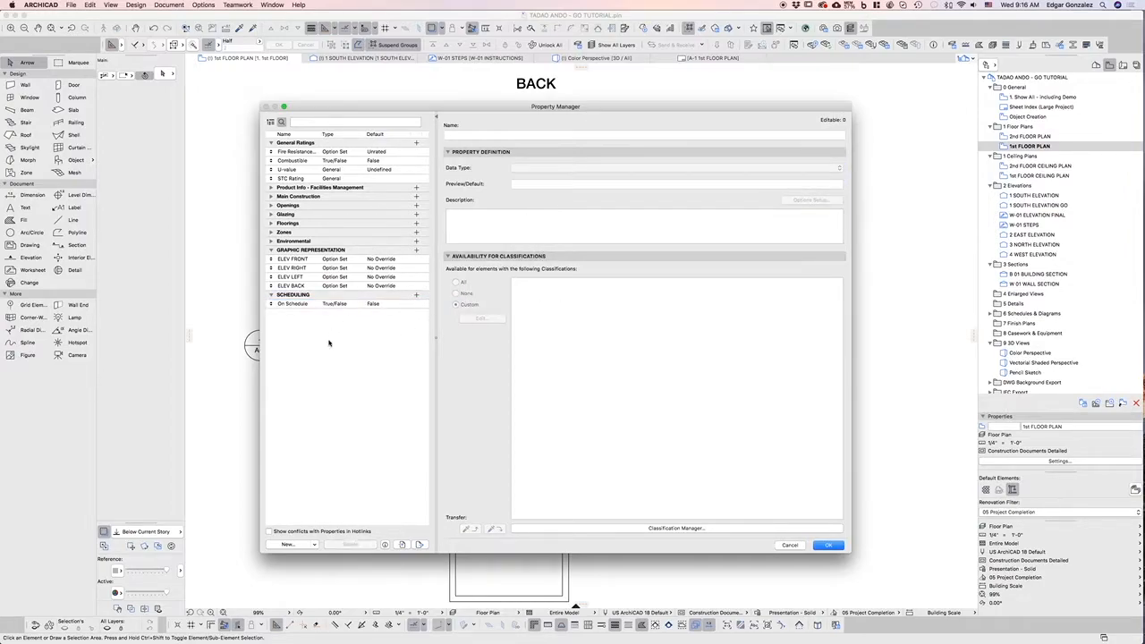
# Make the On Schedule property available for all classifications, keeping True/False as its data type.
pyautogui.click(379, 305)
pyautogui.click(456, 282)
pyautogui.scroll(10, 576, 337)
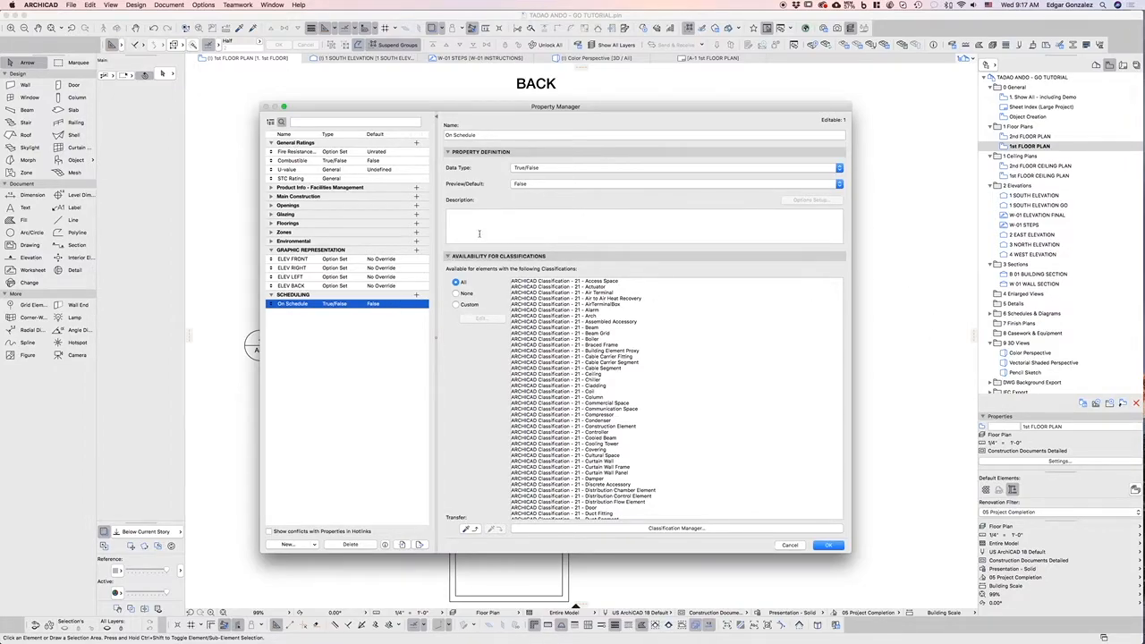
pyautogui.click(601, 170)
pyautogui.click(548, 168)
# Look over the ELEV FRONT and ELEV RIGHT properties and create a property named ELEV FRONT TEMP in the GRAPHIC REPRESENTATION group.
pyautogui.click(318, 261)
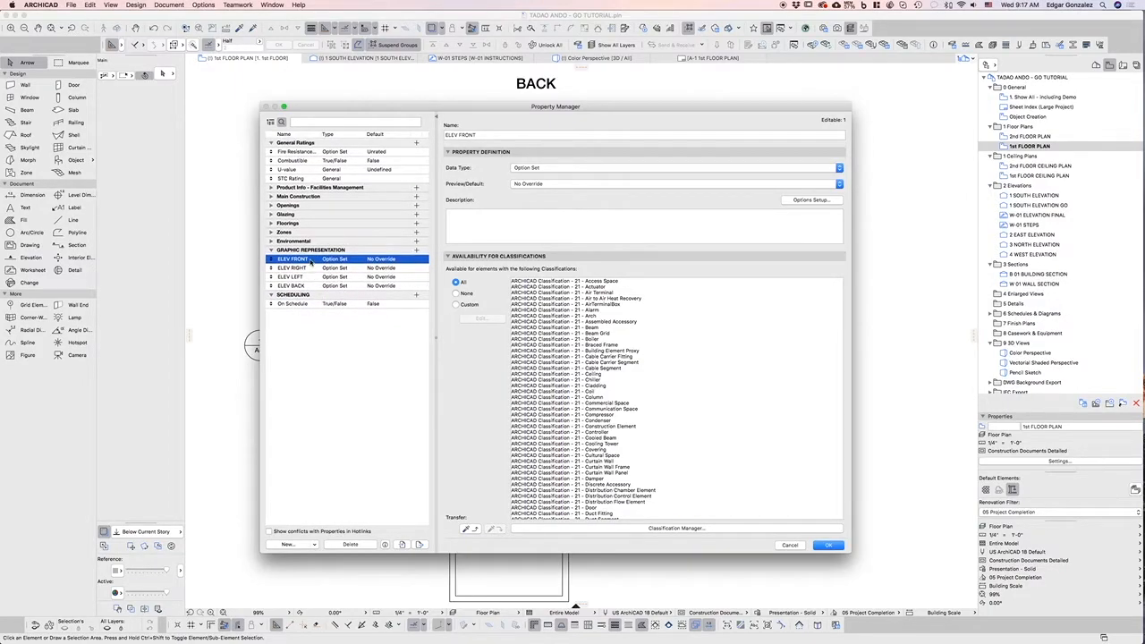
pyautogui.click(303, 268)
pyautogui.click(310, 261)
pyautogui.click(318, 337)
pyautogui.click(299, 258)
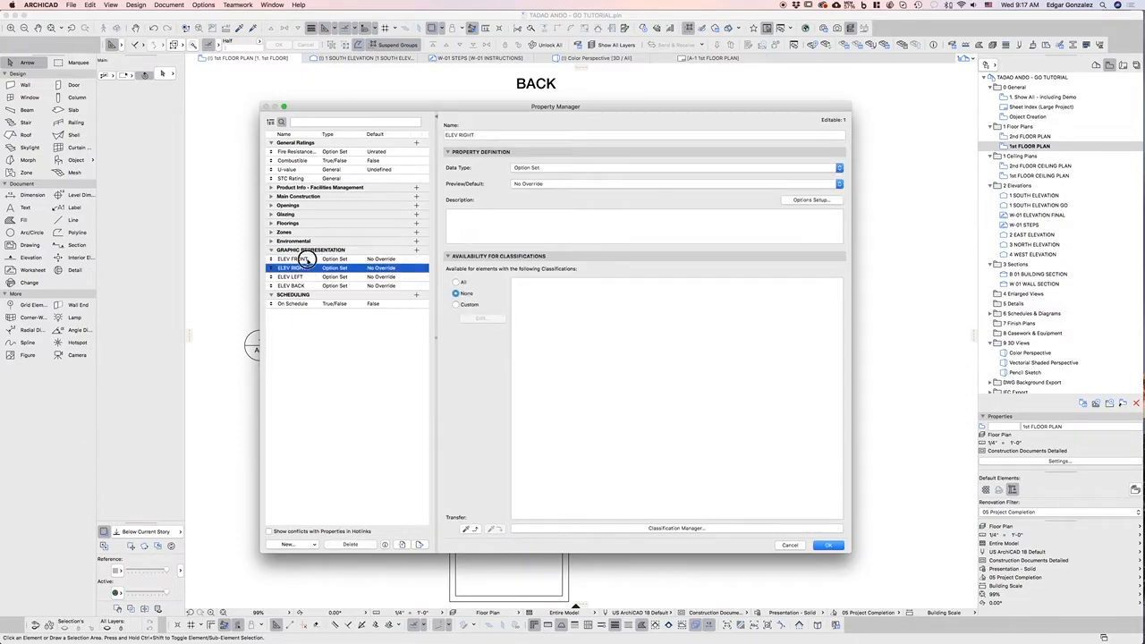
pyautogui.click(287, 543)
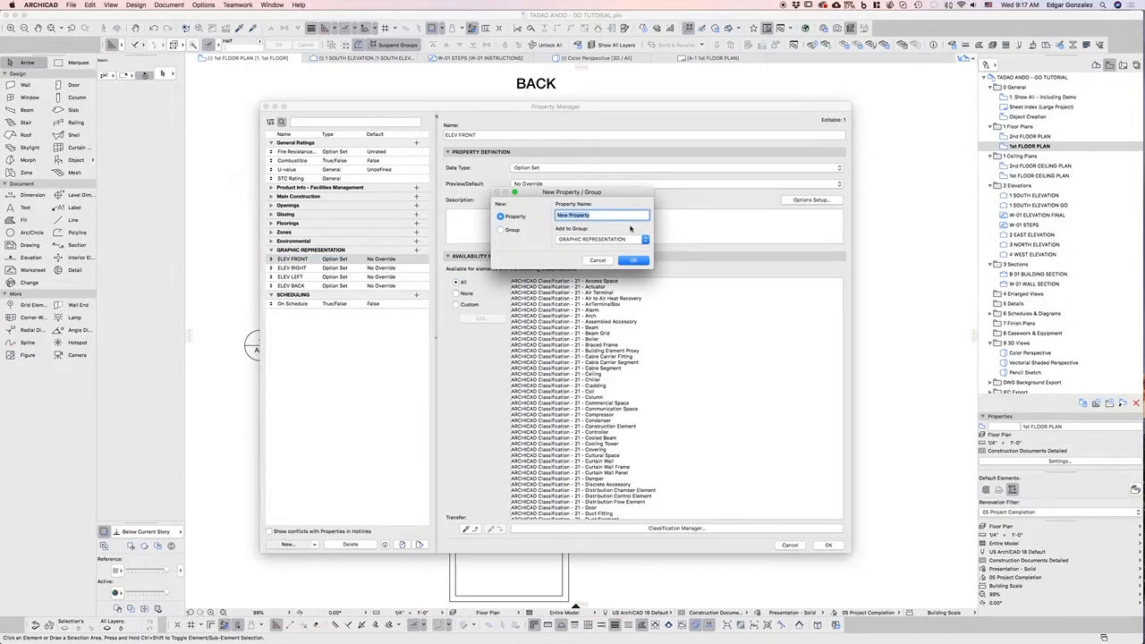
pyautogui.write('ELEV FRONT TEMPR')
pyautogui.click(606, 240)
pyautogui.click(606, 239)
pyautogui.click(633, 260)
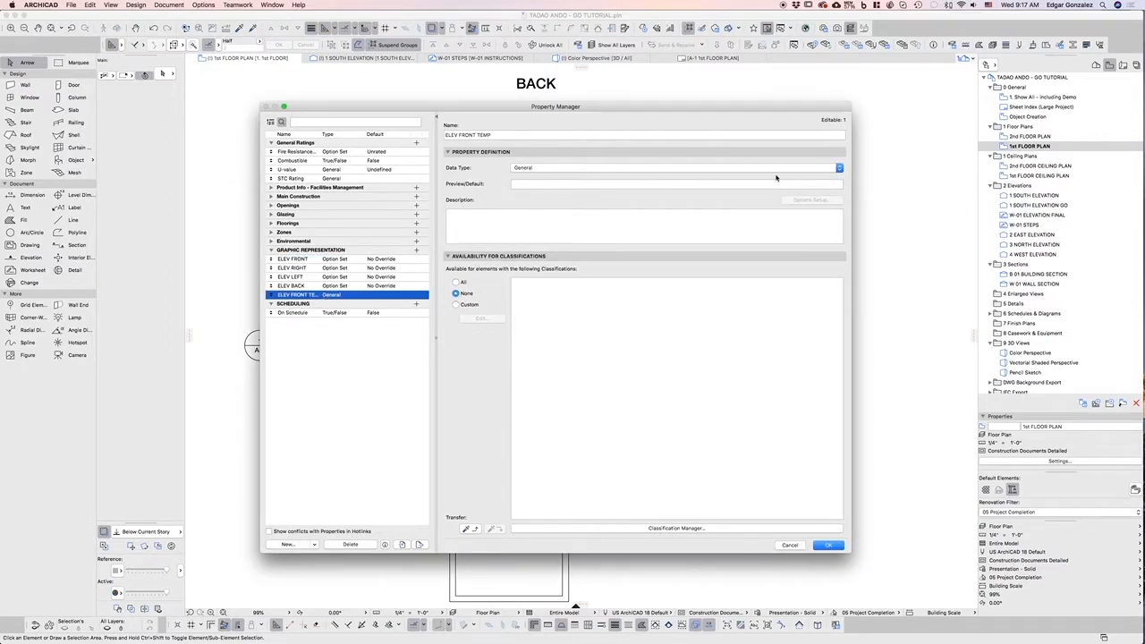
# Set ELEV FRONT TEMP's data type to Option Set and name its first option "No Override".
pyautogui.click(842, 170)
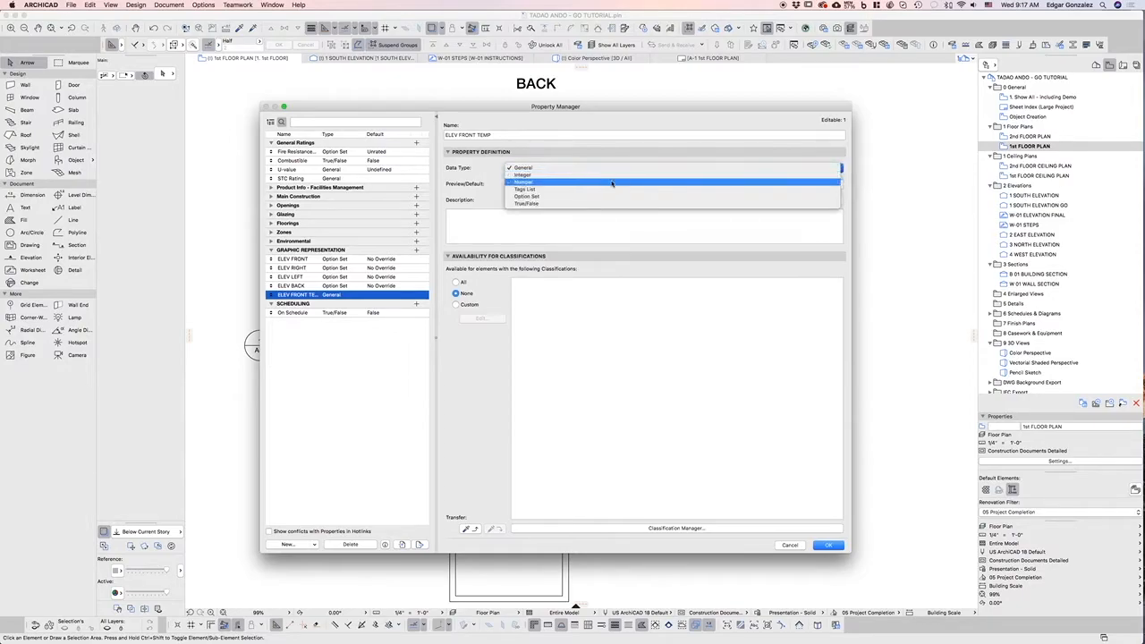
pyautogui.click(536, 196)
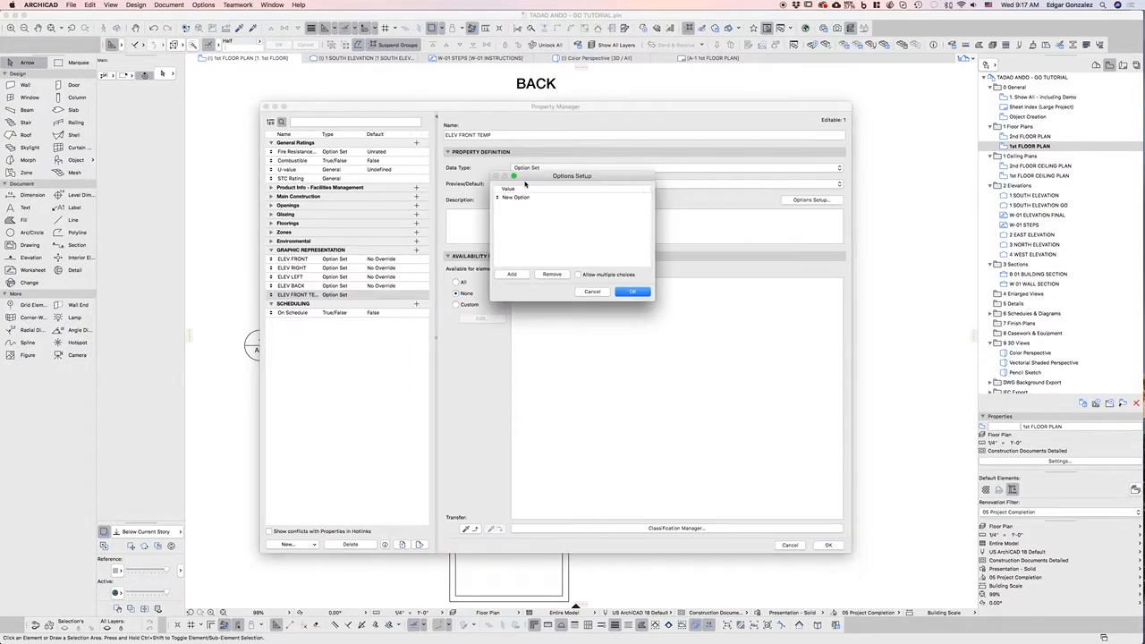
pyautogui.moveTo(558, 176); pyautogui.dragTo(637, 177)
pyautogui.doubleClick(597, 198)
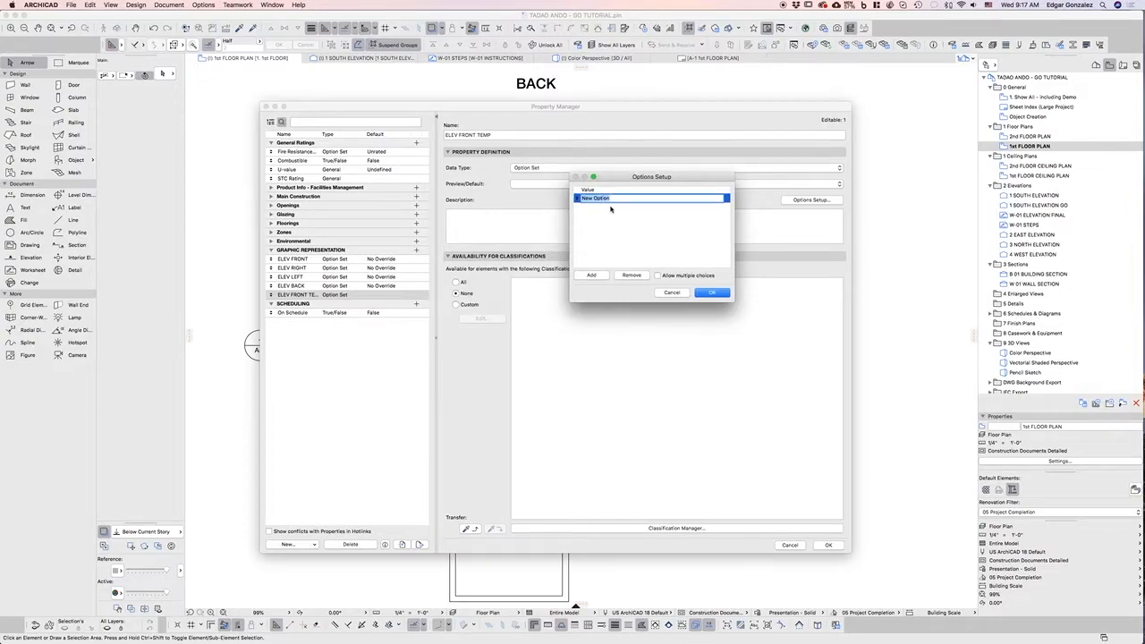
pyautogui.write('No Override')
# Add the options Thickness 01, Thickness 02, Thickness 03 and Thickness 04 to ELEV FRONT TEMP's option set.
pyautogui.click(590, 275)
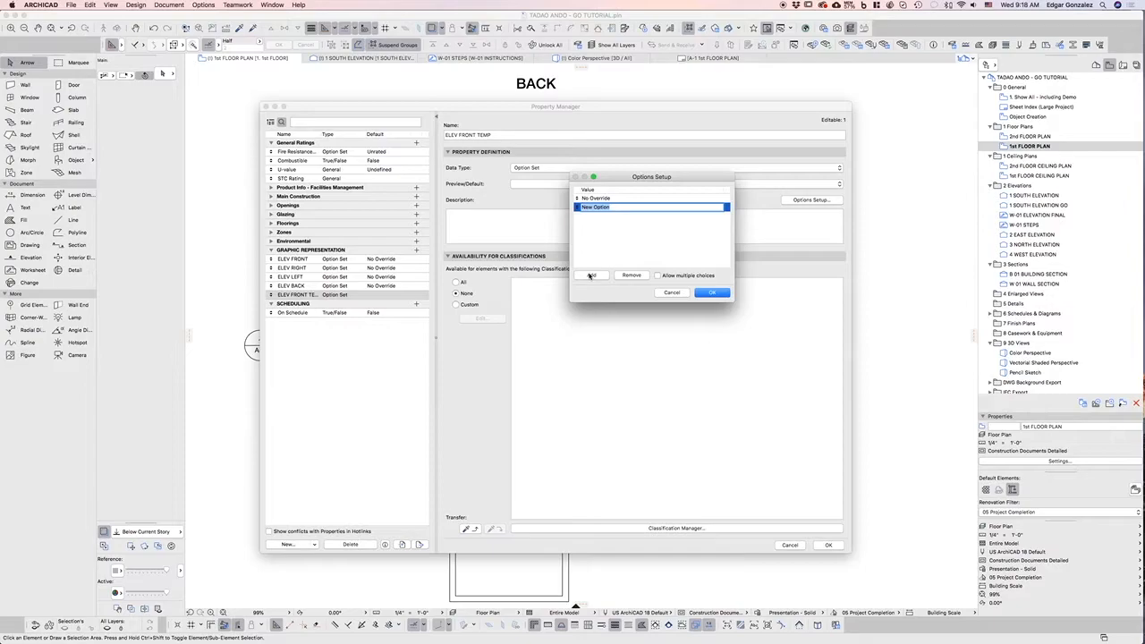
pyautogui.write('Thickness 01')
pyautogui.click(576, 207)
pyautogui.click(594, 275)
pyautogui.write('Thickness 0')
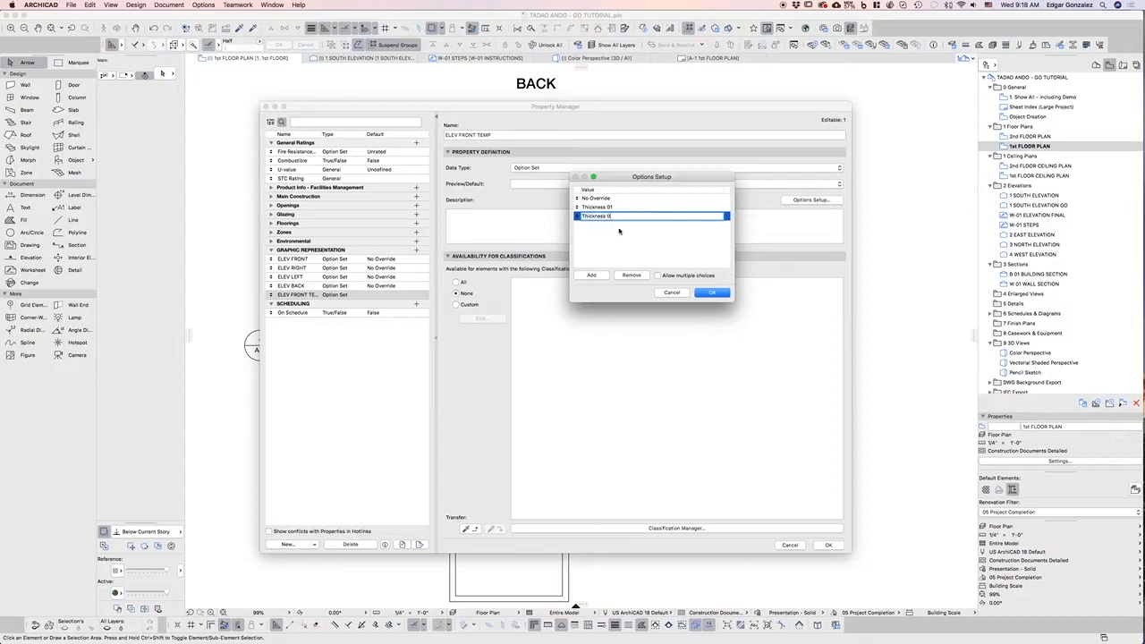
pyautogui.write('2')
pyautogui.click(591, 275)
pyautogui.write('Thickness 03')
pyautogui.click(589, 276)
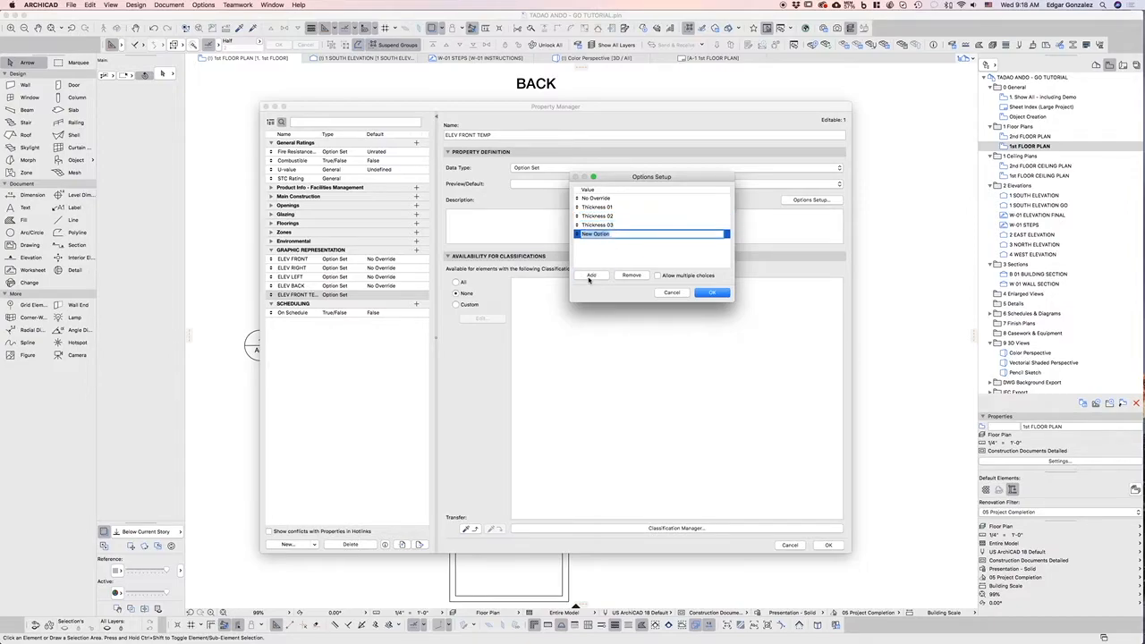
pyautogui.write('Thickness 04')
pyautogui.click(600, 259)
# Add the options Silhouette and Solid at the end of ELEV FRONT TEMP's option set.
pyautogui.click(592, 276)
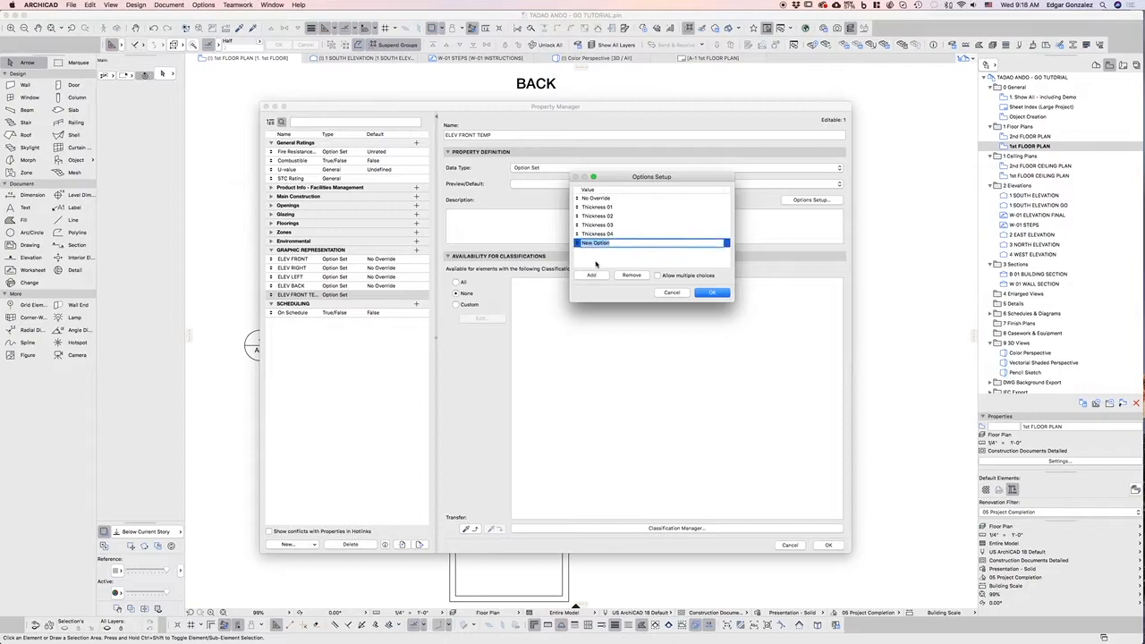
pyautogui.write('5')
pyautogui.write('ilhouette')
pyautogui.click(602, 236)
pyautogui.click(599, 244)
pyautogui.click(595, 251)
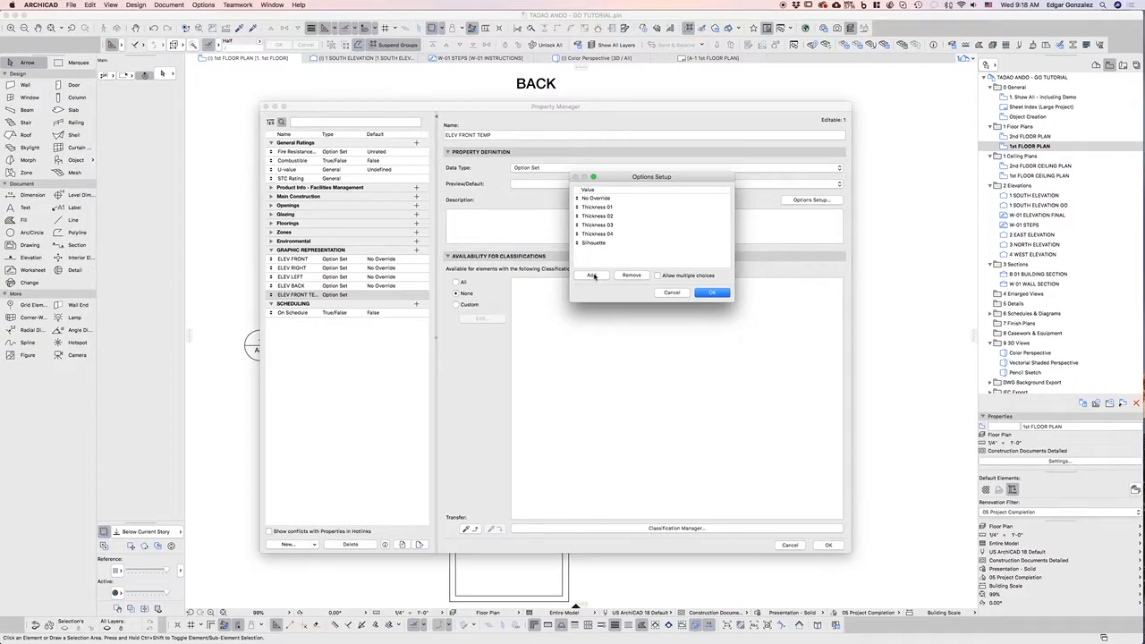
pyautogui.click(592, 276)
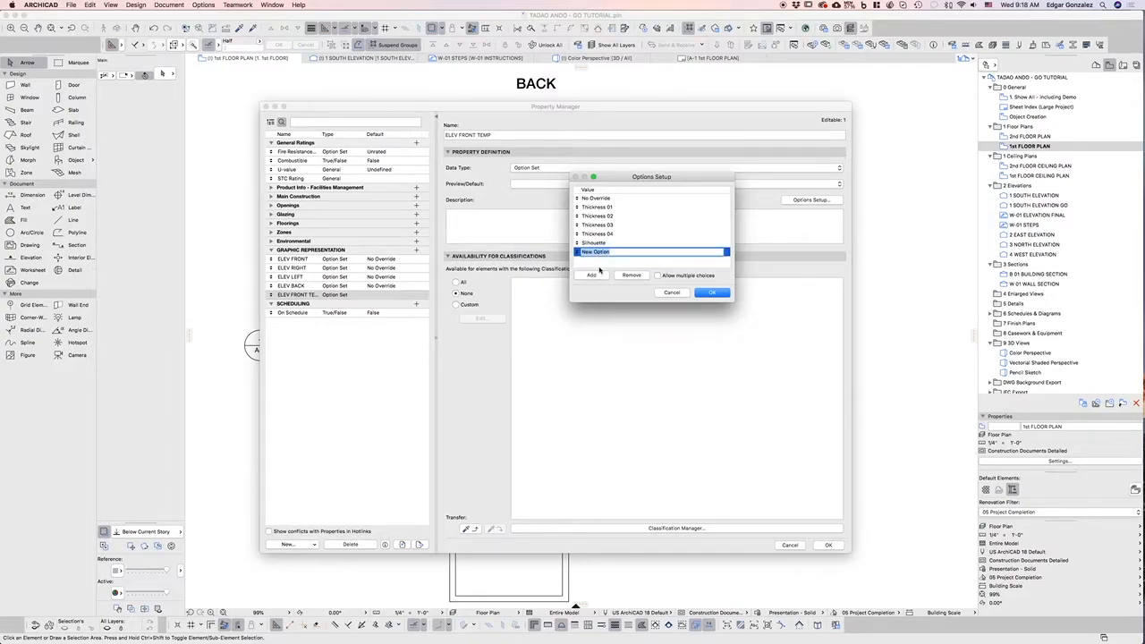
pyautogui.write('Solid')
# Go through the option values from No Override to Solid and accept the option set.
pyautogui.click(597, 199)
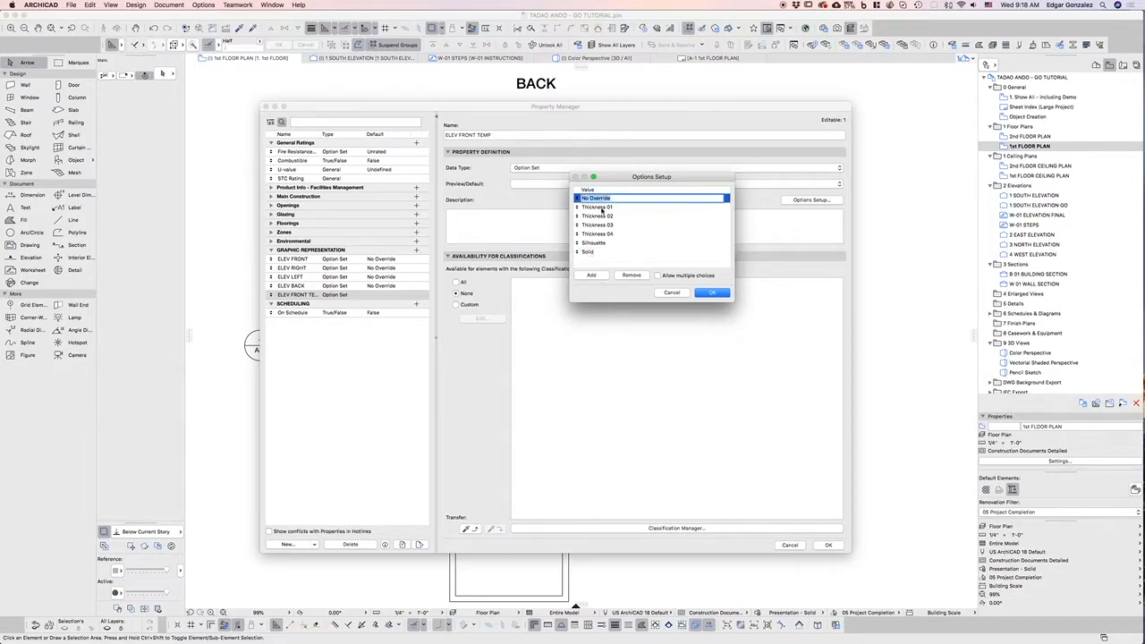
pyautogui.press('Down')
pyautogui.press('Down')
pyautogui.press('Down')
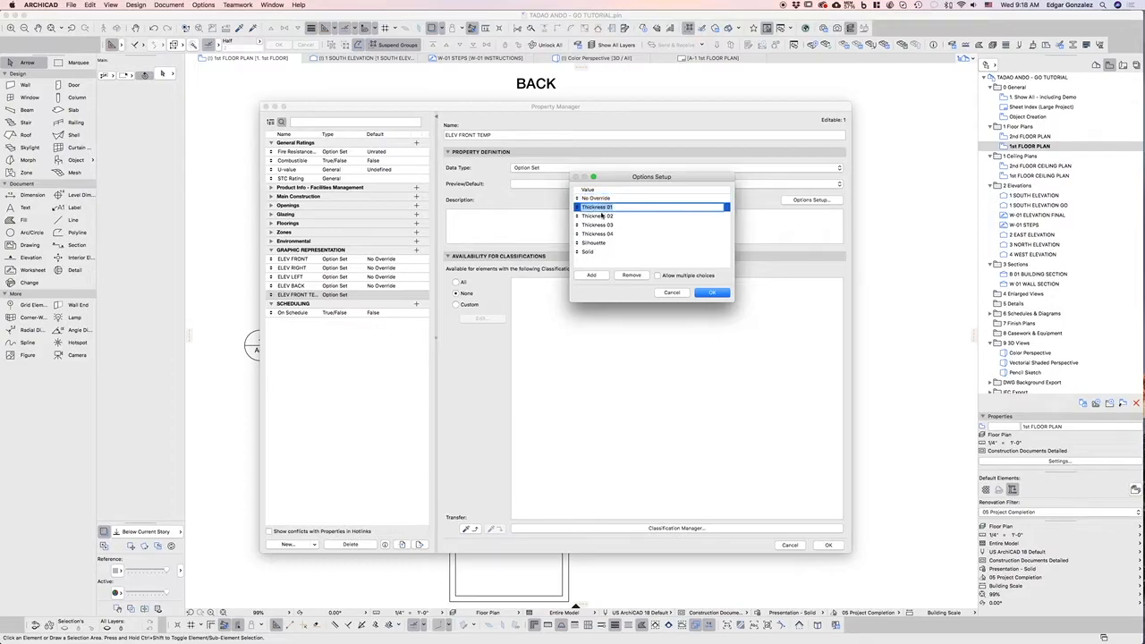
pyautogui.press('Down')
pyautogui.press('Down')
pyautogui.press('Down')
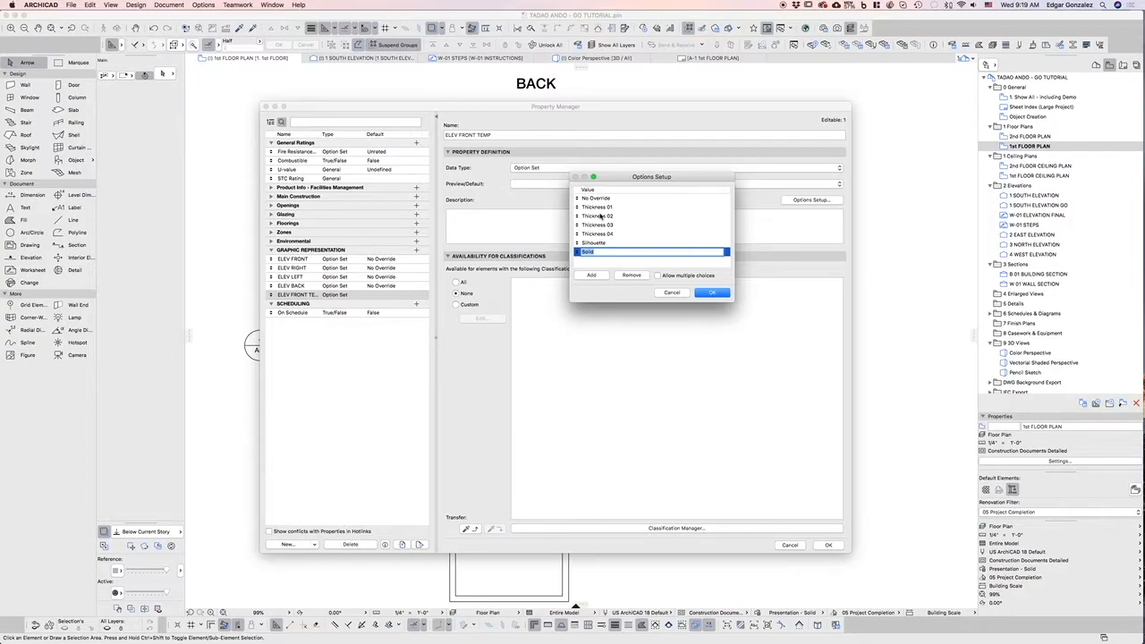
pyautogui.click(709, 293)
# Compare the property definitions of ELEV BACK, ELEV FRONT and ELEV FRONT TEMP, including the data types offered for ELEV FRONT.
pyautogui.click(304, 285)
pyautogui.click(395, 296)
pyautogui.click(388, 286)
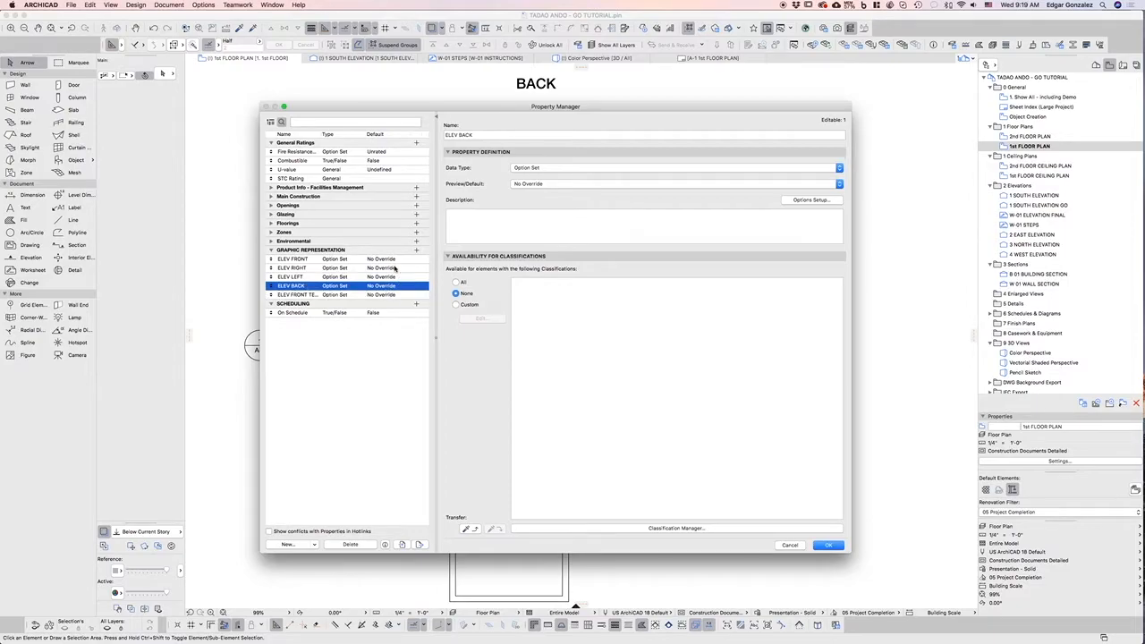
pyautogui.click(394, 259)
pyautogui.click(838, 168)
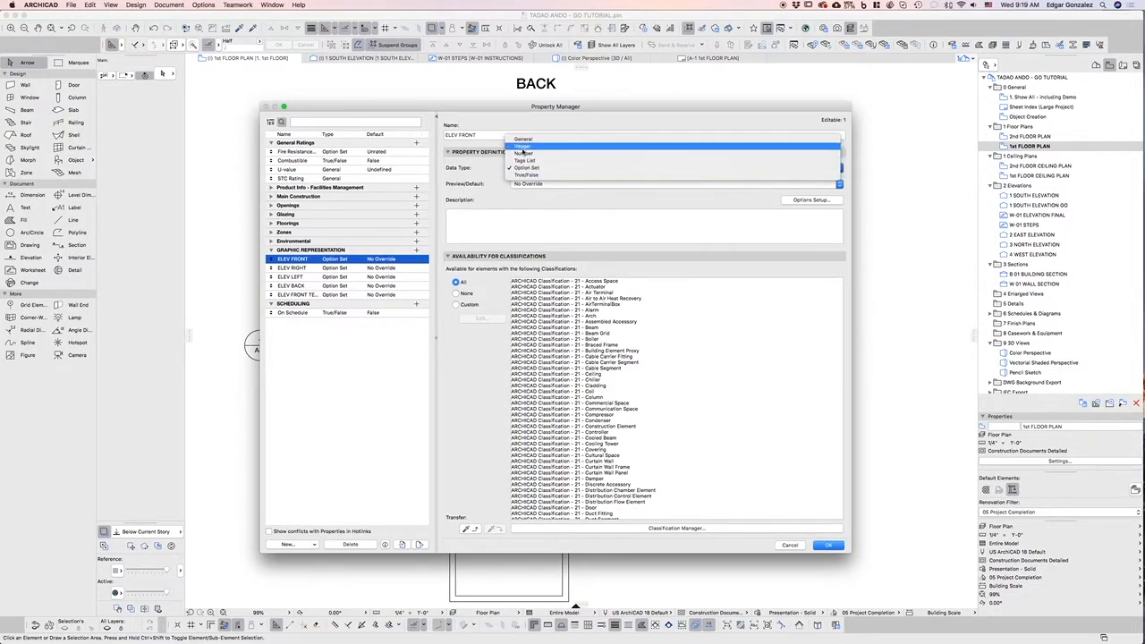
pyautogui.click(343, 296)
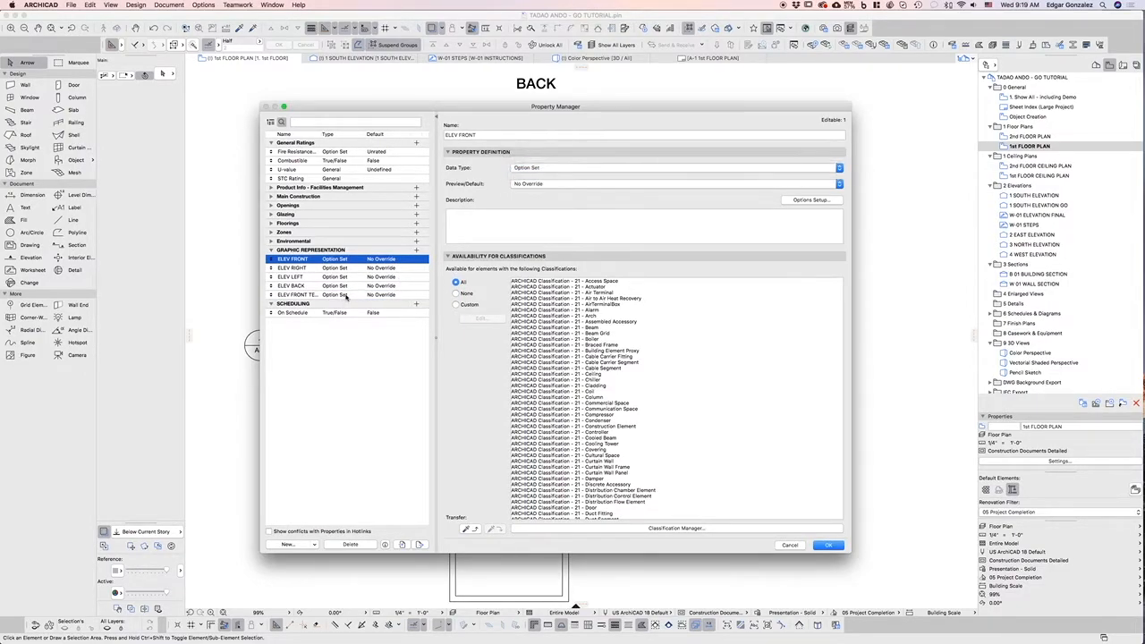
pyautogui.click(345, 295)
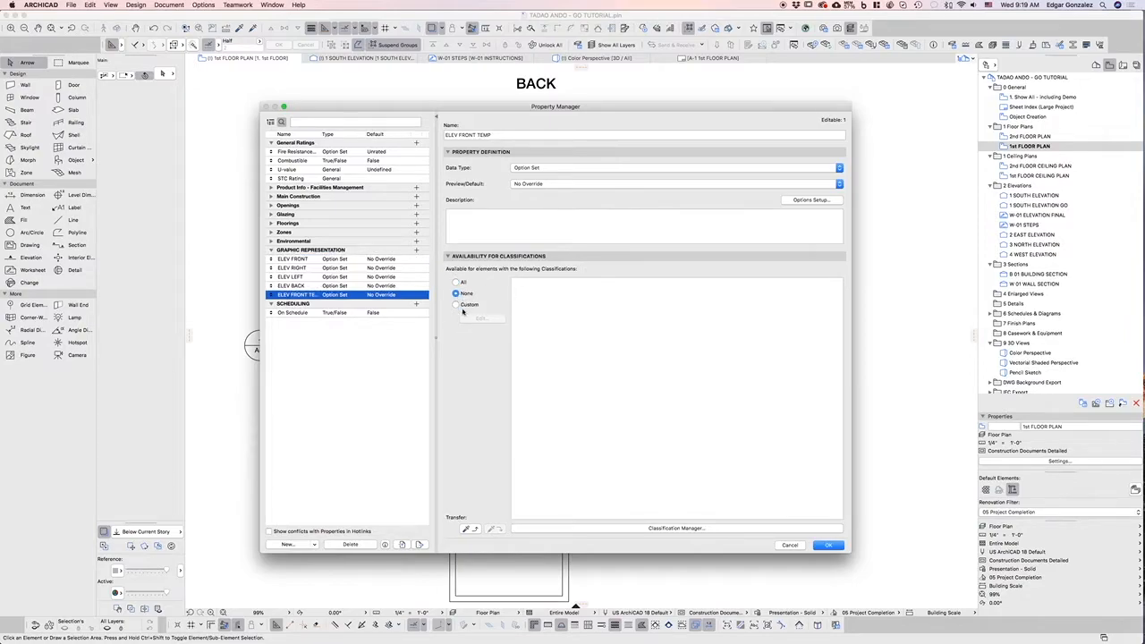
# Make the ELEV FRONT TEMP property available for all classifications and look through the classification list.
pyautogui.click(300, 287)
pyautogui.click(301, 296)
pyautogui.click(457, 282)
pyautogui.scroll(-3, 575, 420)
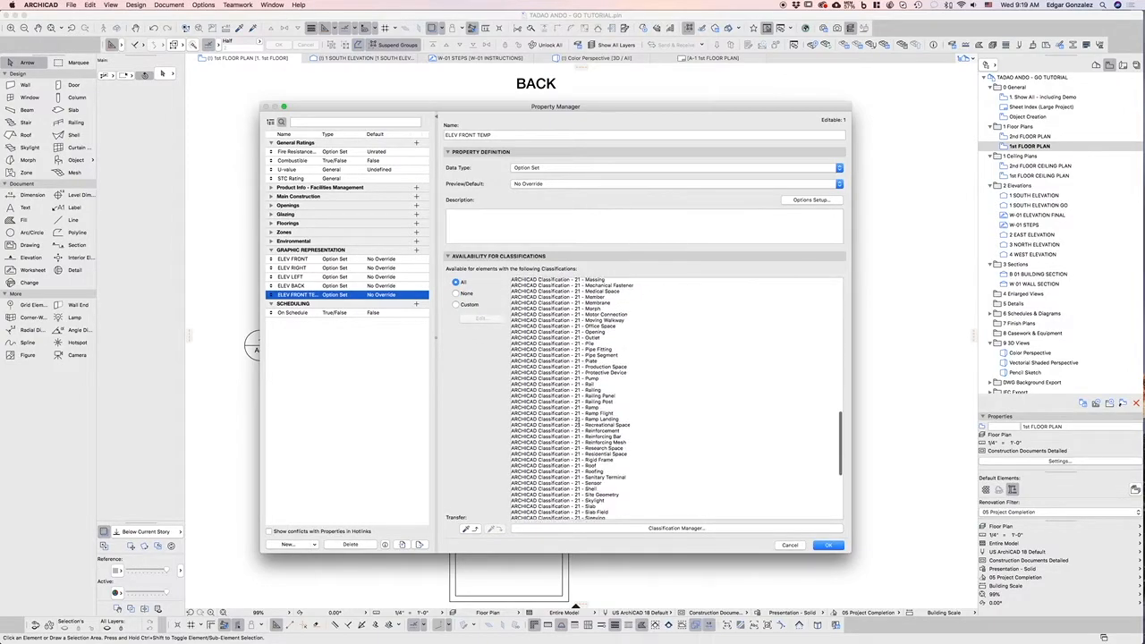
pyautogui.scroll(-10, 584, 420)
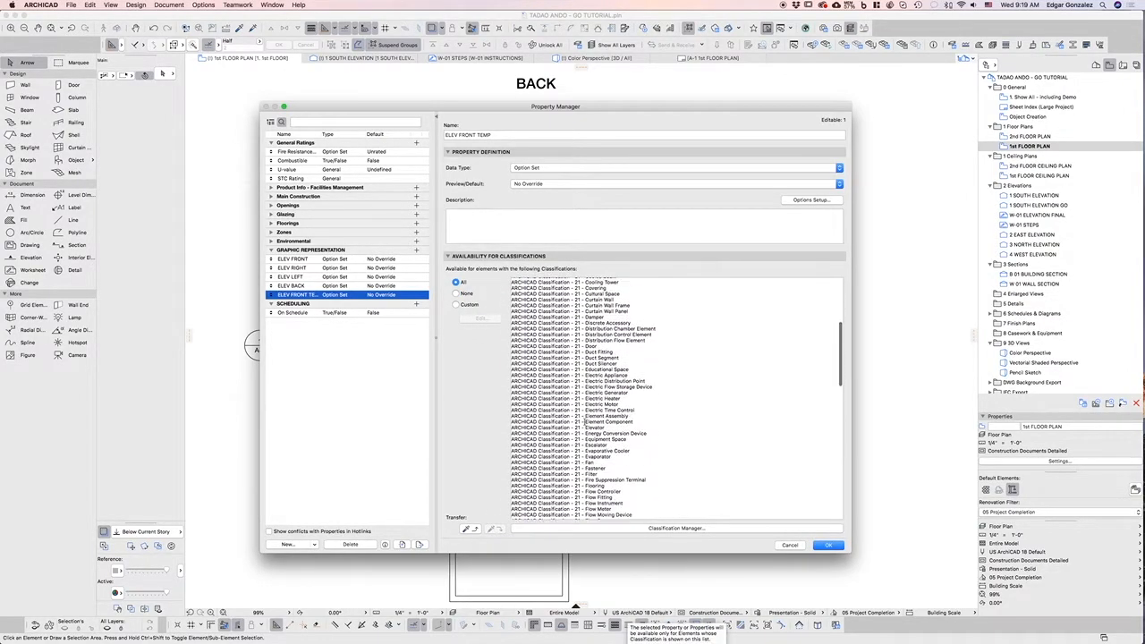
pyautogui.scroll(-3, 584, 421)
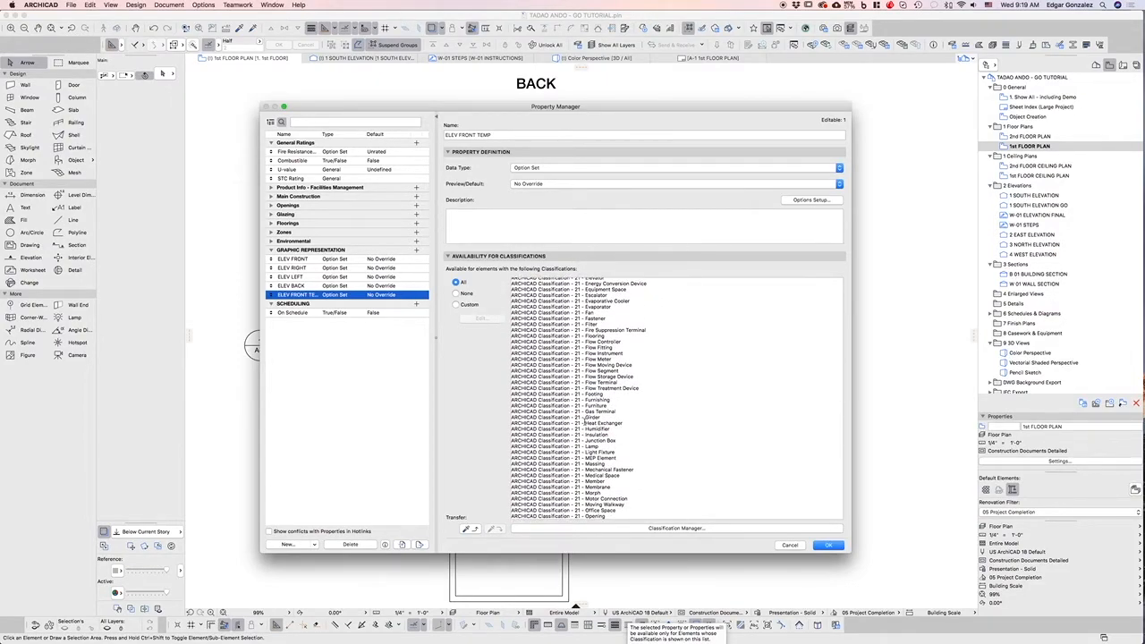
pyautogui.scroll(15, 584, 422)
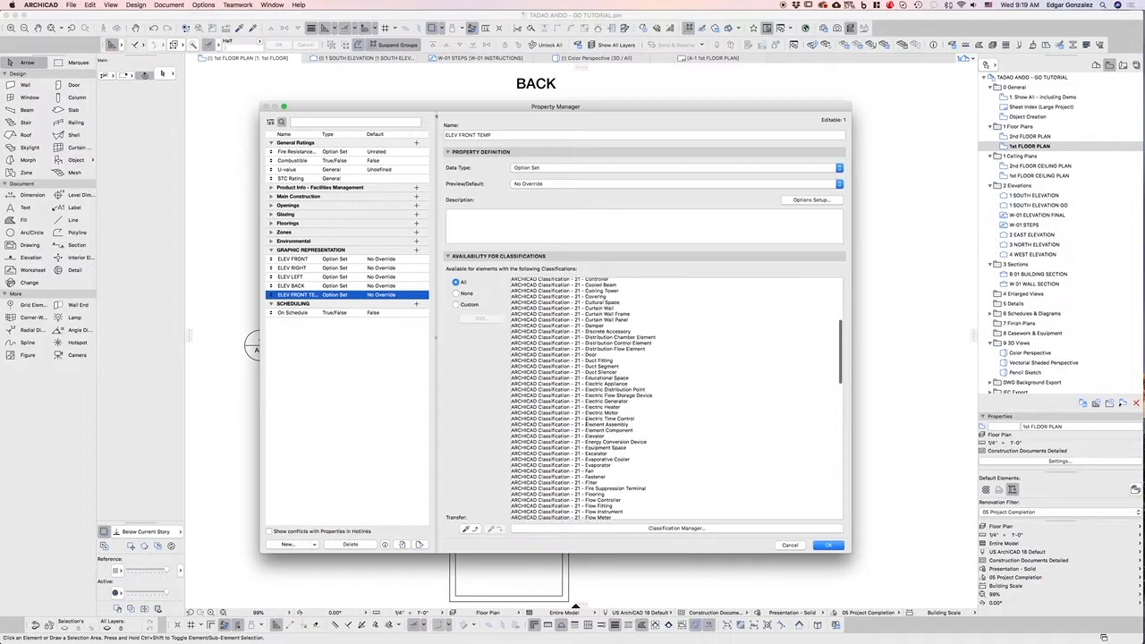
# Check ELEV FRONT's data type and the default options offered by ELEV FRONT, ELEV RIGHT and ELEV LEFT.
pyautogui.click(397, 259)
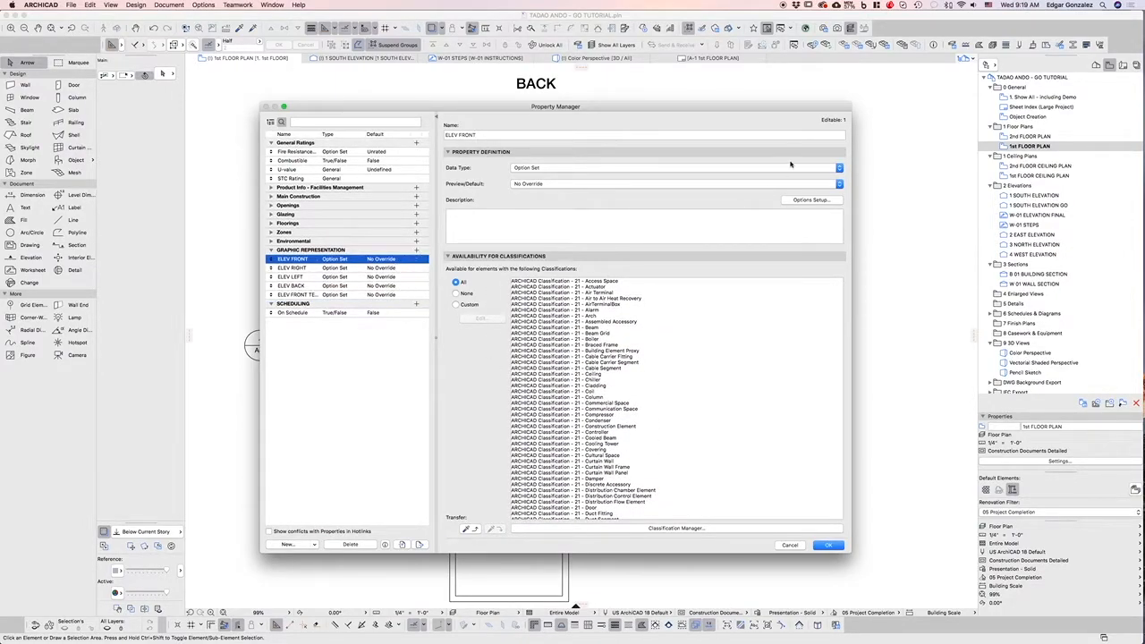
pyautogui.click(838, 168)
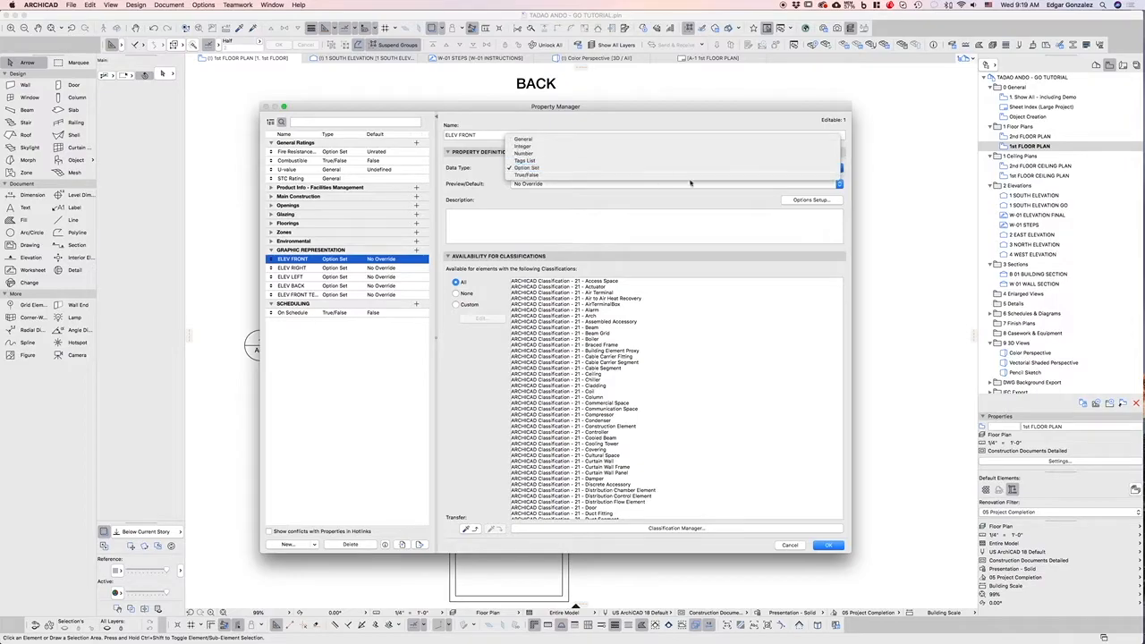
pyautogui.click(500, 200)
pyautogui.click(576, 183)
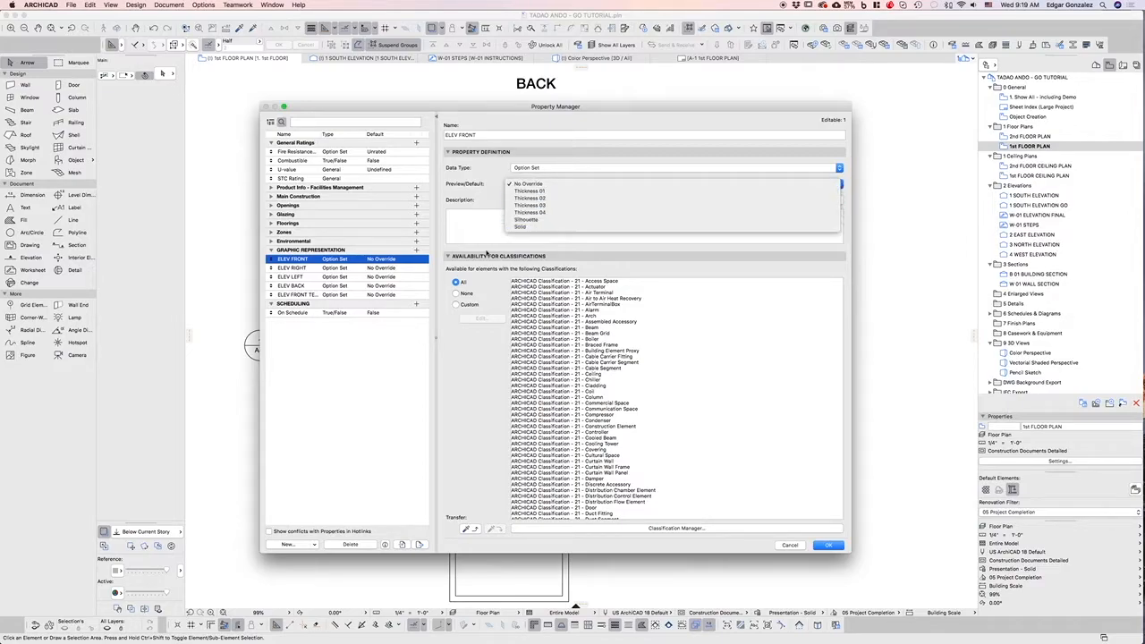
pyautogui.click(372, 270)
pyautogui.click(372, 270)
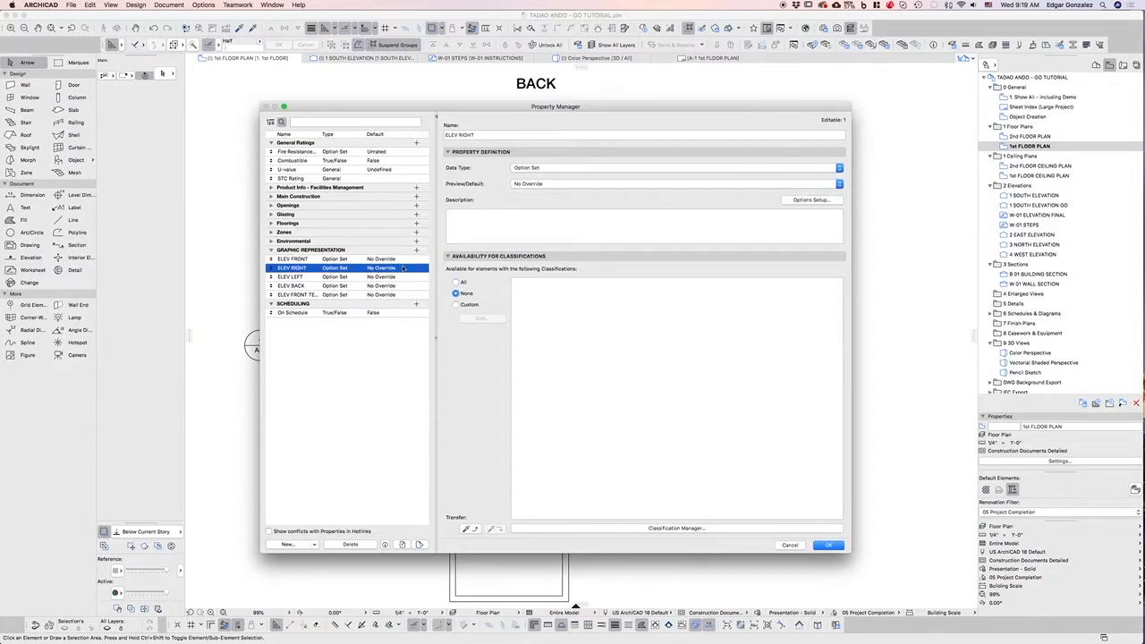
pyautogui.click(569, 186)
pyautogui.click(390, 272)
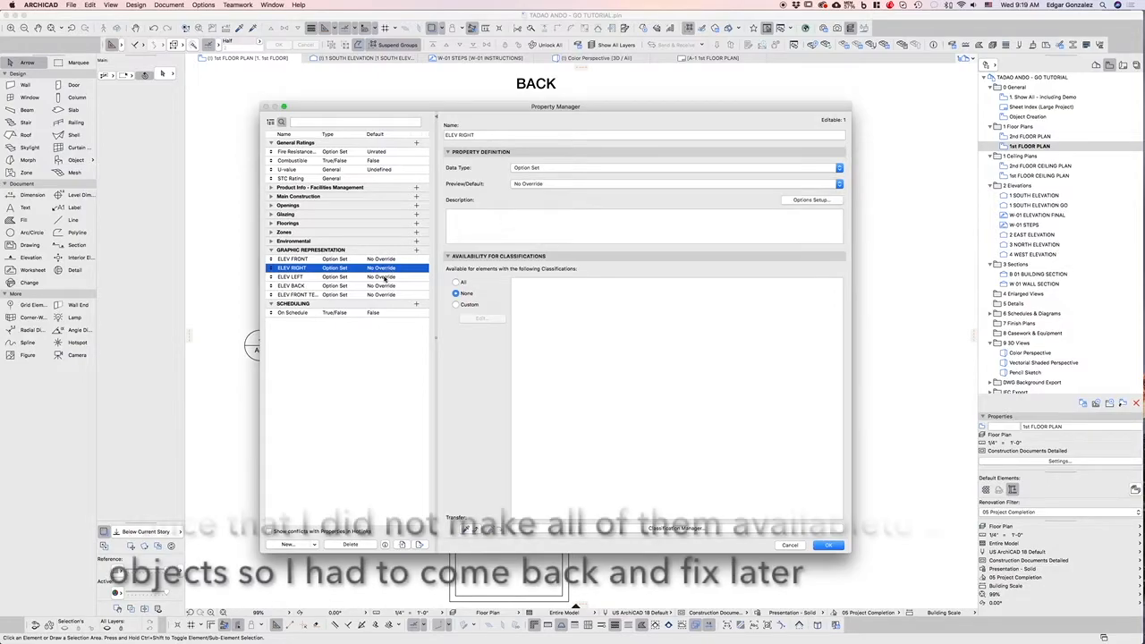
pyautogui.click(396, 277)
pyautogui.click(532, 184)
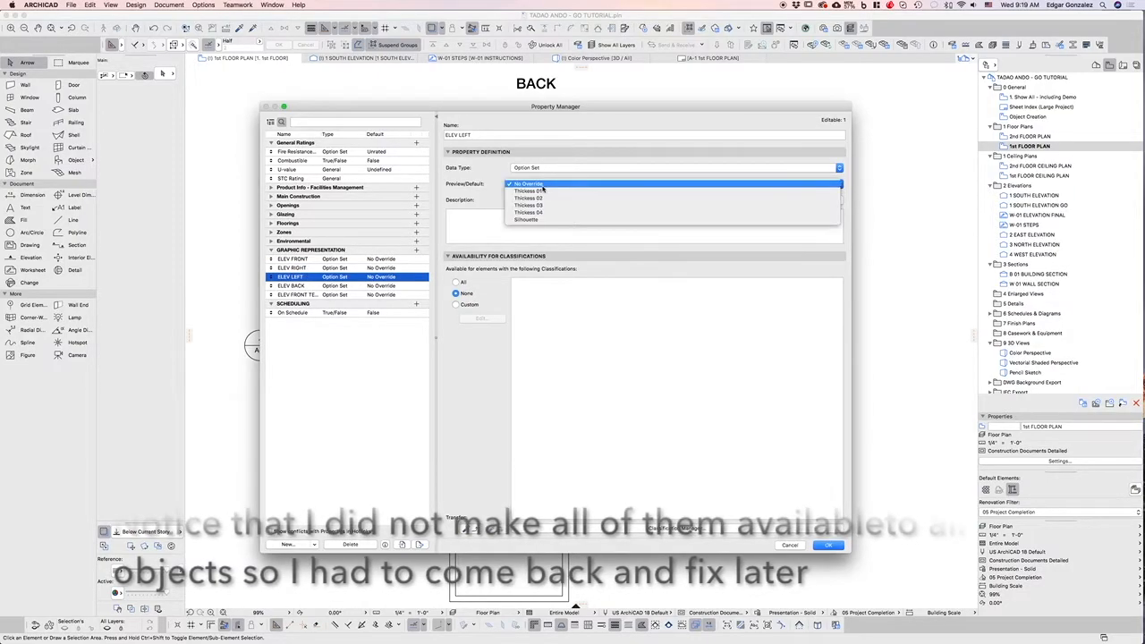
pyautogui.click(489, 195)
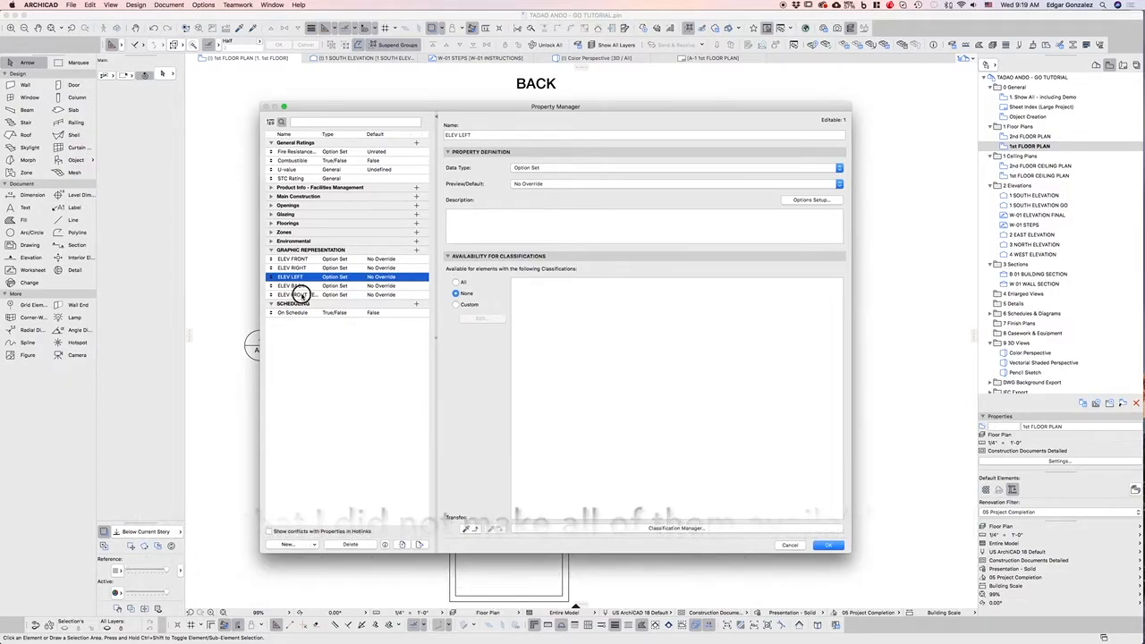
# Delete the ELEV FRONT TEMP property from the GRAPHIC REPRESENTATION group.
pyautogui.click(299, 294)
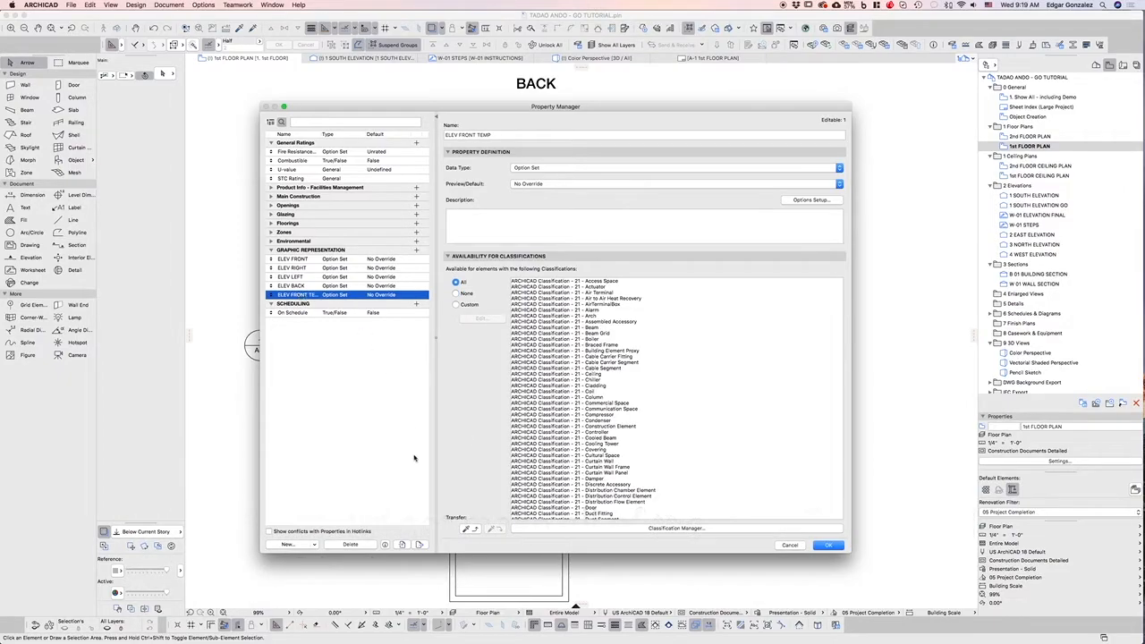
pyautogui.click(350, 545)
pyautogui.click(478, 366)
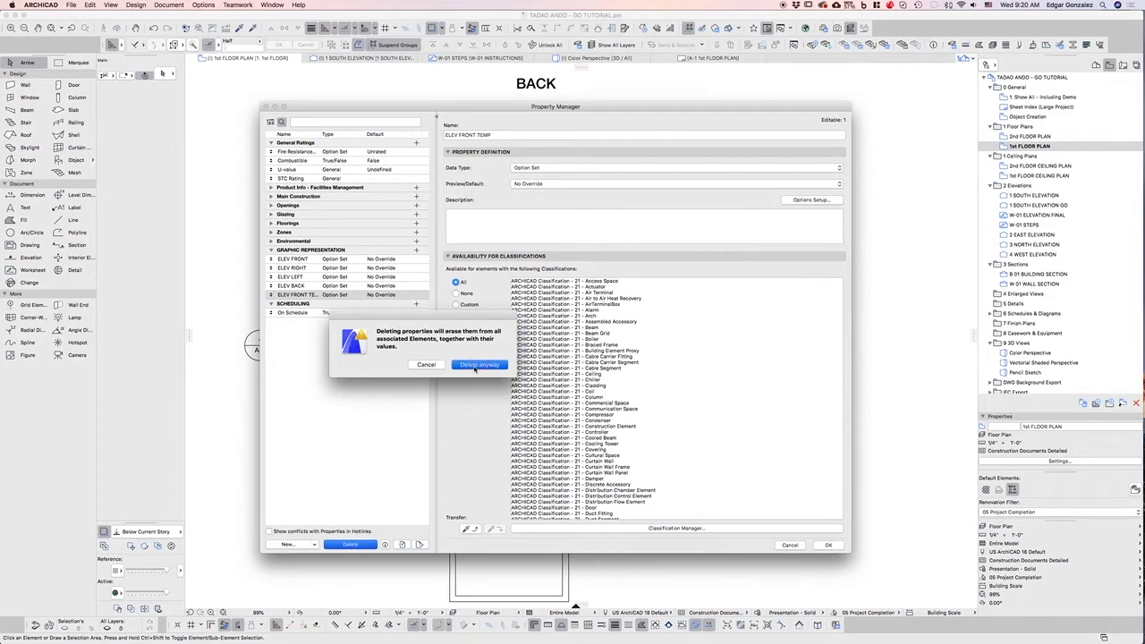
# Export only the GRAPHIC REPRESENTATION group with its four ELEV properties, including classifications linked to the exported properties.
pyautogui.click(310, 261)
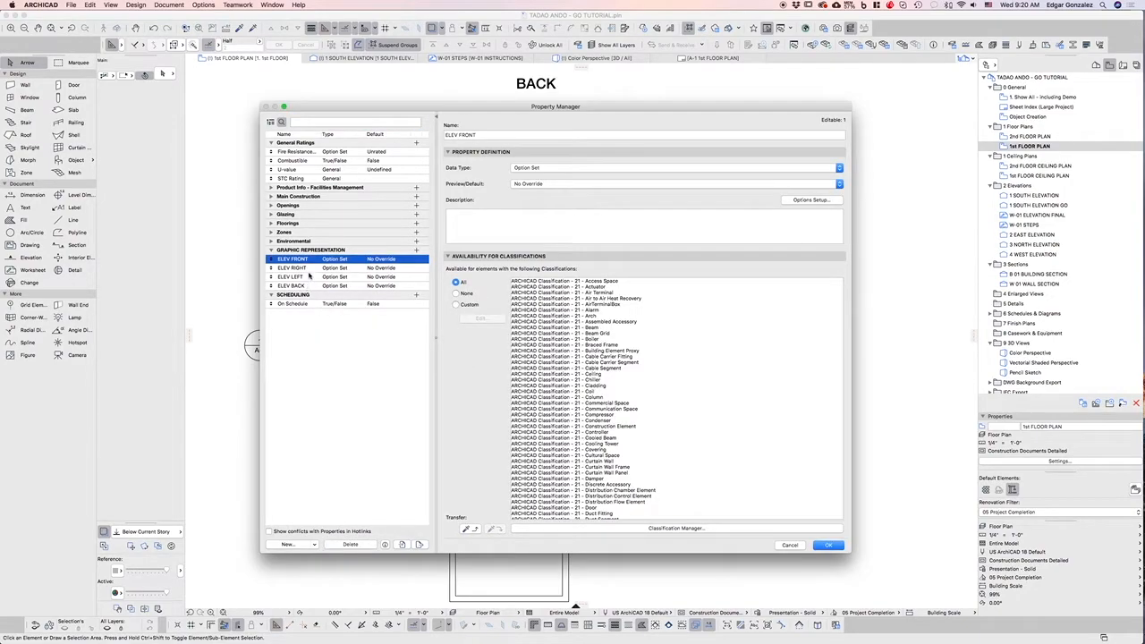
pyautogui.keyDown('shift'); pyautogui.click(306, 285); pyautogui.keyUp('shift')
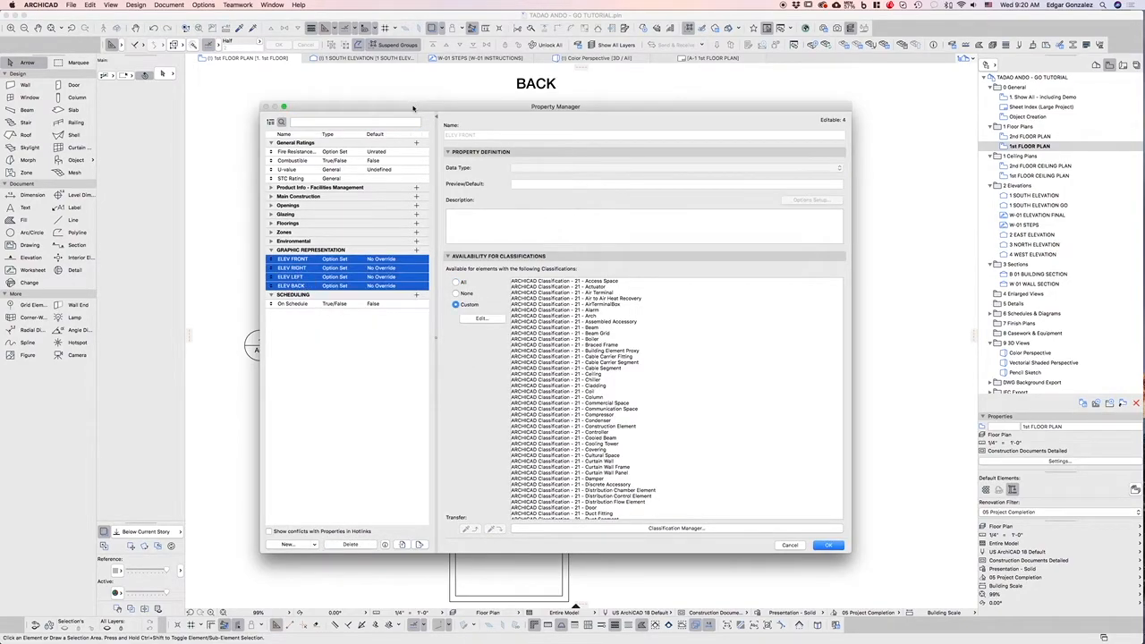
pyautogui.moveTo(414, 106); pyautogui.dragTo(383, 100)
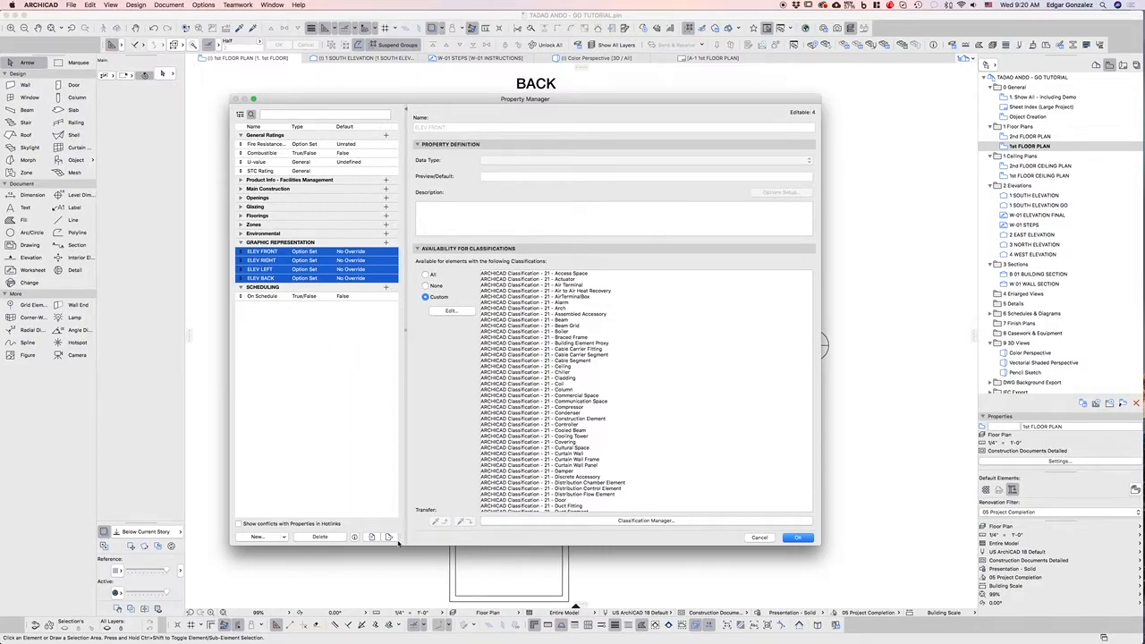
pyautogui.click(295, 243)
pyautogui.keyDown('shift'); pyautogui.click(302, 278); pyautogui.keyUp('shift')
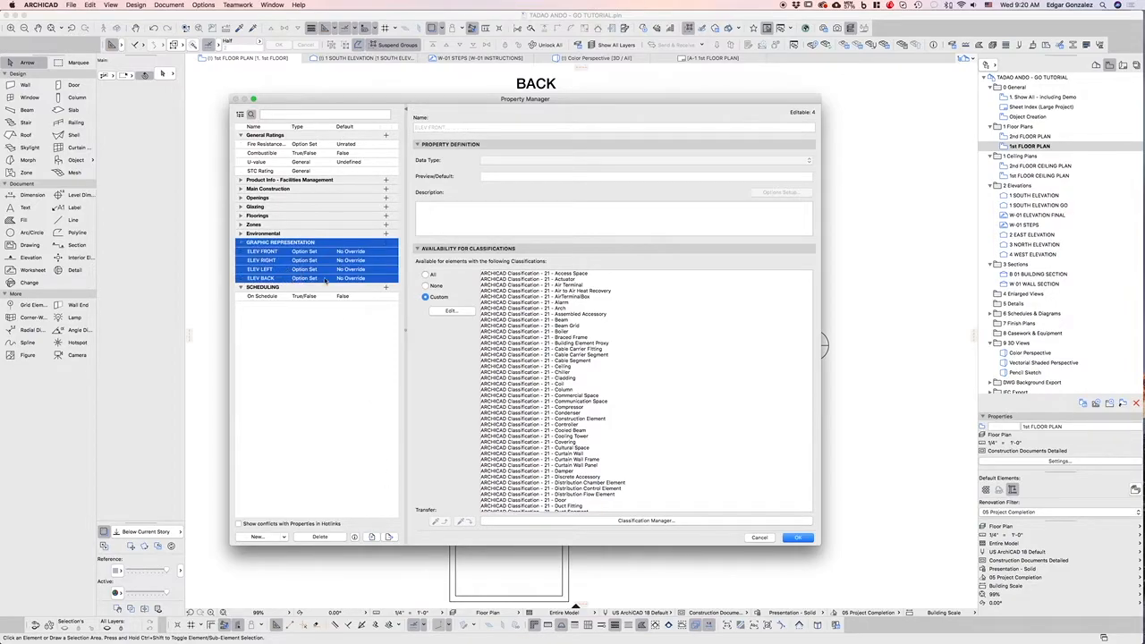
pyautogui.click(388, 536)
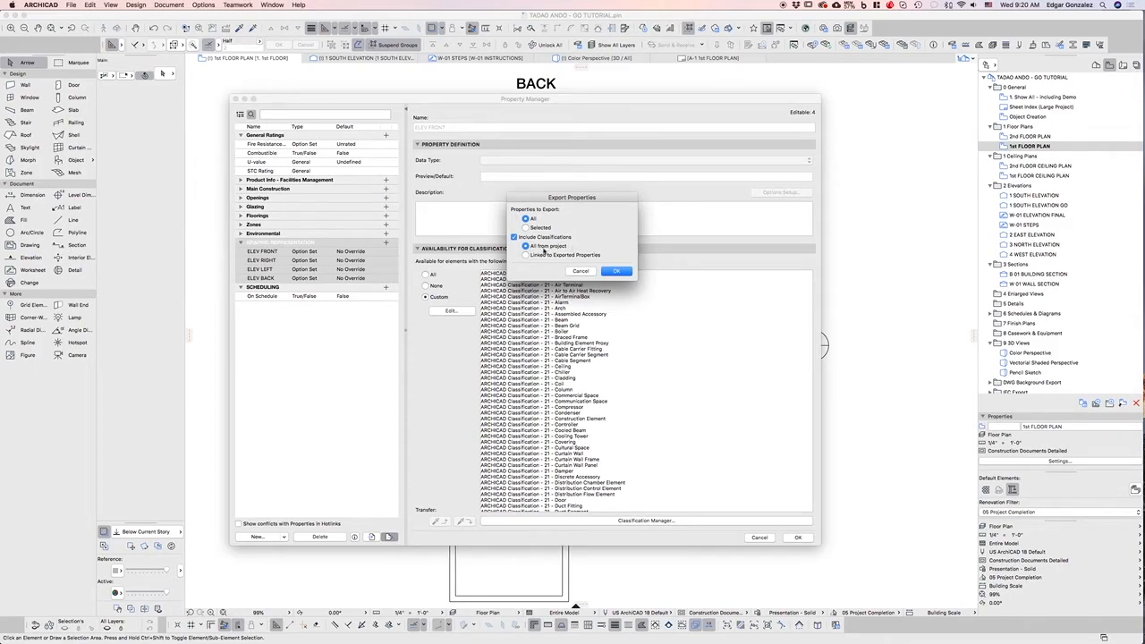
pyautogui.click(526, 227)
pyautogui.click(529, 256)
pyautogui.moveTo(608, 197); pyautogui.dragTo(573, 179)
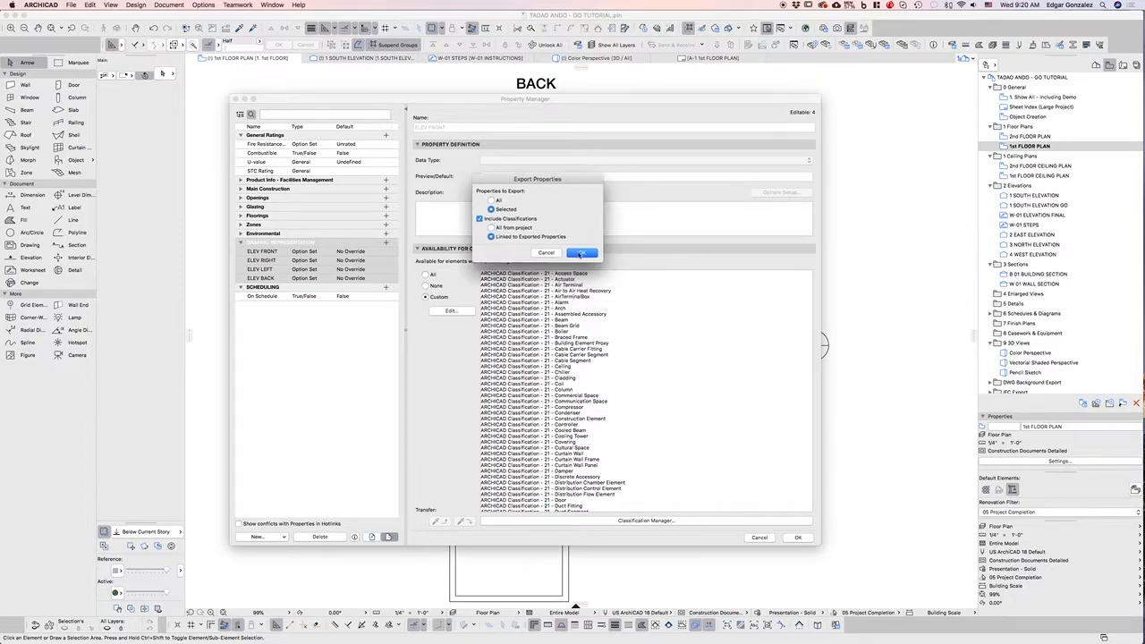
pyautogui.click(583, 253)
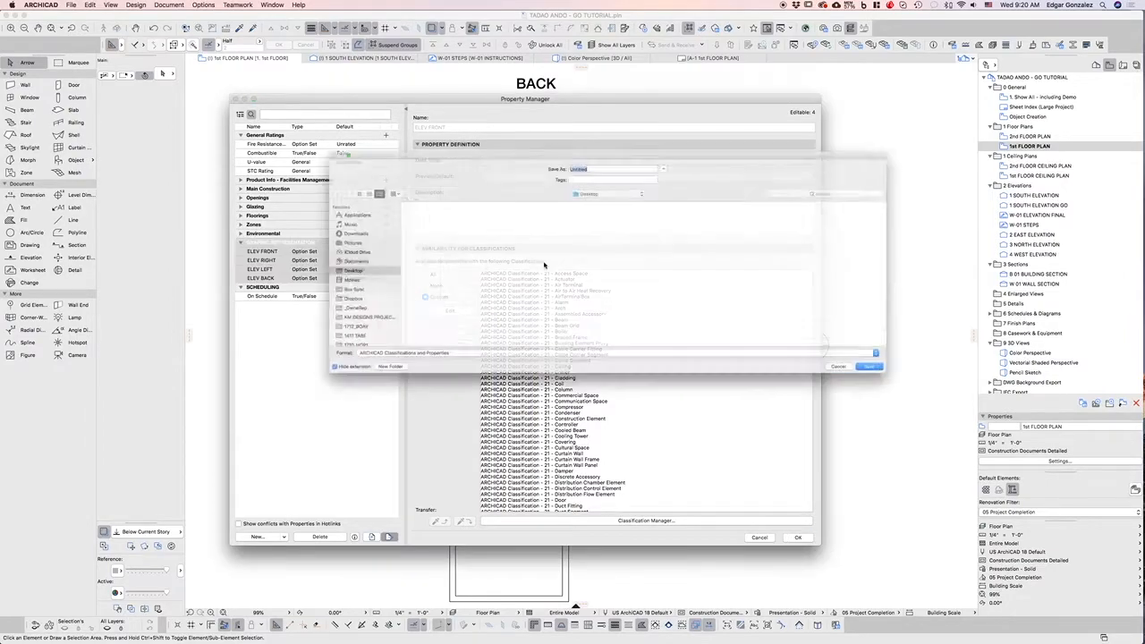
# Create a folder named "4x4 graphic Tutorial" on the Desktop and choose it as the export location.
pyautogui.click(331, 393)
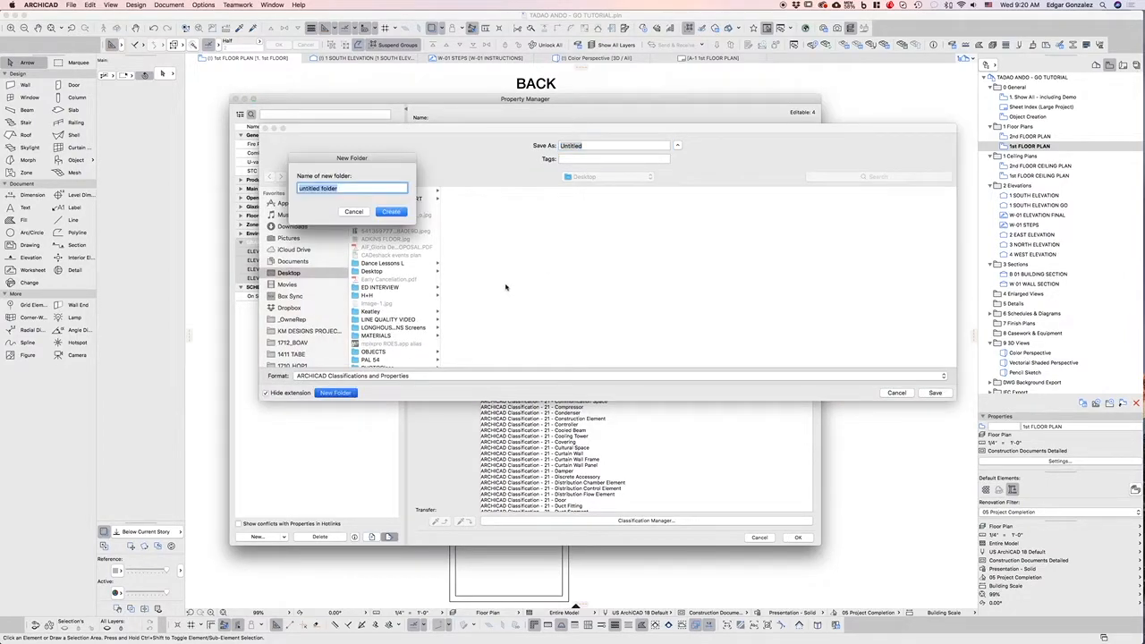
pyautogui.write('4x4 graphic Tutorial')
pyautogui.click(392, 213)
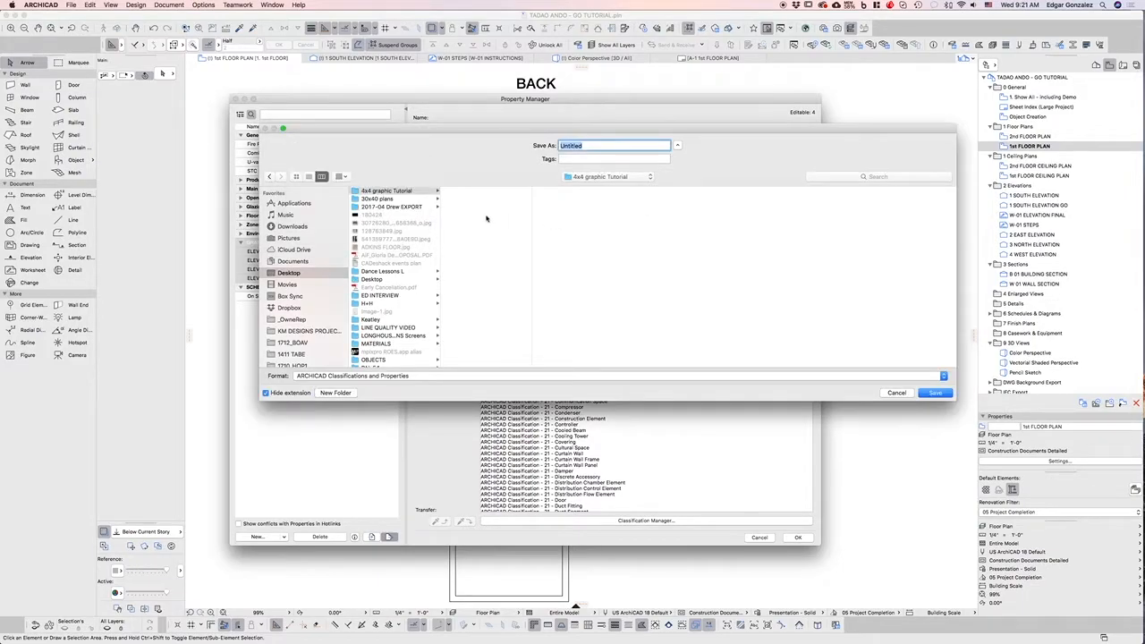
pyautogui.click(402, 197)
pyautogui.click(397, 191)
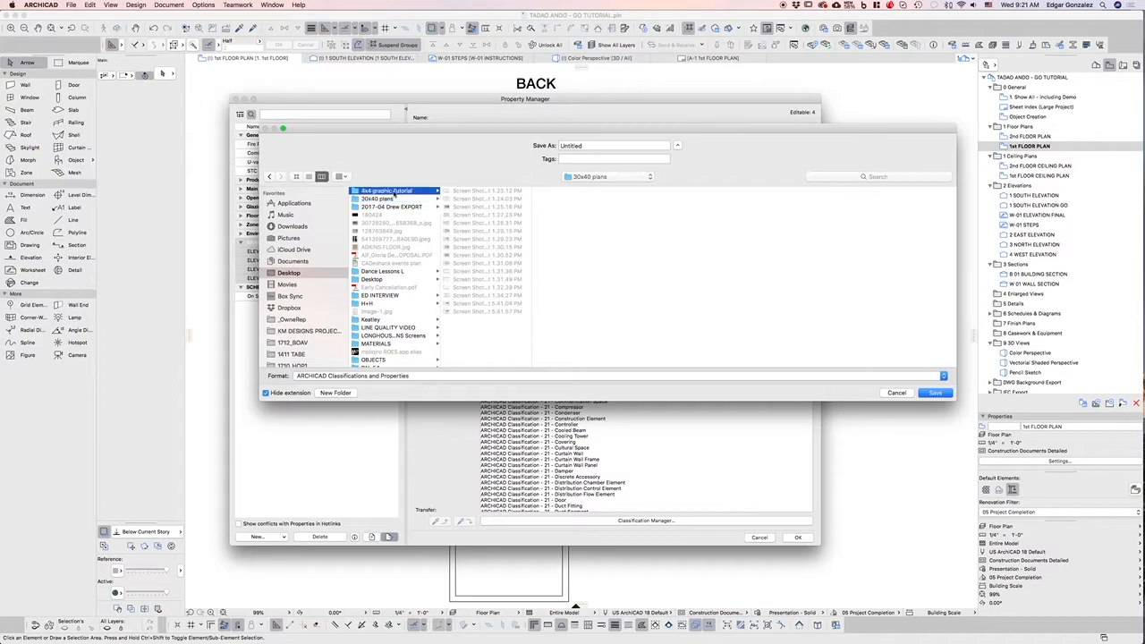
# Save the exported properties as "GRAPHIC REP Properties" and accept the Property Manager settings.
pyautogui.doubleClick(653, 146)
pyautogui.write('P')
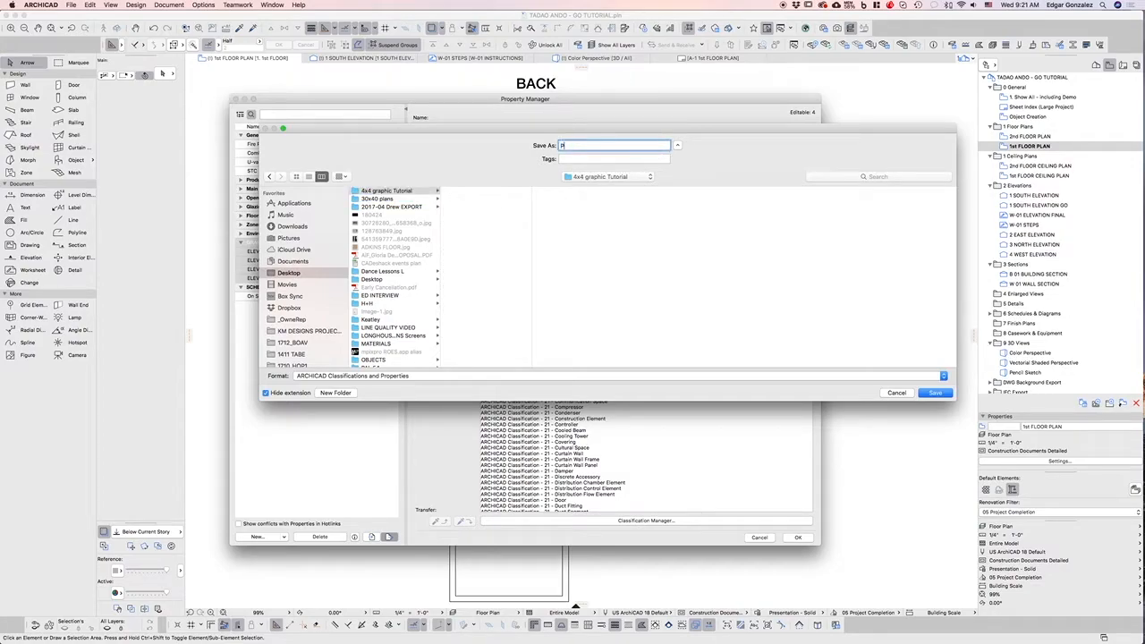
pyautogui.press('BackSpace')
pyautogui.write('GRAPHIC REP Properties')
pyautogui.click(933, 393)
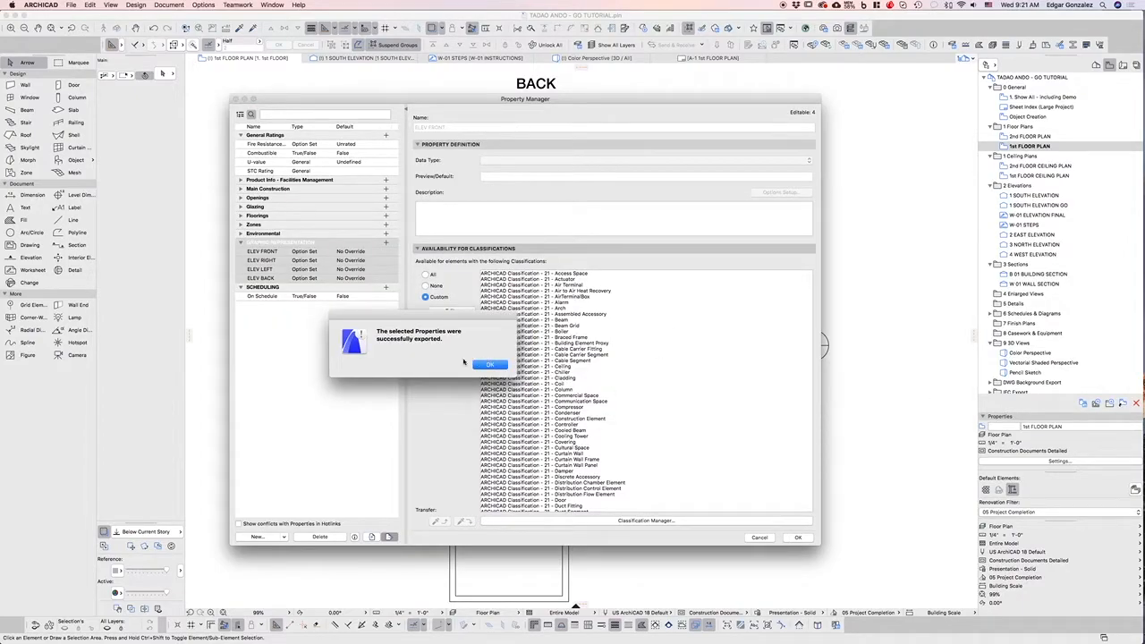
pyautogui.click(491, 365)
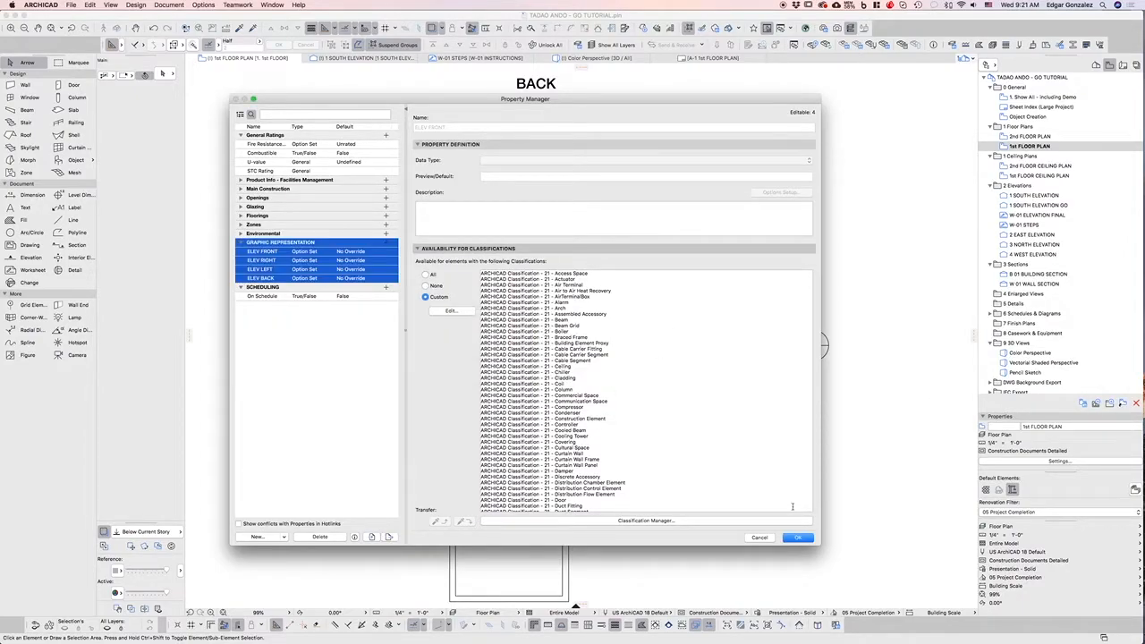
pyautogui.click(796, 538)
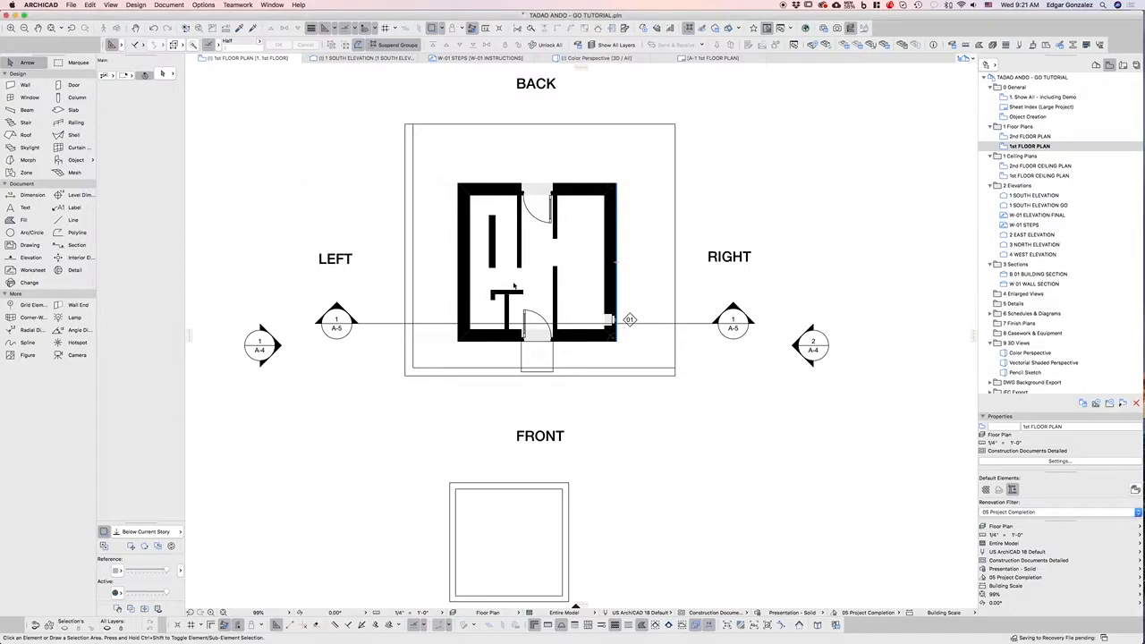
# Open the 1 SOUTH ELEVATION GO view of the house.
pyautogui.scroll(-2, 388, 271)
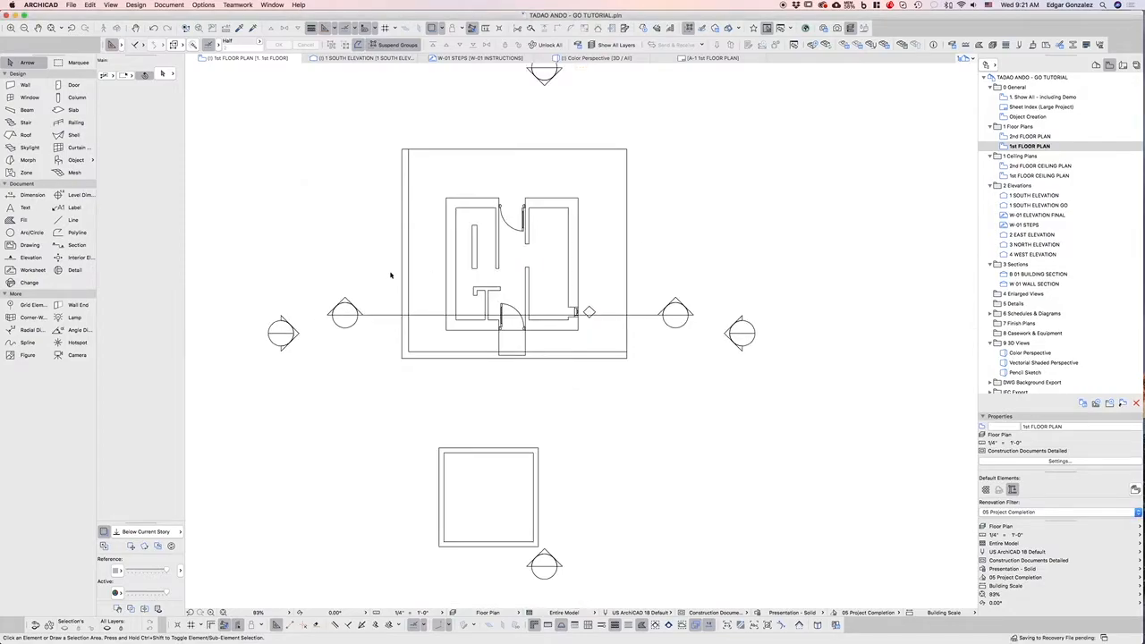
pyautogui.scroll(-2, 390, 275)
pyautogui.scroll(2, 331, 222)
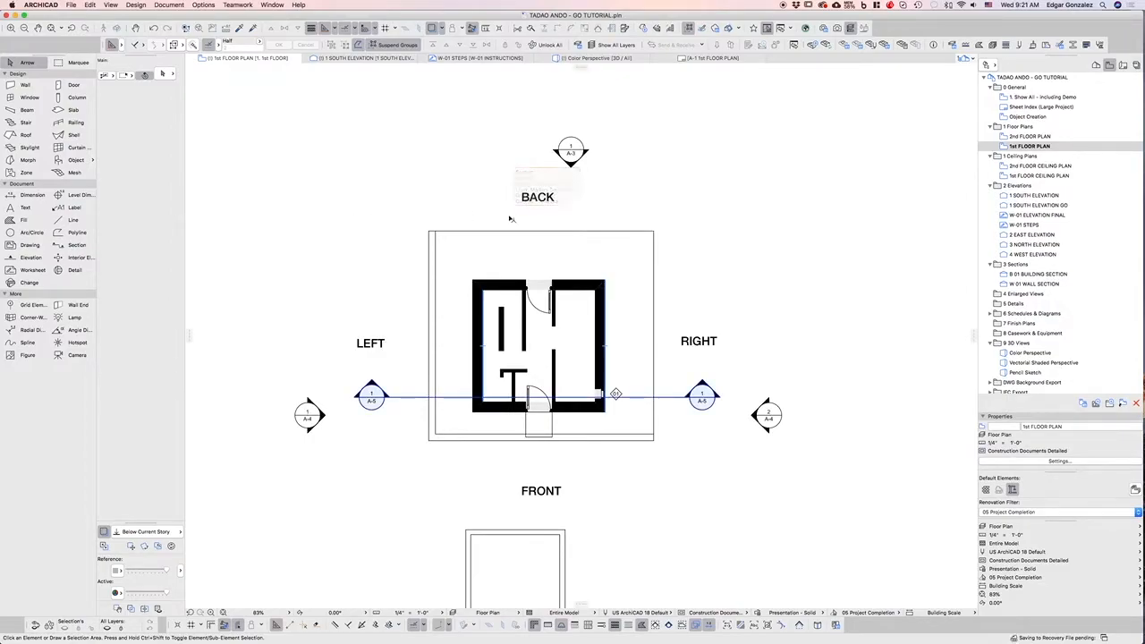
pyautogui.doubleClick(1039, 207)
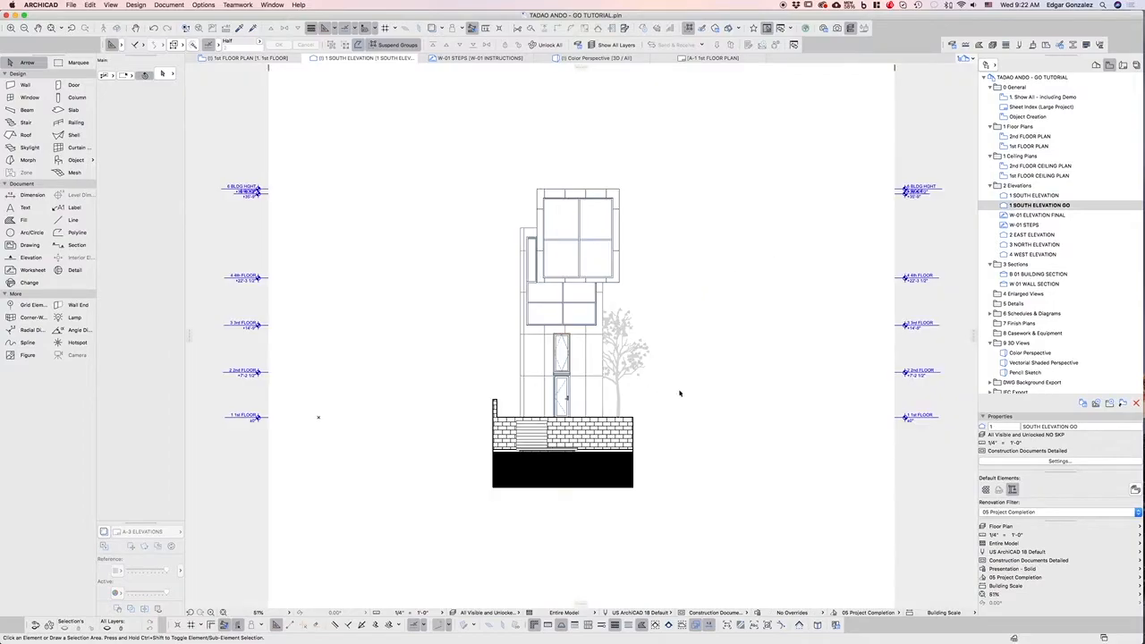
pyautogui.scroll(5, 514, 335)
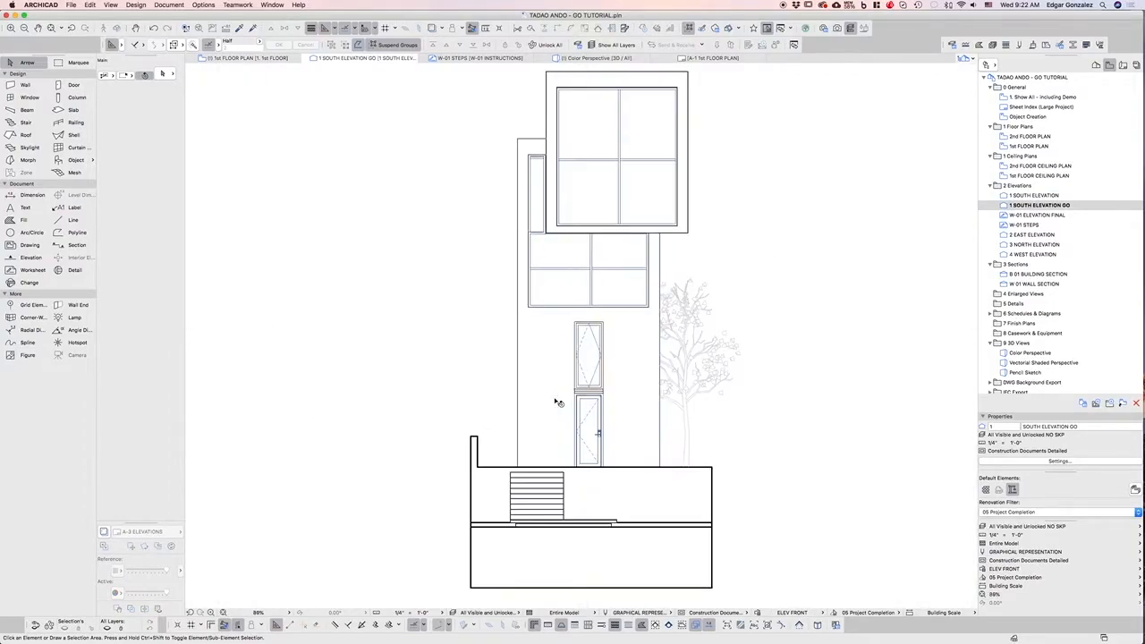
# Compare the south elevation under No Overrides and under the ELEV FRONT graphic override combination, leaving ELEV FRONT applied.
pyautogui.click(793, 613)
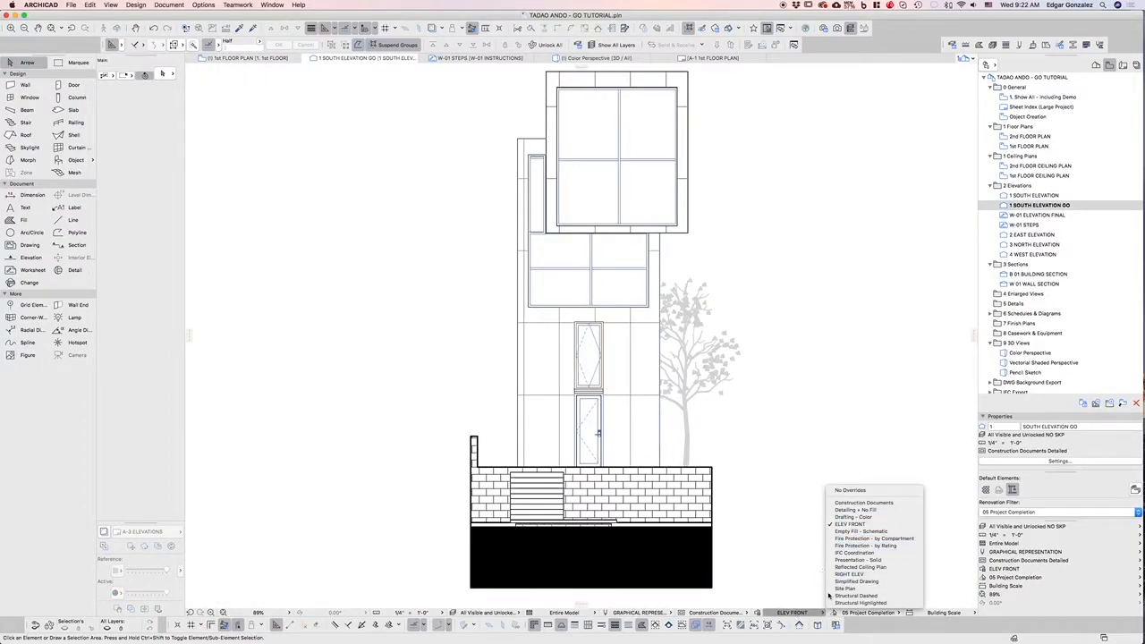
pyautogui.click(850, 490)
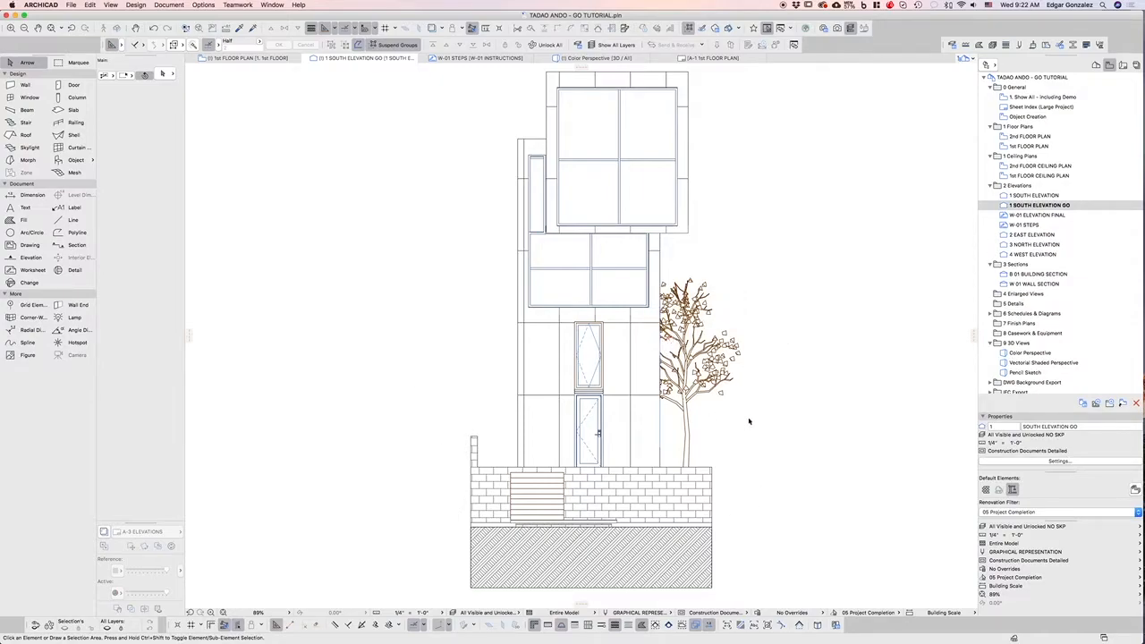
pyautogui.click(792, 612)
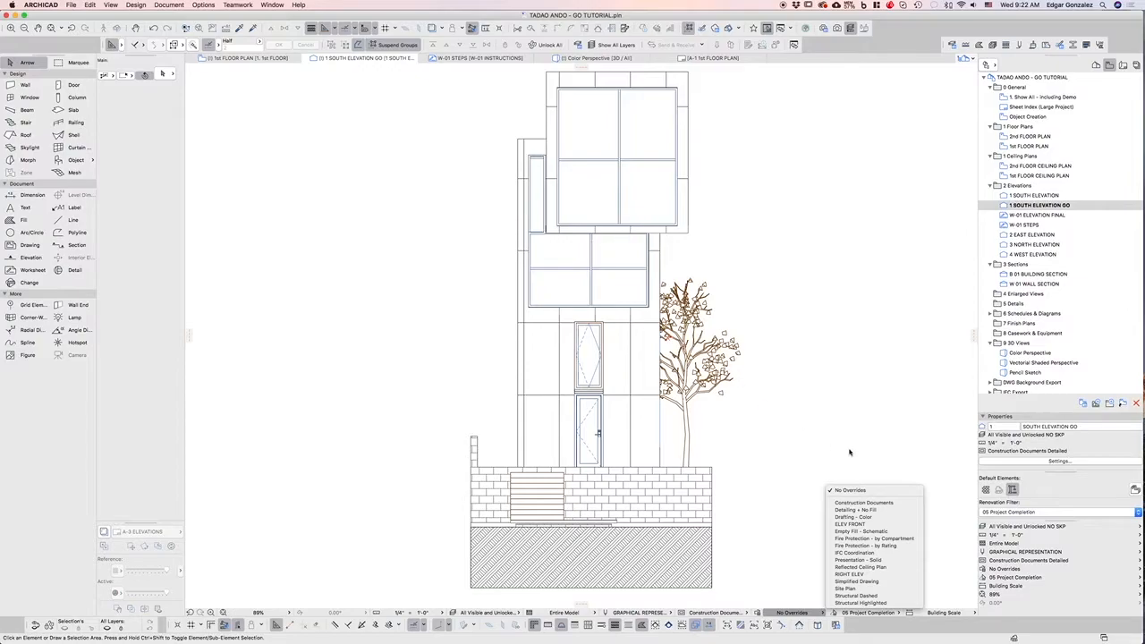
pyautogui.click(860, 525)
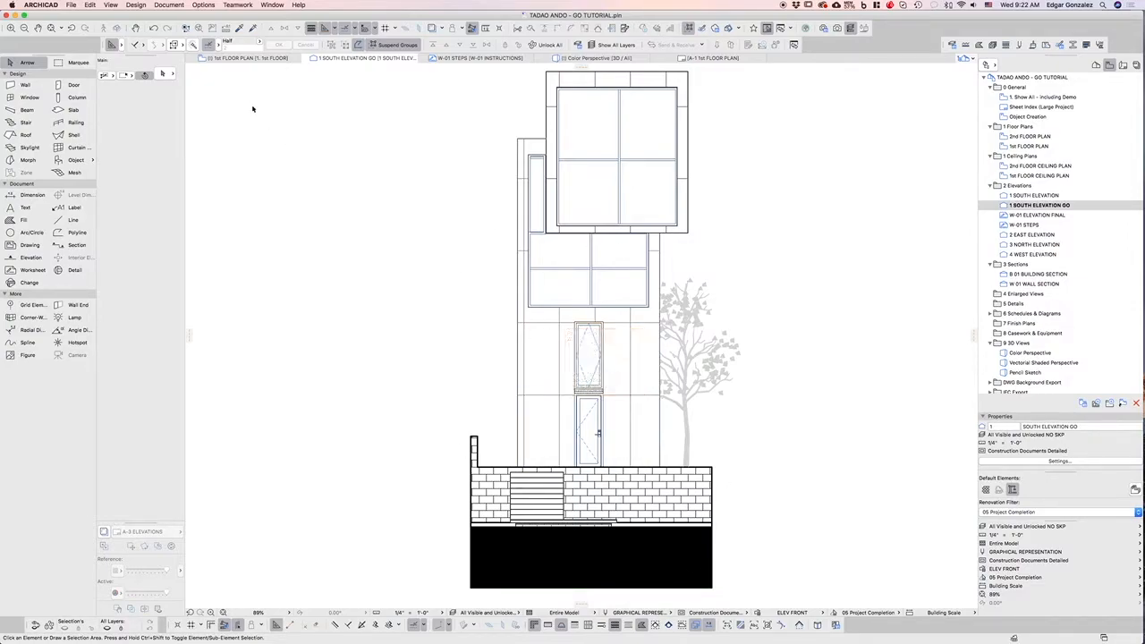
# Open the Graphic Override Combinations settings and enlarge the dialog to show the ELEV FRONT rules.
pyautogui.click(185, 6)
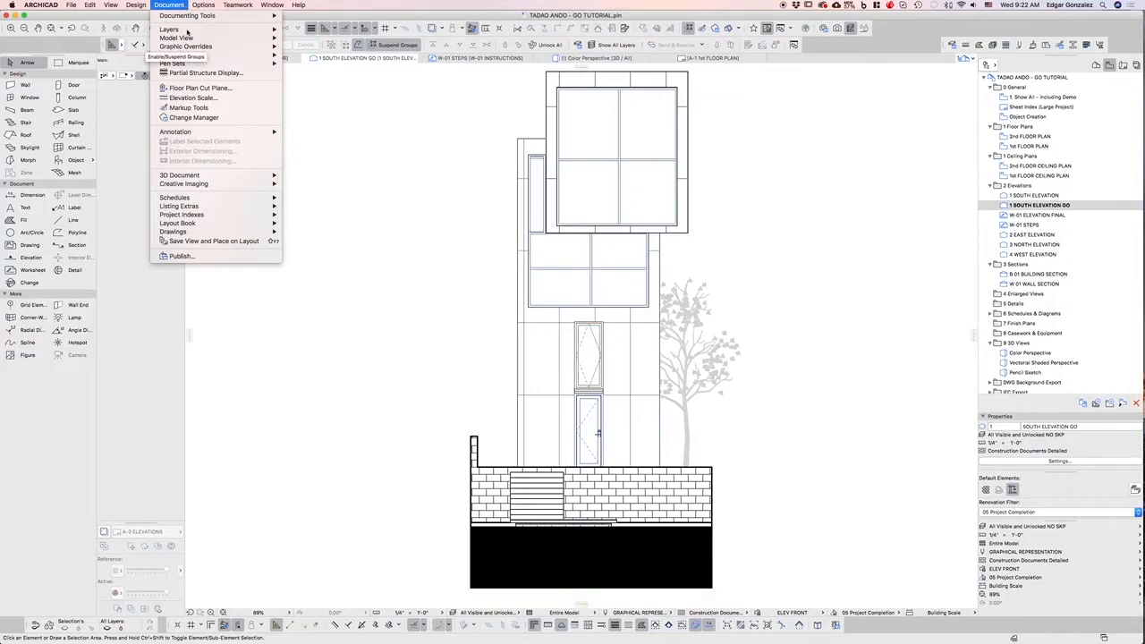
pyautogui.moveTo(196, 49)
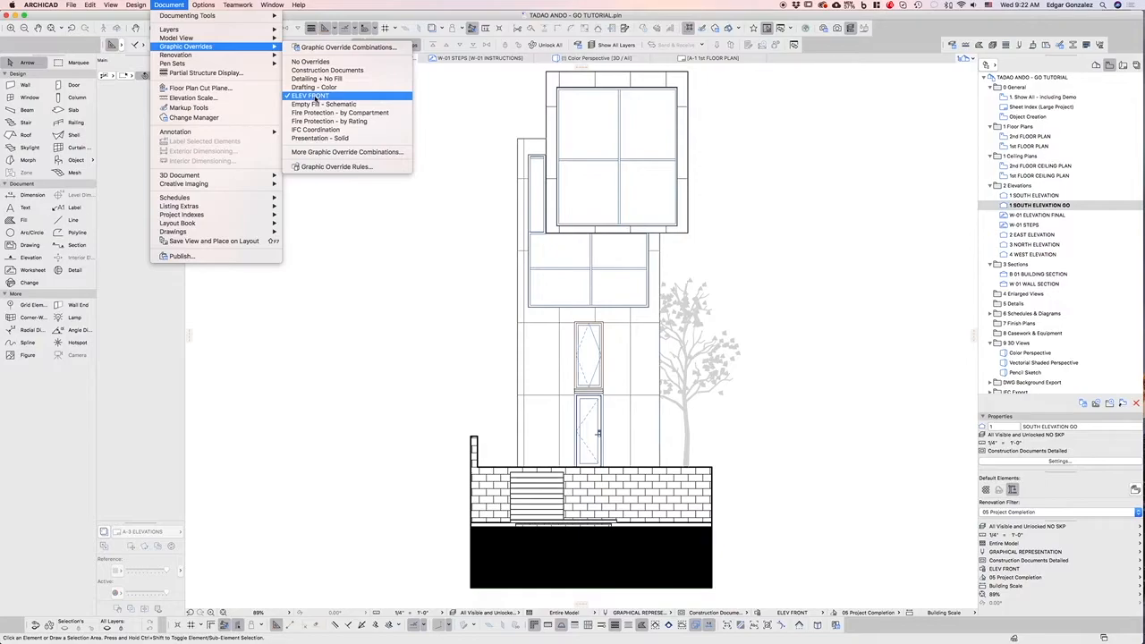
pyautogui.click(330, 48)
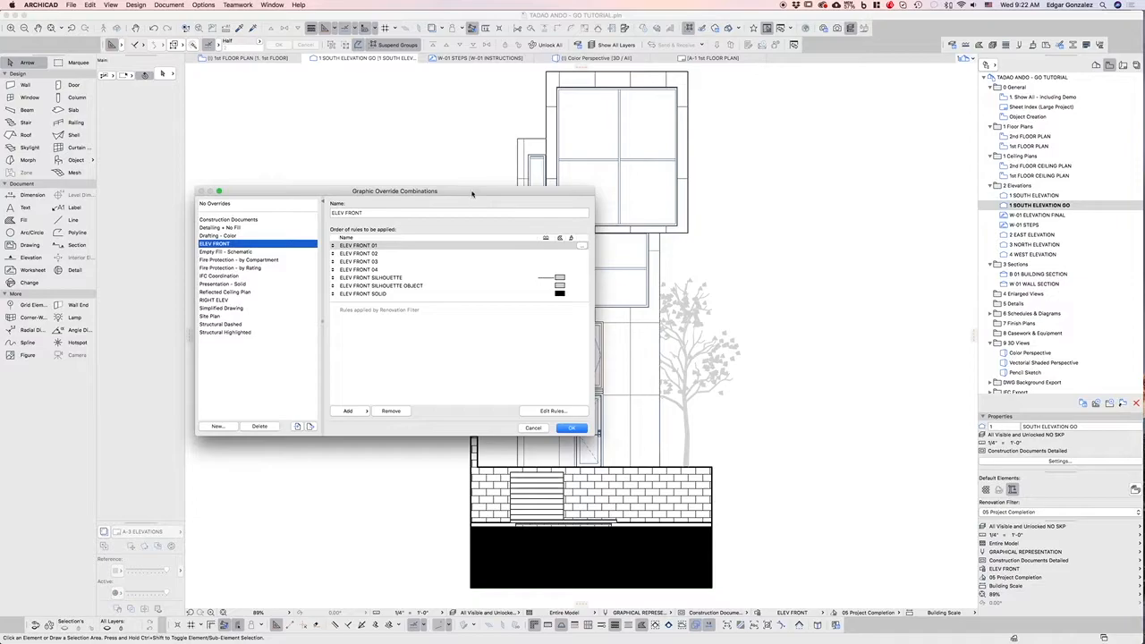
pyautogui.moveTo(472, 193); pyautogui.dragTo(473, 155)
pyautogui.moveTo(593, 396); pyautogui.dragTo(639, 430)
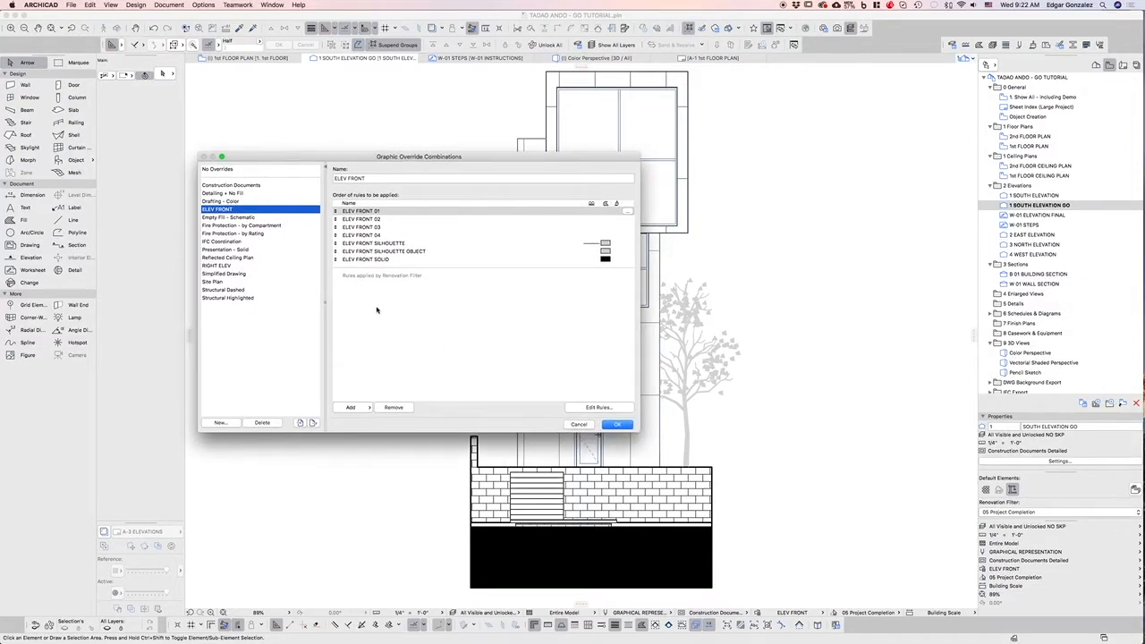
pyautogui.moveTo(300, 156); pyautogui.dragTo(335, 154)
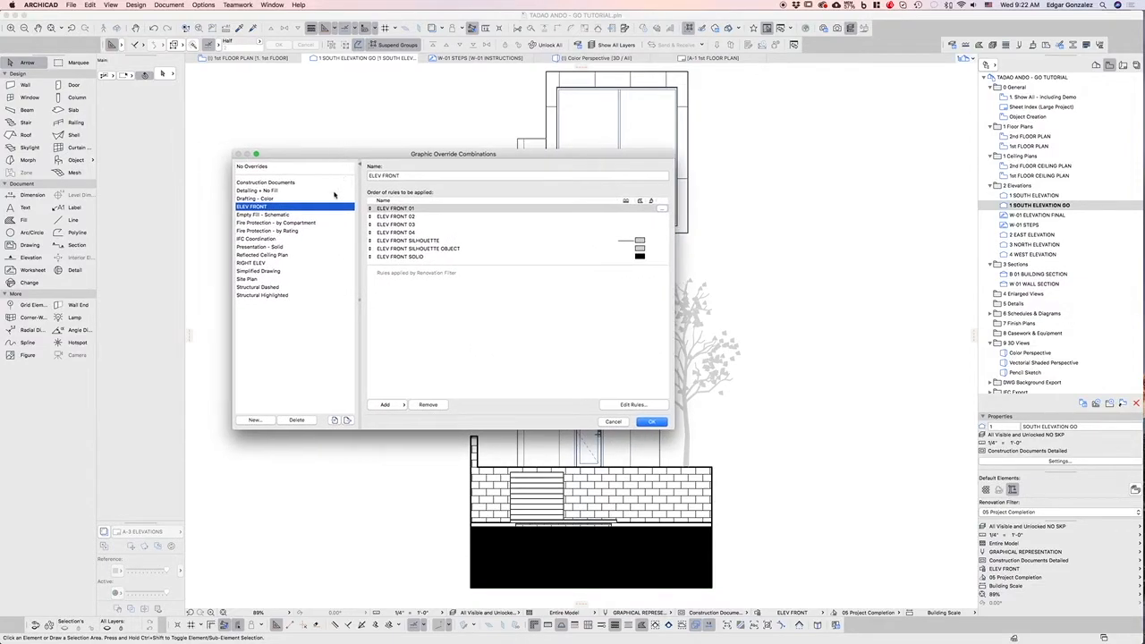
# Browse the rule lists of the combinations from Detailing + No Fill to Fire Protection - by Compartment, and return to ELEV FRONT.
pyautogui.click(262, 190)
pyautogui.click(260, 199)
pyautogui.click(260, 207)
pyautogui.click(261, 215)
pyautogui.click(261, 223)
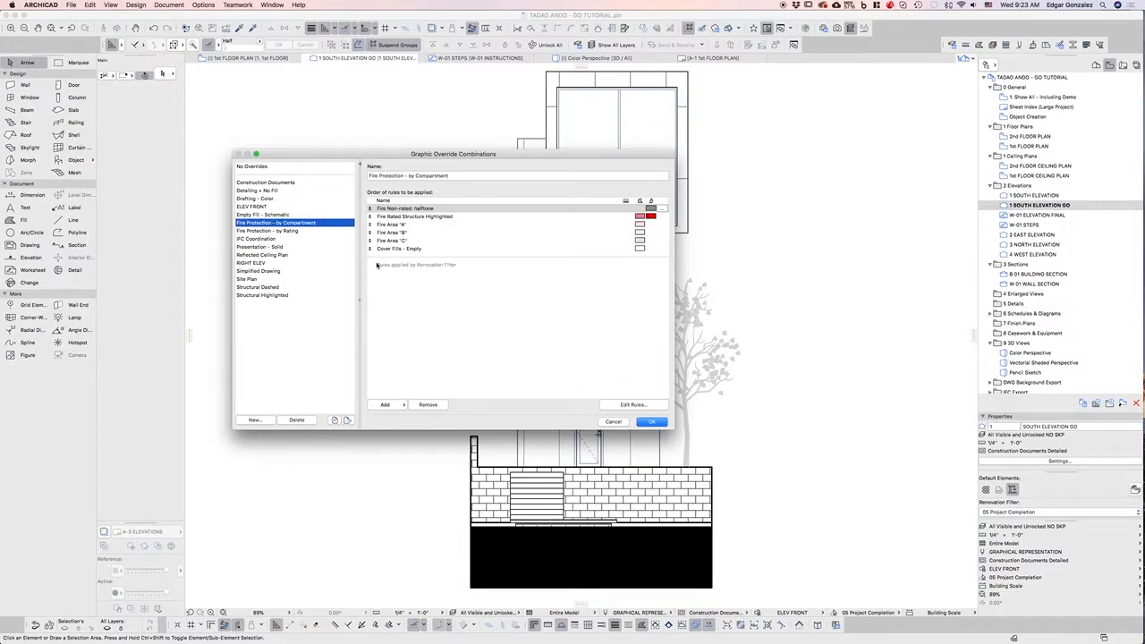
pyautogui.moveTo(358, 155); pyautogui.dragTo(371, 139)
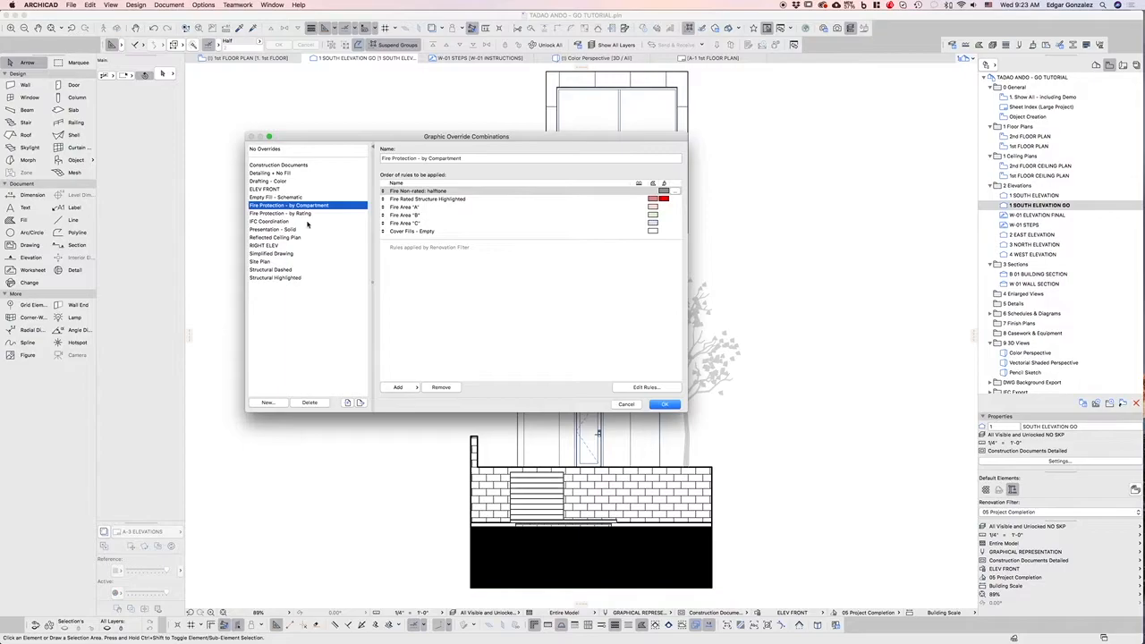
pyautogui.click(304, 190)
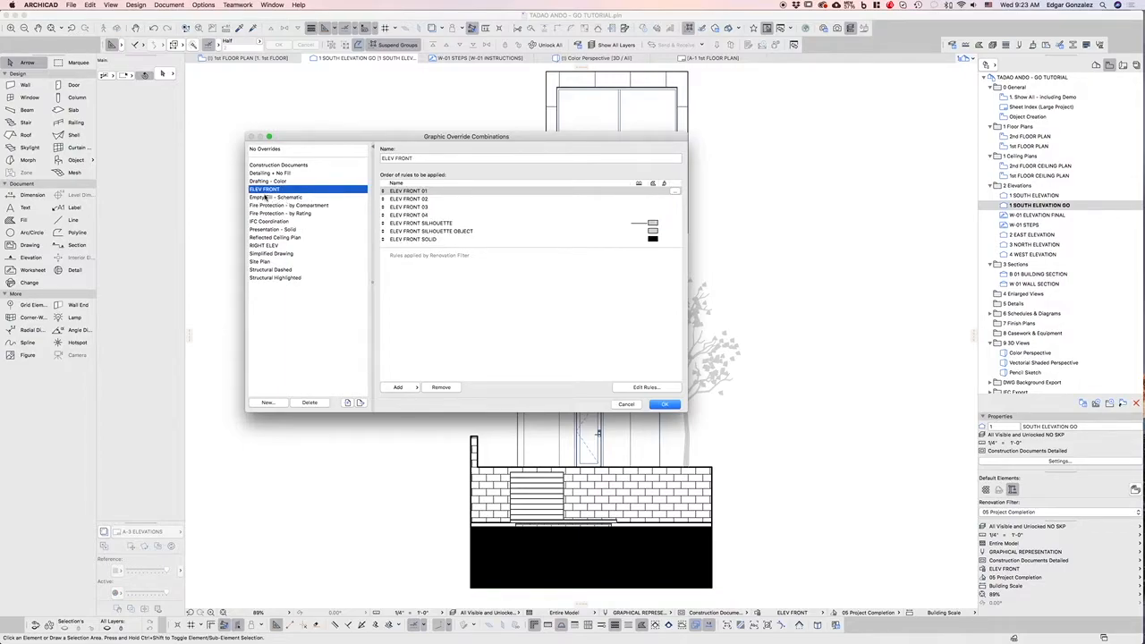
# Go through the rules in the ELEV FRONT combination, from ELEV FRONT 01 to the silhouette and solid rules.
pyautogui.click(422, 192)
pyautogui.click(419, 199)
pyautogui.click(419, 206)
pyautogui.click(417, 216)
pyautogui.press('Down')
pyautogui.press('Down')
pyautogui.press('Down')
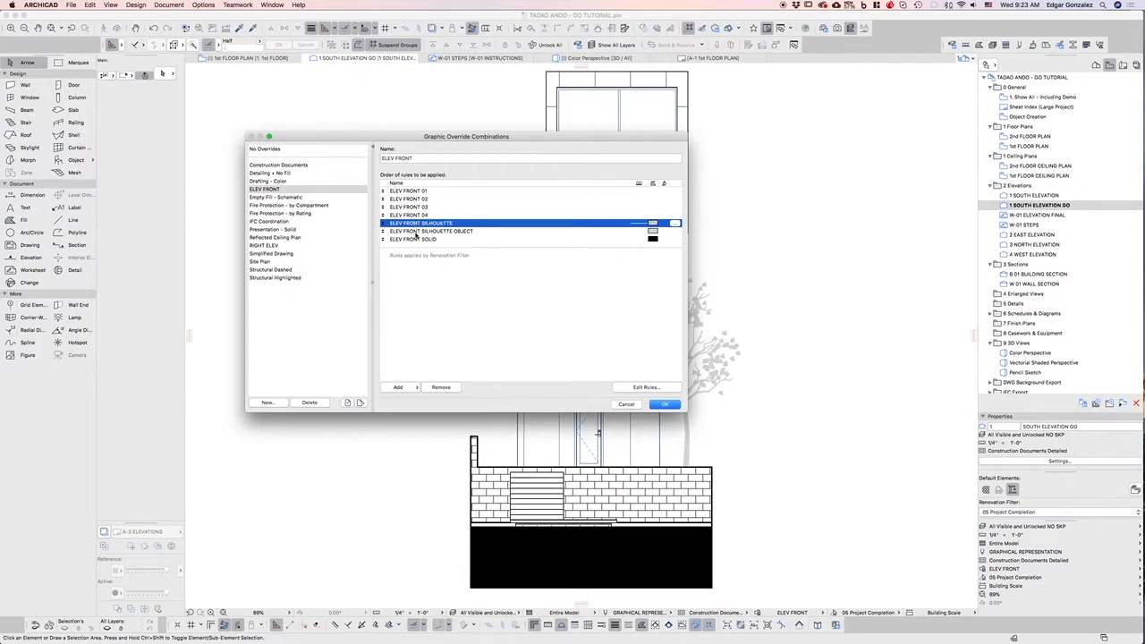
# Open the ELEV FRONT 01 rule of the combination in the Graphic Override Rules editor.
pyautogui.click(414, 191)
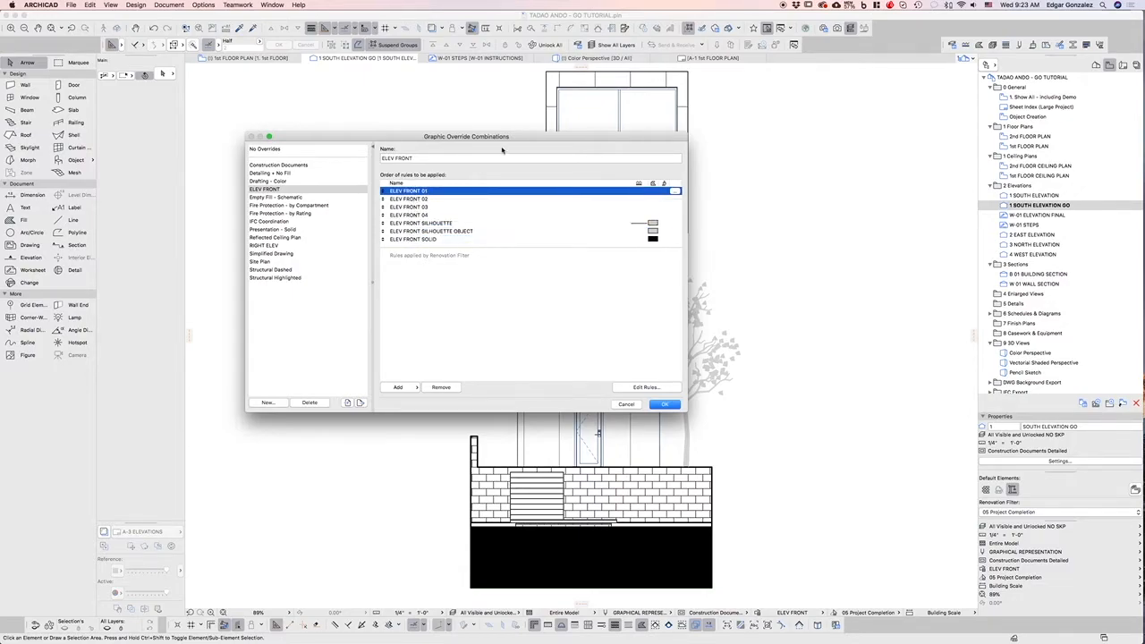
pyautogui.moveTo(508, 137); pyautogui.dragTo(490, 132)
pyautogui.moveTo(670, 408); pyautogui.dragTo(728, 436)
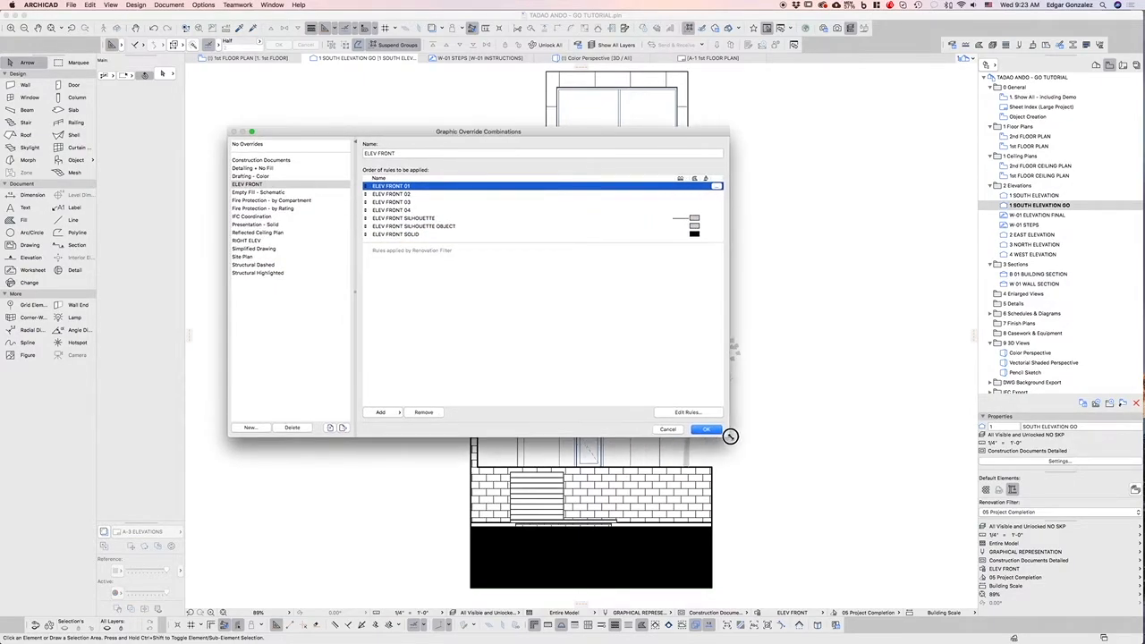
pyautogui.click(716, 187)
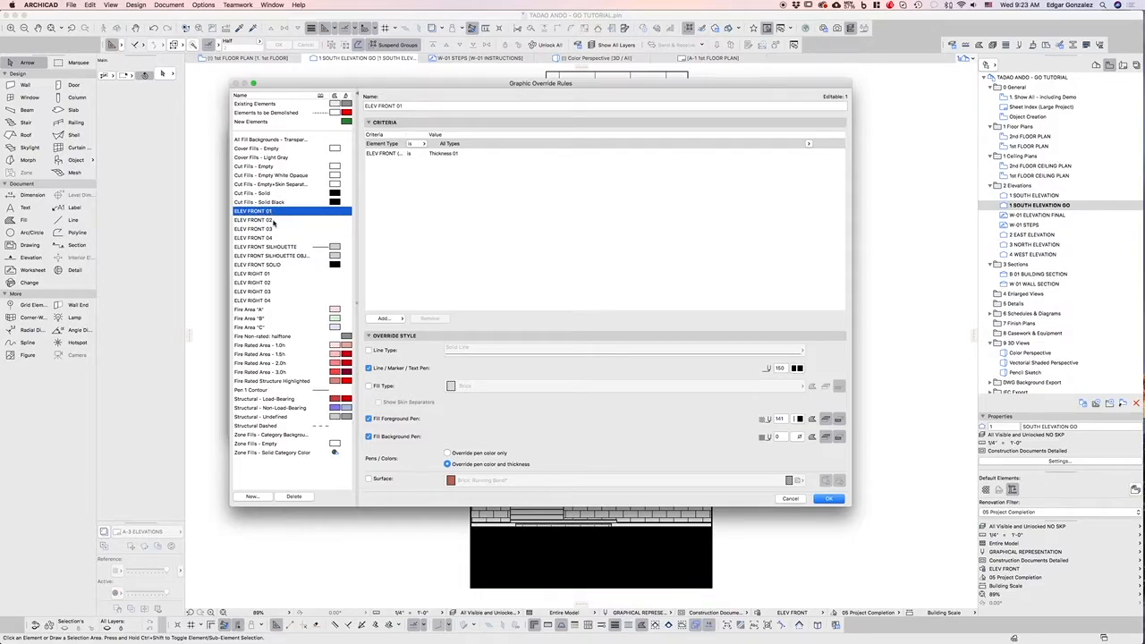
pyautogui.moveTo(478, 88); pyautogui.dragTo(447, 57)
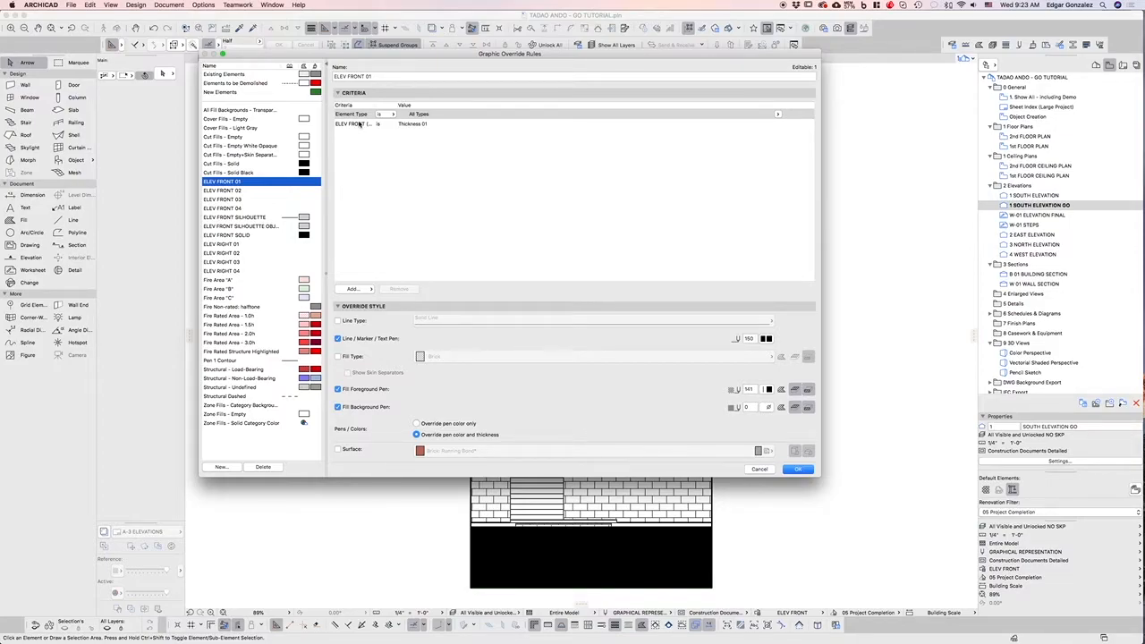
# Review the element type and ELEV FRONT property criteria of the rule, widening the Criteria column to show the full property name.
pyautogui.click(439, 114)
pyautogui.click(383, 125)
pyautogui.click(468, 150)
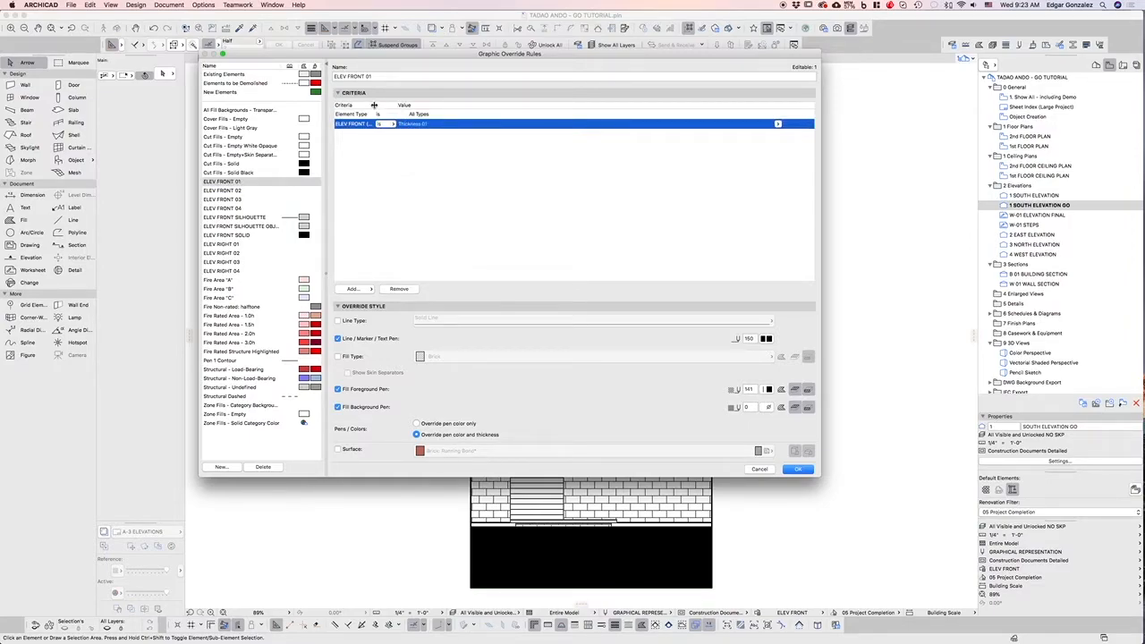
pyautogui.moveTo(374, 105); pyautogui.dragTo(480, 105)
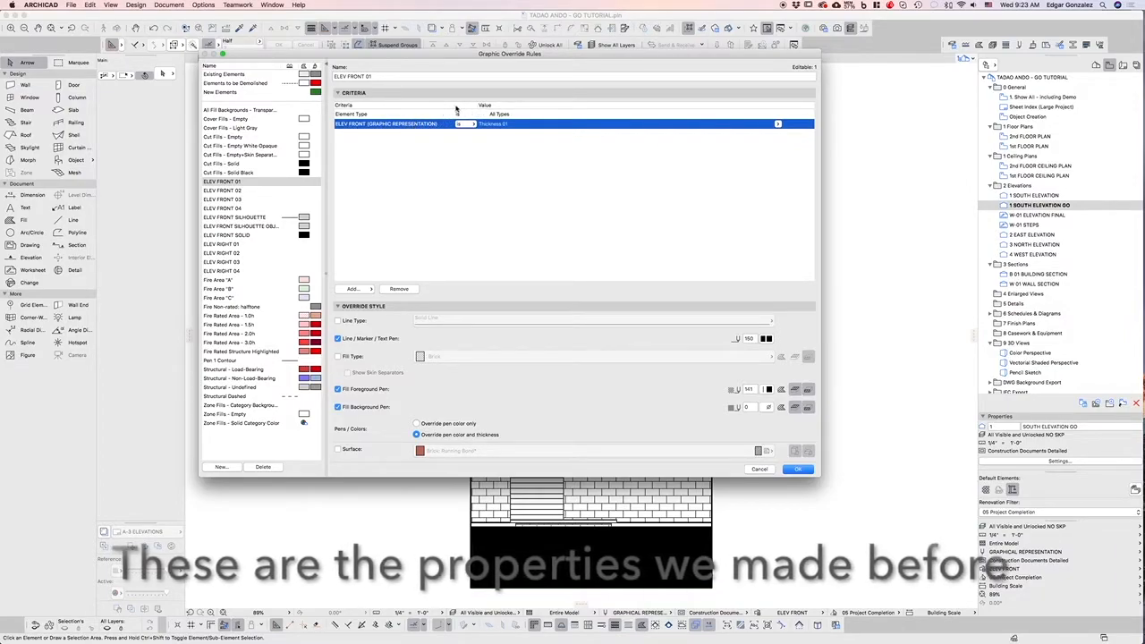
pyautogui.moveTo(455, 109); pyautogui.dragTo(440, 105)
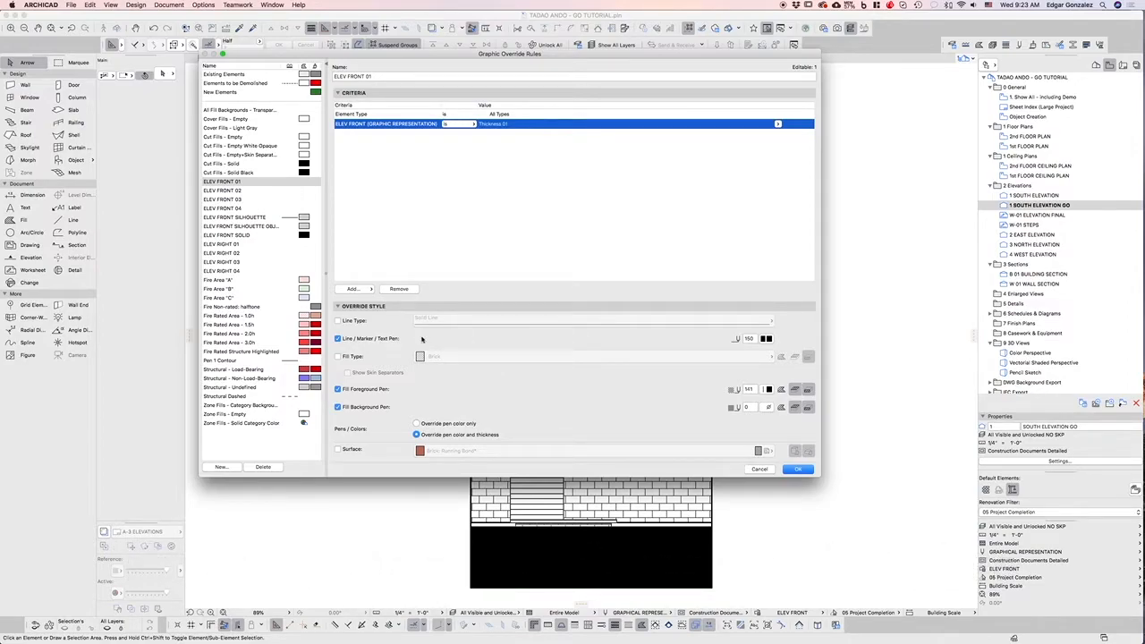
pyautogui.click(338, 321)
pyautogui.click(582, 323)
pyautogui.click(591, 341)
pyautogui.click(338, 321)
# Examine the pens used for the line and fill foreground overrides in the ELEV FRONT 01 rule.
pyautogui.click(766, 339)
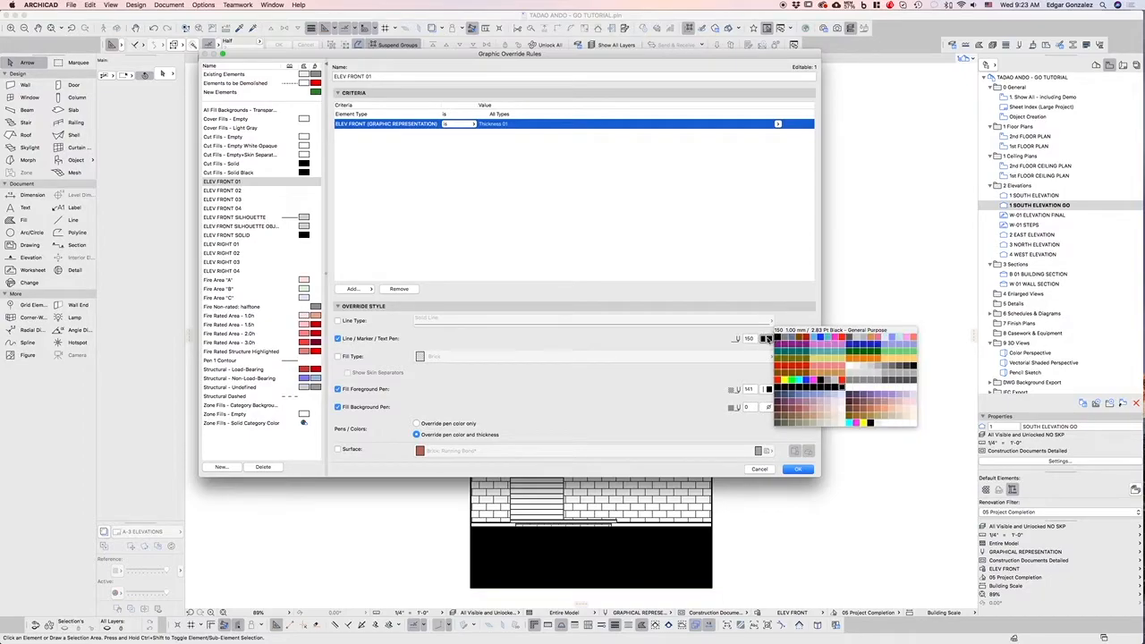
pyautogui.click(840, 388)
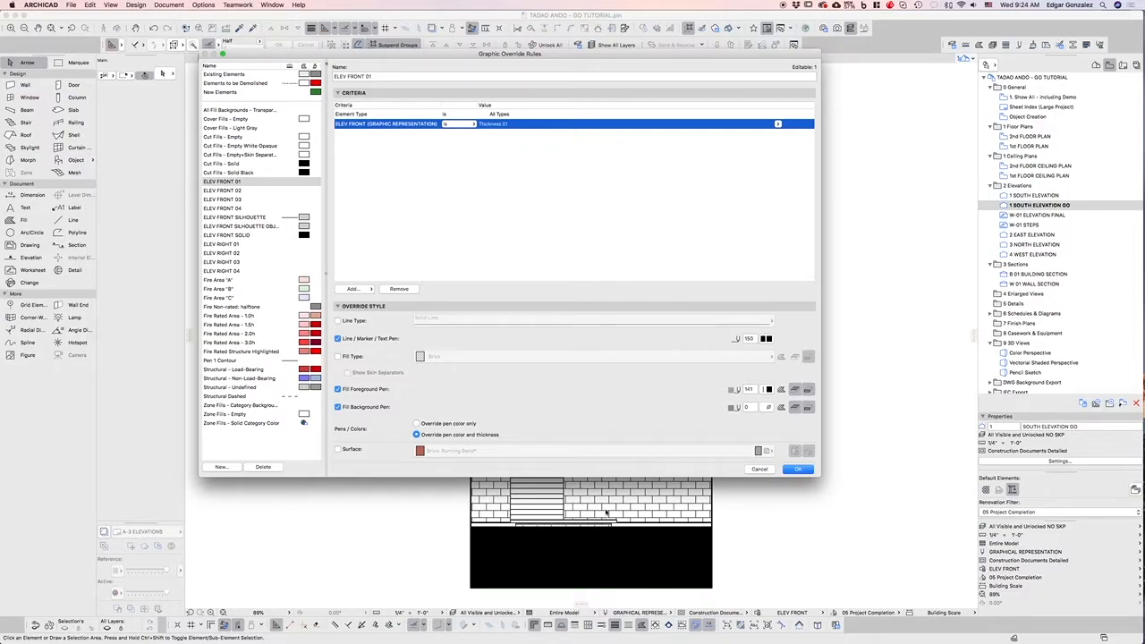
pyautogui.moveTo(677, 477); pyautogui.dragTo(679, 427)
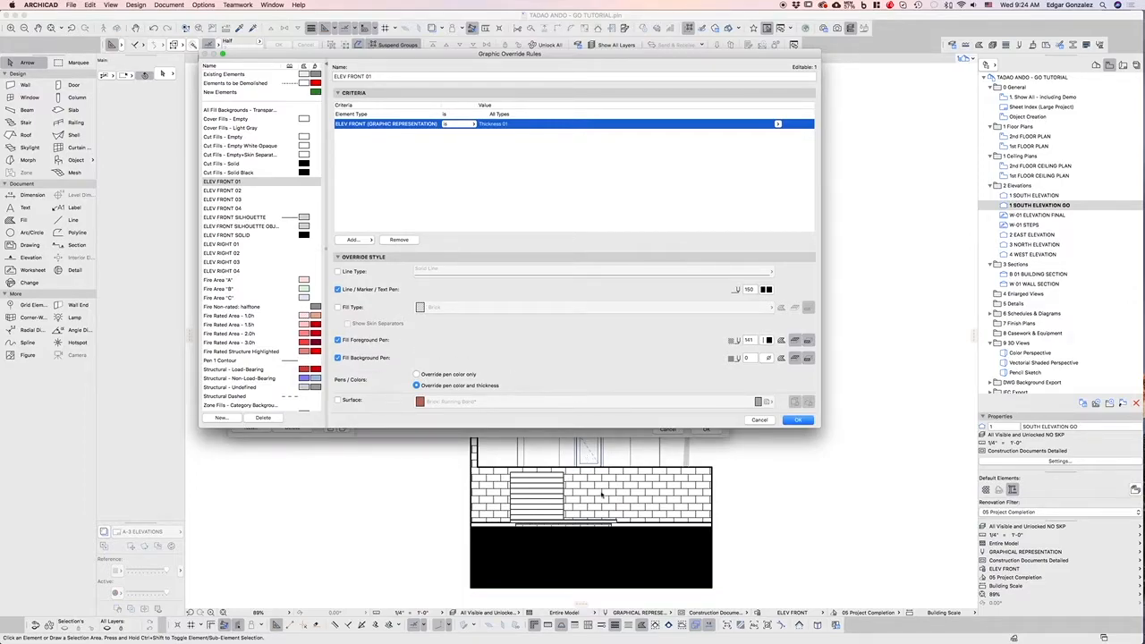
pyautogui.click(768, 340)
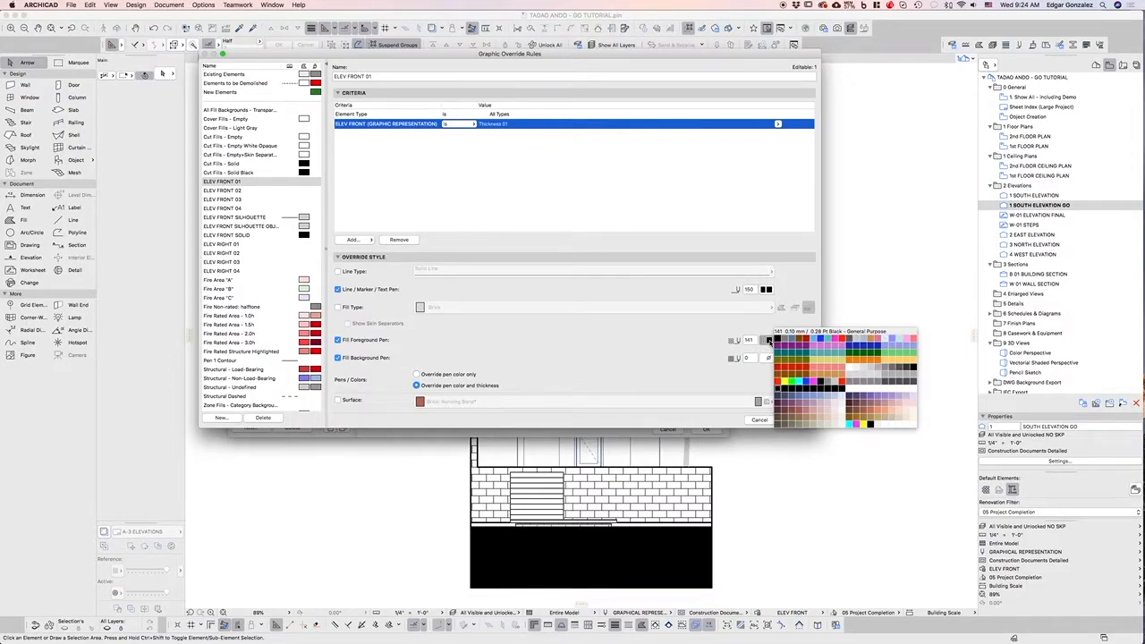
pyautogui.click(777, 388)
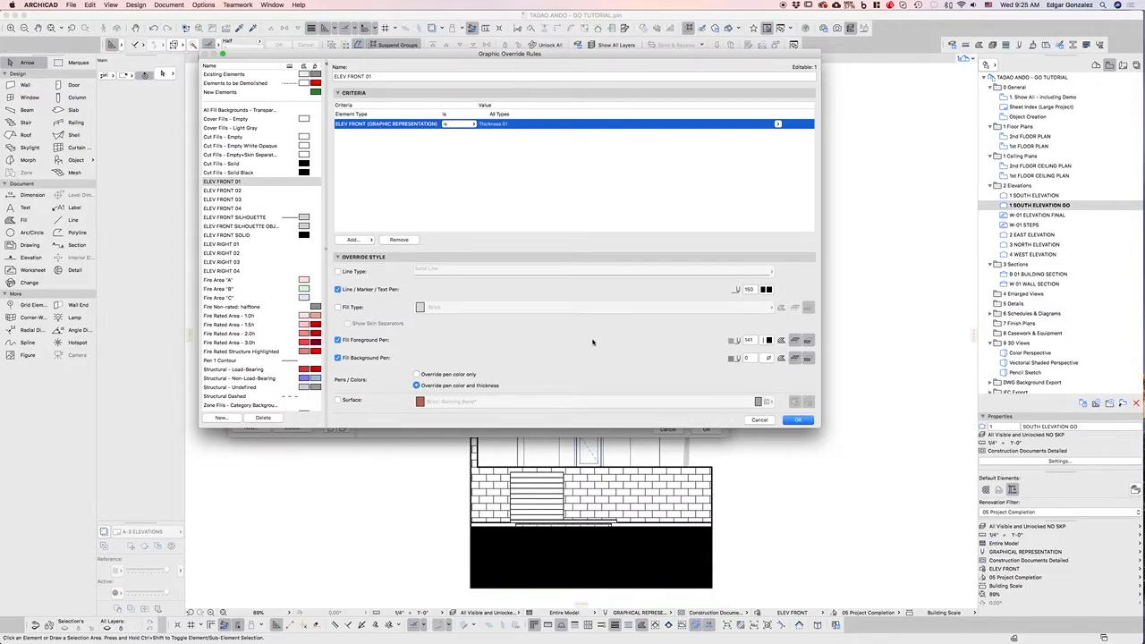
# Open the ELEV FRONT 02 rule and check the thickness options available for its ELEV FRONT property criterion.
pyautogui.click(248, 190)
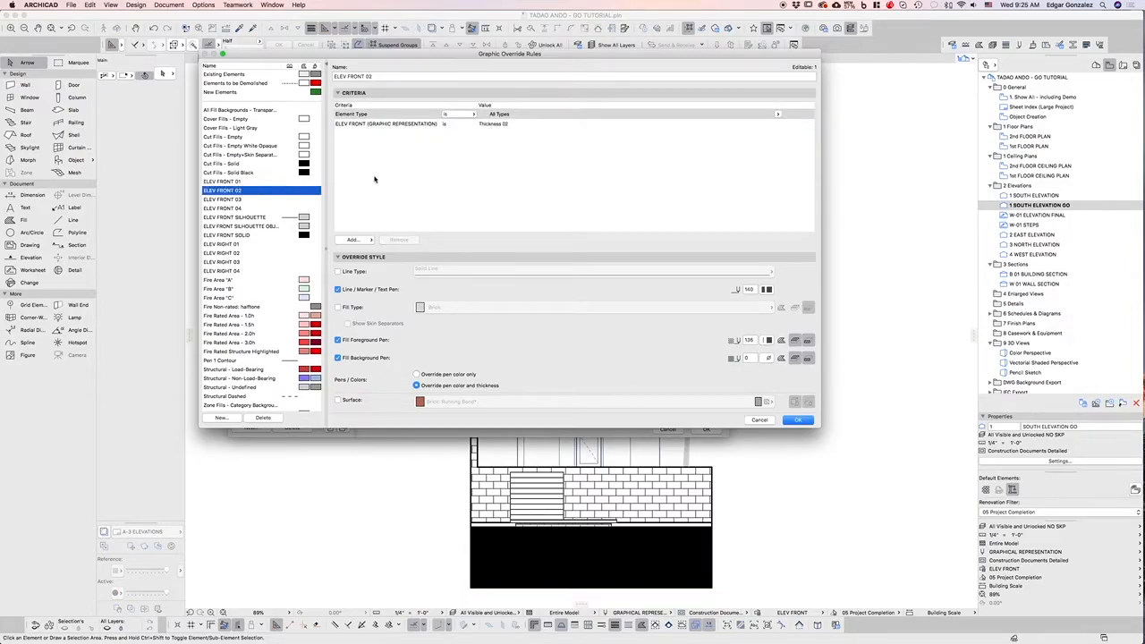
pyautogui.click(411, 125)
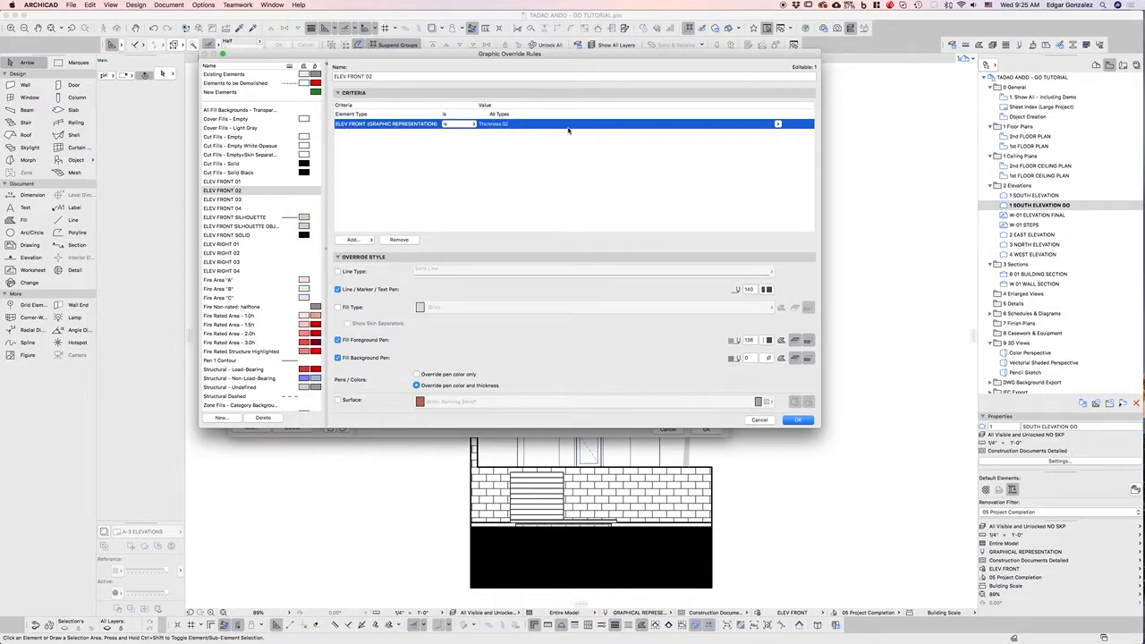
pyautogui.click(777, 124)
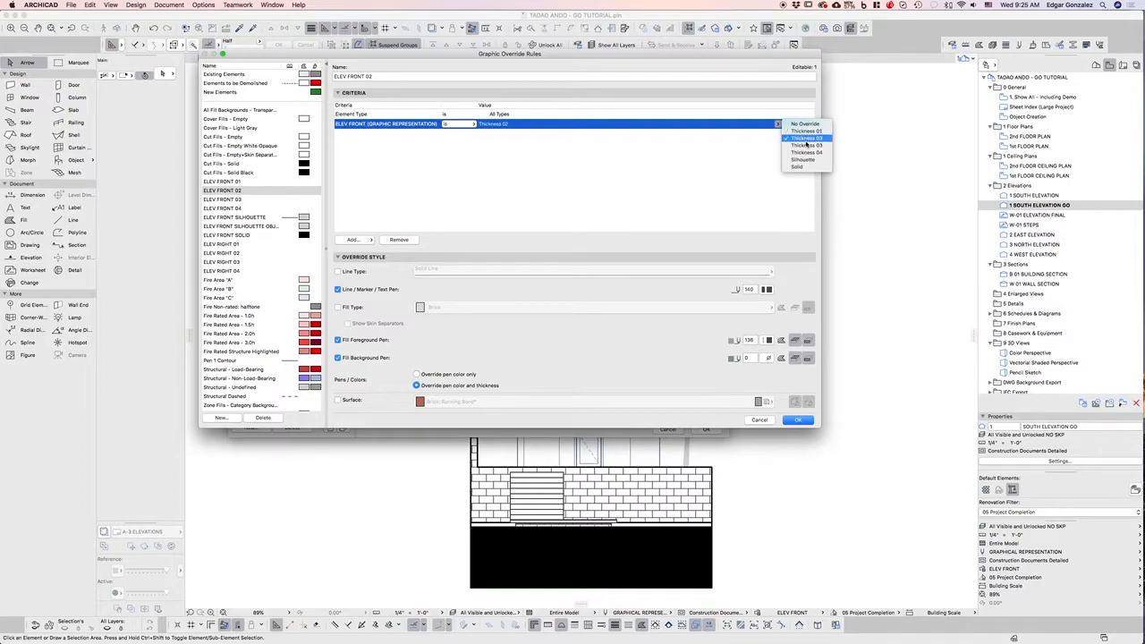
pyautogui.click(716, 158)
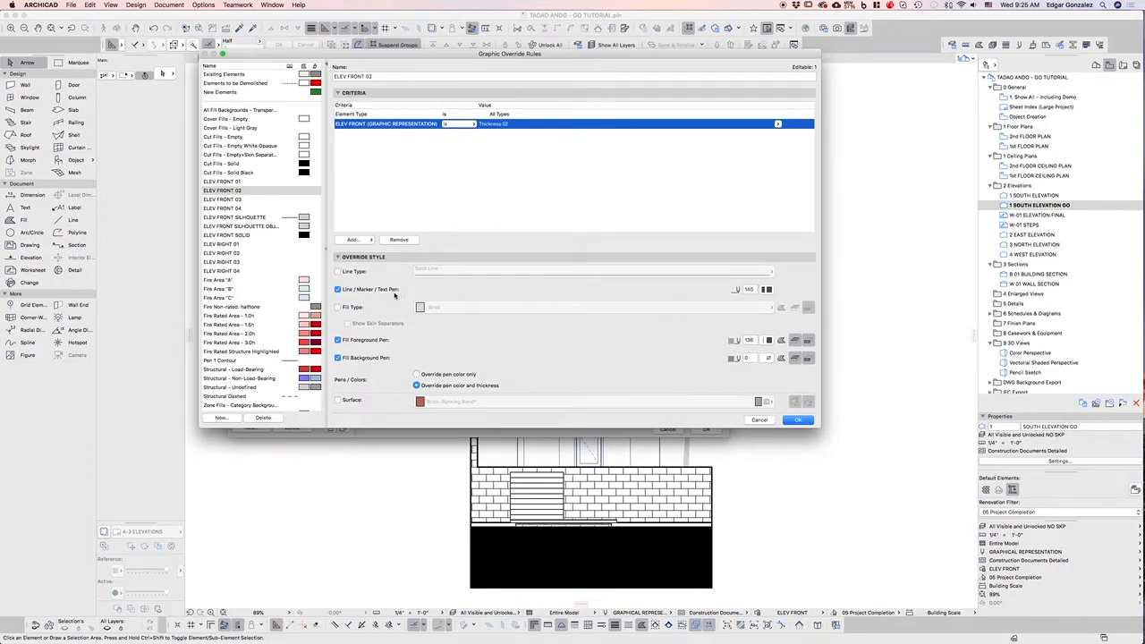
# Examine the line, fill foreground and fill background pens assigned in the ELEV FRONT 02 rule.
pyautogui.click(766, 289)
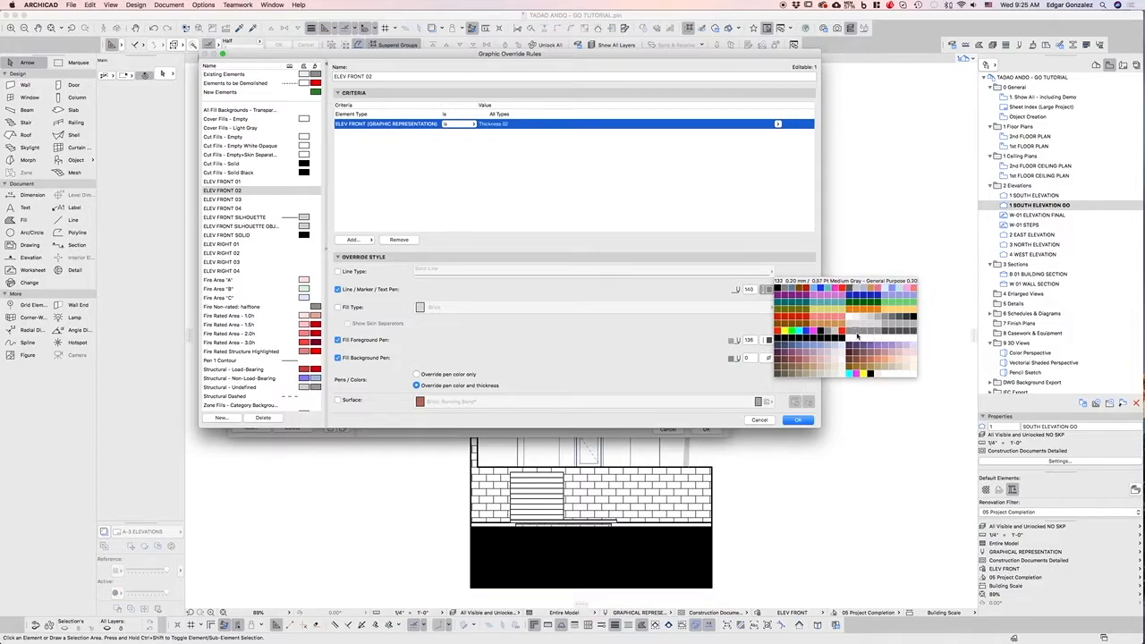
pyautogui.click(912, 332)
pyautogui.click(767, 339)
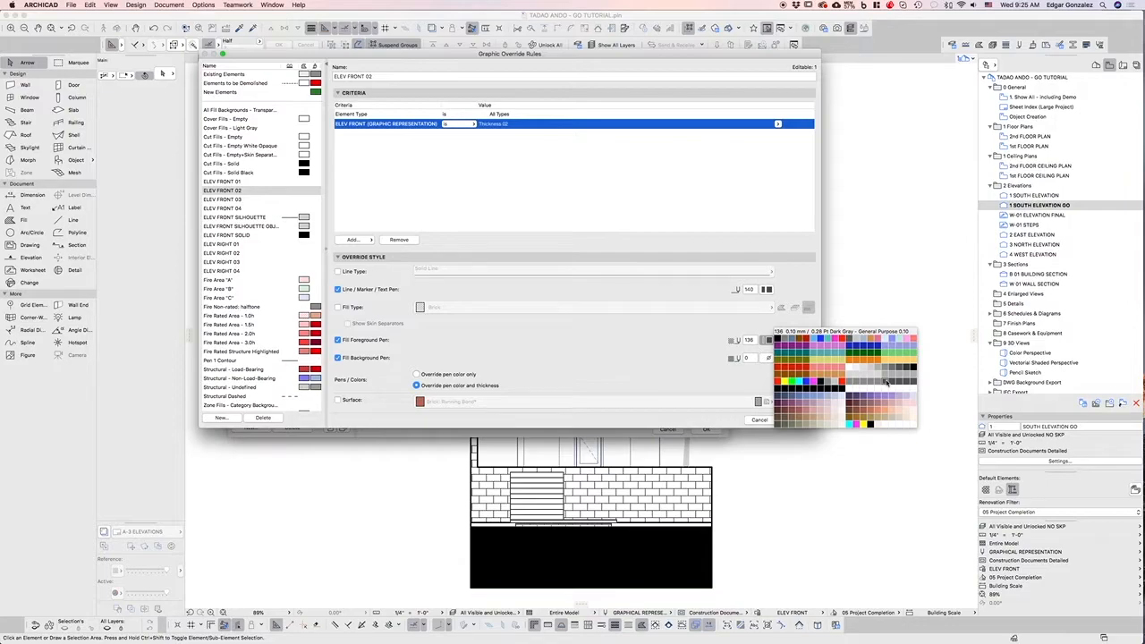
pyautogui.click(886, 383)
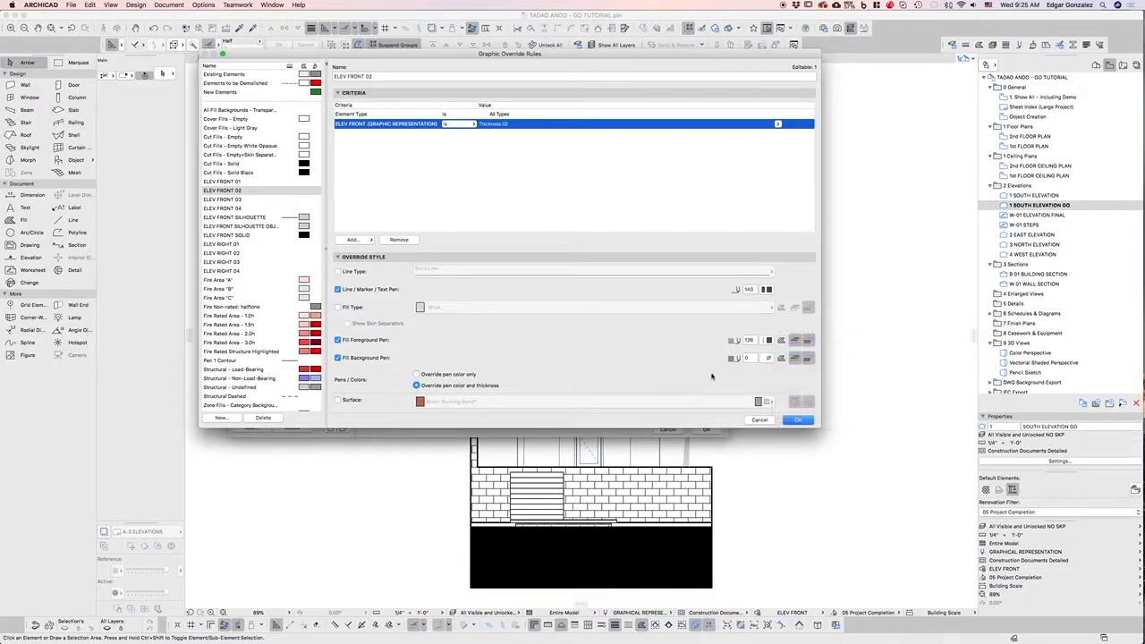
pyautogui.click(767, 358)
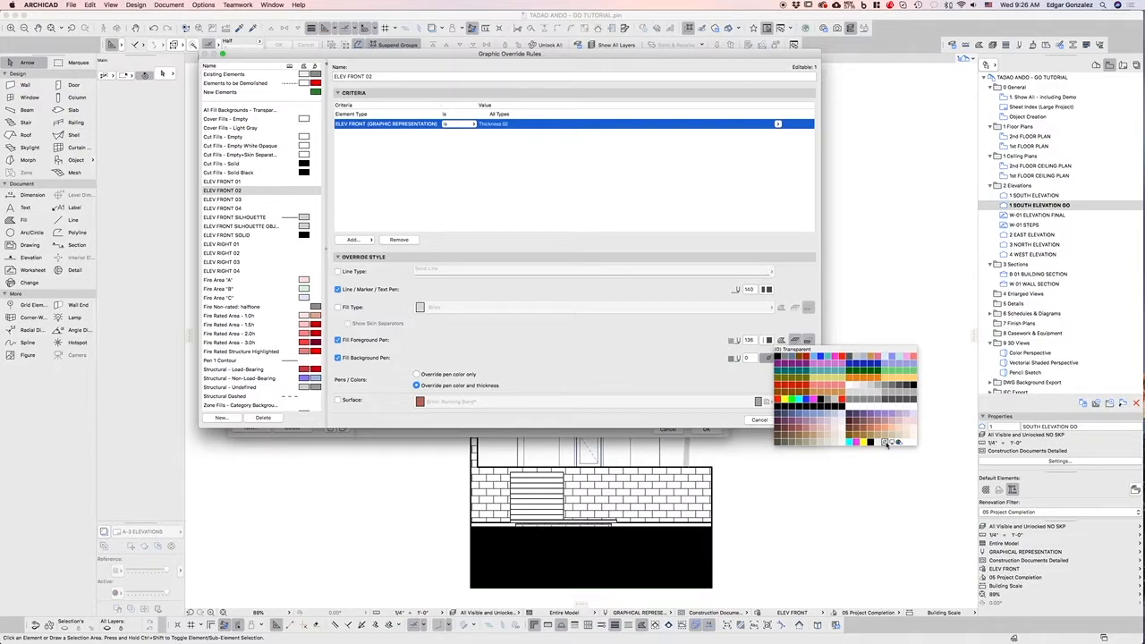
pyautogui.click(657, 383)
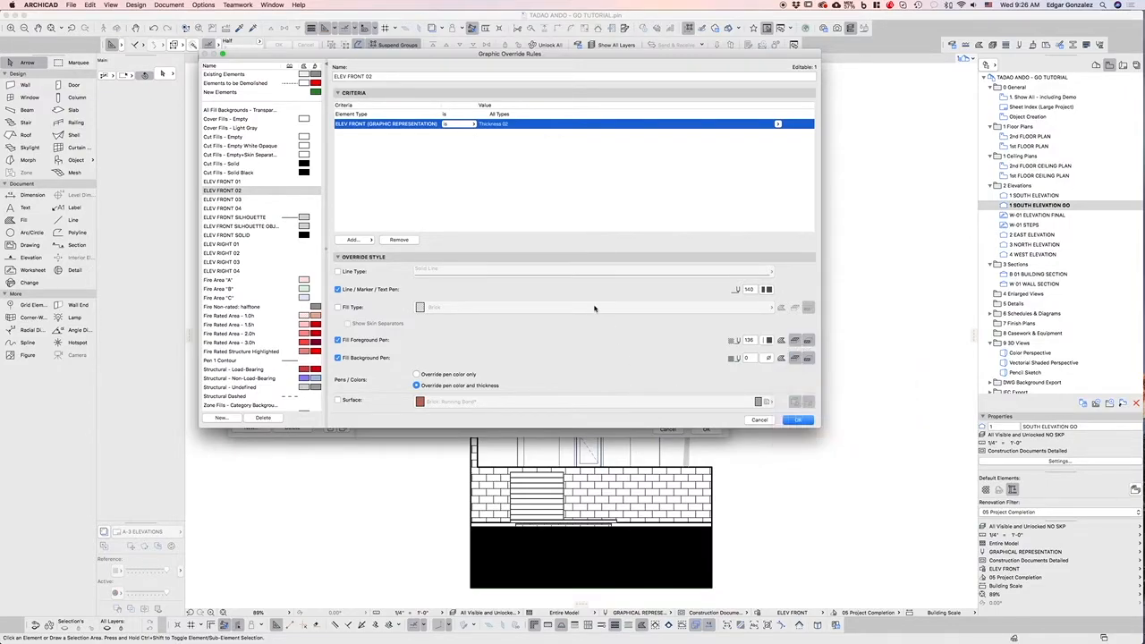
# Open the ELEV FRONT 03 rule and check the value options of its ELEV FRONT property criterion.
pyautogui.click(240, 199)
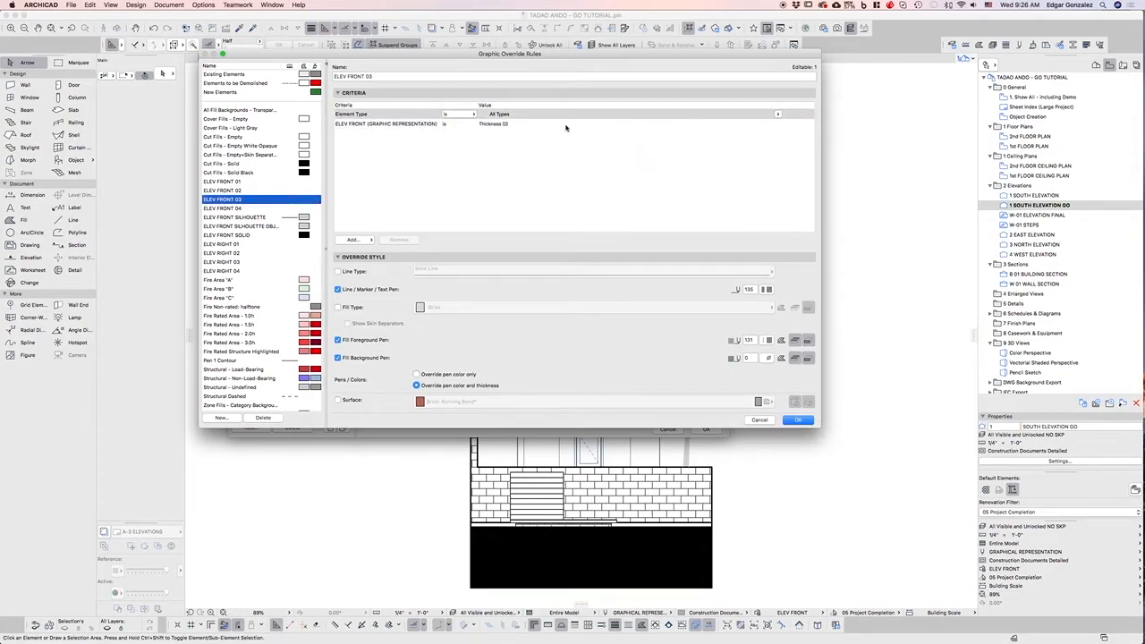
pyautogui.click(527, 125)
pyautogui.click(778, 123)
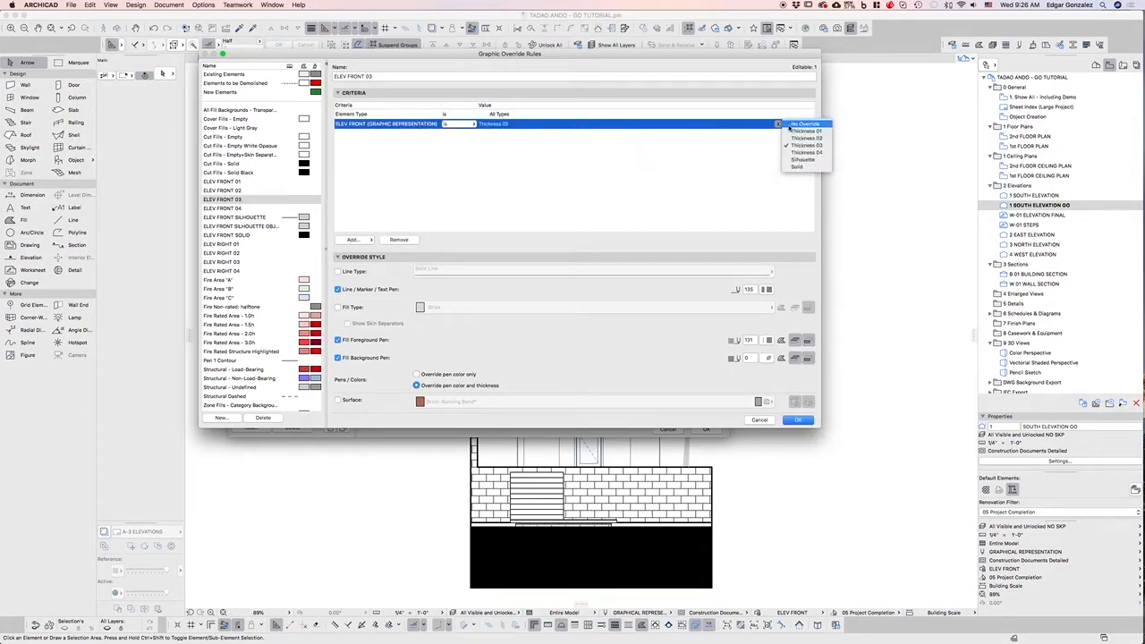
pyautogui.click(723, 130)
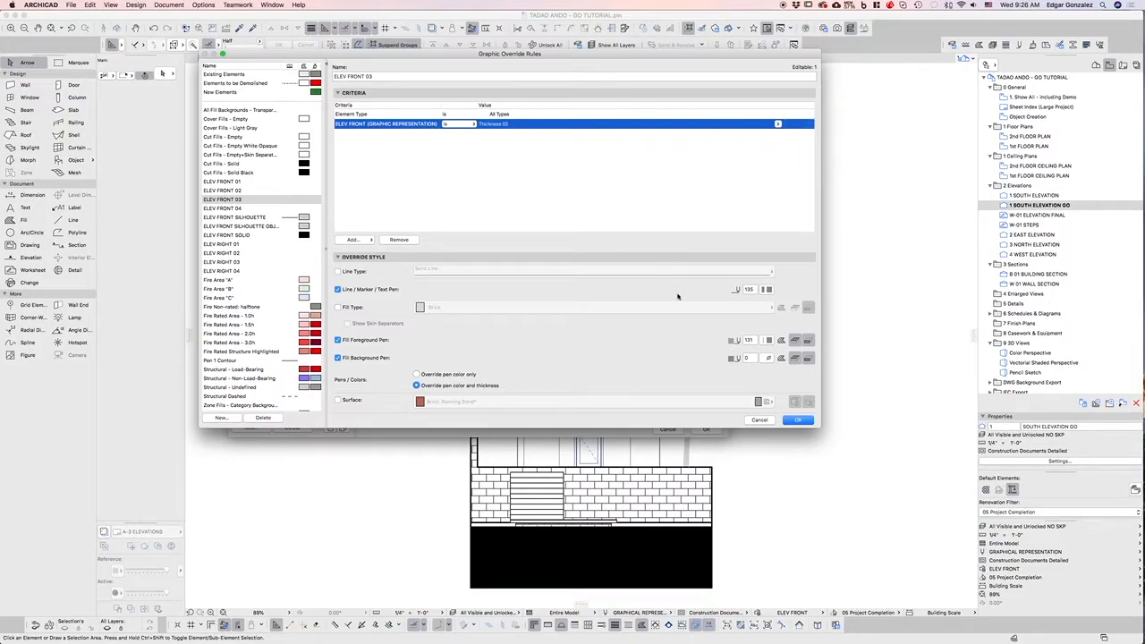
# Examine the line and fill foreground pens assigned in the ELEV FRONT 03 rule.
pyautogui.click(767, 289)
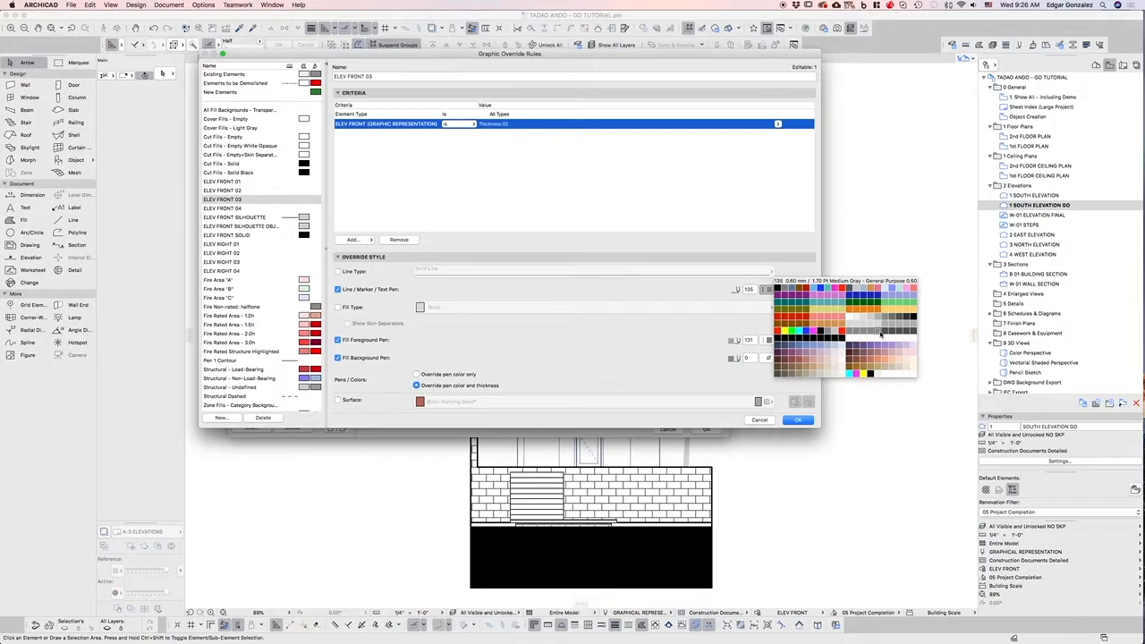
pyautogui.click(881, 335)
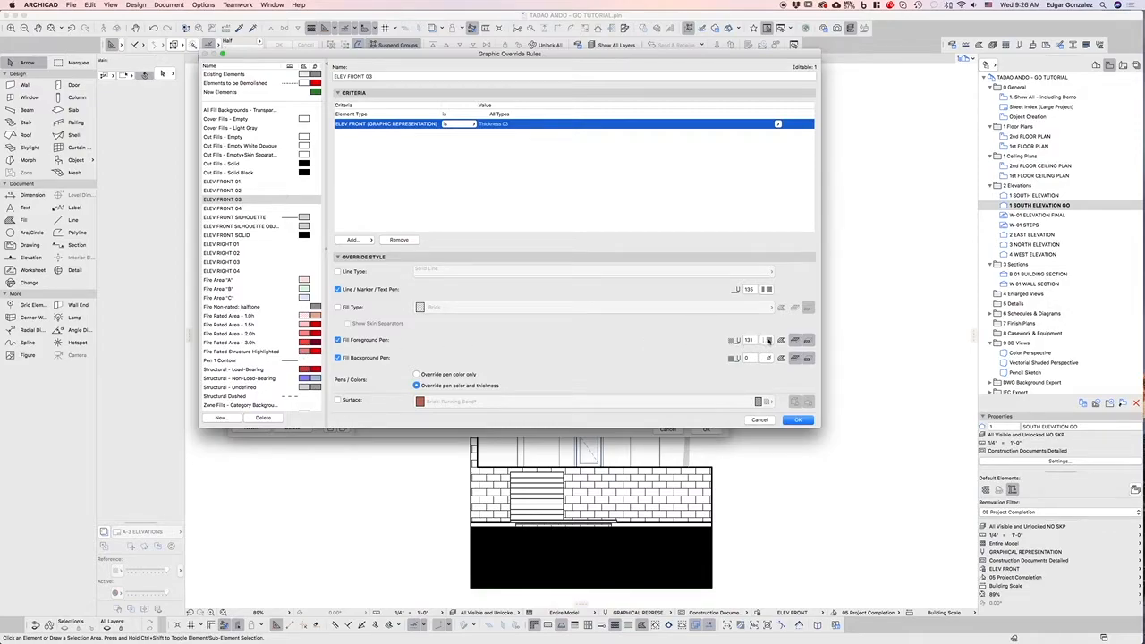
pyautogui.click(767, 340)
pyautogui.click(851, 383)
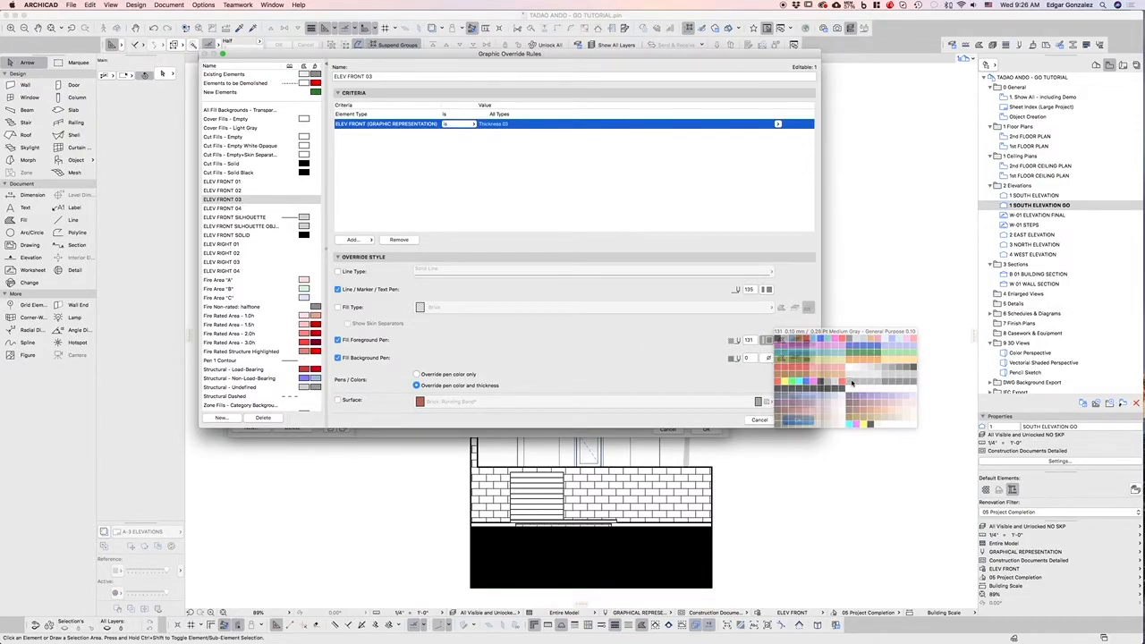
# Open the ELEV FRONT 04 rule, examine its line and fill foreground pens, and compare it with ELEV FRONT 02.
pyautogui.click(250, 208)
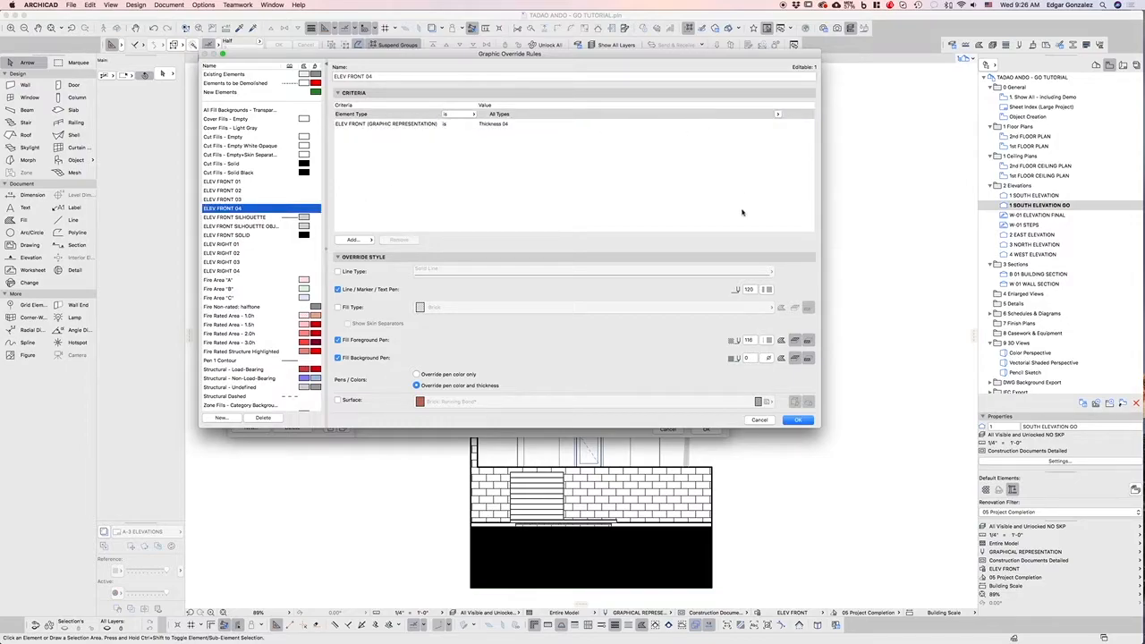
pyautogui.click(768, 289)
pyautogui.click(773, 291)
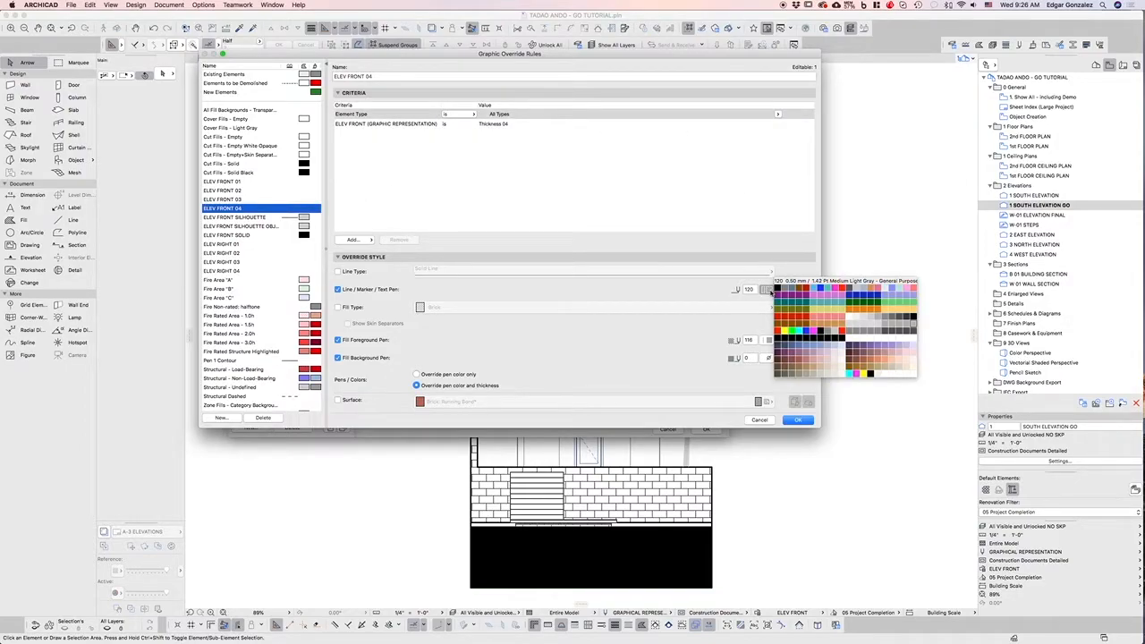
pyautogui.click(769, 341)
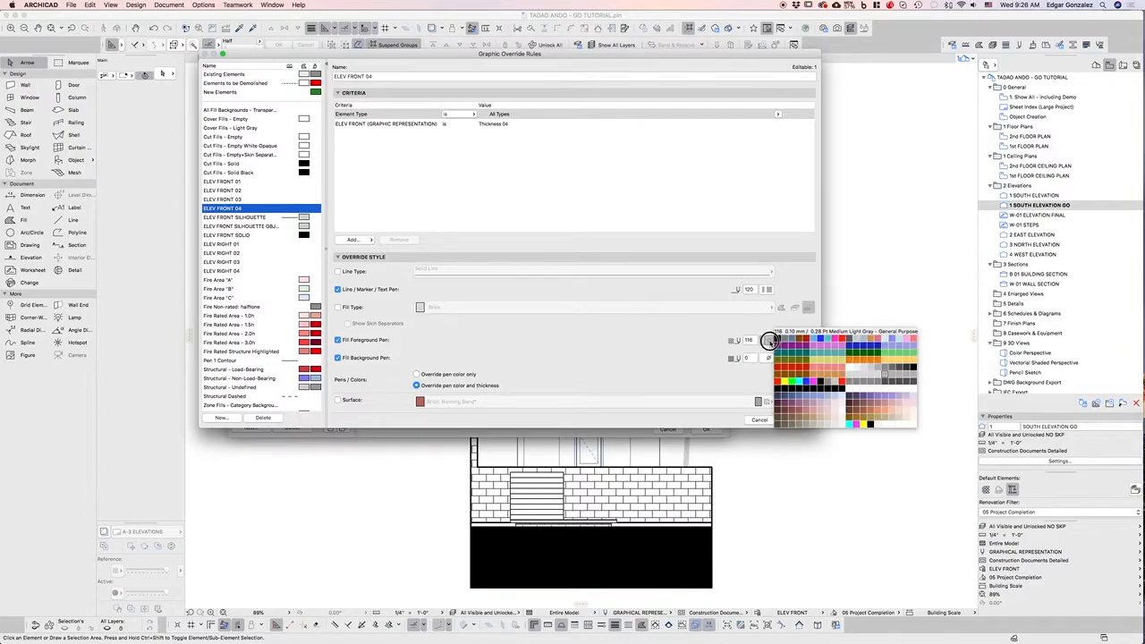
pyautogui.click(766, 326)
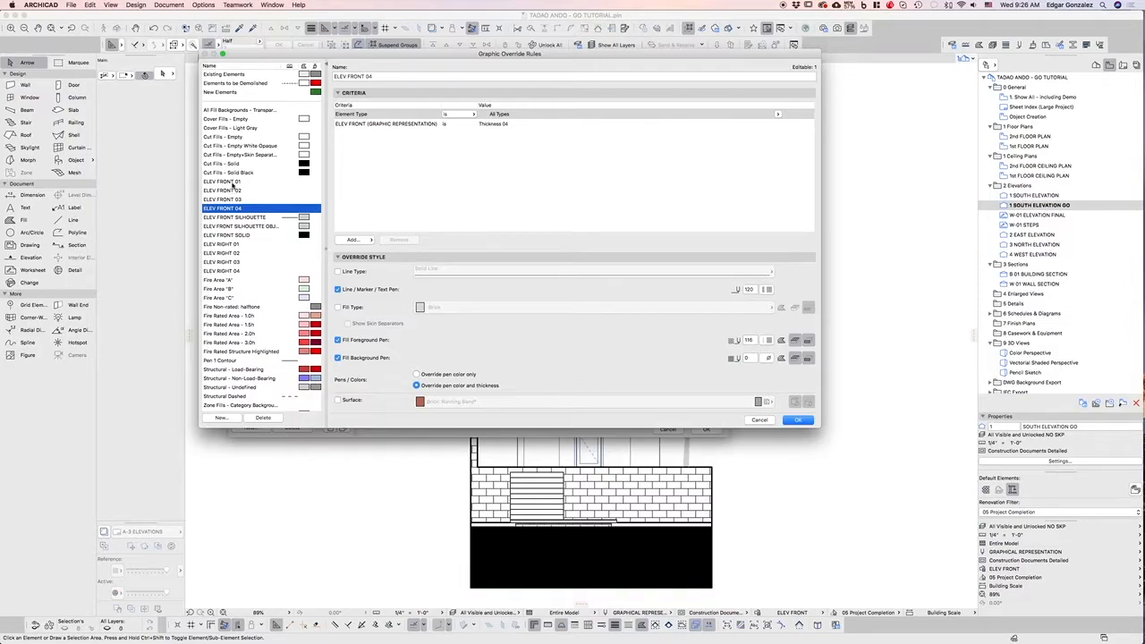
pyautogui.click(231, 191)
pyautogui.click(230, 207)
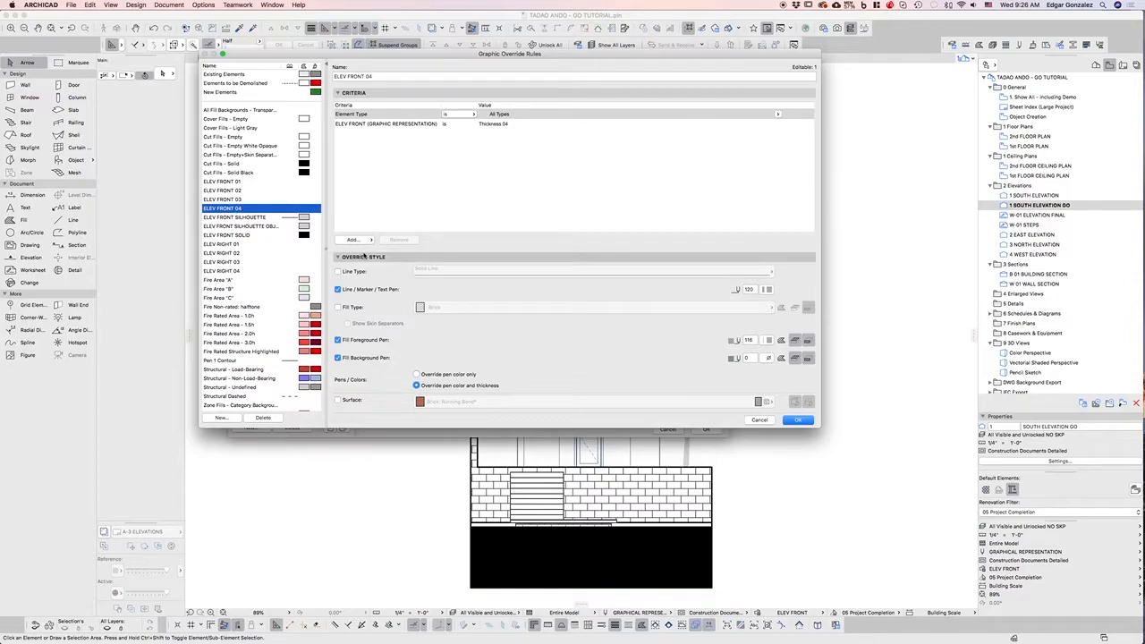
# Open the ELEV FRONT SILHOUETTE rule and review its property criterion value and fill foreground pen.
pyautogui.click(254, 218)
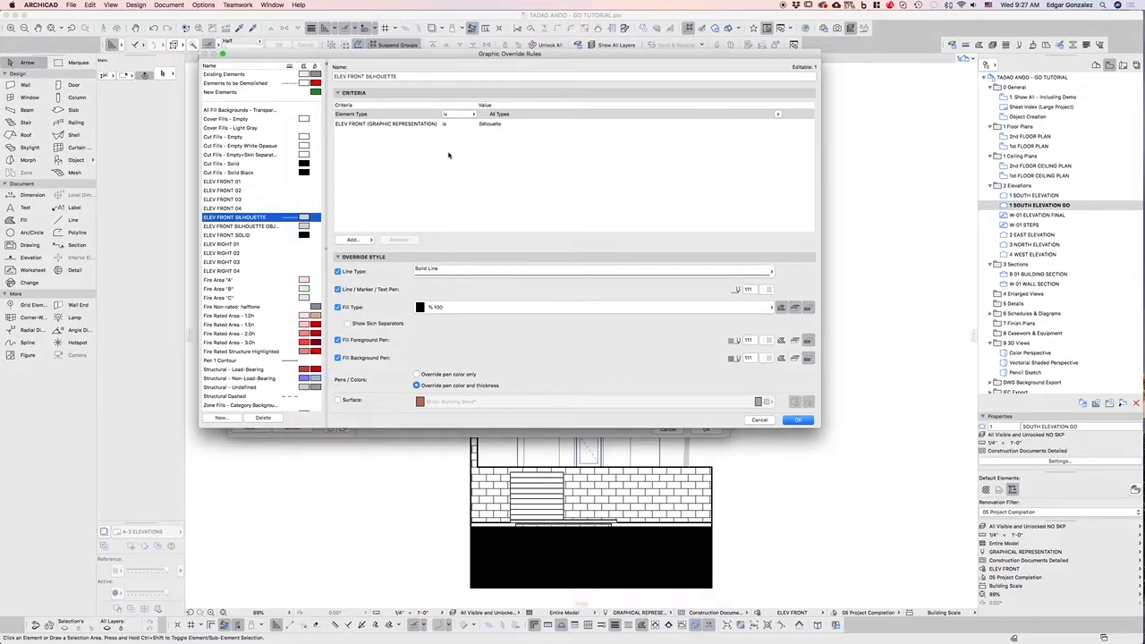
pyautogui.click(515, 124)
pyautogui.click(777, 123)
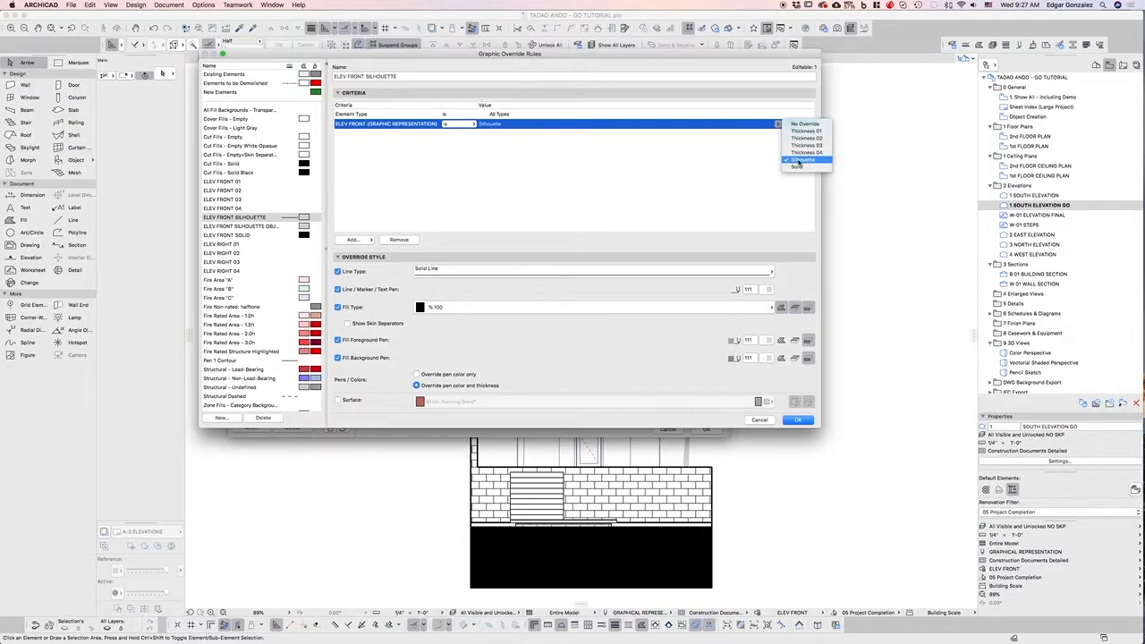
pyautogui.click(799, 161)
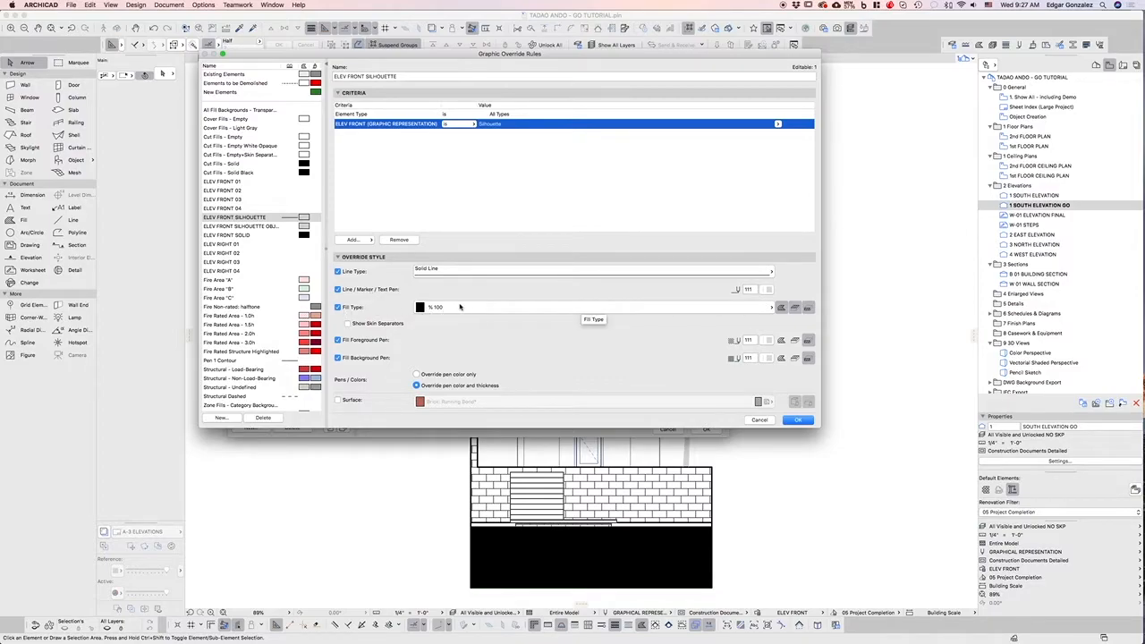
pyautogui.click(768, 340)
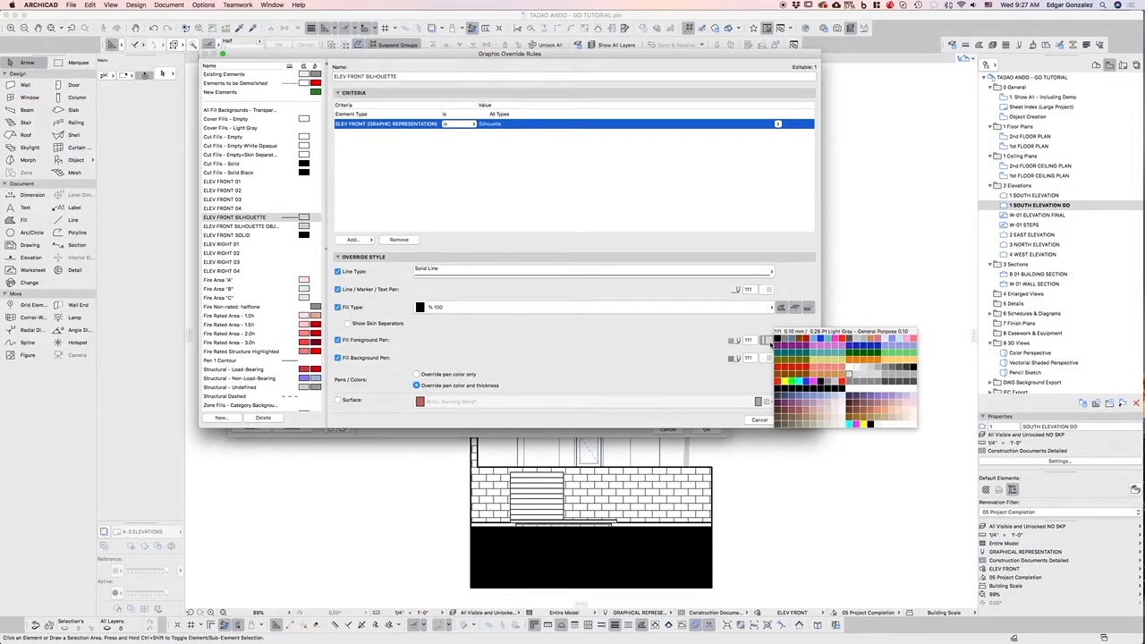
pyautogui.click(845, 375)
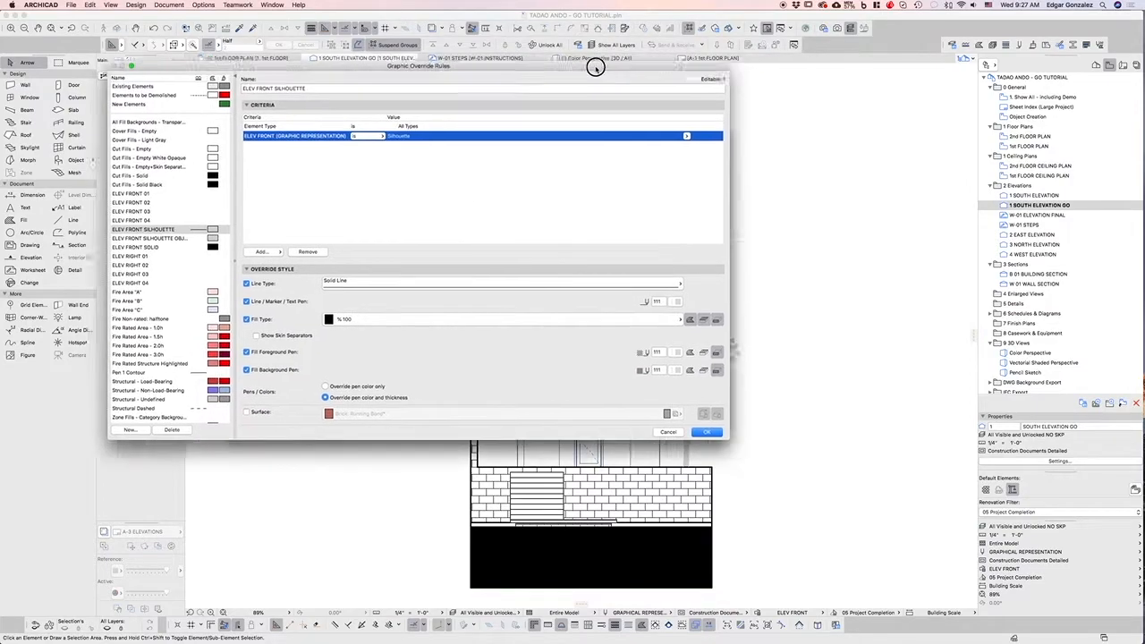
# Move the Graphic Override Rules dialog aside to look at the tree silhouette in the elevation, and bring the dialog back.
pyautogui.moveTo(478, 55); pyautogui.dragTo(246, 78)
pyautogui.moveTo(679, 136); pyautogui.dragTo(545, 139)
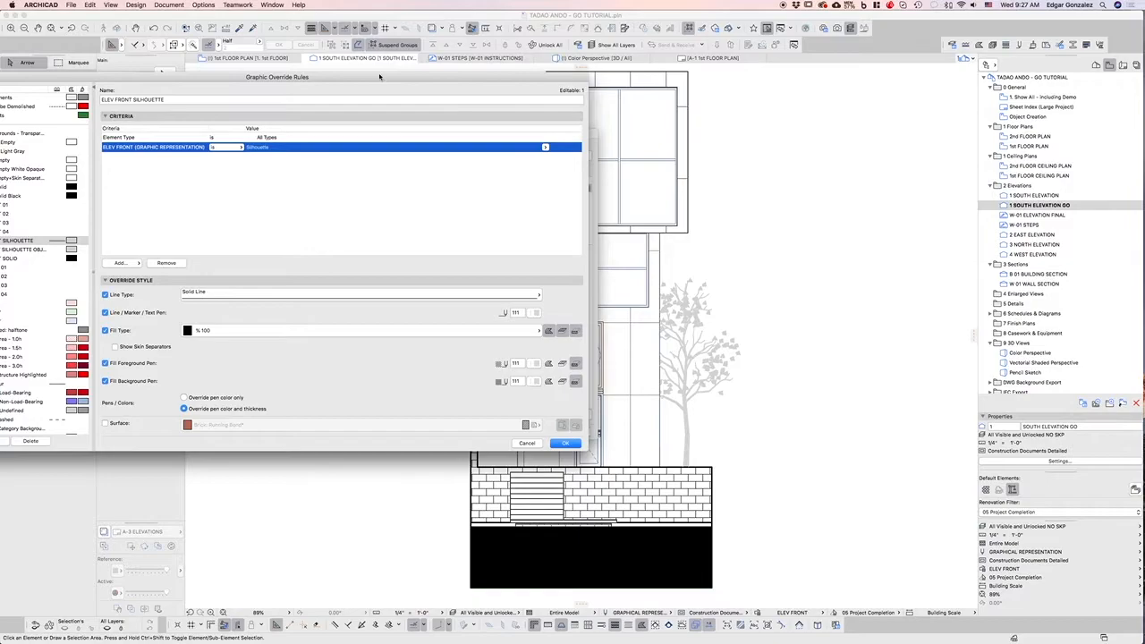
pyautogui.moveTo(379, 77); pyautogui.dragTo(663, 88)
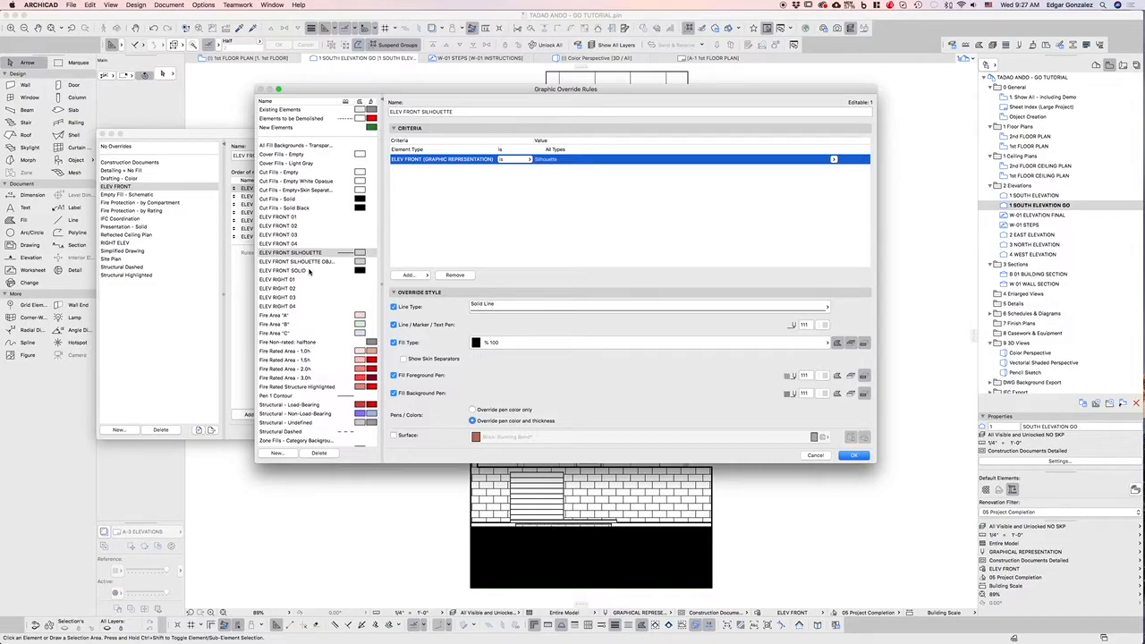
# Open the ELEV FRONT SOLID rule and check the operator options of its ELEV FRONT property criterion.
pyautogui.click(308, 270)
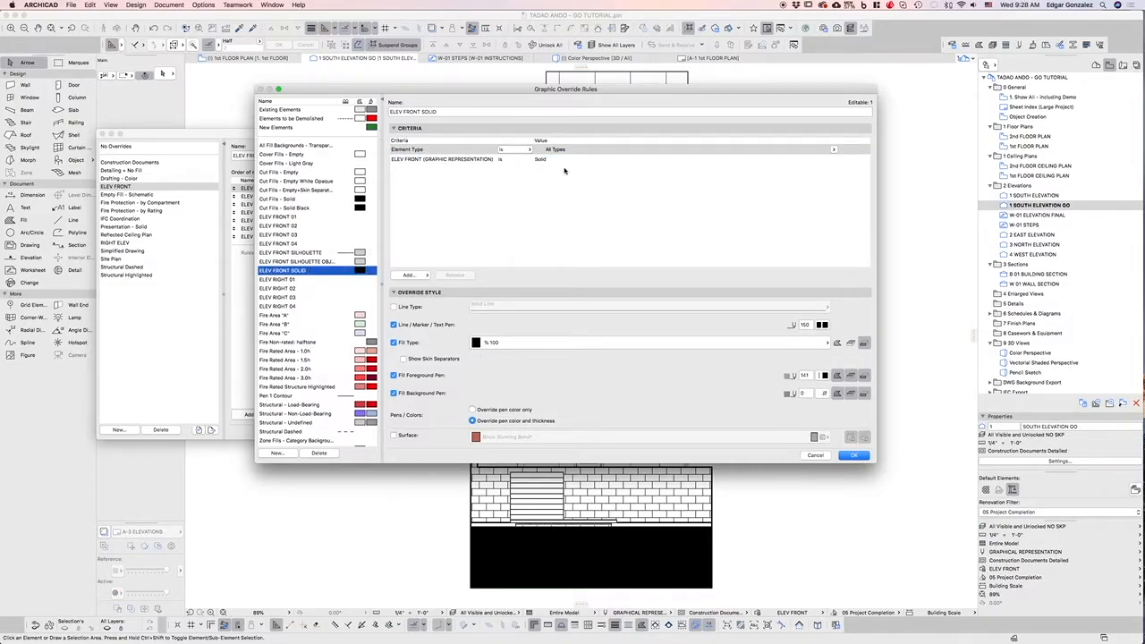
pyautogui.click(511, 160)
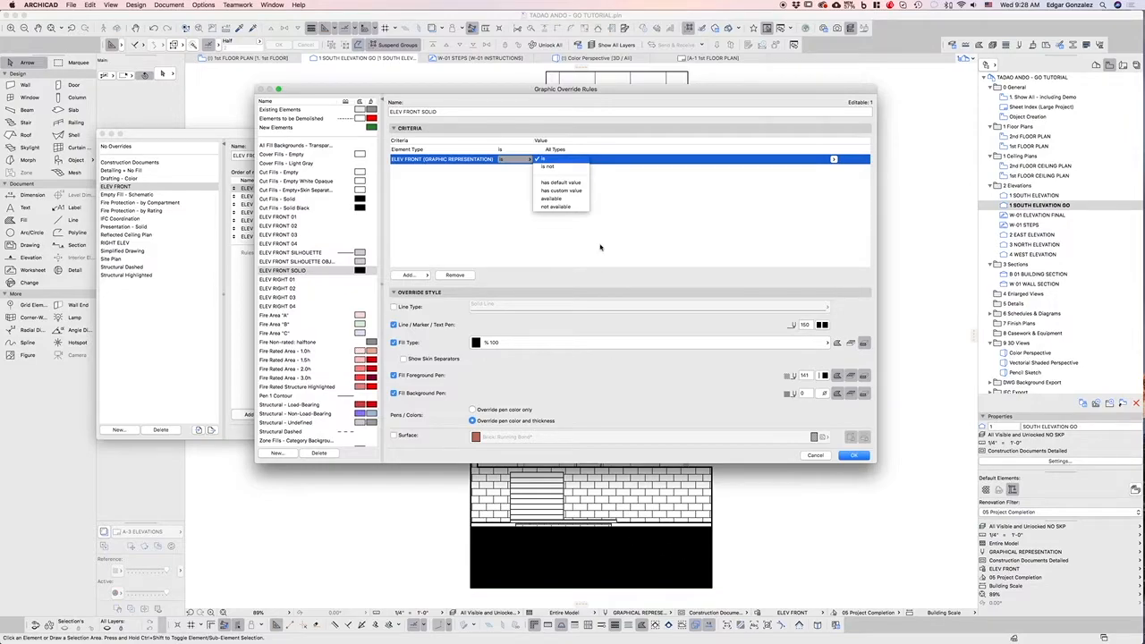
pyautogui.click(543, 158)
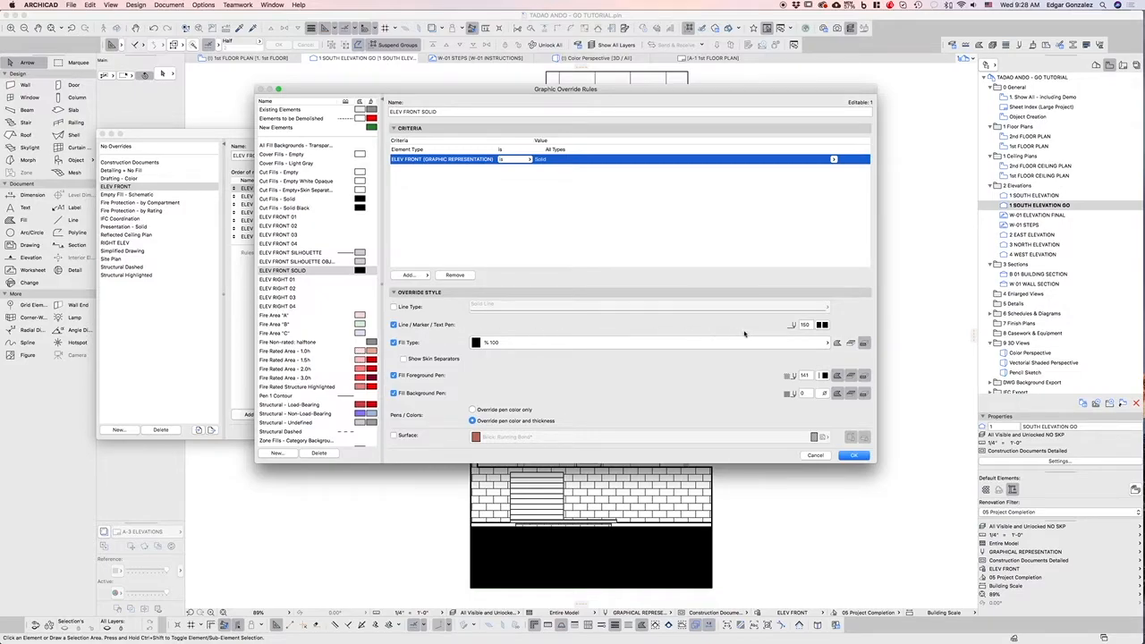
# Examine the line and fill foreground pens and the fill type used in the ELEV FRONT SOLID rule.
pyautogui.click(826, 325)
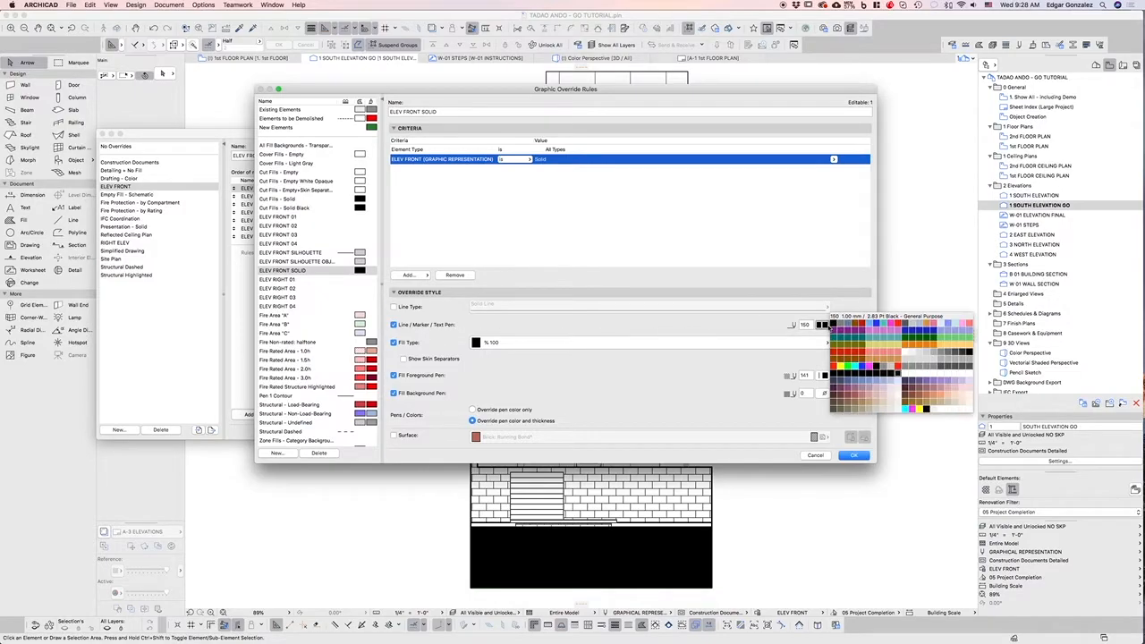
pyautogui.click(896, 374)
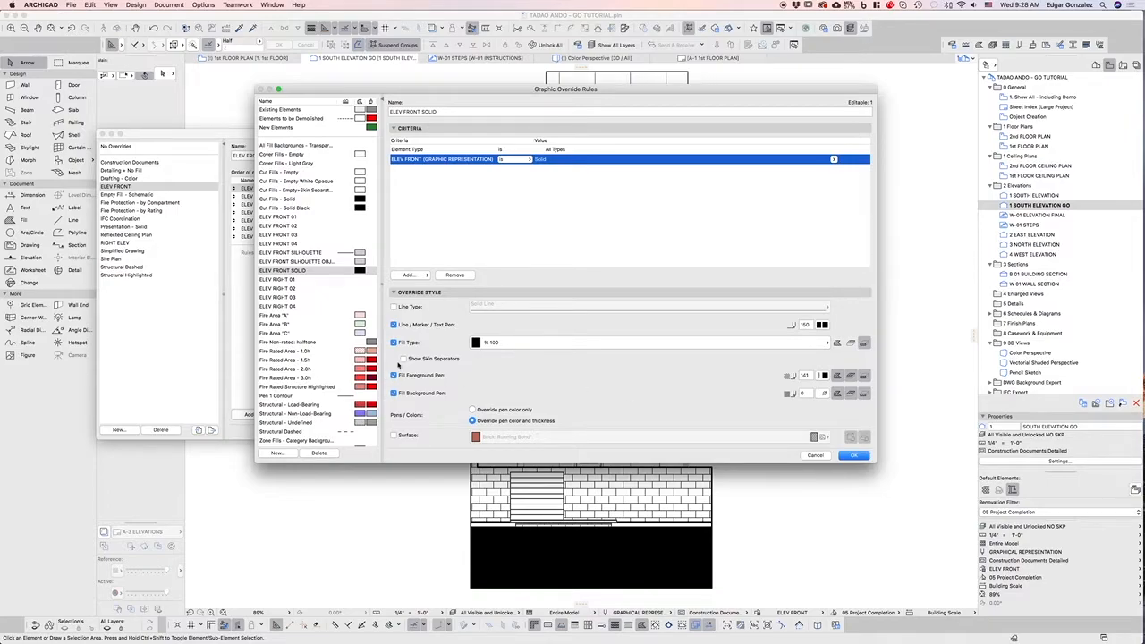
pyautogui.click(790, 344)
pyautogui.click(824, 376)
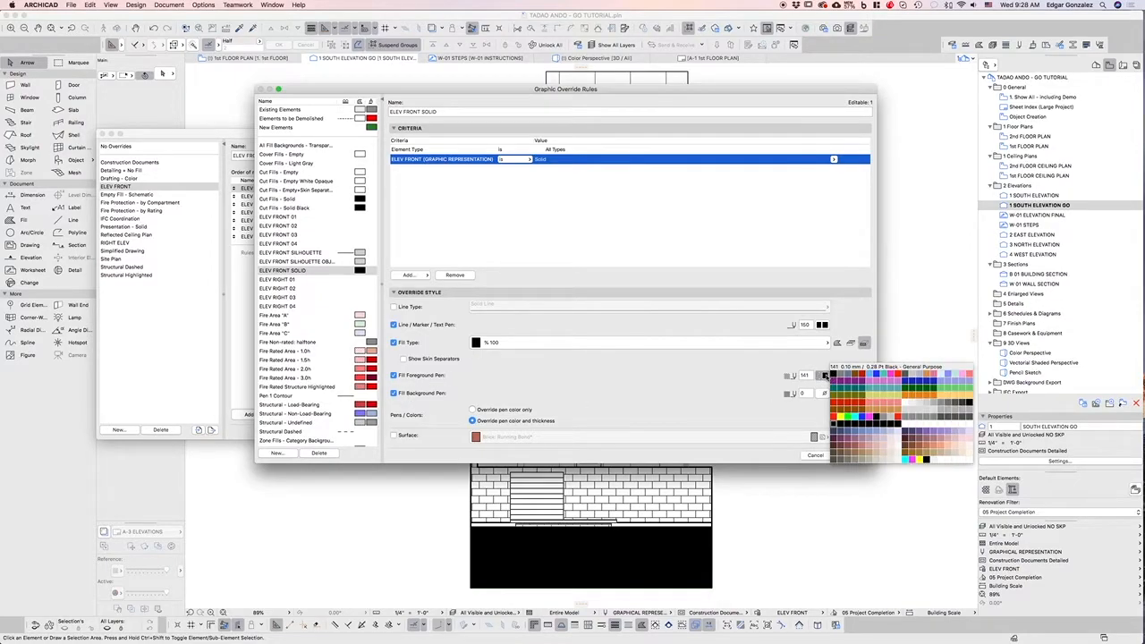
pyautogui.click(834, 426)
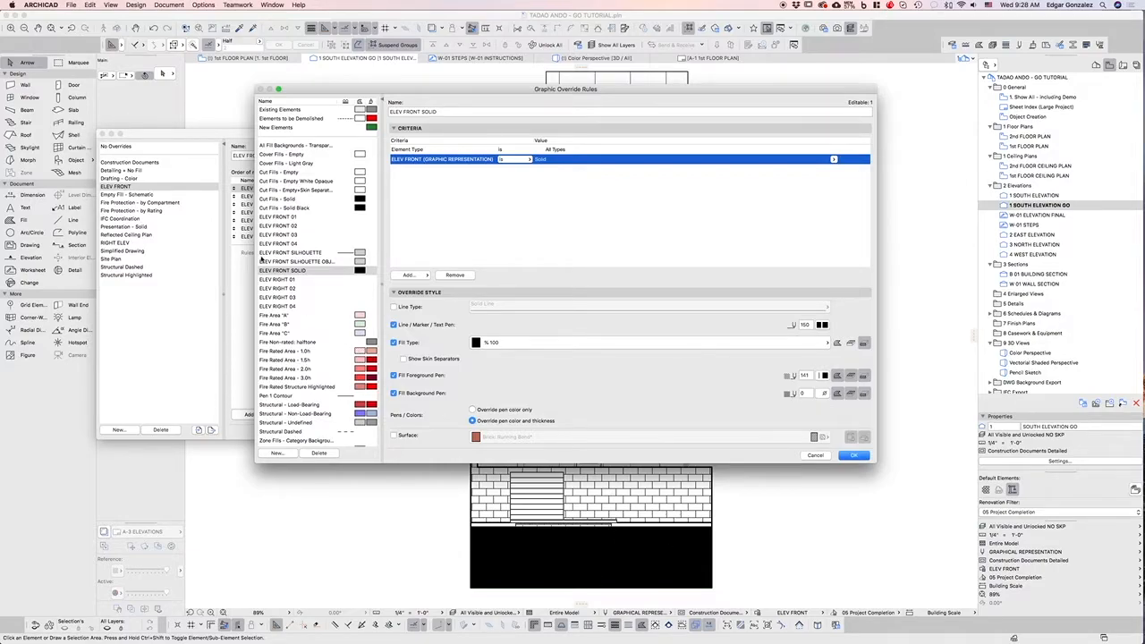
# Look through the ELEV FRONT 01 to 04 rules once more and close the Graphic Override Rules dialog.
pyautogui.click(286, 217)
pyautogui.click(282, 225)
pyautogui.click(278, 234)
pyautogui.click(275, 243)
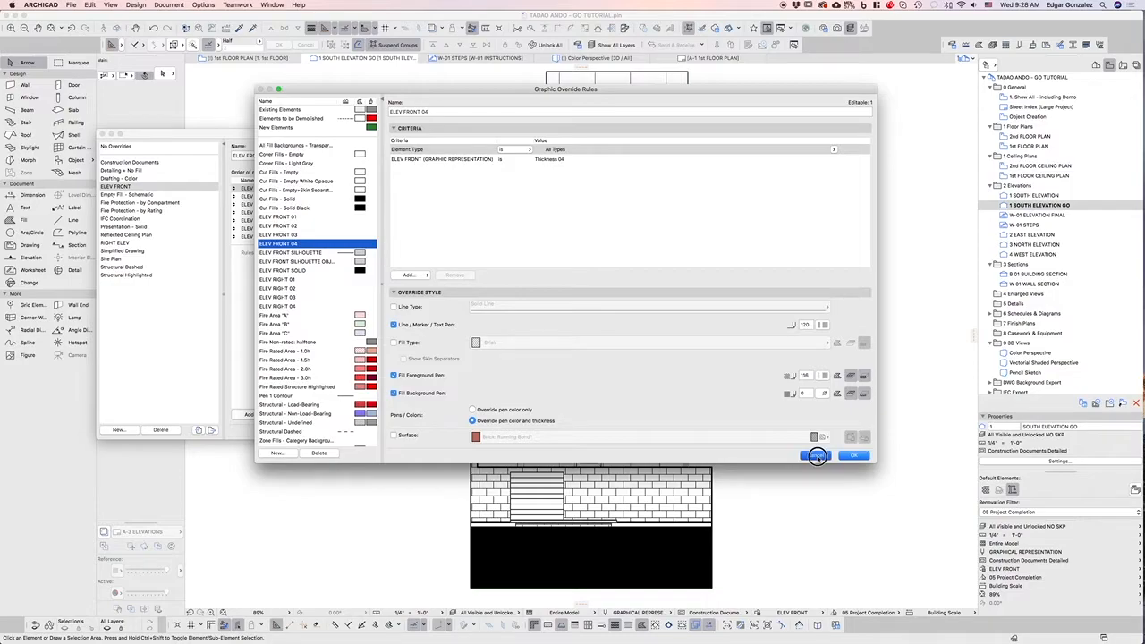
pyautogui.click(849, 455)
# Review the ELEV FRONT combination's rule order from ELEV FRONT 01 through ELEV FRONT SILHOUETTE.
pyautogui.moveTo(375, 130); pyautogui.dragTo(483, 125)
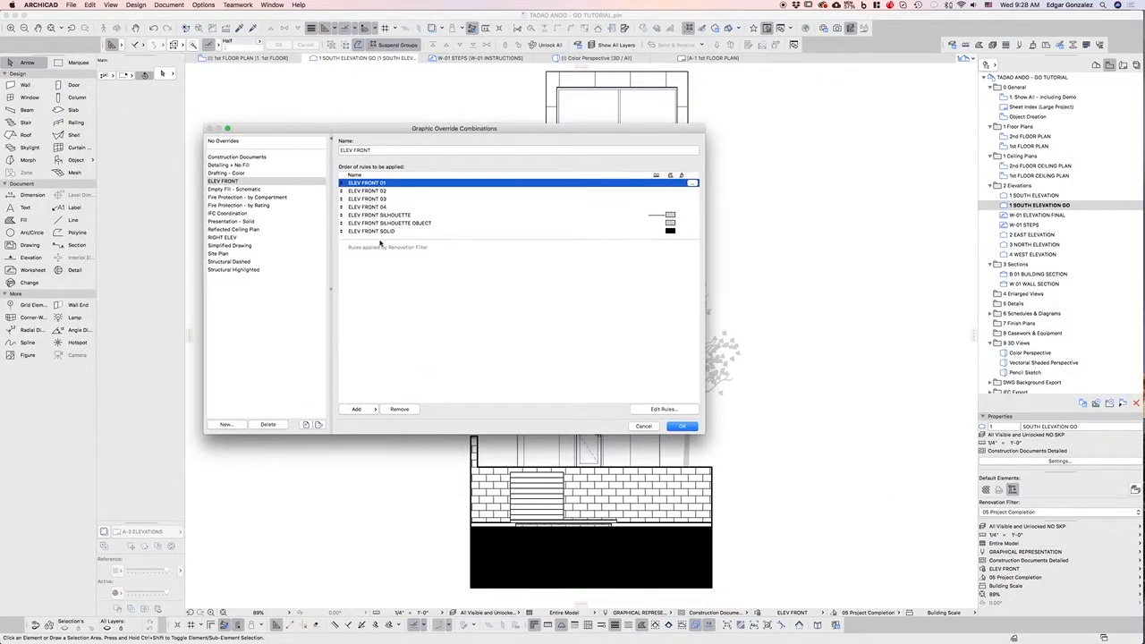
pyautogui.click(224, 182)
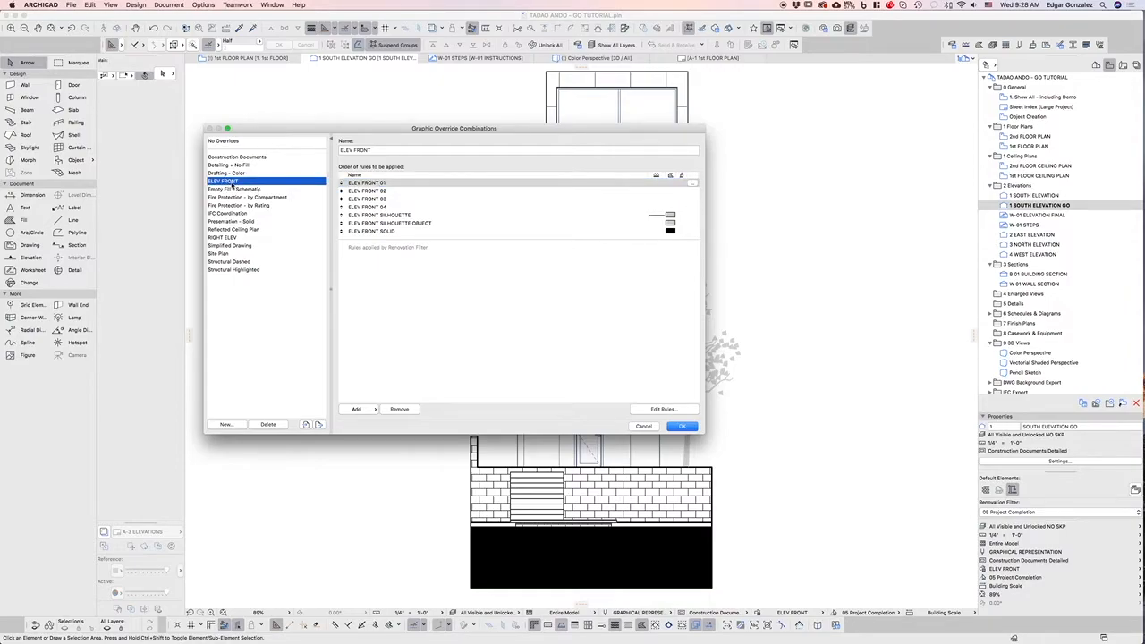
pyautogui.click(388, 184)
pyautogui.click(388, 192)
pyautogui.click(388, 201)
pyautogui.click(388, 209)
pyautogui.click(394, 216)
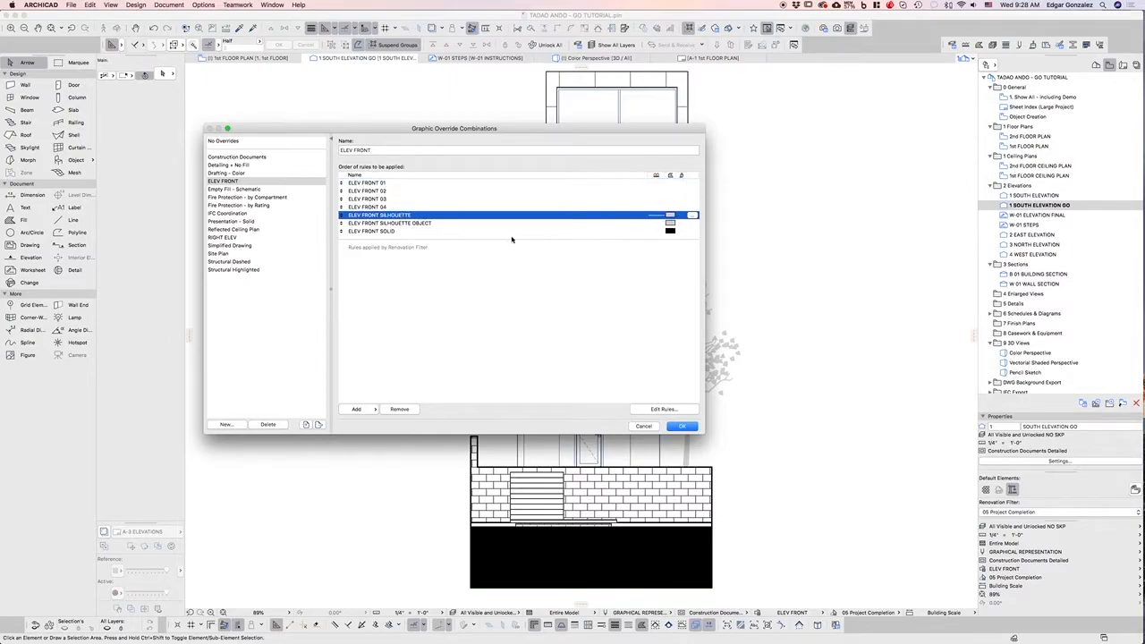
# Open the ELEV FRONT SOLID rule from the combination for a look, and close both Graphic Override dialogs.
pyautogui.click(581, 231)
pyautogui.click(690, 231)
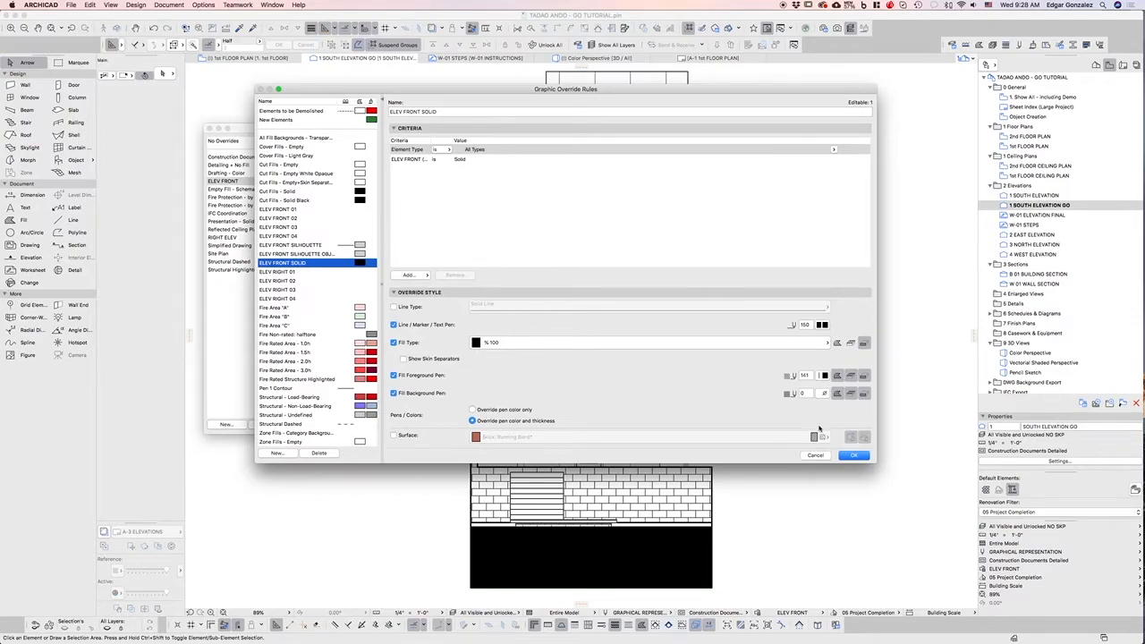
pyautogui.click(816, 455)
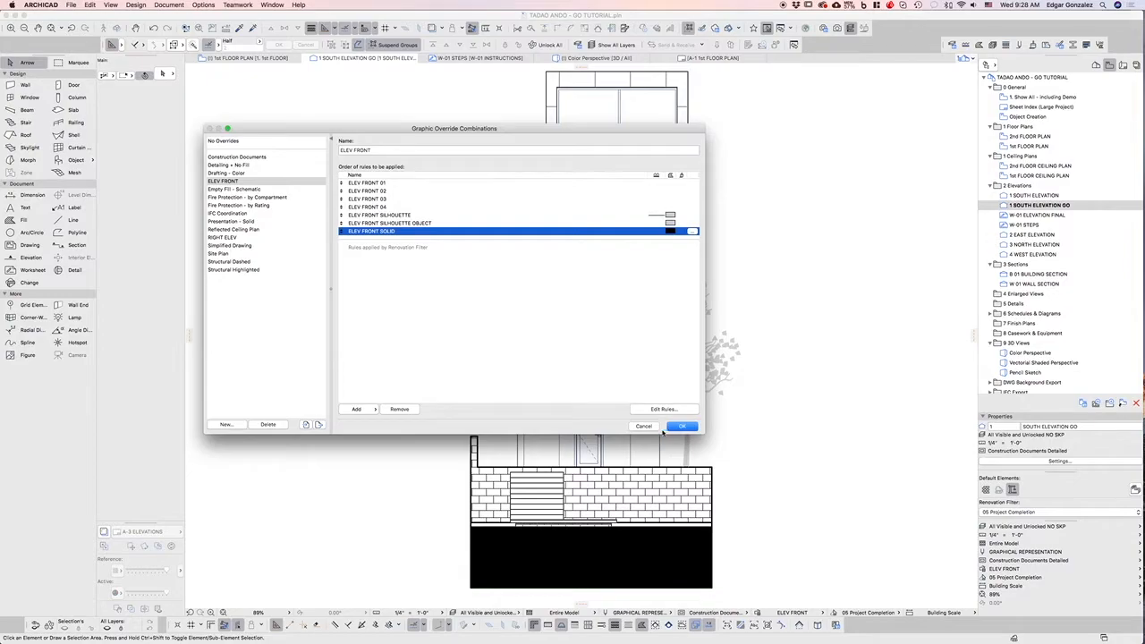
pyautogui.click(682, 427)
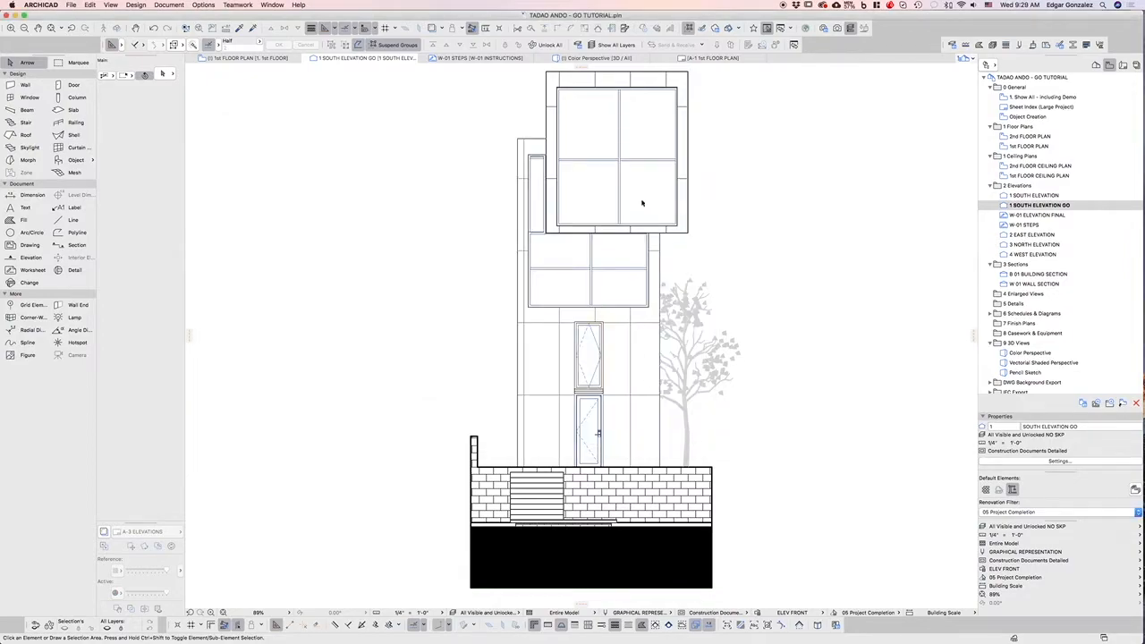
# Switch the south elevation to No Overrides for comparison, and reapply the ELEV FRONT graphic override combination.
pyautogui.click(796, 615)
pyautogui.click(855, 491)
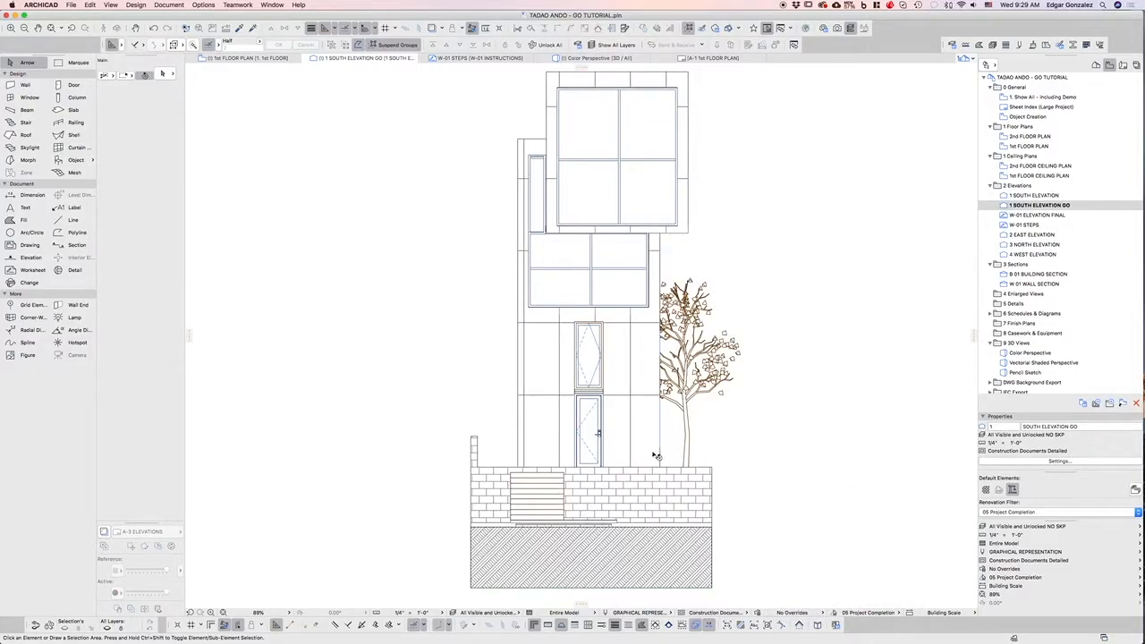
pyautogui.click(794, 613)
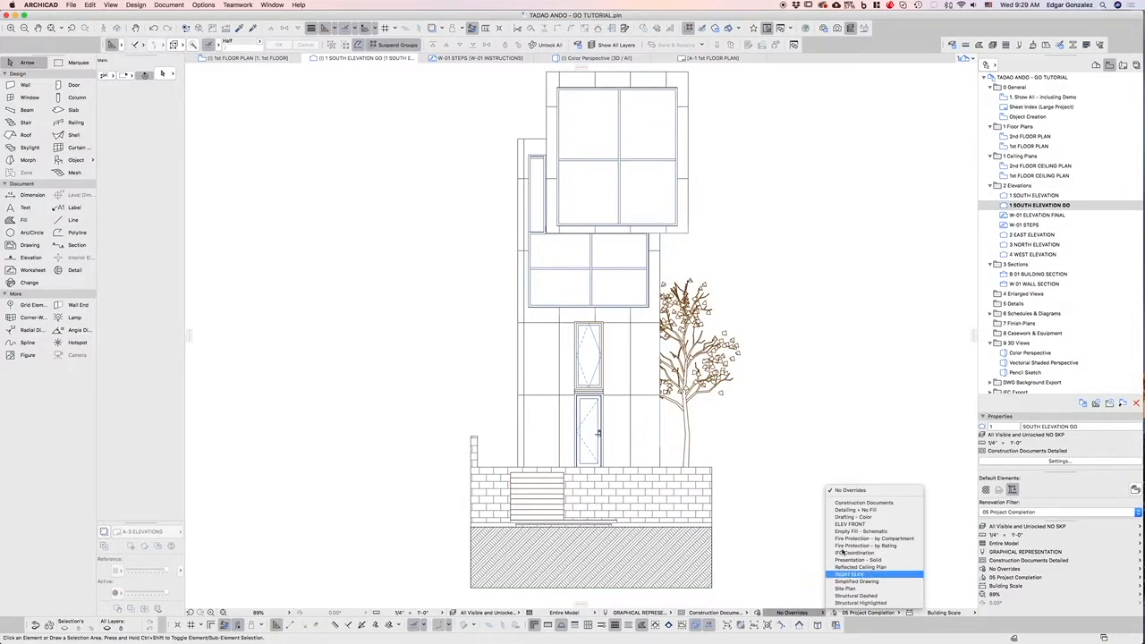
pyautogui.click(848, 523)
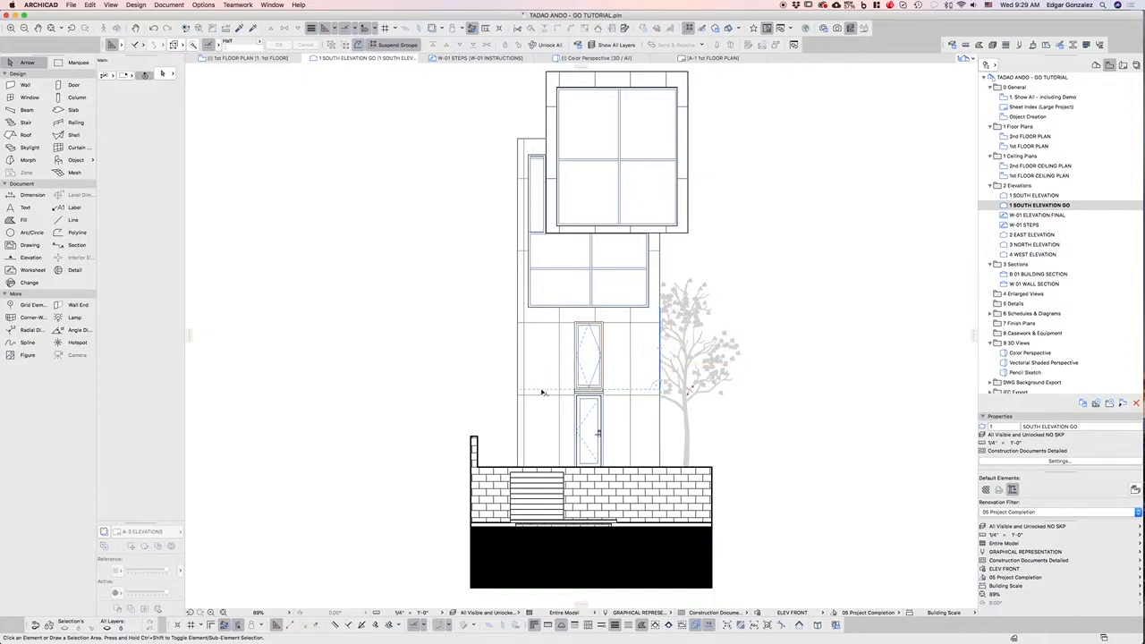
# Set the ELEV FRONT property of the lower tower's eight exterior concrete walls to Thickness 01 in the south elevation.
pyautogui.click(650, 438)
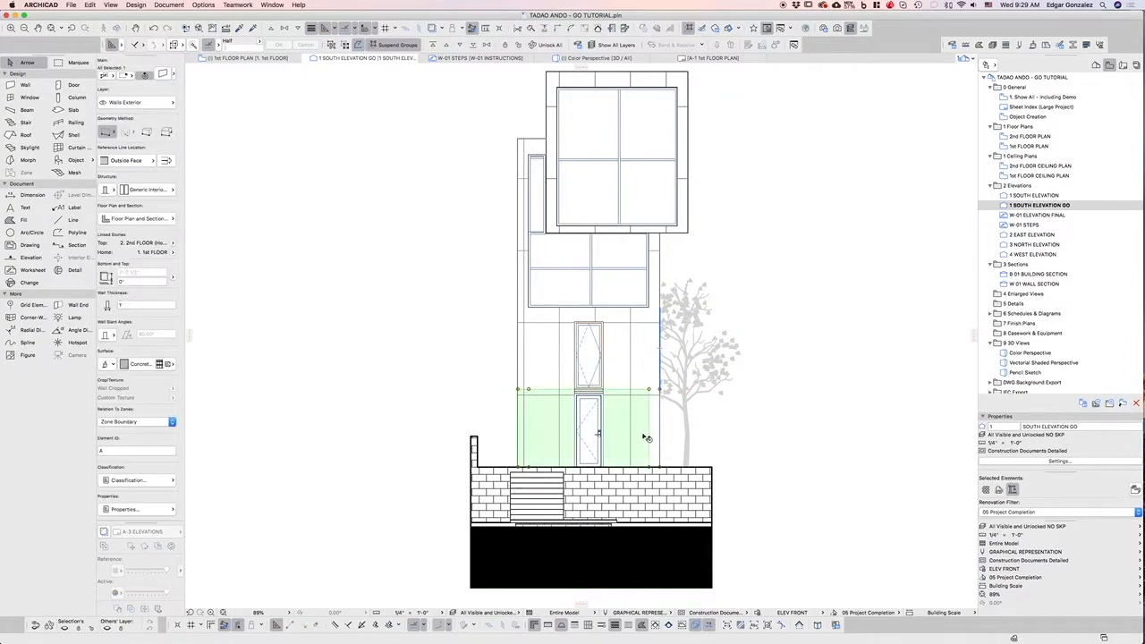
pyautogui.press('Escape')
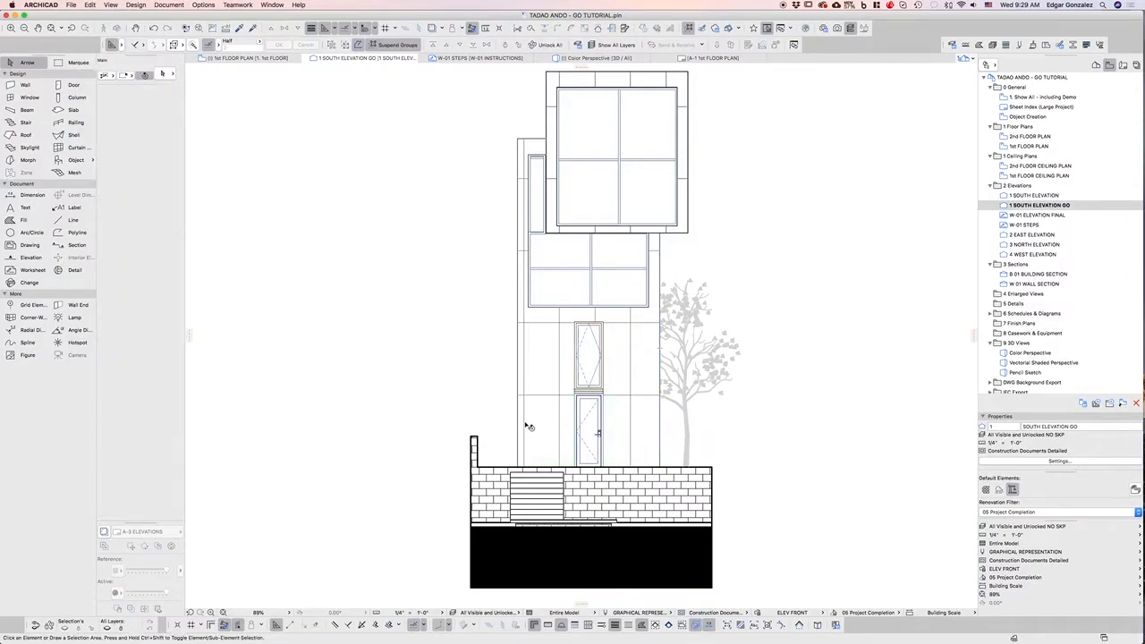
pyautogui.click(526, 427)
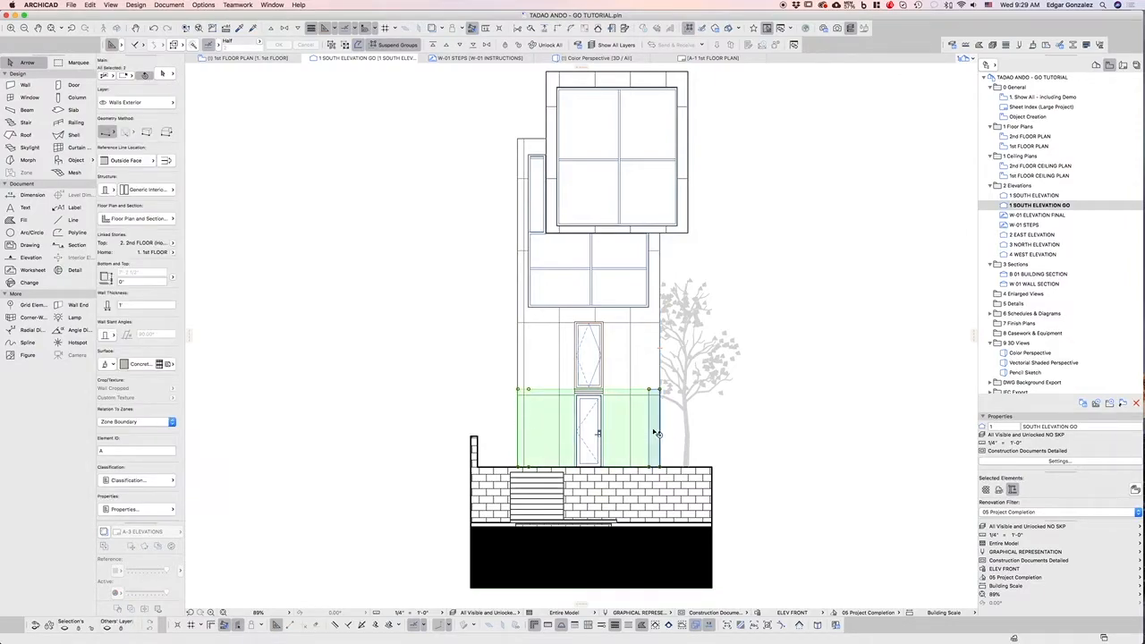
pyautogui.keyDown('shift'); pyautogui.click(550, 376); pyautogui.keyUp('shift')
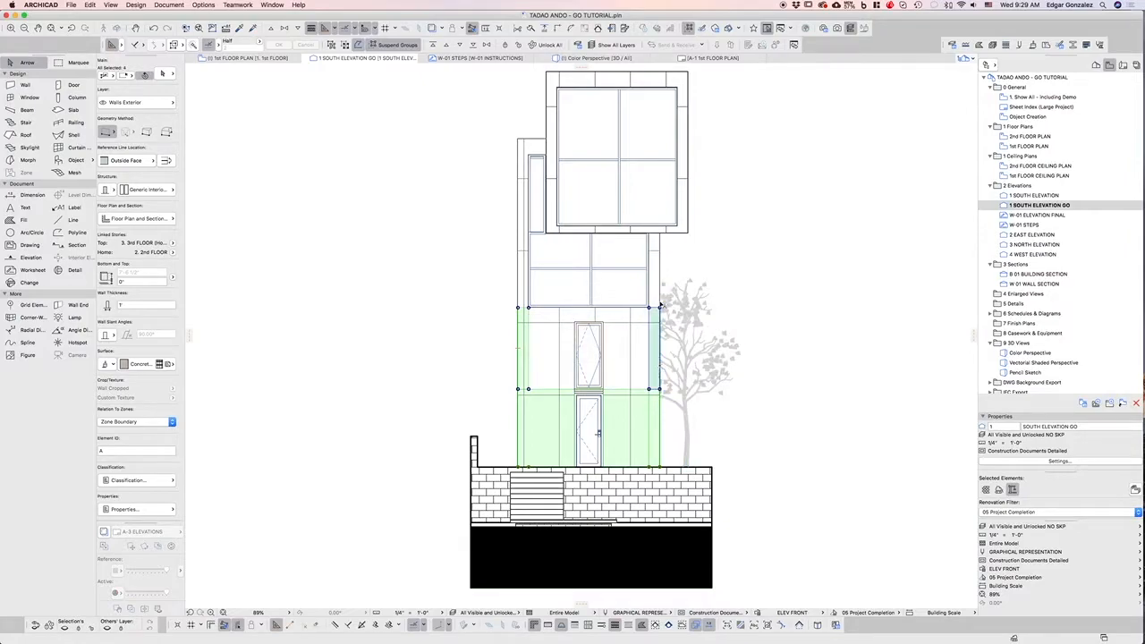
pyautogui.keyDown('shift'); pyautogui.click(654, 269); pyautogui.keyUp('shift')
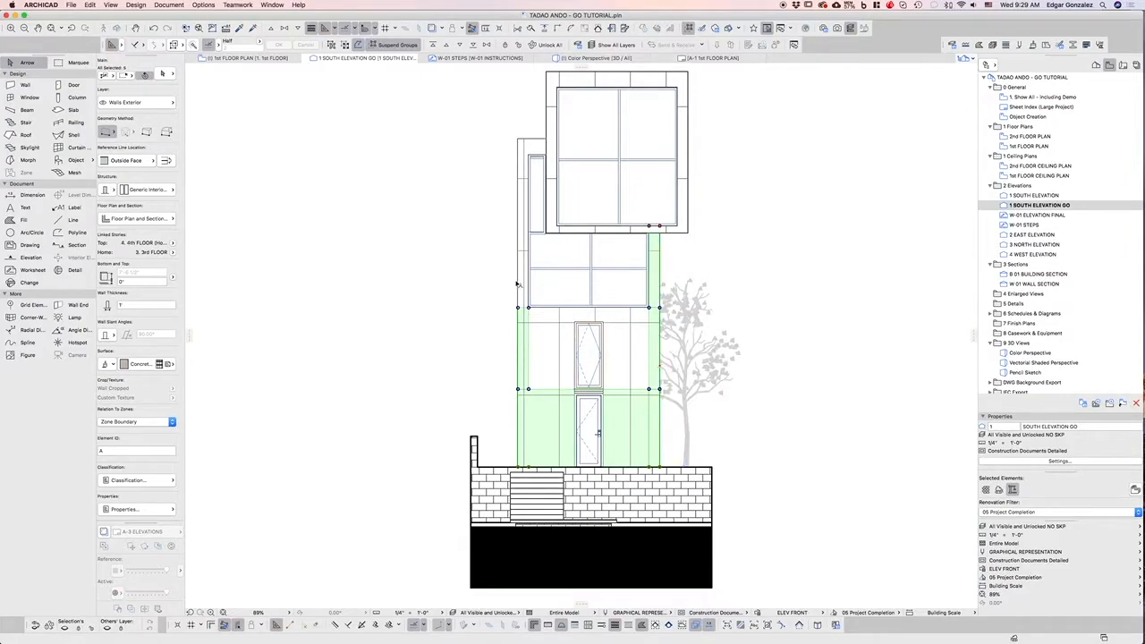
pyautogui.keyDown('shift'); pyautogui.click(523, 283); pyautogui.keyUp('shift')
pyautogui.keyDown('shift'); pyautogui.click(527, 183); pyautogui.keyUp('shift')
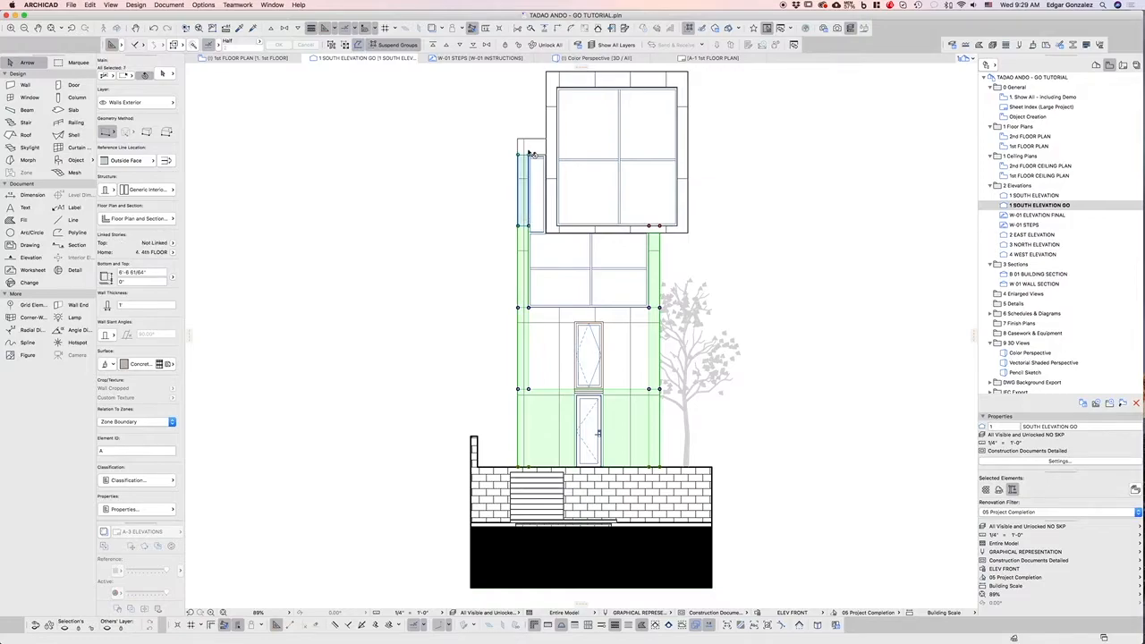
pyautogui.keyDown('shift'); pyautogui.click(538, 148); pyautogui.keyUp('shift')
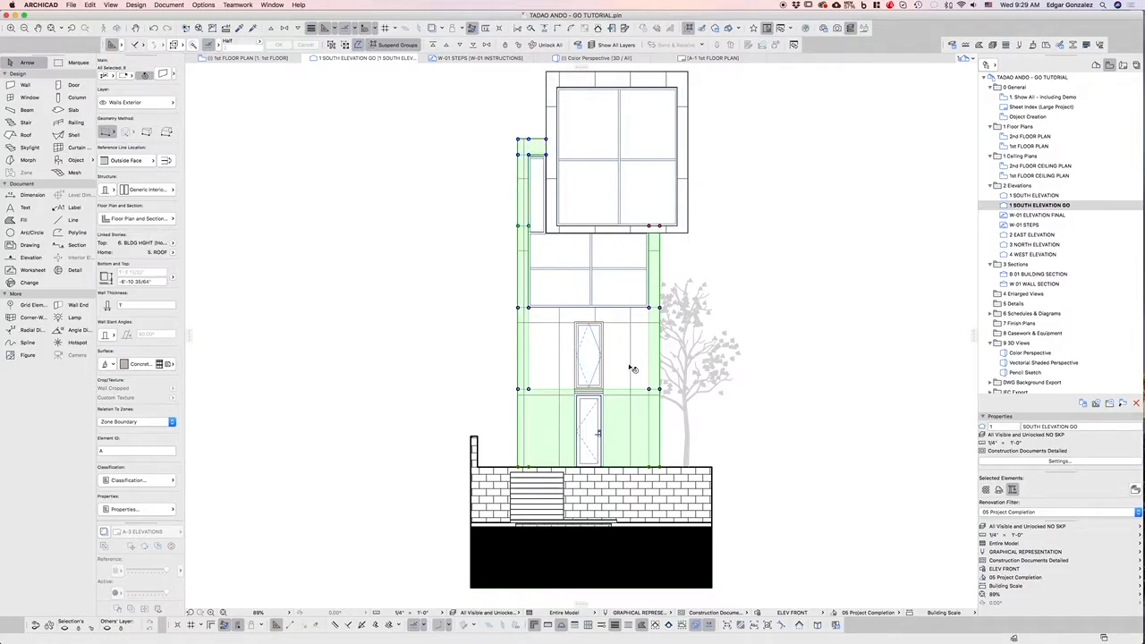
pyautogui.click(159, 511)
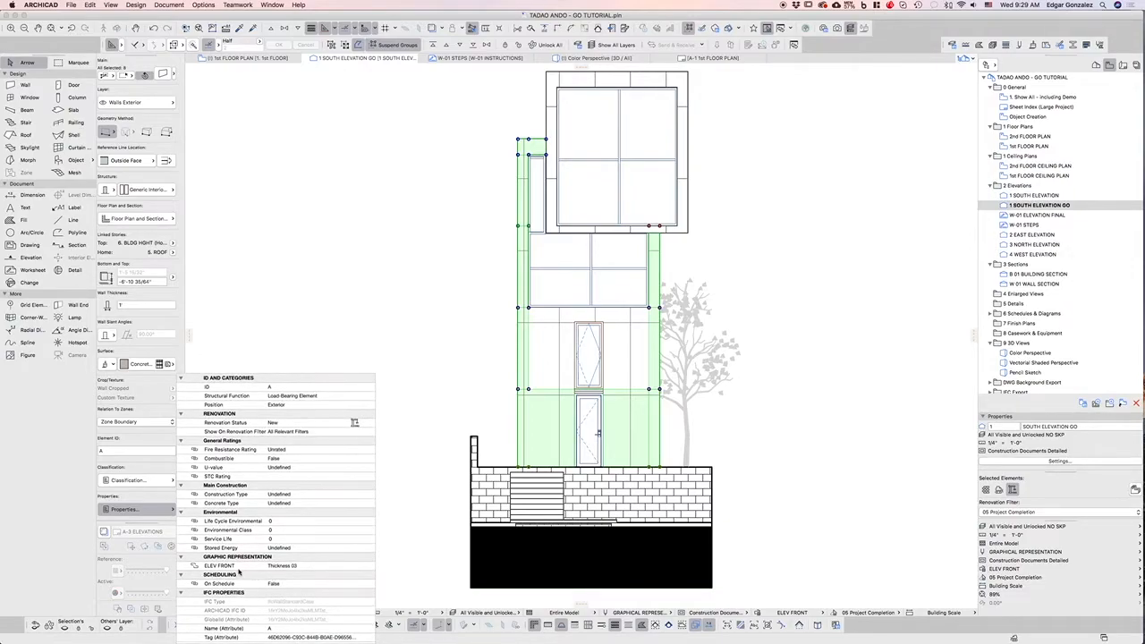
pyautogui.click(298, 567)
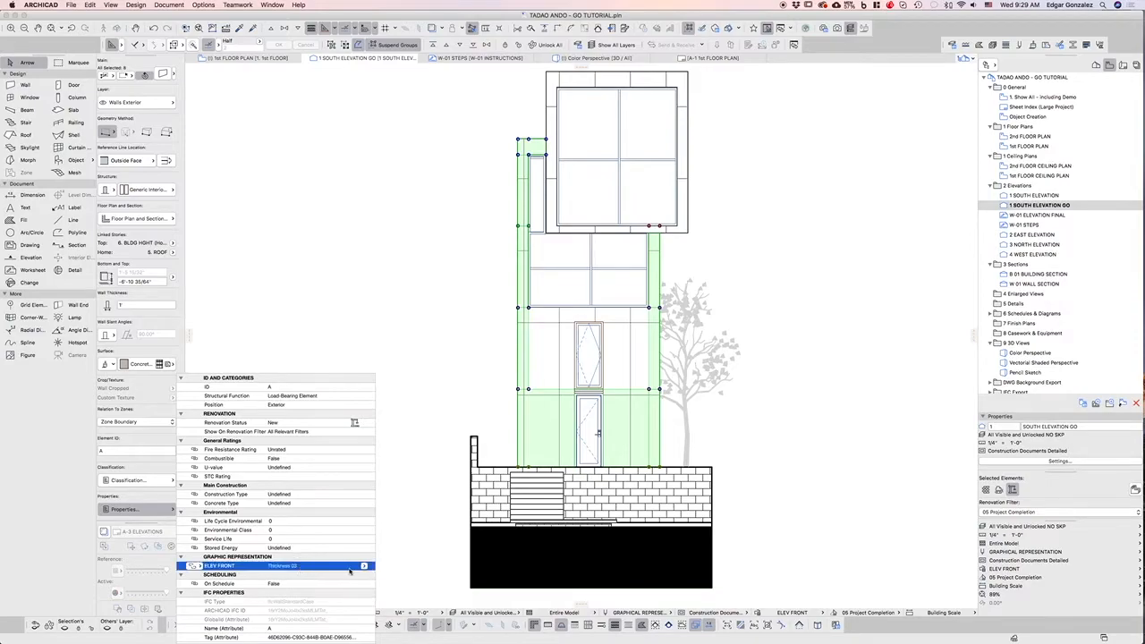
pyautogui.click(364, 567)
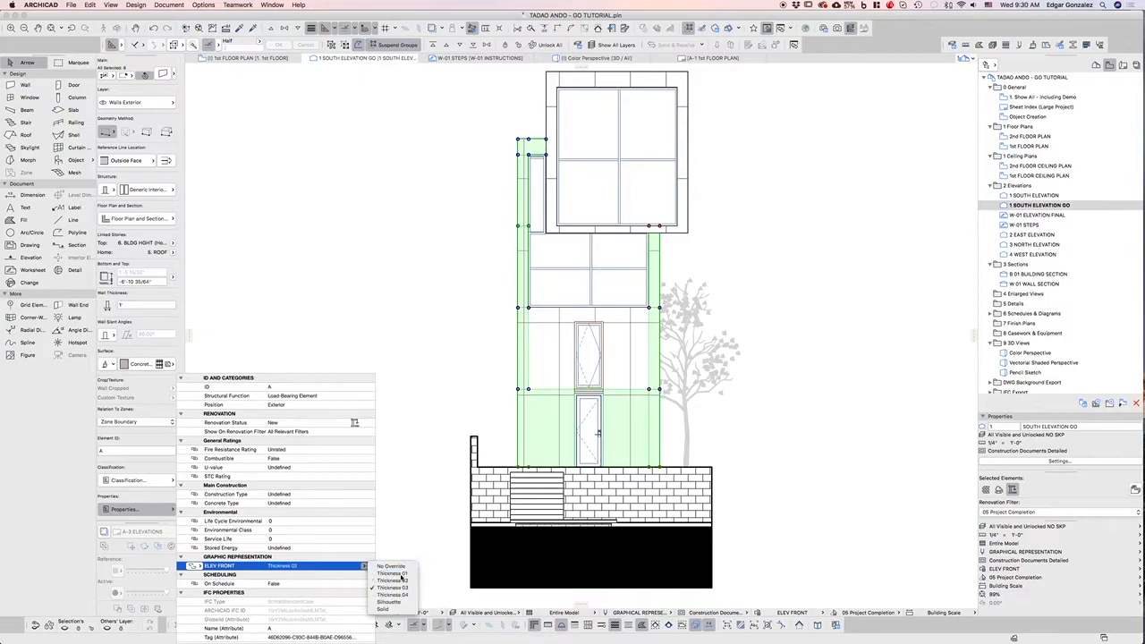
pyautogui.click(400, 574)
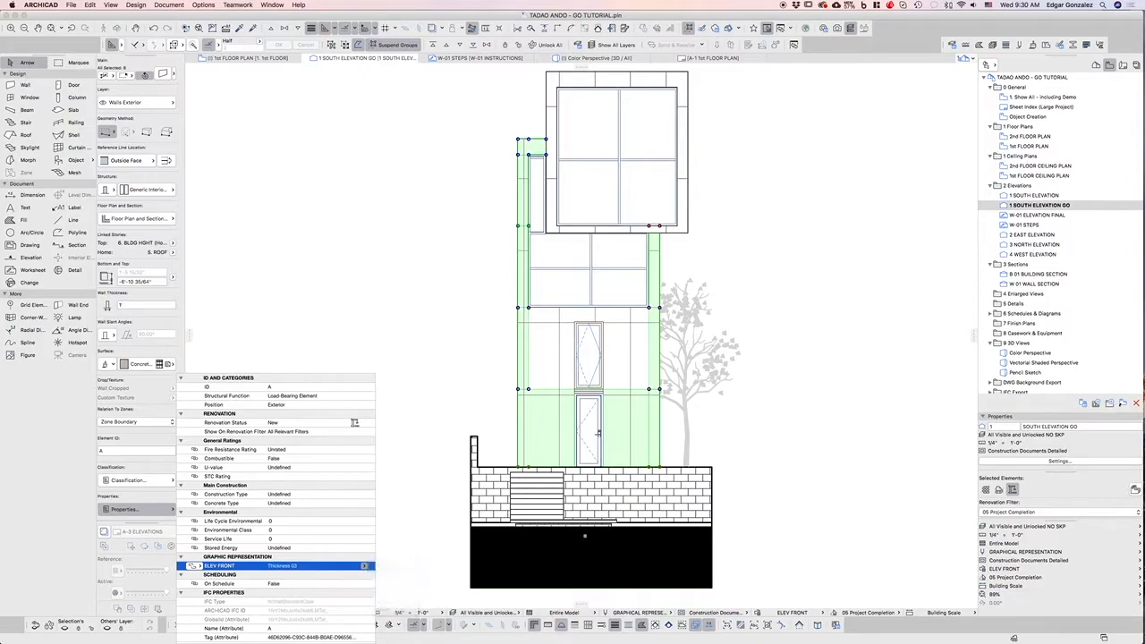
pyautogui.click(762, 490)
pyautogui.click(762, 490)
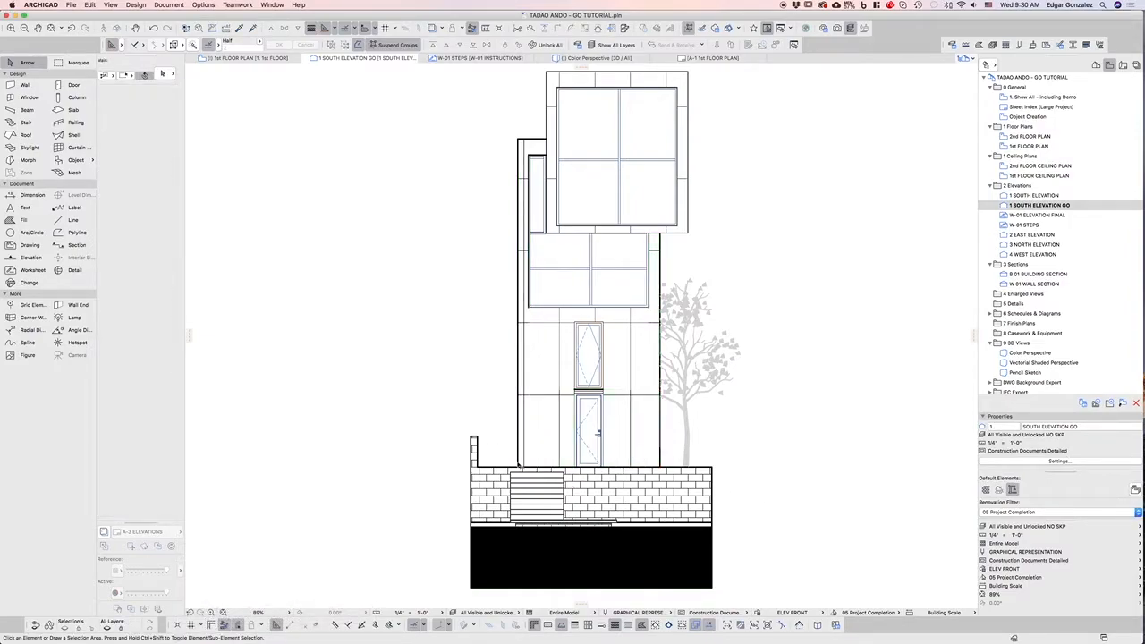
# Return the ELEV FRONT property of the same eight tower walls to Thickness 03 and clear the selection.
pyautogui.click(580, 438)
pyautogui.click(521, 423)
pyautogui.click(623, 436)
pyautogui.click(521, 417)
pyautogui.click(557, 404)
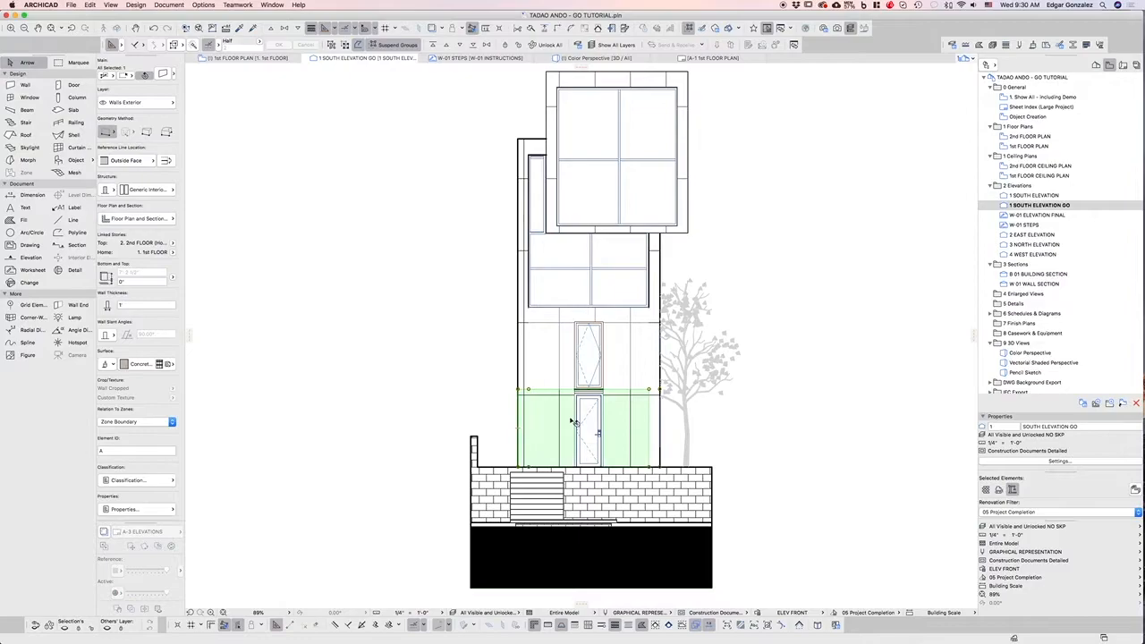
pyautogui.keyDown('shift'); pyautogui.click(653, 367); pyautogui.keyUp('shift')
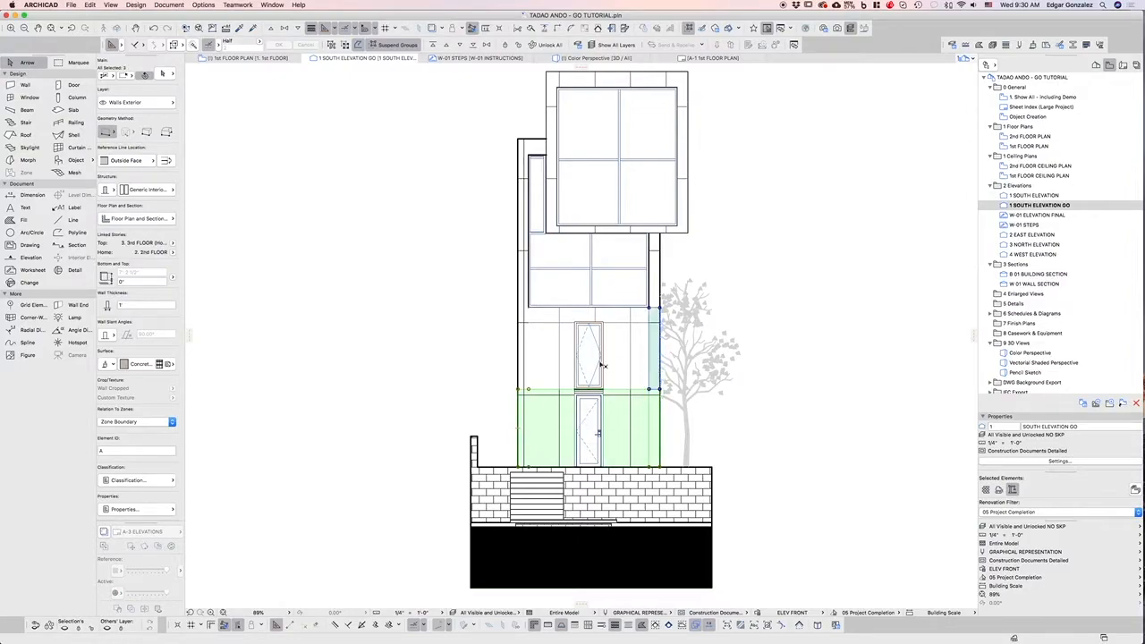
pyautogui.keyDown('shift'); pyautogui.click(521, 350); pyautogui.keyUp('shift')
pyautogui.keyDown('shift'); pyautogui.click(524, 269); pyautogui.keyUp('shift')
pyautogui.keyDown('shift'); pyautogui.click(524, 189); pyautogui.keyUp('shift')
pyautogui.keyDown('shift'); pyautogui.click(532, 146); pyautogui.keyUp('shift')
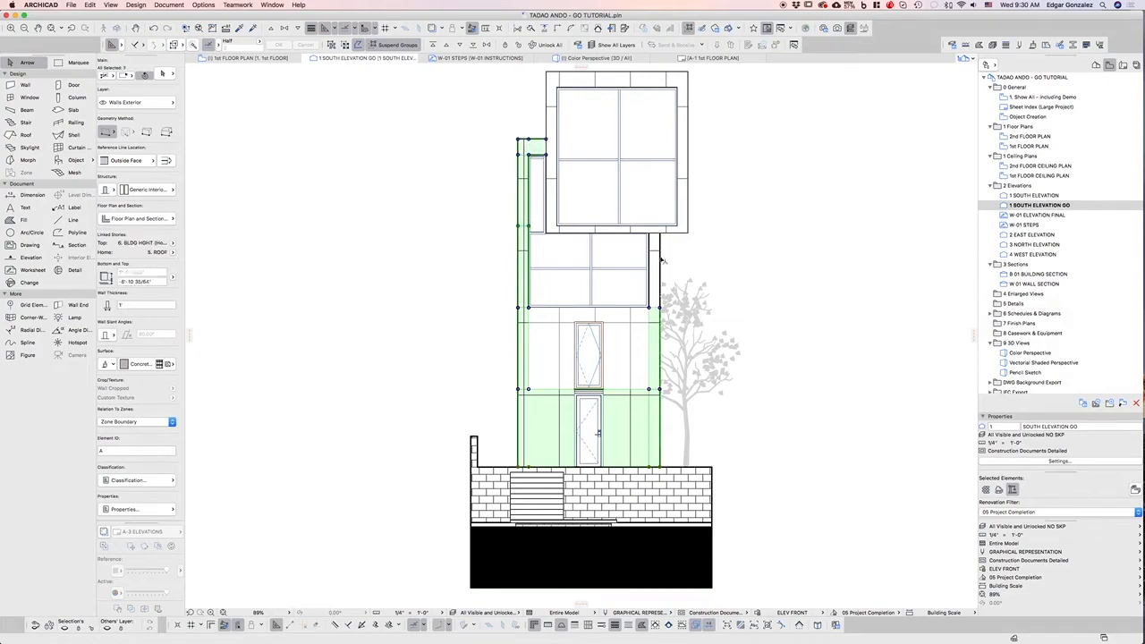
pyautogui.keyDown('shift'); pyautogui.click(653, 268); pyautogui.keyUp('shift')
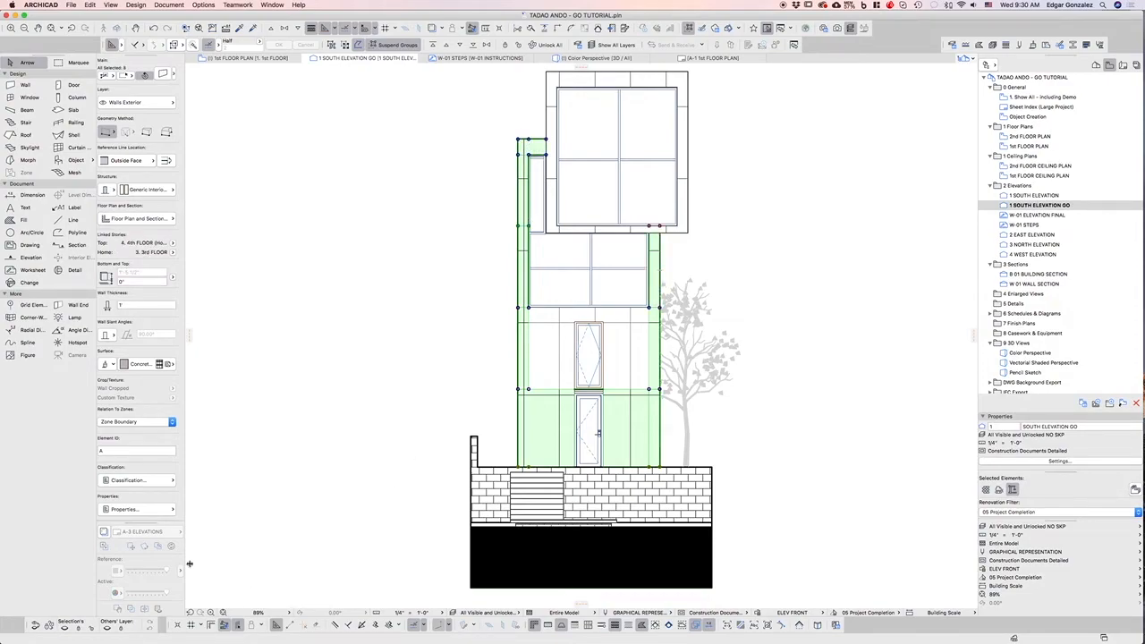
pyautogui.click(134, 509)
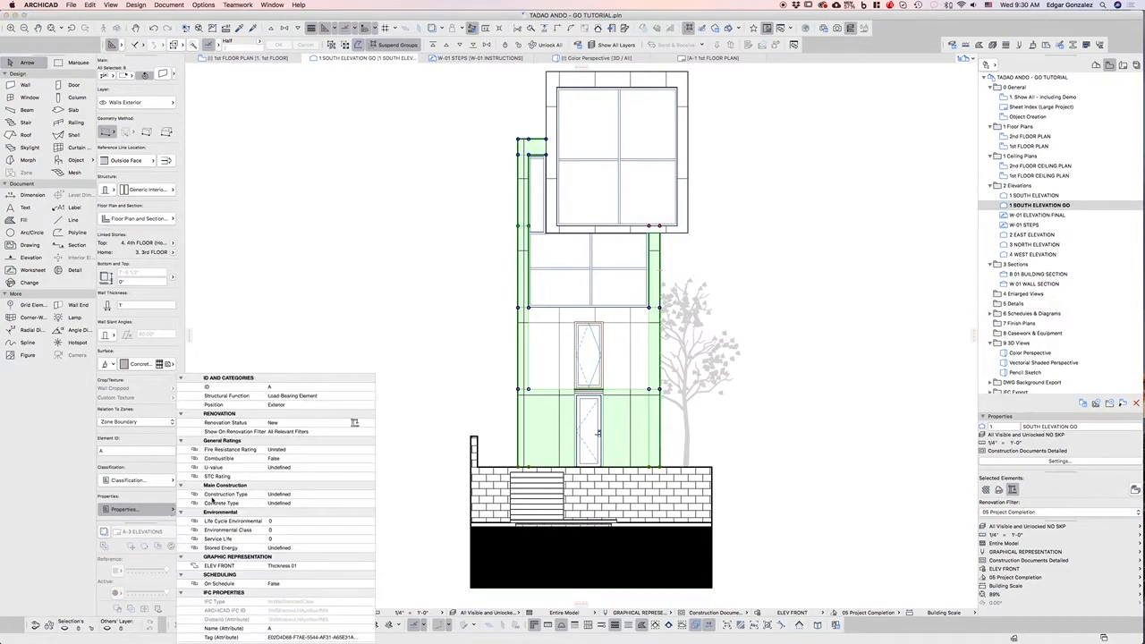
pyautogui.click(317, 567)
pyautogui.click(365, 567)
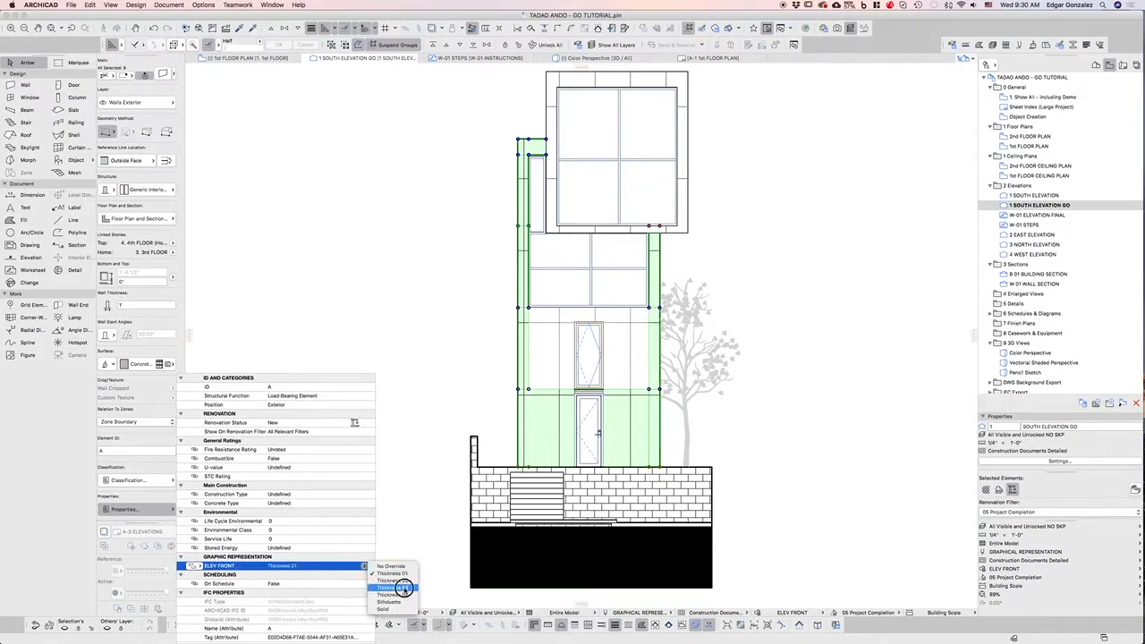
pyautogui.click(403, 593)
pyautogui.click(817, 425)
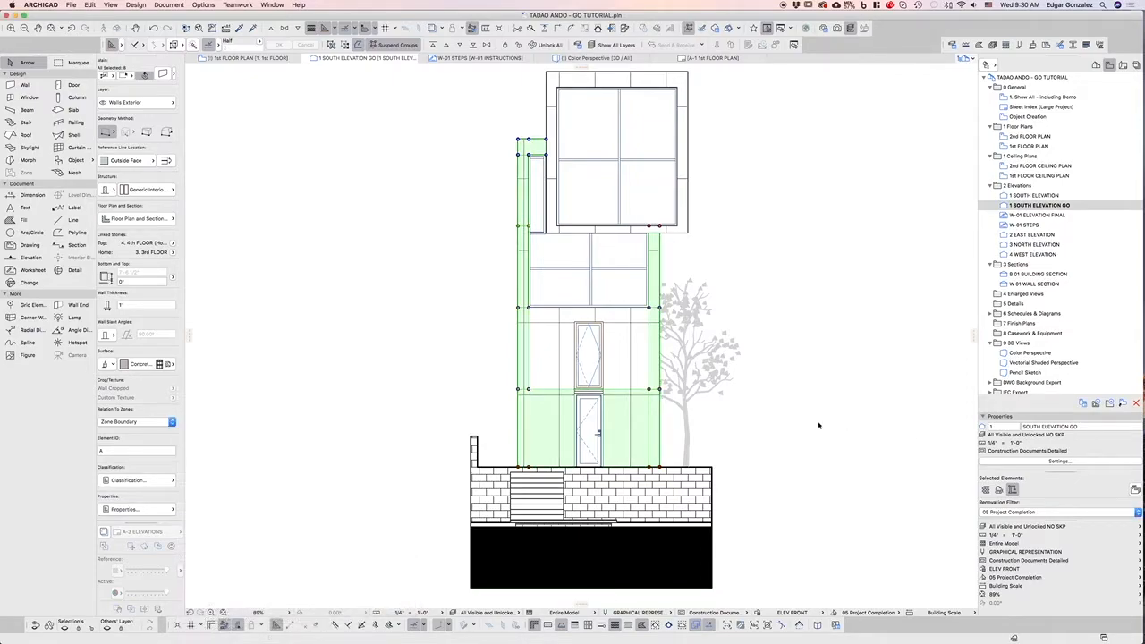
pyautogui.click(818, 426)
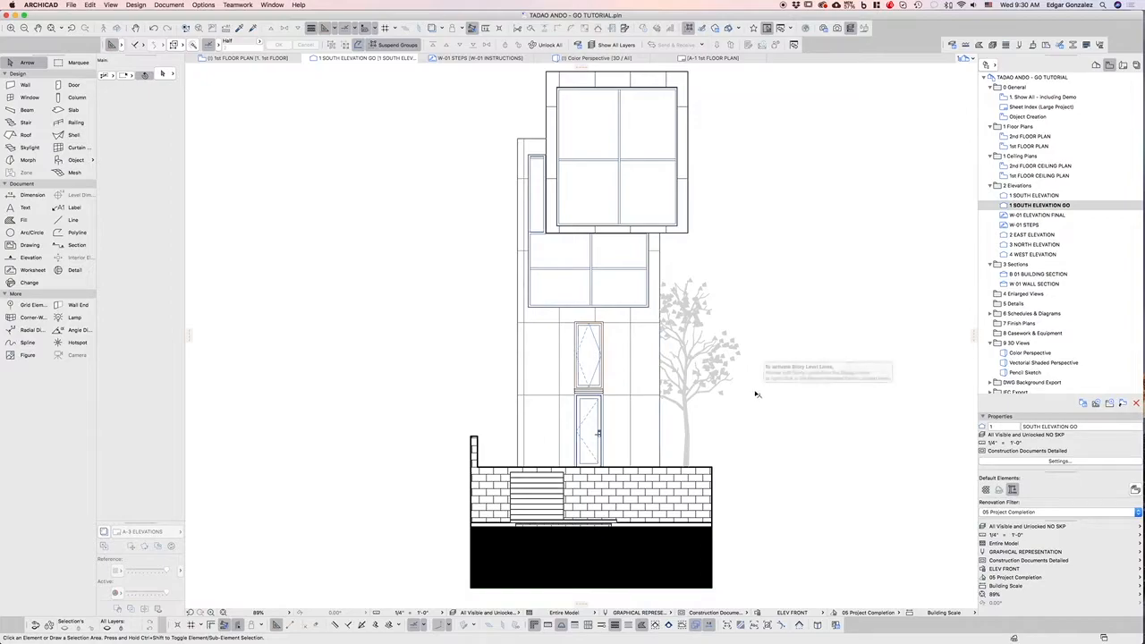
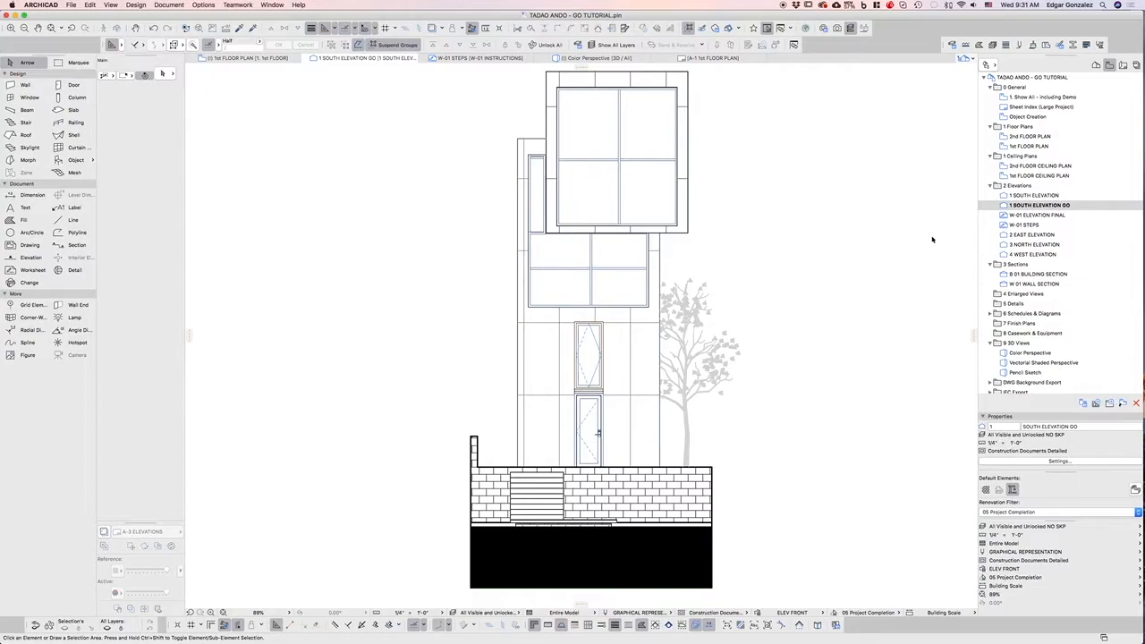
# Check the side labels on the 1st FLOOR PLAN, and open the 2 EAST ELEVATION view.
pyautogui.click(264, 57)
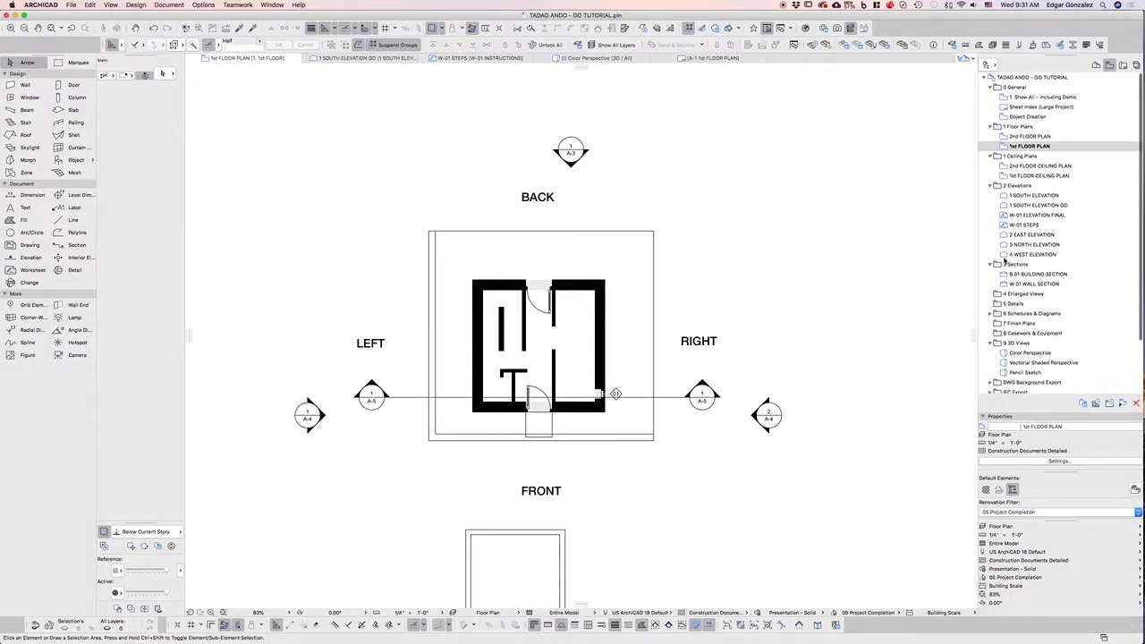
pyautogui.click(1020, 237)
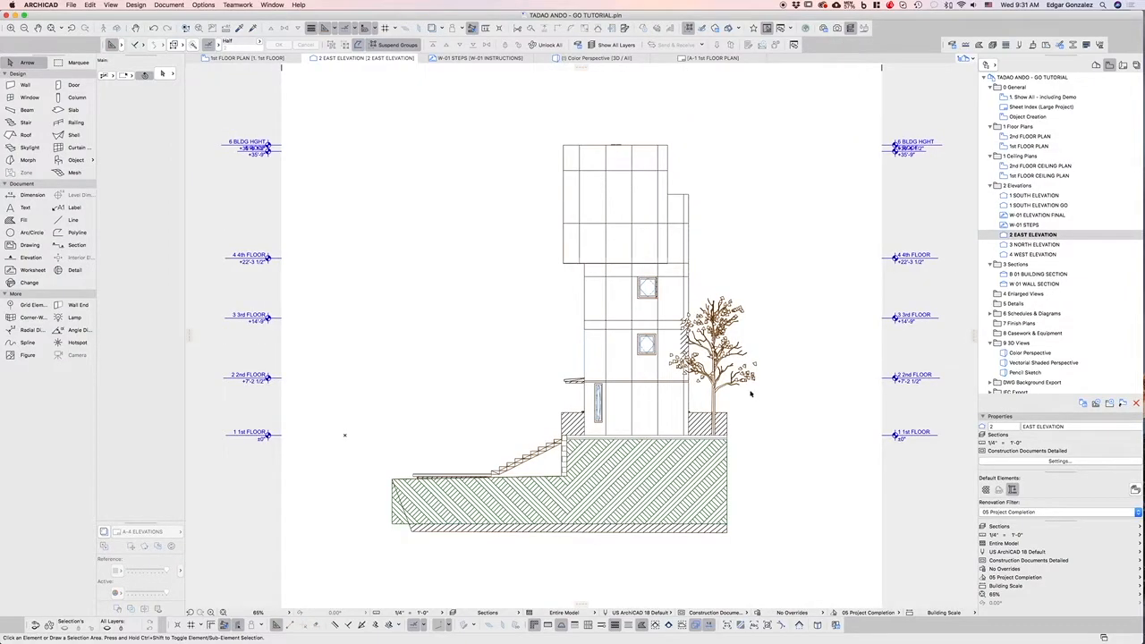
pyautogui.scroll(2, 750, 393)
pyautogui.scroll(-2, 527, 398)
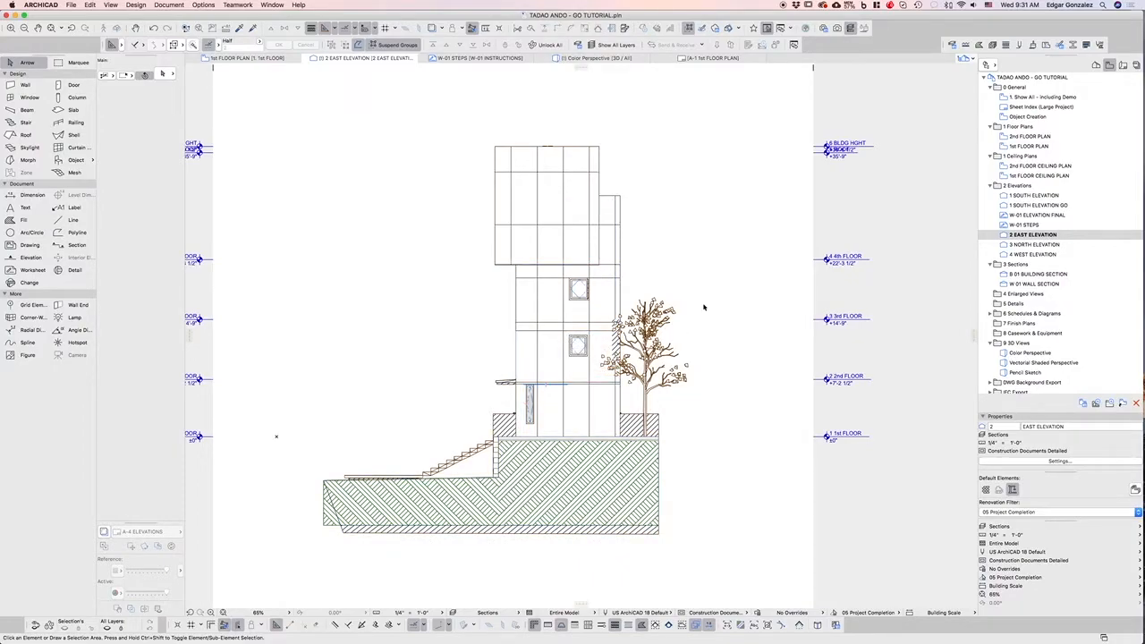
# Review the ELEV RIGHT property's default options in the Property Manager, try availability for All classifications, and return it to None.
pyautogui.click(211, 4)
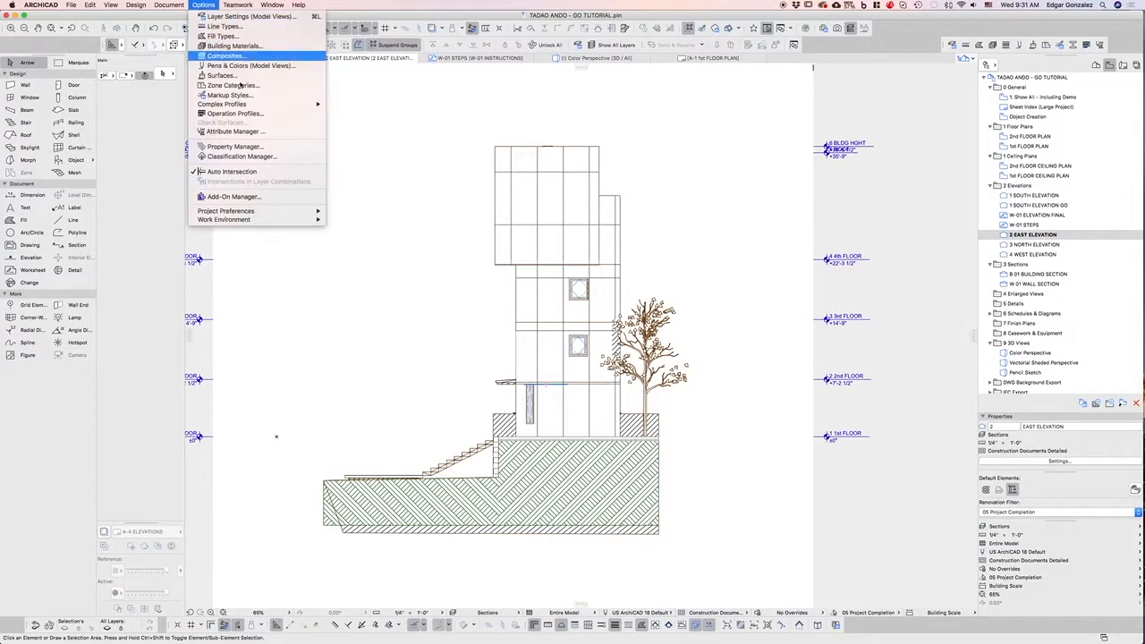
pyautogui.click(250, 146)
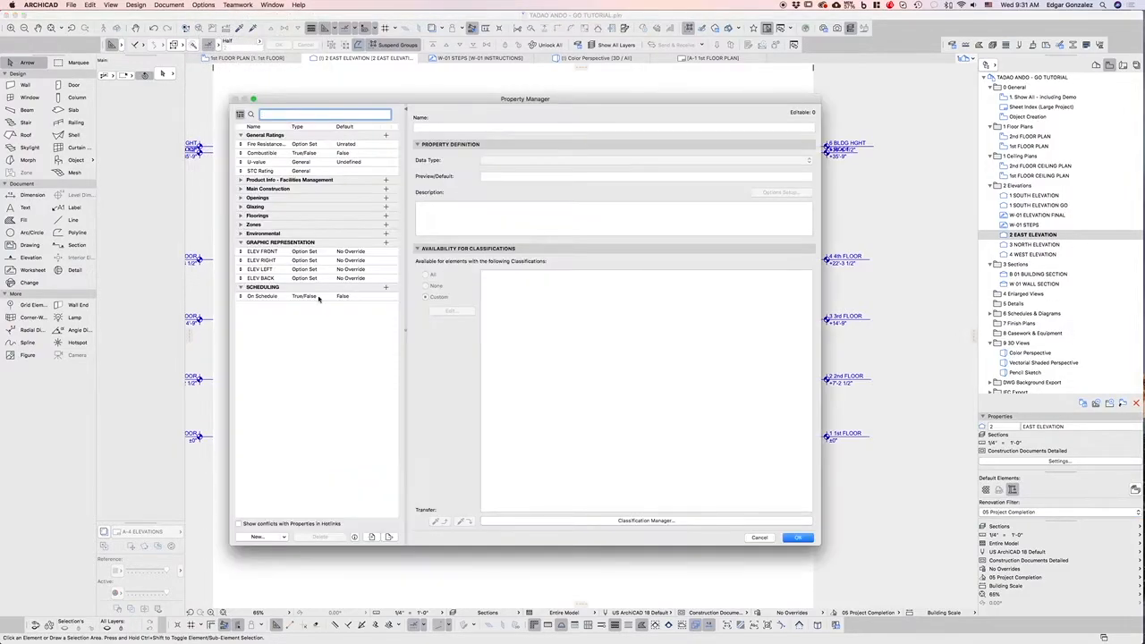
pyautogui.click(276, 261)
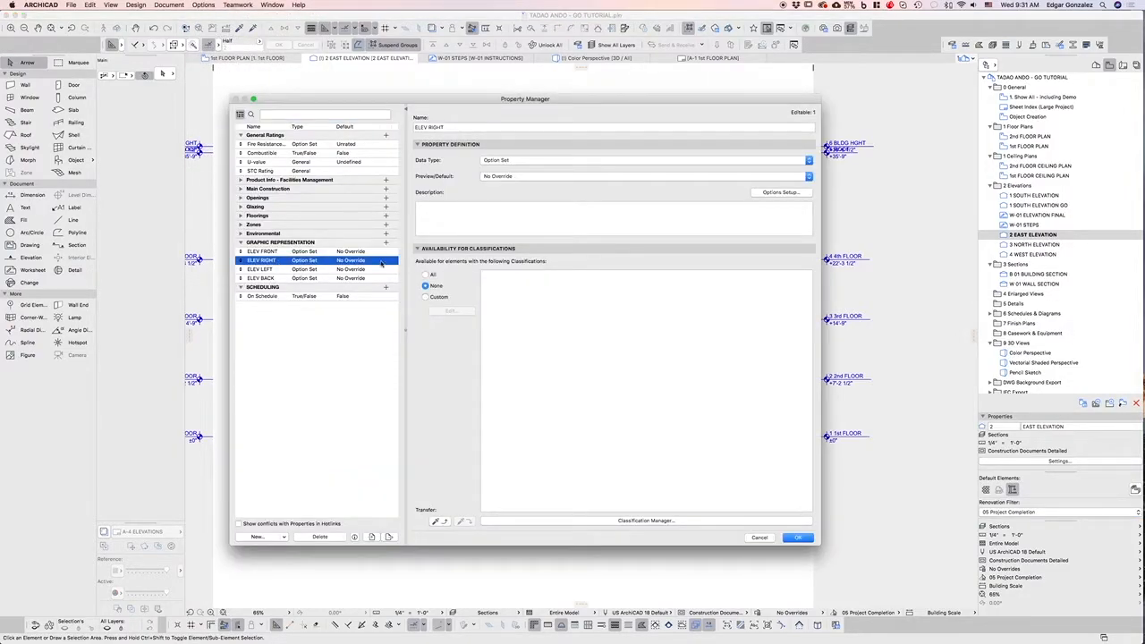
pyautogui.click(519, 176)
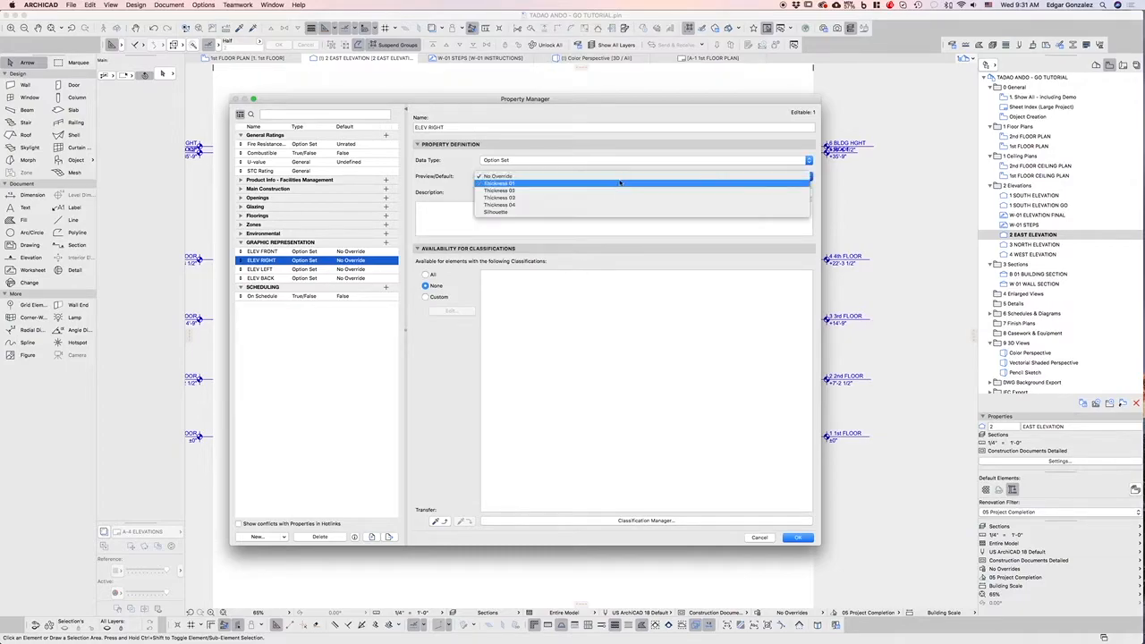
pyautogui.click(454, 198)
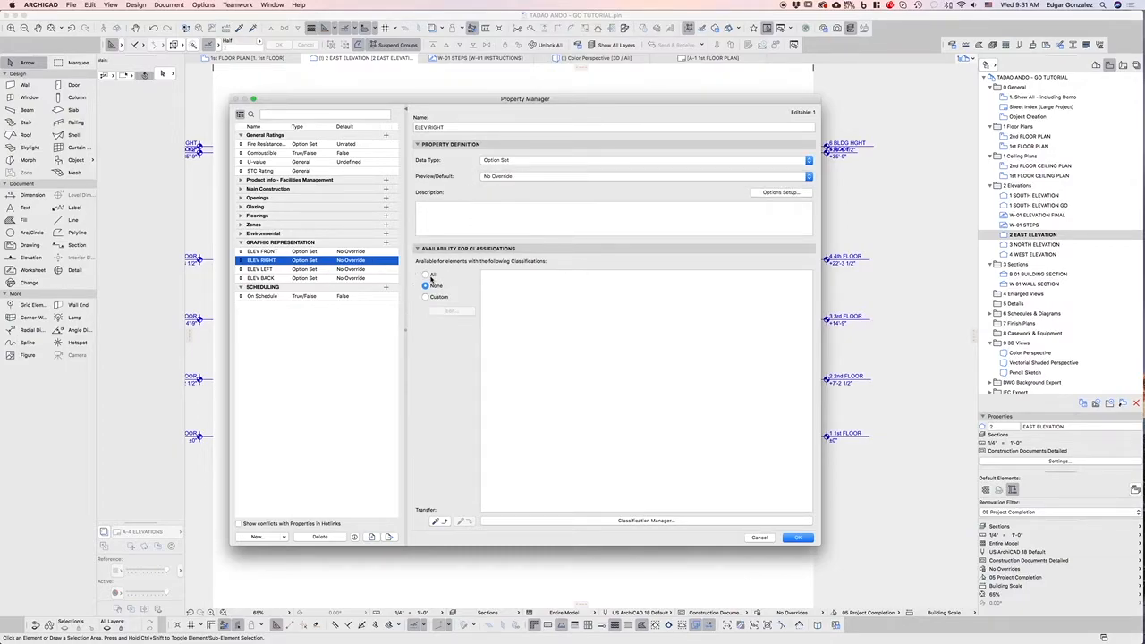
pyautogui.click(426, 275)
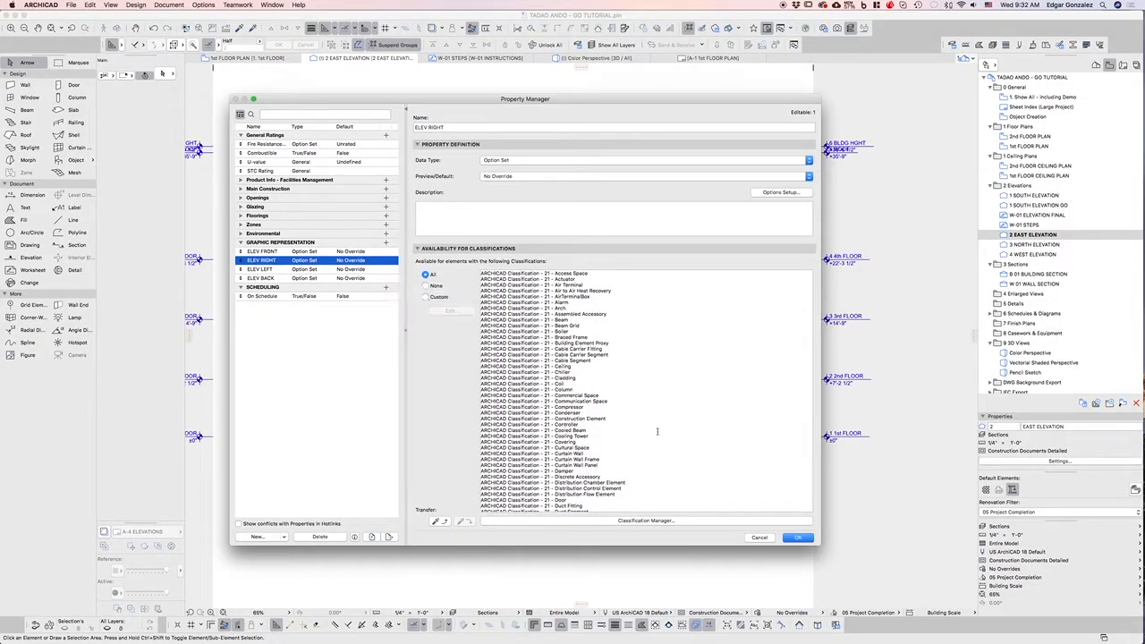
pyautogui.click(426, 285)
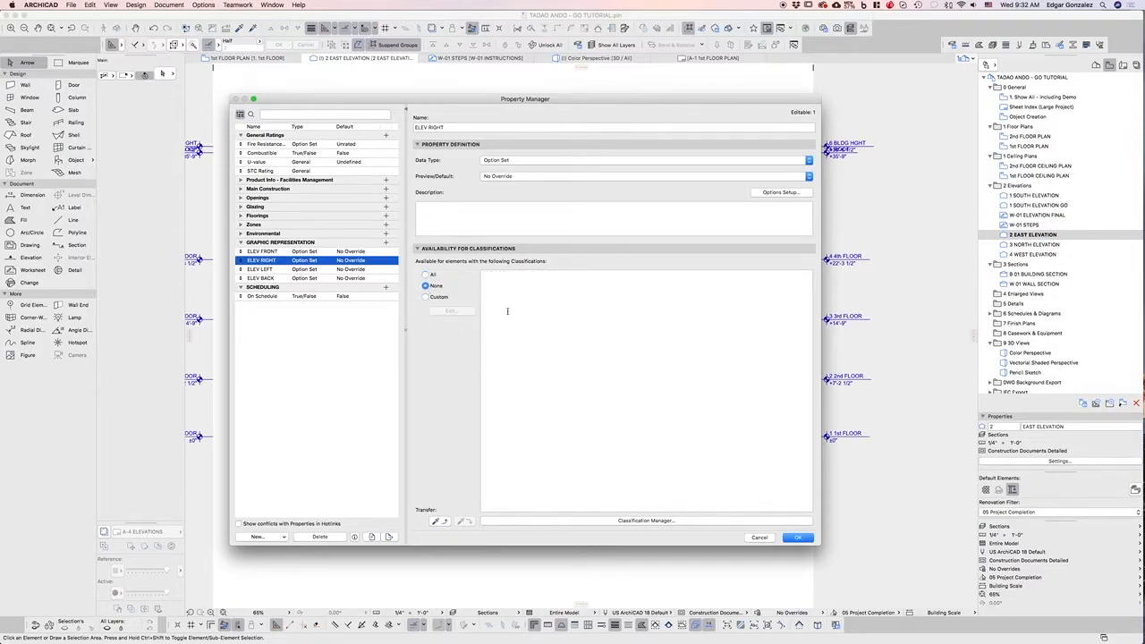
pyautogui.click(799, 537)
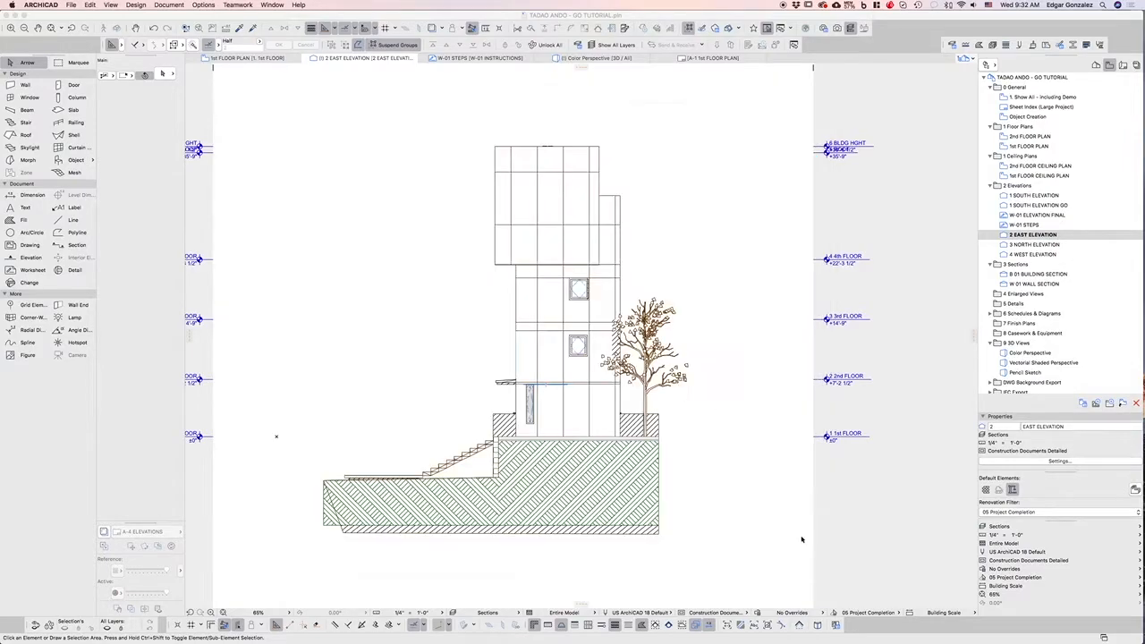
# Inspect the element properties of the upper concrete wall in the east elevation, and deselect the wall.
pyautogui.click(587, 235)
pyautogui.click(162, 509)
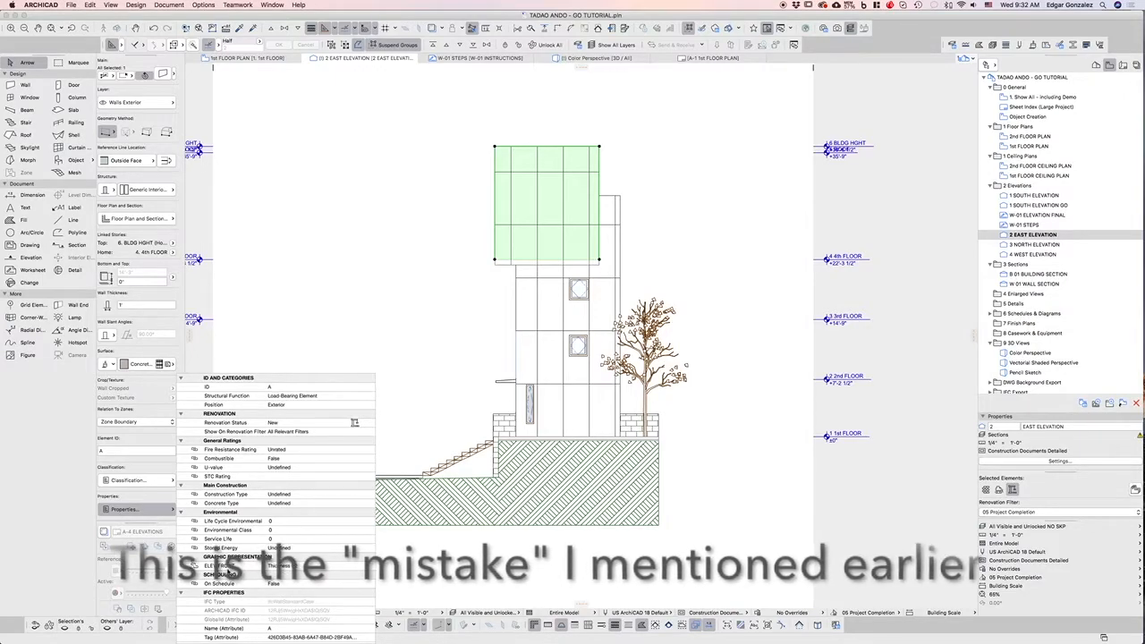
pyautogui.click(285, 133)
# Make the ELEV RIGHT, ELEV LEFT and ELEV BACK properties available for All classifications in the Property Manager.
pyautogui.click(203, 4)
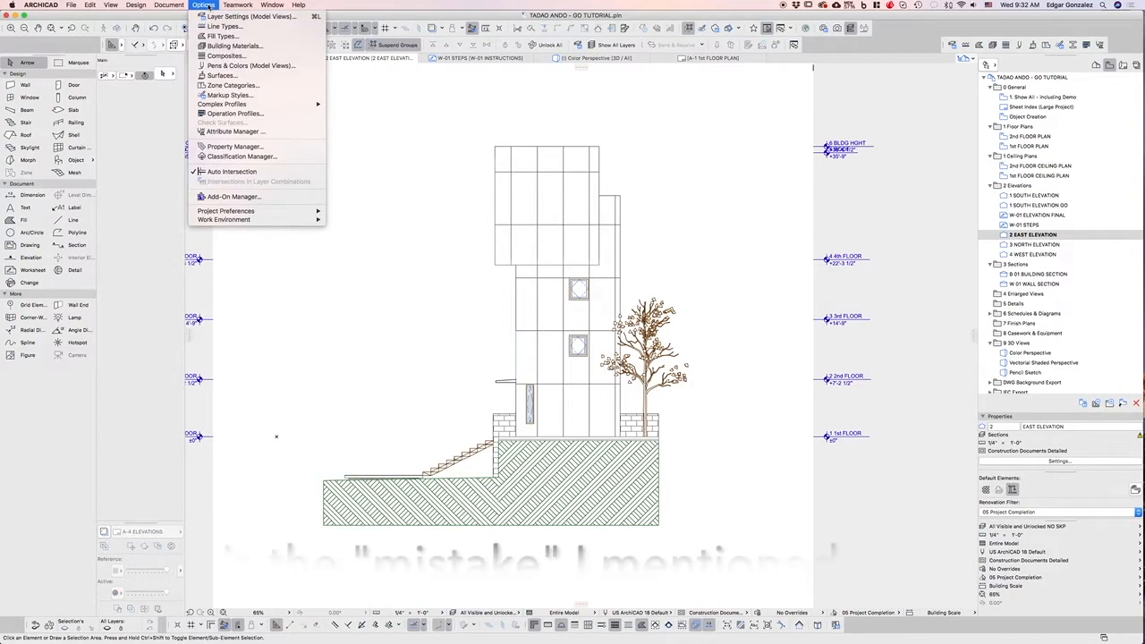
pyautogui.click(234, 147)
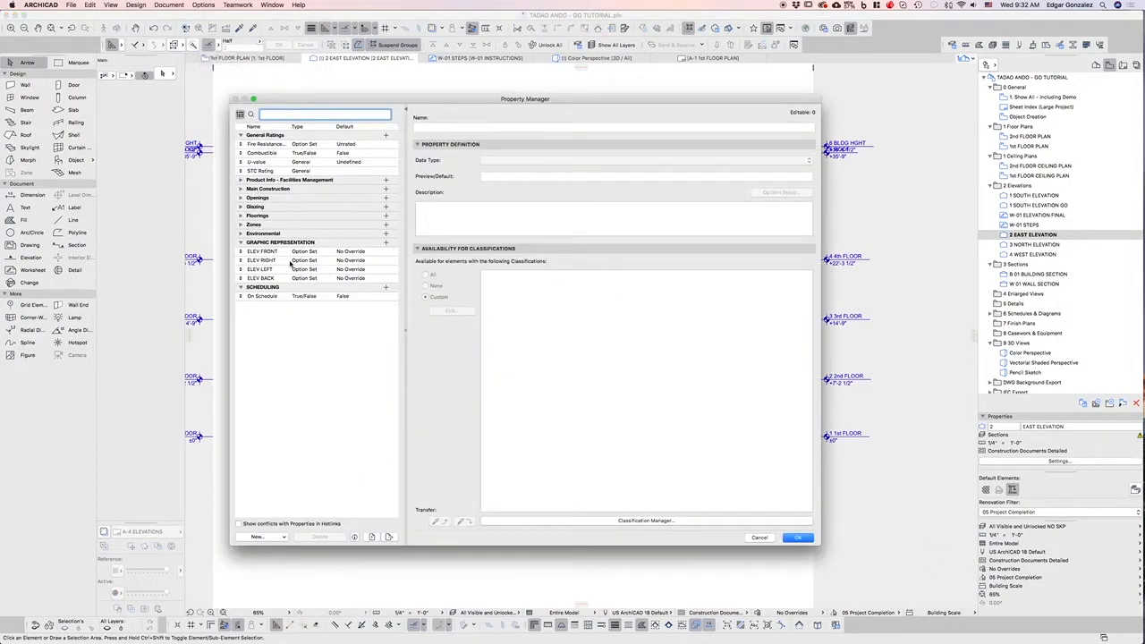
pyautogui.click(322, 261)
pyautogui.click(426, 275)
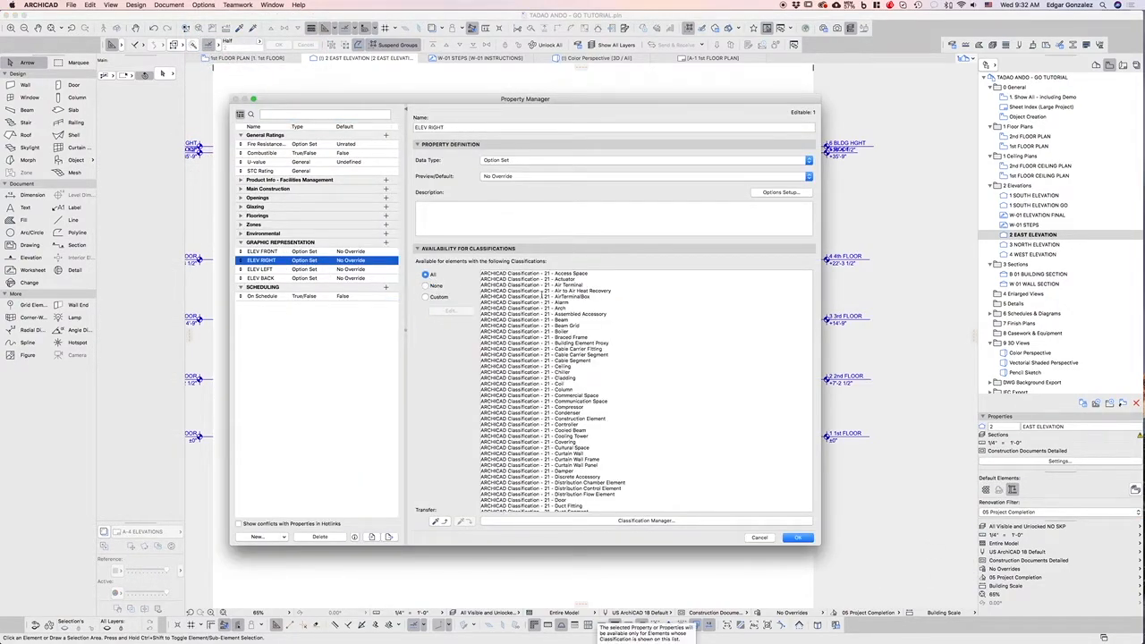
pyautogui.click(304, 269)
pyautogui.click(426, 275)
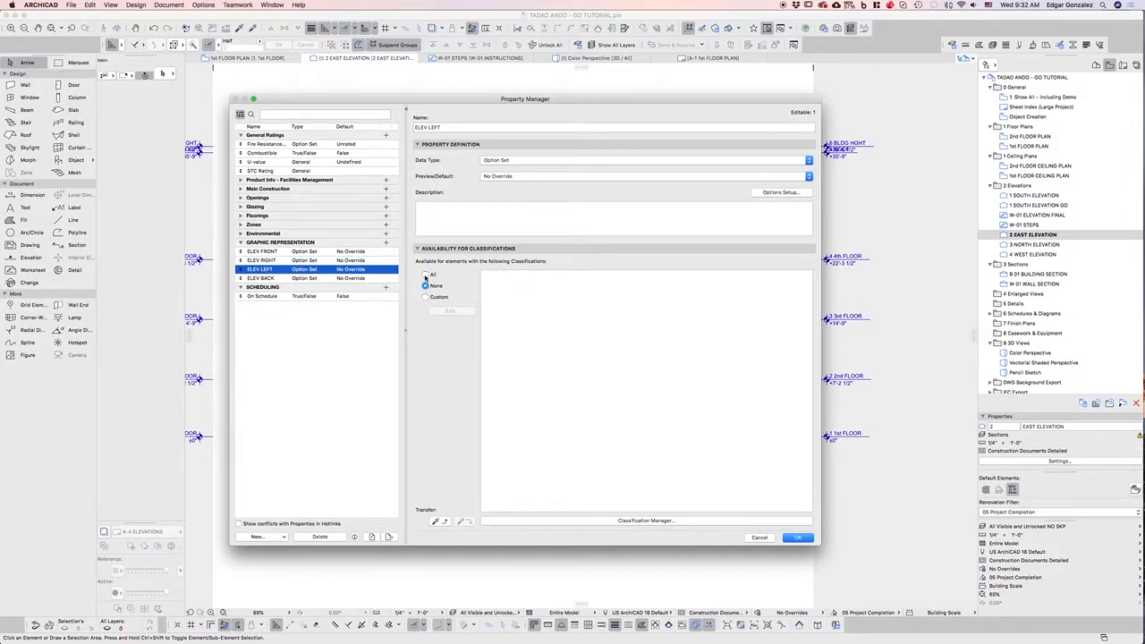
pyautogui.click(362, 278)
pyautogui.click(426, 274)
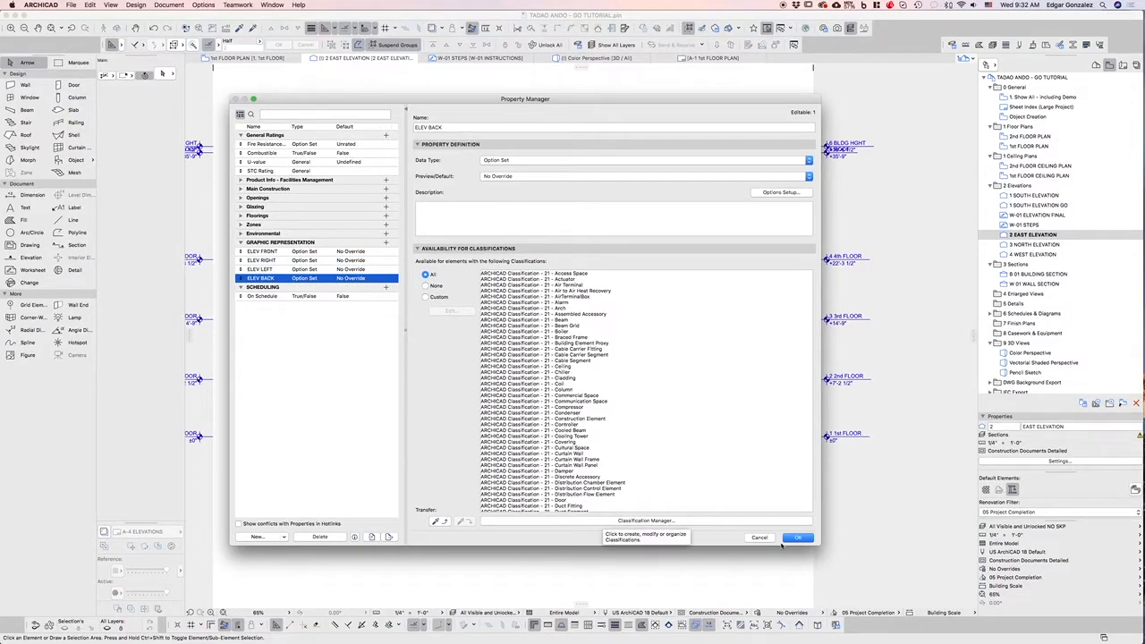
pyautogui.click(793, 537)
# Check the four ELEV properties under GRAPHIC REPRESENTATION for the upper concrete wall in the east elevation.
pyautogui.click(539, 174)
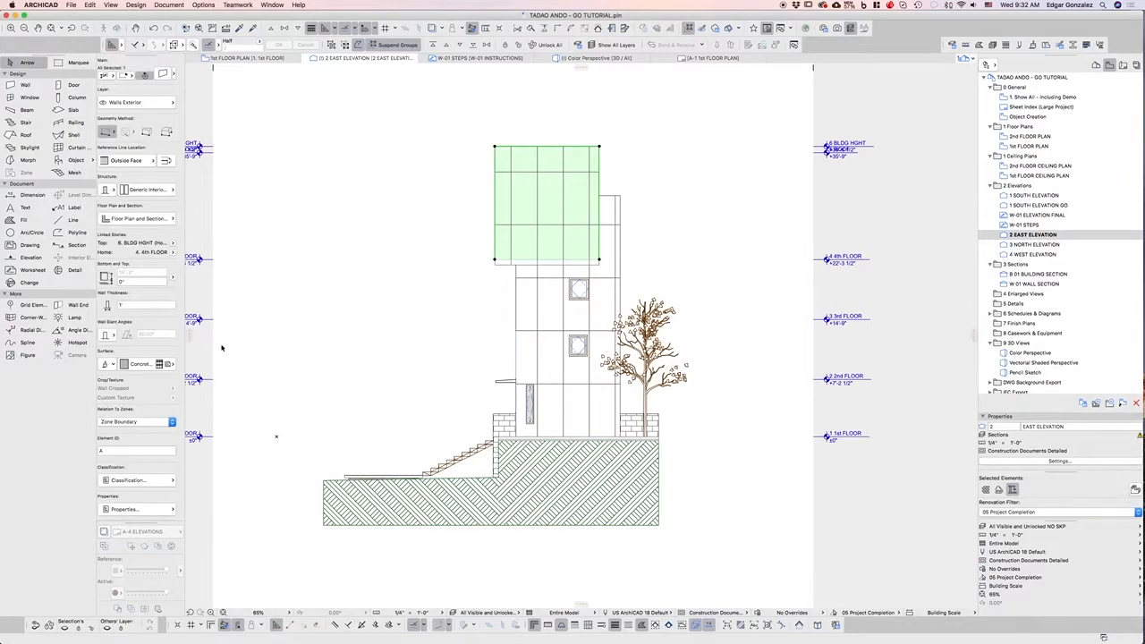
pyautogui.click(173, 510)
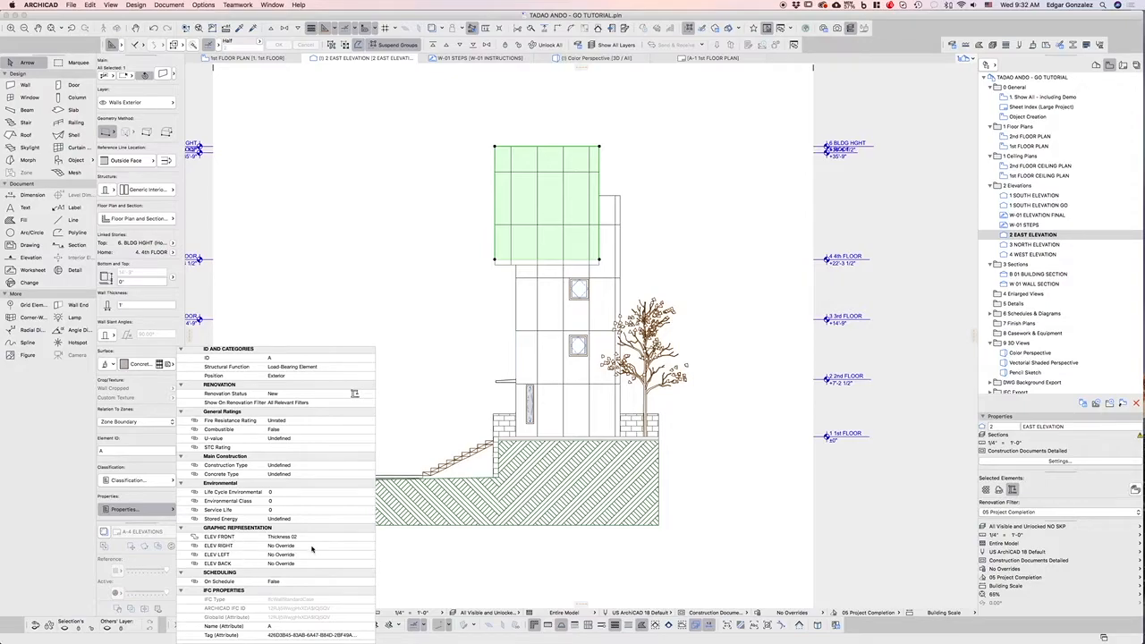
pyautogui.scroll(1, 311, 549)
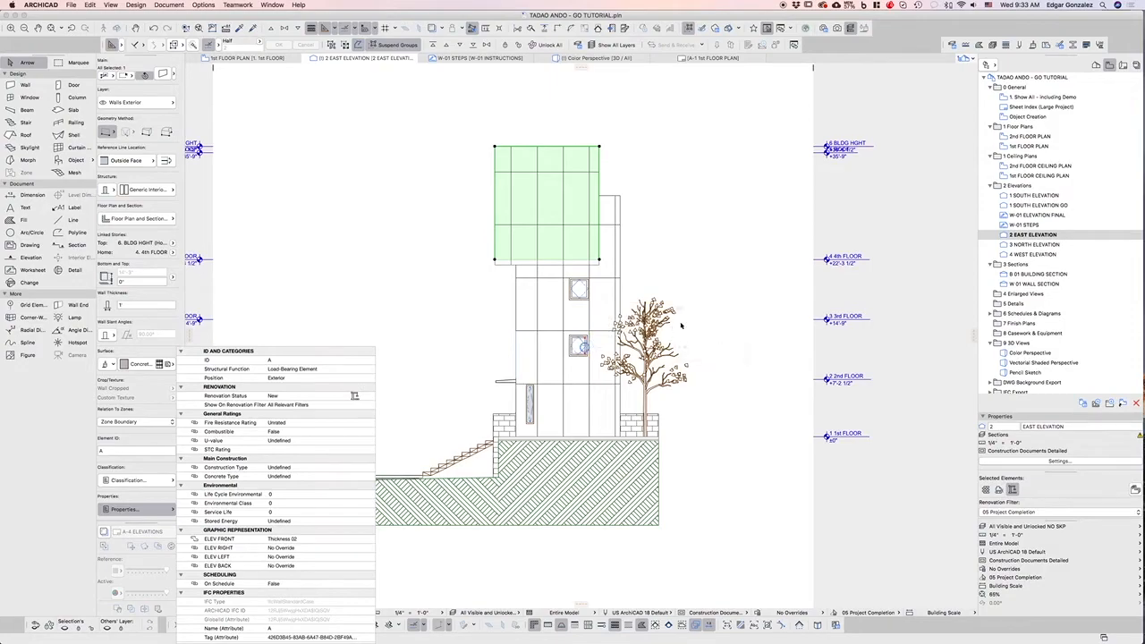
# Set the ELEV RIGHT property of the block wall at the tower's base to Thickness 04.
pyautogui.click(502, 419)
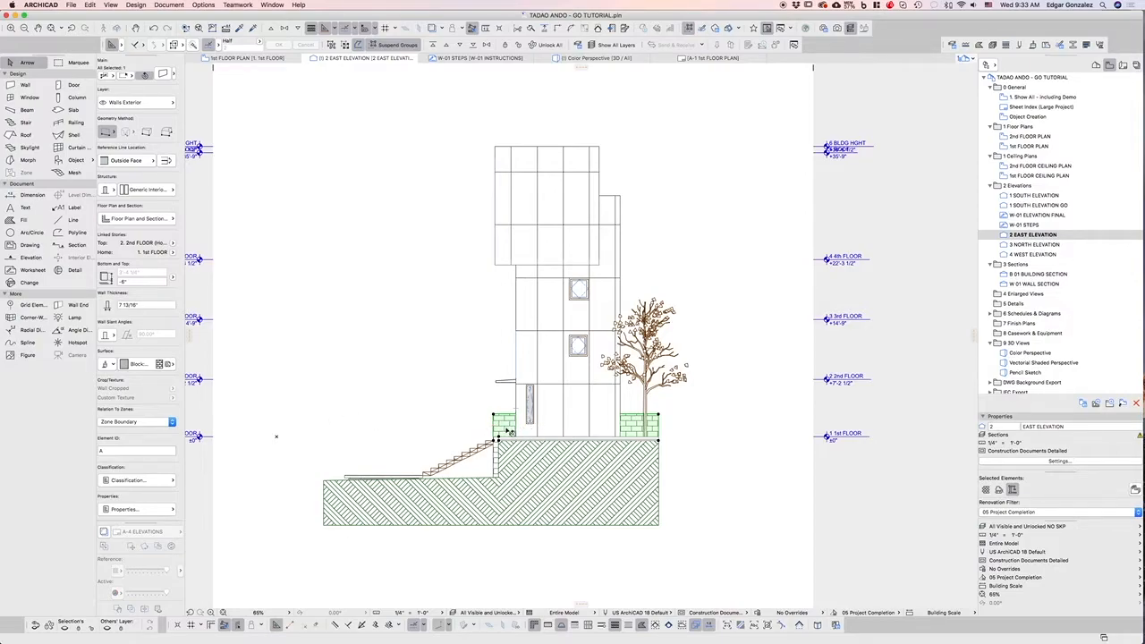
pyautogui.click(169, 510)
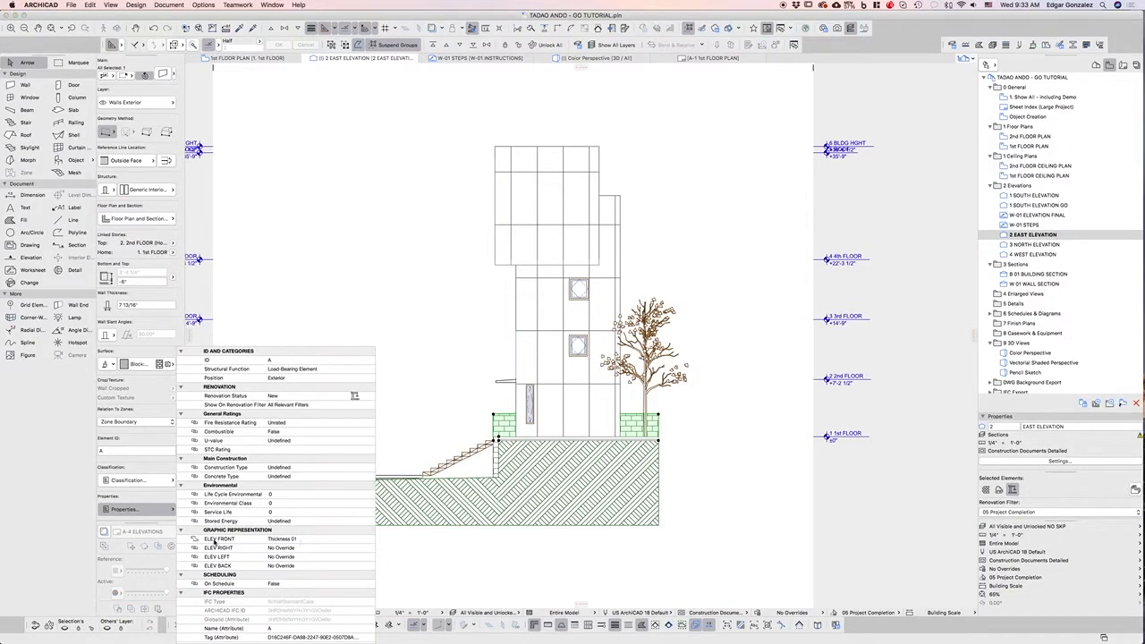
pyautogui.click(288, 547)
pyautogui.click(363, 548)
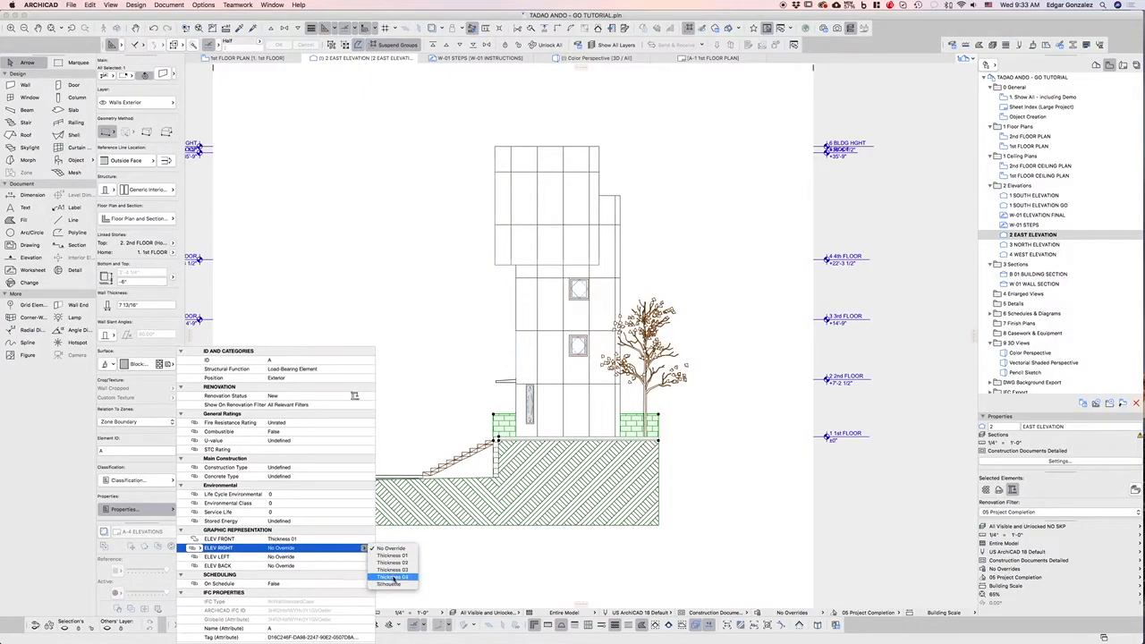
pyautogui.click(394, 576)
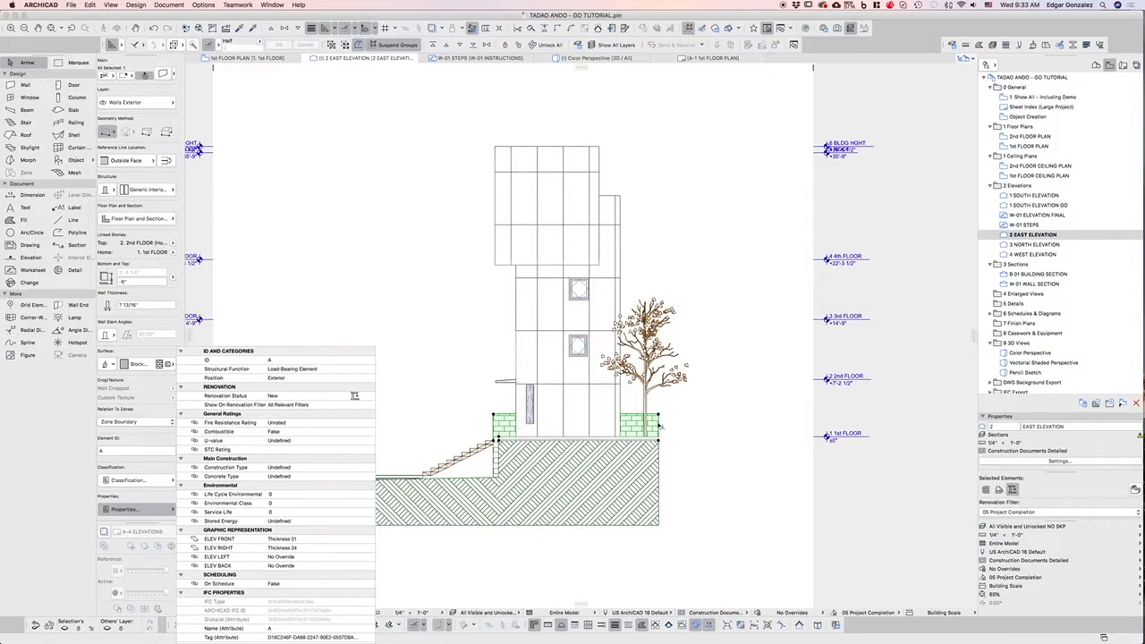
# Set both the ELEV BACK and ELEV LEFT properties of the same block wall to Thickness 01.
pyautogui.click(304, 565)
pyautogui.click(363, 567)
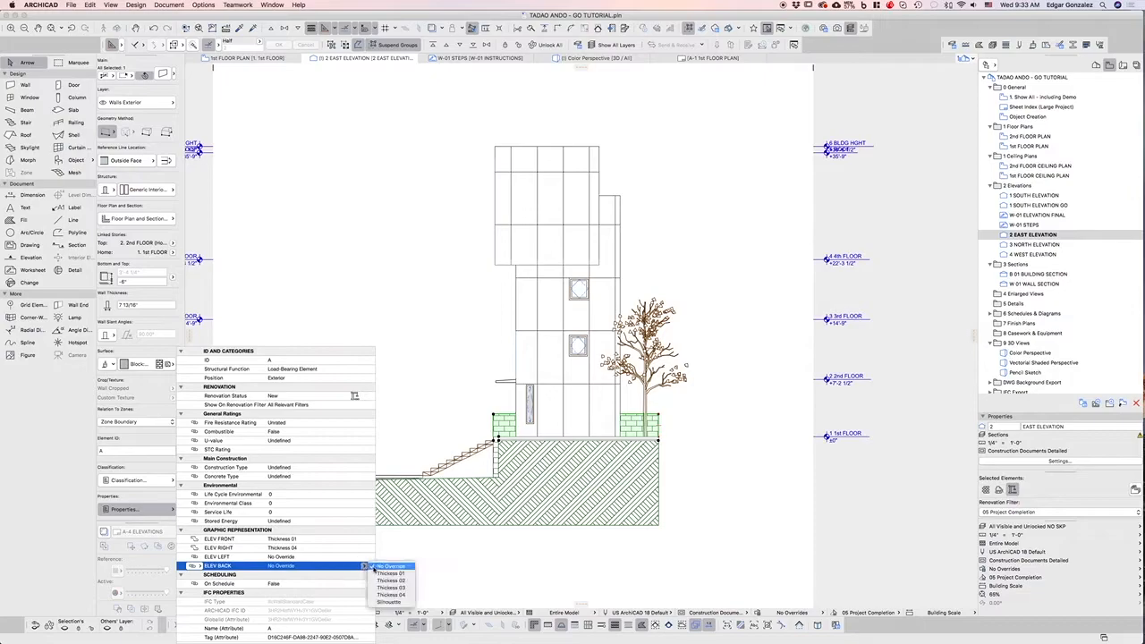
pyautogui.click(391, 573)
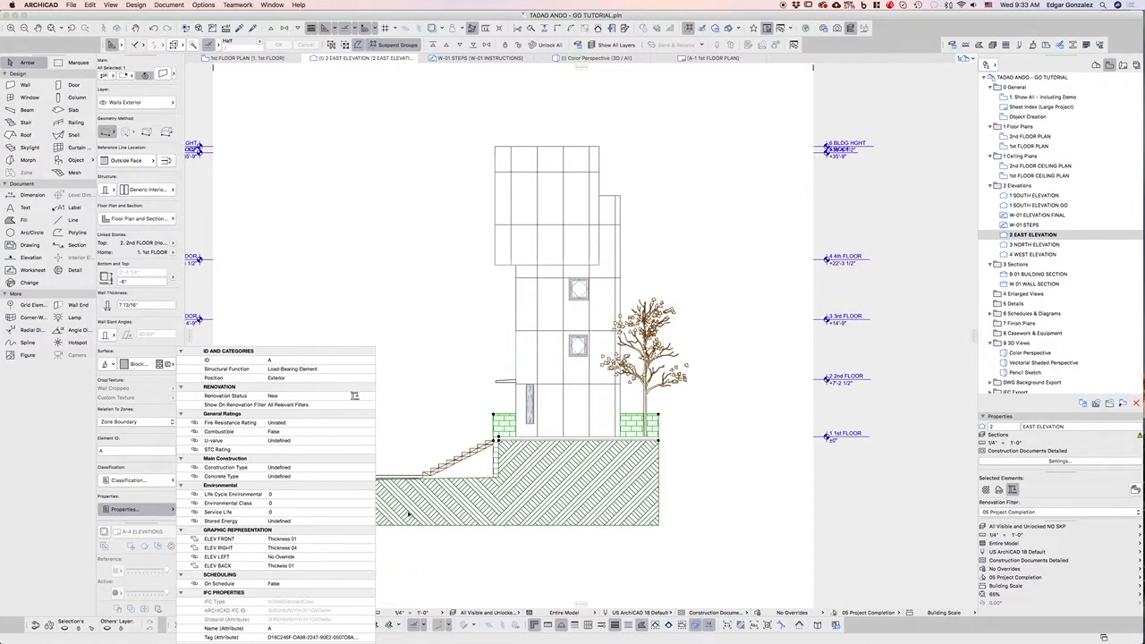
pyautogui.click(308, 556)
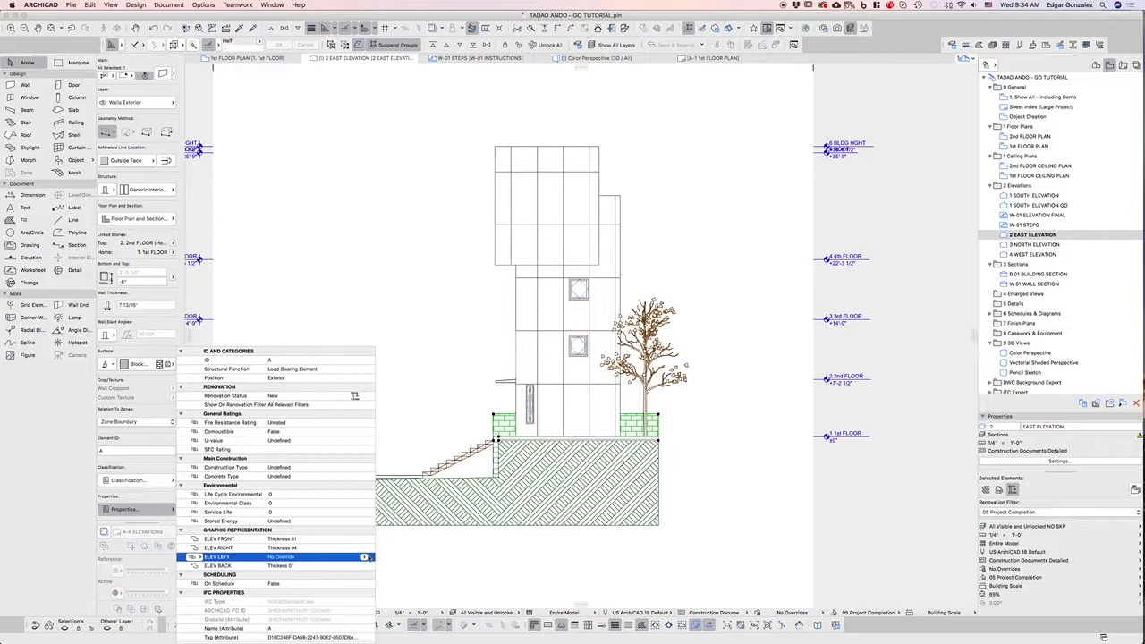
pyautogui.click(369, 556)
pyautogui.click(379, 559)
pyautogui.click(307, 564)
pyautogui.click(307, 555)
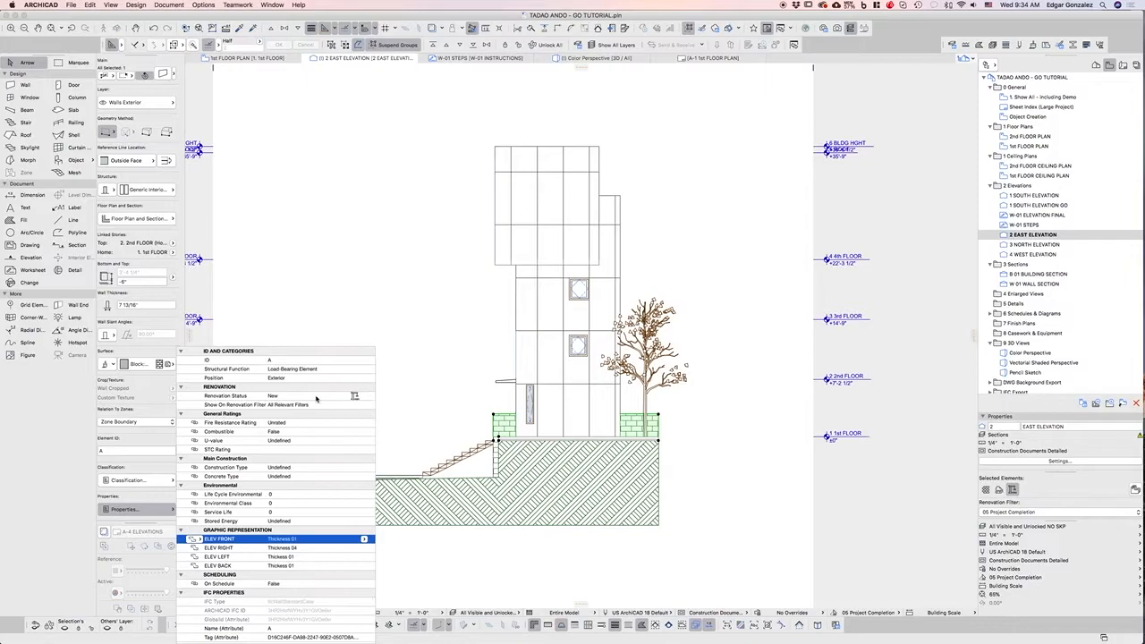
pyautogui.click(319, 268)
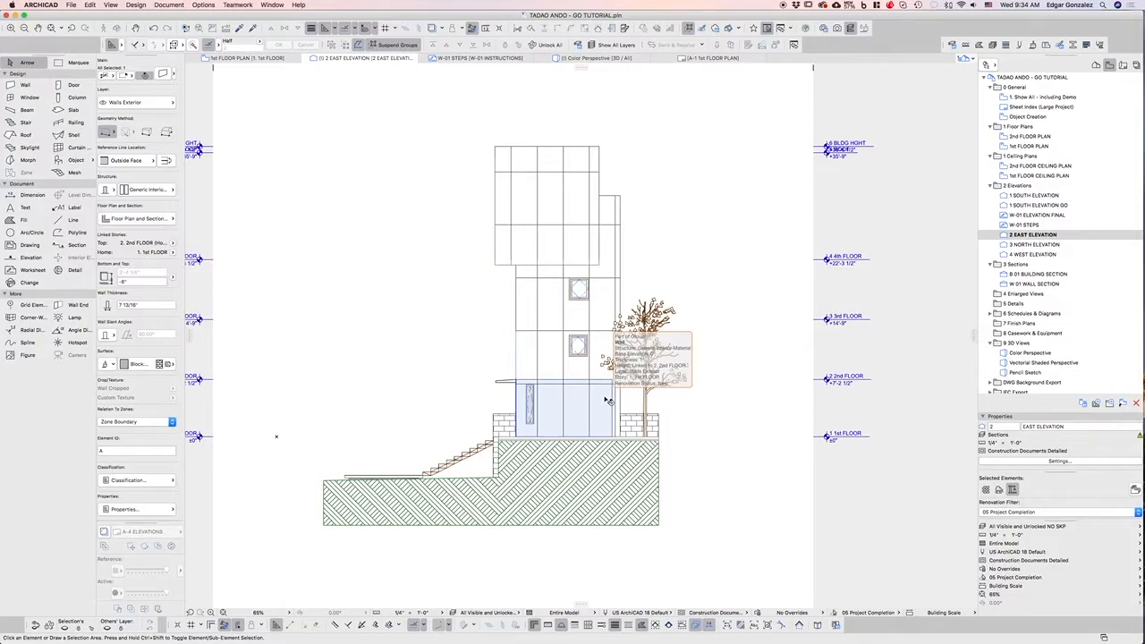
pyautogui.click(555, 185)
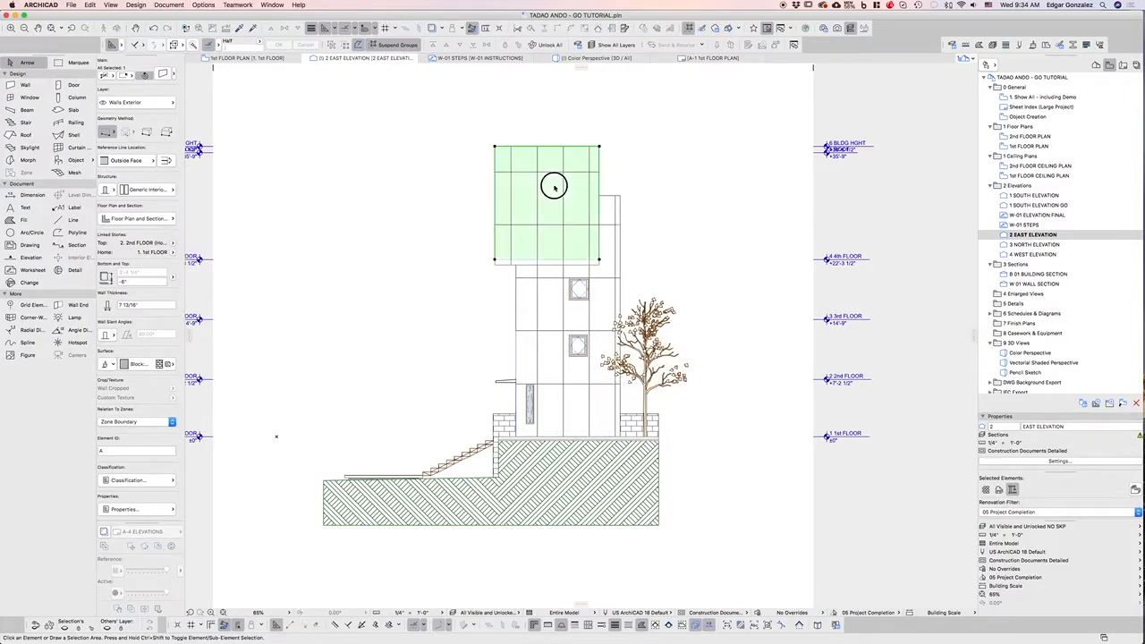
pyautogui.click(687, 261)
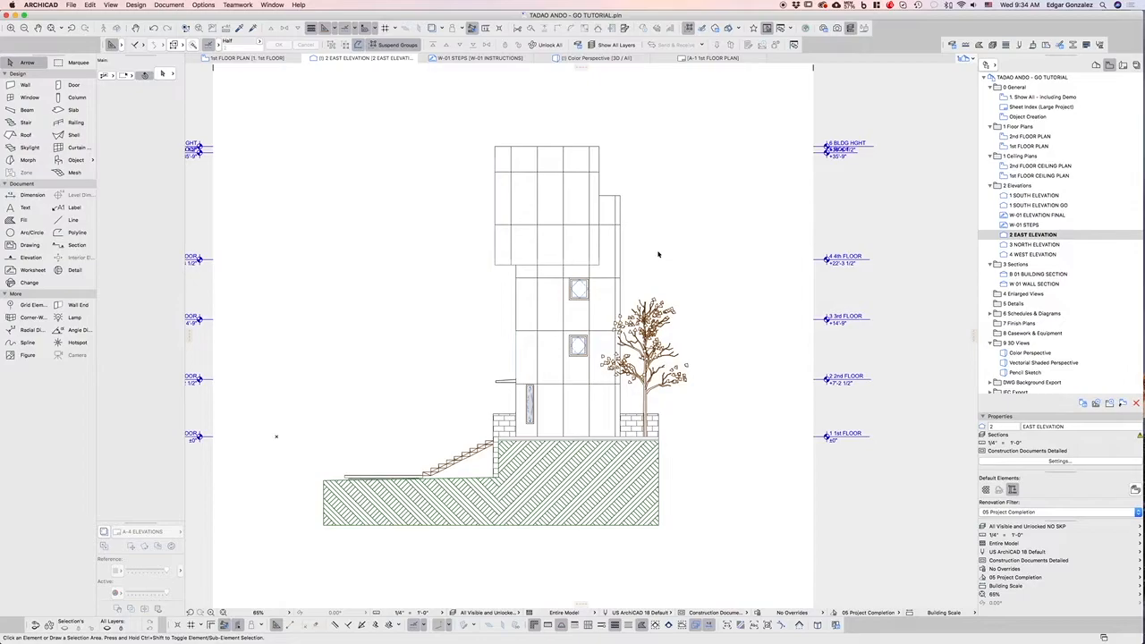
pyautogui.click(590, 464)
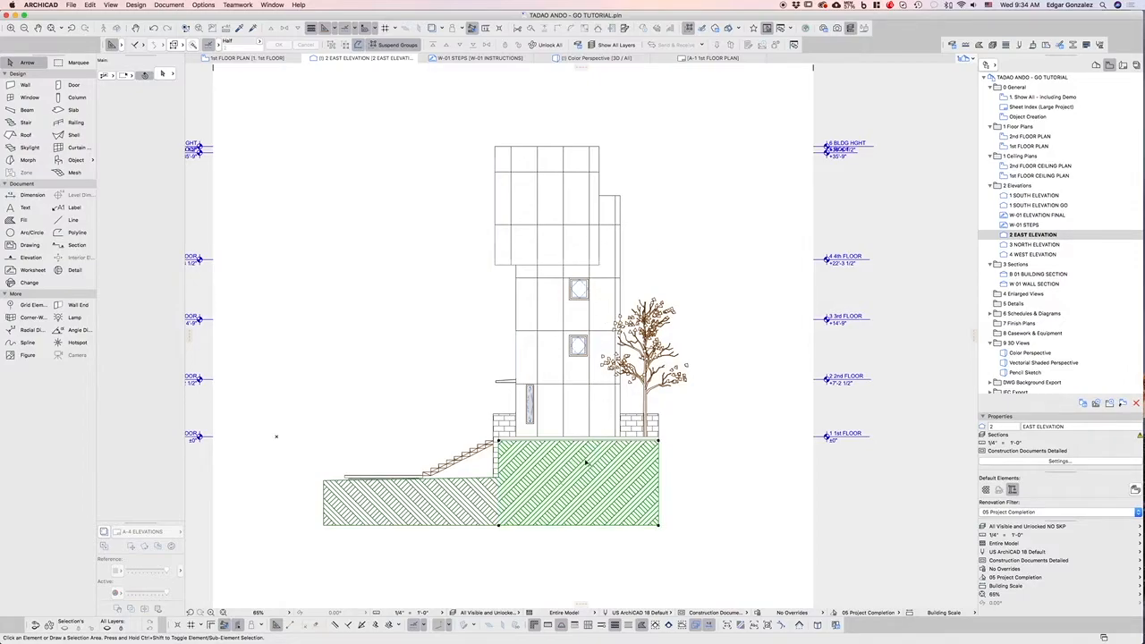
pyautogui.click(383, 272)
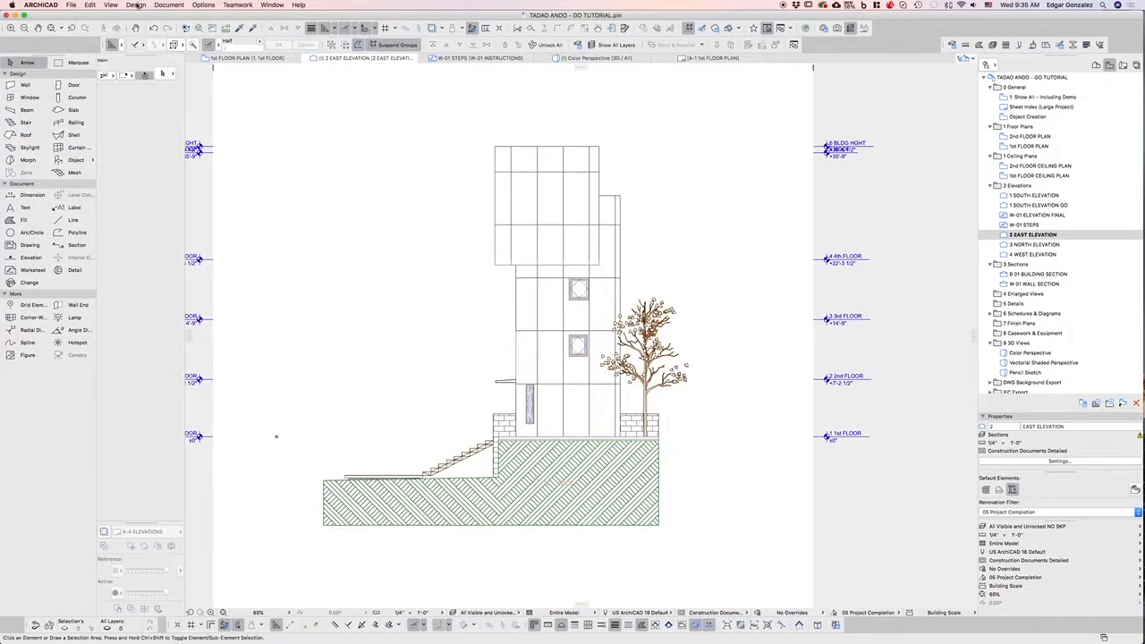
# Rename the RIGHT ELEV graphic override combination as ELEV RIGHT.
pyautogui.click(169, 4)
pyautogui.moveTo(190, 11)
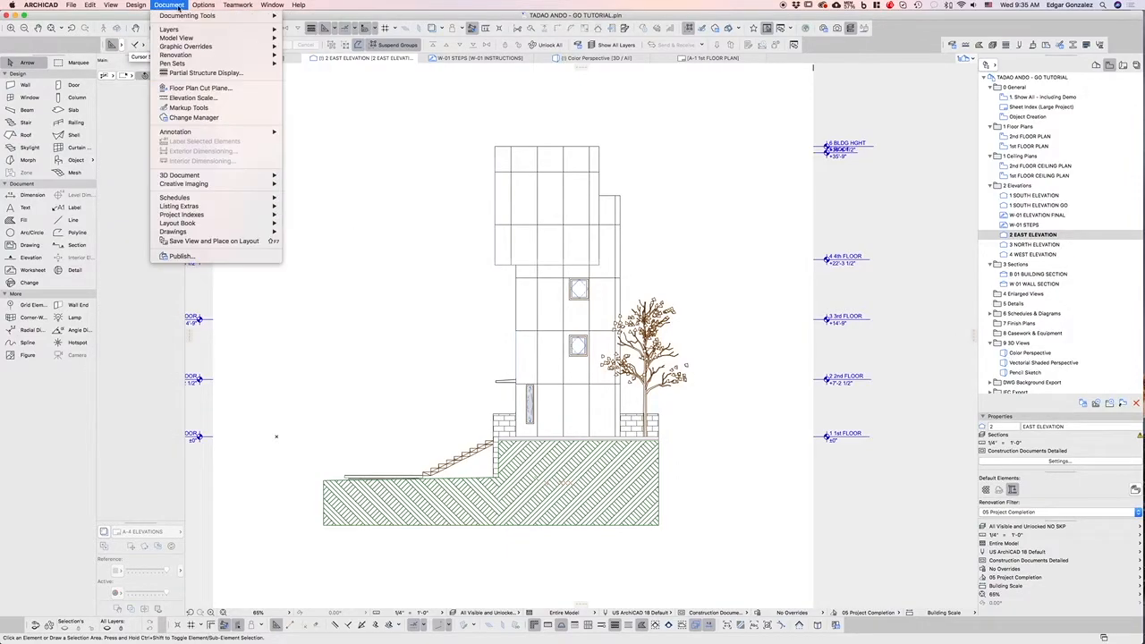
pyautogui.moveTo(179, 46)
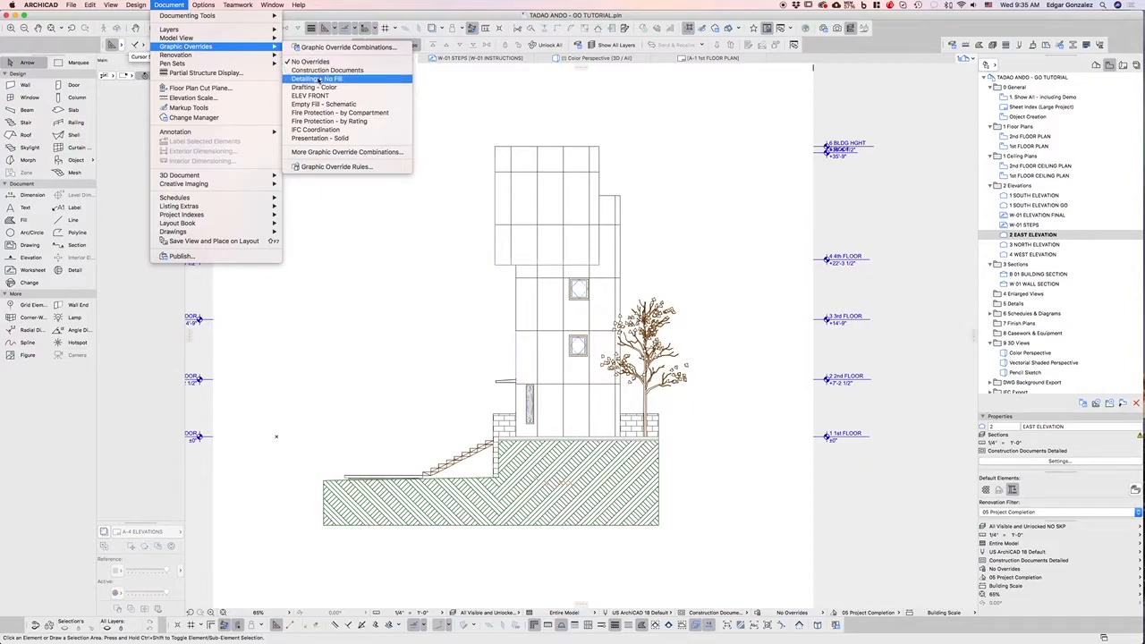
pyautogui.click(337, 51)
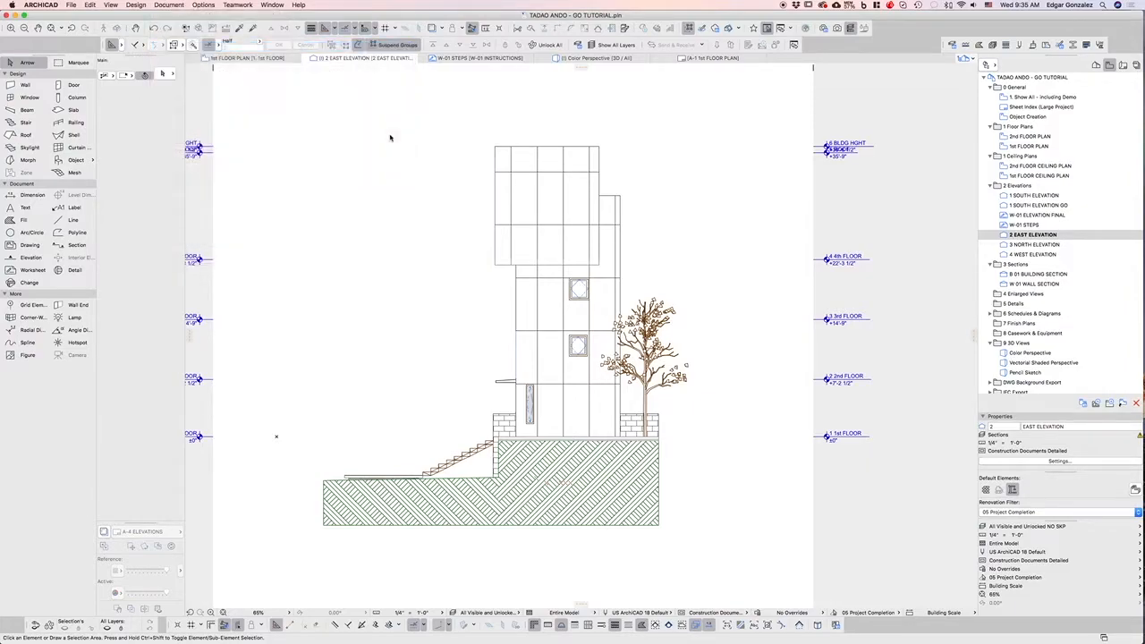
pyautogui.click(228, 237)
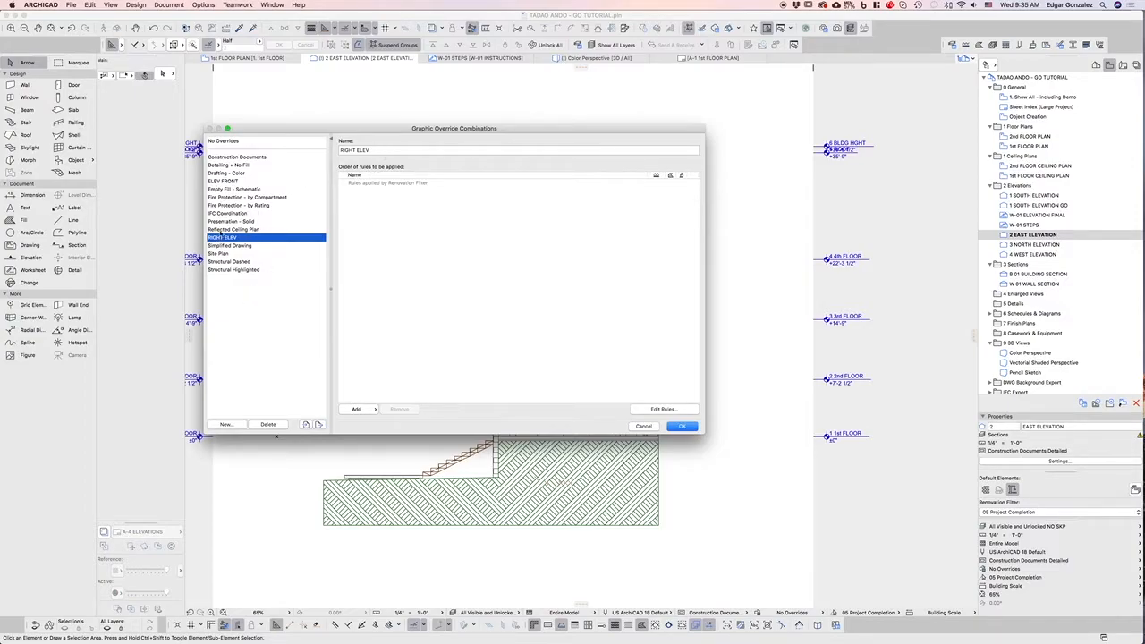
pyautogui.click(357, 150)
pyautogui.moveTo(357, 151); pyautogui.dragTo(316, 148)
pyautogui.press('BackSpace')
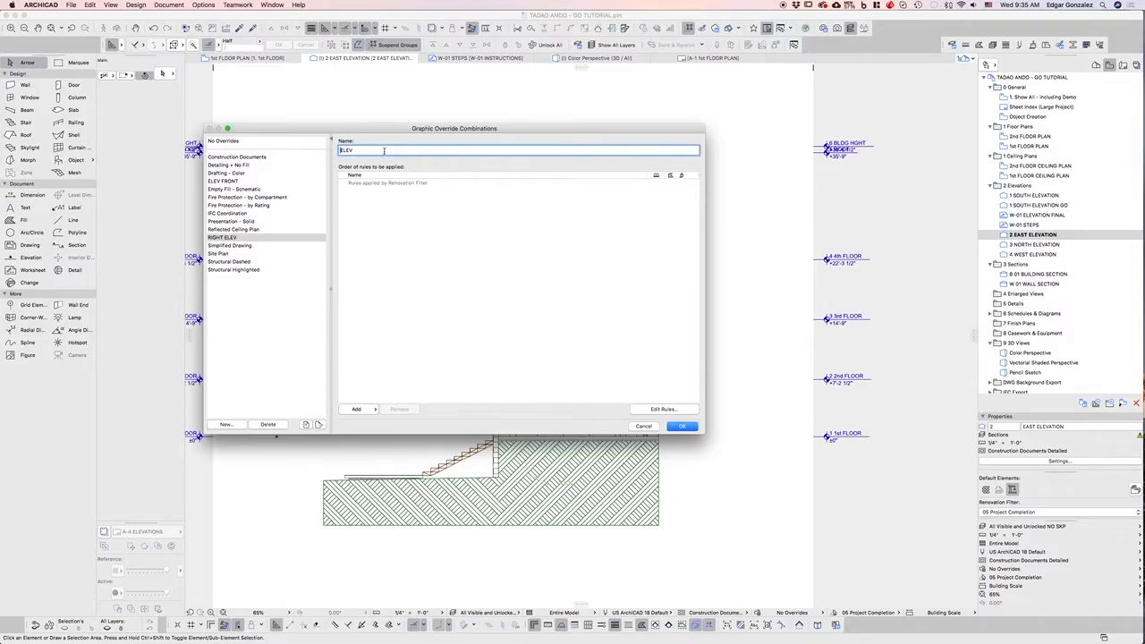
pyautogui.write('RIGHT')
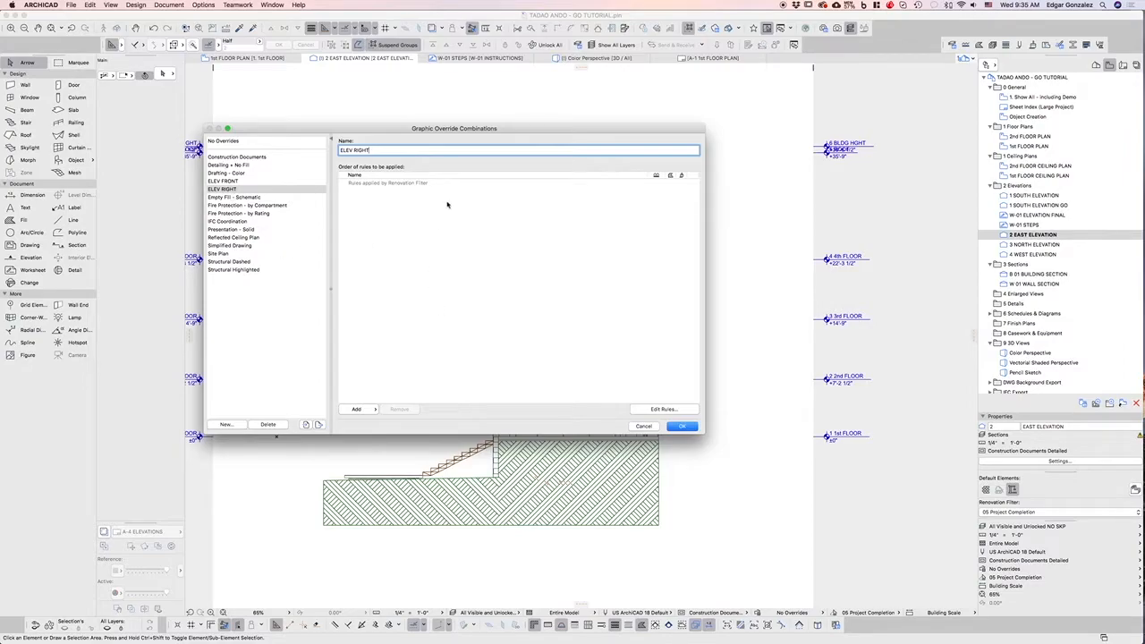
# Add the ELEV RIGHT 01 rule to the ELEV RIGHT graphic override combination.
pyautogui.moveTo(493, 129); pyautogui.dragTo(541, 131)
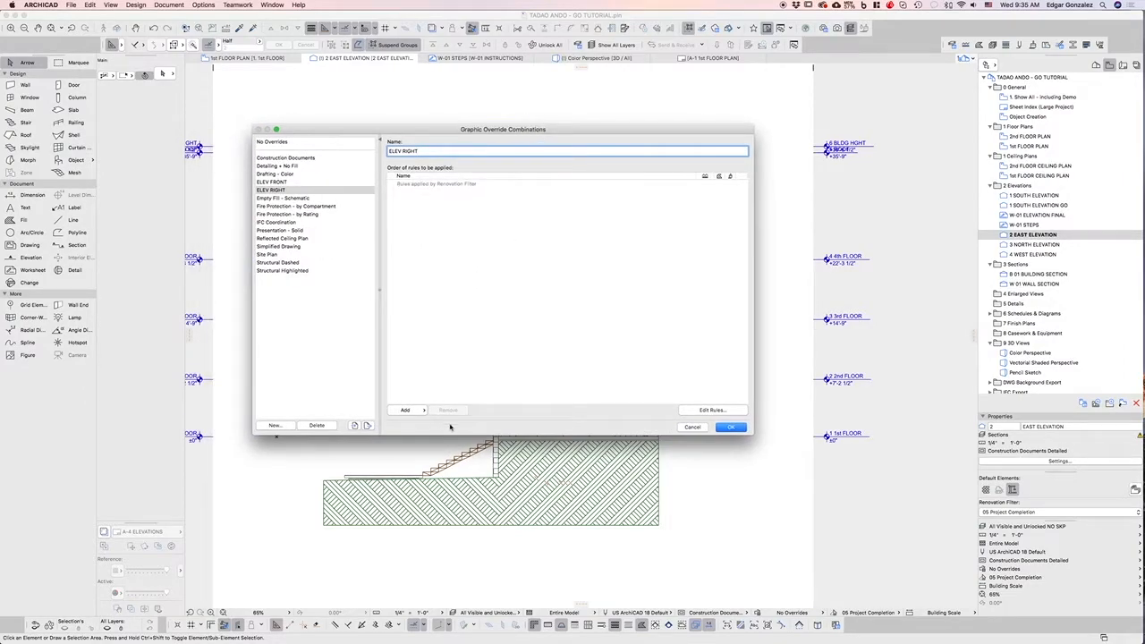
pyautogui.click(272, 181)
pyautogui.click(272, 189)
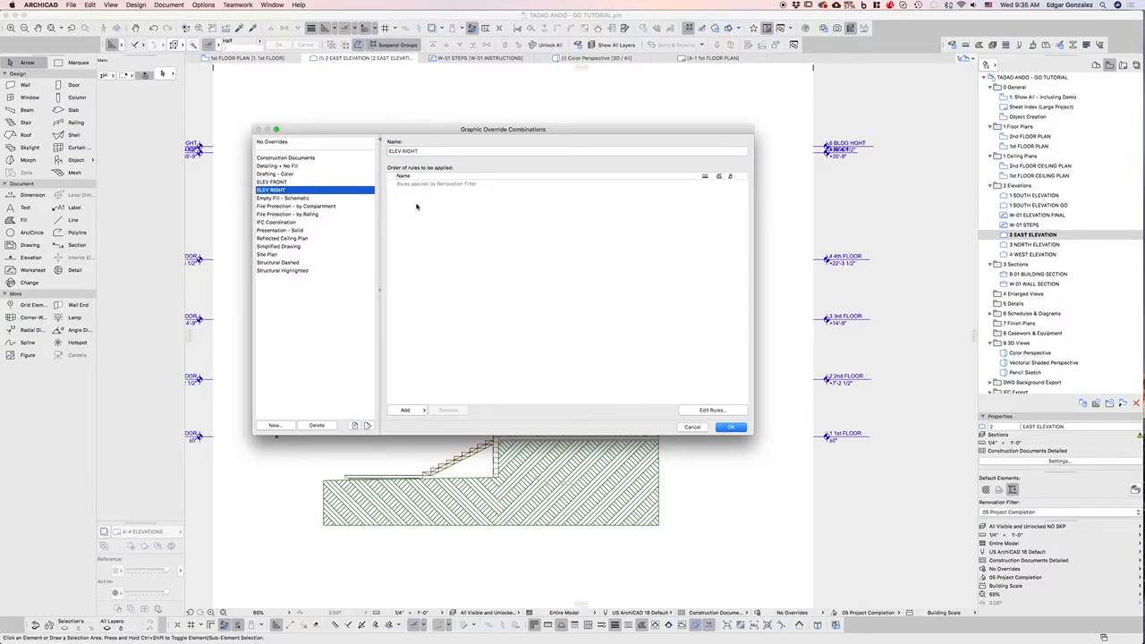
pyautogui.click(414, 410)
pyautogui.scroll(-3, 488, 493)
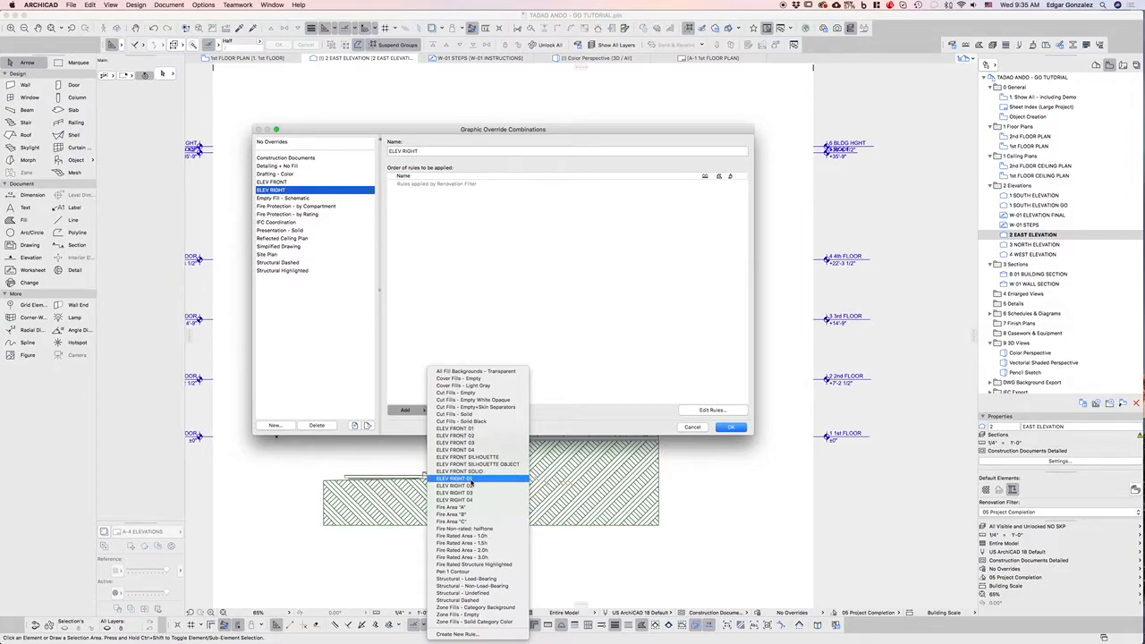
pyautogui.click(470, 479)
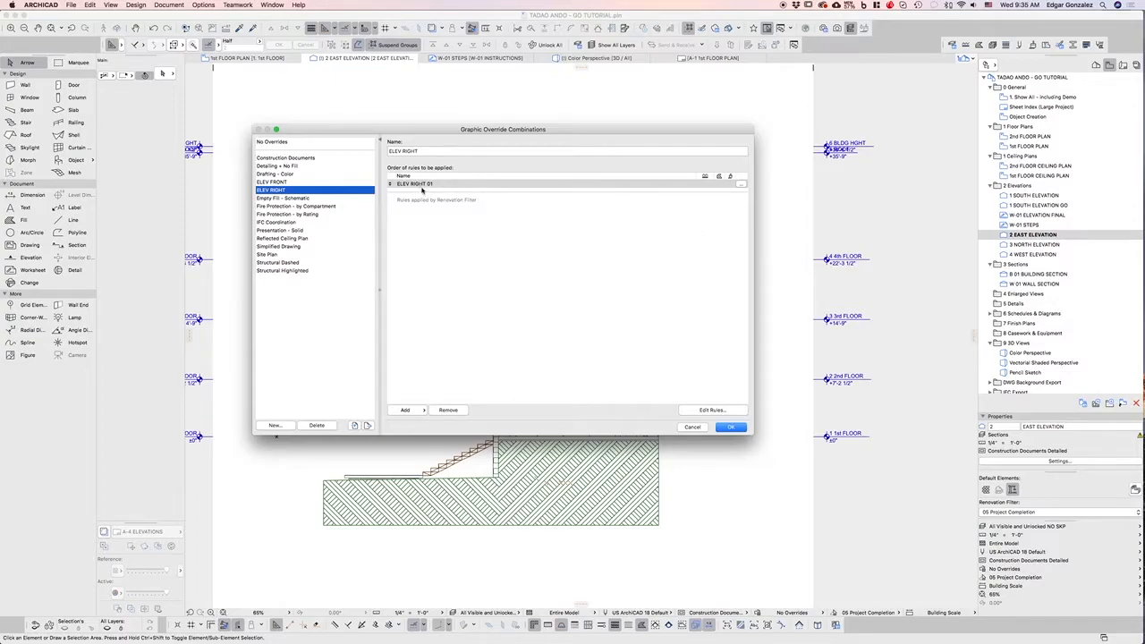
# Add the ELEV RIGHT property from the GRAPHIC REPRESENTATION group as a criterion of the ELEV RIGHT 01 rule.
pyautogui.click(739, 186)
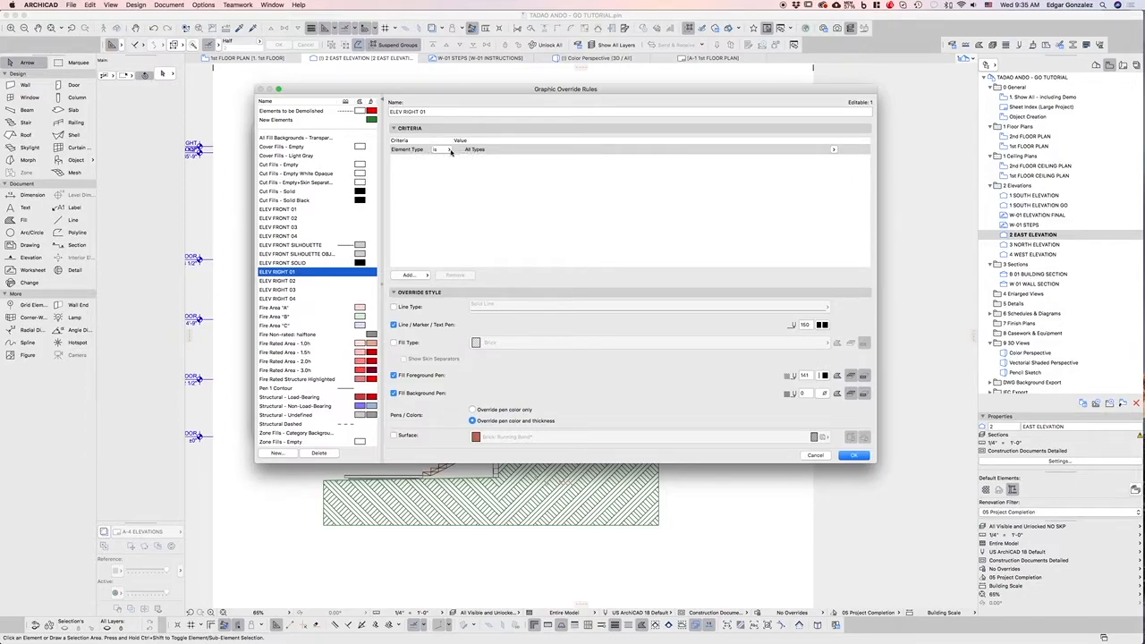
pyautogui.click(407, 275)
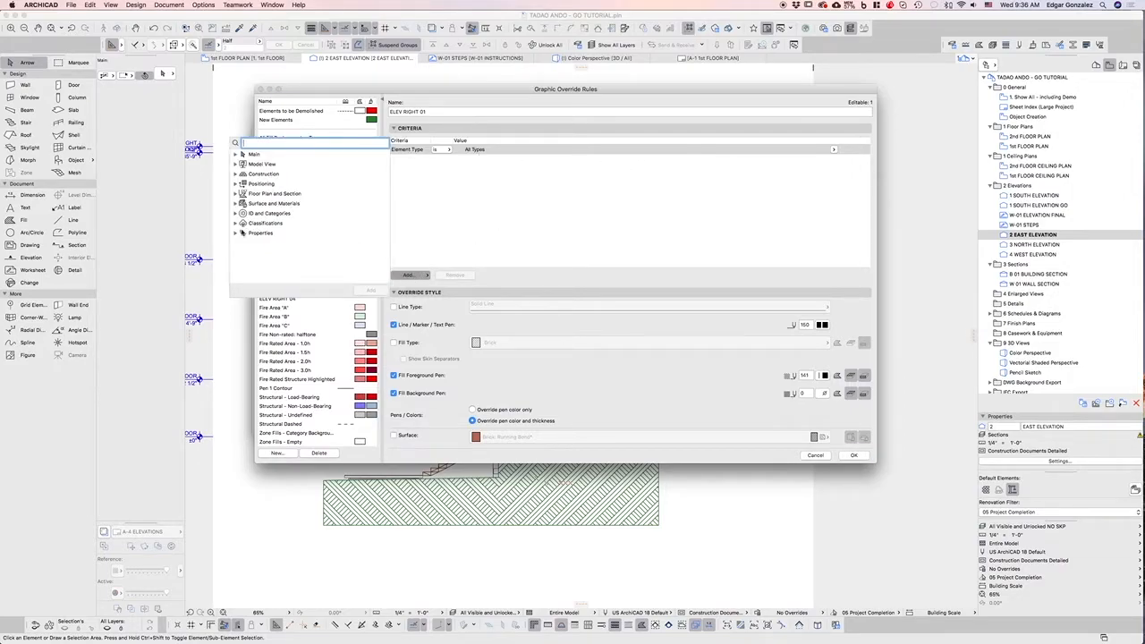
pyautogui.click(236, 233)
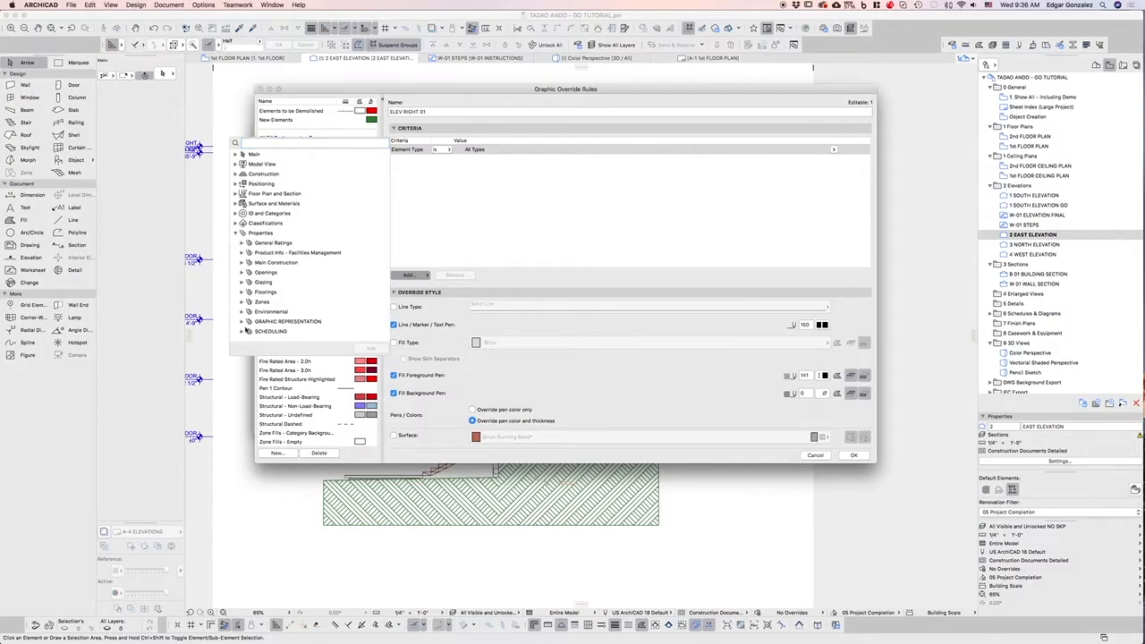
pyautogui.click(241, 321)
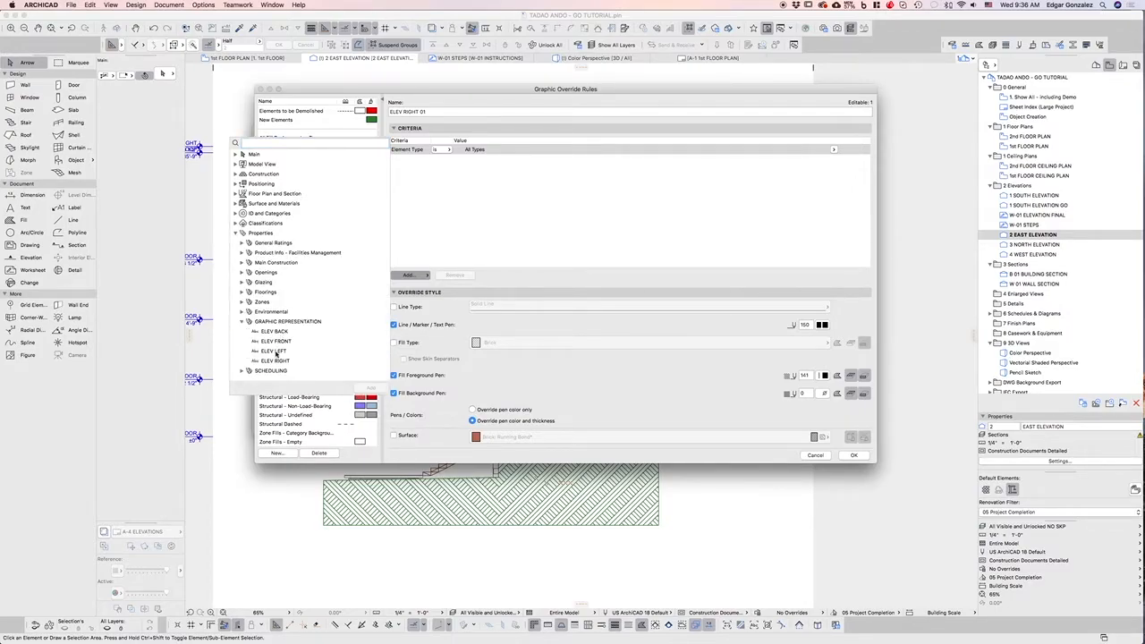
pyautogui.click(275, 352)
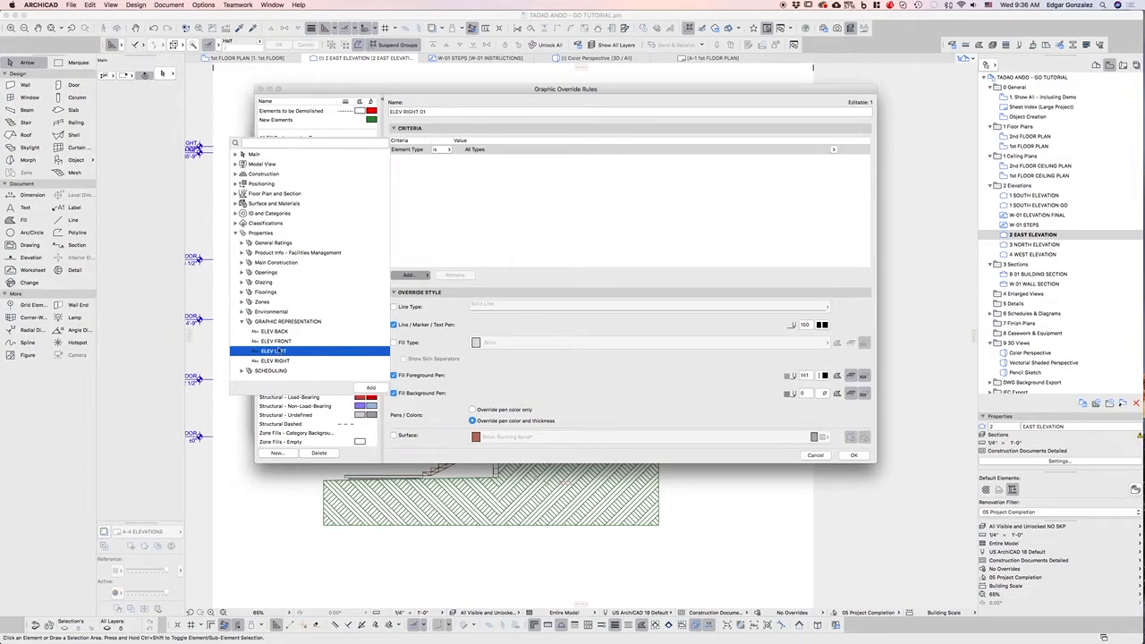
pyautogui.click(286, 361)
pyautogui.click(369, 387)
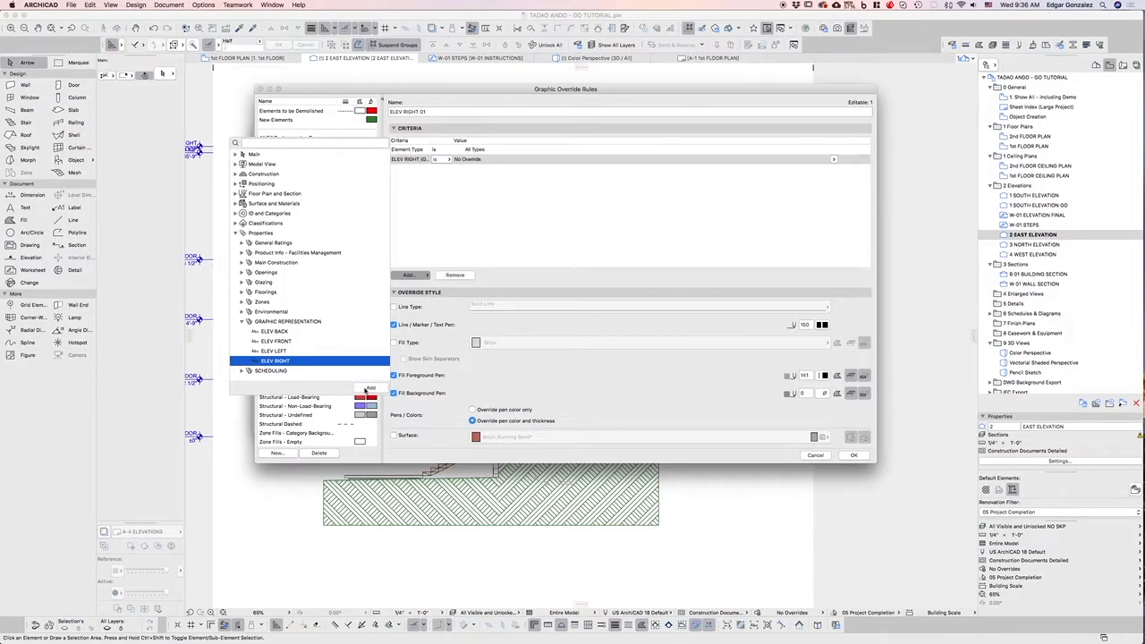
pyautogui.click(432, 218)
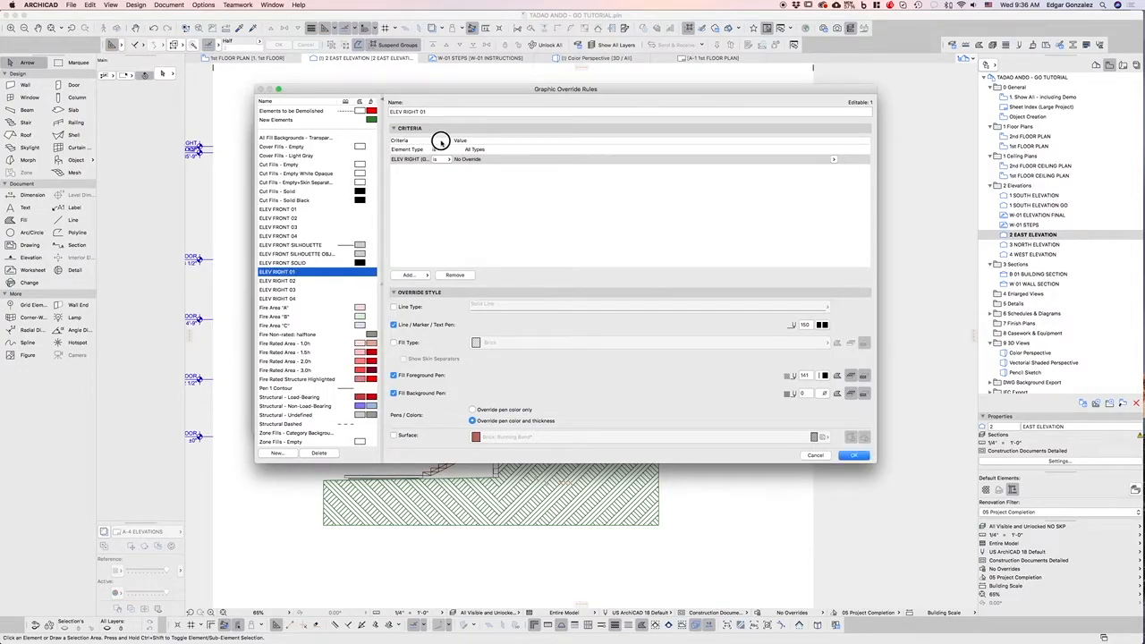
# Widen the criteria name column and set the ELEV RIGHT criterion of the ELEV RIGHT 01 rule to Thickness 01.
pyautogui.moveTo(447, 140); pyautogui.dragTo(500, 143)
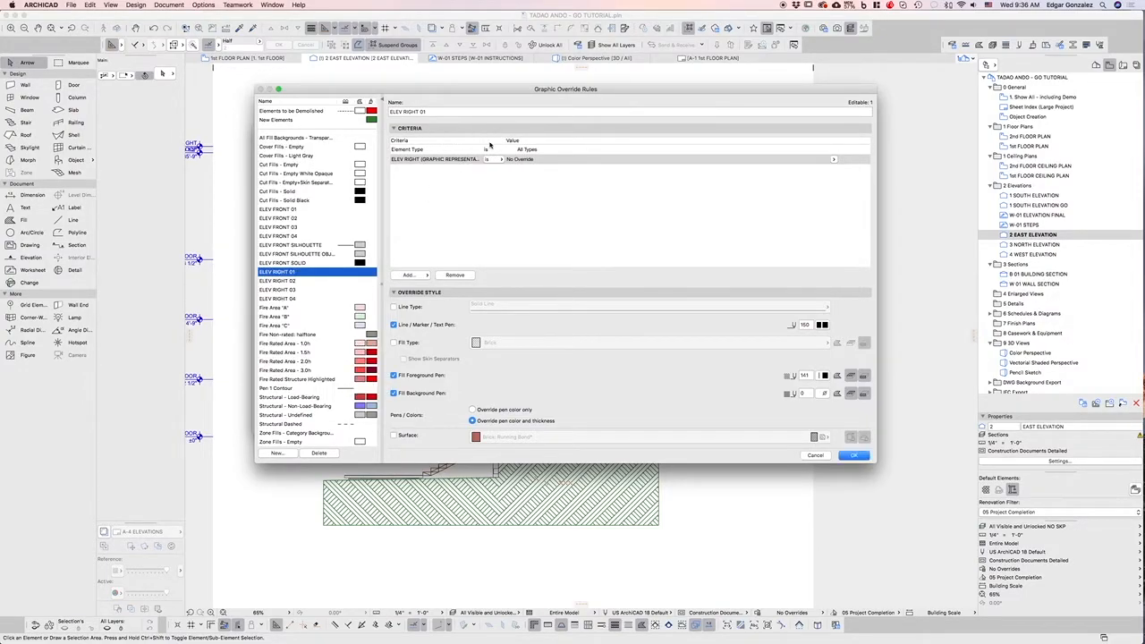
pyautogui.click(833, 159)
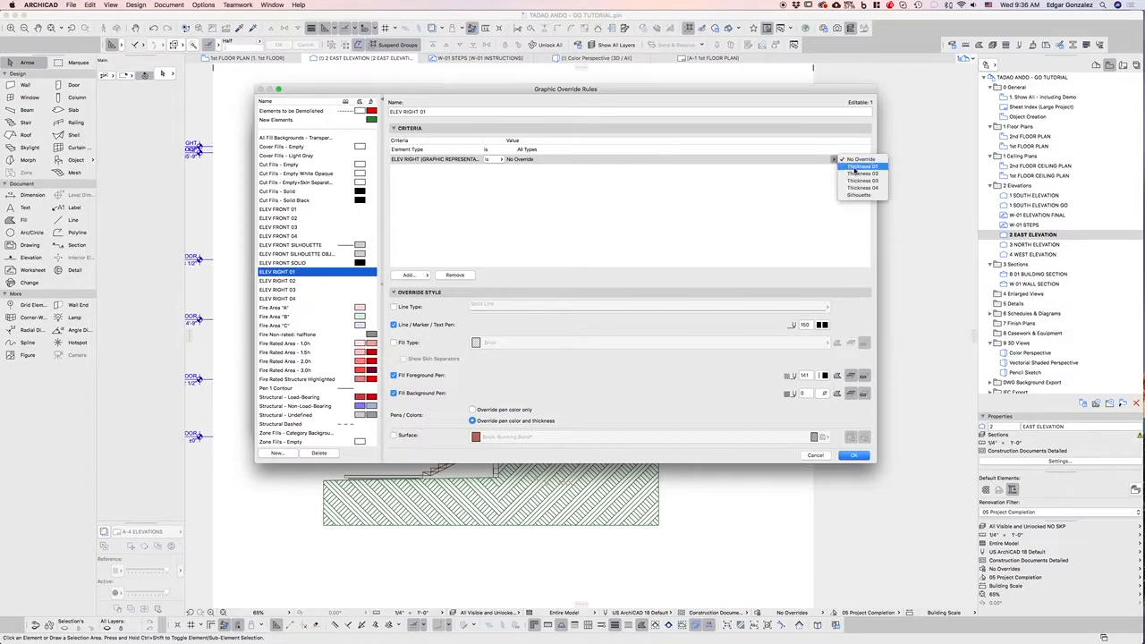
pyautogui.click(855, 169)
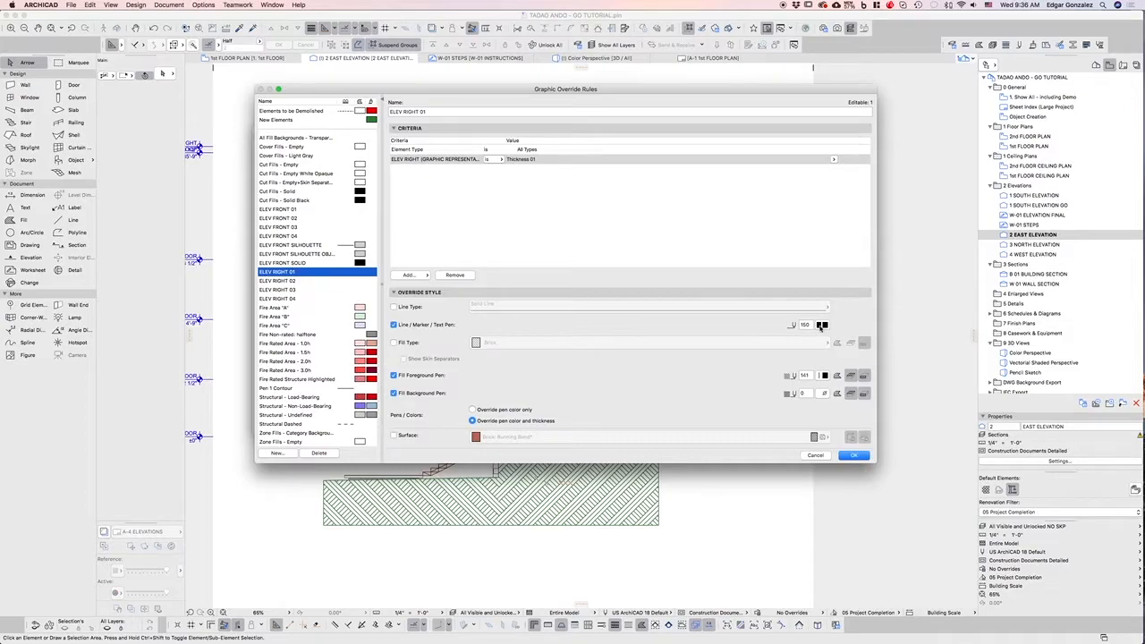
# Check the line, fill foreground and fill background pens assigned in the ELEV RIGHT 01 rule's override style.
pyautogui.click(822, 325)
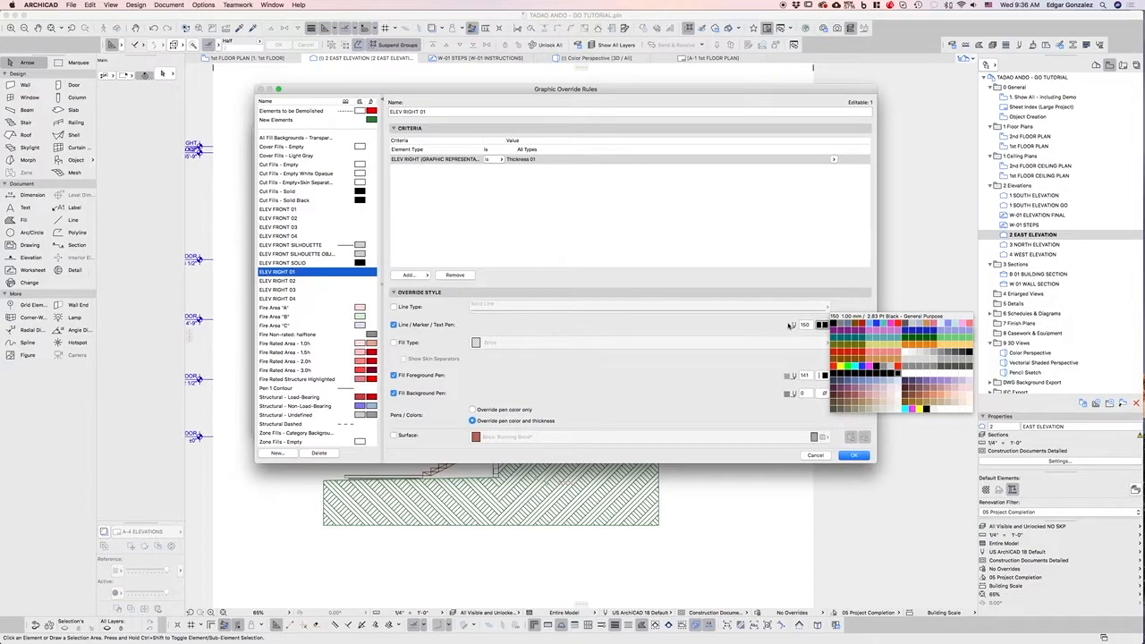
pyautogui.click(776, 349)
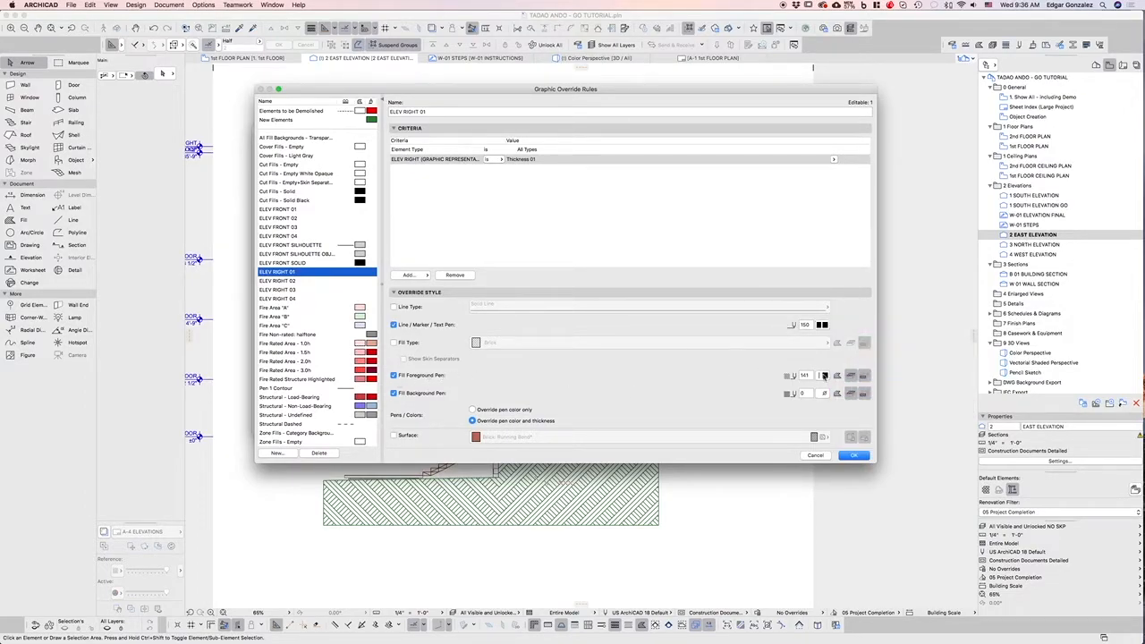
pyautogui.click(824, 376)
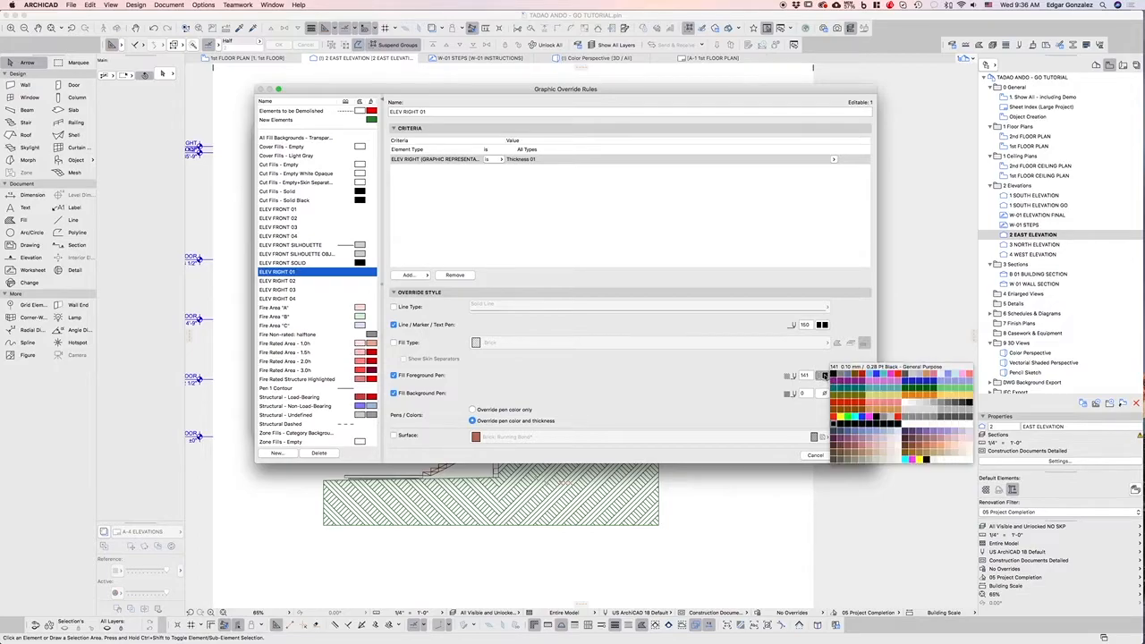
pyautogui.click(770, 383)
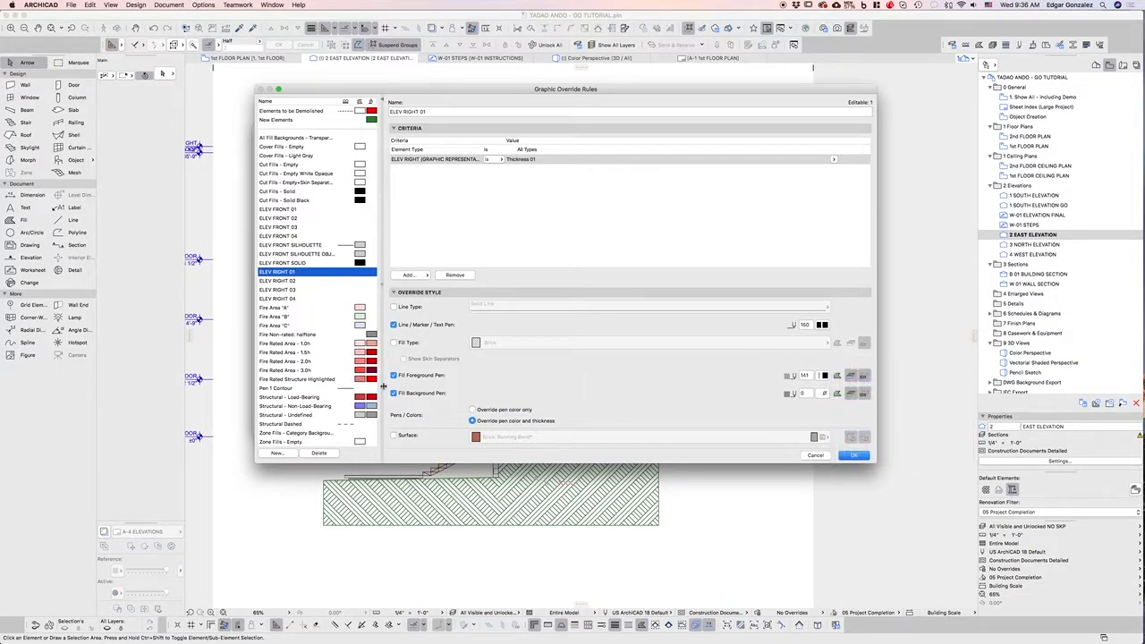
pyautogui.click(824, 395)
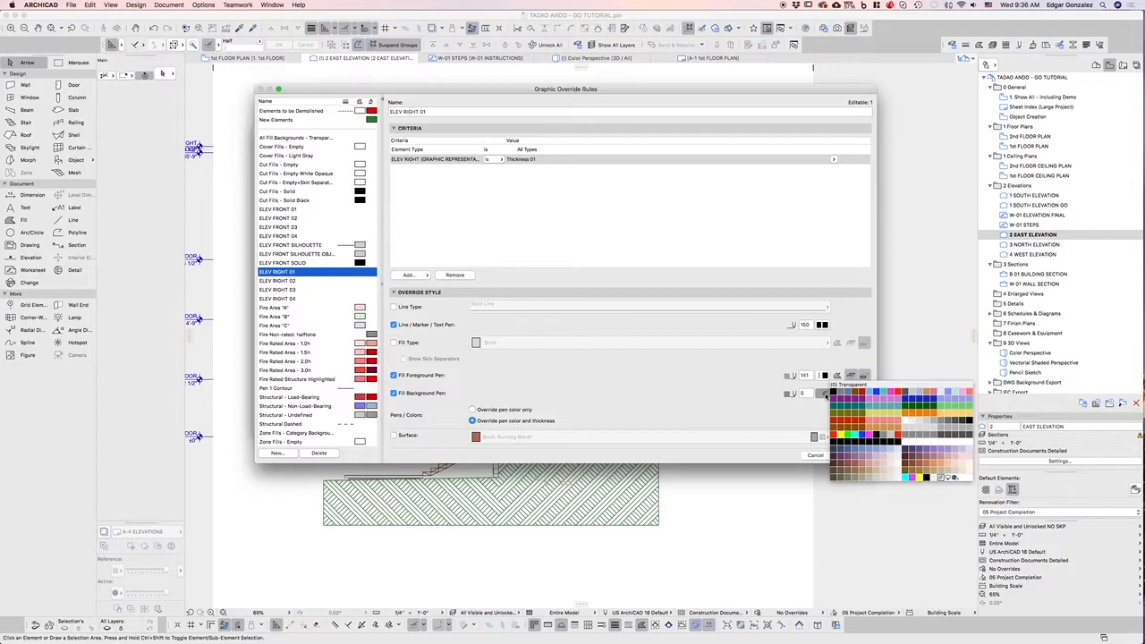
pyautogui.click(734, 380)
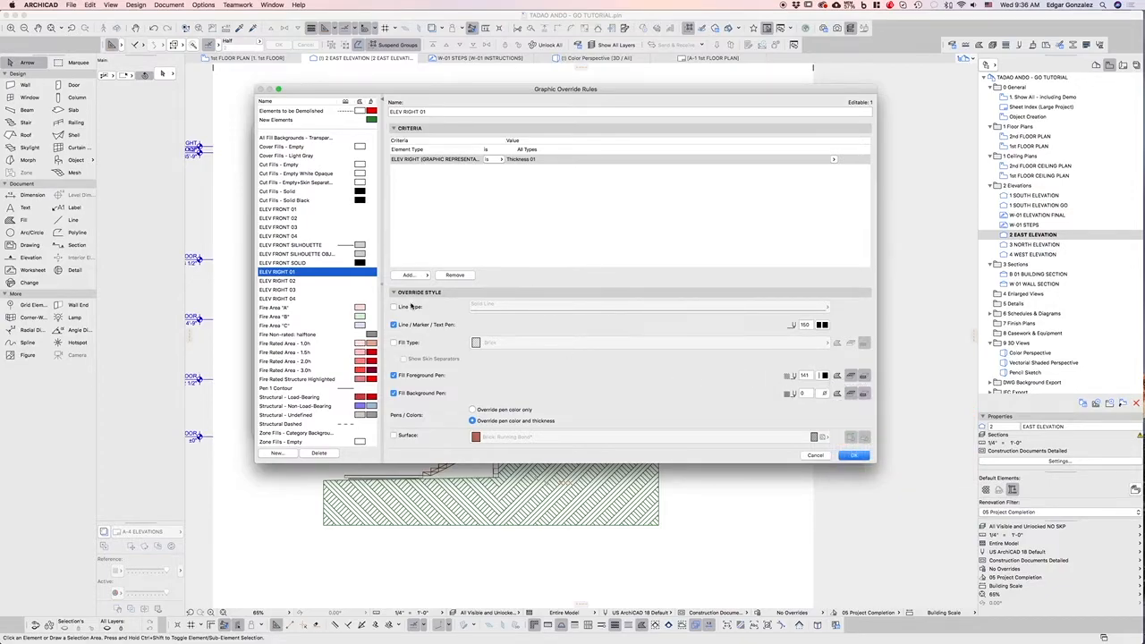
# Add the ELEV RIGHT property as a criterion of the ELEV RIGHT 02 rule and set it to Thickness 02.
pyautogui.click(295, 281)
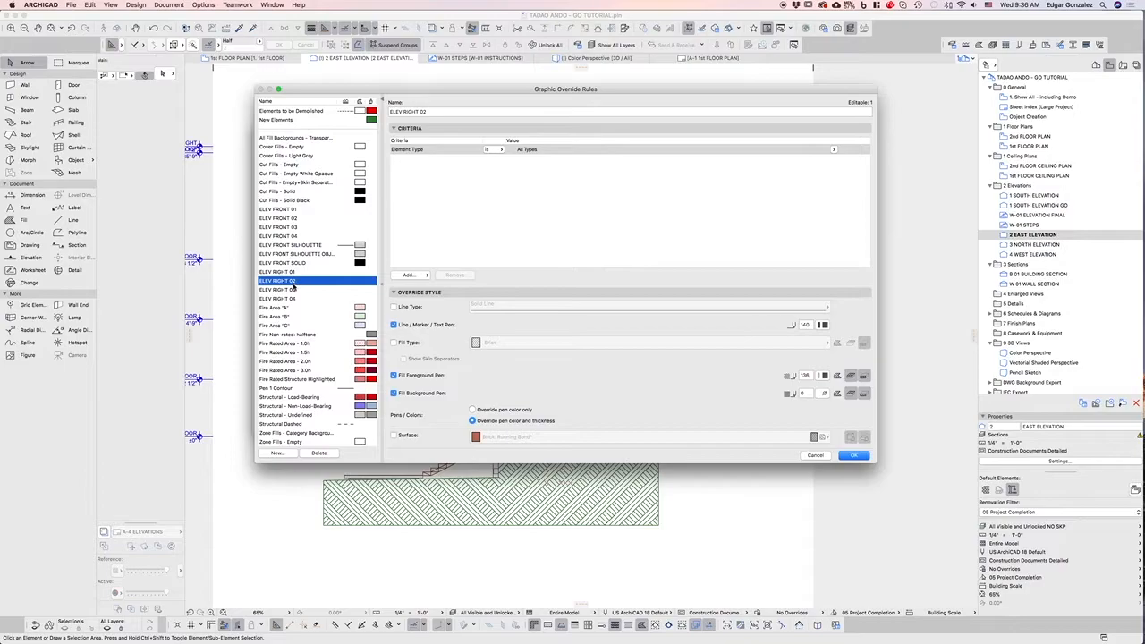
pyautogui.click(415, 275)
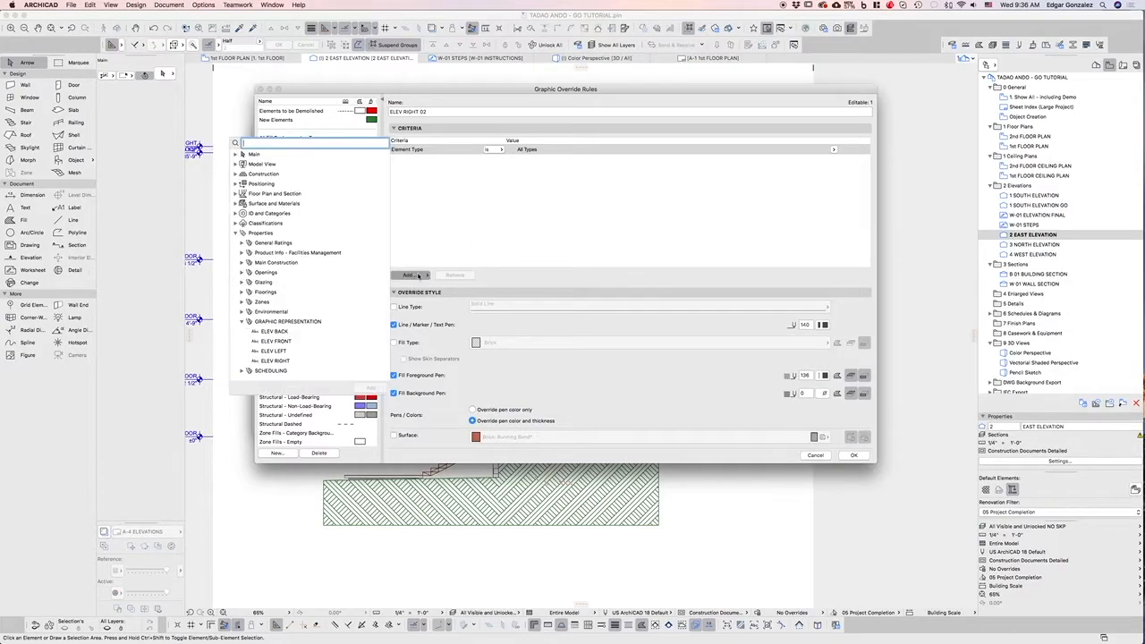
pyautogui.click(278, 361)
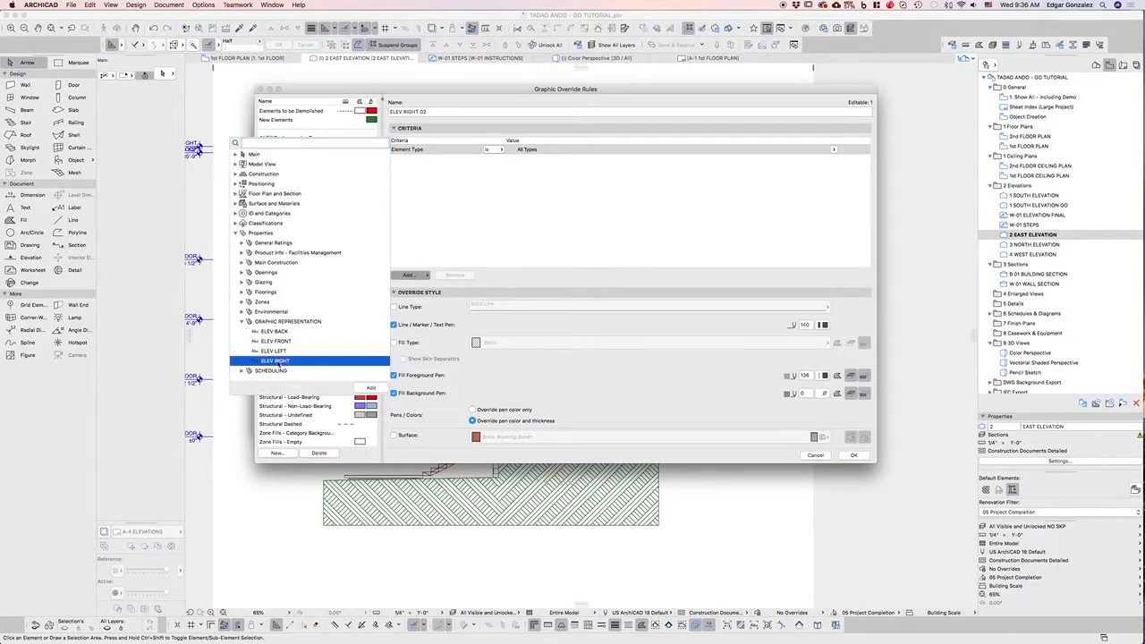
pyautogui.click(371, 391)
pyautogui.click(836, 159)
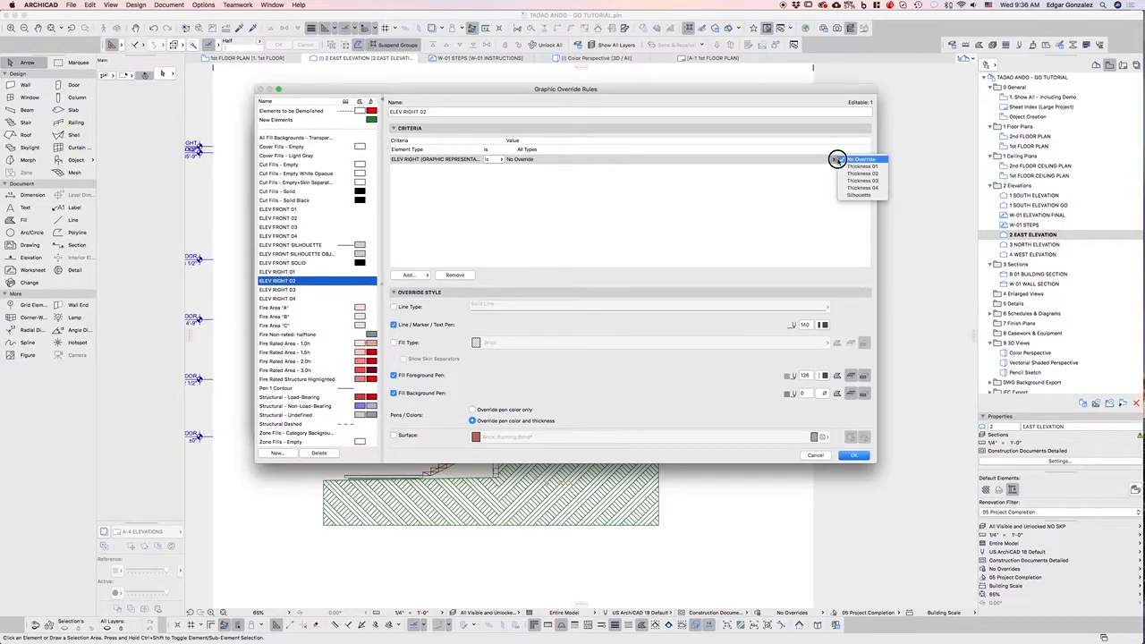
pyautogui.click(861, 172)
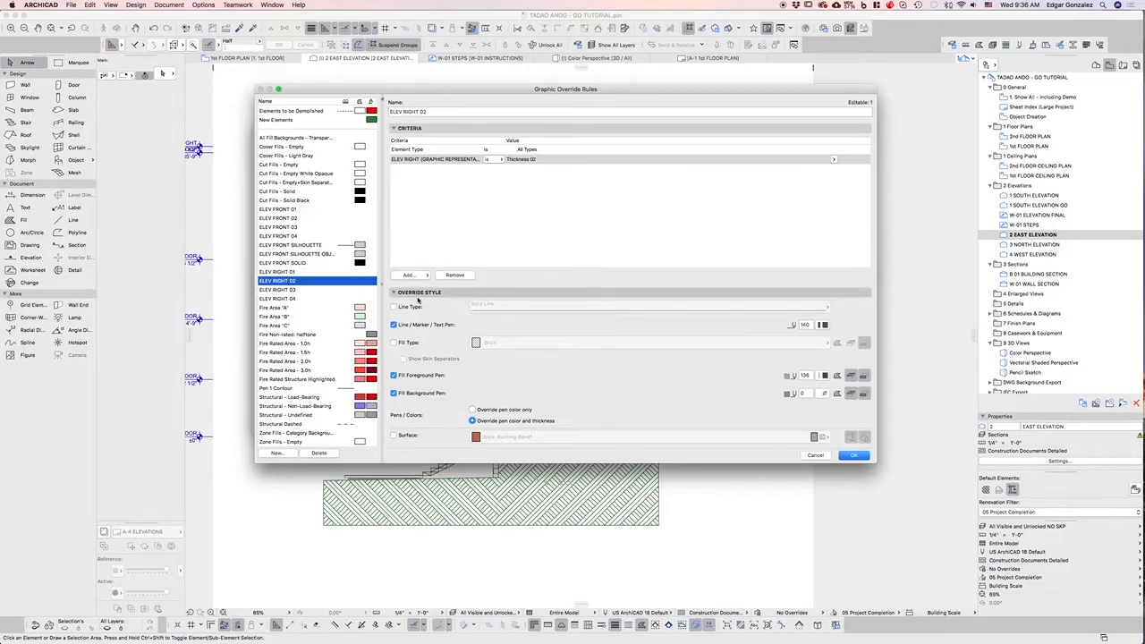
# Add an ELEV RIGHT property criterion set to Thickness 03 to the ELEV RIGHT 03 rule and check its line pen.
pyautogui.click(301, 290)
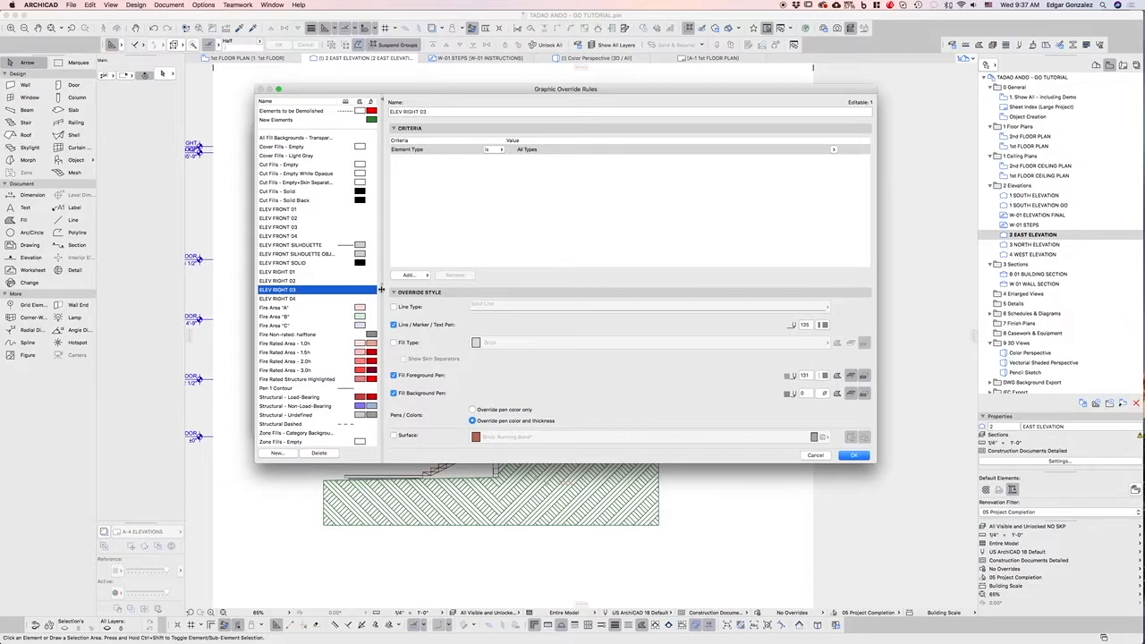
pyautogui.click(407, 277)
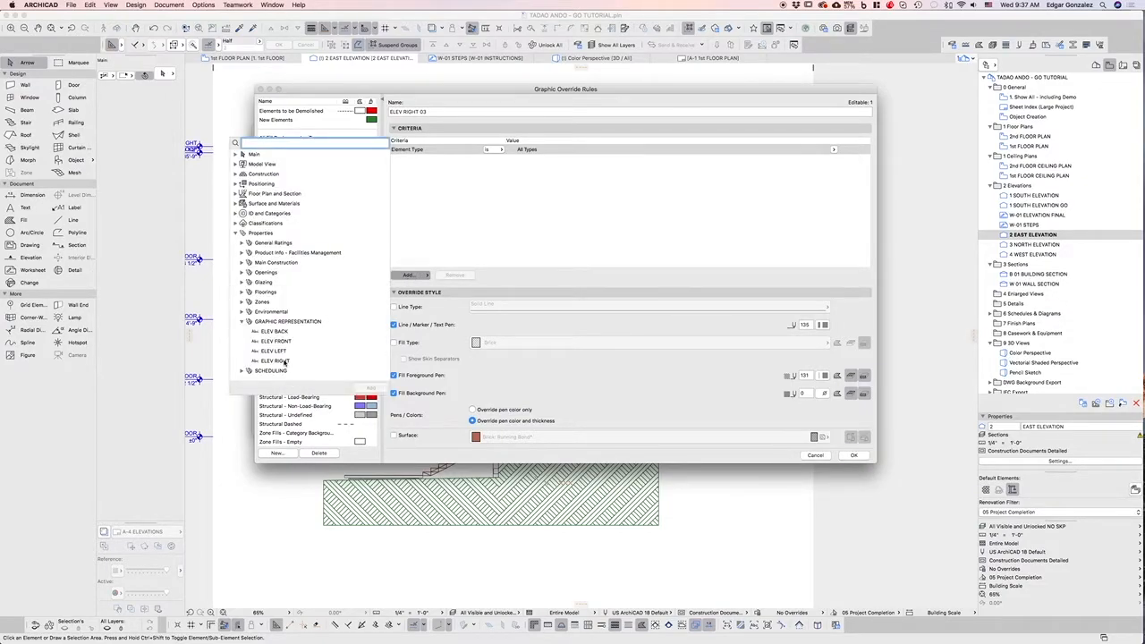
pyautogui.click(285, 361)
pyautogui.click(370, 387)
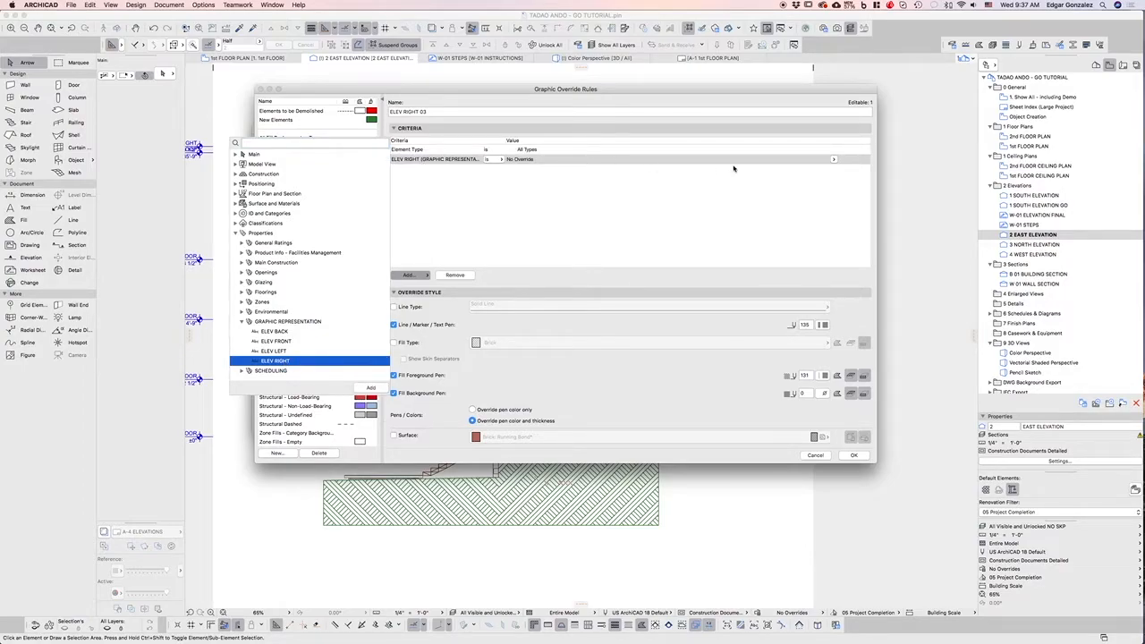
pyautogui.click(833, 159)
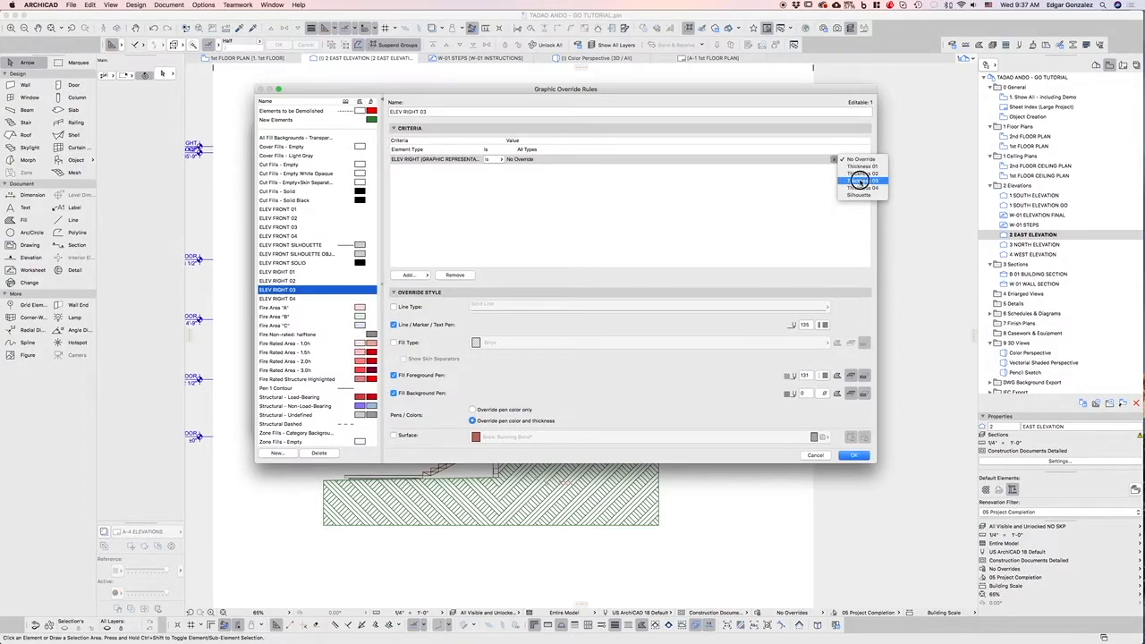
pyautogui.click(861, 180)
pyautogui.click(823, 325)
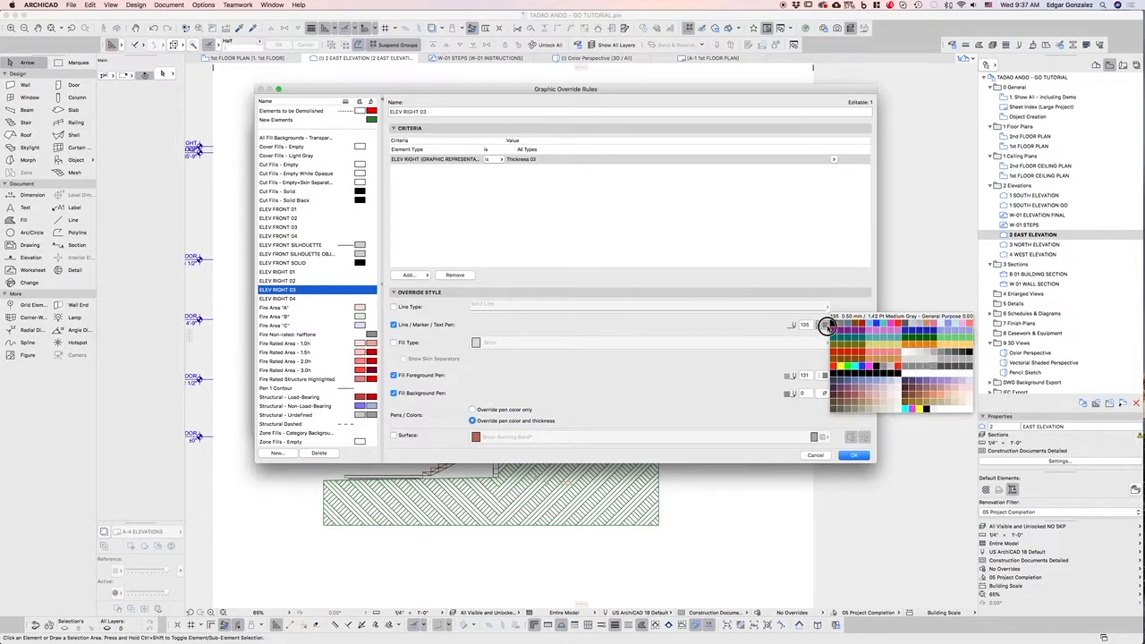
pyautogui.click(772, 329)
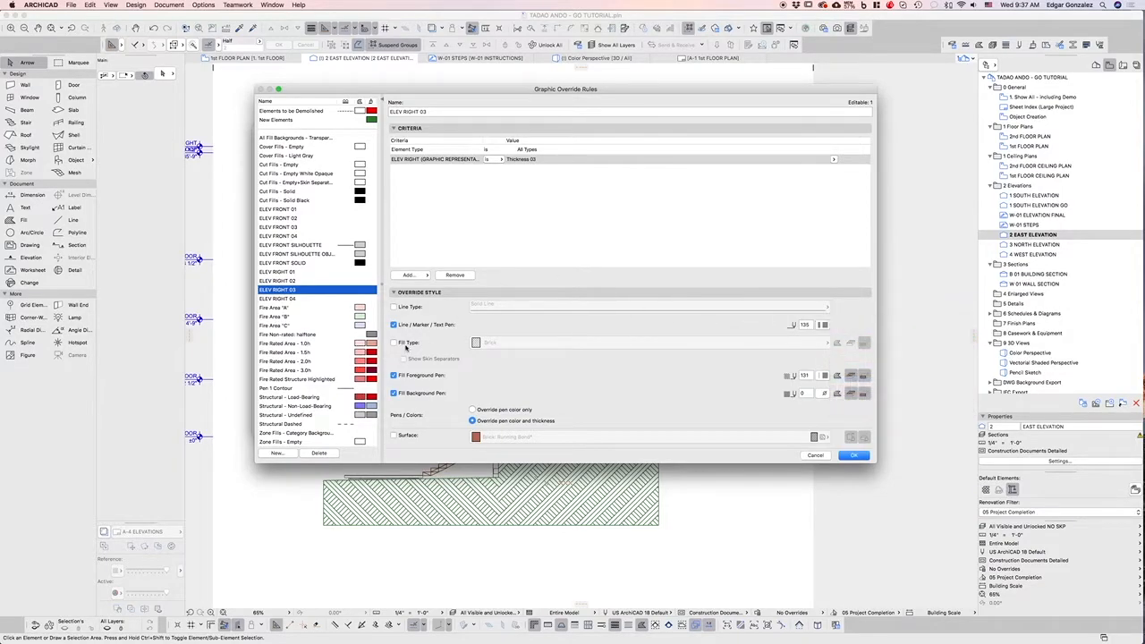
# Add the ELEV RIGHT property as a criterion of the ELEV RIGHT 04 rule.
pyautogui.click(304, 299)
pyautogui.click(407, 275)
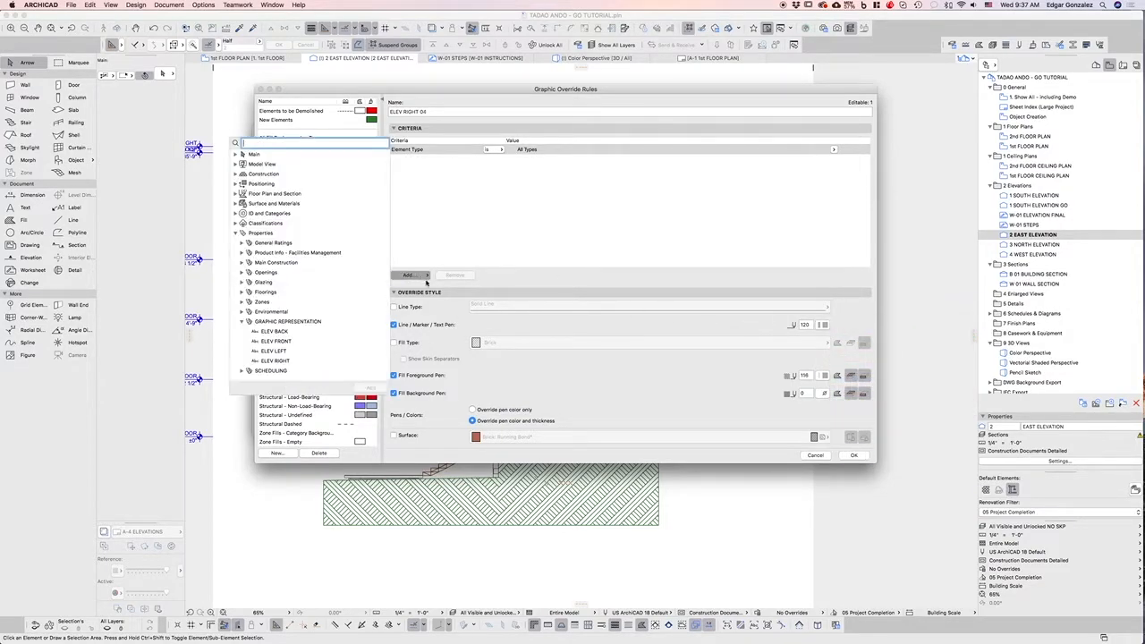
pyautogui.click(277, 361)
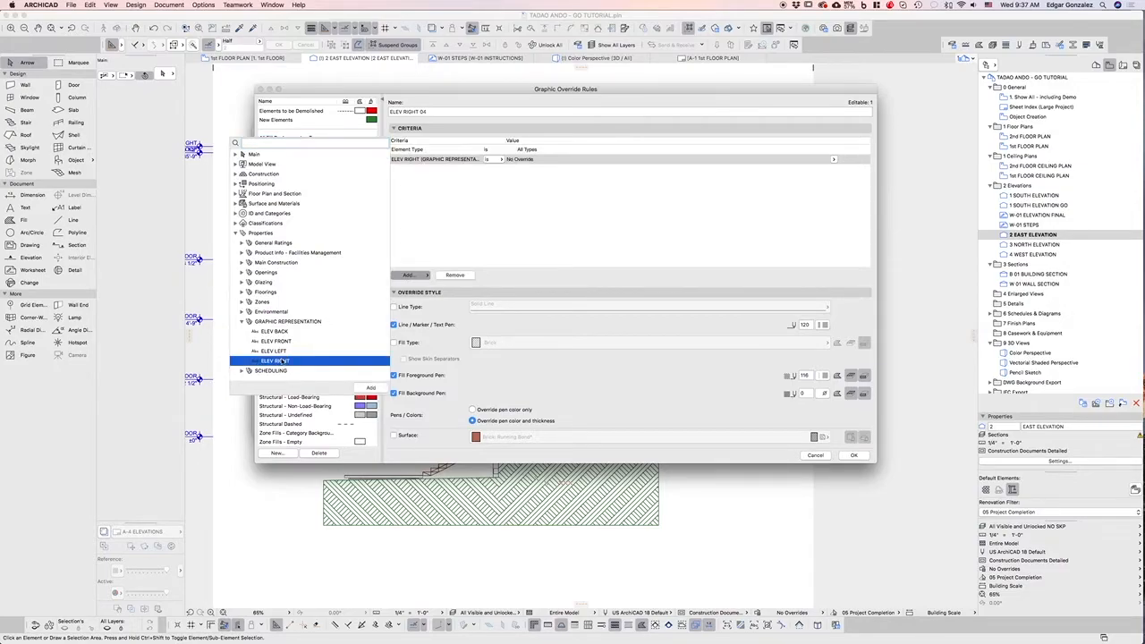
# Set the ELEV RIGHT property criterion of the ELEV RIGHT 04 rule to Thickness 04.
pyautogui.click(585, 229)
pyautogui.click(834, 162)
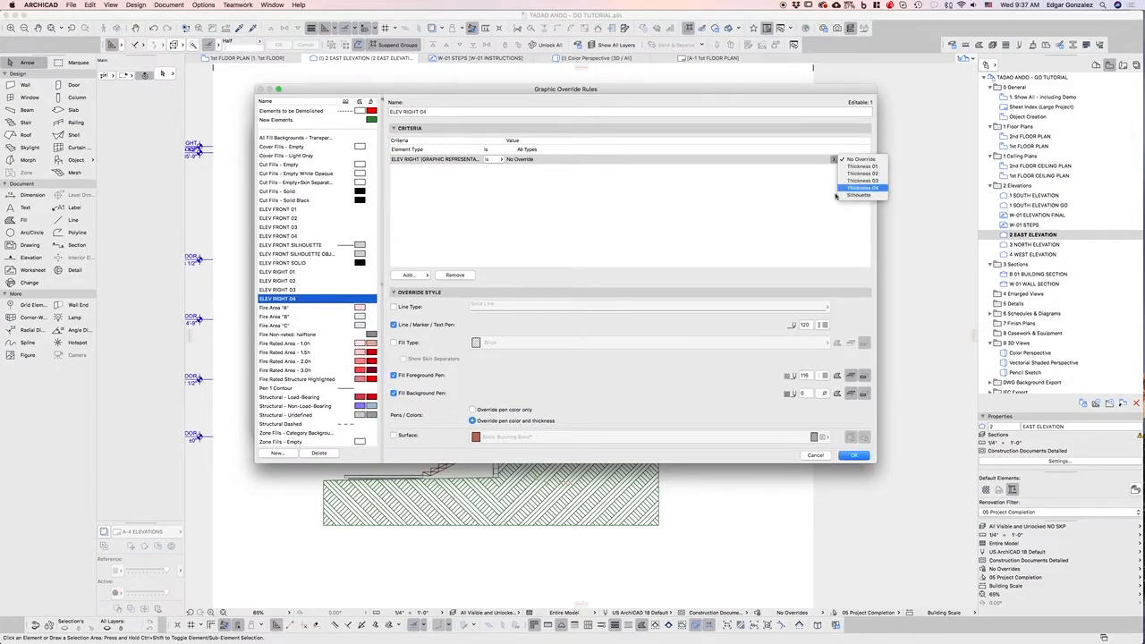
pyautogui.click(858, 189)
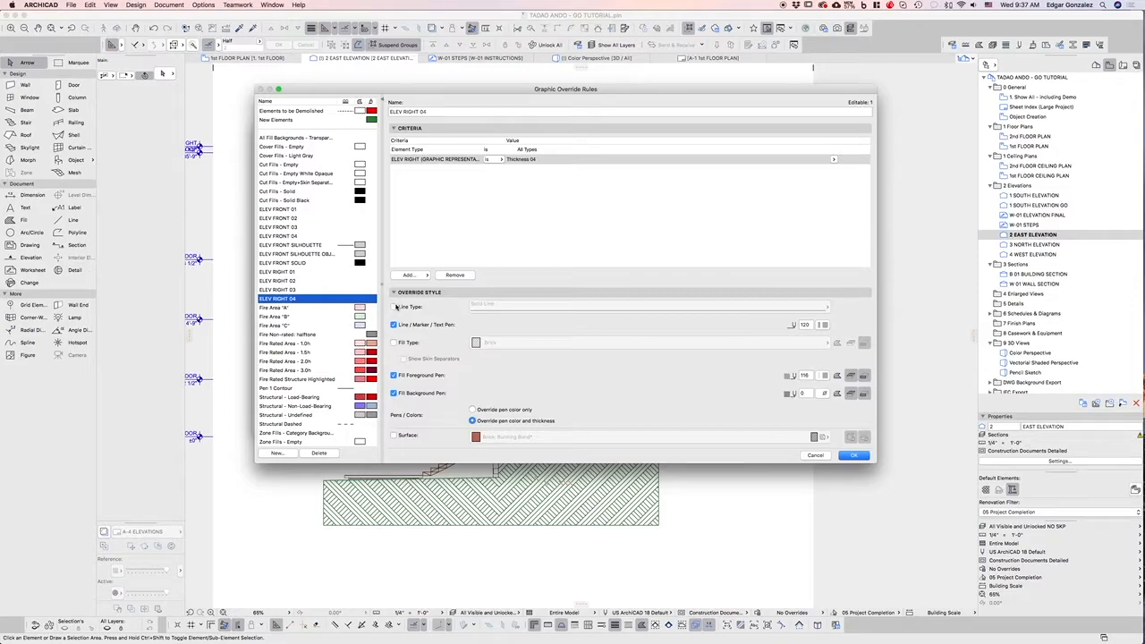
# Create a new graphic override rule named ELEV RIGHT SILHOUETTE.
pyautogui.click(277, 452)
pyautogui.write('ELEV R')
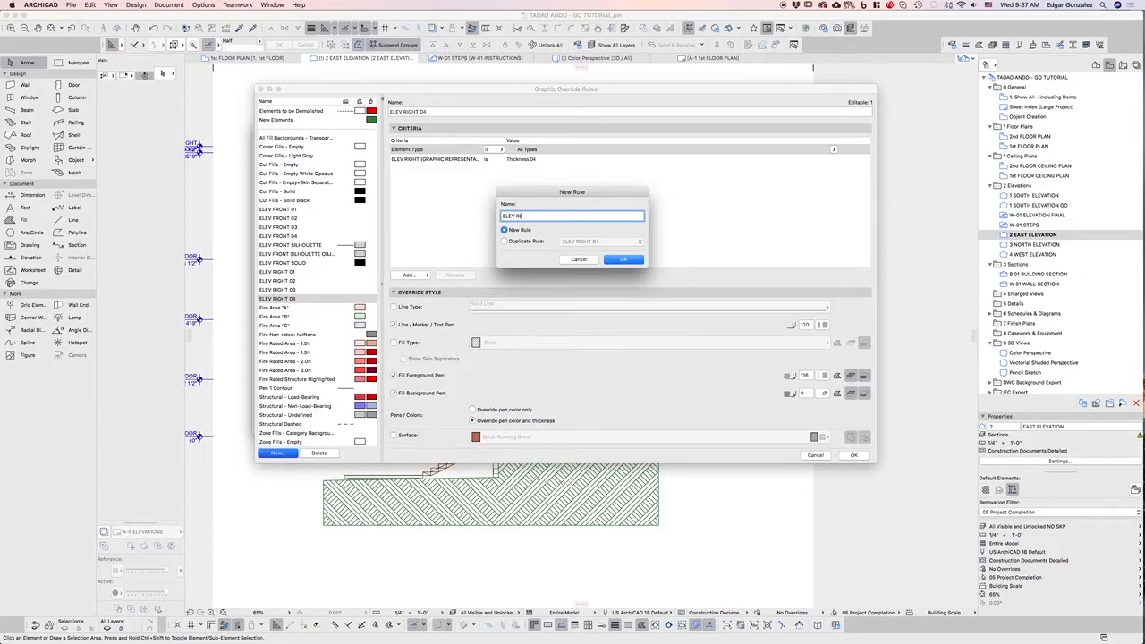
pyautogui.write('IGHT SILHOUETTE')
pyautogui.press('Return')
# Add the ELEV RIGHT graphic representation property as a criterion of the silhouette rule, with the value Silhouette.
pyautogui.click(415, 274)
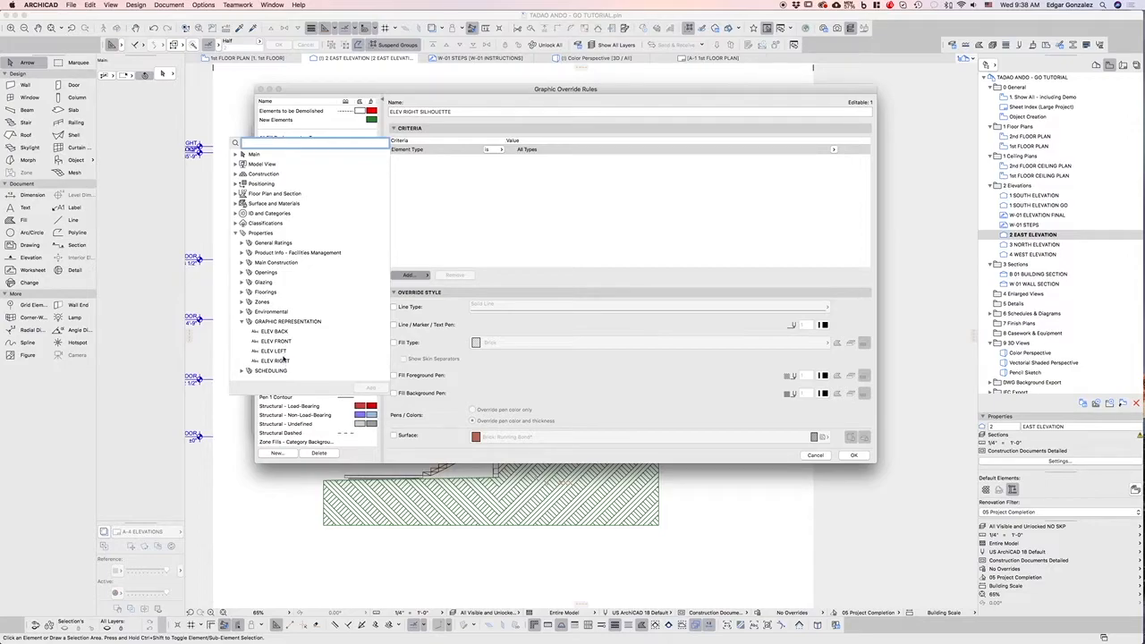
pyautogui.doubleClick(284, 361)
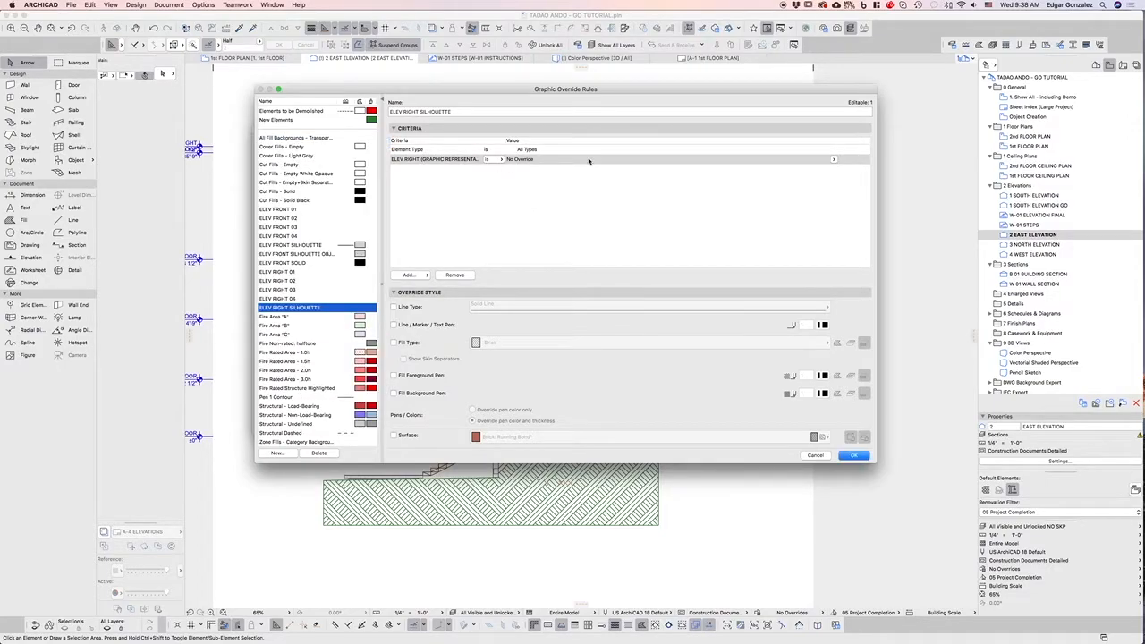
pyautogui.click(833, 159)
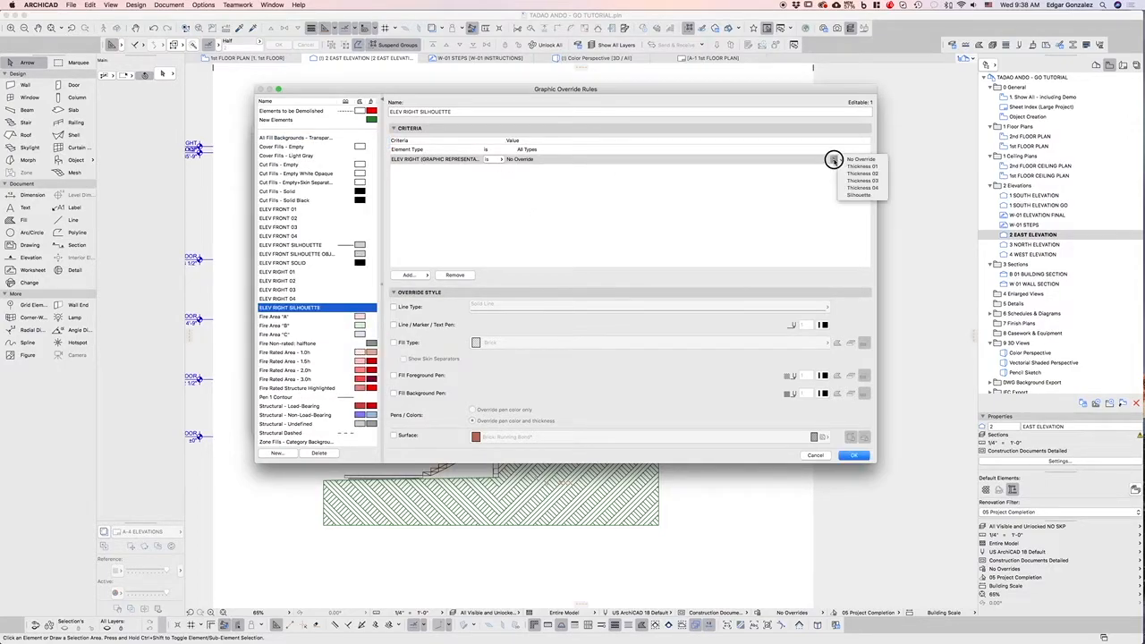
pyautogui.click(858, 194)
# Override the silhouette rule's line type with Solid Line, its line pen with 111 and its fill type with % 100 for all fill categories.
pyautogui.click(394, 307)
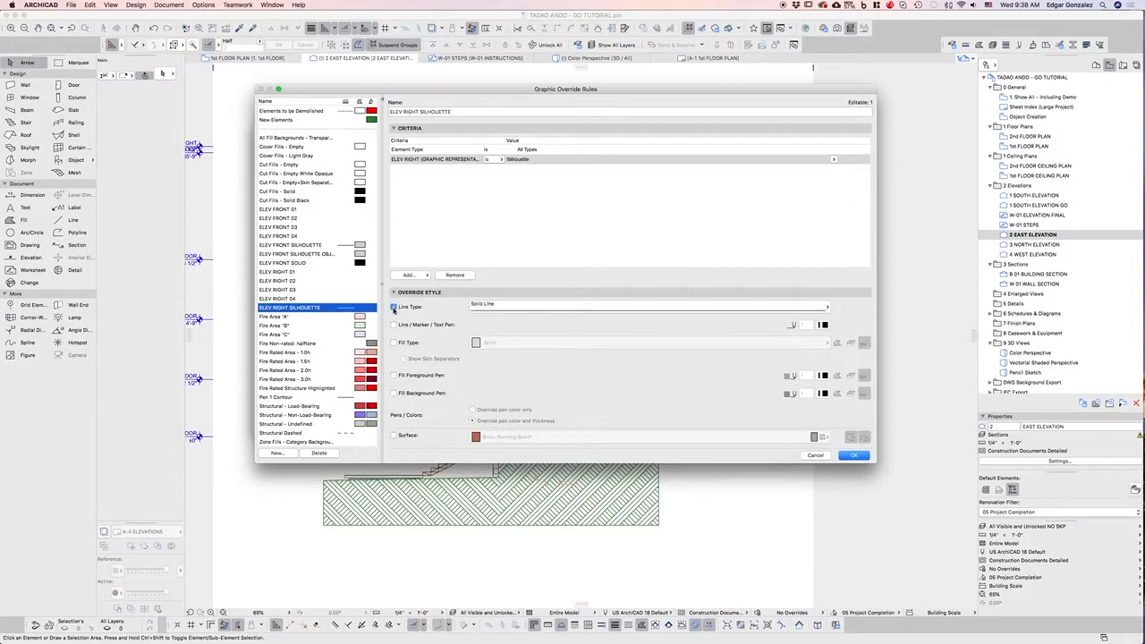
pyautogui.click(393, 325)
pyautogui.click(393, 343)
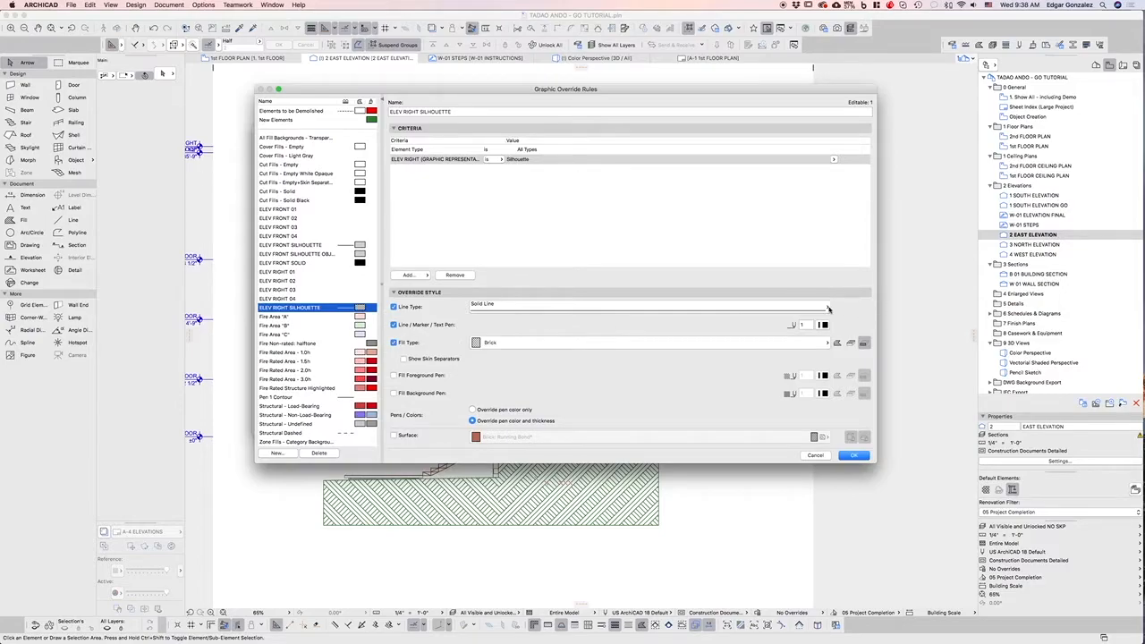
pyautogui.click(822, 325)
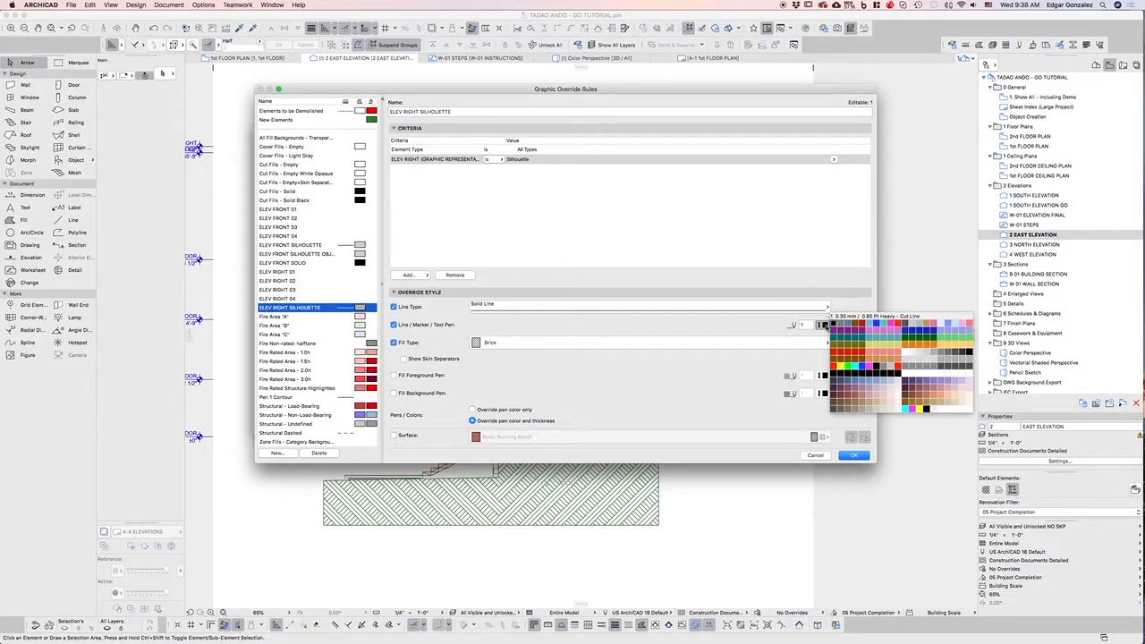
pyautogui.click(905, 358)
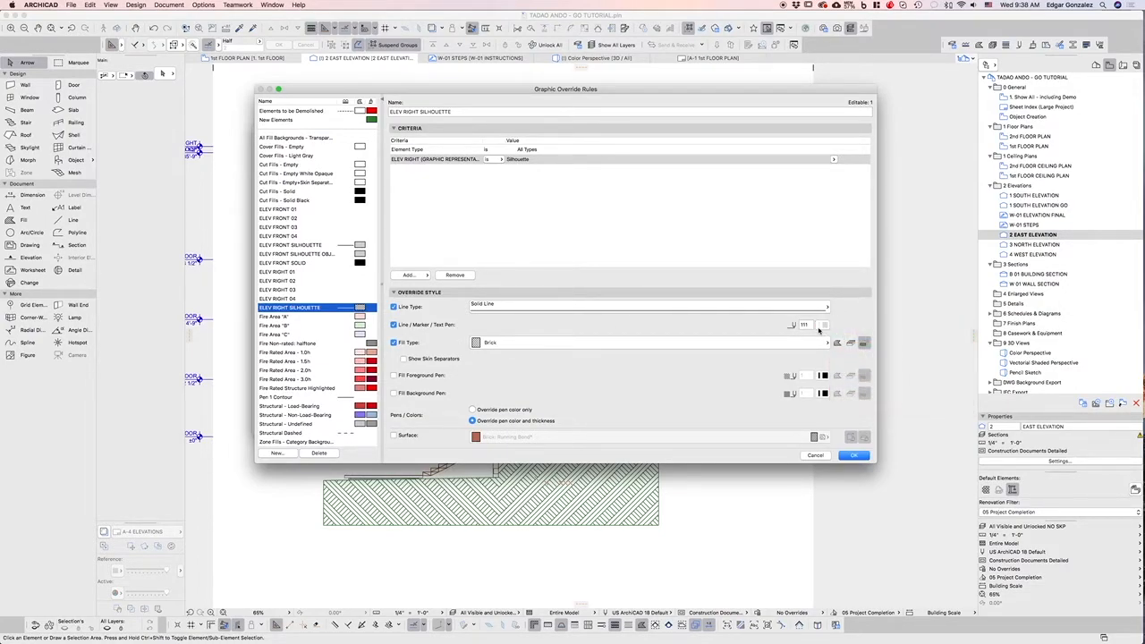
pyautogui.click(839, 343)
pyautogui.click(827, 343)
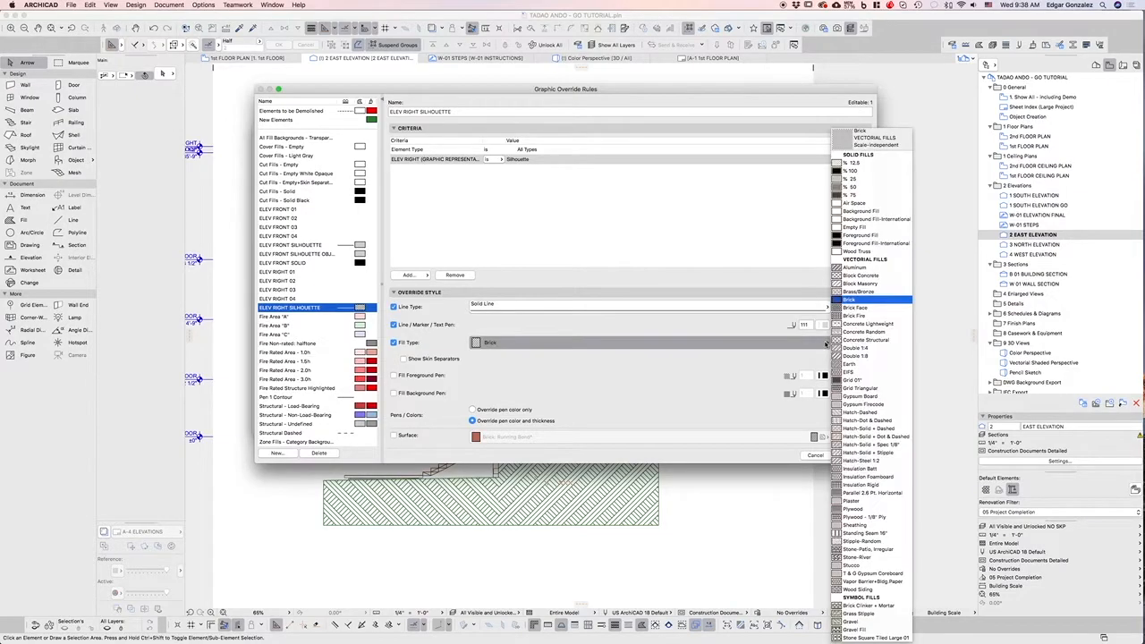
pyautogui.click(854, 170)
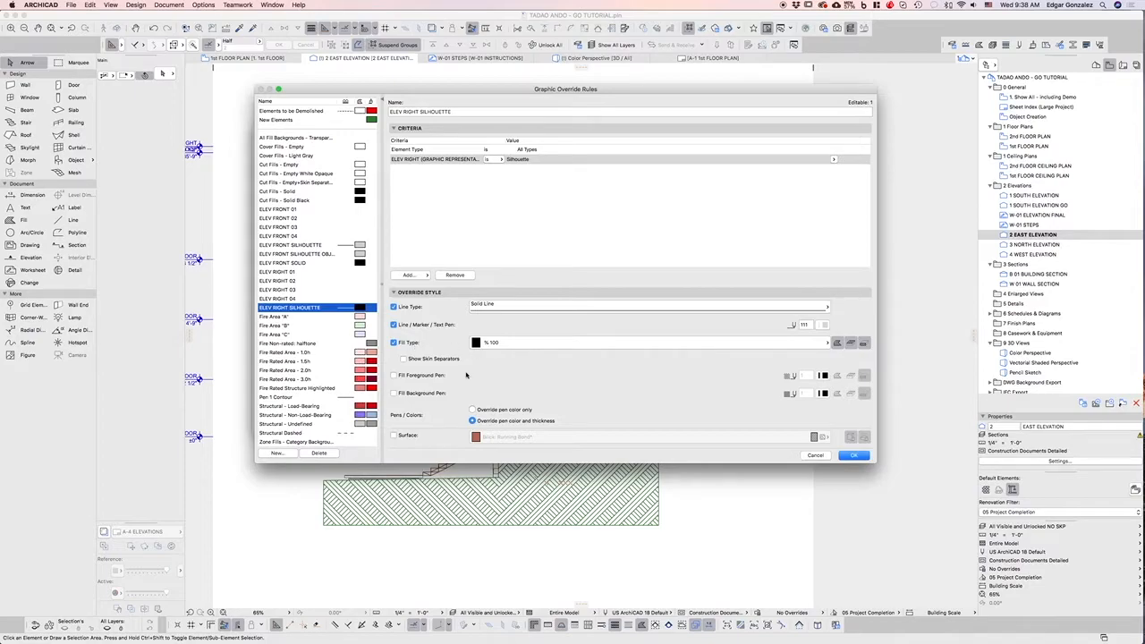
# Override the silhouette rule's fill foreground and background pens with pen 111, applied to all fill categories.
pyautogui.click(393, 376)
pyautogui.click(827, 377)
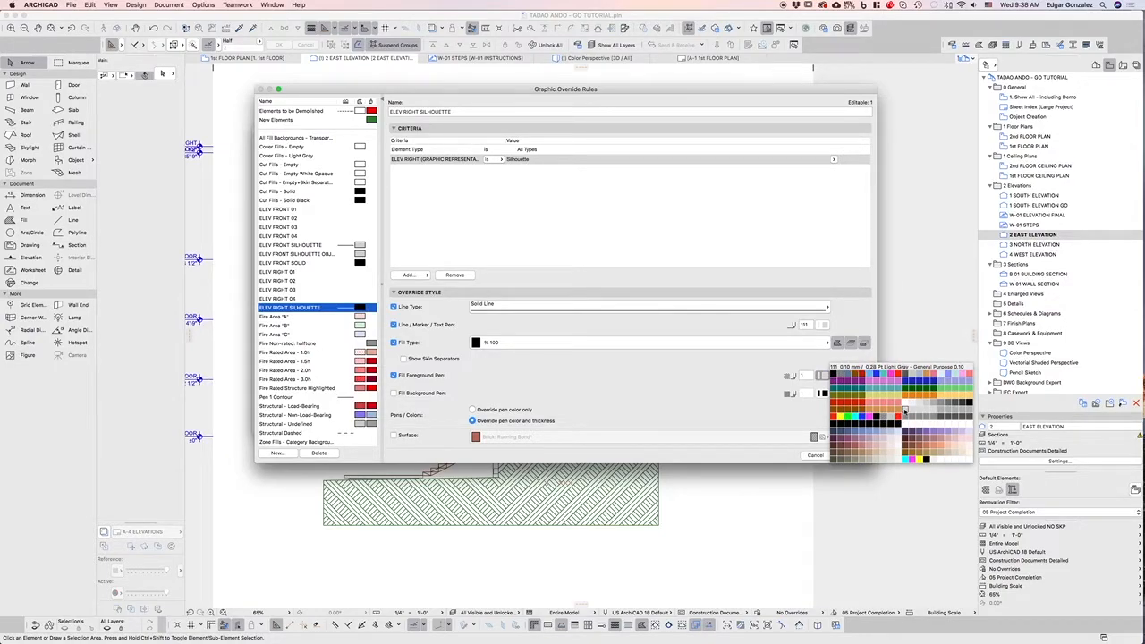
pyautogui.click(904, 410)
pyautogui.click(394, 393)
pyautogui.click(824, 394)
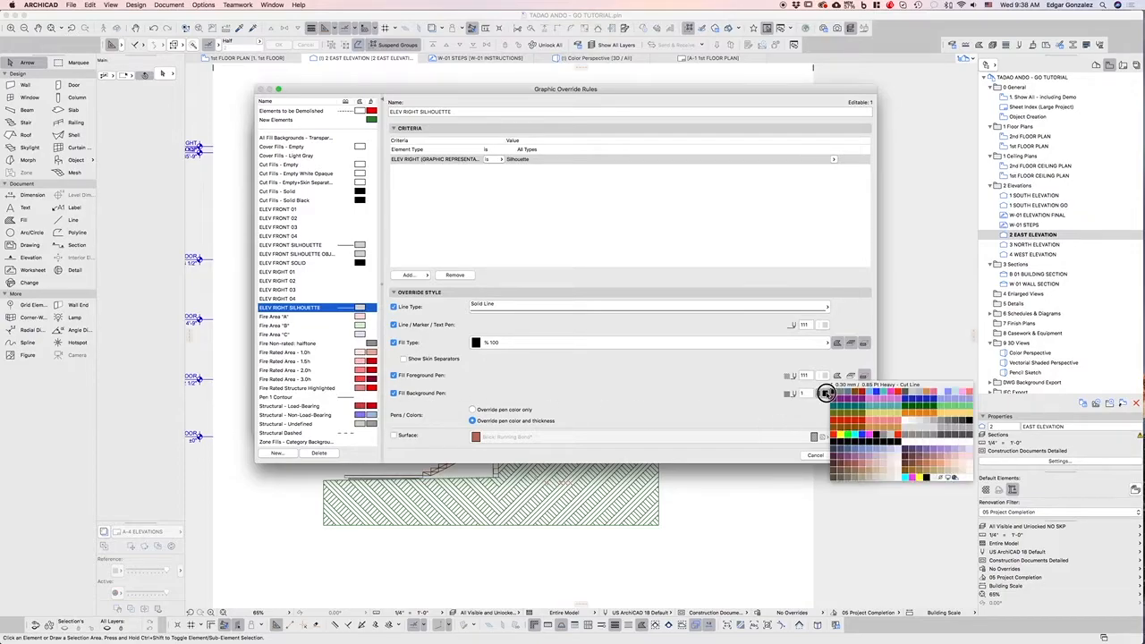
pyautogui.click(904, 428)
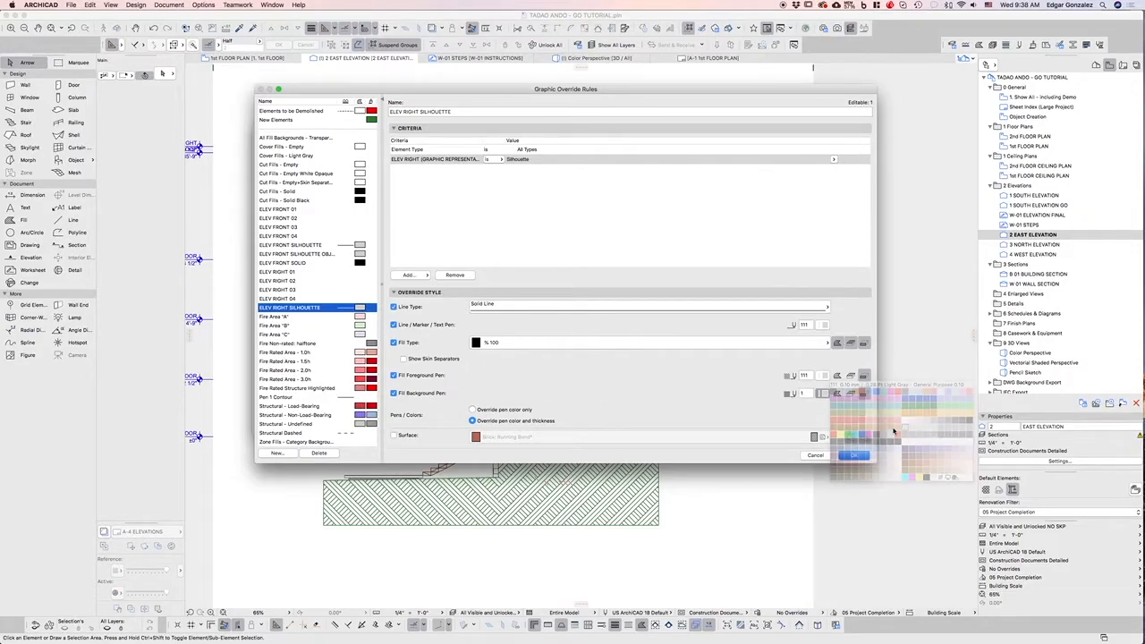
pyautogui.click(851, 377)
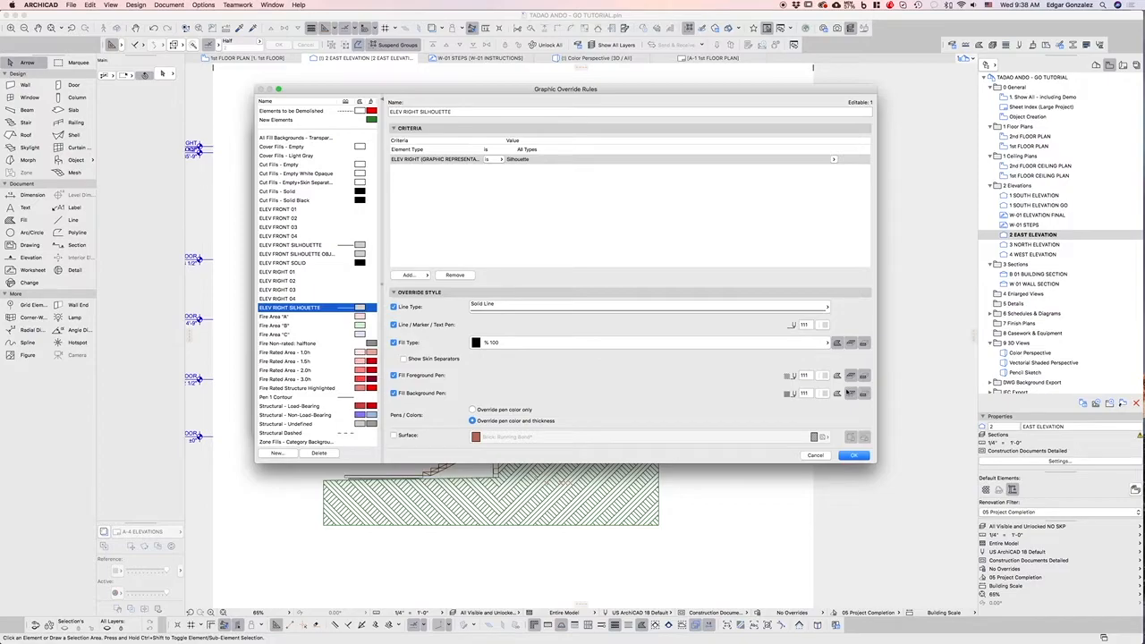
pyautogui.click(838, 376)
# Duplicate the ELEV FRONT SOLID rule as a new rule named ELEV RIGHT SOLID.
pyautogui.click(288, 262)
pyautogui.click(300, 308)
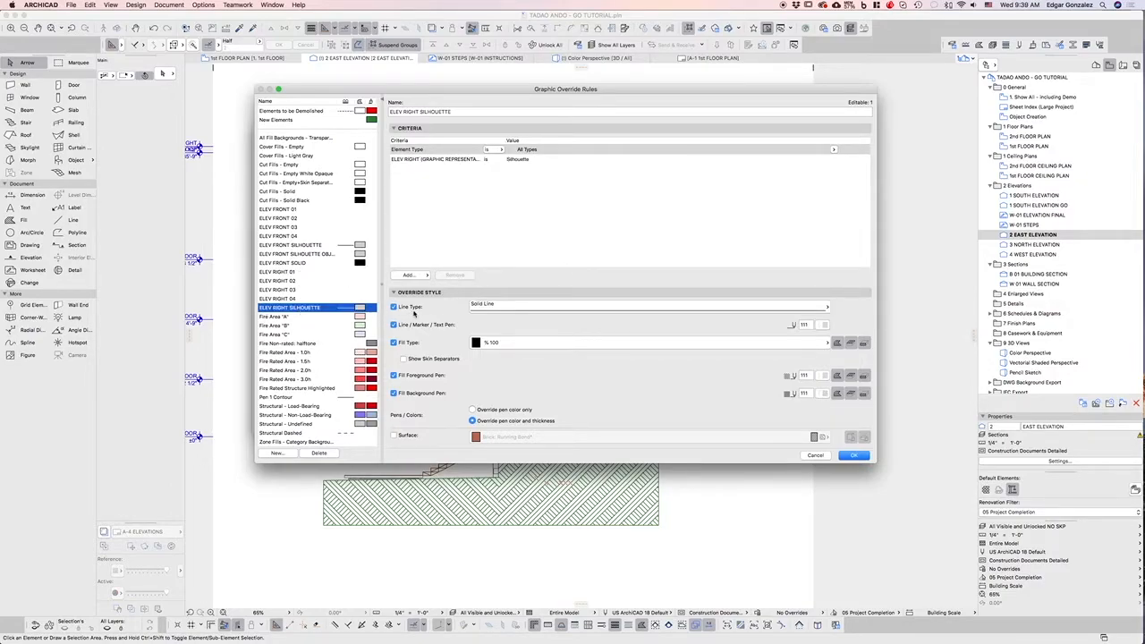
pyautogui.click(278, 453)
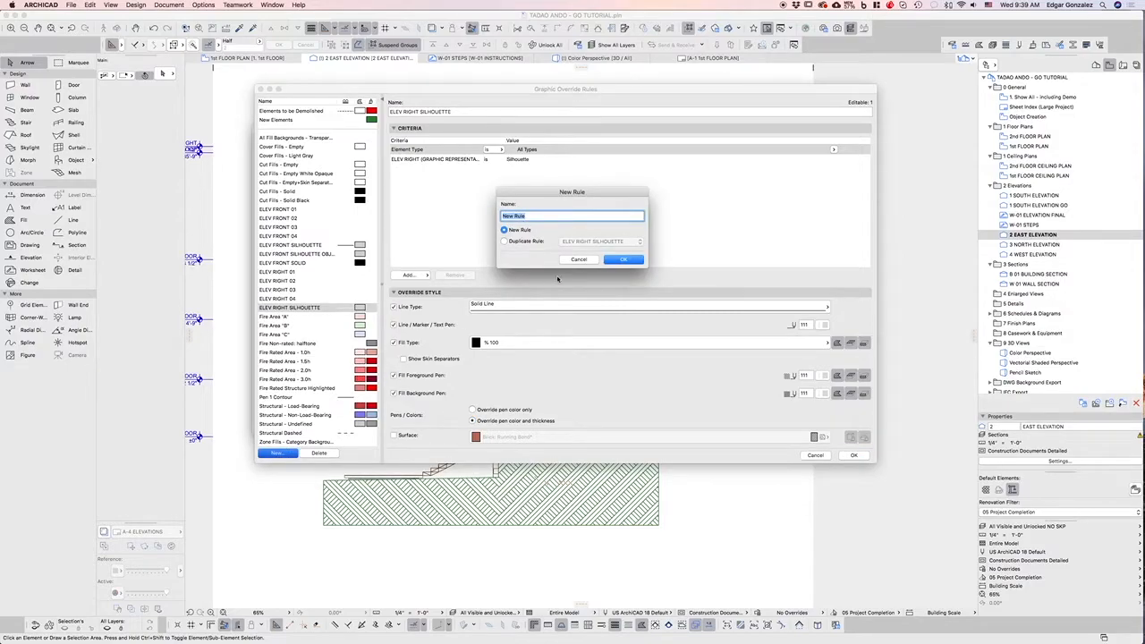
pyautogui.click(505, 241)
pyautogui.click(624, 243)
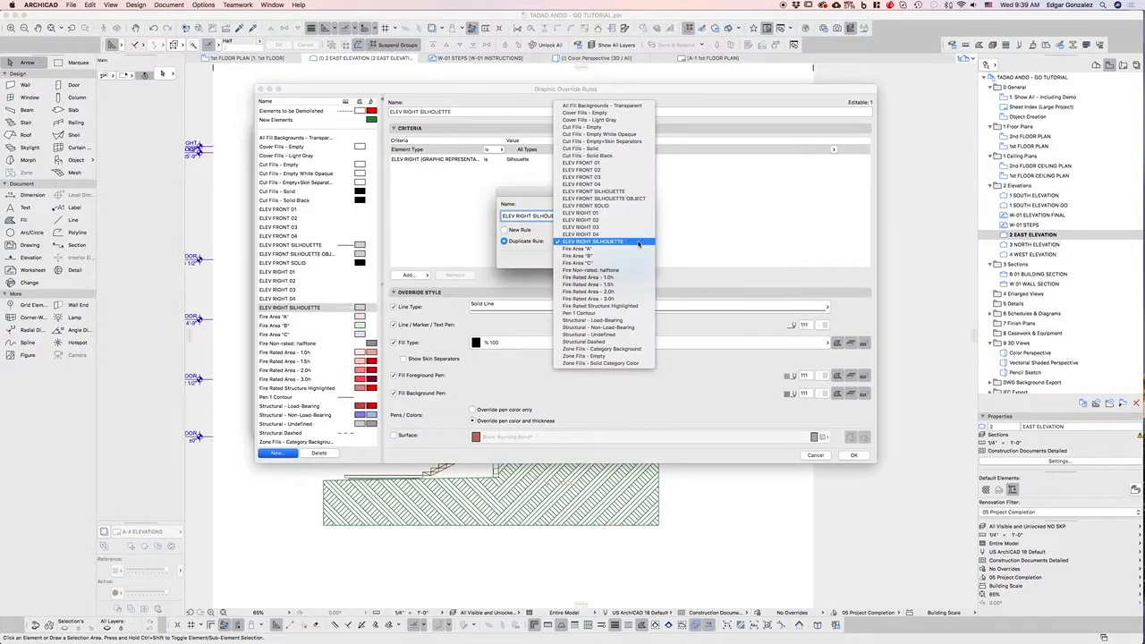
pyautogui.click(623, 208)
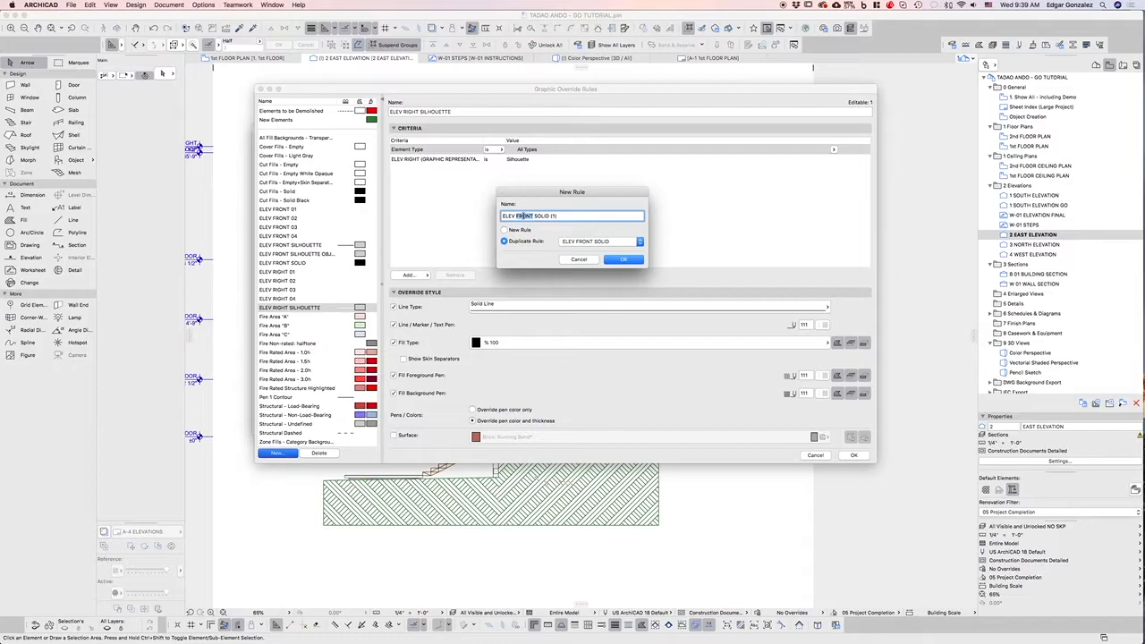
pyautogui.write('RIGHT')
pyautogui.click(623, 260)
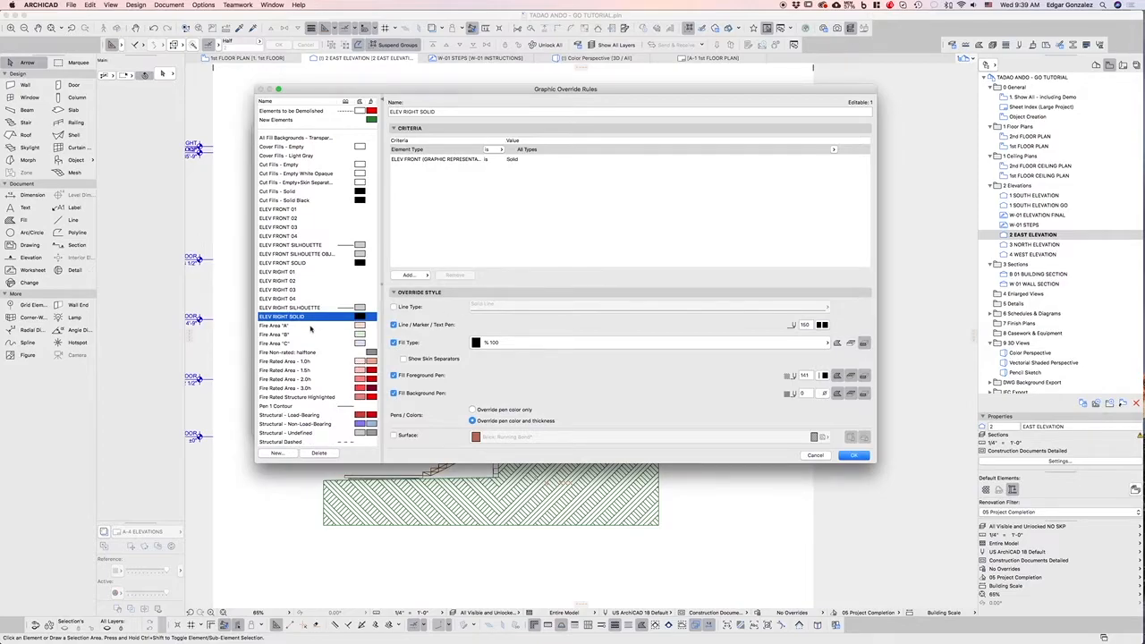
# Compare ELEV RIGHT SOLID with ELEV FRONT SOLID, check its line pen, and save the override rules.
pyautogui.click(304, 265)
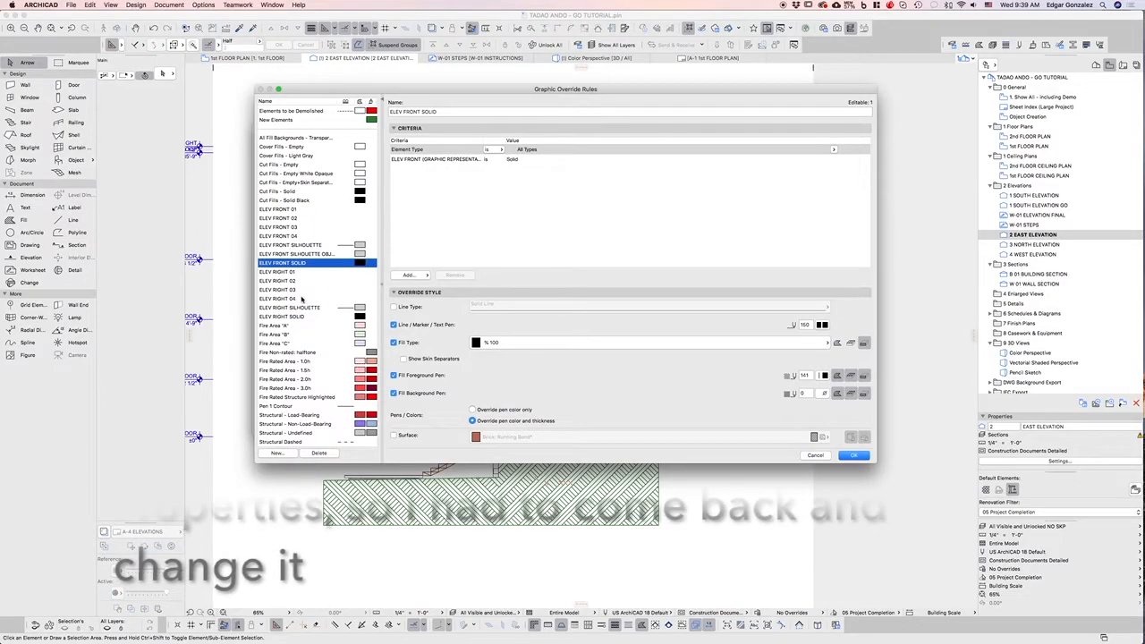
pyautogui.click(300, 317)
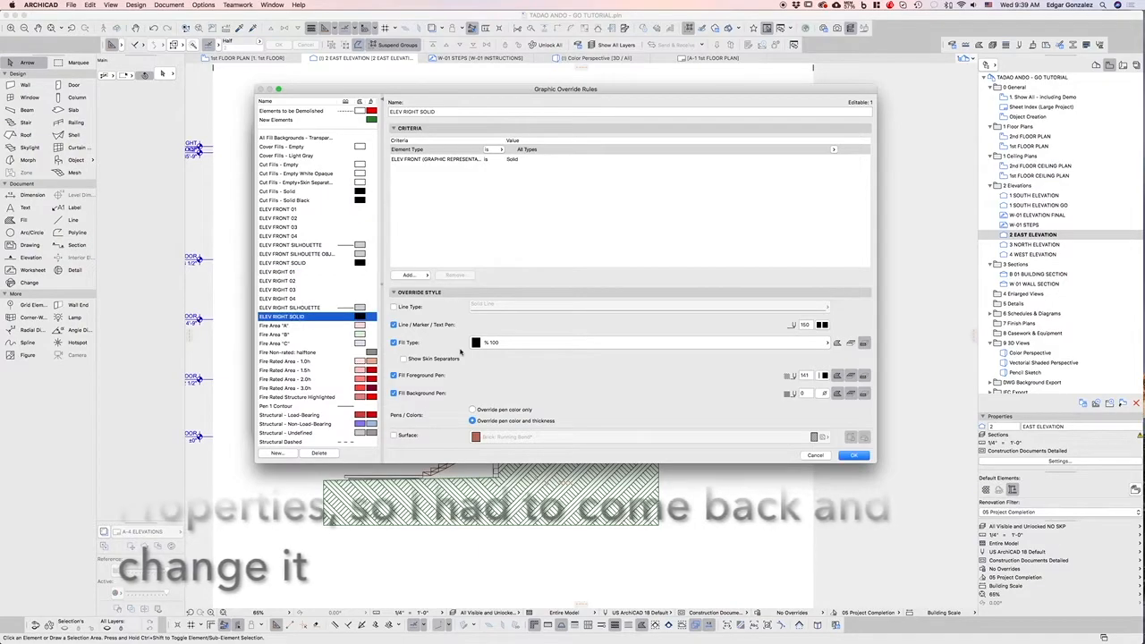
pyautogui.click(822, 325)
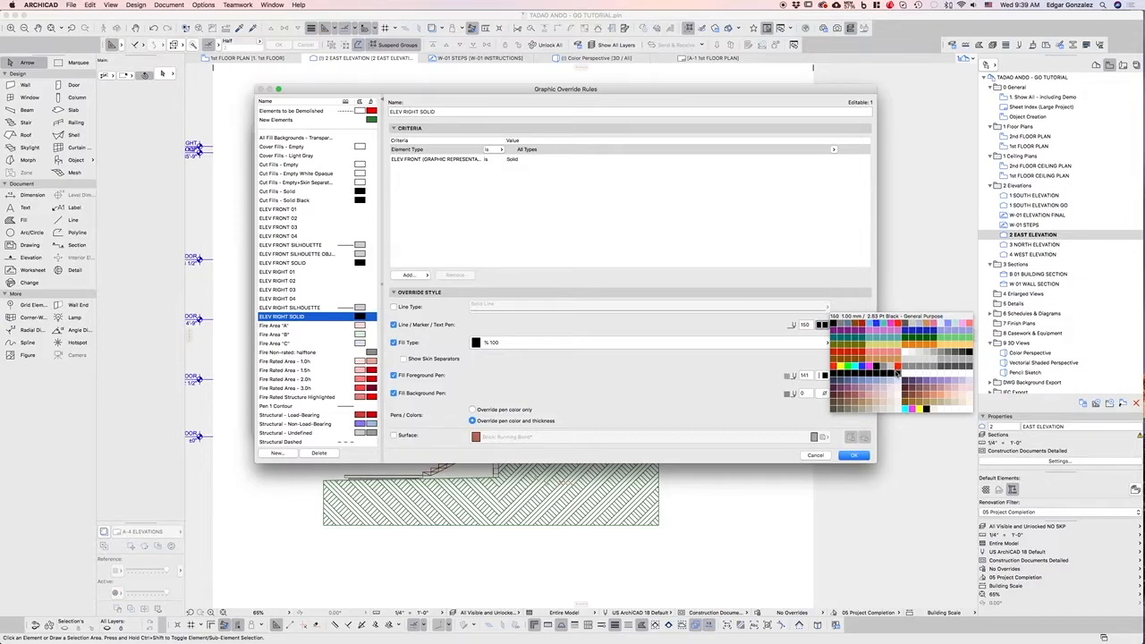
pyautogui.click(763, 330)
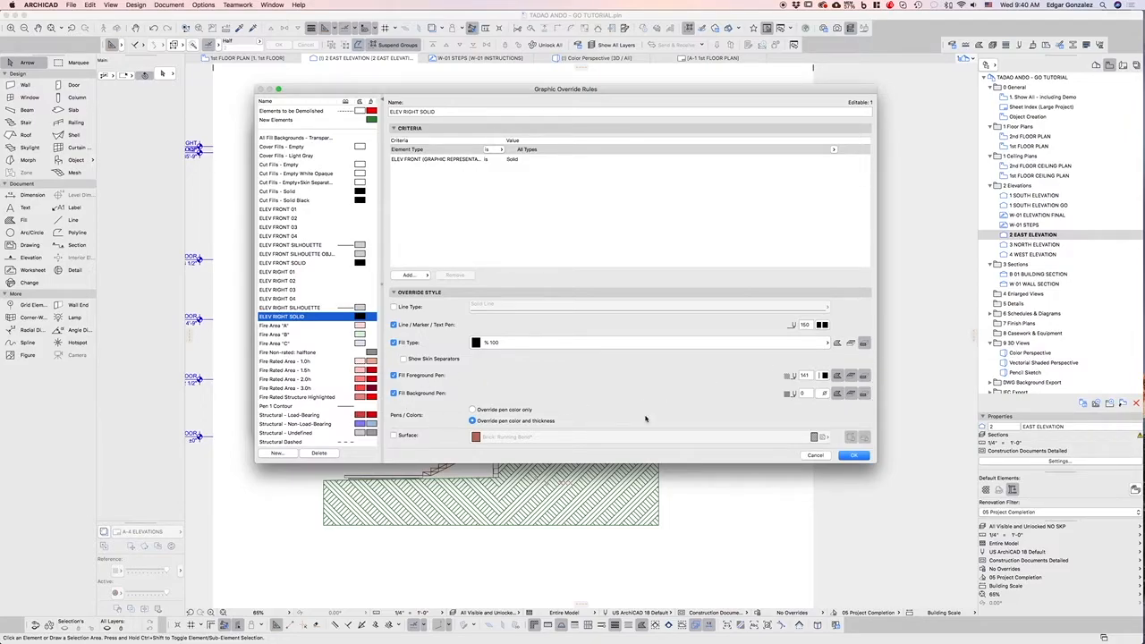
pyautogui.click(854, 456)
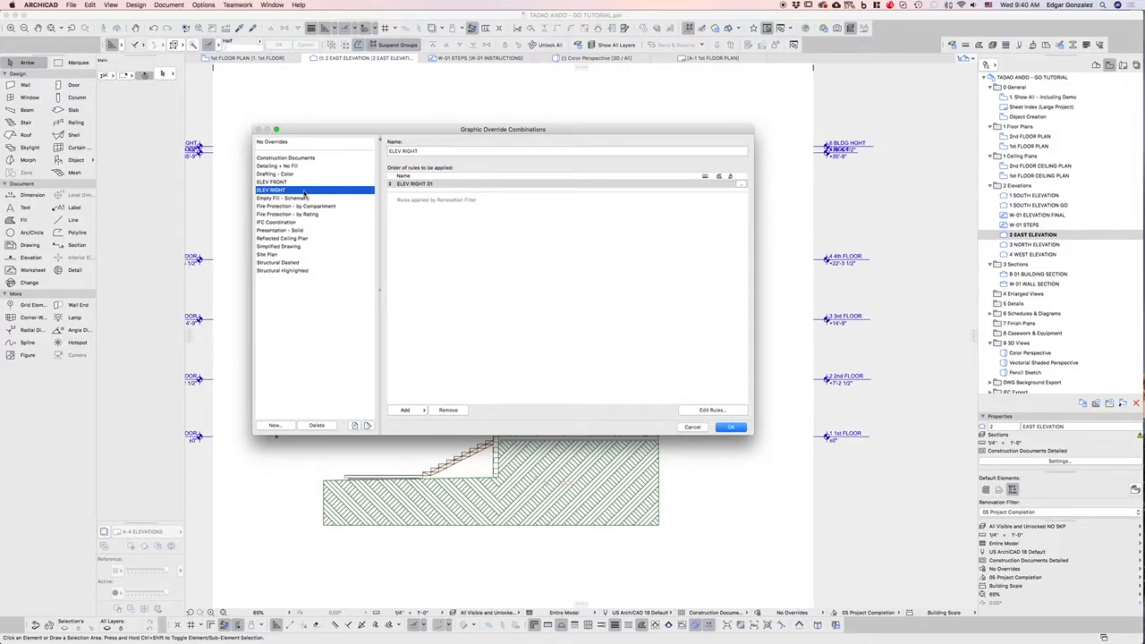
# Examine the rules in the ELEV FRONT combination and the settings of its ELEV FRONT 01 rule.
pyautogui.click(272, 181)
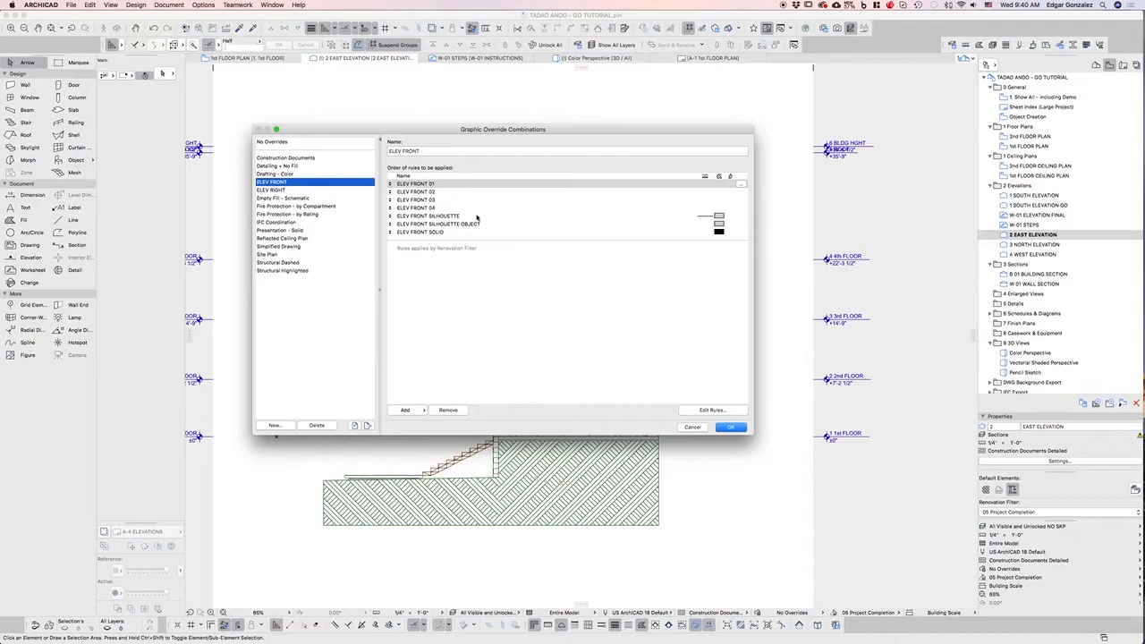
pyautogui.click(739, 185)
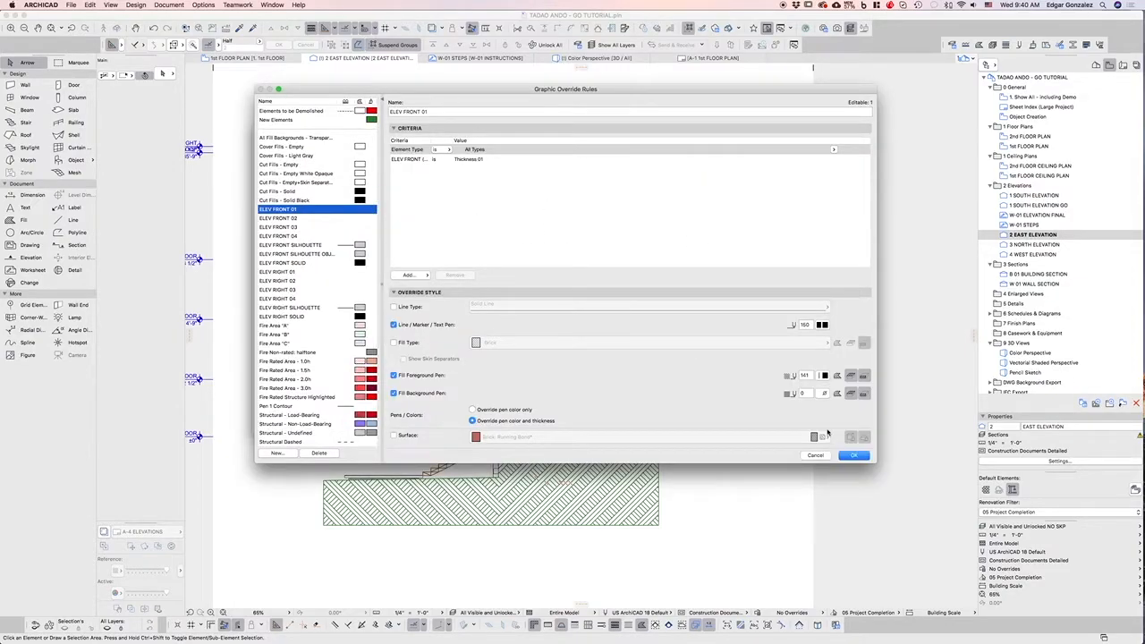
pyautogui.click(820, 456)
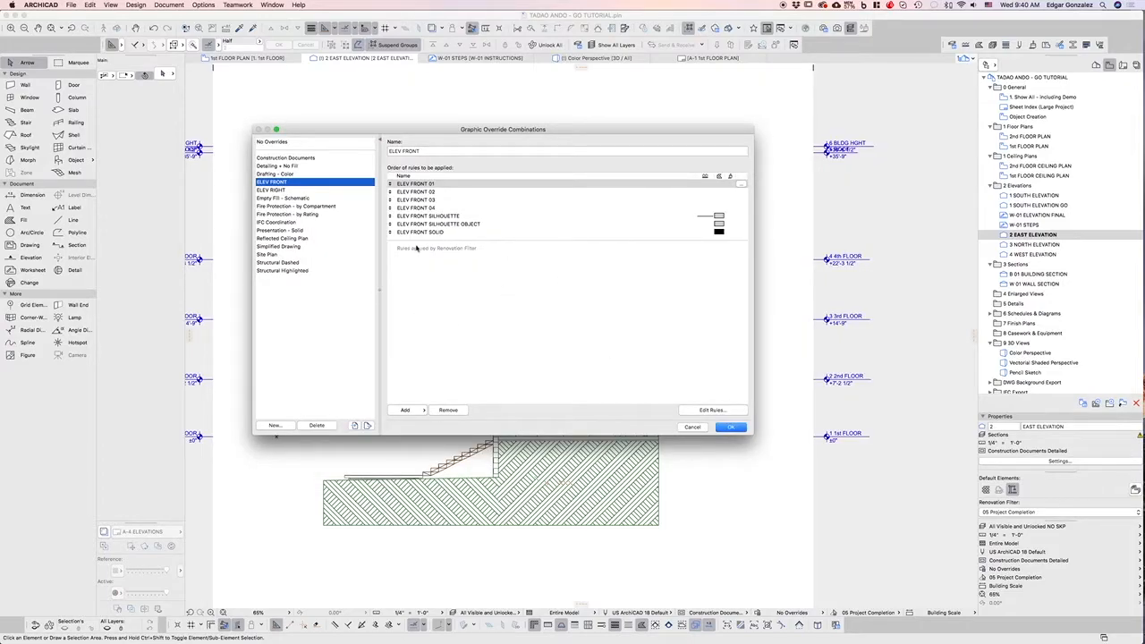
# Add the ELEV RIGHT 02, 03, 04, SILHOUETTE and SOLID rules to the ELEV RIGHT combination and save it.
pyautogui.click(284, 190)
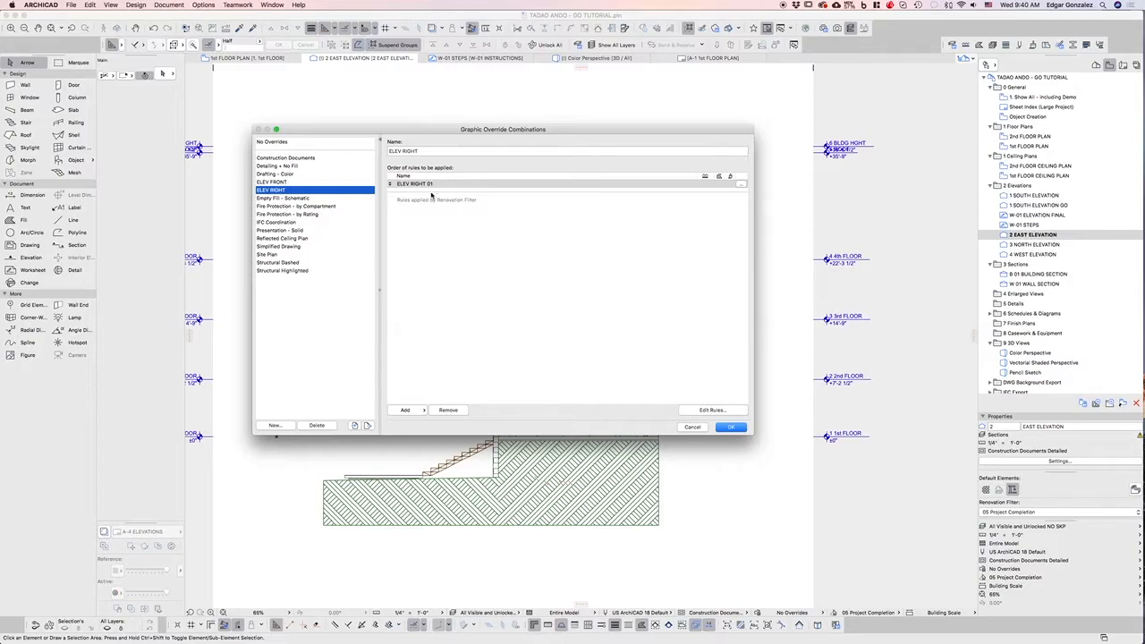
pyautogui.click(407, 409)
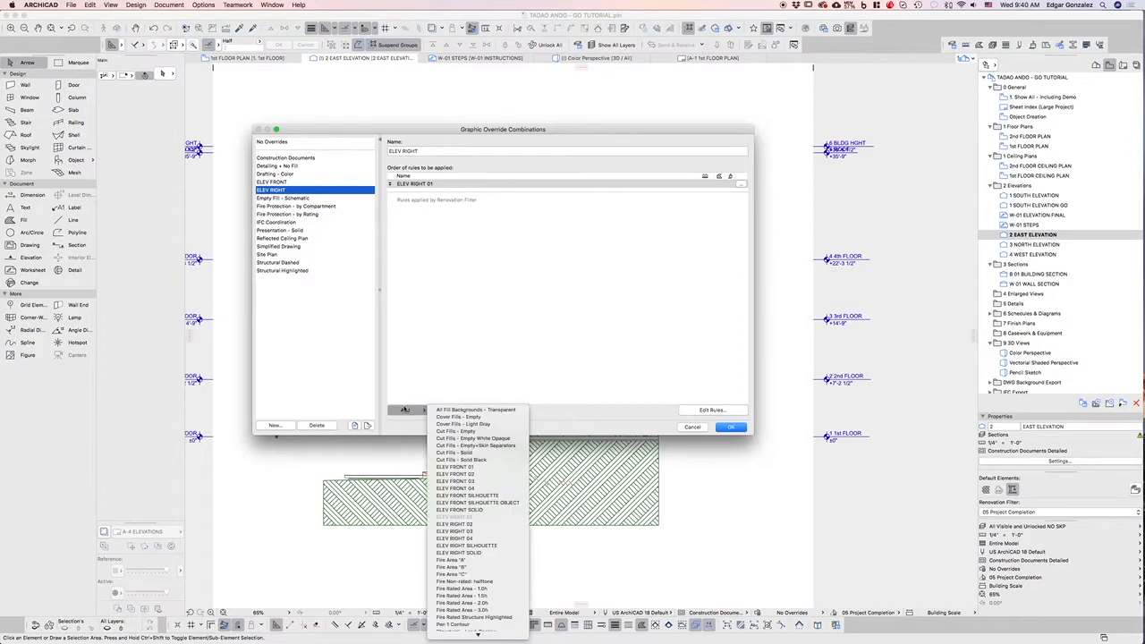
pyautogui.click(490, 526)
pyautogui.click(406, 410)
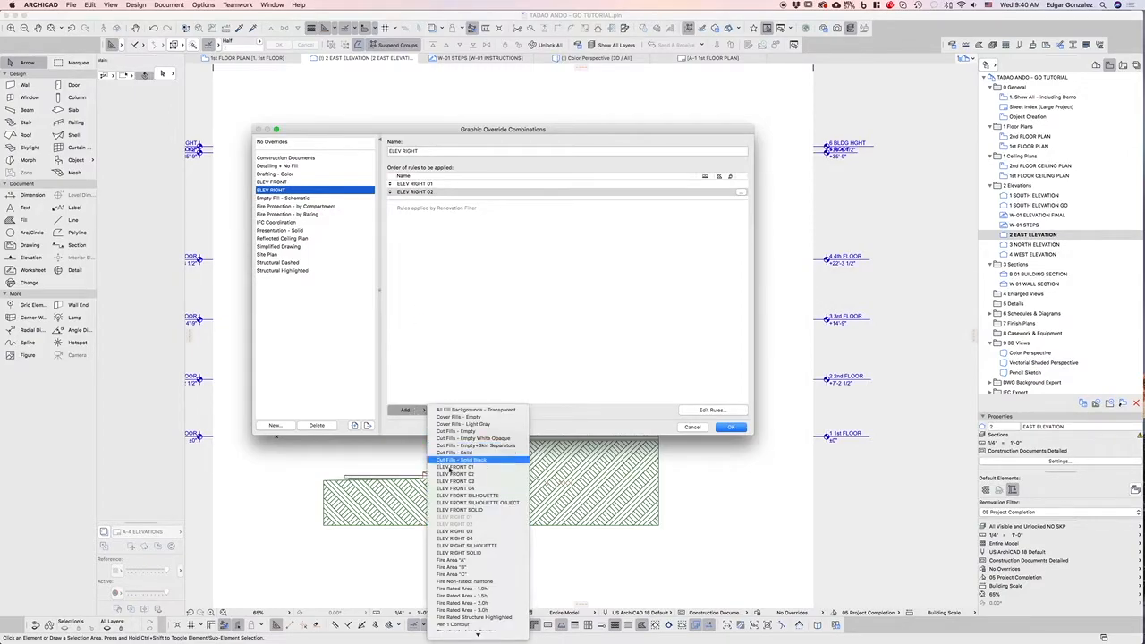
pyautogui.click(468, 530)
pyautogui.click(410, 409)
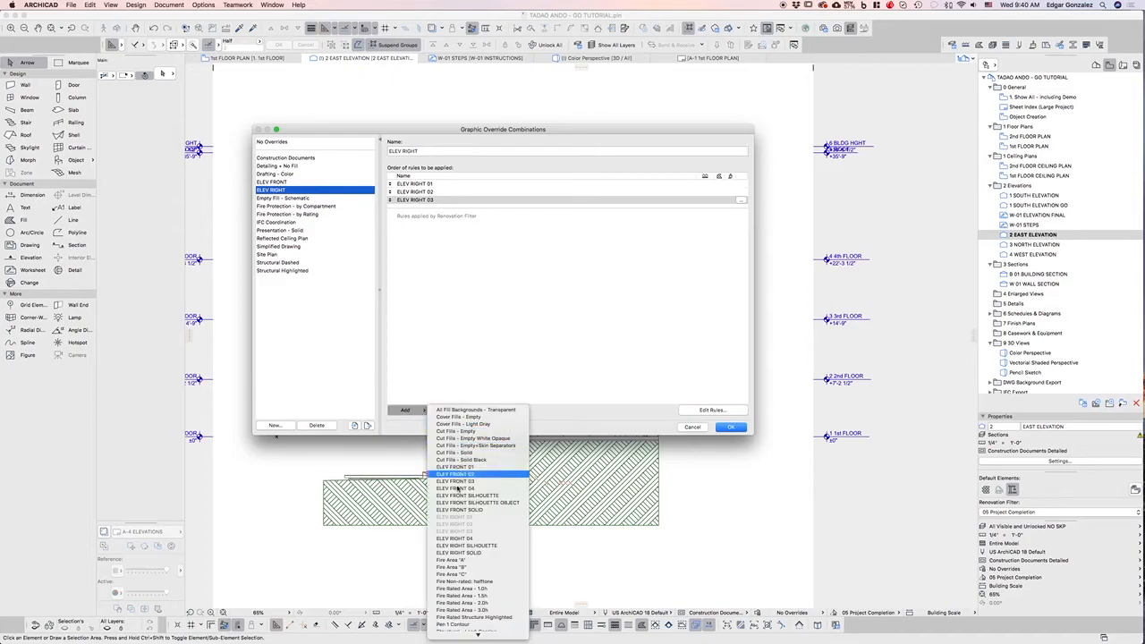
pyautogui.click(473, 538)
pyautogui.click(407, 409)
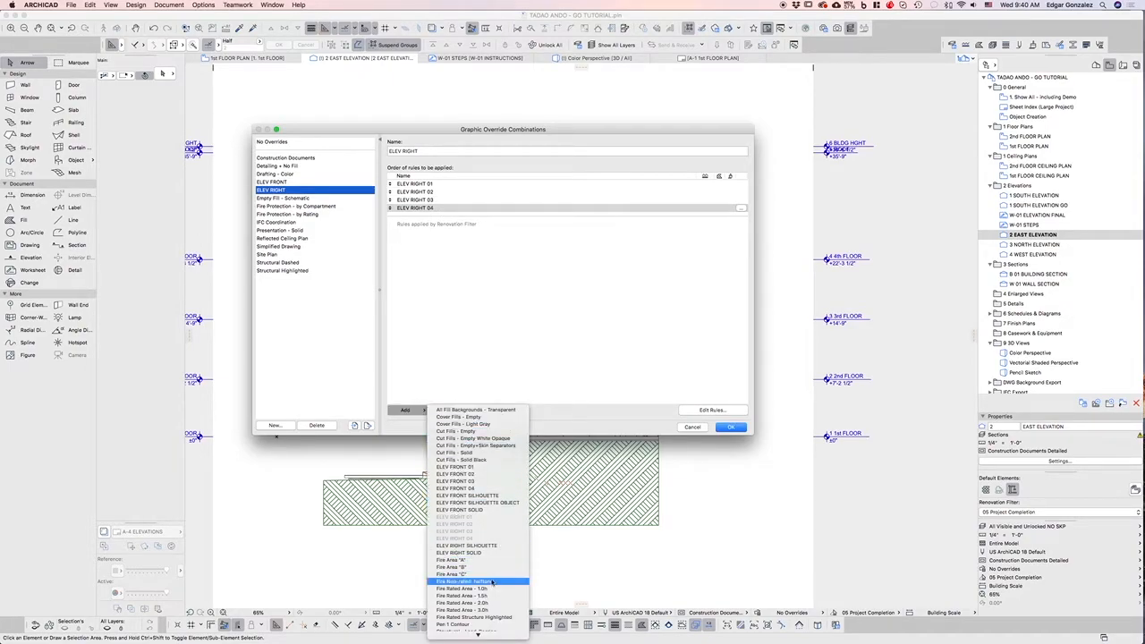
pyautogui.click(492, 545)
pyautogui.click(408, 409)
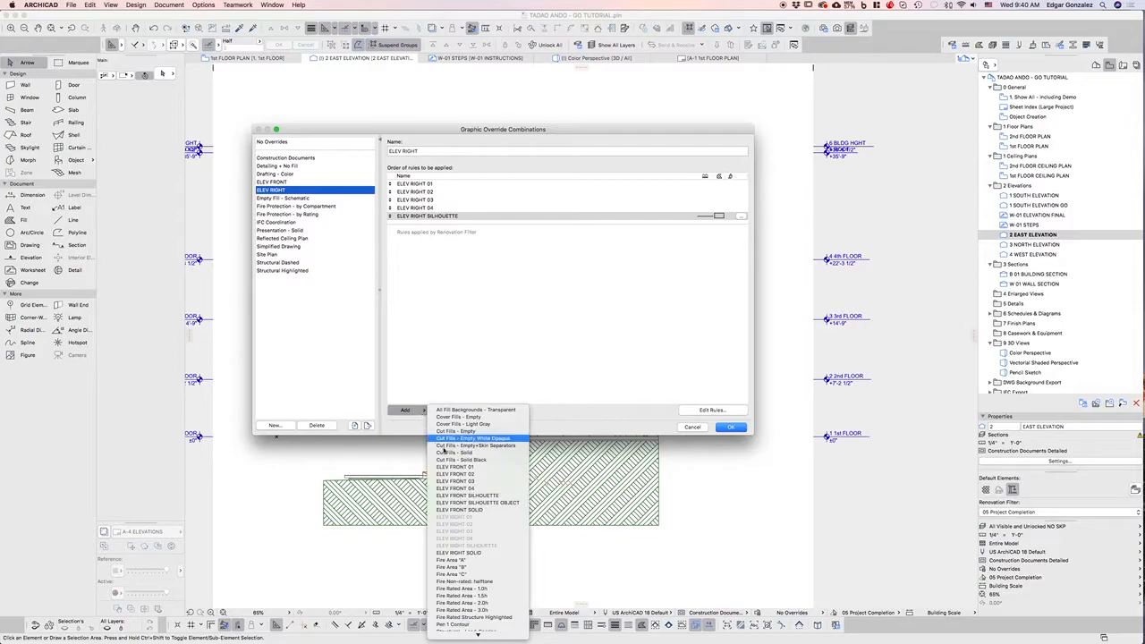
pyautogui.click(485, 554)
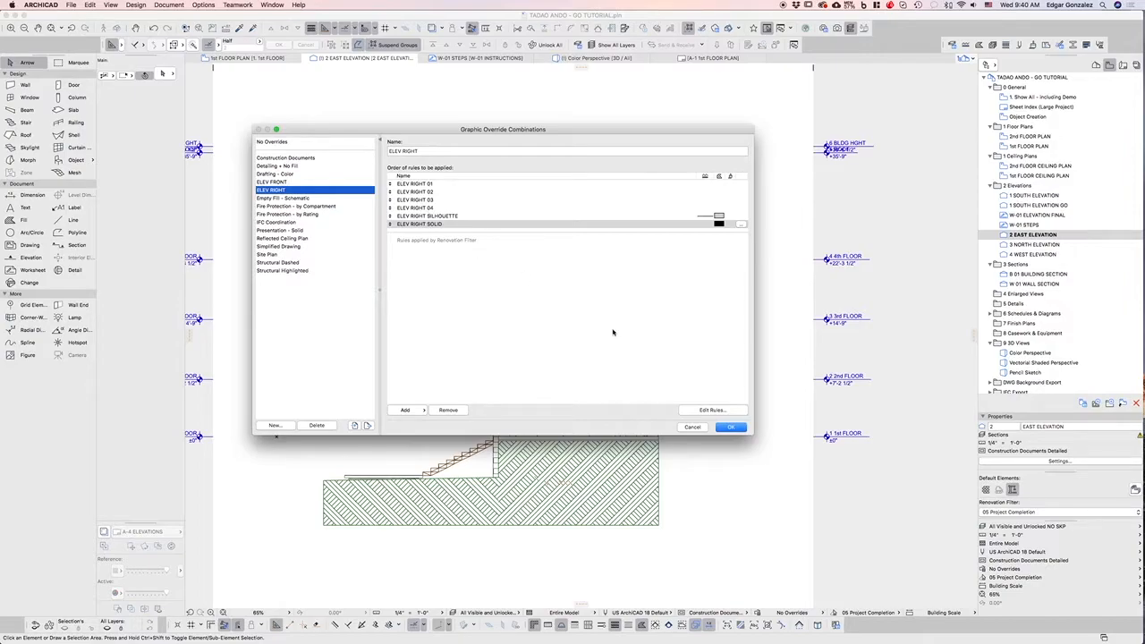
pyautogui.click(731, 428)
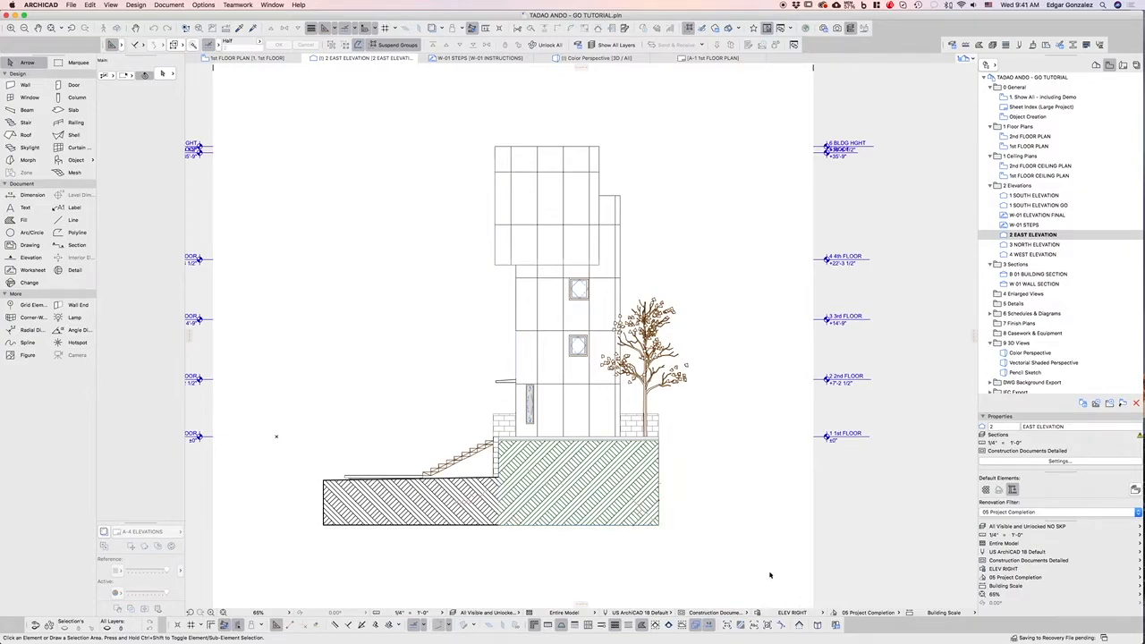
# Check which graphic override combination is active in the east elevation.
pyautogui.click(791, 613)
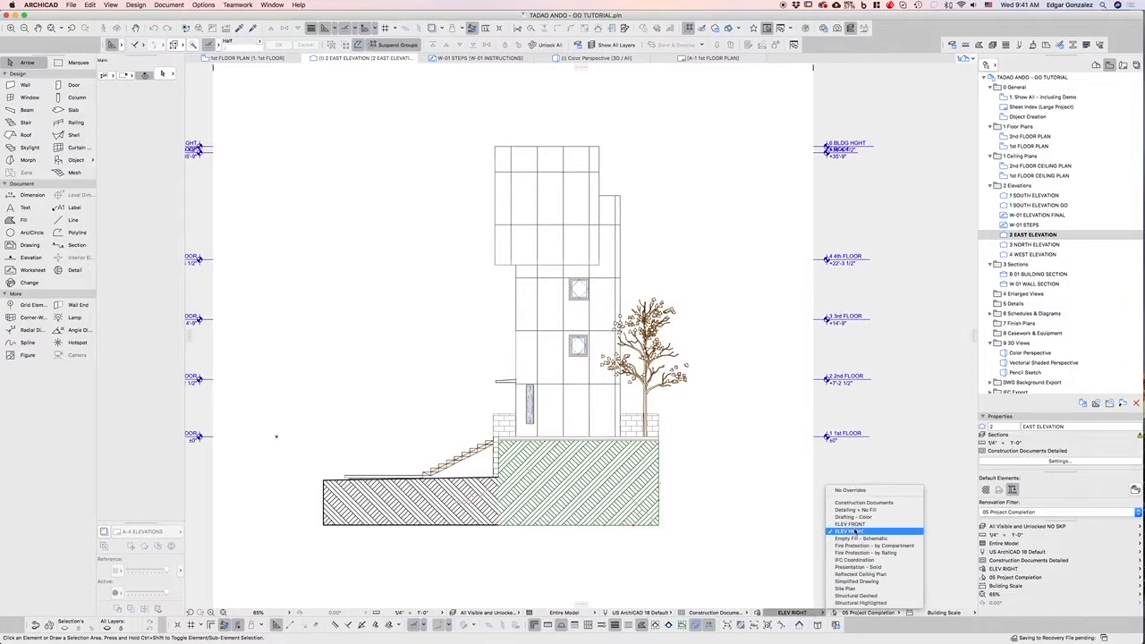
pyautogui.click(713, 526)
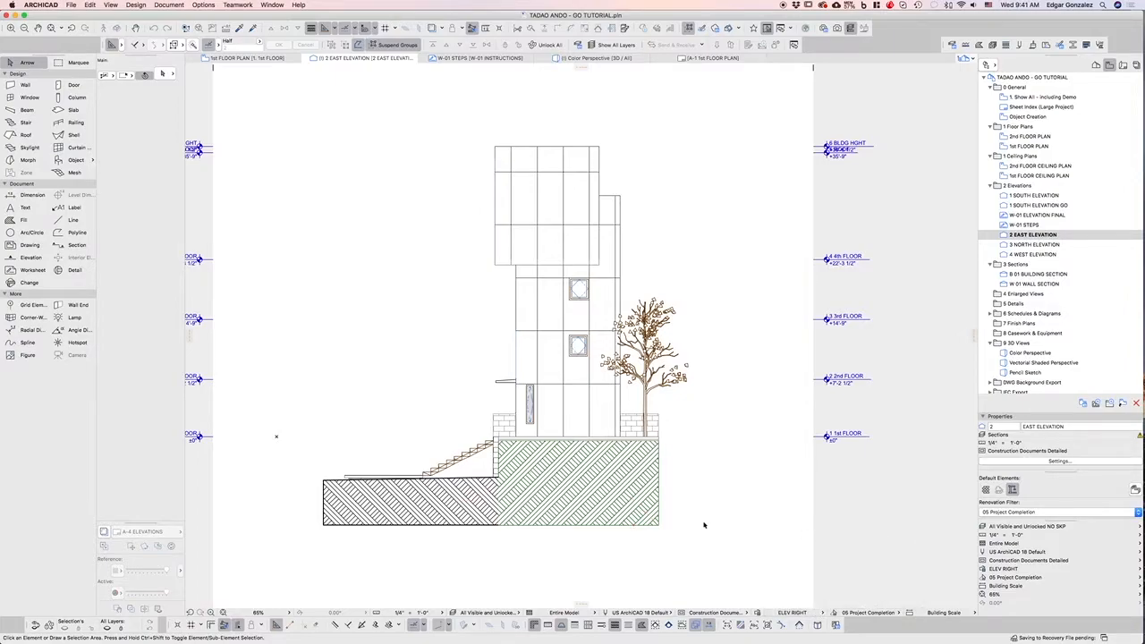
pyautogui.click(607, 507)
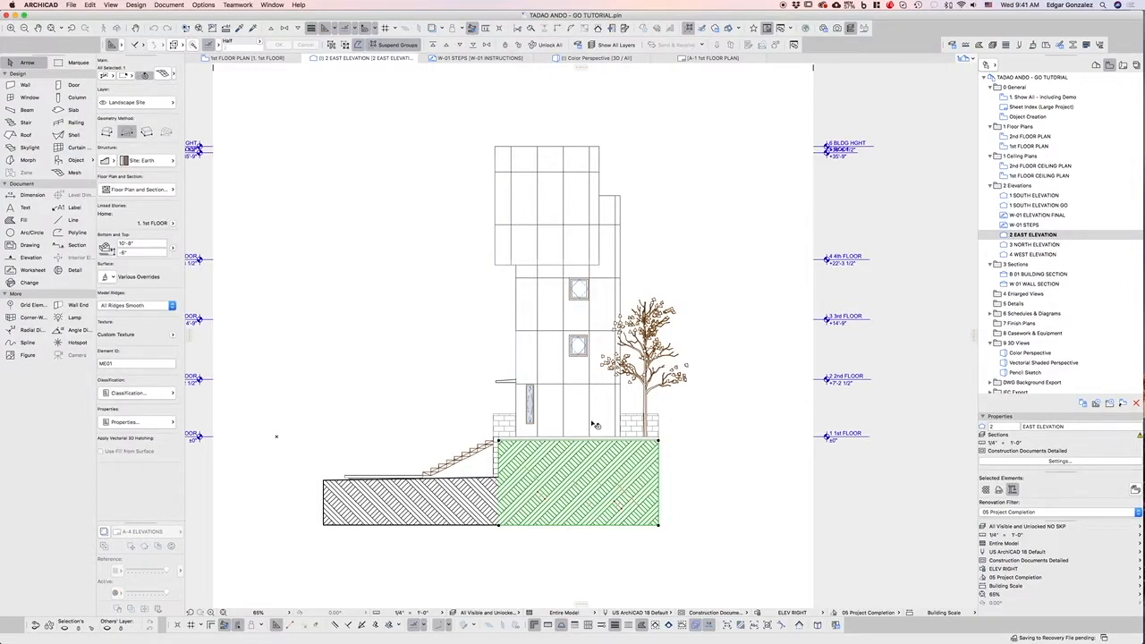
# Set the ELEV RIGHT property of the projecting upper wall on the 4th floor to Thickness 01.
pyautogui.click(551, 188)
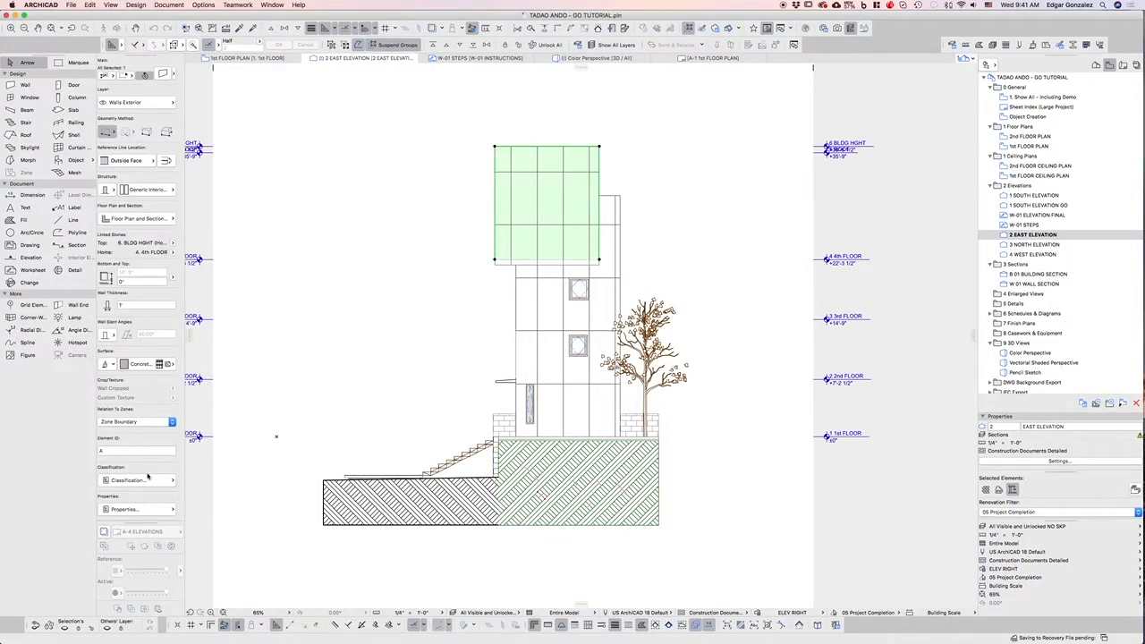
pyautogui.click(162, 511)
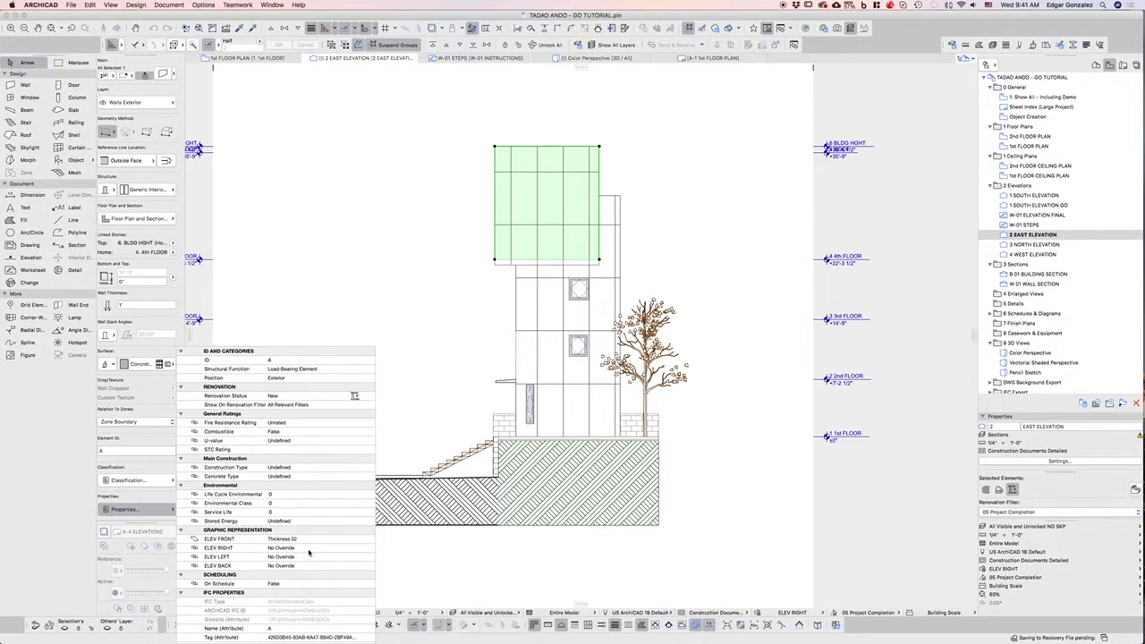
pyautogui.click(312, 549)
pyautogui.click(363, 548)
pyautogui.click(388, 554)
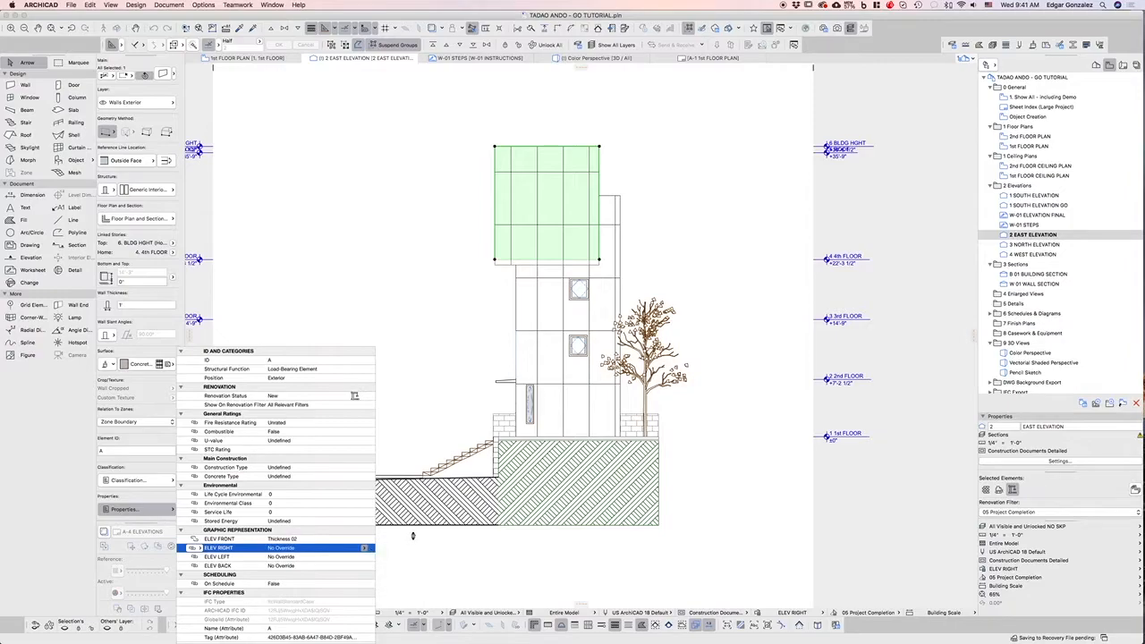
pyautogui.click(440, 551)
pyautogui.press('Escape')
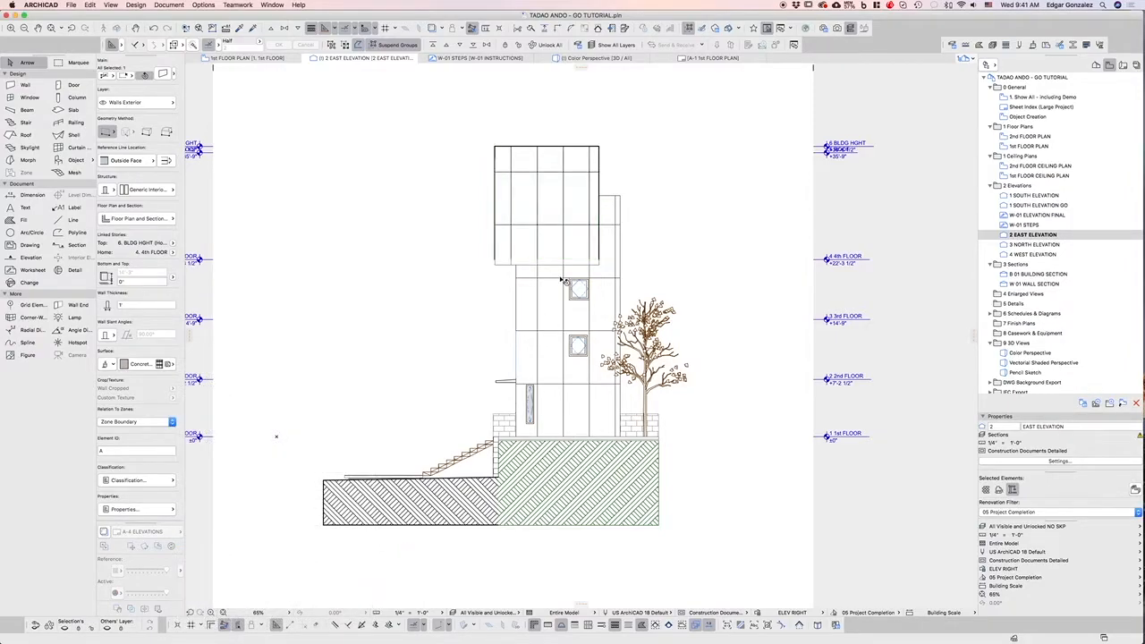
# Set the ELEV RIGHT property of the 4th-floor slab under the upper wall to Thickness 01 and deselect it.
pyautogui.click(559, 264)
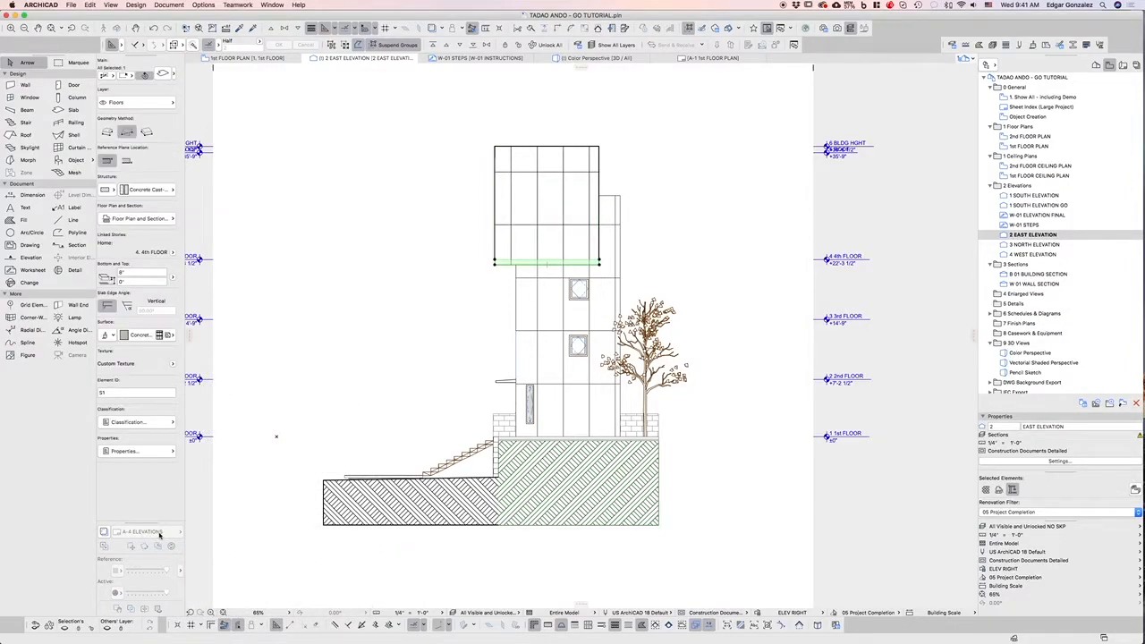
pyautogui.click(169, 453)
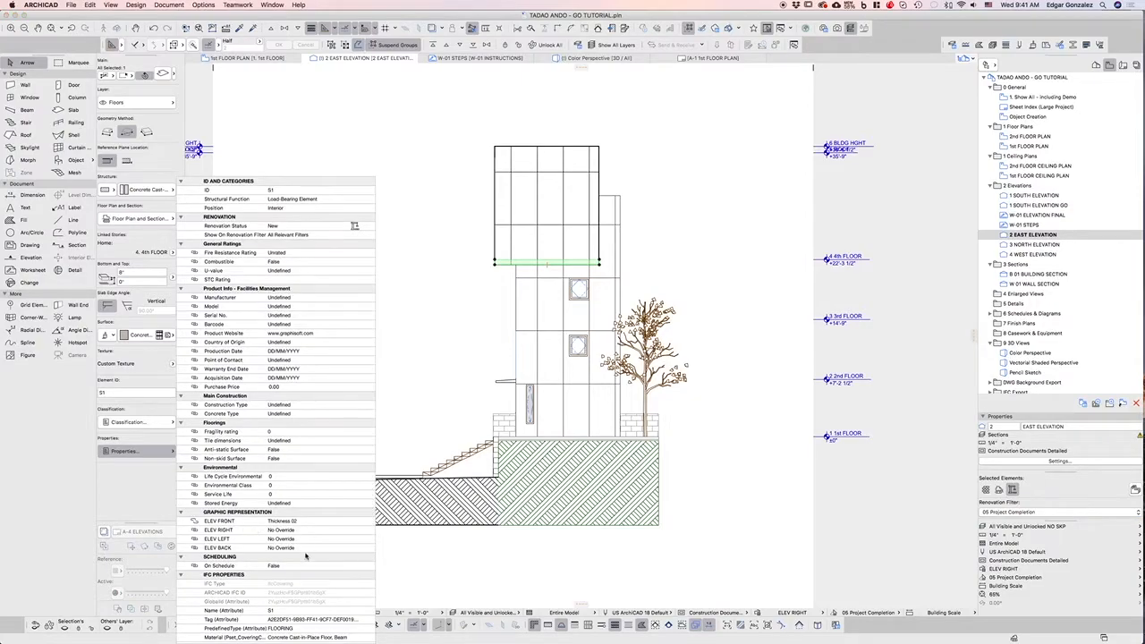
pyautogui.click(310, 533)
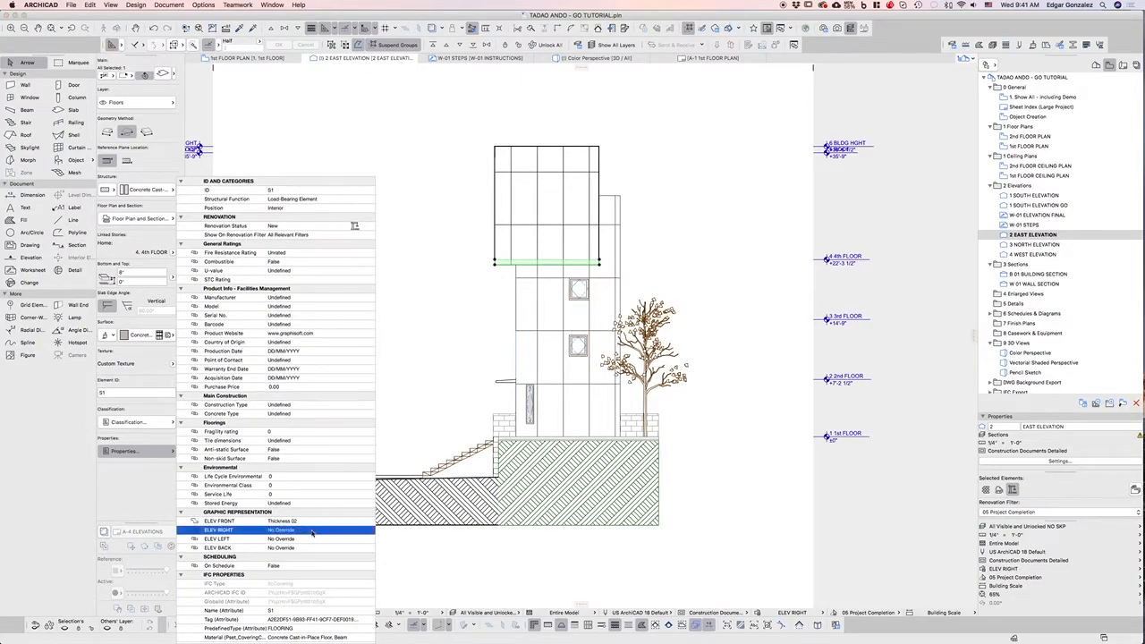
pyautogui.click(363, 531)
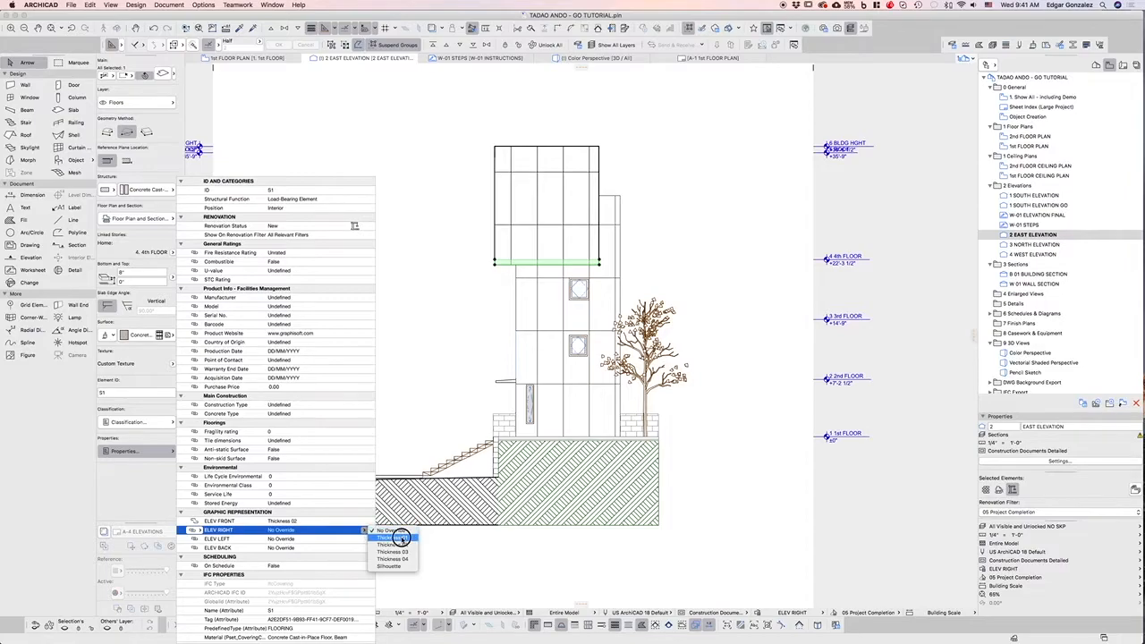
pyautogui.click(396, 537)
pyautogui.click(686, 287)
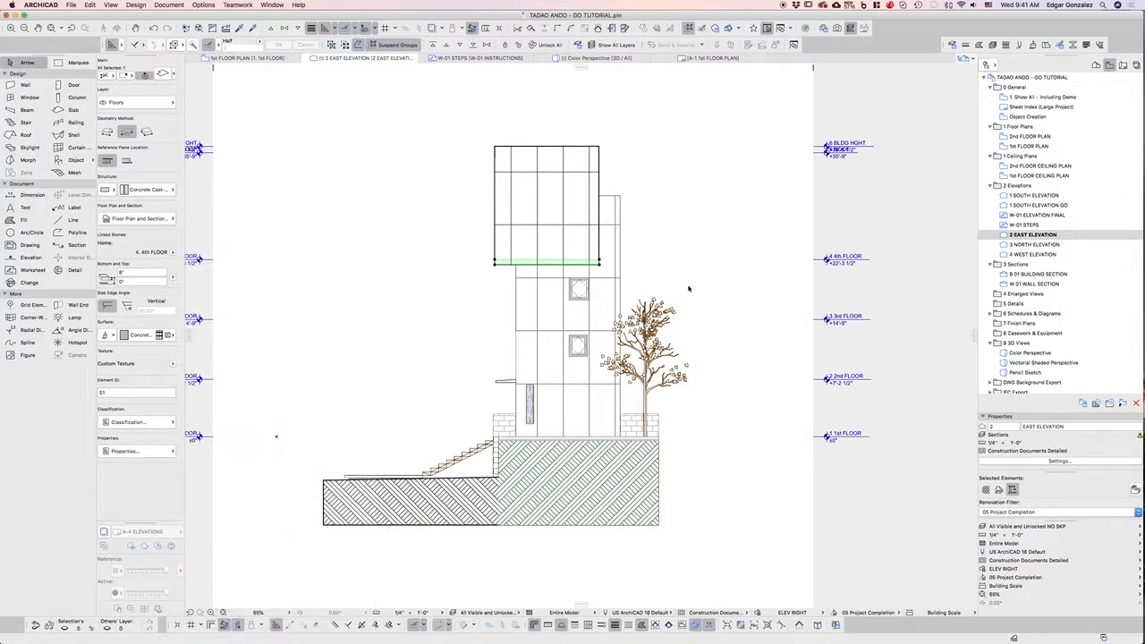
pyautogui.click(686, 291)
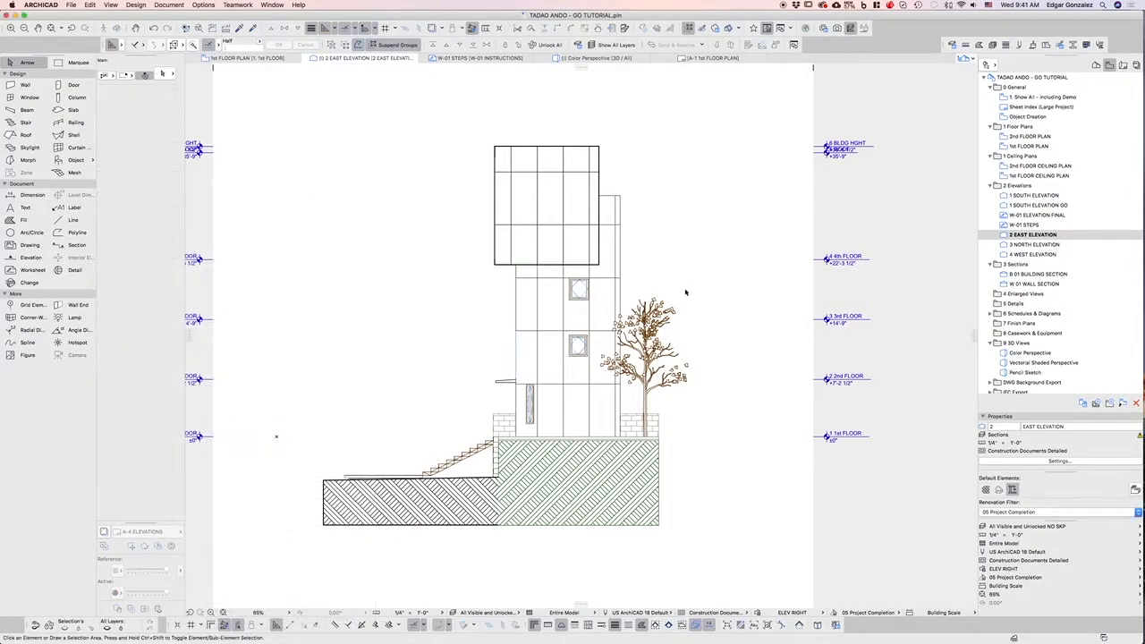
# Set the ELEV RIGHT property to Thickness 02 for all tower walls below and behind the projecting upper volume, including the small roof-level walls.
pyautogui.click(616, 257)
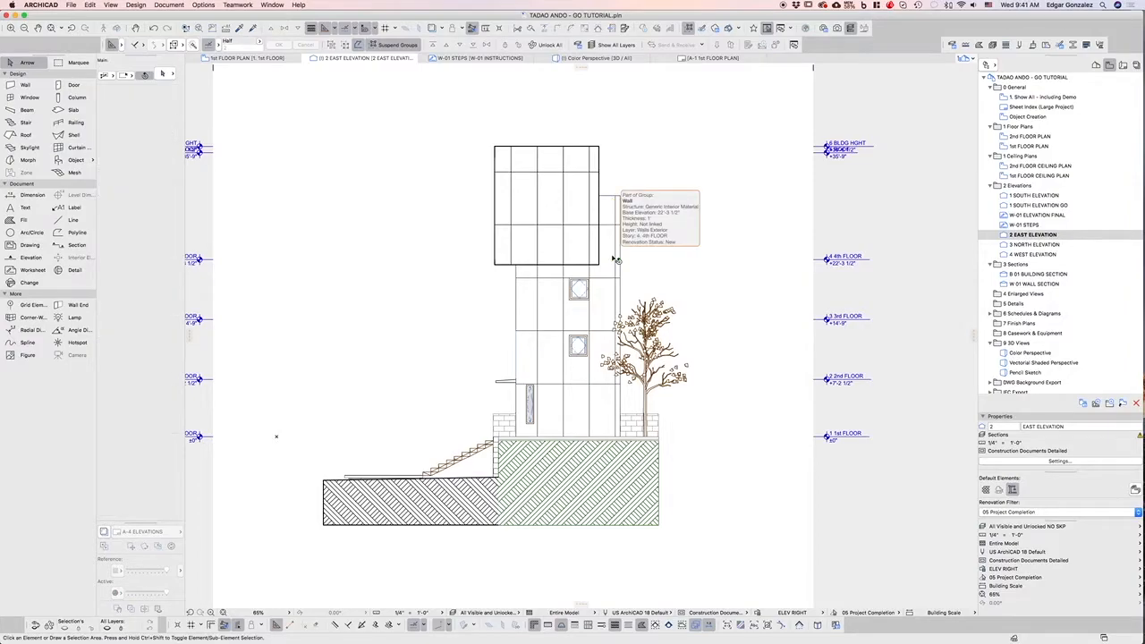
pyautogui.click(607, 203)
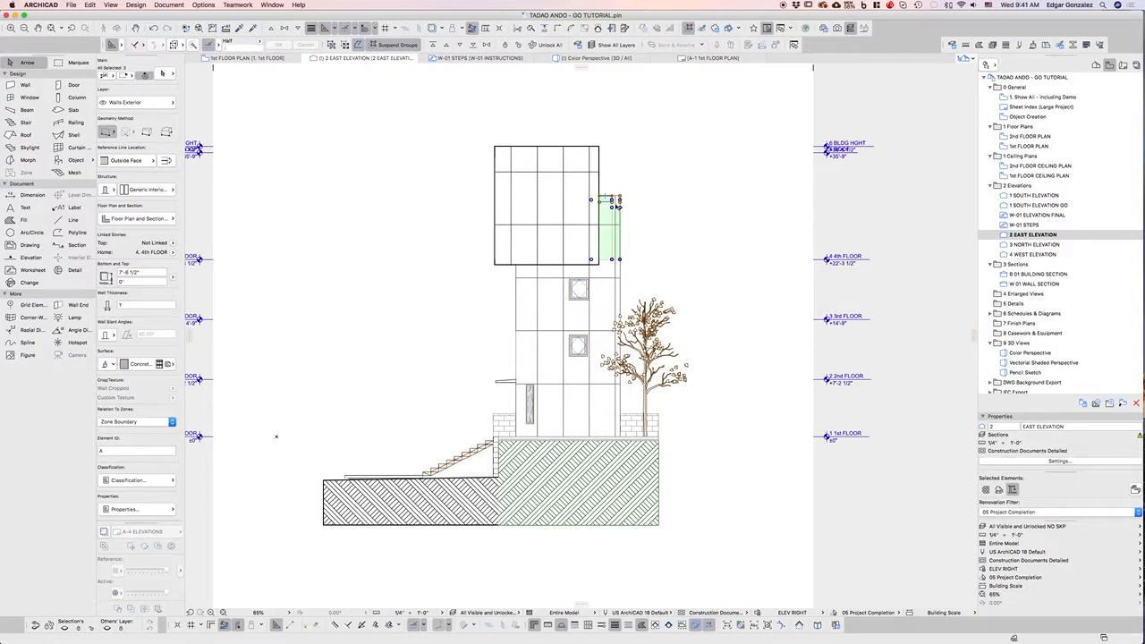
pyautogui.keyDown('shift'); pyautogui.click(620, 214); pyautogui.keyUp('shift')
pyautogui.keyDown('shift'); pyautogui.click(607, 292); pyautogui.keyUp('shift')
pyautogui.keyDown('shift'); pyautogui.click(600, 351); pyautogui.keyUp('shift')
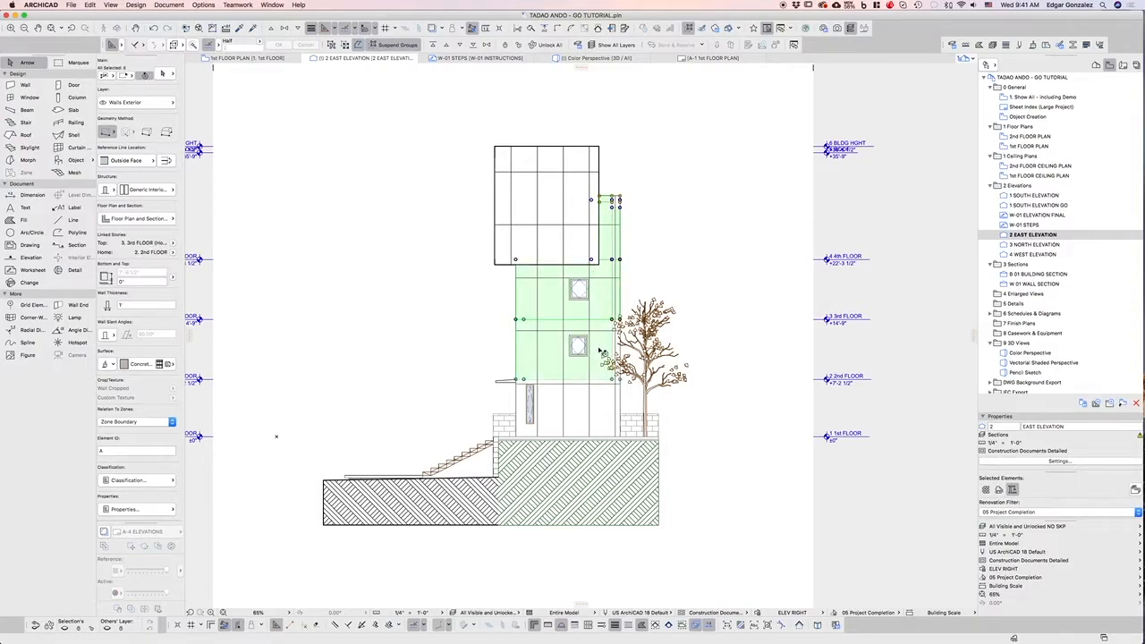
pyautogui.keyDown('shift'); pyautogui.click(595, 409); pyautogui.keyUp('shift')
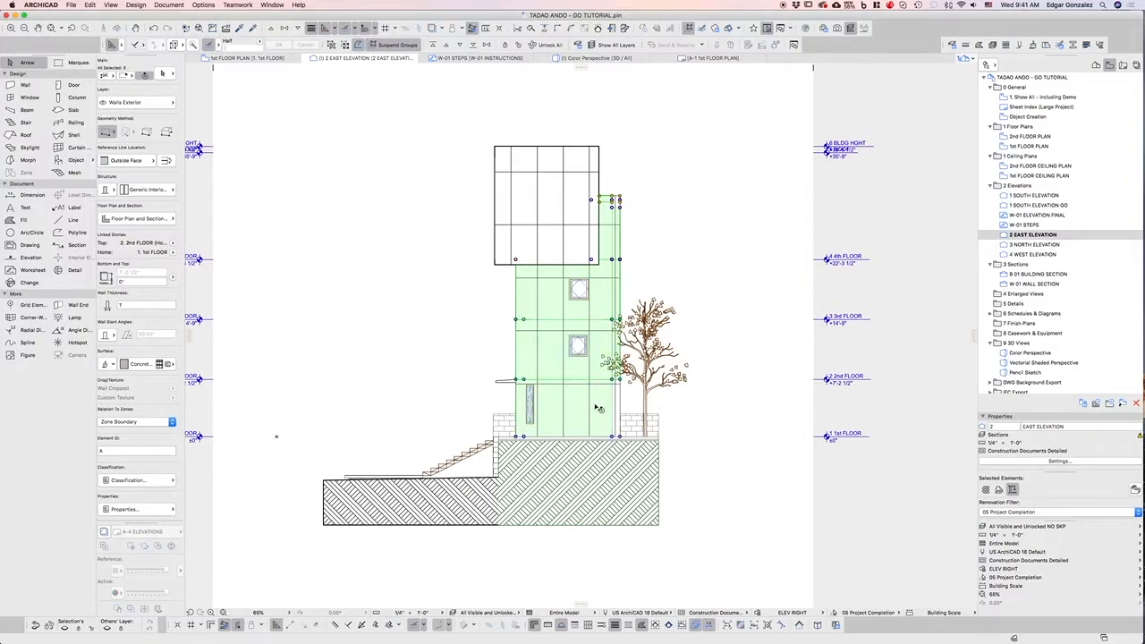
pyautogui.keyDown('shift'); pyautogui.click(617, 401); pyautogui.keyUp('shift')
pyautogui.scroll(1, 627, 199)
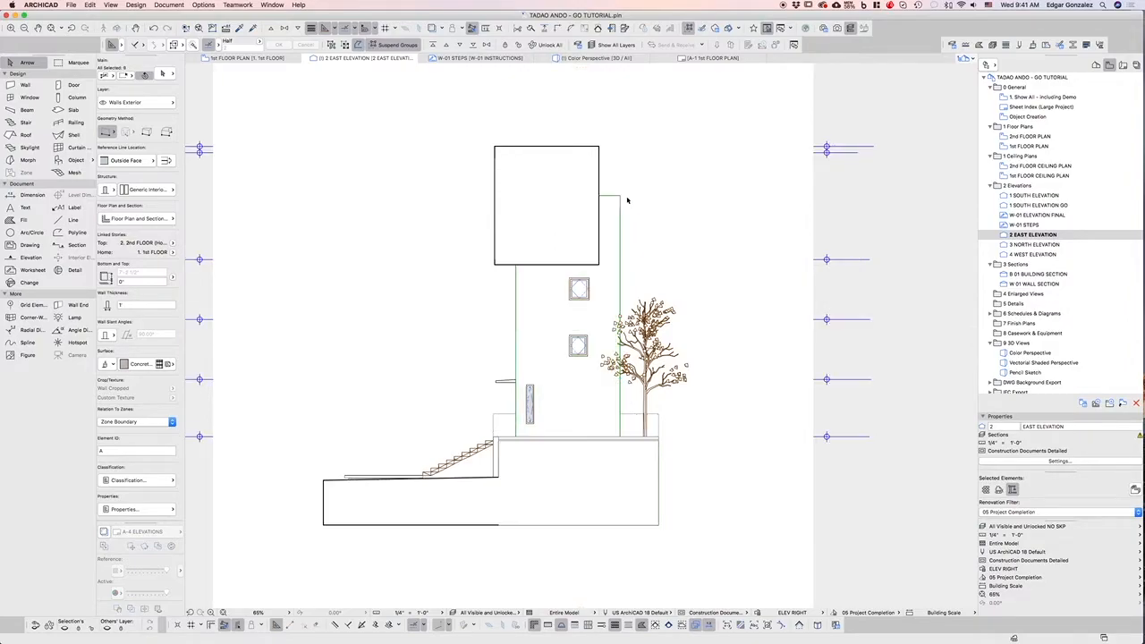
pyautogui.scroll(10, 627, 199)
pyautogui.keyDown('shift'); pyautogui.click(454, 223); pyautogui.keyUp('shift')
pyautogui.scroll(-5, 594, 262)
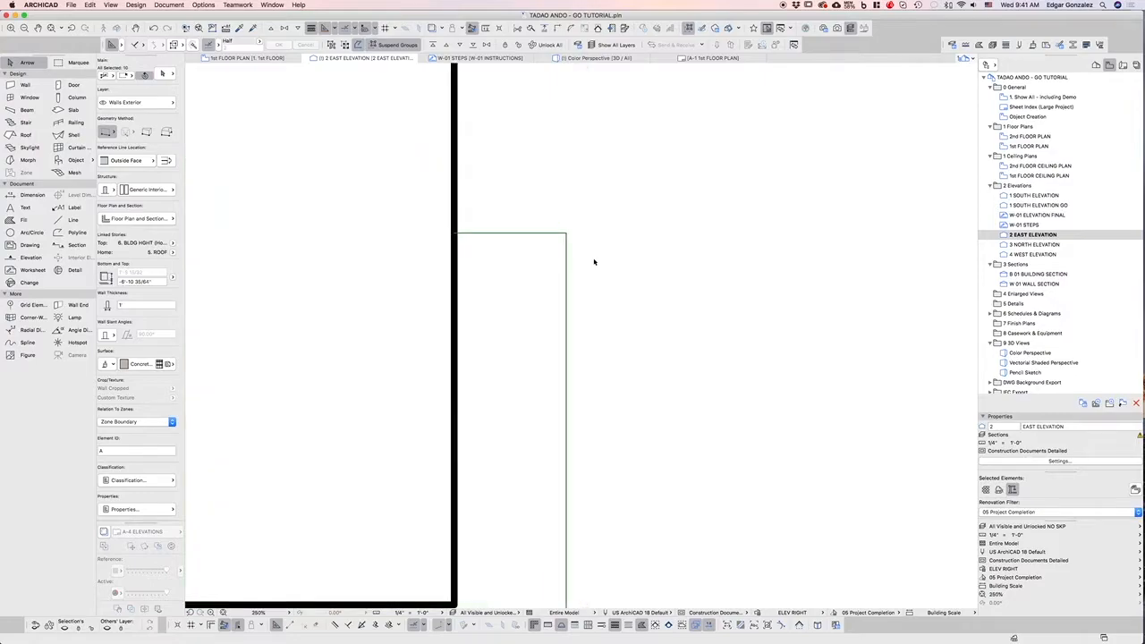
pyautogui.scroll(-8, 594, 262)
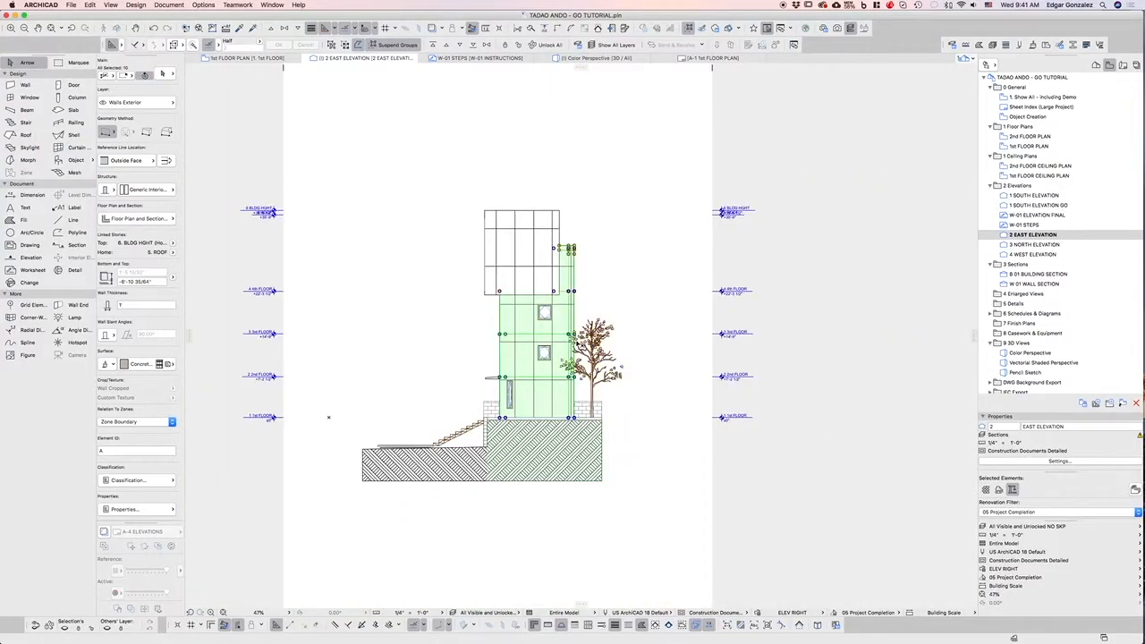
pyautogui.click(172, 510)
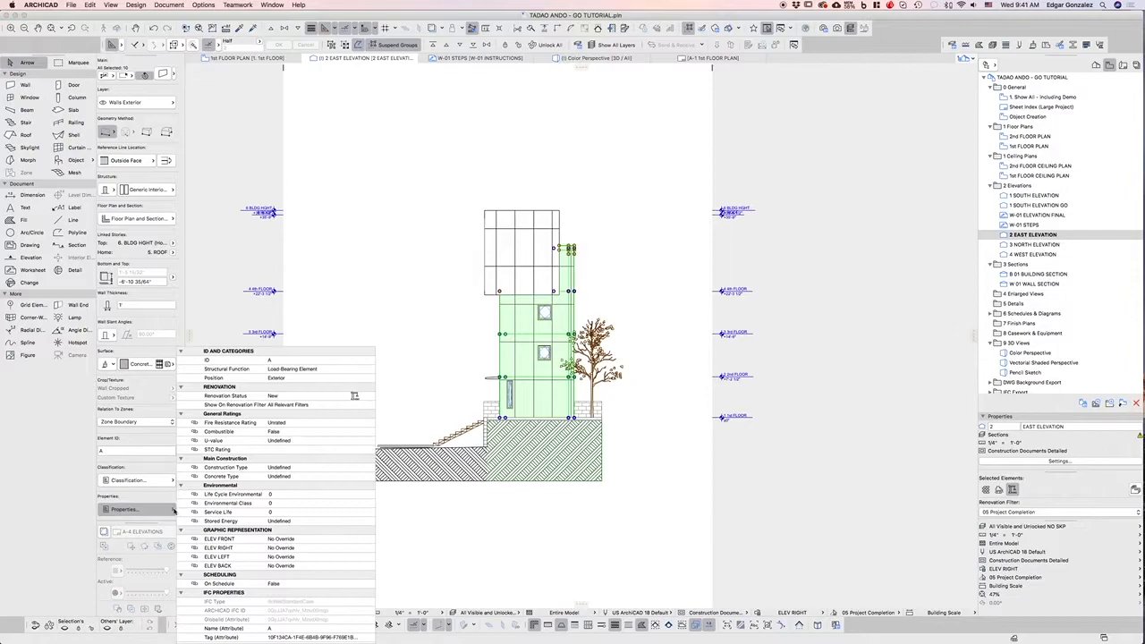
pyautogui.click(314, 548)
pyautogui.click(363, 548)
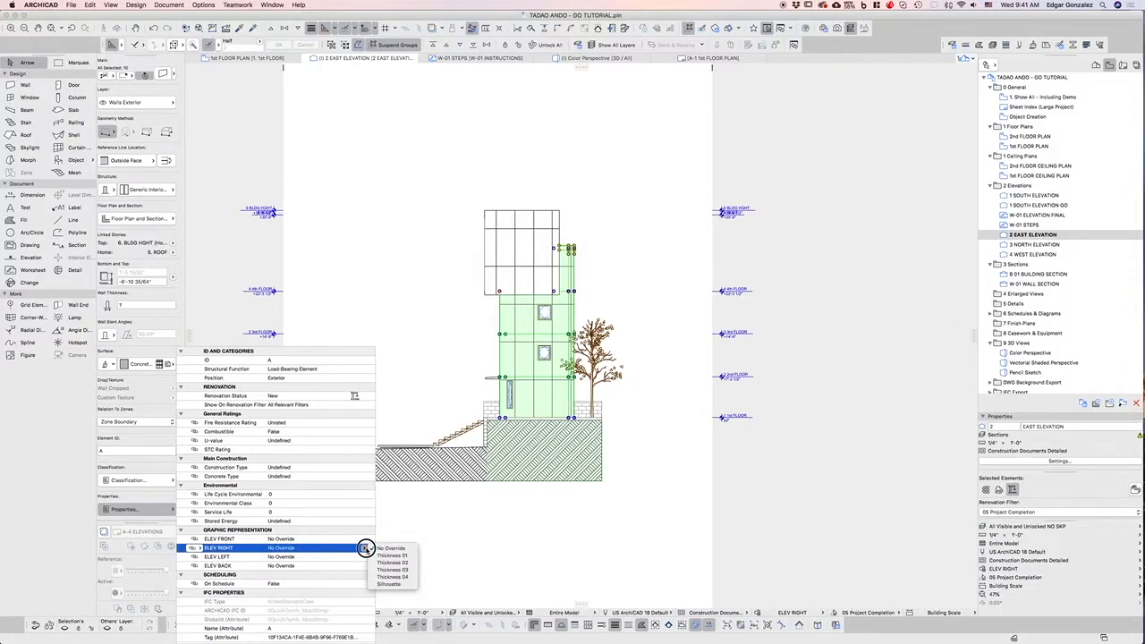
pyautogui.click(403, 562)
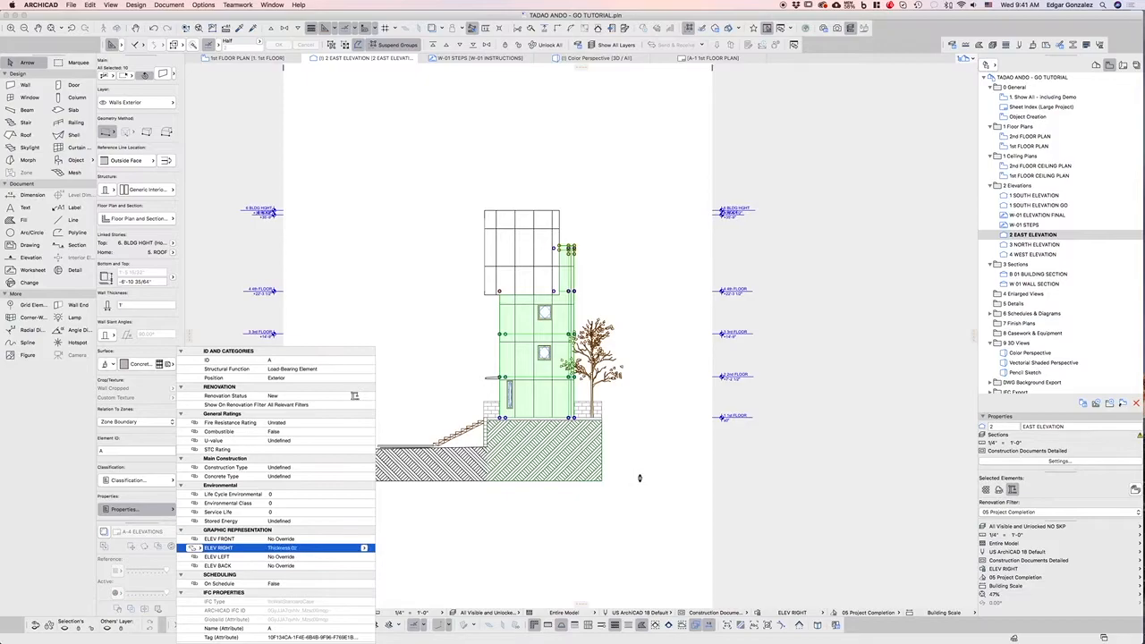
pyautogui.click(616, 456)
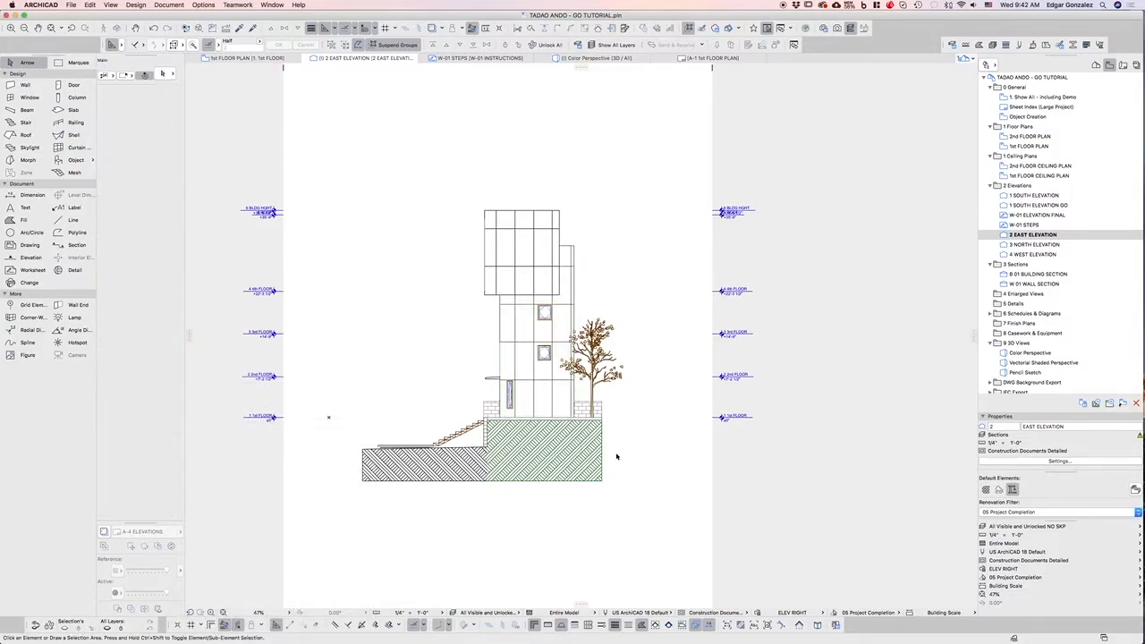
# Examine the outline weights of the upper volume and the tower walls in the east elevation.
pyautogui.scroll(2, 546, 431)
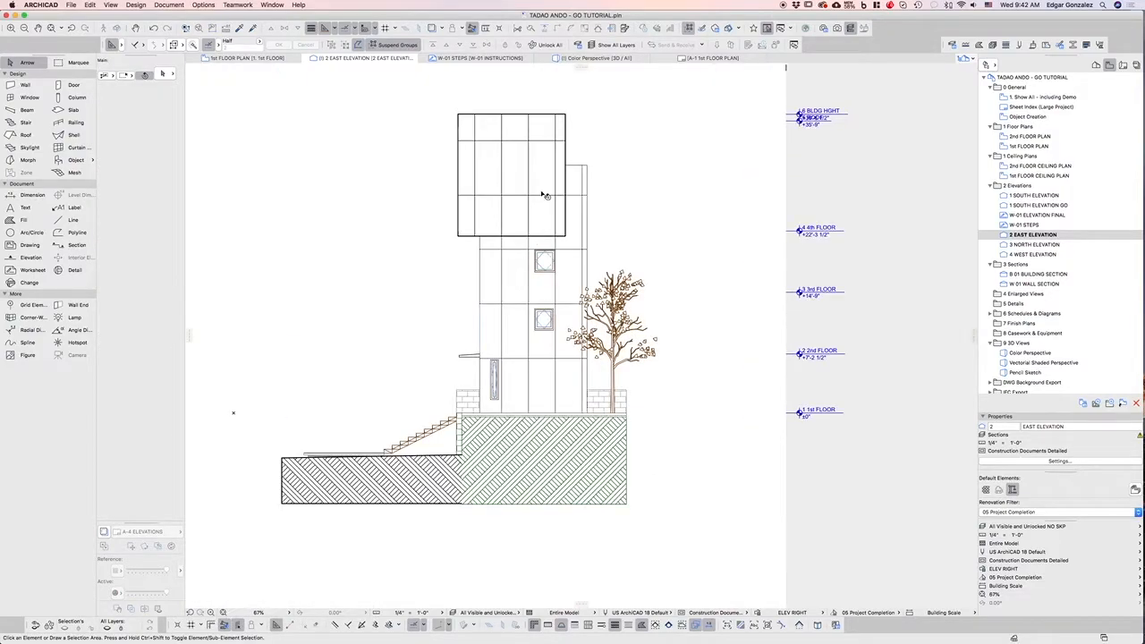
pyautogui.scroll(5, 543, 195)
pyautogui.scroll(3, 544, 190)
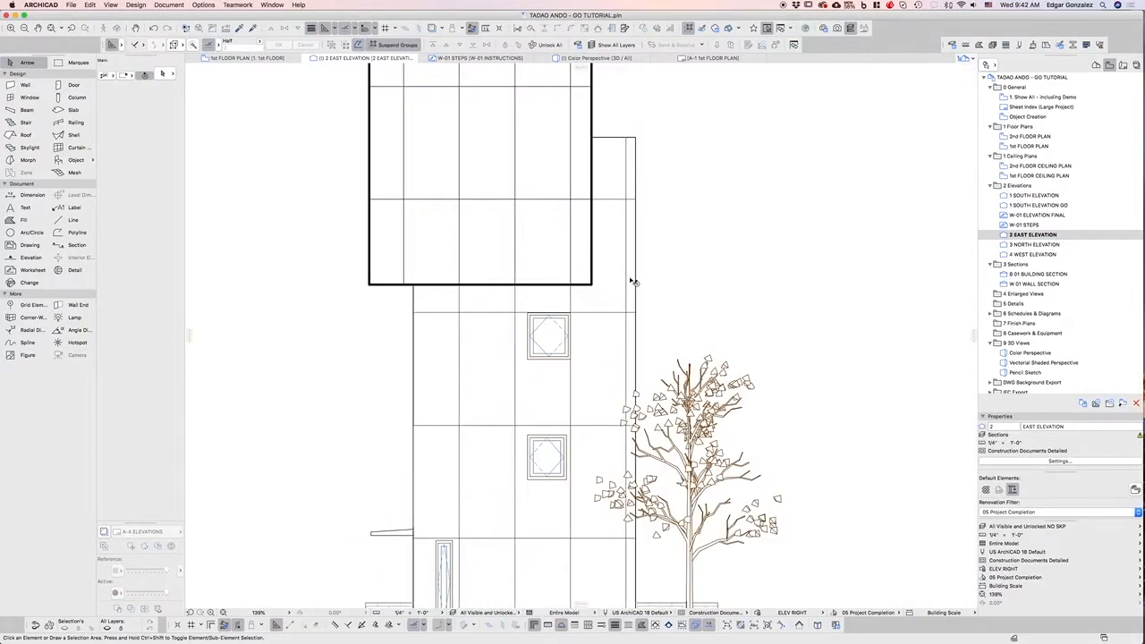
pyautogui.scroll(-2, 629, 270)
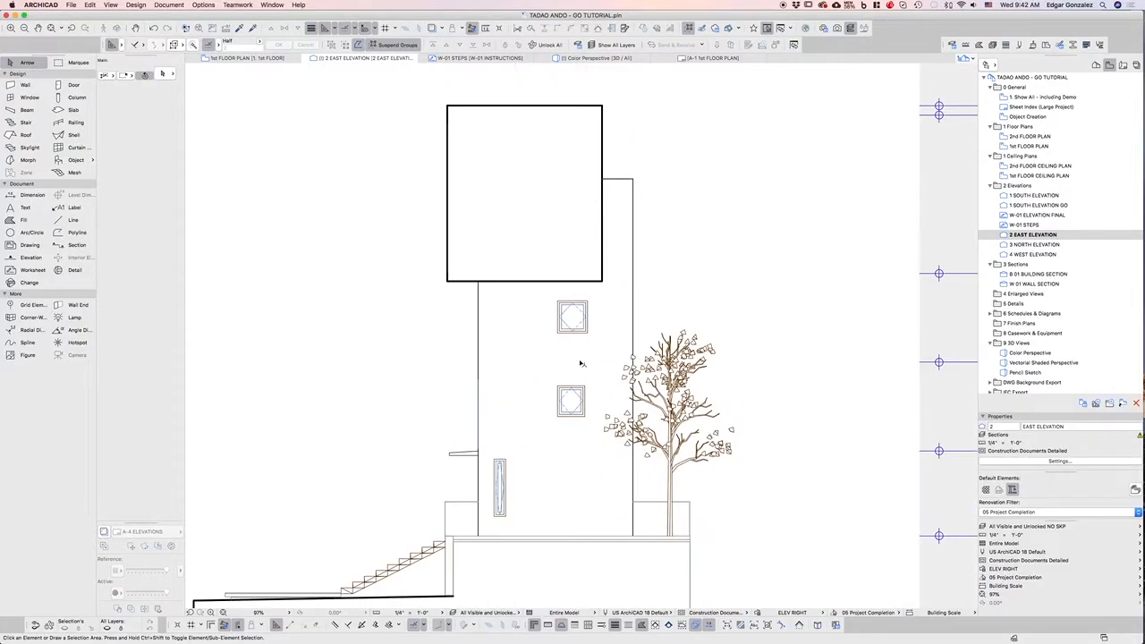
# Set the ELEV RIGHT property of the entrance stair elements to Thickness 03 and deselect them.
pyautogui.scroll(-1, 688, 309)
pyautogui.scroll(4, 441, 558)
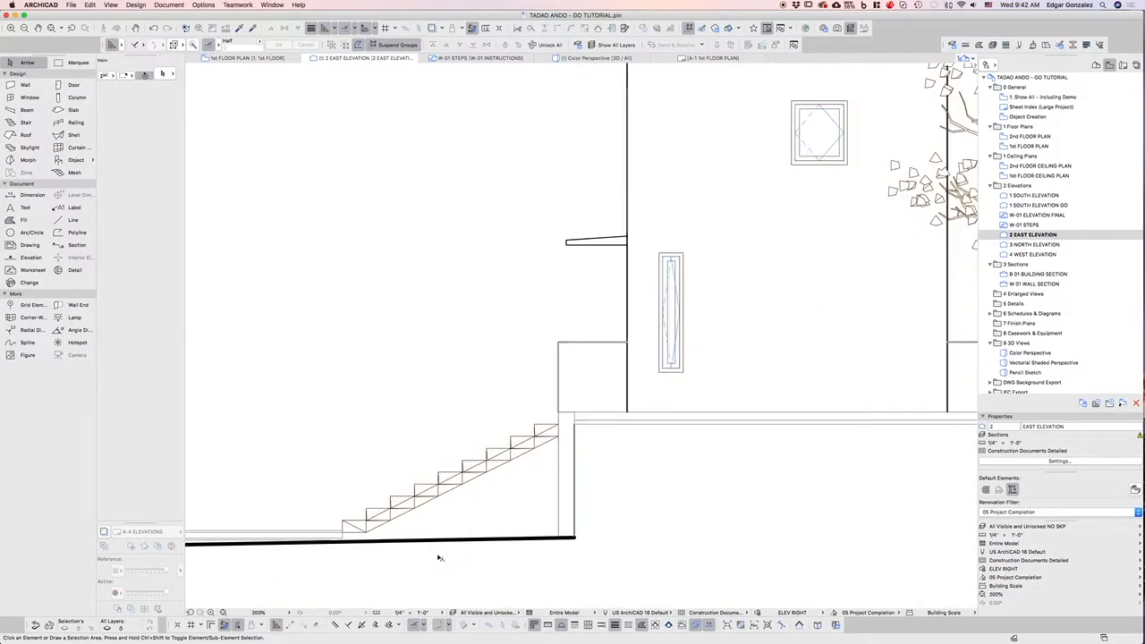
pyautogui.scroll(-1, 556, 424)
pyautogui.click(520, 448)
pyautogui.click(520, 448)
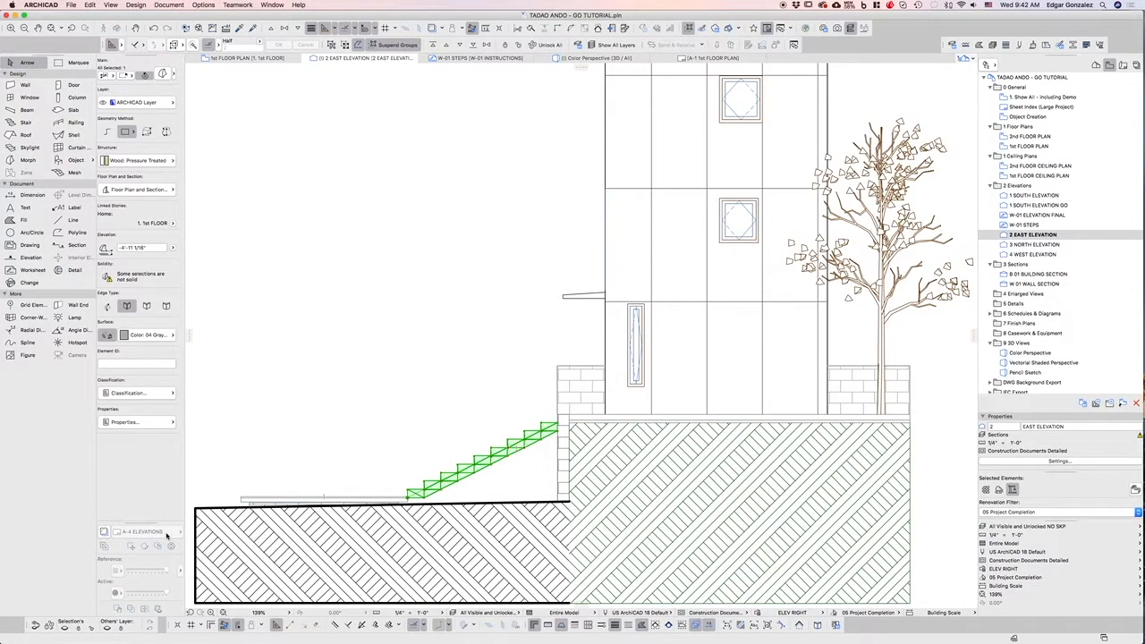
pyautogui.click(152, 426)
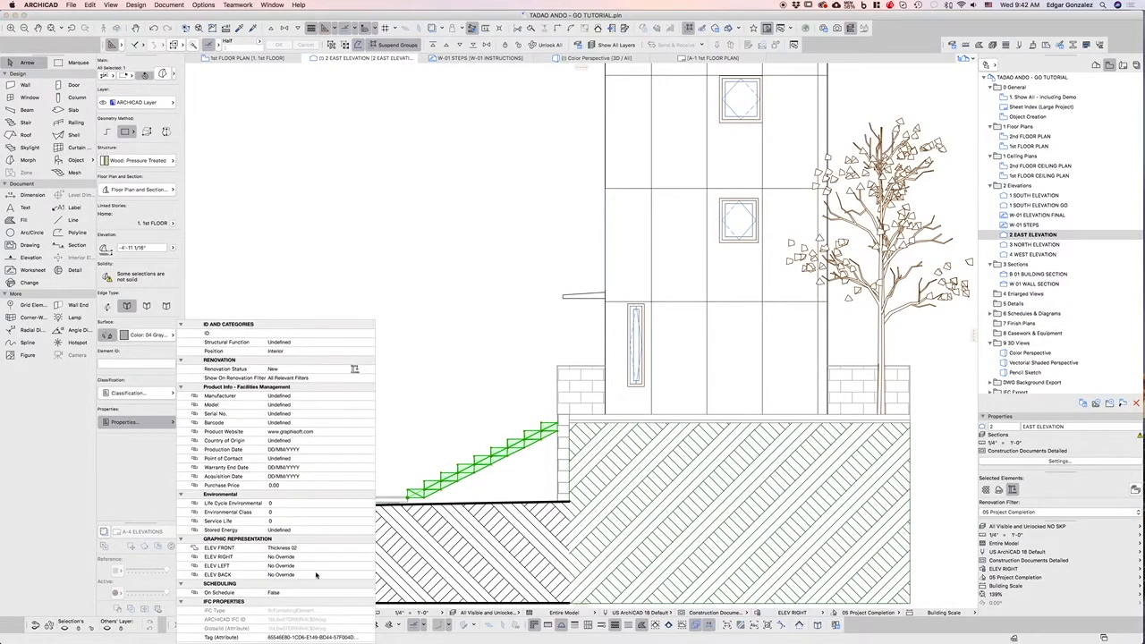
pyautogui.click(323, 558)
pyautogui.click(363, 557)
pyautogui.click(396, 578)
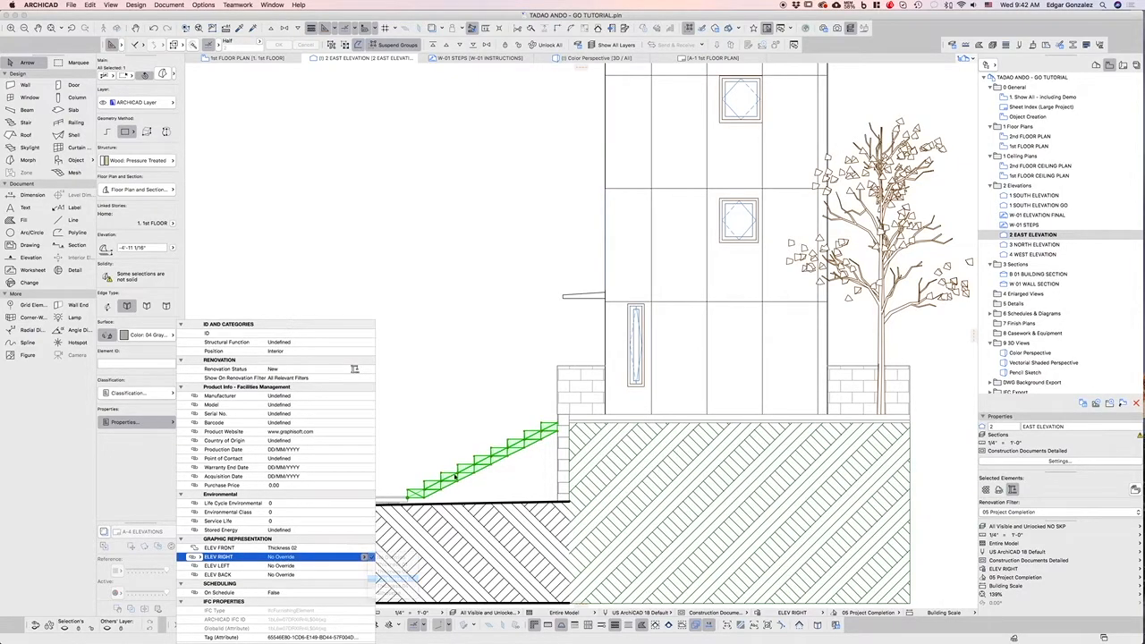
pyautogui.click(459, 430)
pyautogui.click(436, 439)
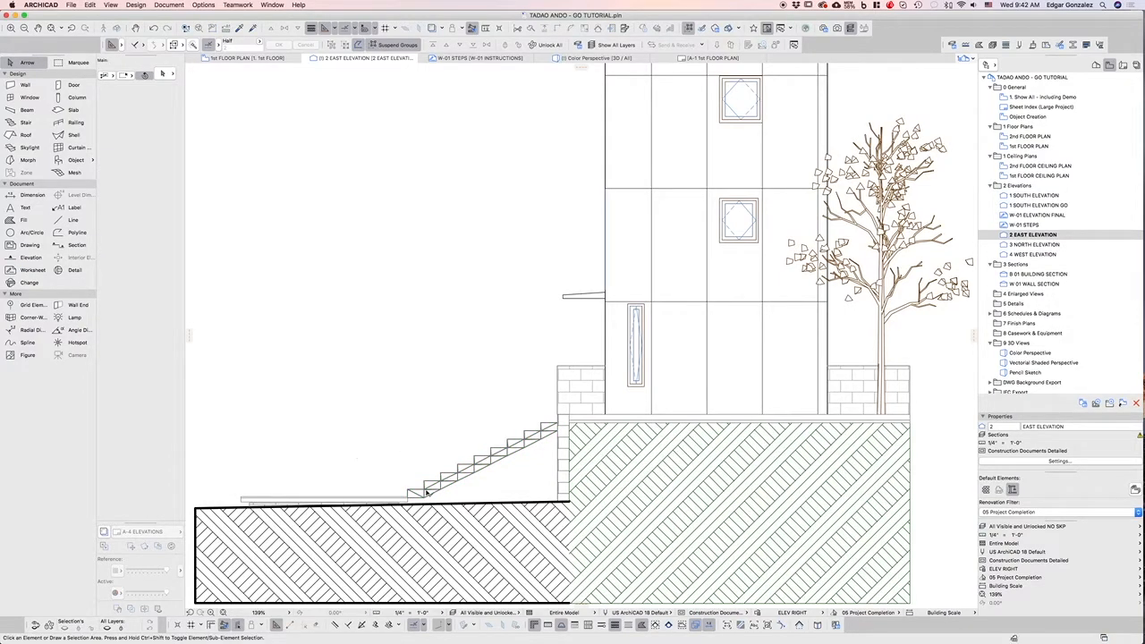
# Examine the line weights of the stair, ground, tower and upper volume across the whole east elevation.
pyautogui.scroll(-5, 342, 431)
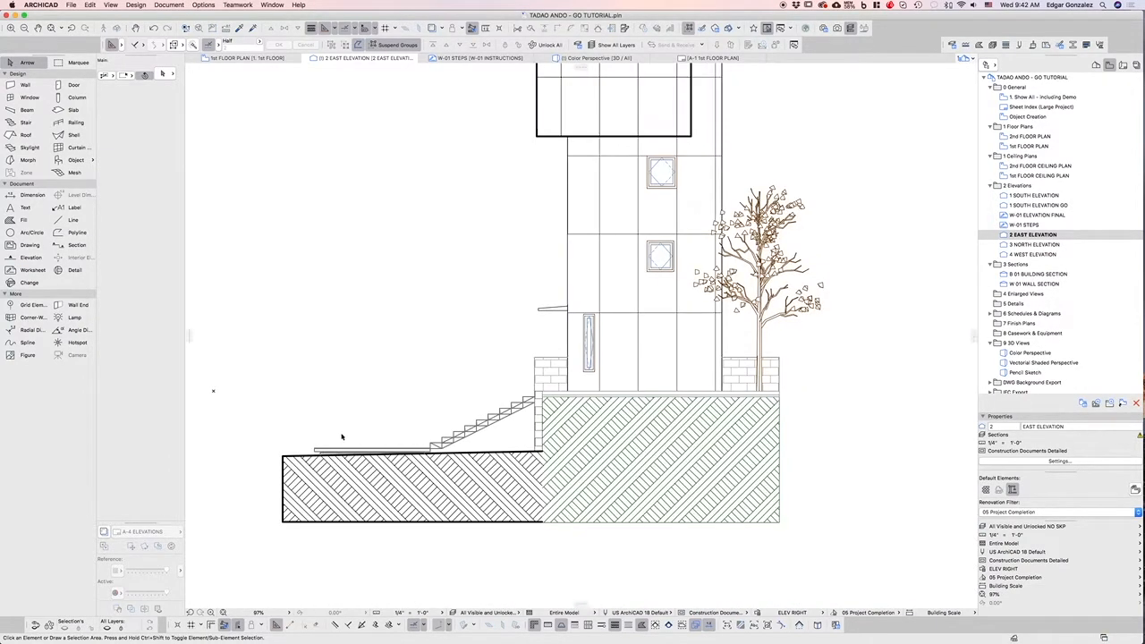
pyautogui.scroll(-2, 314, 435)
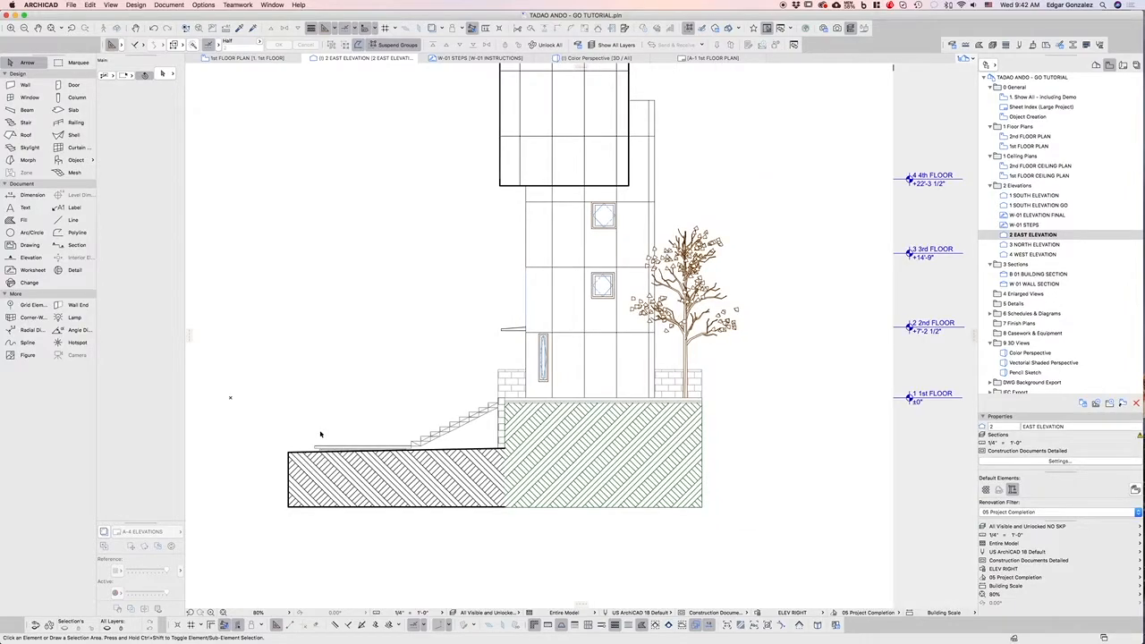
pyautogui.scroll(-2, 320, 435)
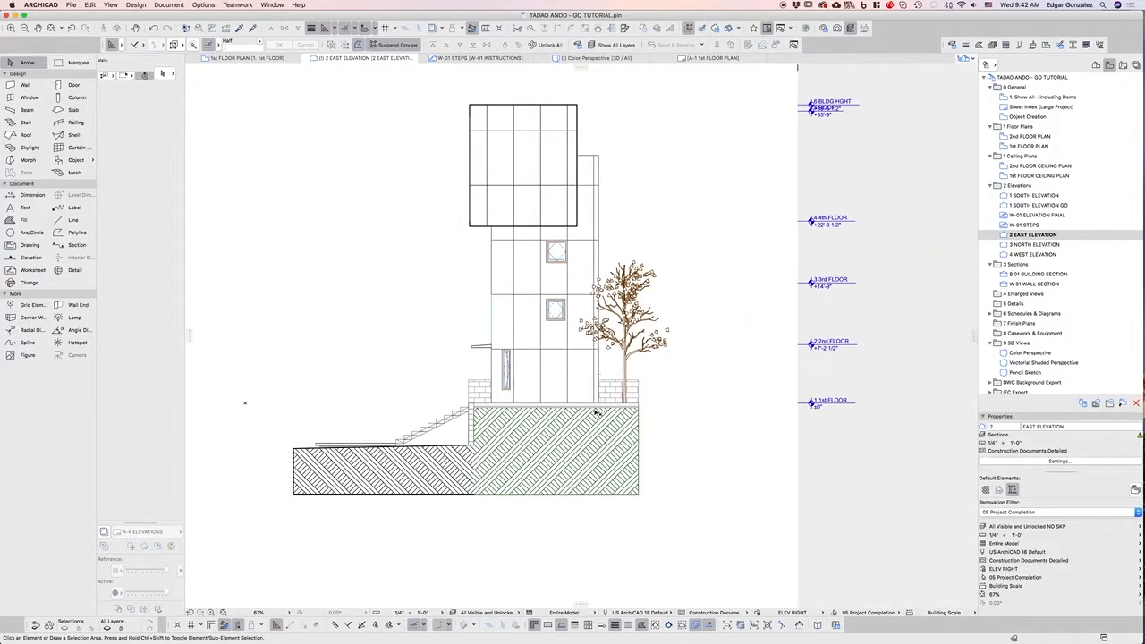
pyautogui.click(445, 468)
pyautogui.press('Escape')
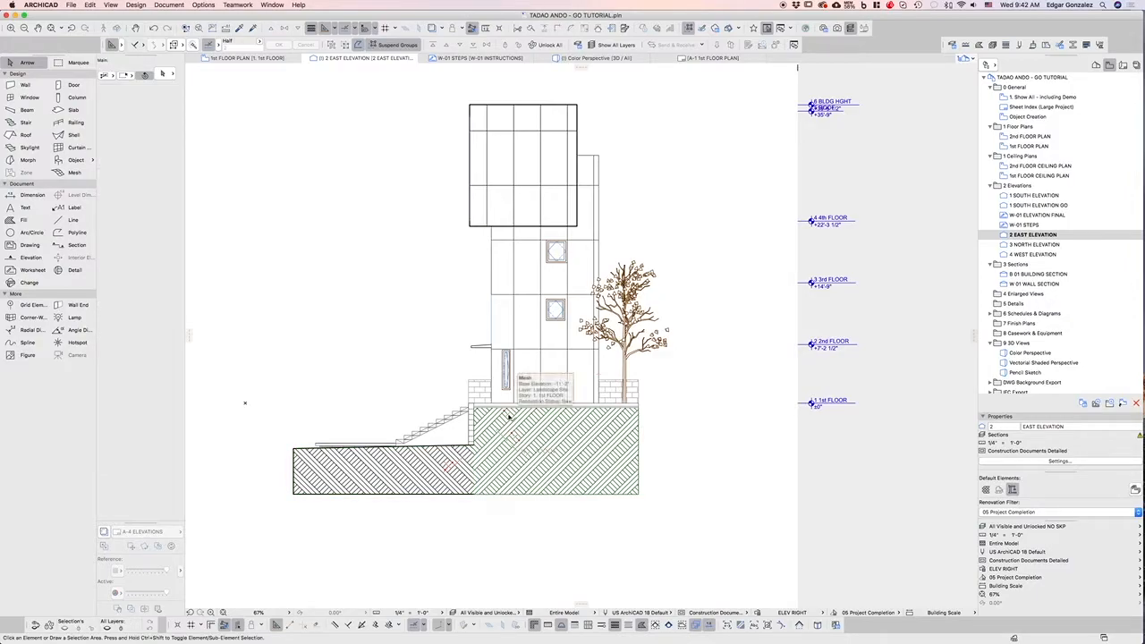
pyautogui.scroll(2, 499, 334)
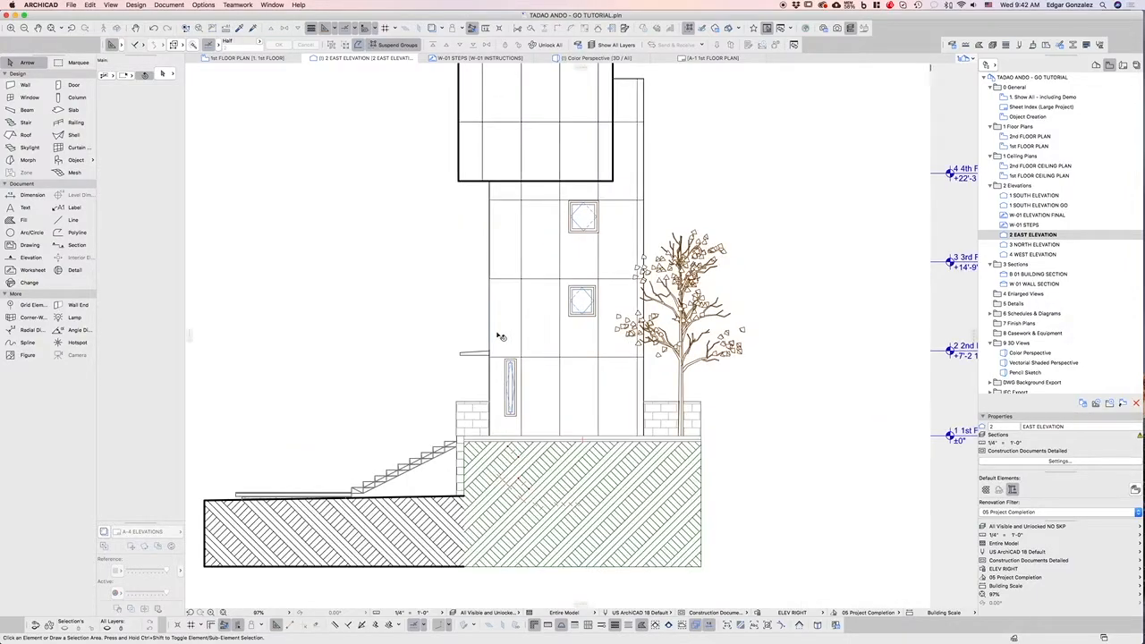
pyautogui.scroll(-2, 499, 333)
pyautogui.scroll(-2, 464, 332)
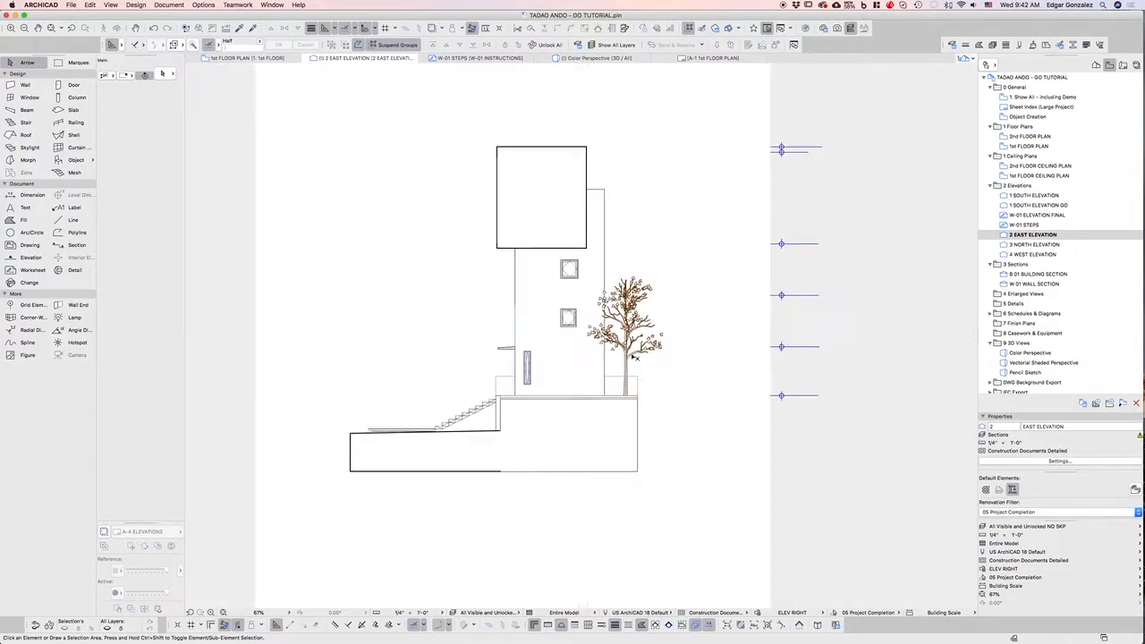
pyautogui.scroll(4, 563, 327)
pyautogui.scroll(-2, 564, 331)
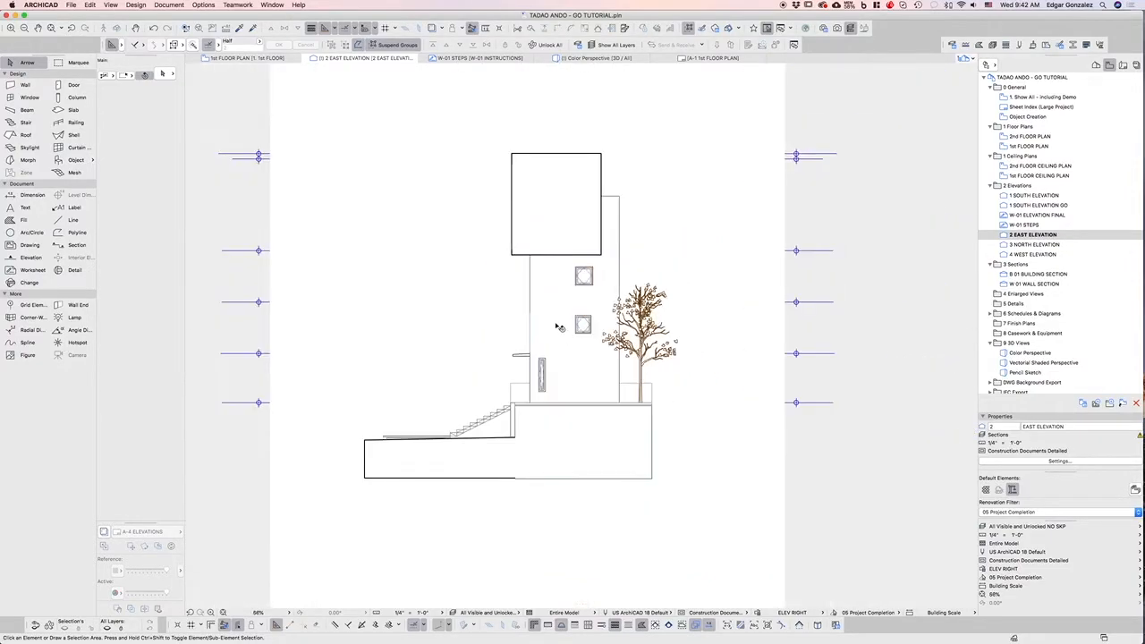
# Select all elements of the east elevation, view the available ELEV LEFT override options, and clear the selection.
pyautogui.moveTo(684, 513); pyautogui.dragTo(320, 123)
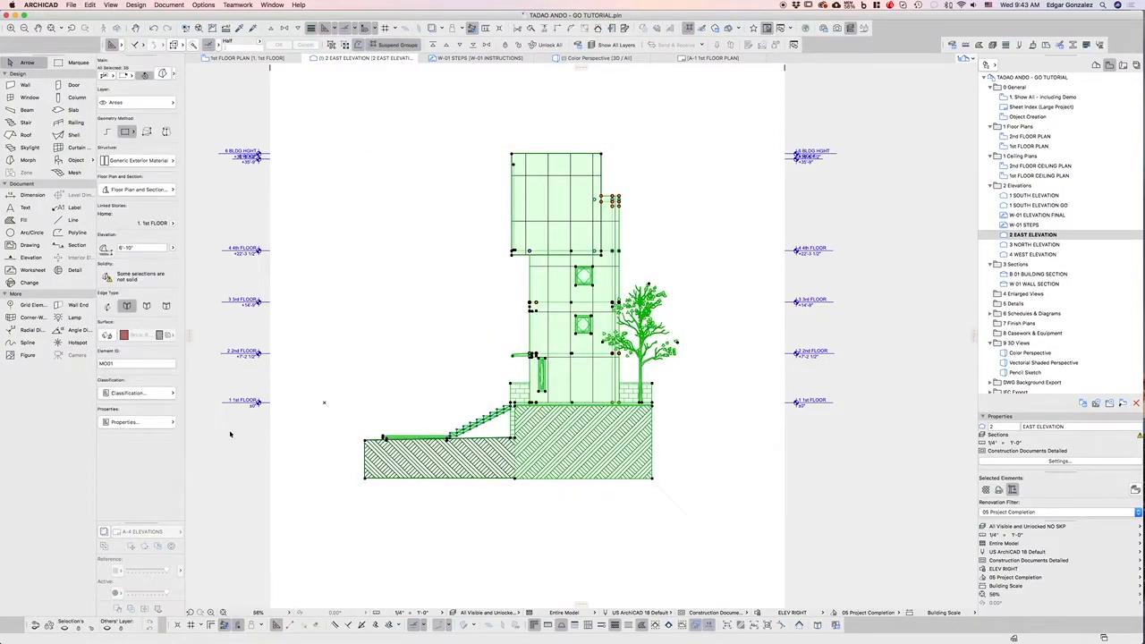
pyautogui.click(169, 423)
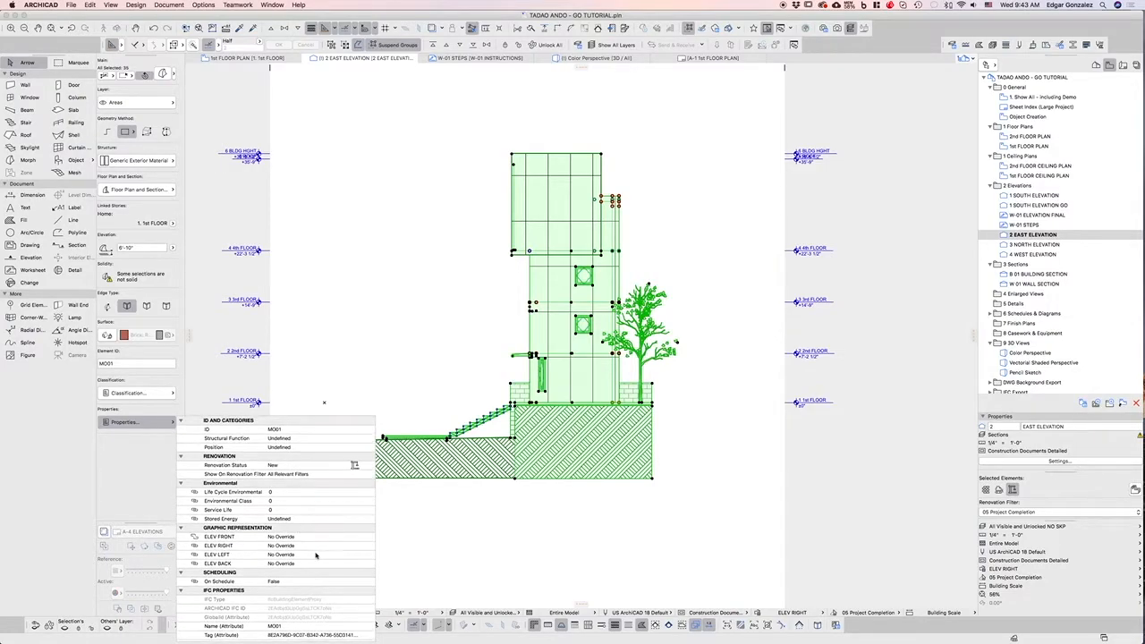
pyautogui.click(269, 554)
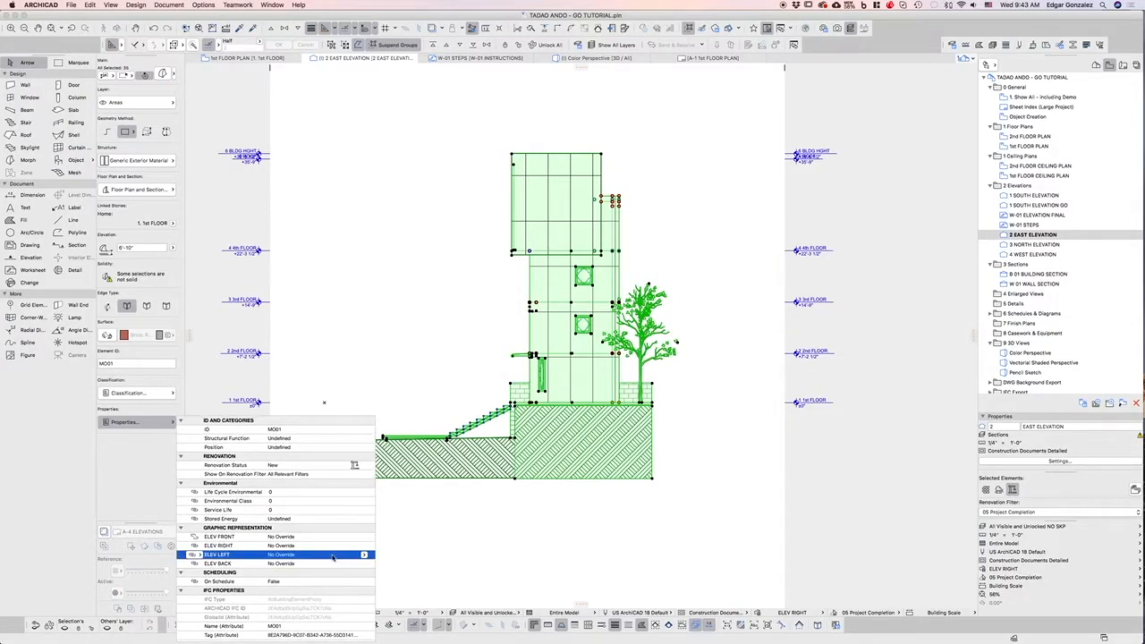
pyautogui.click(362, 554)
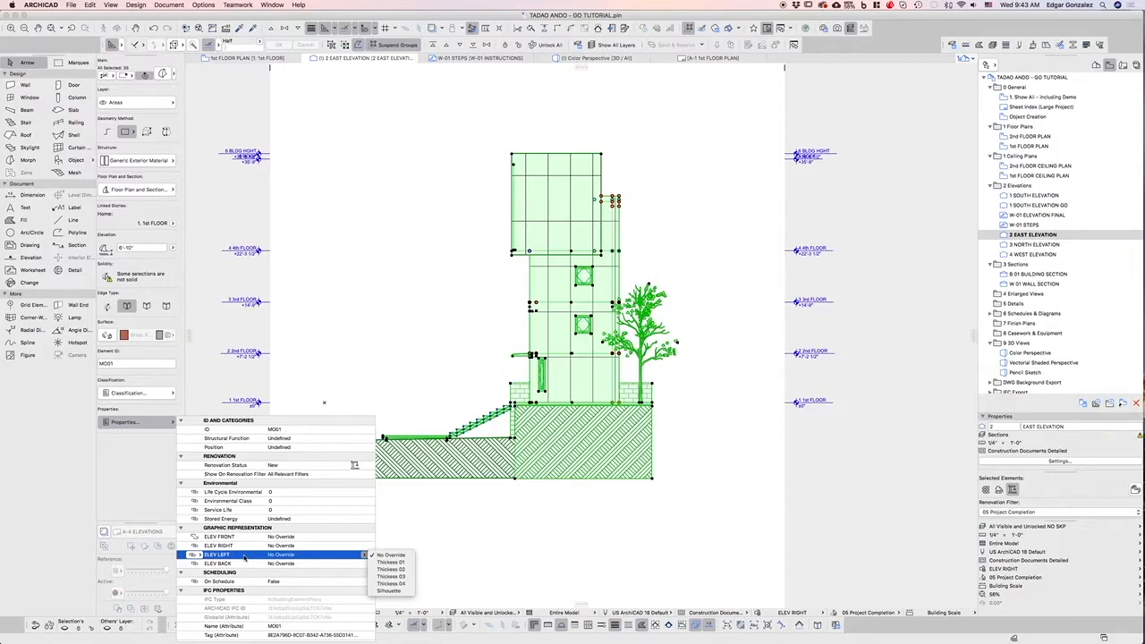
pyautogui.click(407, 576)
pyautogui.press('Escape')
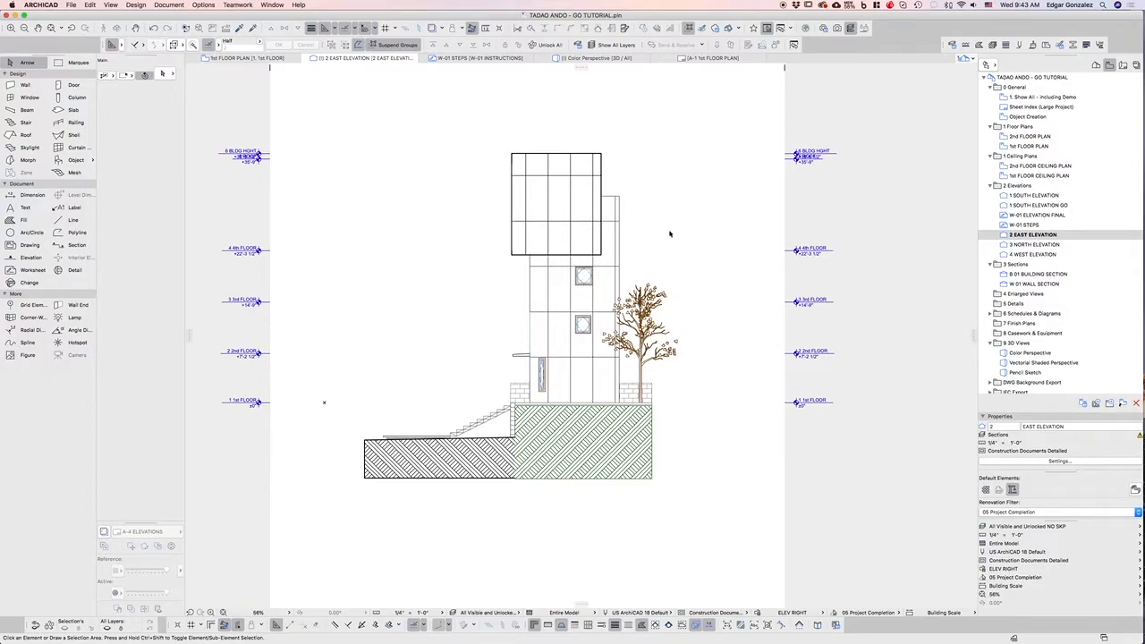
# Set the ELEV RIGHT property of both site ground meshes to Silhouette and deselect them.
pyautogui.click(555, 434)
pyautogui.click(134, 422)
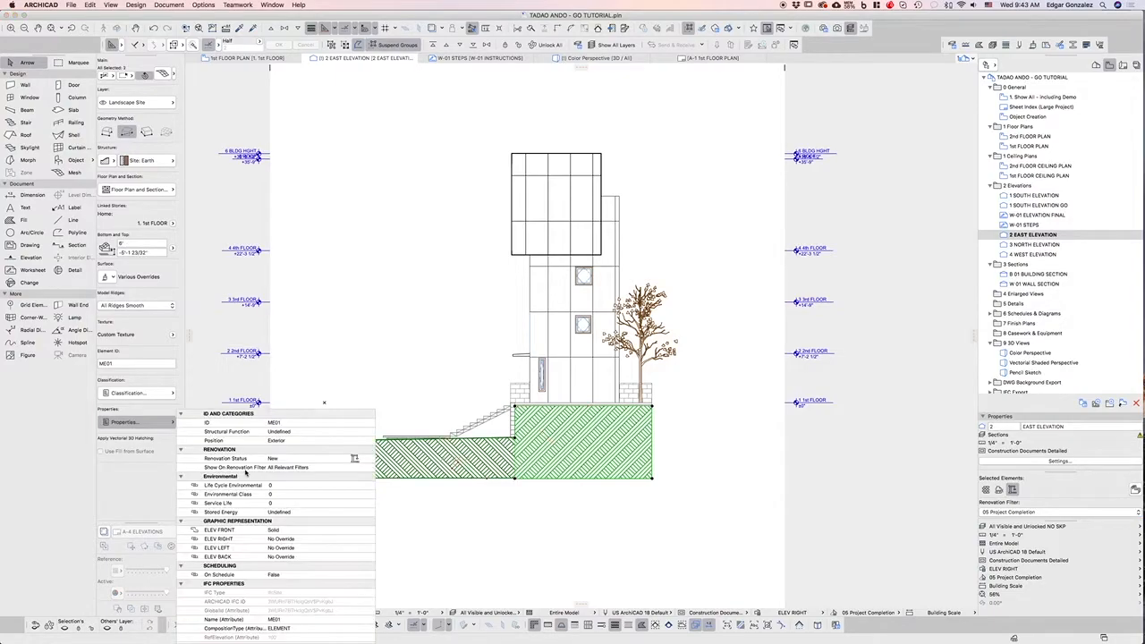
pyautogui.click(310, 540)
pyautogui.click(364, 539)
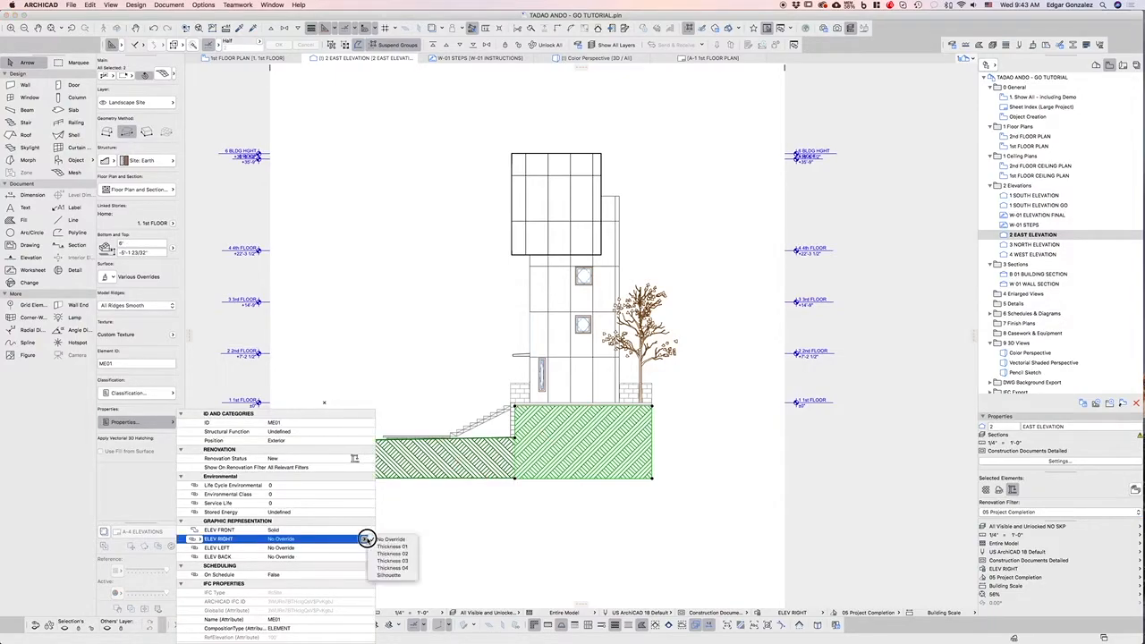
pyautogui.click(398, 576)
pyautogui.click(502, 550)
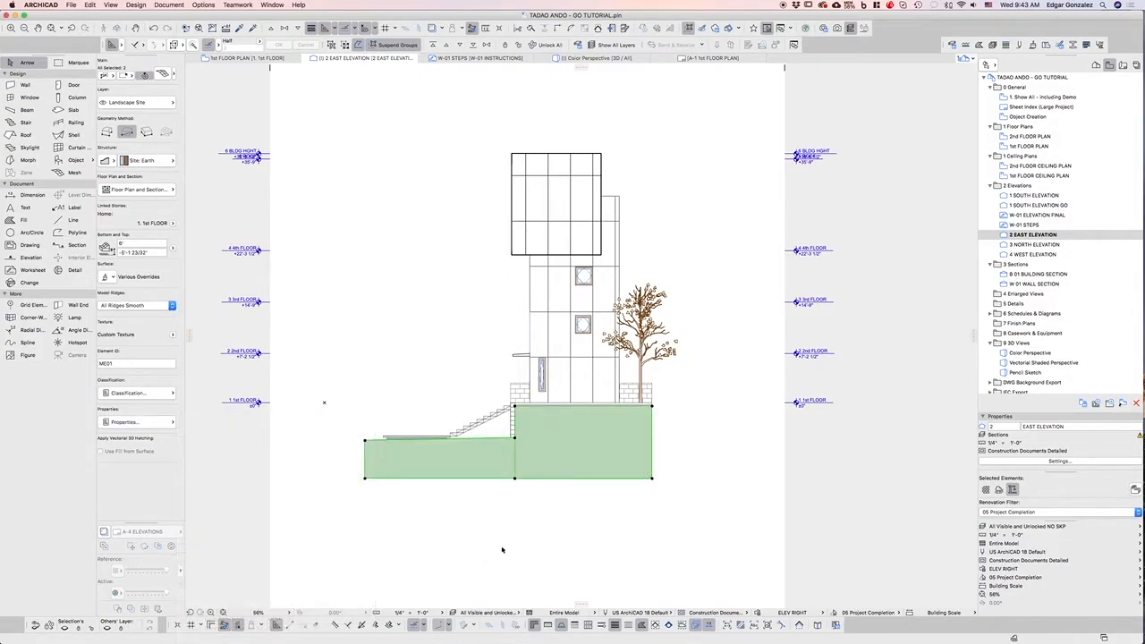
pyautogui.click(549, 537)
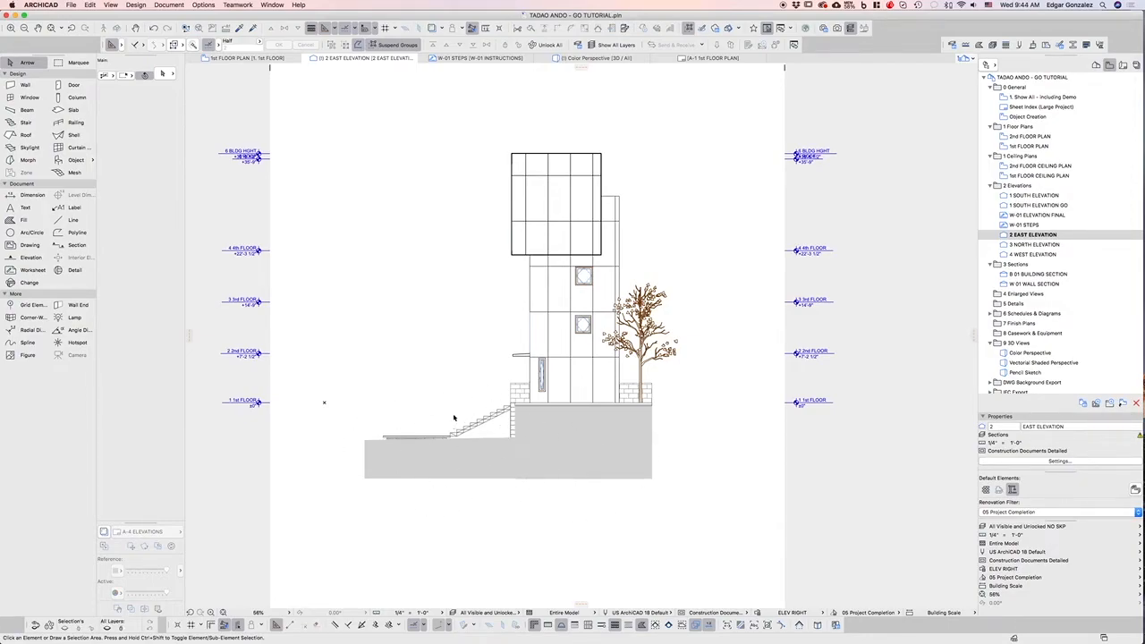
# Open the ELEV RIGHT property definition in the Property Manager and check its available option values.
pyautogui.scroll(2, 436, 416)
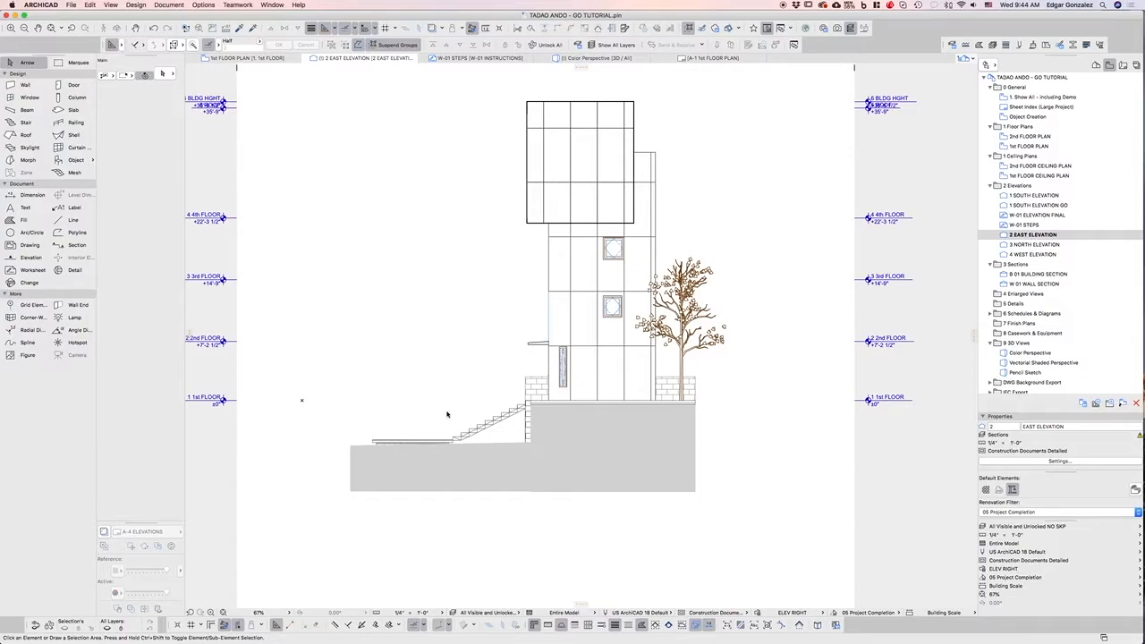
pyautogui.click(203, 5)
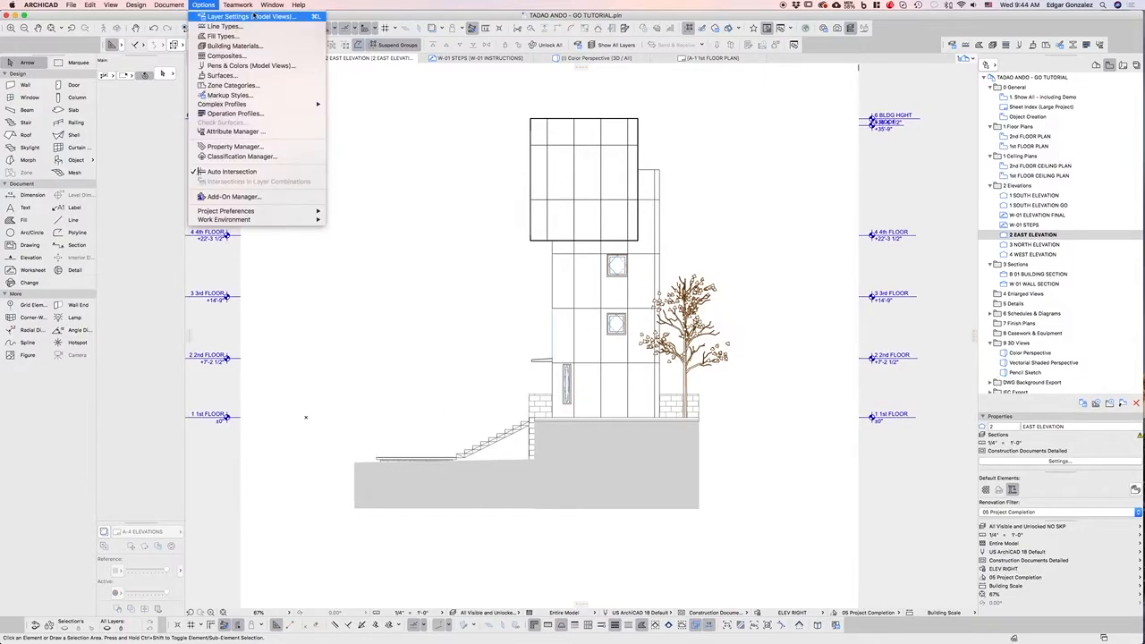
pyautogui.click(235, 147)
pyautogui.click(284, 260)
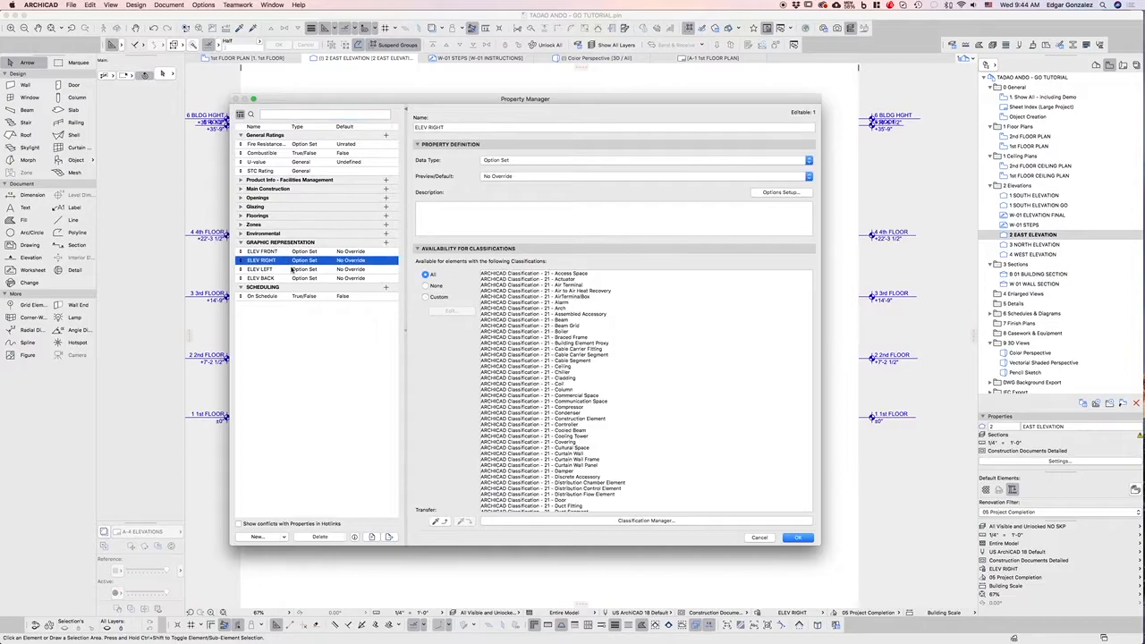
pyautogui.click(808, 176)
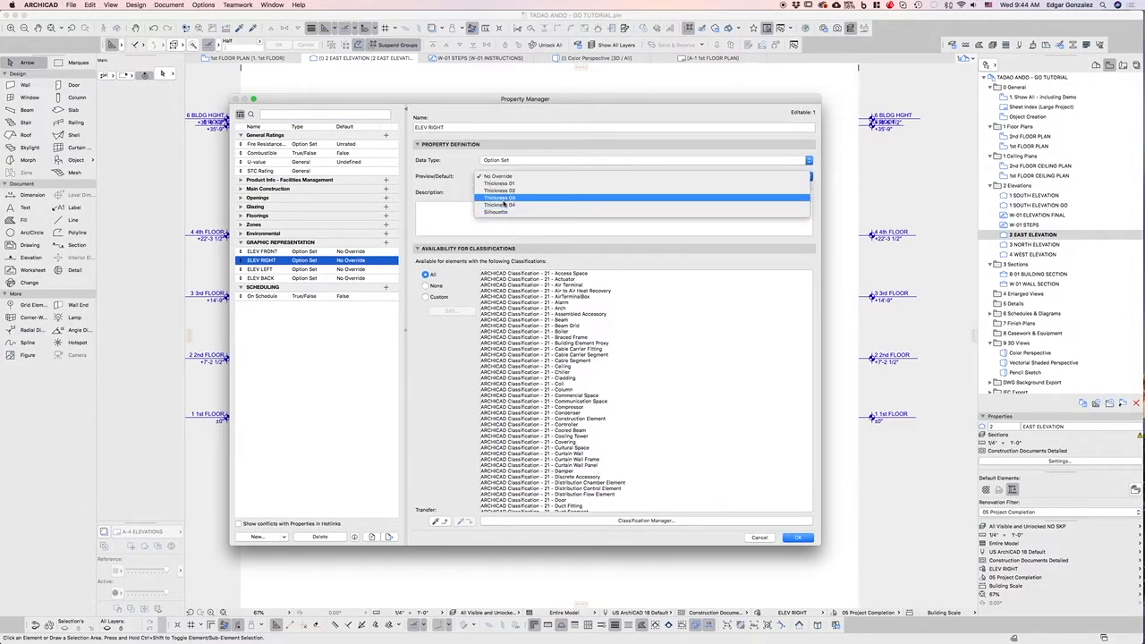
pyautogui.click(462, 174)
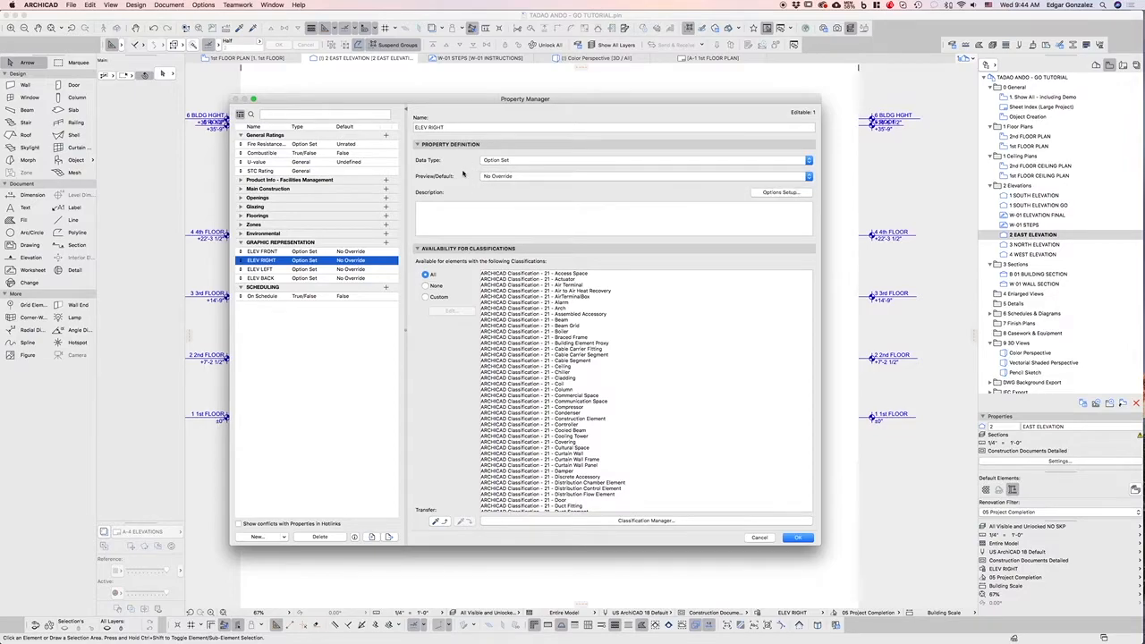
# Add a Solid option to the ELEV RIGHT option set, check the default value list and save the property changes.
pyautogui.click(779, 191)
pyautogui.click(593, 275)
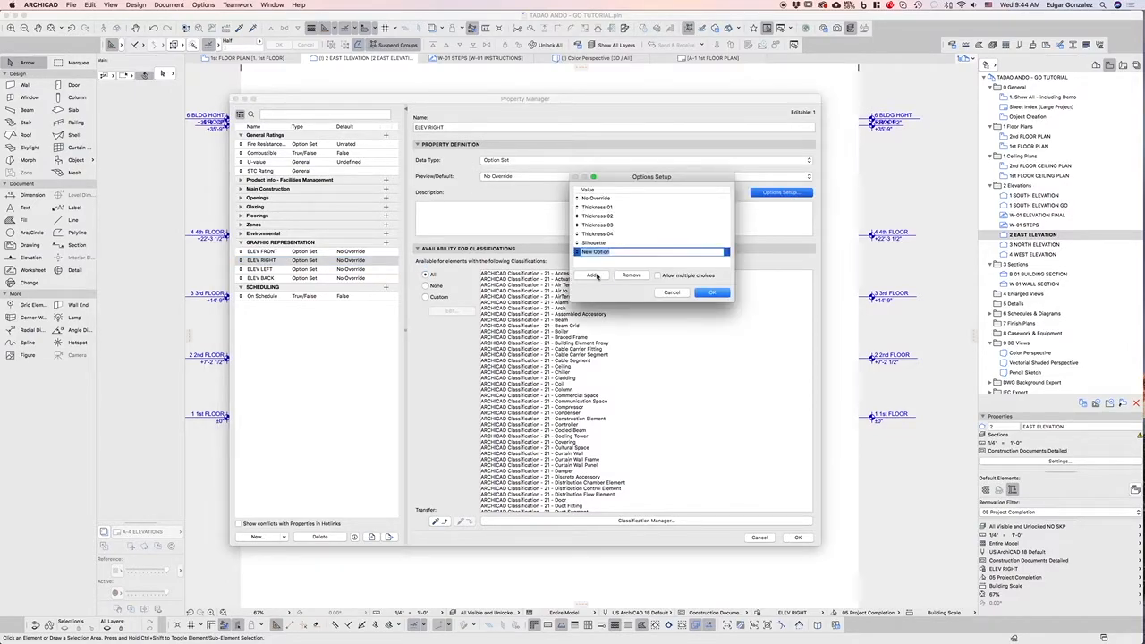
pyautogui.write('Soli')
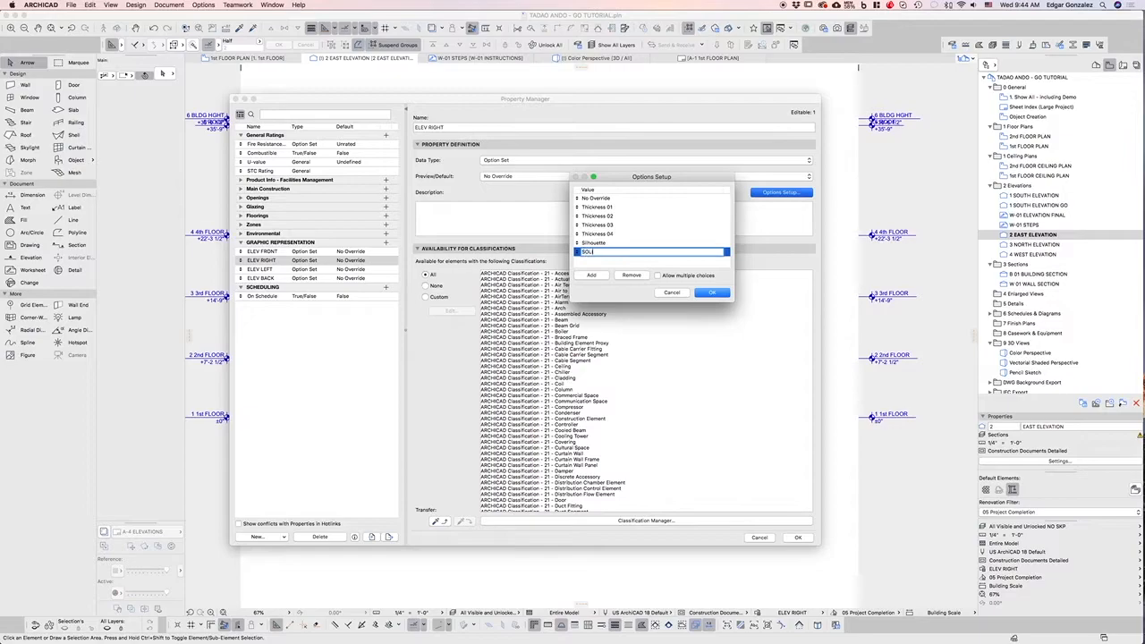
pyautogui.press('BackSpace')
pyautogui.press('BackSpace')
pyautogui.click(713, 294)
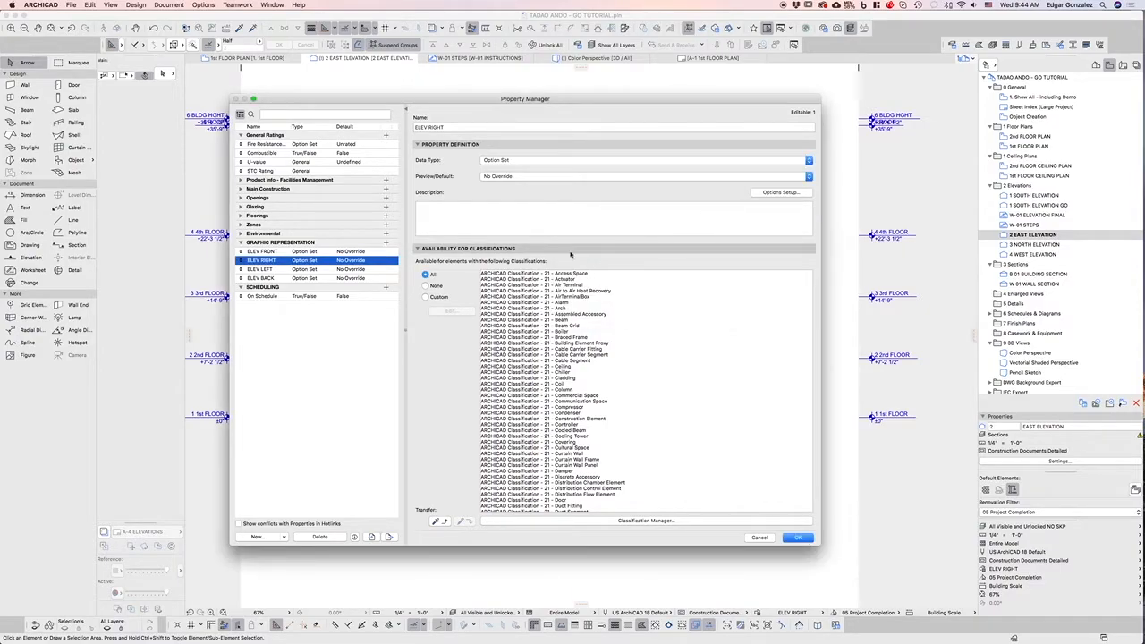
pyautogui.click(751, 176)
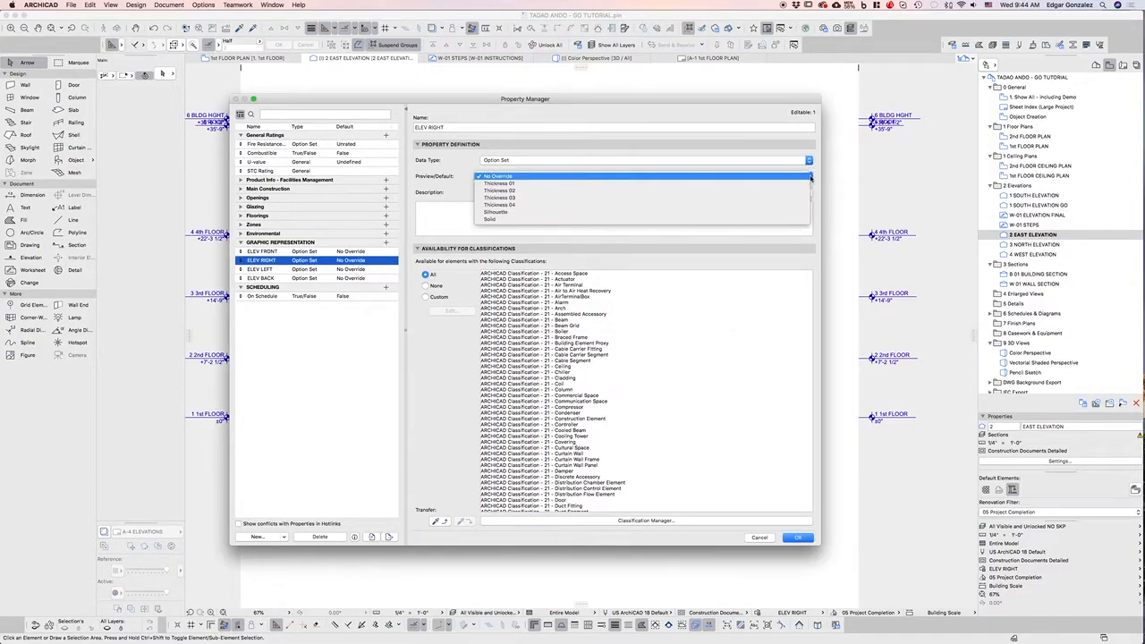
pyautogui.click(755, 128)
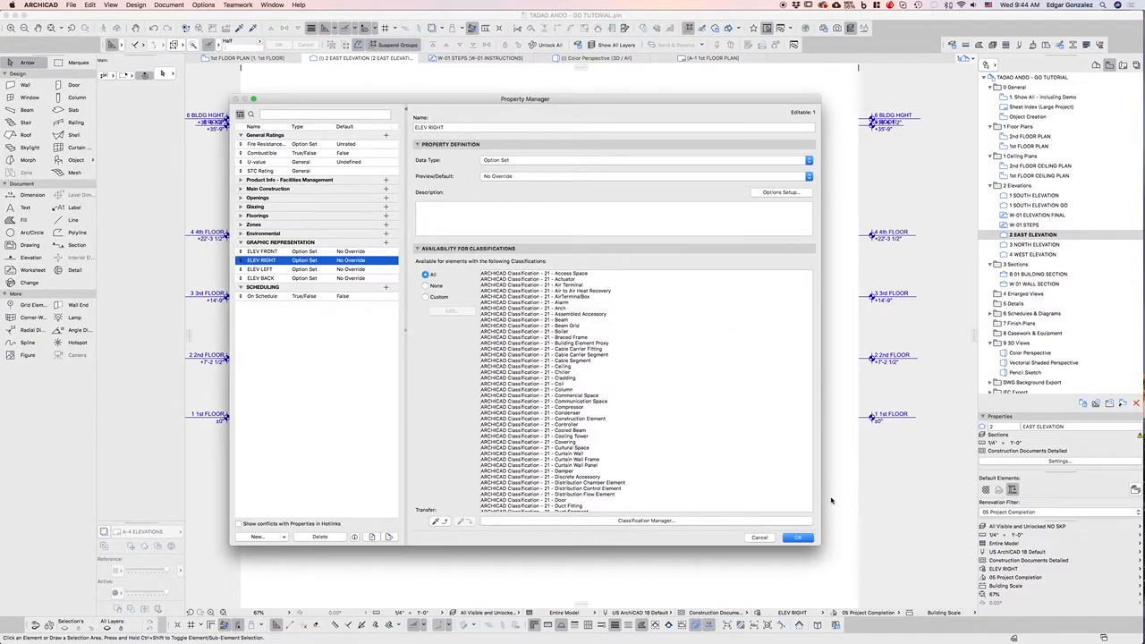
pyautogui.click(798, 536)
# Set the ELEV RIGHT property of both site ground meshes to Solid.
pyautogui.click(504, 478)
pyautogui.keyDown('shift'); pyautogui.click(605, 480); pyautogui.keyUp('shift')
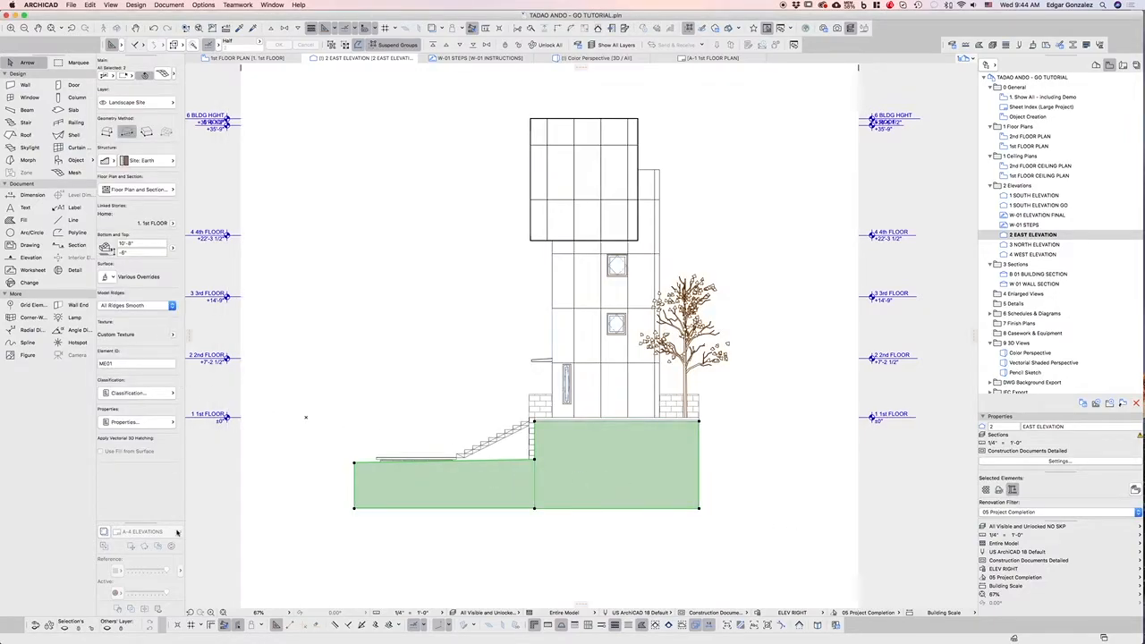
pyautogui.click(170, 421)
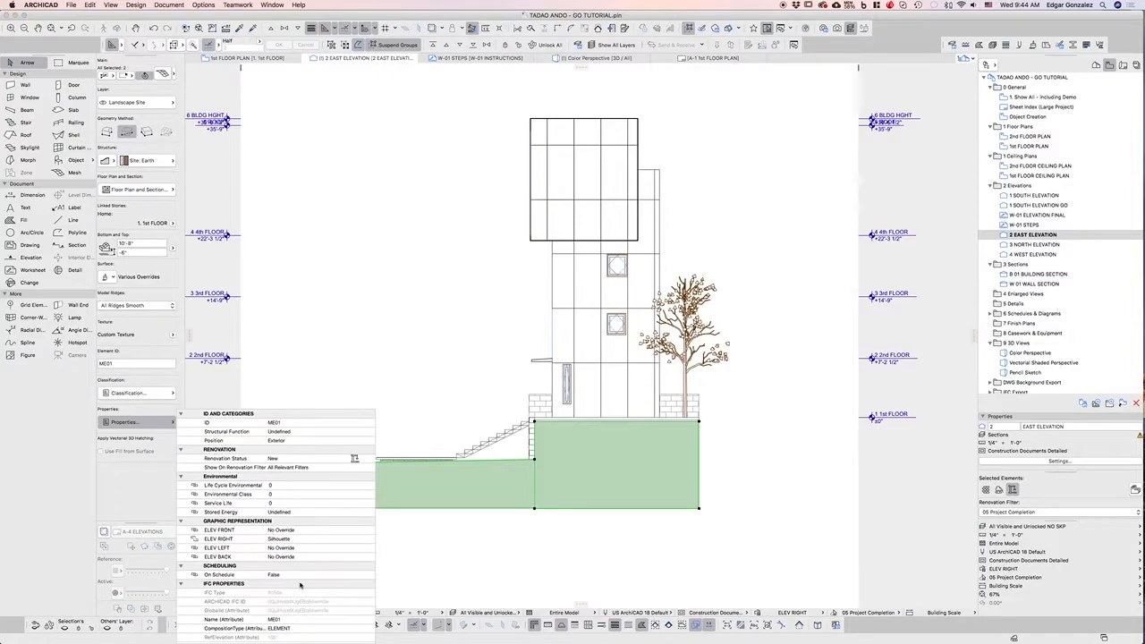
pyautogui.click(308, 539)
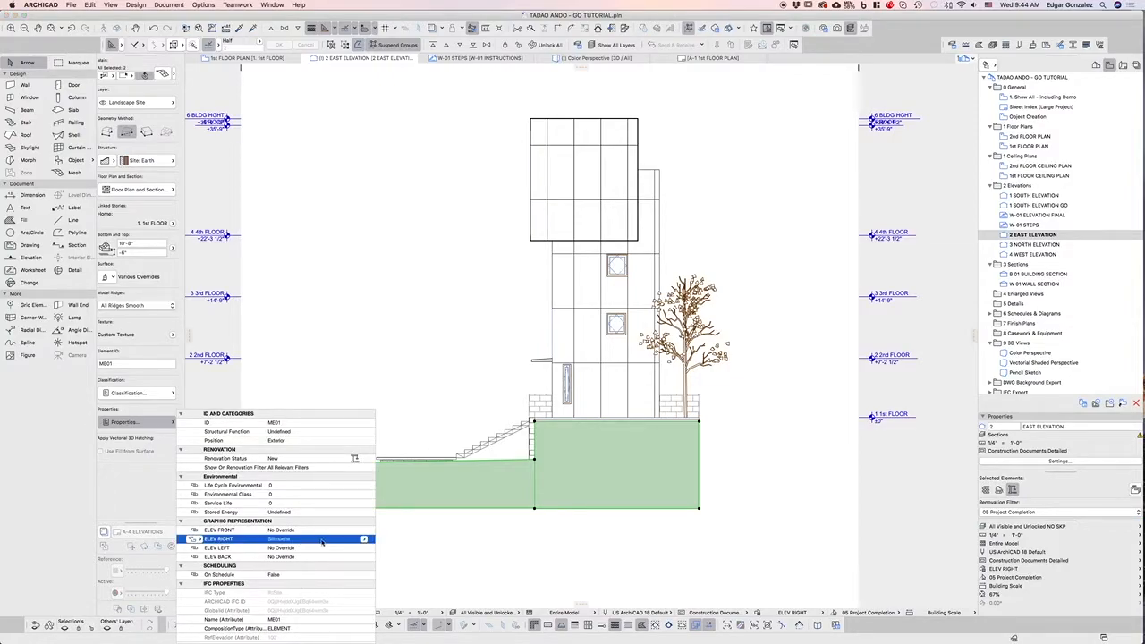
pyautogui.click(363, 539)
pyautogui.click(396, 583)
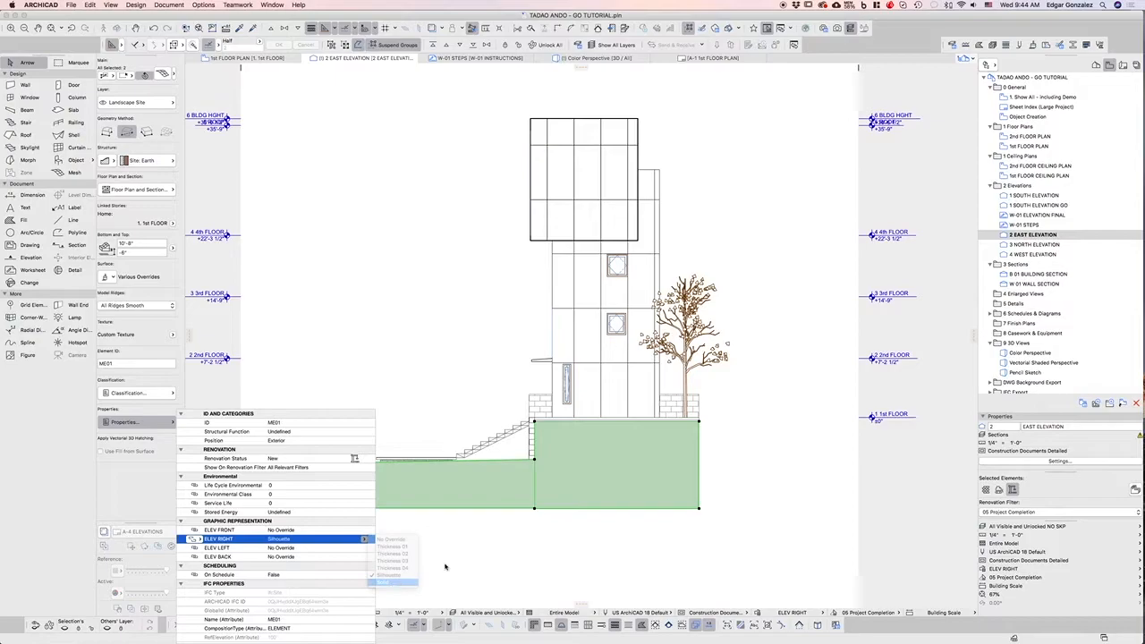
# Apply the Solid value to the site ground meshes, deselect them and check their fill in the east elevation.
pyautogui.click(570, 537)
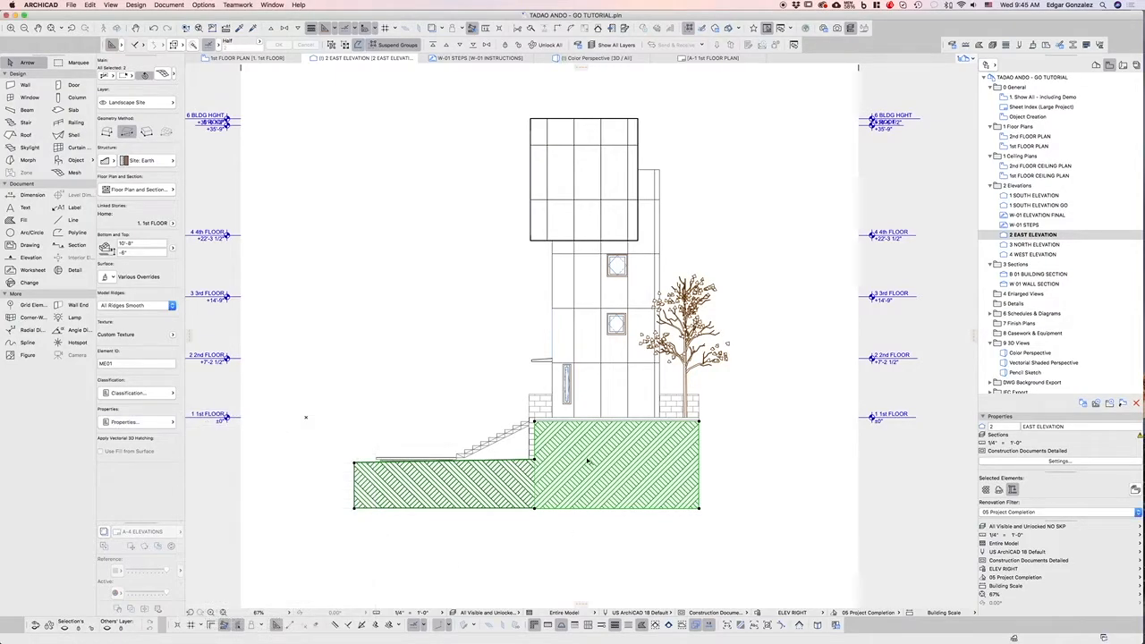
pyautogui.press('Escape')
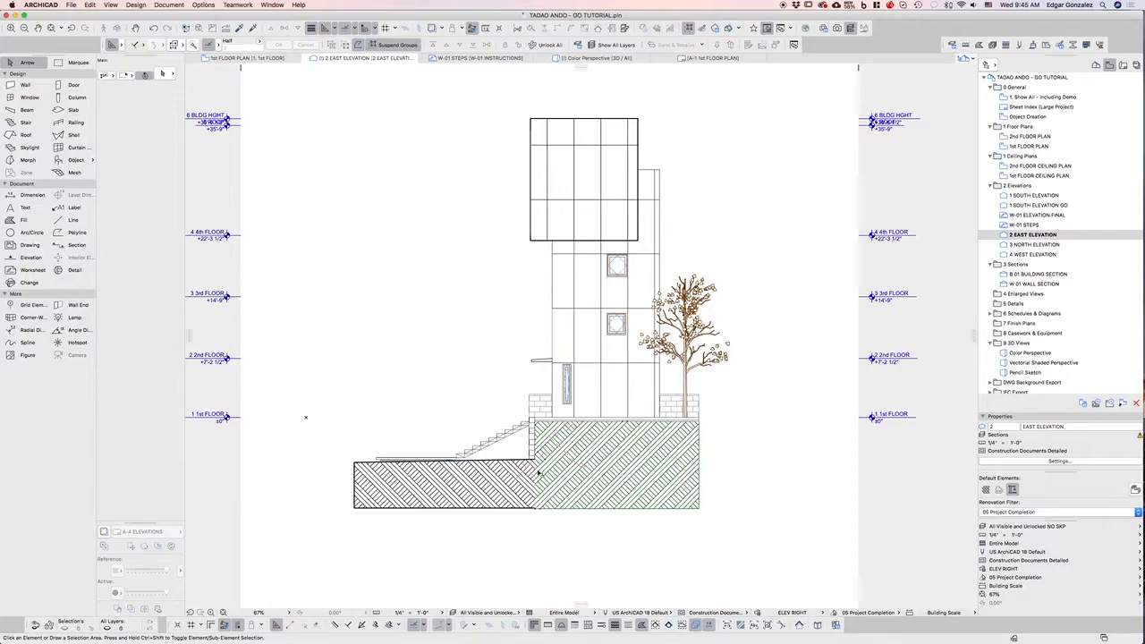
pyautogui.scroll(3, 537, 473)
pyautogui.scroll(-3, 539, 472)
# On the 1st floor plan, move the east elevation line toward the building, just inside the site's RIGHT edge.
pyautogui.click(279, 58)
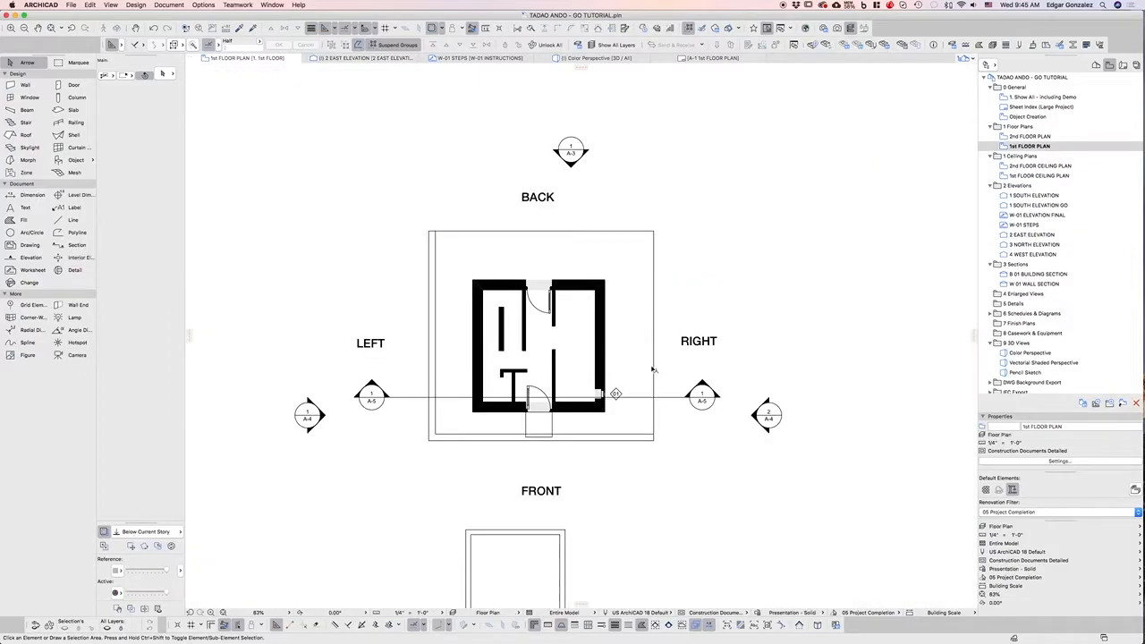
pyautogui.click(766, 414)
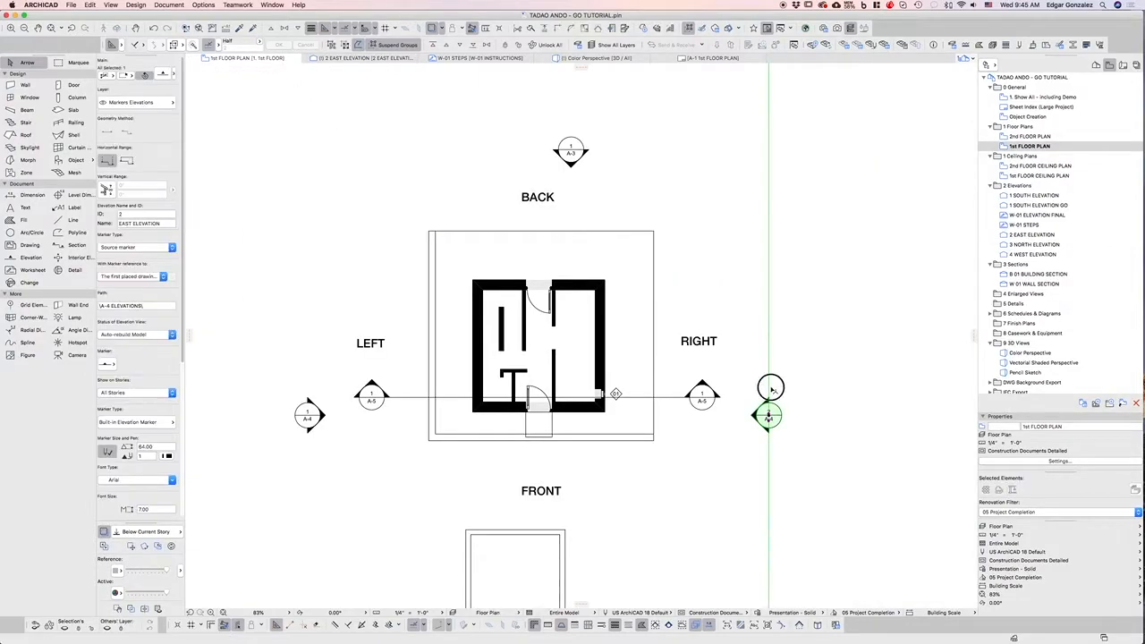
pyautogui.click(766, 391)
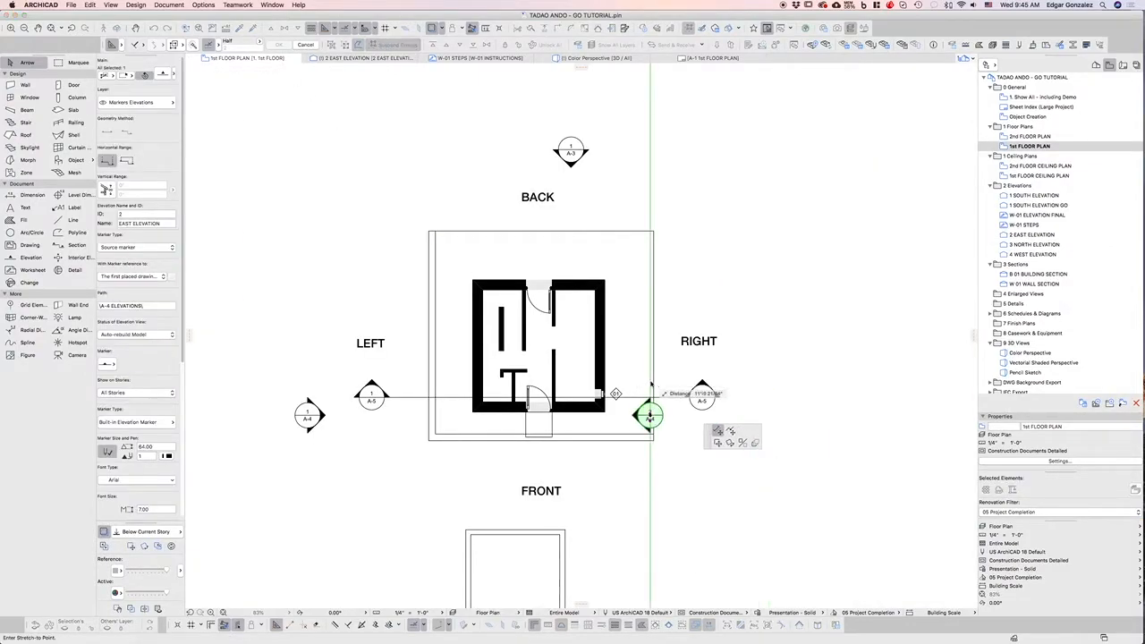
pyautogui.click(652, 394)
pyautogui.click(703, 298)
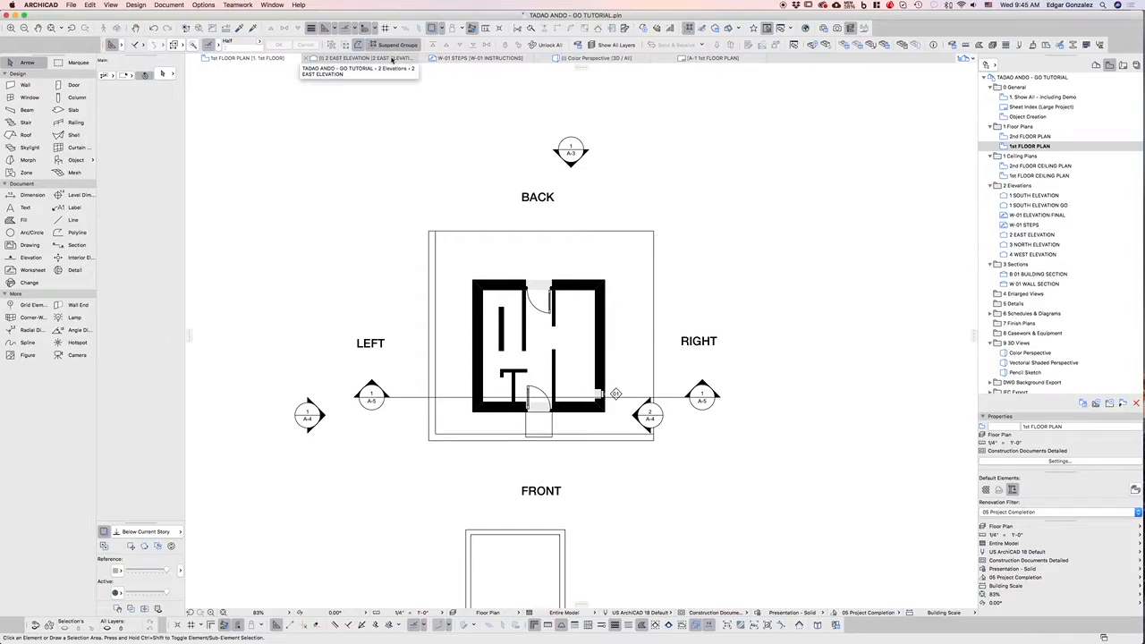
# Return to the 2 EAST ELEVATION view and examine the ground fill, building outlines and tree line weights.
pyautogui.click(391, 59)
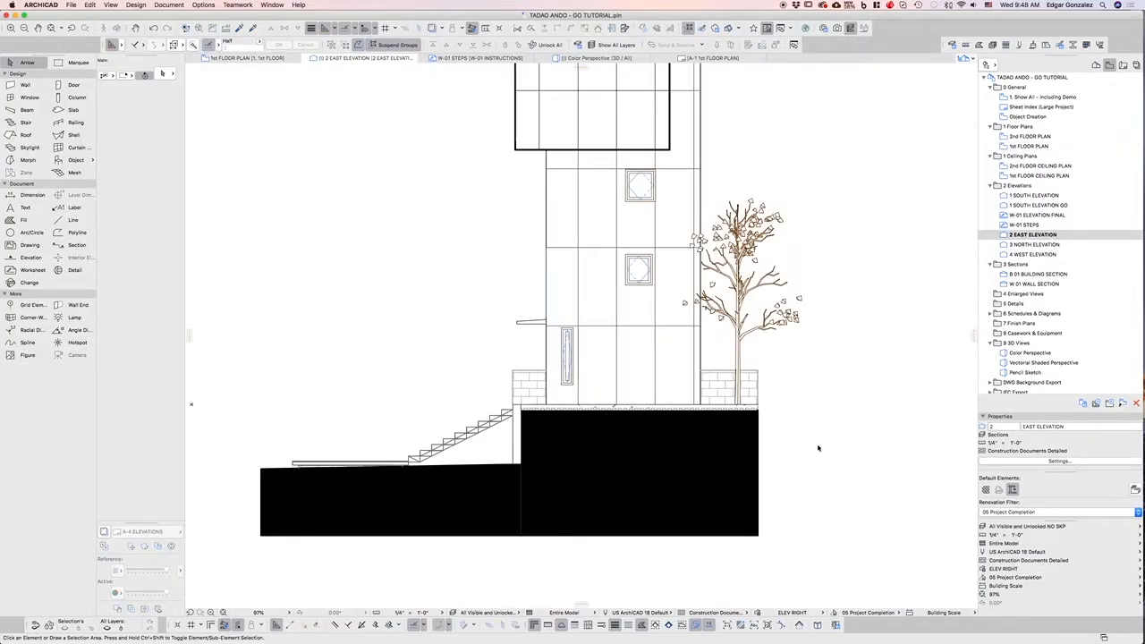
pyautogui.scroll(-3, 689, 462)
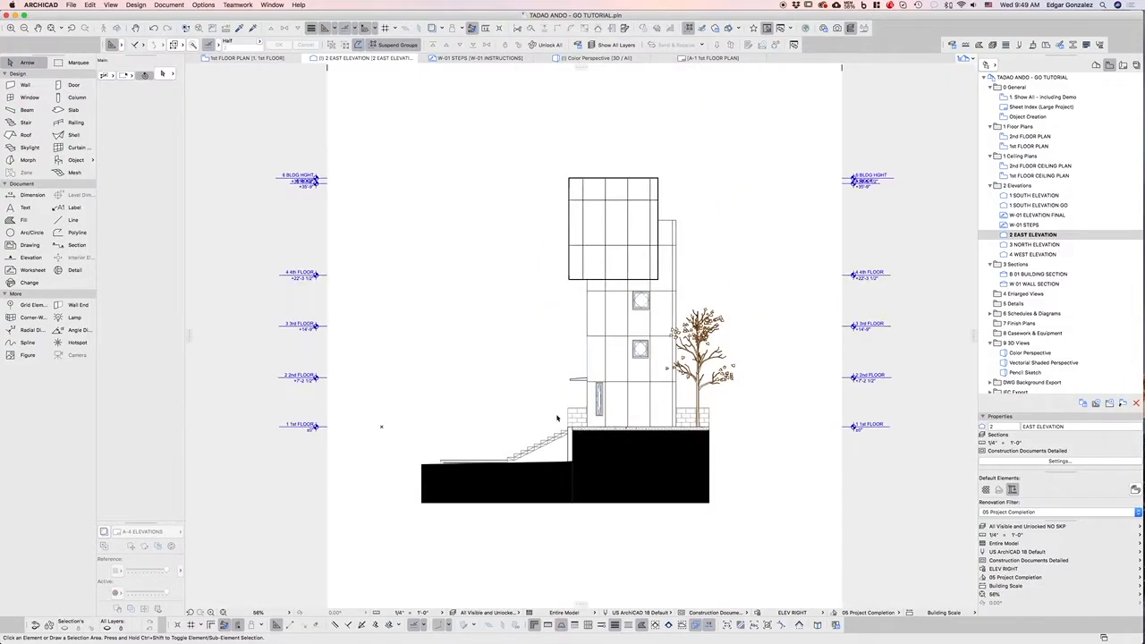
pyautogui.scroll(3, 489, 376)
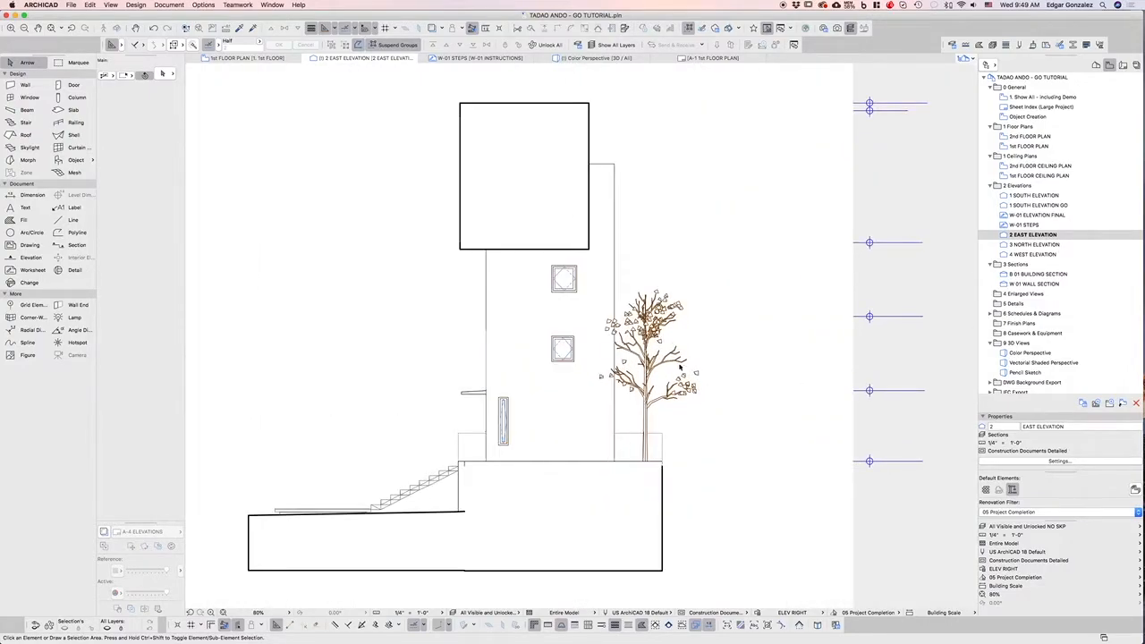
pyautogui.scroll(5, 650, 419)
pyautogui.scroll(-3, 650, 418)
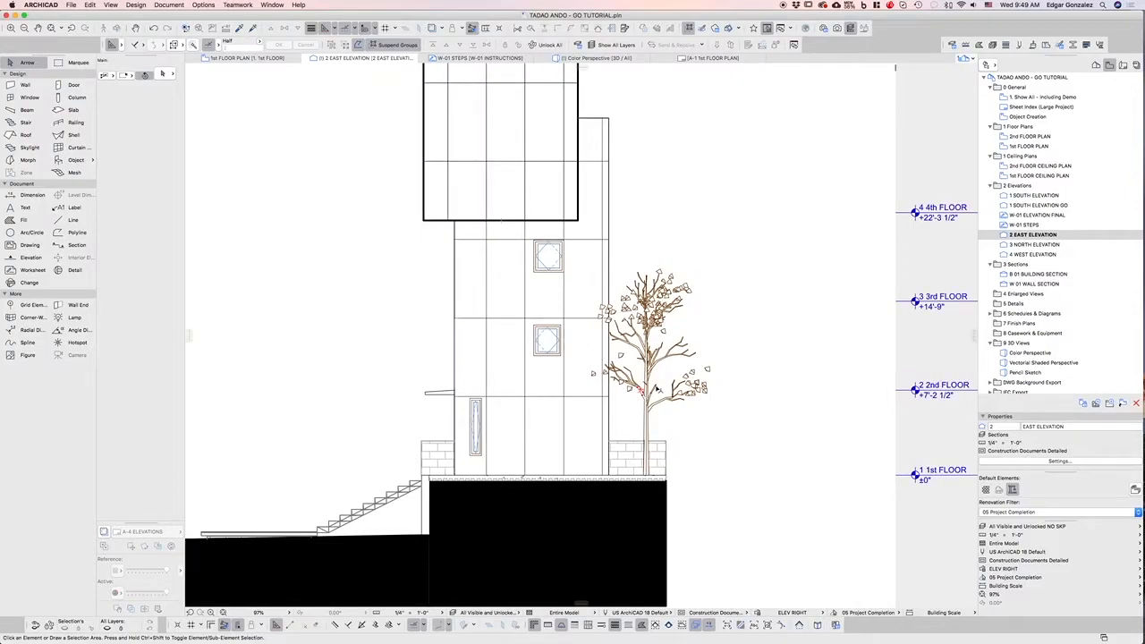
pyautogui.scroll(-2, 657, 390)
pyautogui.scroll(3, 657, 390)
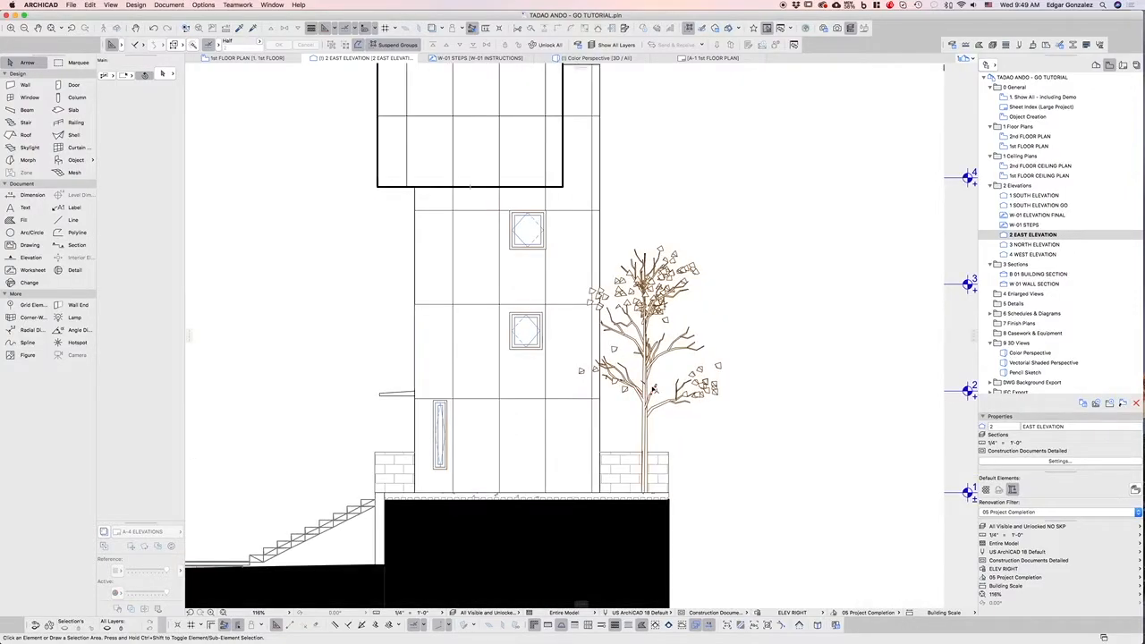
pyautogui.scroll(-4, 614, 397)
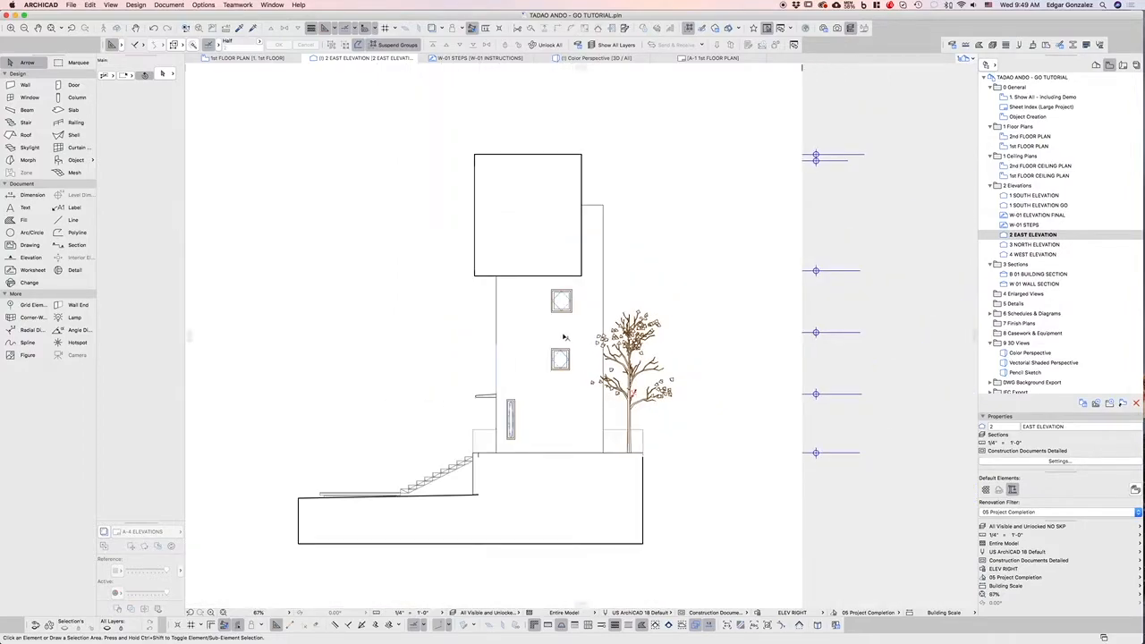
pyautogui.scroll(4, 559, 331)
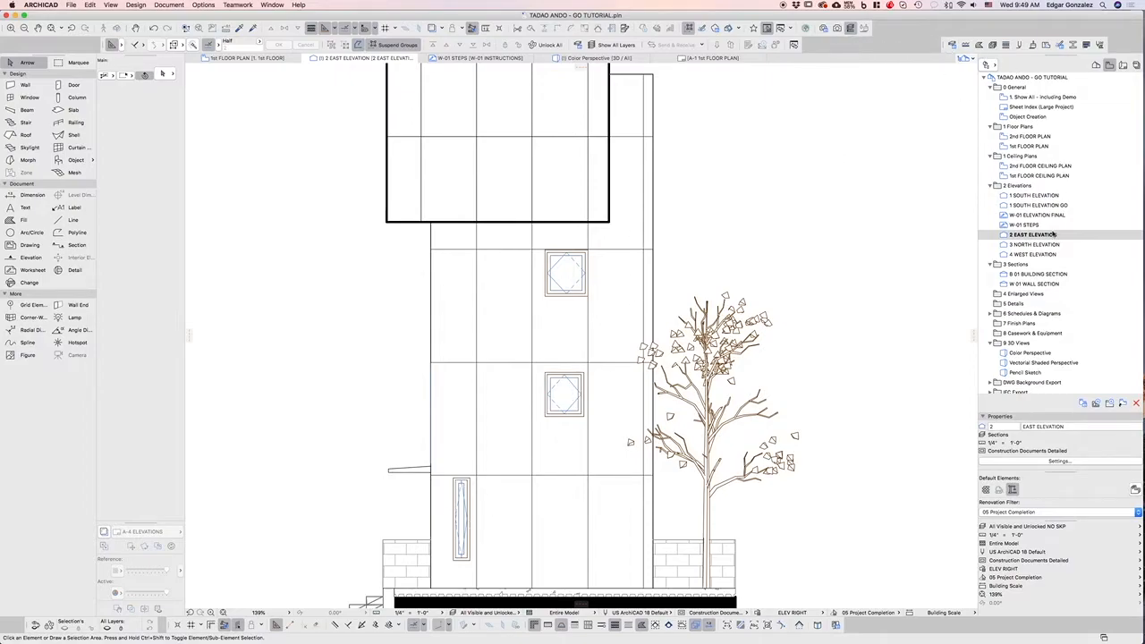
# Review the W-01 STEPS worksheet and reopen the saved 2 EAST ELEVATION view.
pyautogui.doubleClick(1028, 224)
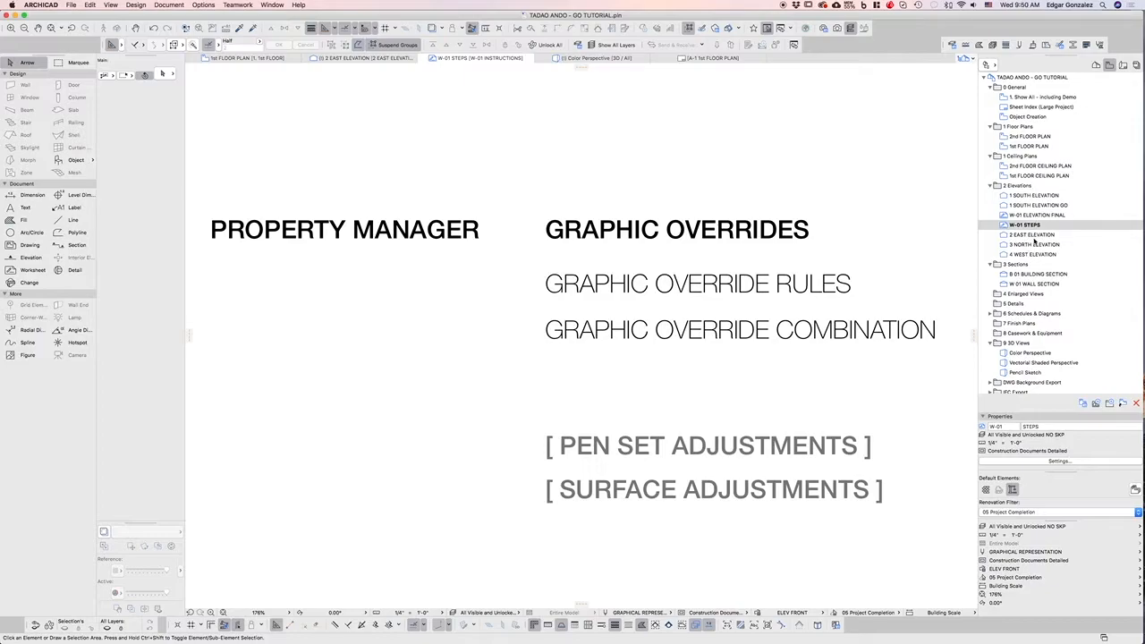
pyautogui.doubleClick(1032, 235)
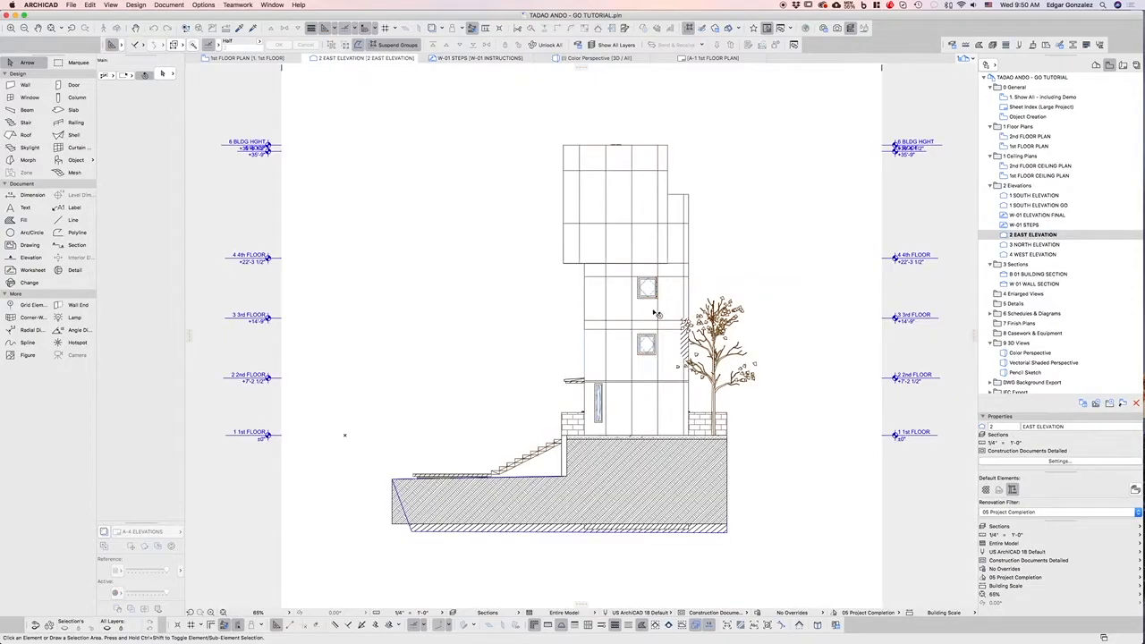
pyautogui.scroll(3, 658, 315)
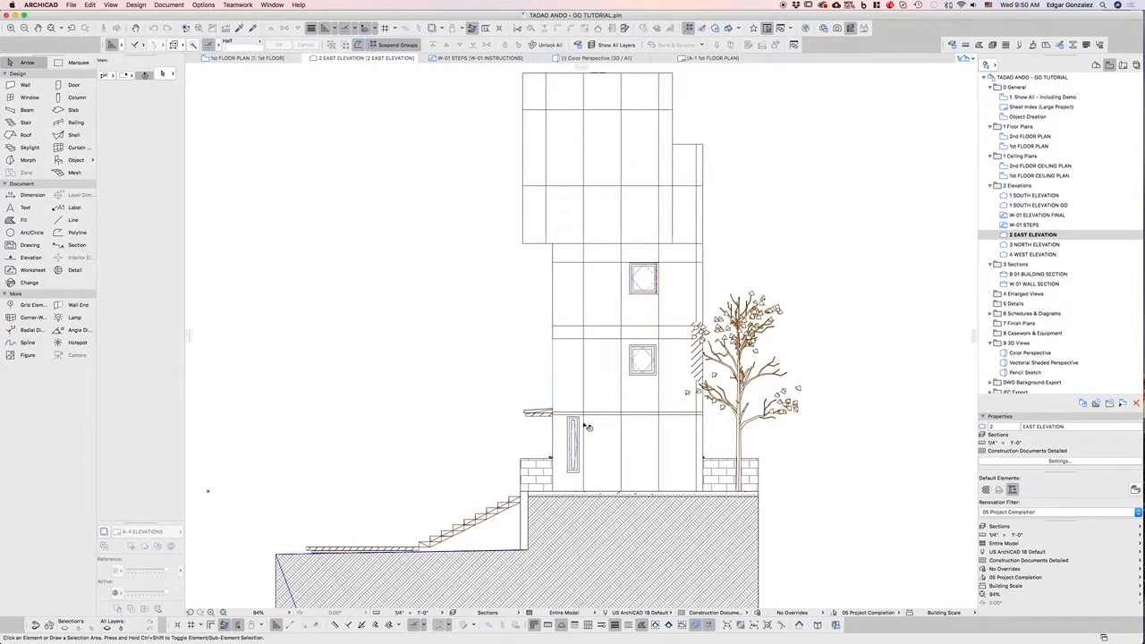
# In the surface settings, give Glass: Blue/Ice the % 100 solid fill as vectorial hatching with custom pen 131.
pyautogui.click(1033, 45)
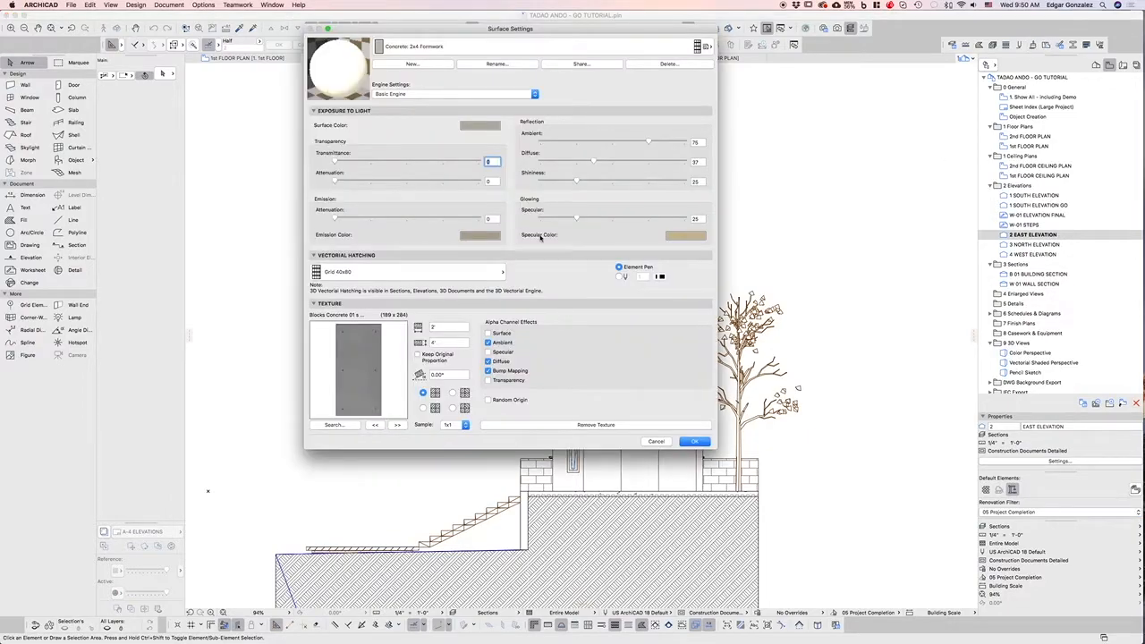
pyautogui.click(698, 46)
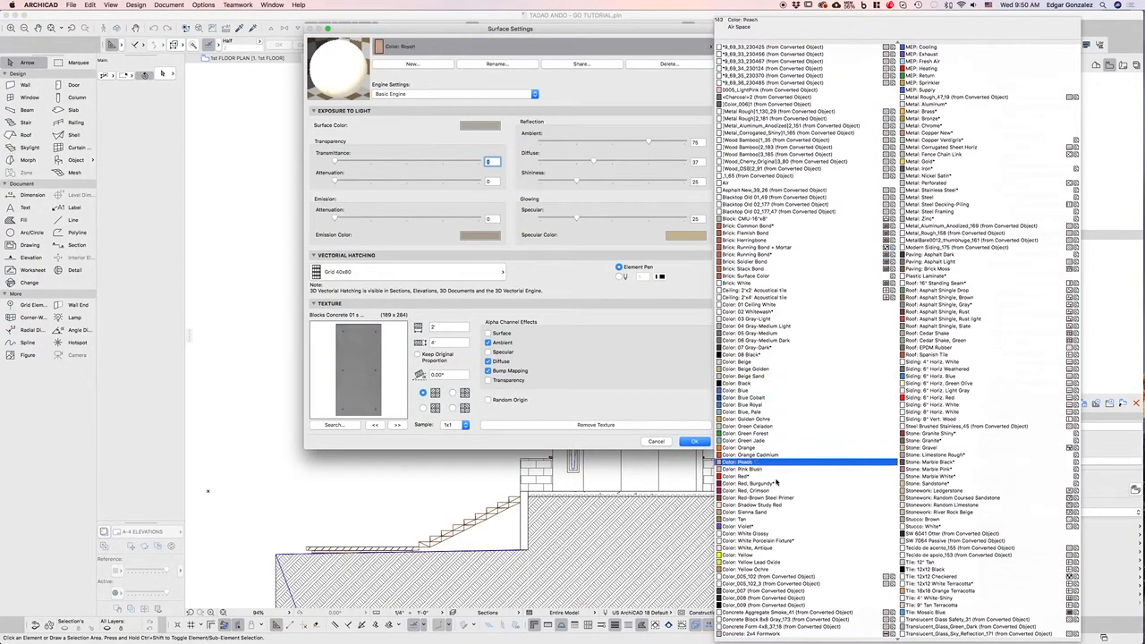
pyautogui.scroll(-5, 771, 504)
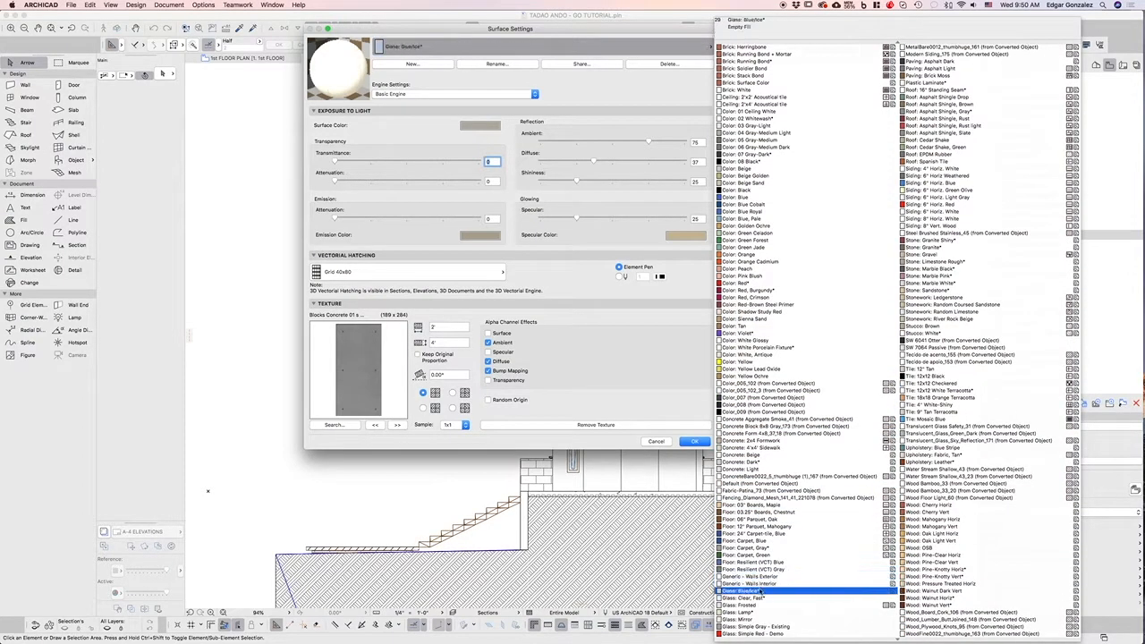
pyautogui.click(756, 592)
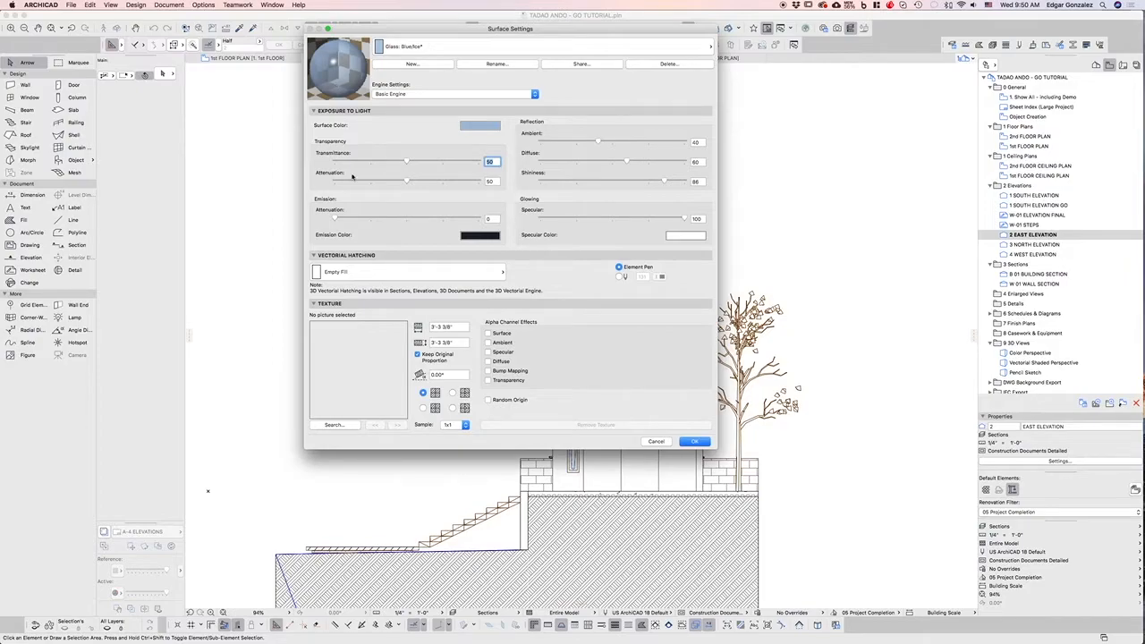
pyautogui.click(469, 273)
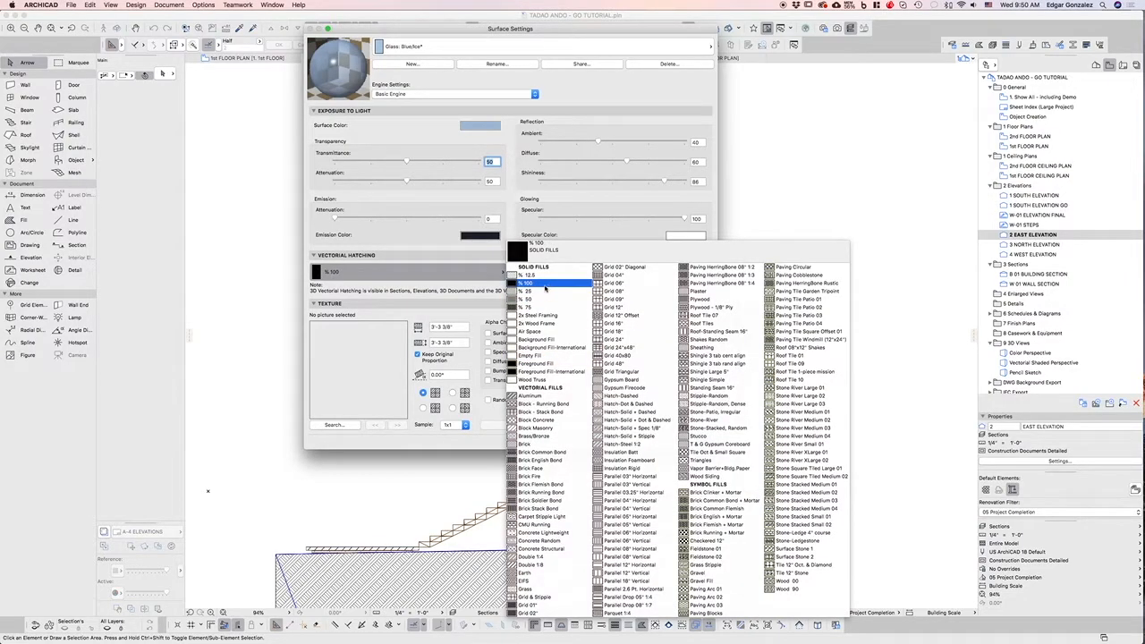
pyautogui.click(545, 284)
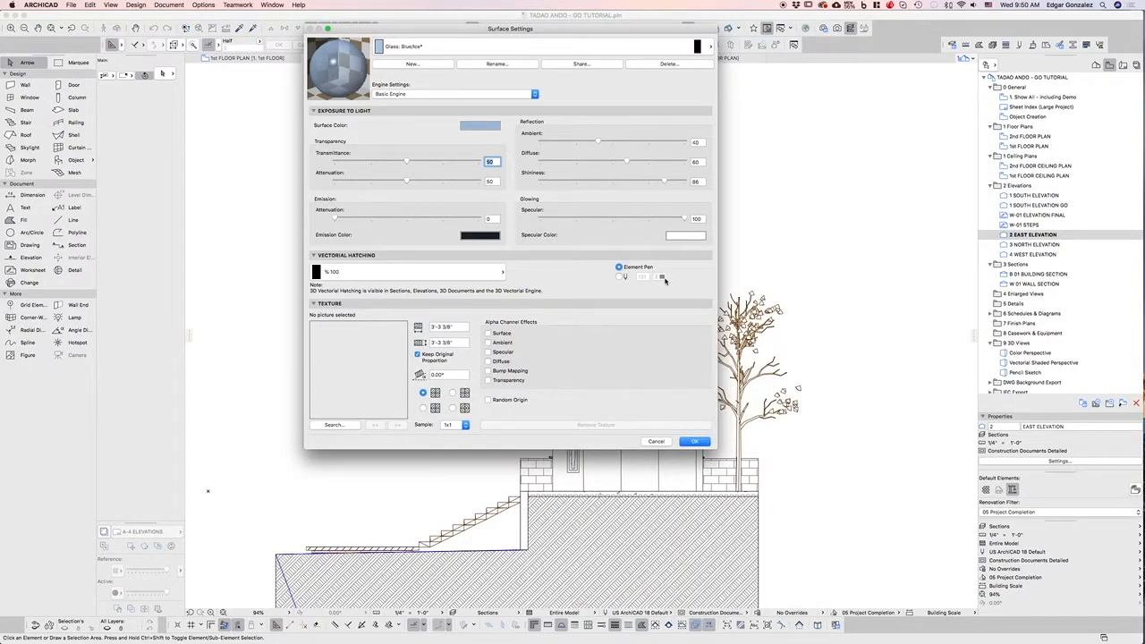
pyautogui.click(619, 277)
pyautogui.click(661, 276)
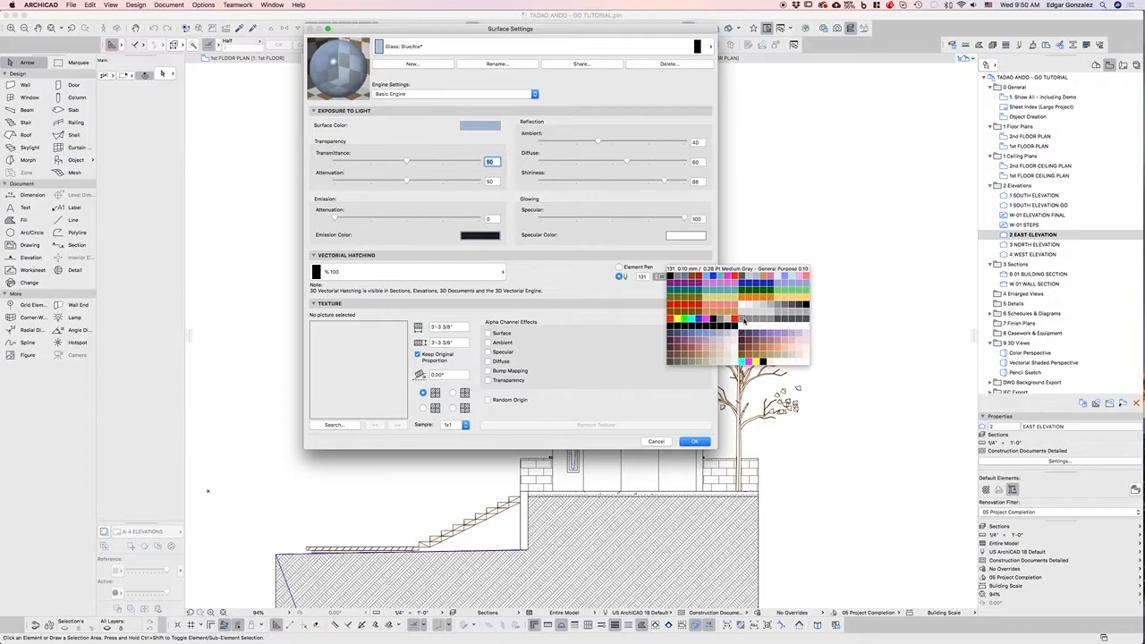
pyautogui.click(744, 320)
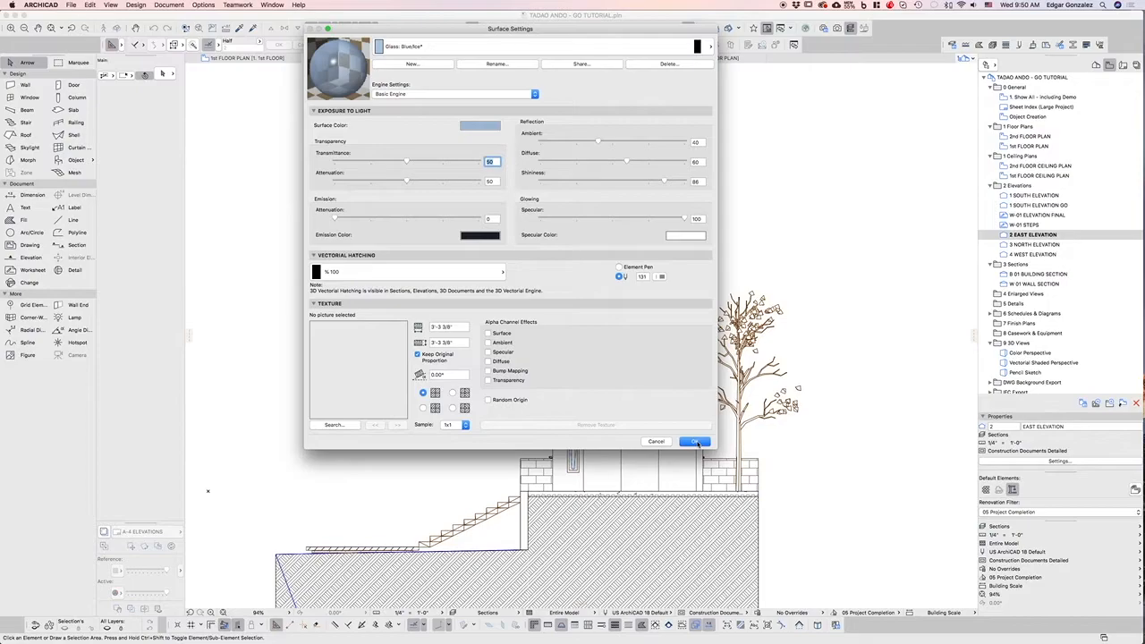
# Give the Glass: Clear, Fast surface the % 100 vectorial hatching with a custom medium gray pen and confirm the surface settings.
pyautogui.click(626, 45)
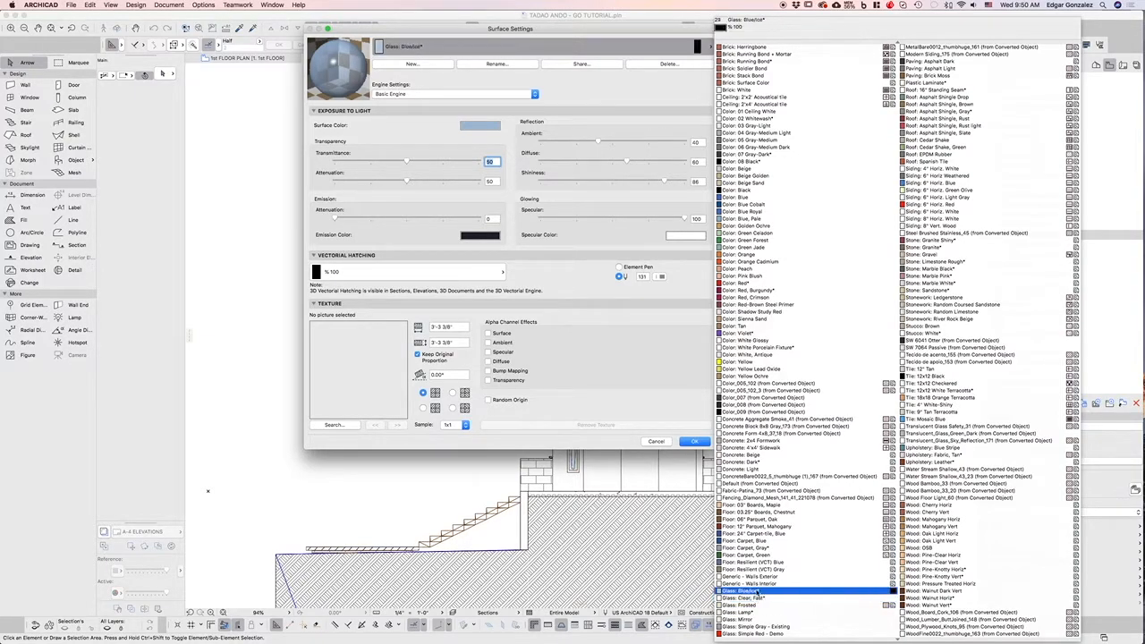
pyautogui.click(758, 597)
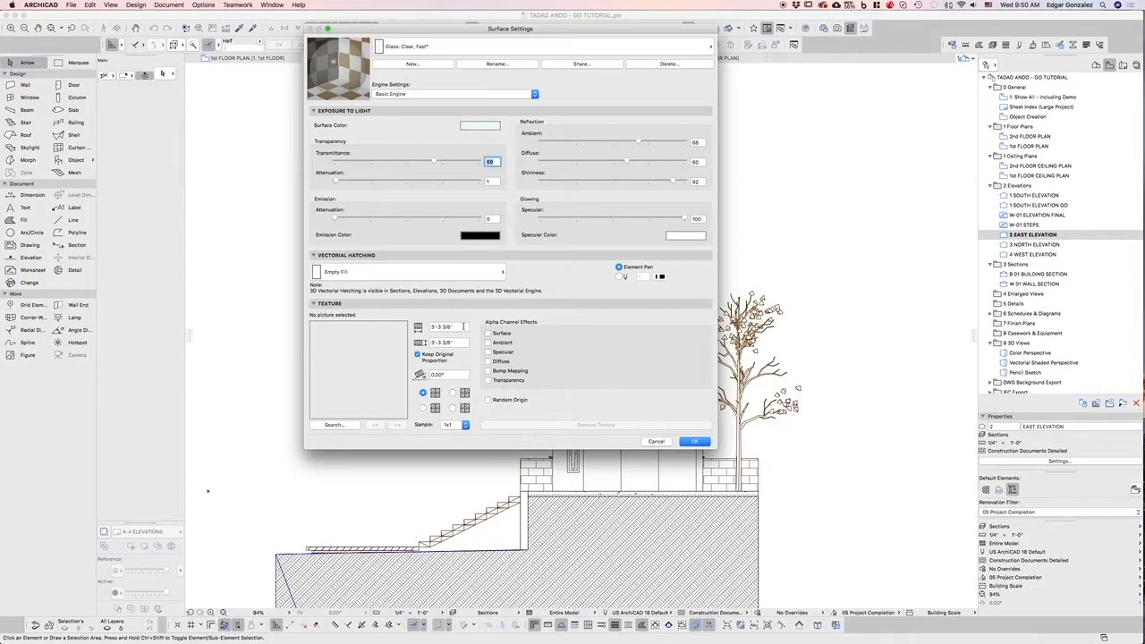
pyautogui.click(450, 274)
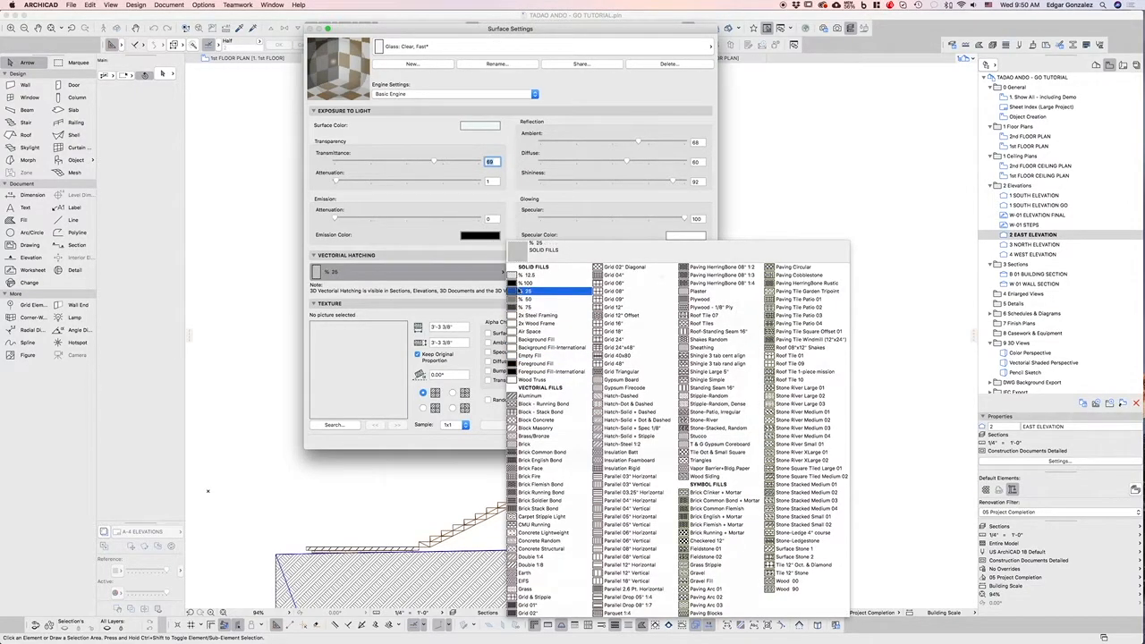
pyautogui.click(523, 283)
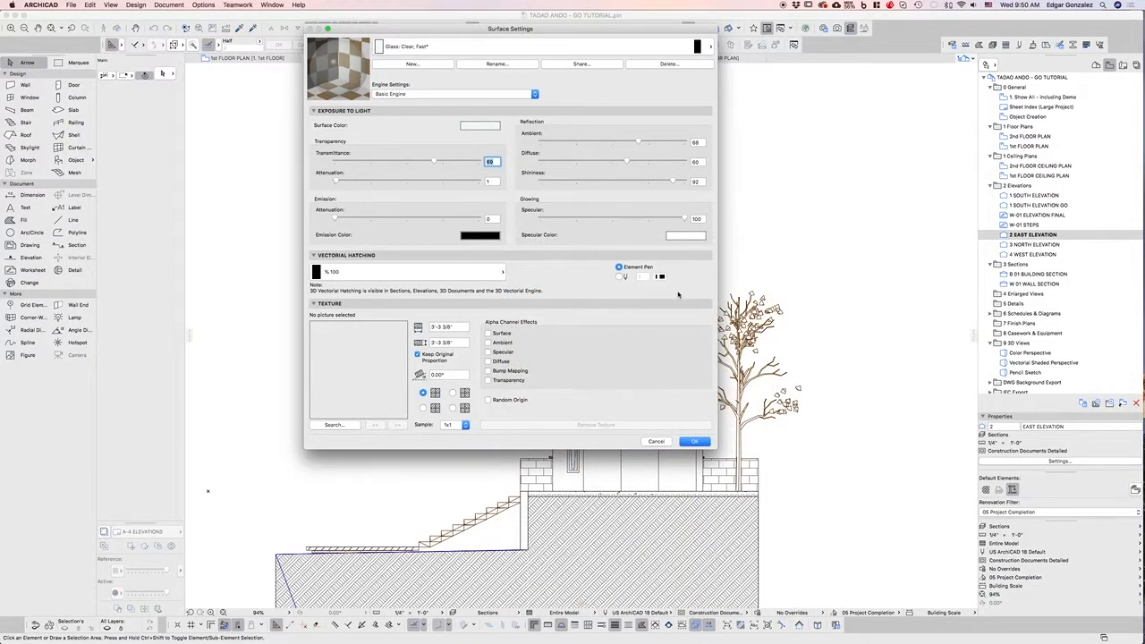
pyautogui.click(618, 276)
pyautogui.click(660, 277)
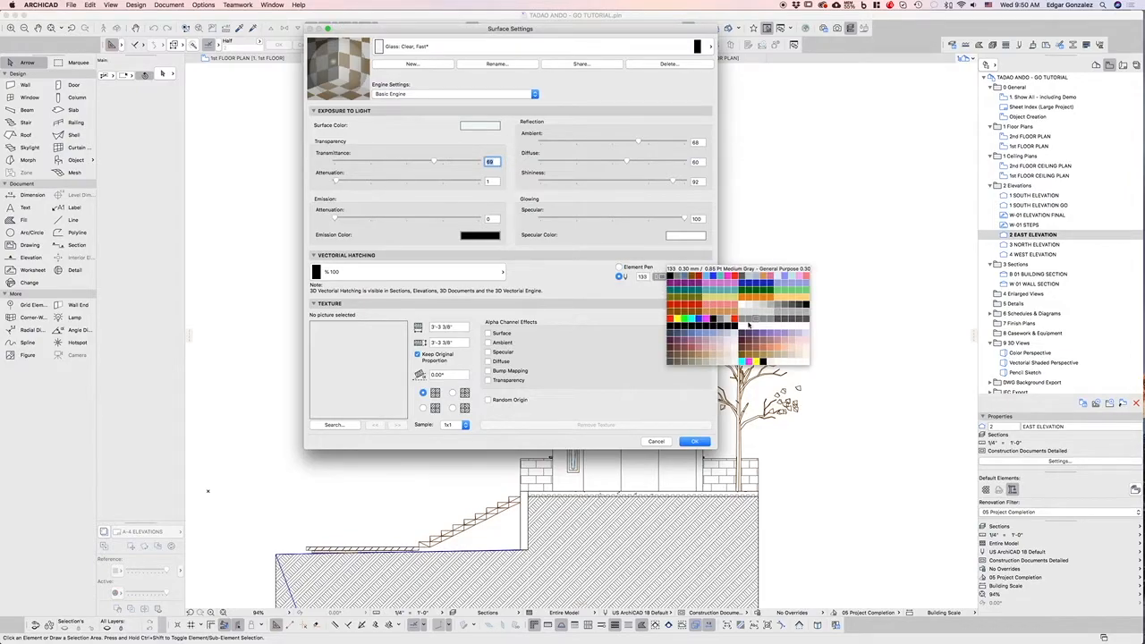
pyautogui.click(742, 321)
pyautogui.click(696, 442)
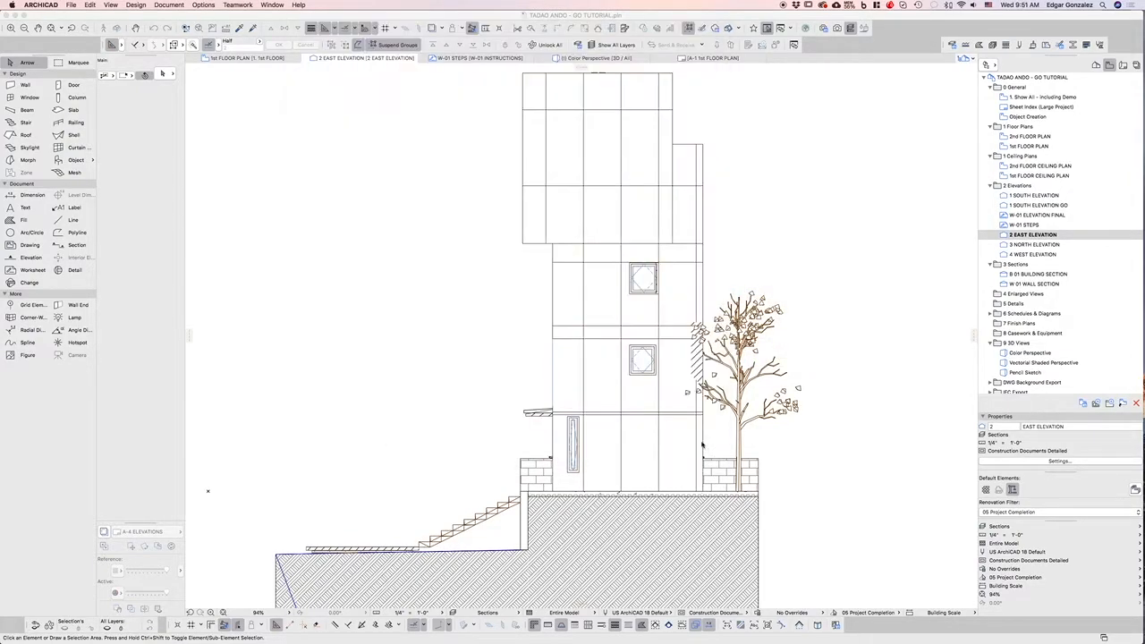
# Check the window glass fill in the east elevation and compare it with the 1 SOUTH ELEVATION GO view.
pyautogui.scroll(-3, 535, 458)
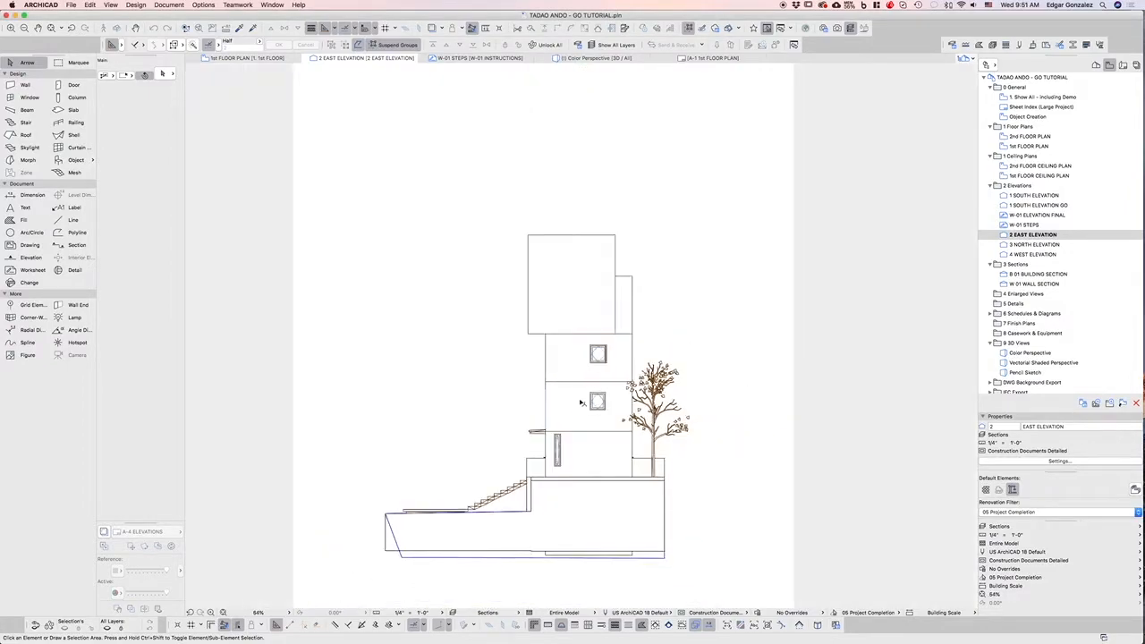
pyautogui.scroll(3, 623, 363)
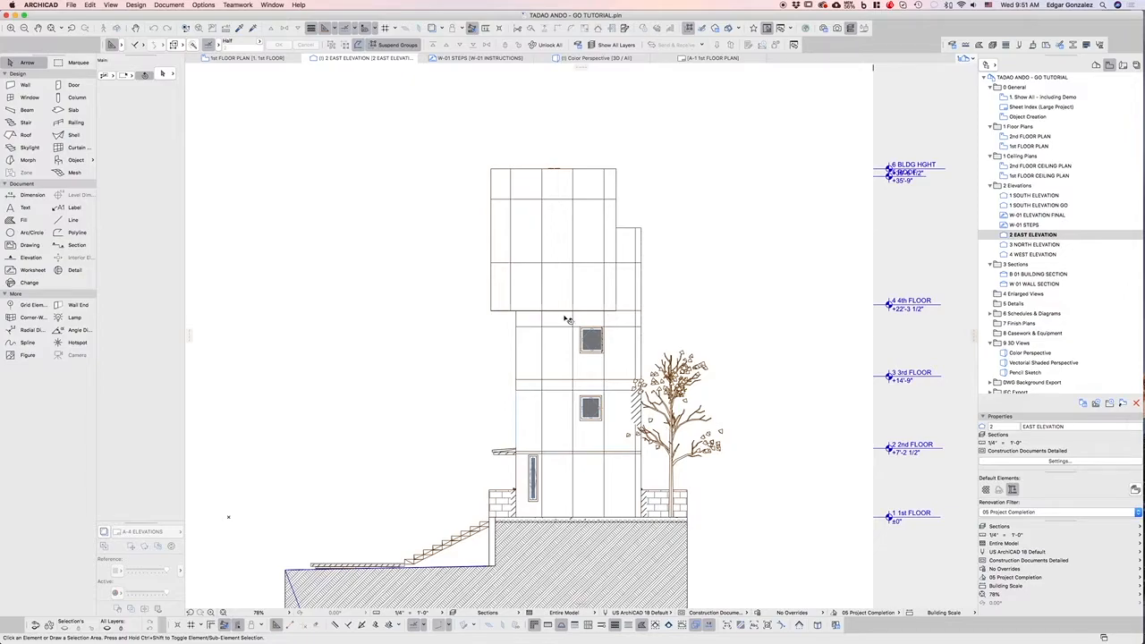
pyautogui.scroll(-1, 608, 316)
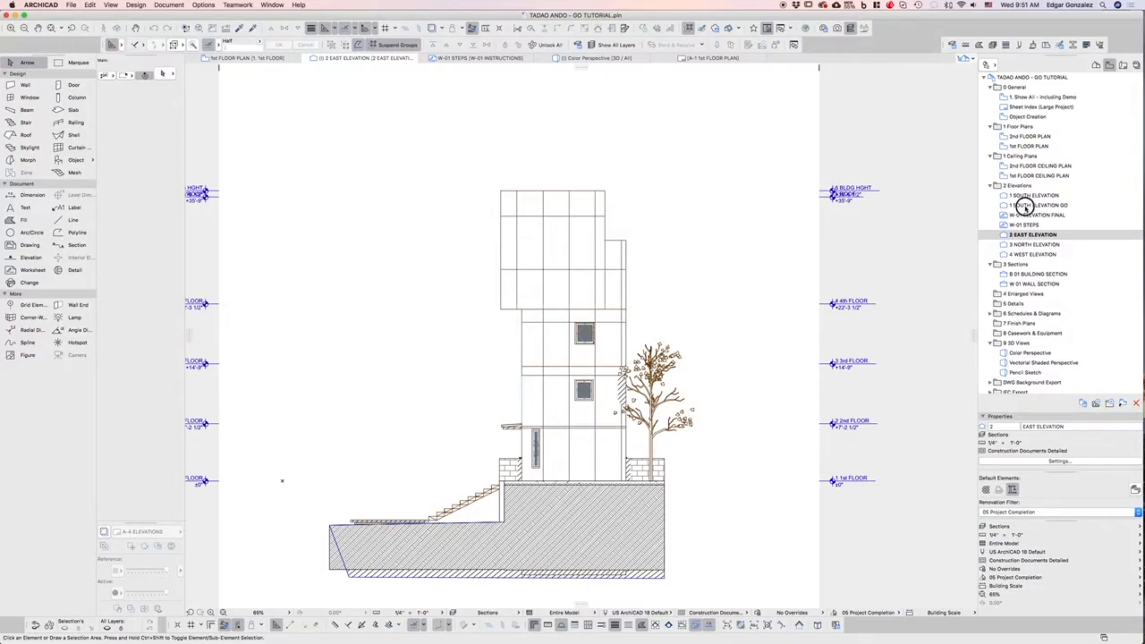
pyautogui.doubleClick(1028, 205)
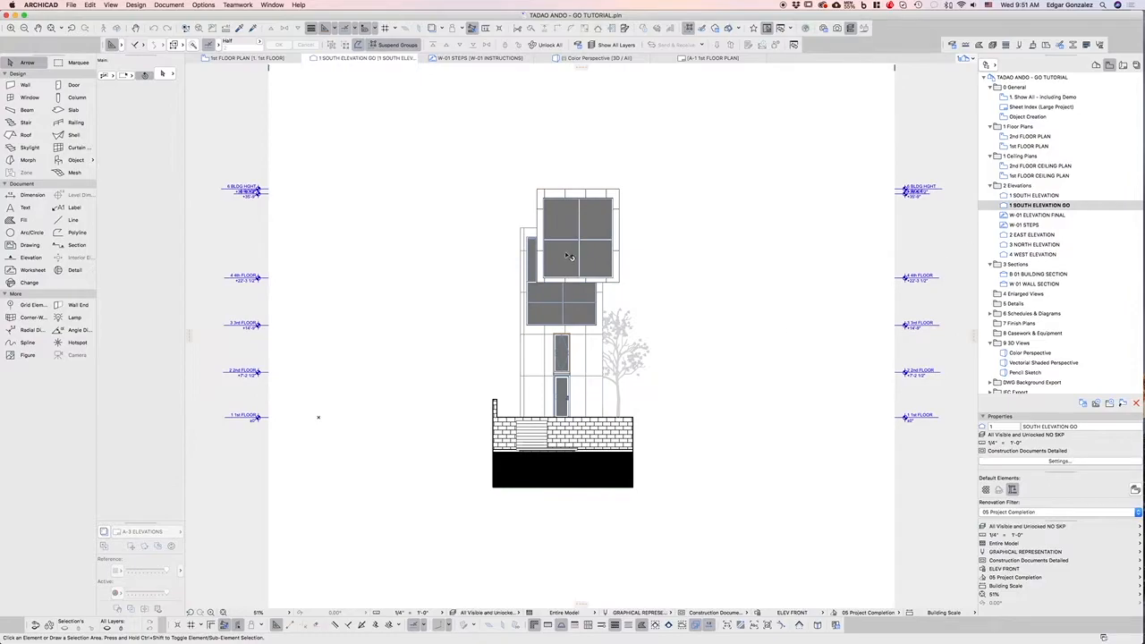
pyautogui.scroll(3, 565, 251)
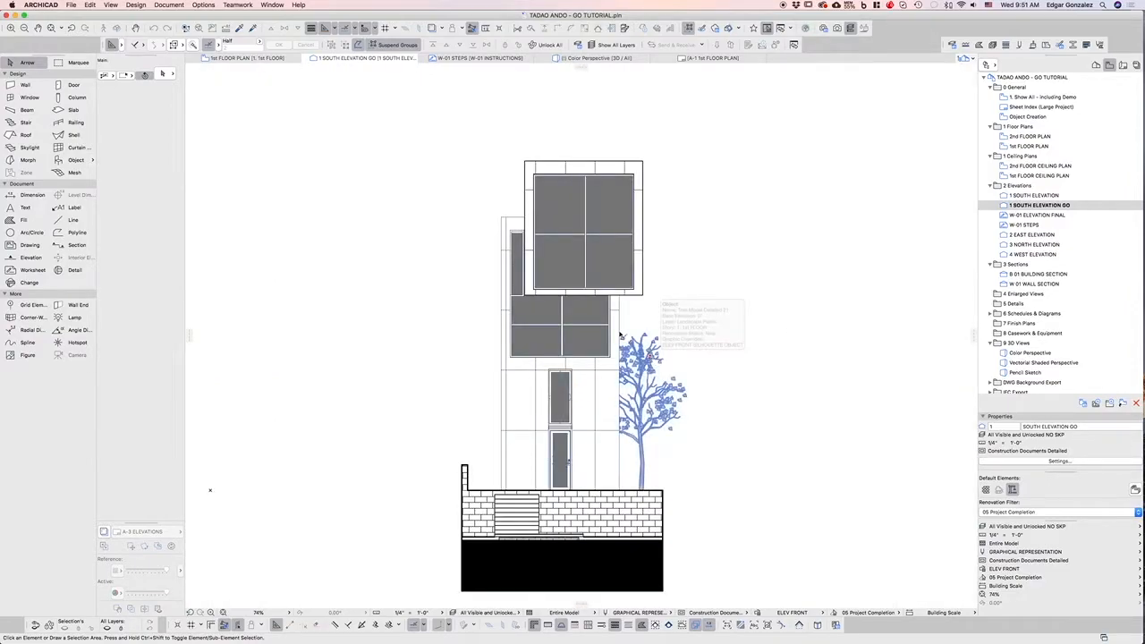
# Check the tree in the south elevation GO view, and reopen the 2 EAST ELEVATION view.
pyautogui.scroll(2, 547, 437)
pyautogui.click(587, 433)
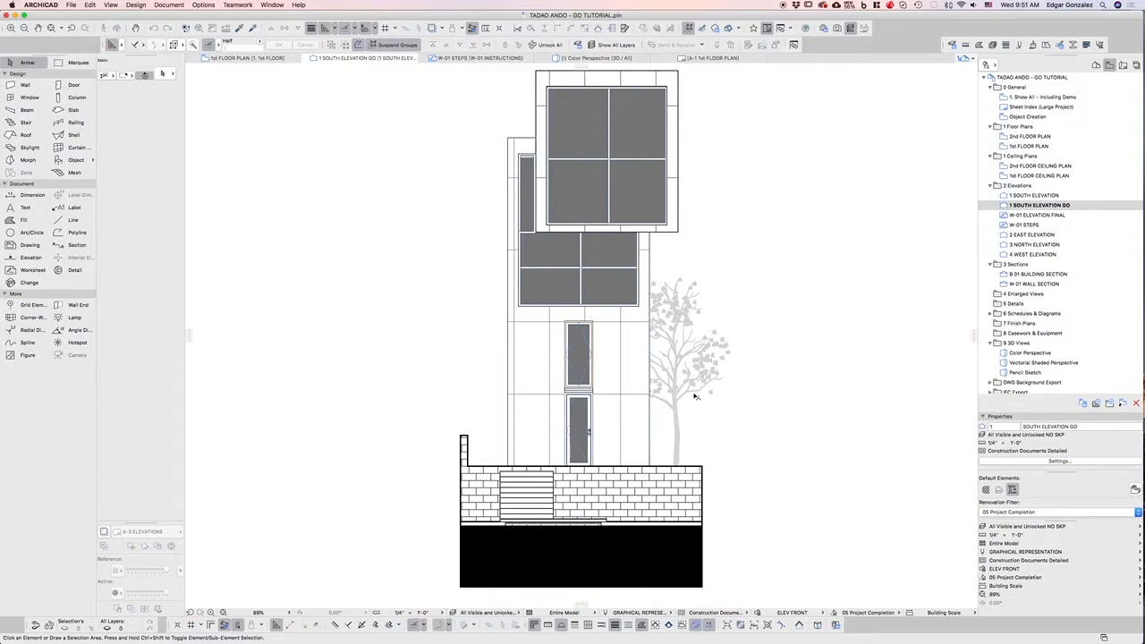
pyautogui.doubleClick(1029, 234)
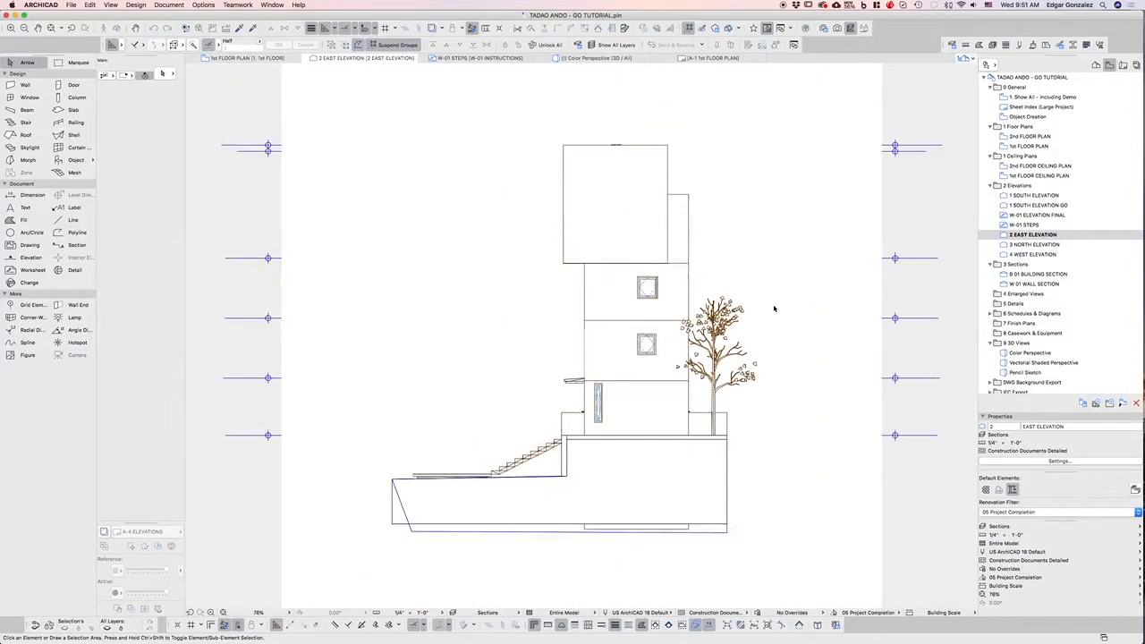
pyautogui.scroll(2, 766, 311)
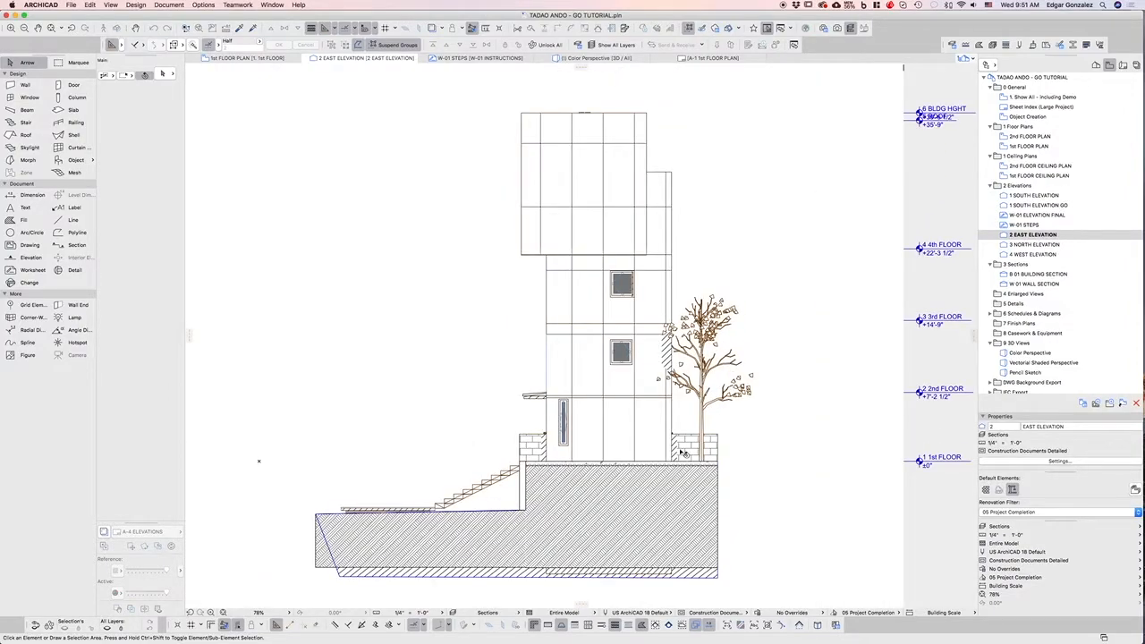
# Apply the ELEV RIGHT graphic override combination and the All Visible and Unlocked NO SKP layer combination to the east elevation.
pyautogui.click(791, 612)
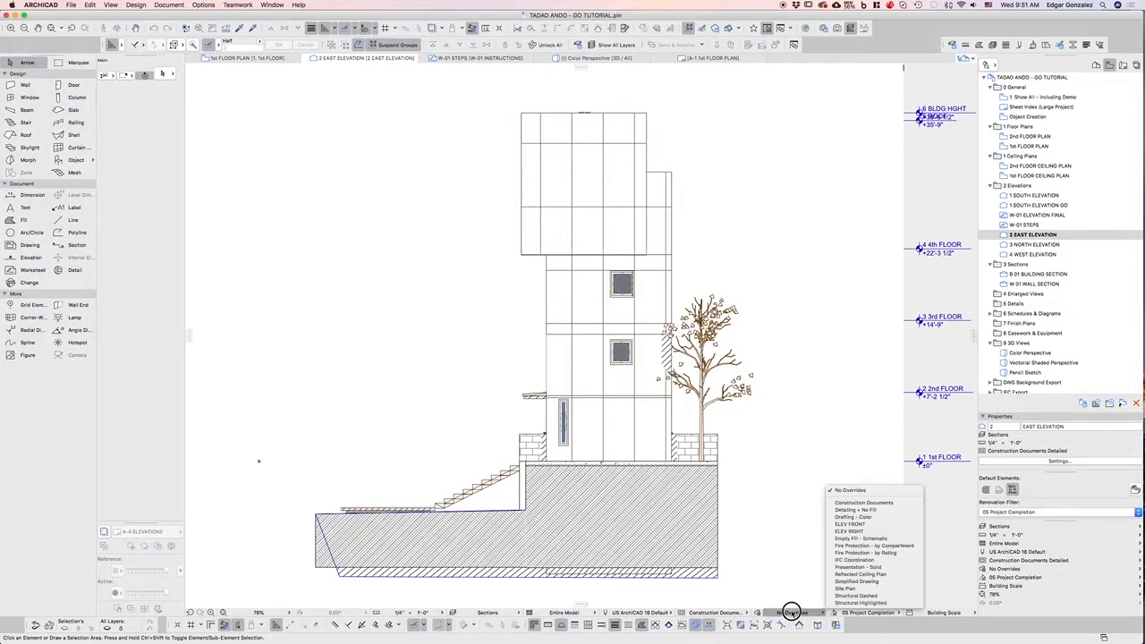
pyautogui.click(862, 533)
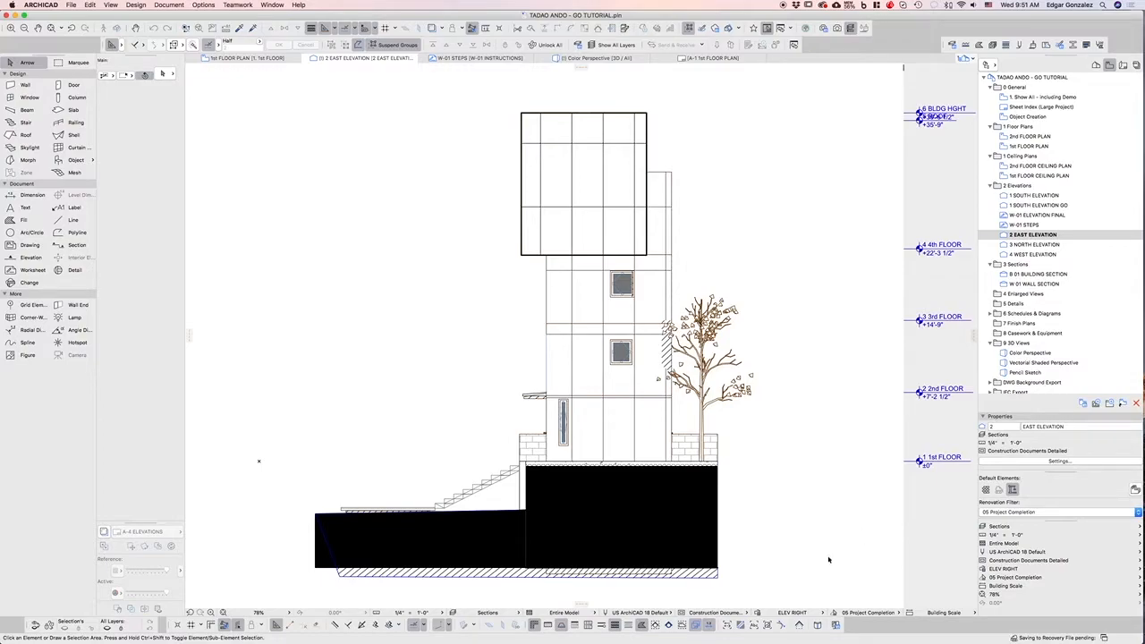
pyautogui.click(515, 615)
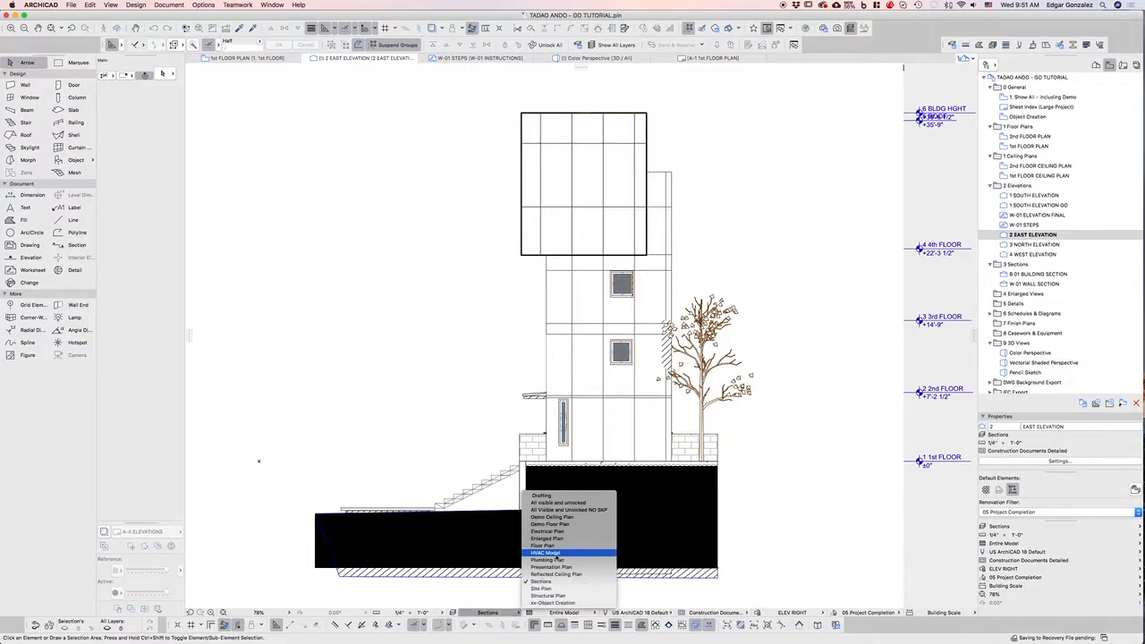
pyautogui.click(572, 511)
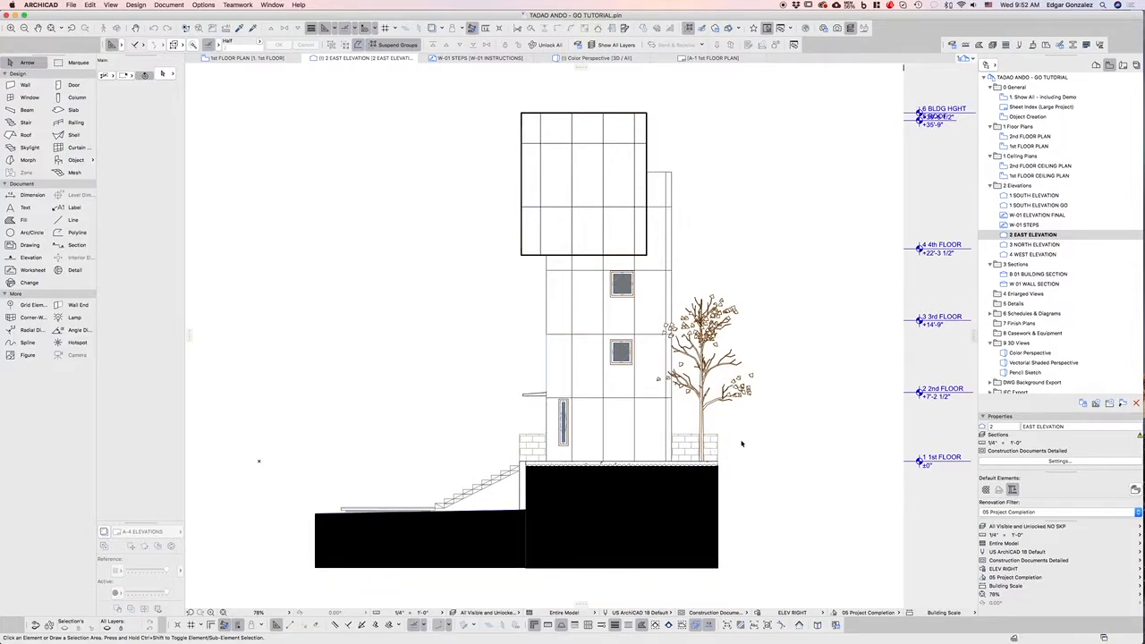
# Examine the tree object beside the tower in the east elevation and leave it deselected.
pyautogui.scroll(2, 751, 436)
pyautogui.click(733, 411)
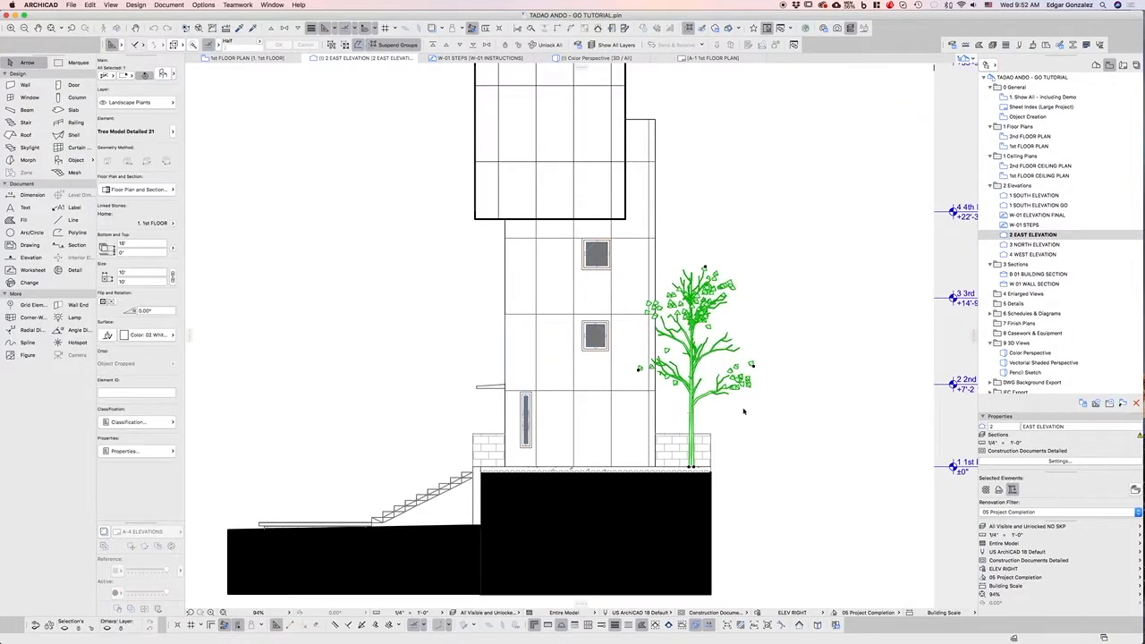
pyautogui.scroll(2, 804, 405)
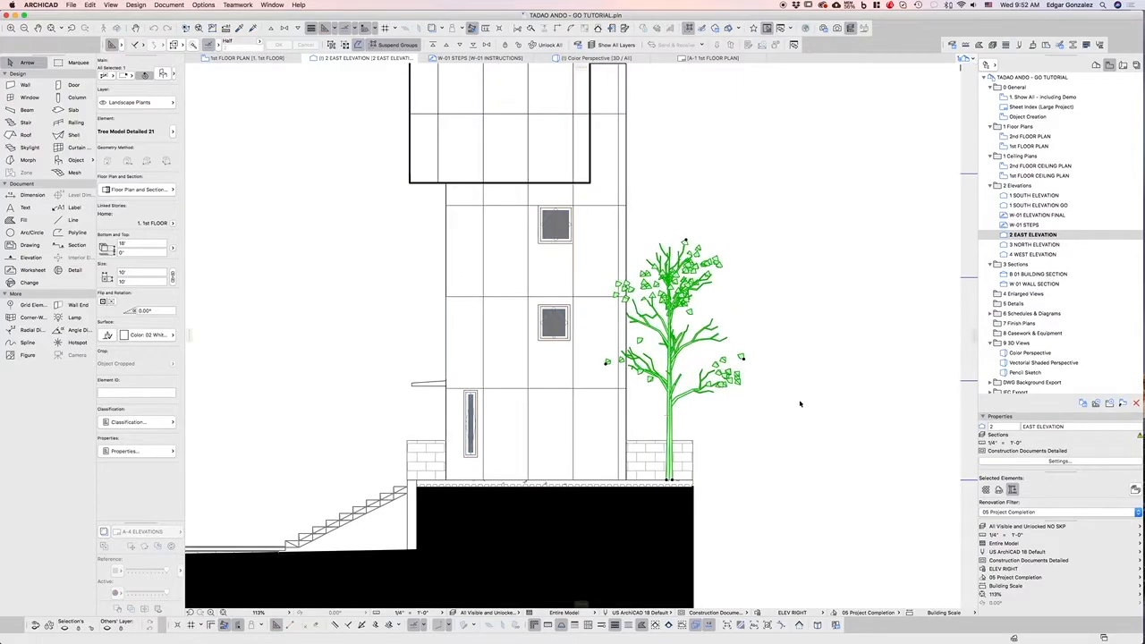
pyautogui.click(811, 417)
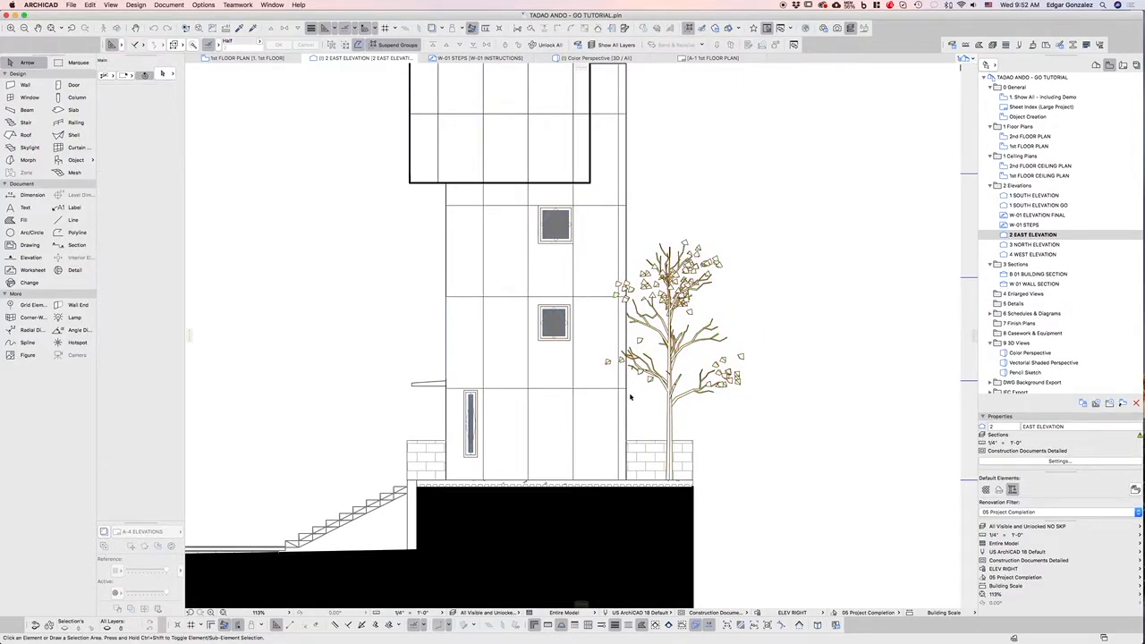
pyautogui.scroll(-2, 629, 396)
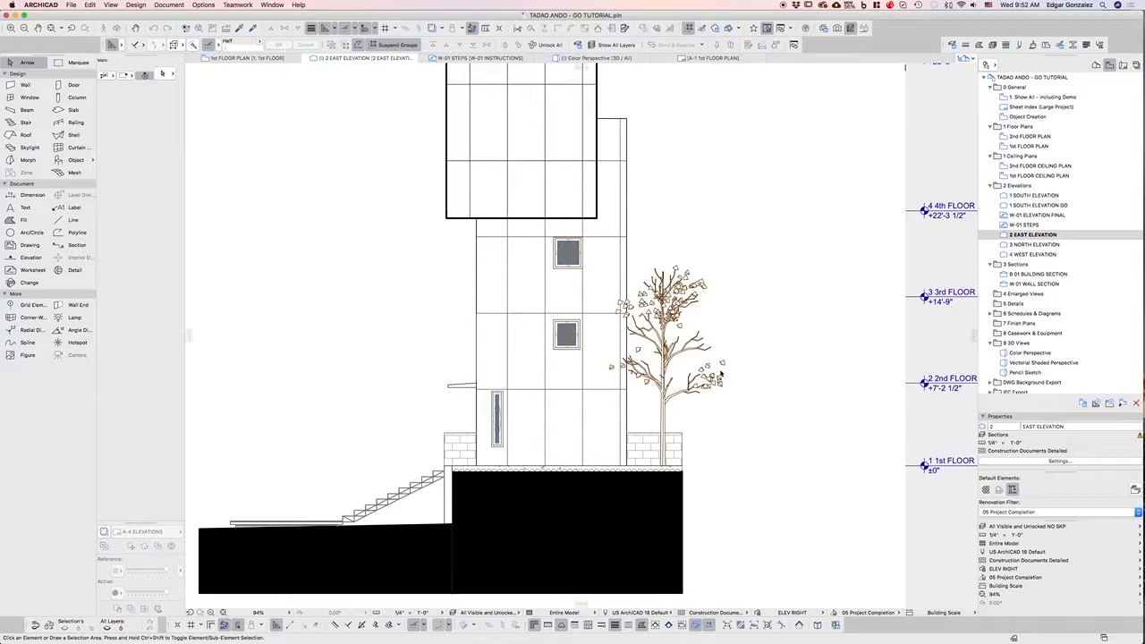
# Create a new graphic override rule named ELEV RRIGHT SILHOUETTE OBJECT.
pyautogui.click(169, 5)
pyautogui.moveTo(215, 46)
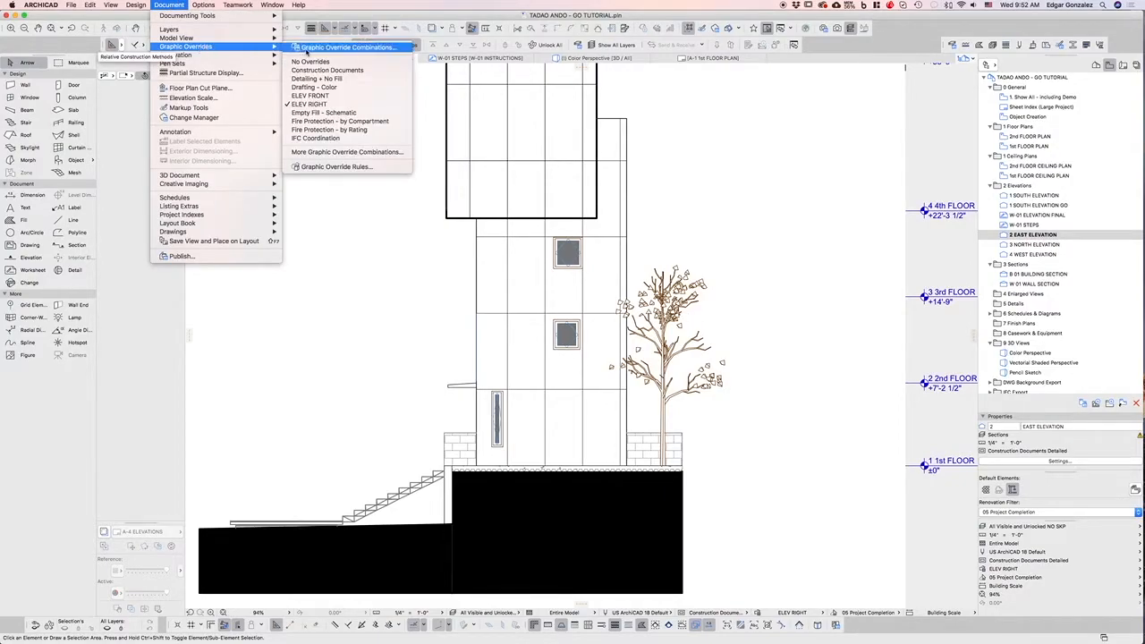
pyautogui.click(358, 166)
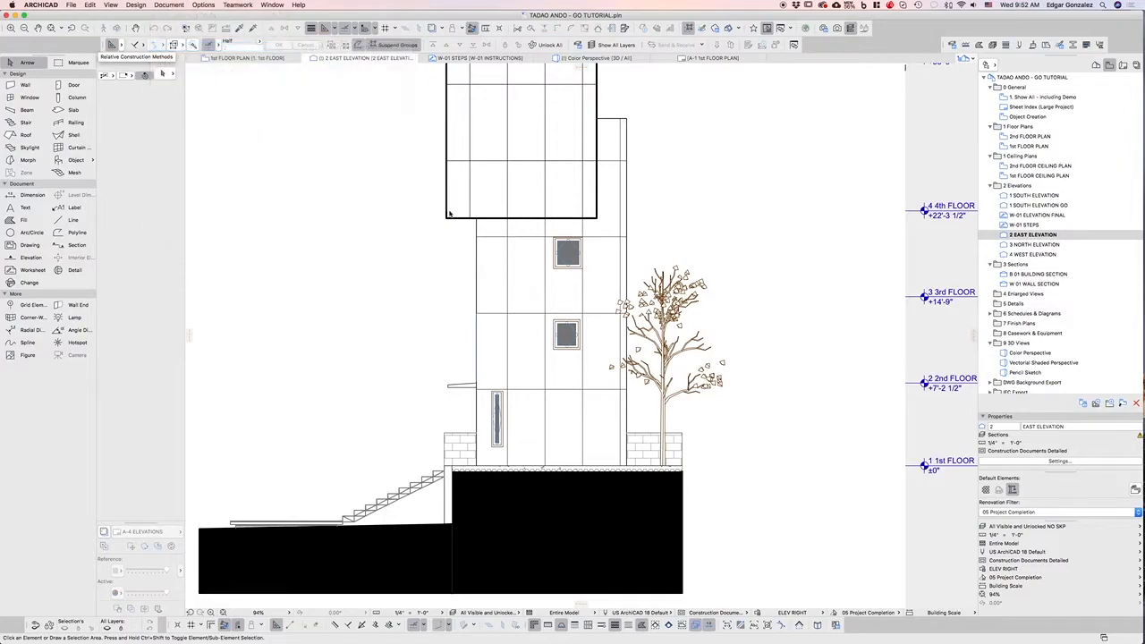
pyautogui.scroll(2, 335, 286)
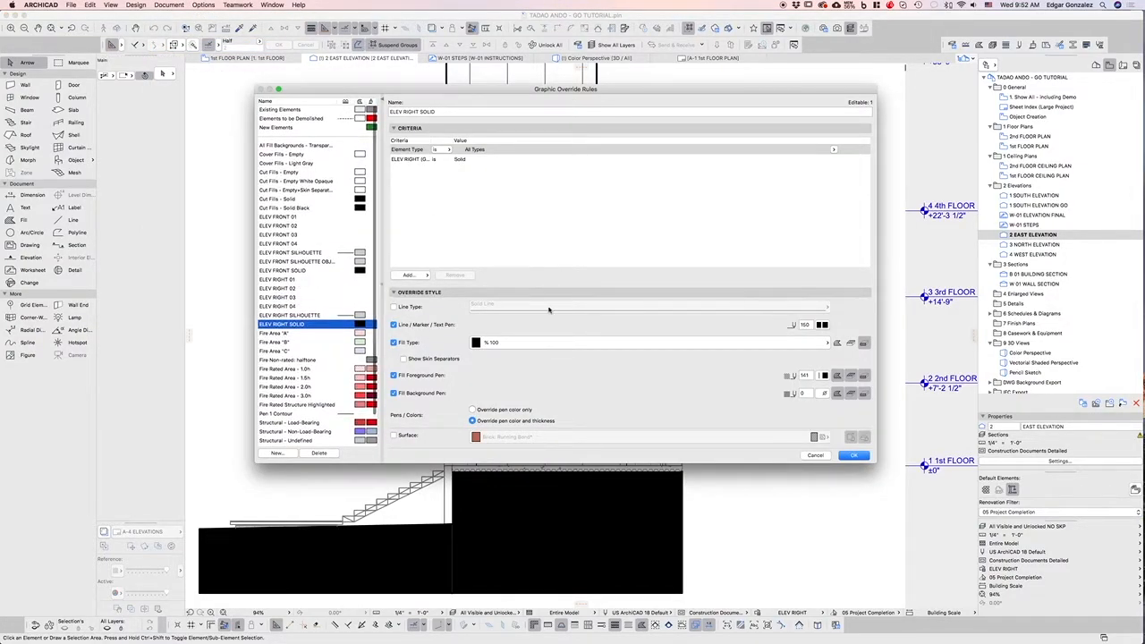
pyautogui.scroll(1, 315, 320)
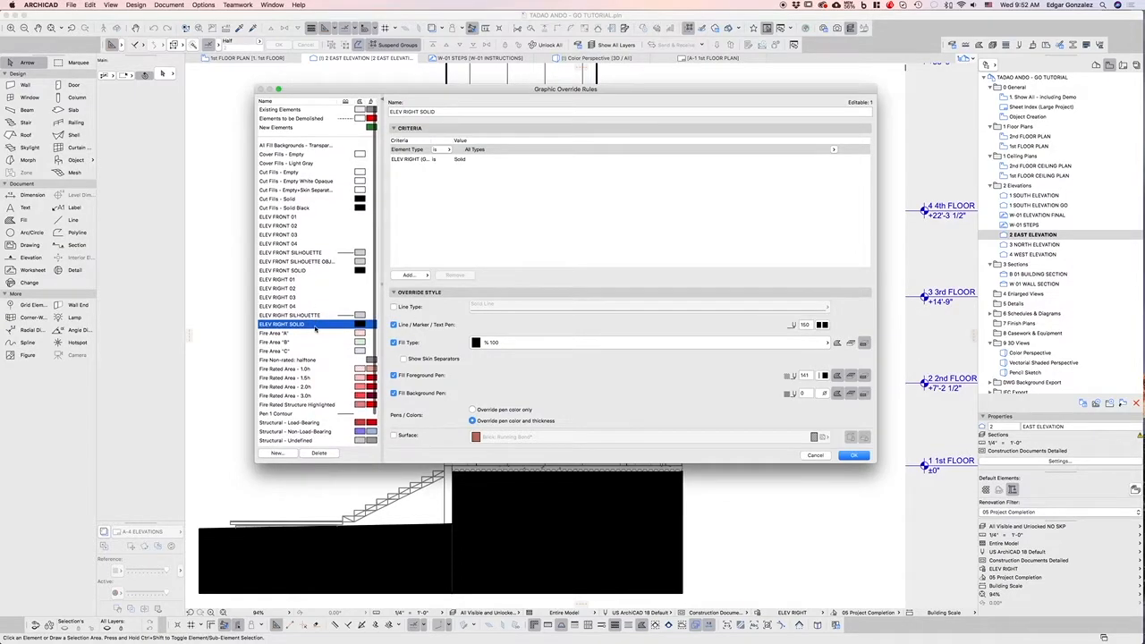
pyautogui.click(278, 452)
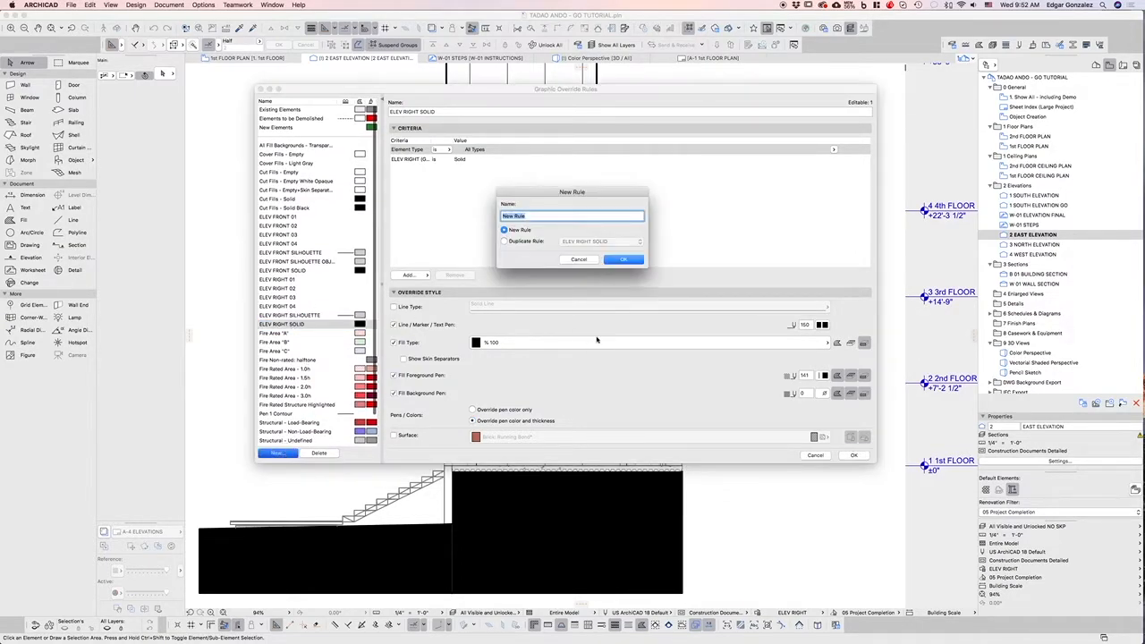
pyautogui.write('EL')
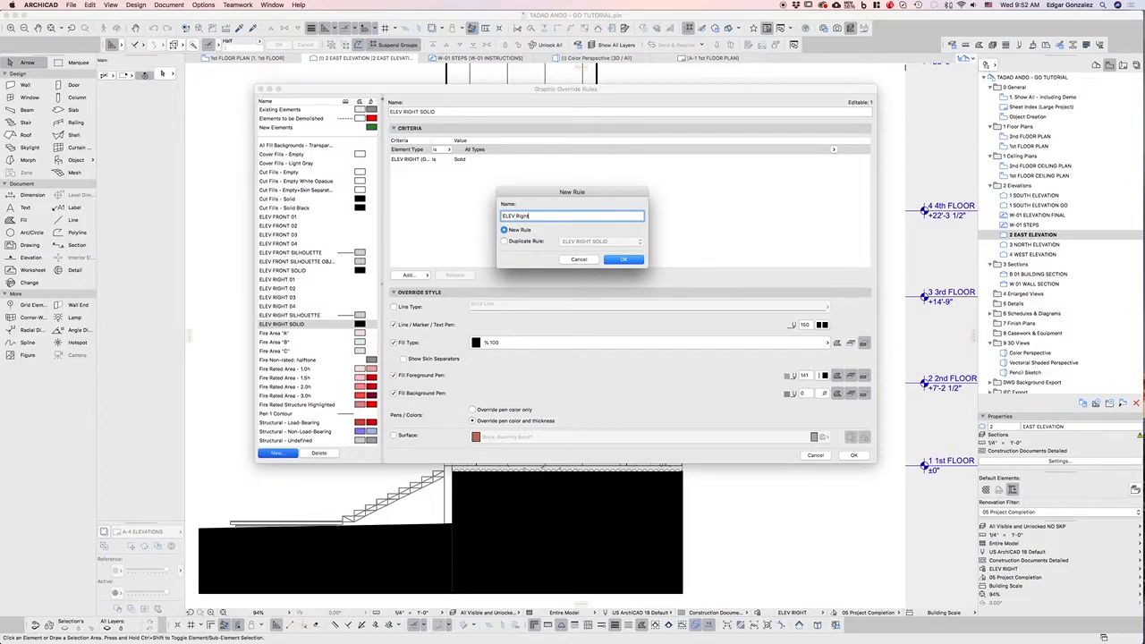
pyautogui.write('EV RRIGHT SILHOUETTE')
pyautogui.click(623, 259)
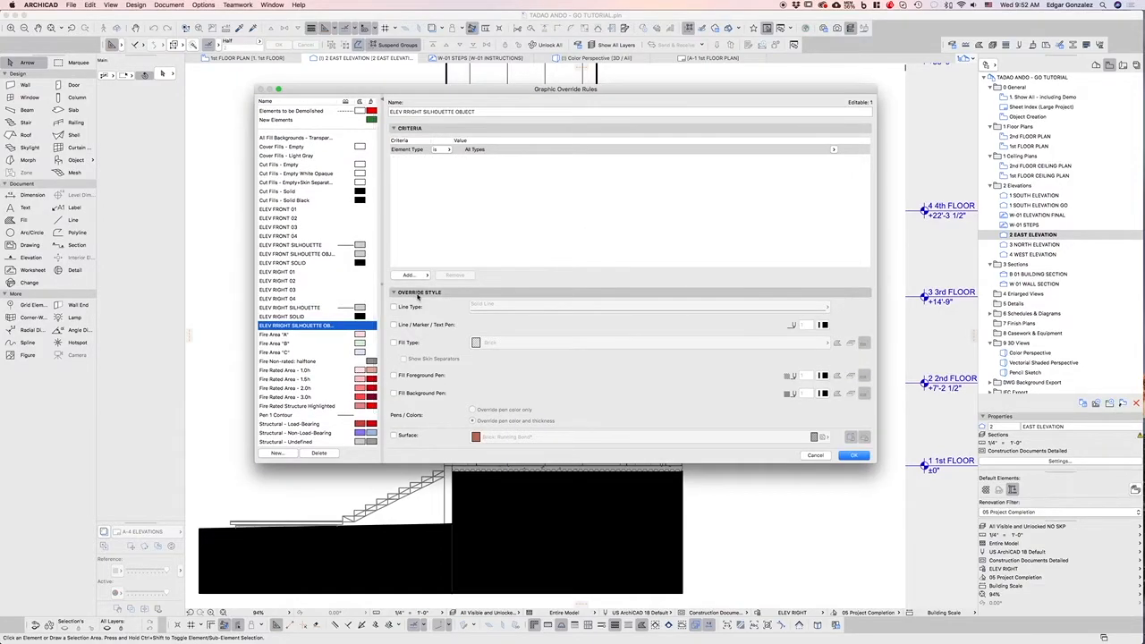
# Limit the new rule to Object elements and override their line, marker and text pen with light gray pen 111.
pyautogui.click(833, 150)
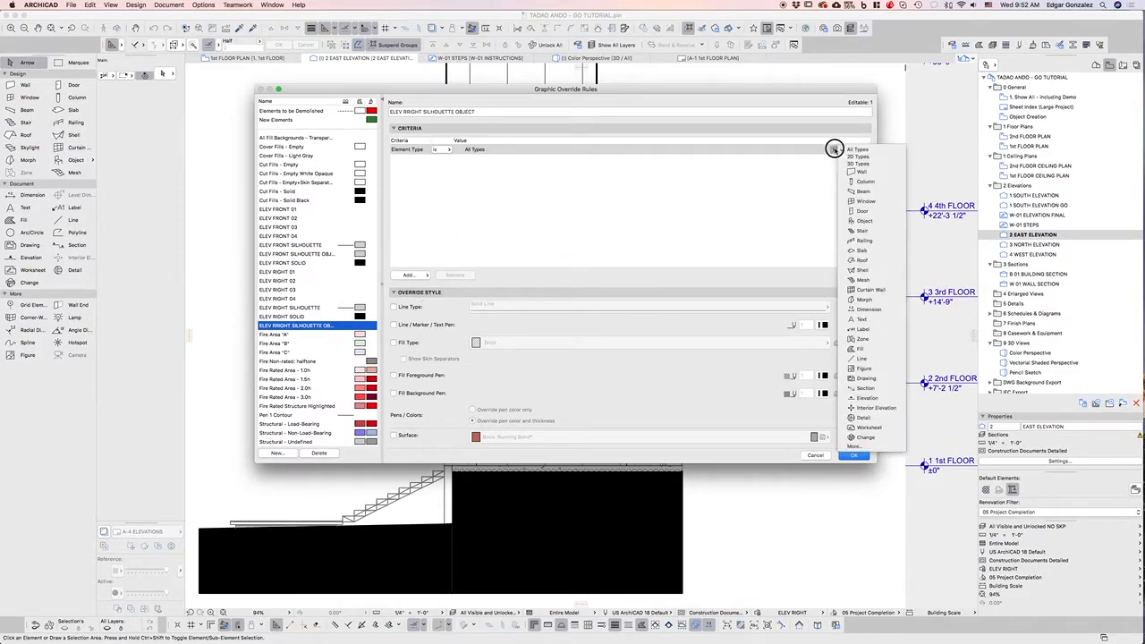
pyautogui.click(858, 221)
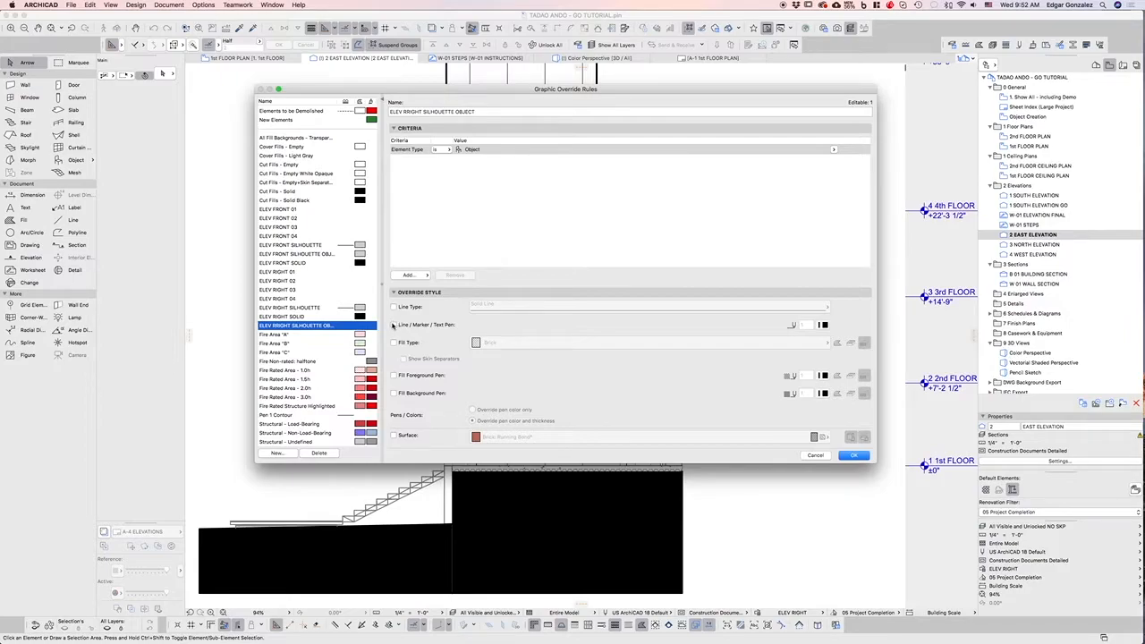
pyautogui.click(393, 325)
pyautogui.click(823, 325)
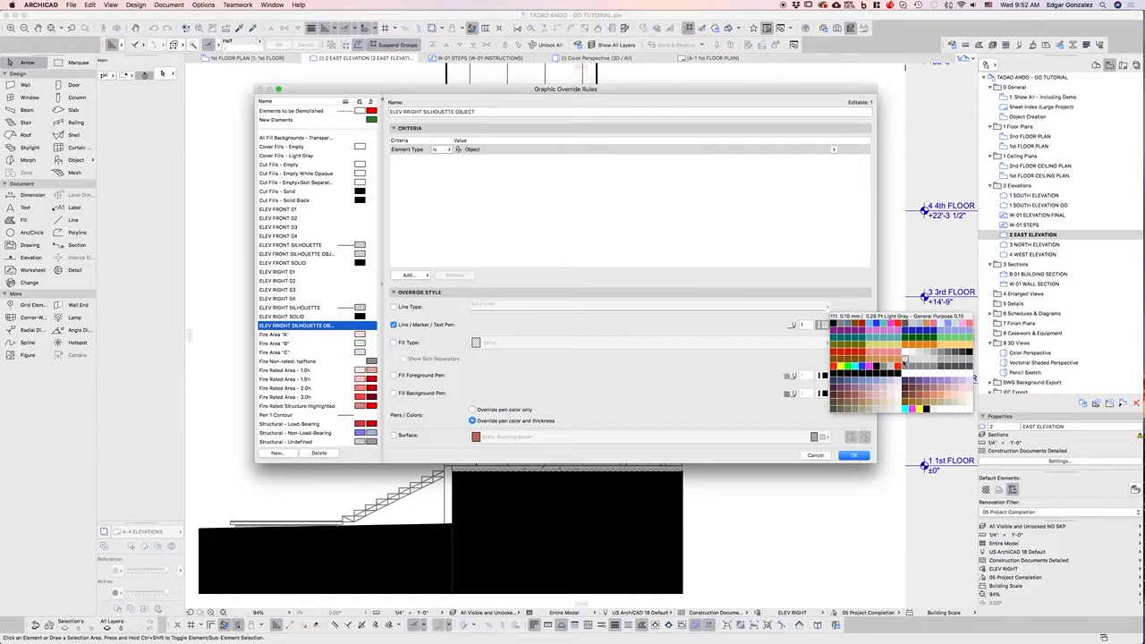
pyautogui.click(904, 361)
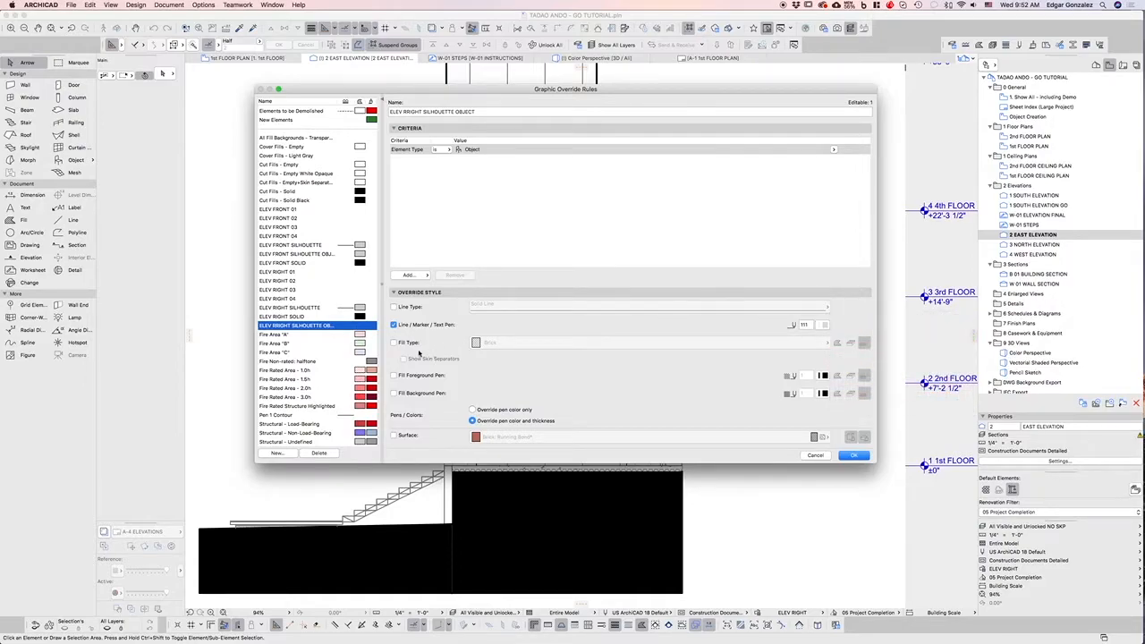
# Override the rule's fill type with the % 100 solid fill for all three fill categories.
pyautogui.click(394, 343)
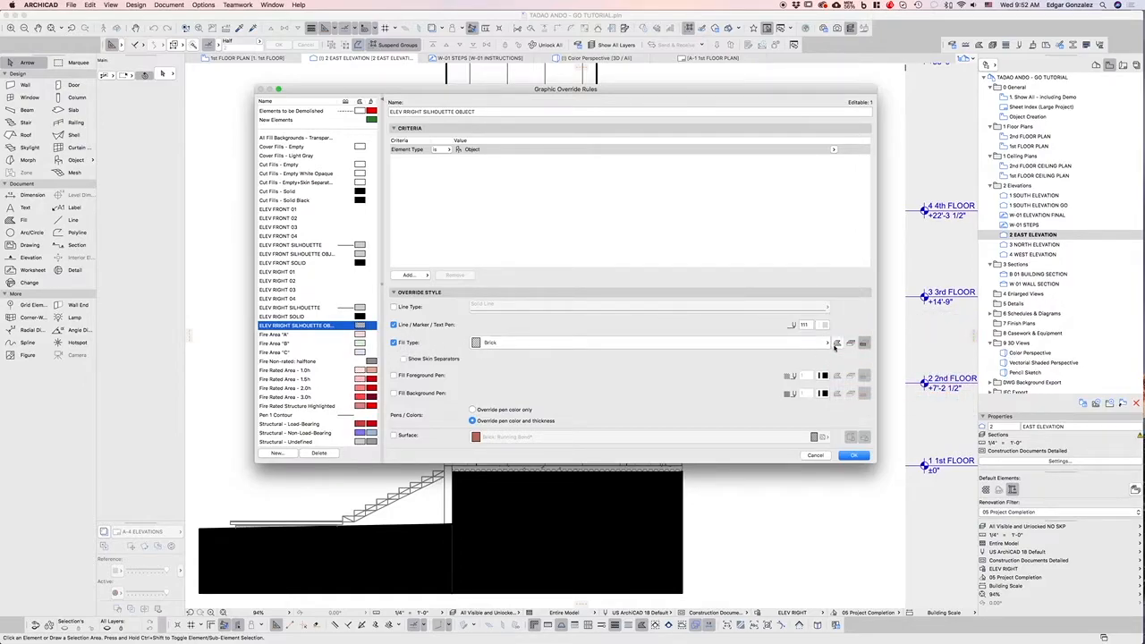
pyautogui.click(825, 344)
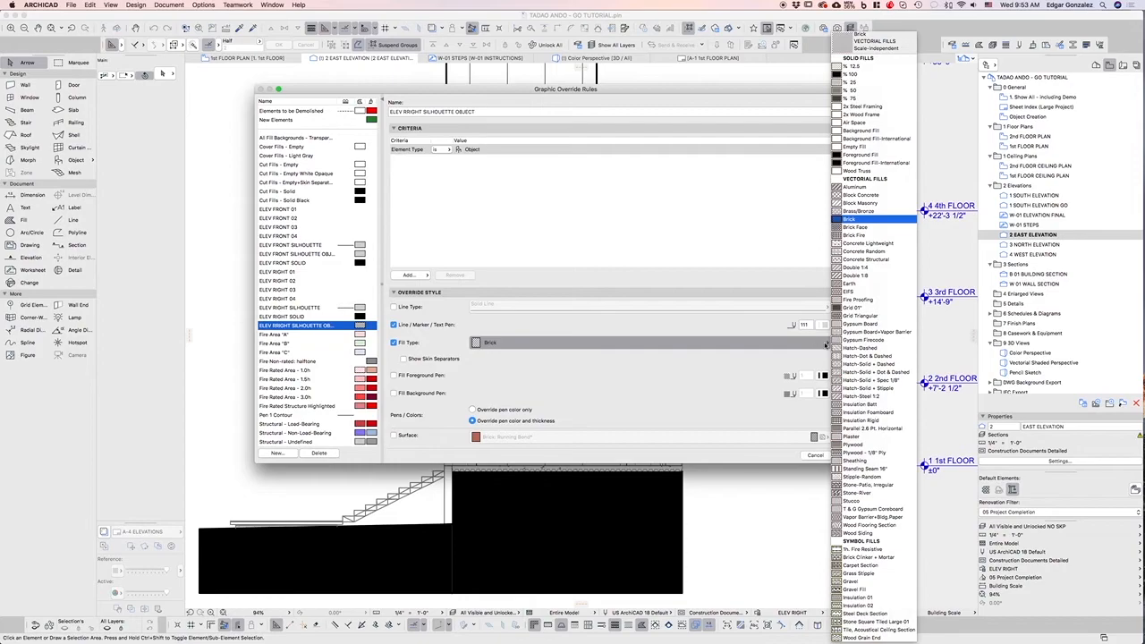
pyautogui.click(856, 76)
pyautogui.click(837, 345)
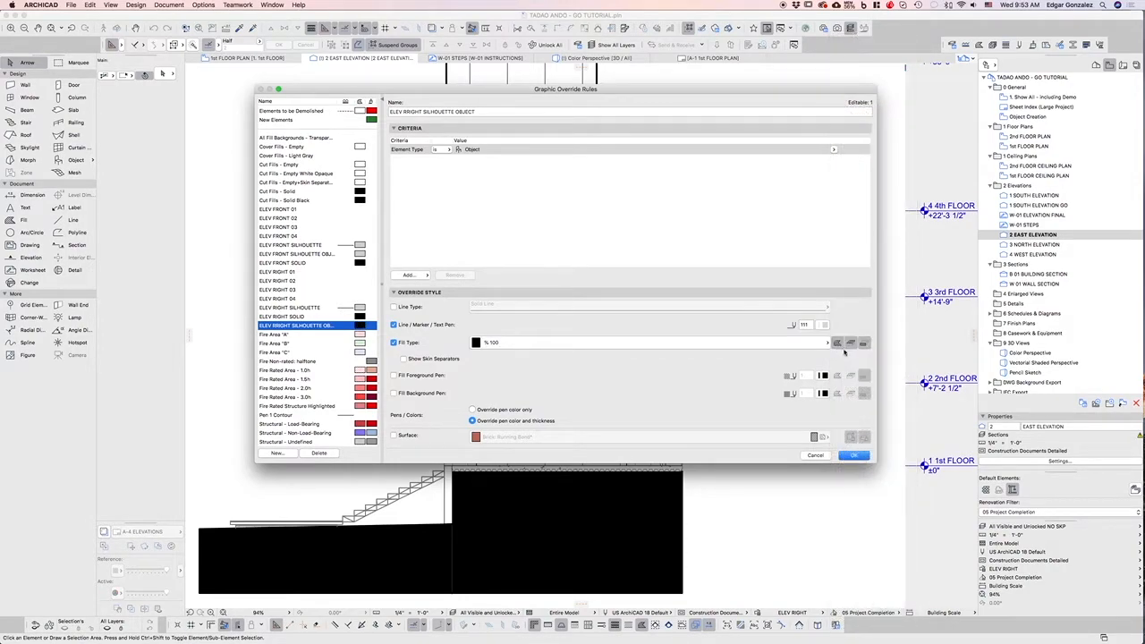
# Override the rule's fill foreground and background pens with pen 111 for all fill categories and confirm the rule.
pyautogui.click(393, 376)
pyautogui.click(823, 376)
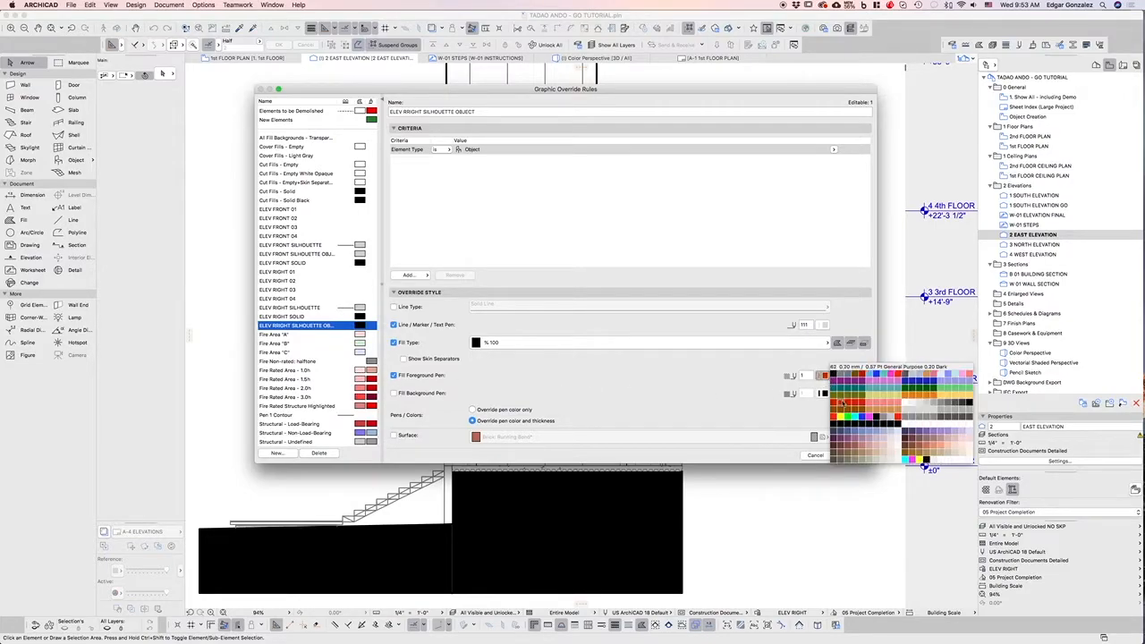
pyautogui.click(904, 411)
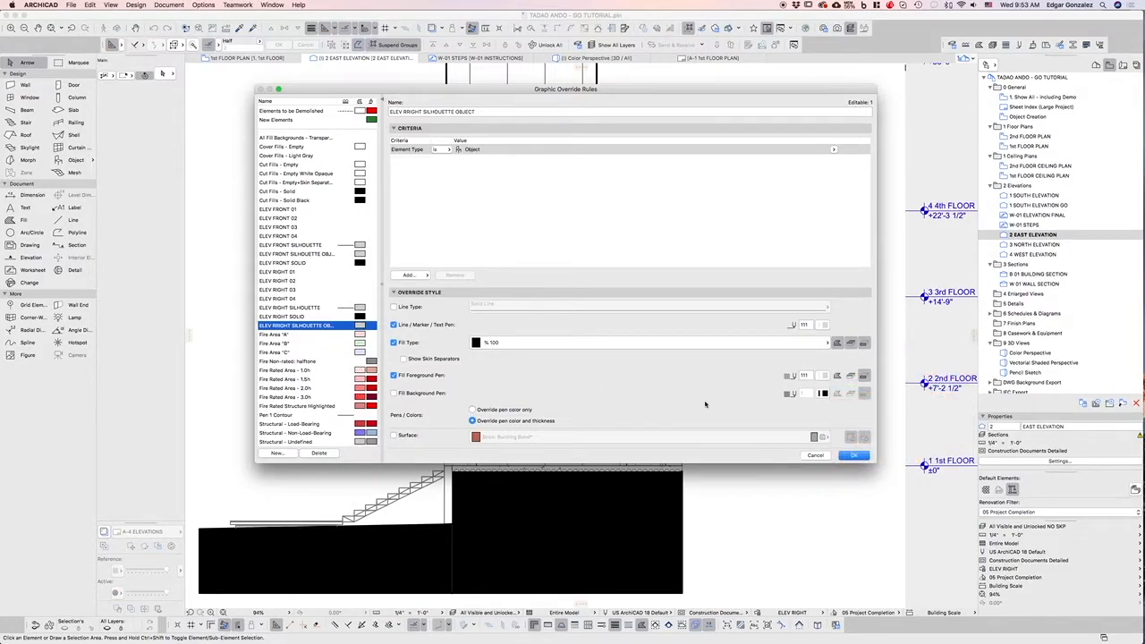
pyautogui.click(394, 394)
pyautogui.click(850, 395)
pyautogui.click(838, 395)
pyautogui.click(851, 378)
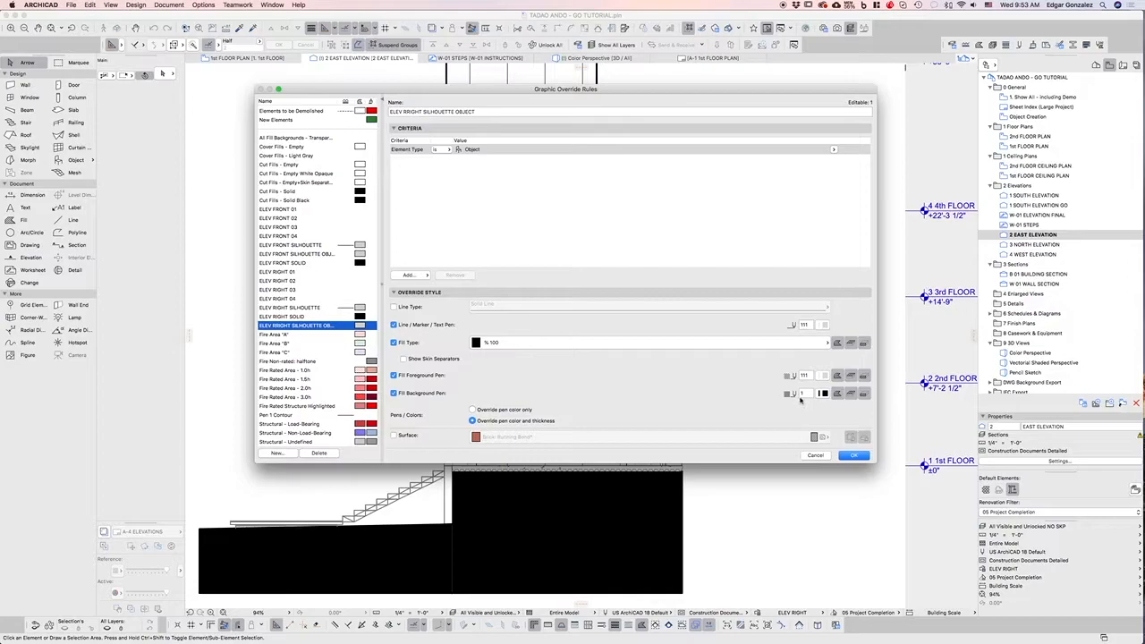
pyautogui.click(821, 393)
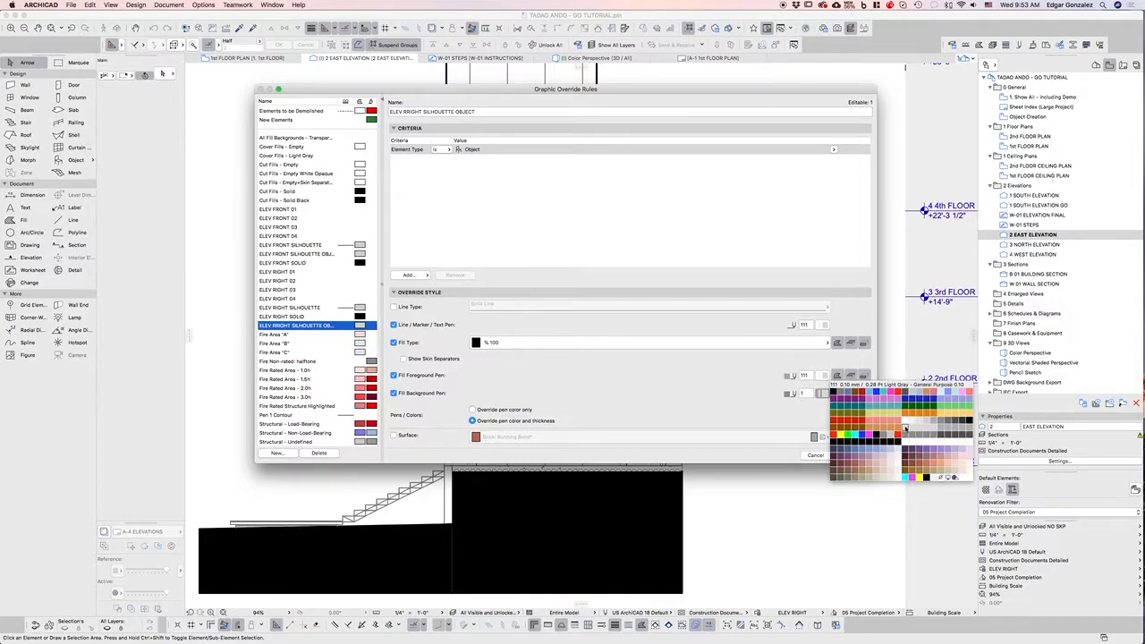
pyautogui.click(903, 428)
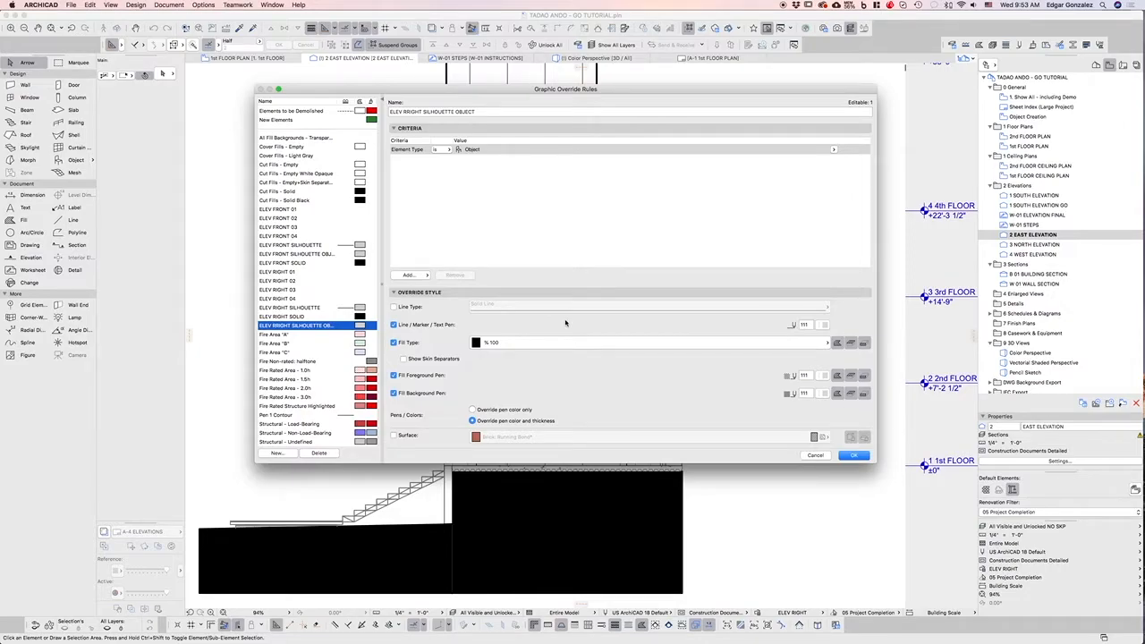
pyautogui.click(854, 456)
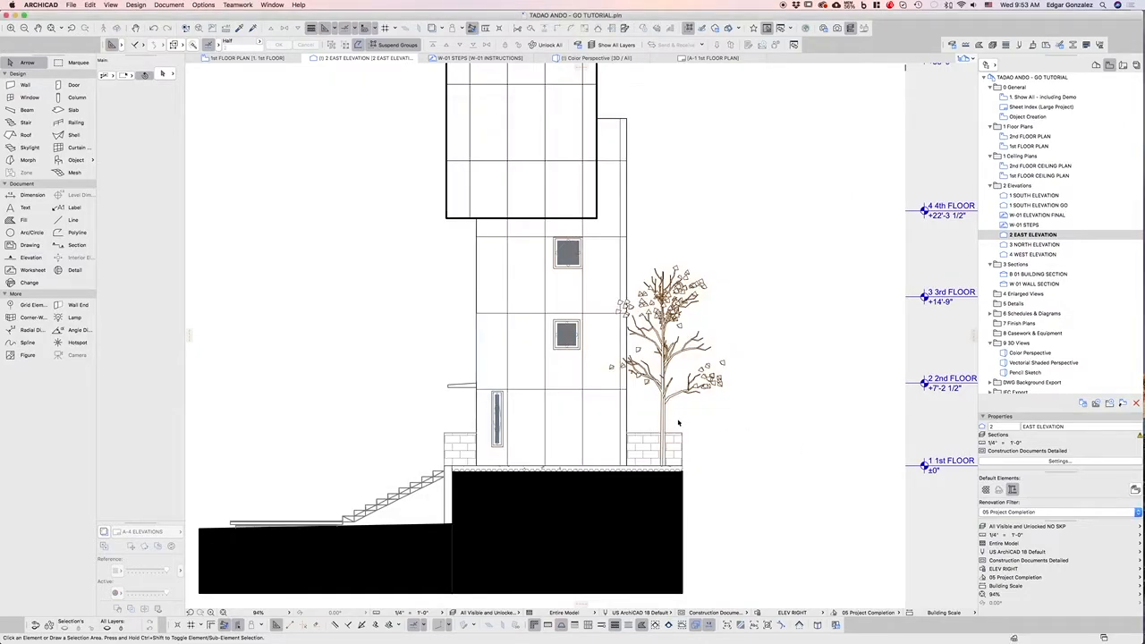
# Add the ELEV RRIGHT SILHOUETTE OBJECT rule to the ELEV RIGHT graphic override combination and confirm it.
pyautogui.click(167, 5)
pyautogui.moveTo(187, 46)
pyautogui.click(334, 48)
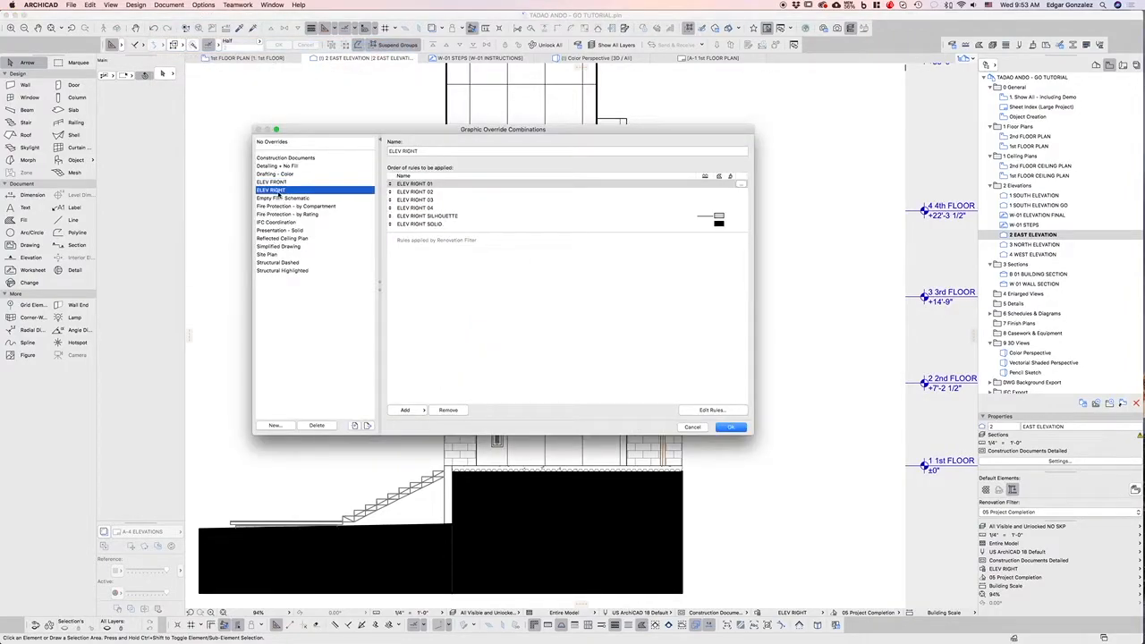
pyautogui.click(405, 411)
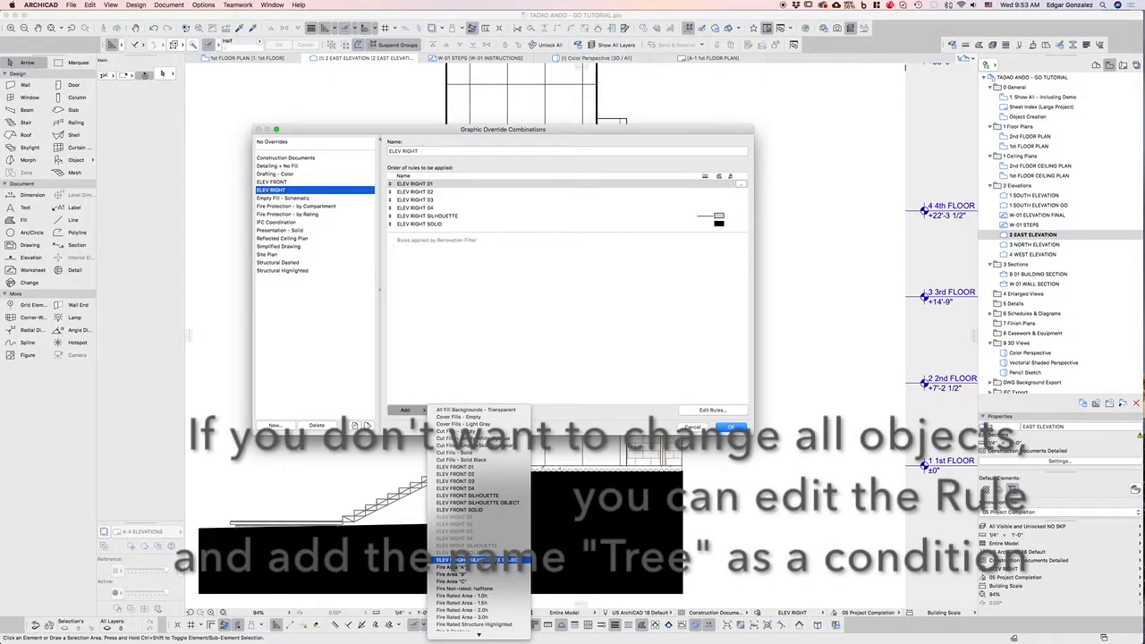
pyautogui.click(494, 561)
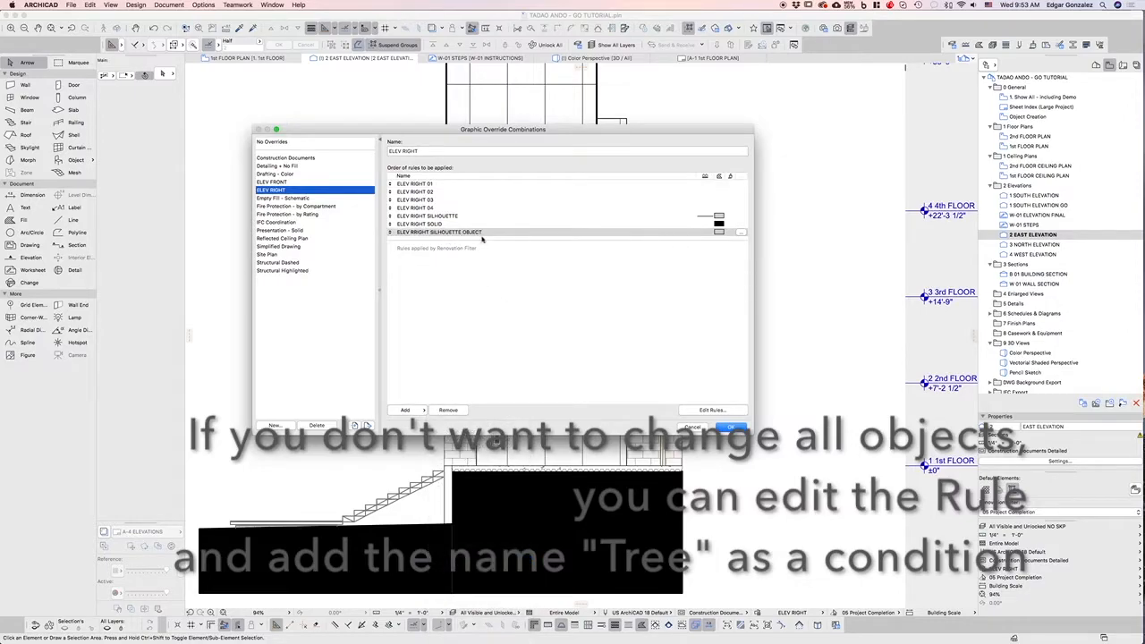
pyautogui.press('Return')
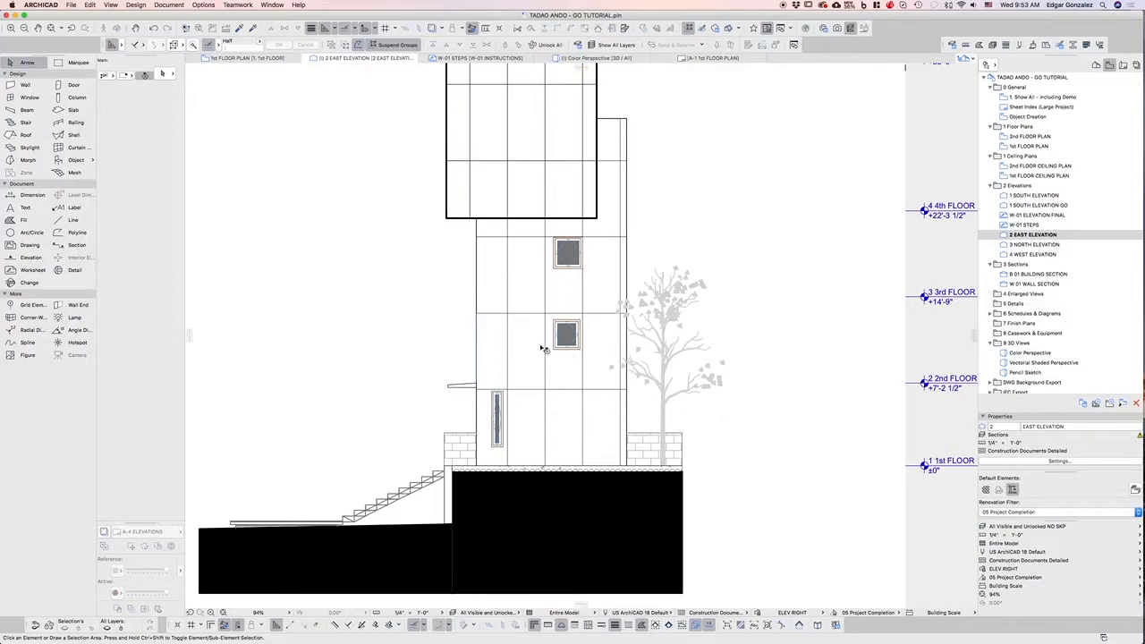
# Place two copies of the tree on the lower ground beside the exterior stairs, then clear the selection.
pyautogui.scroll(-3, 544, 350)
pyautogui.scroll(2, 589, 388)
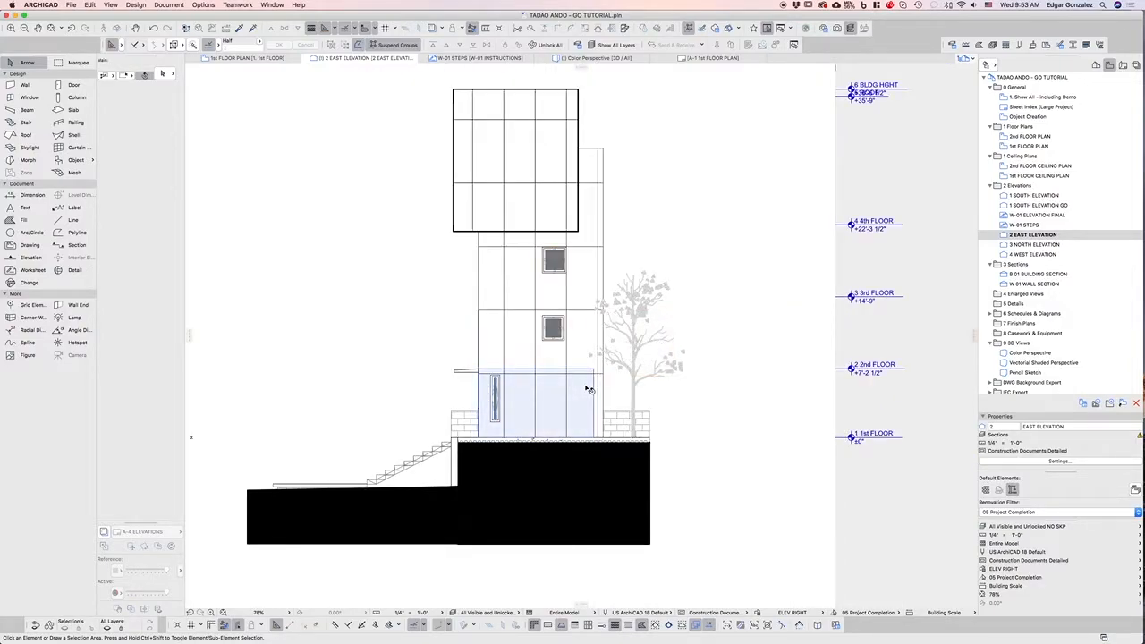
pyautogui.click(634, 394)
pyautogui.moveTo(634, 438); pyautogui.dragTo(360, 492)
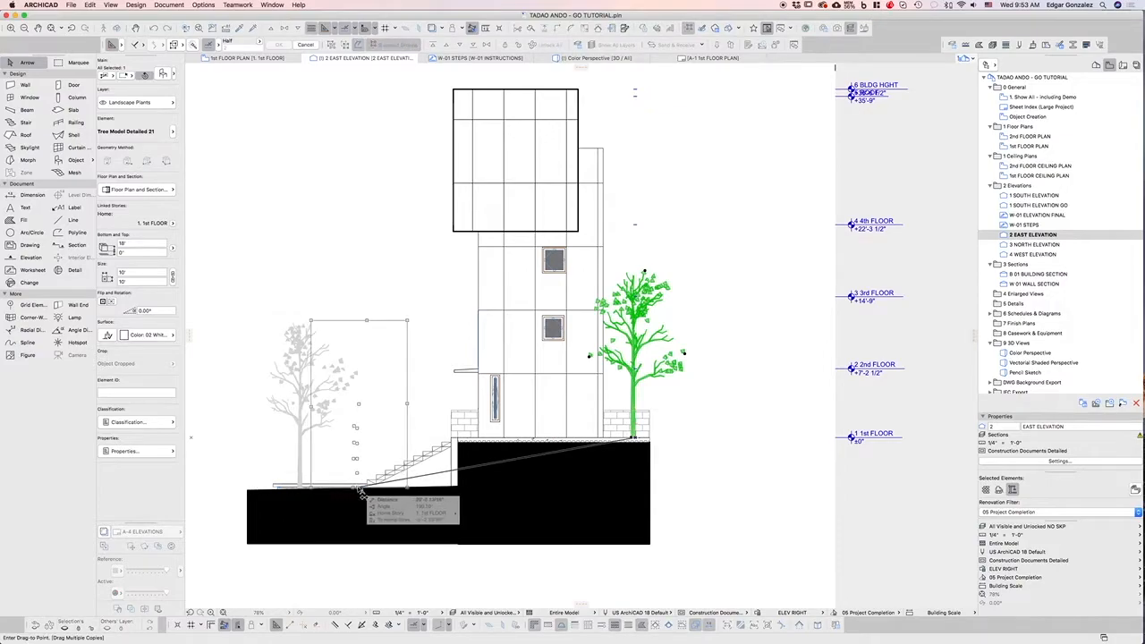
pyautogui.click(358, 491)
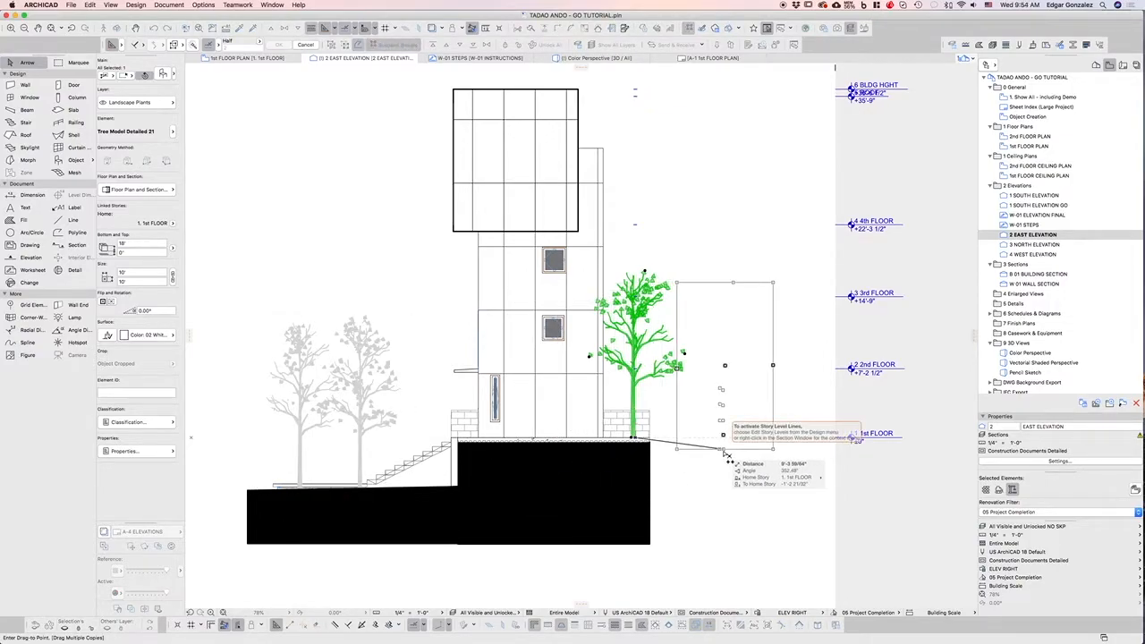
pyautogui.press('Escape')
pyautogui.press('Escape')
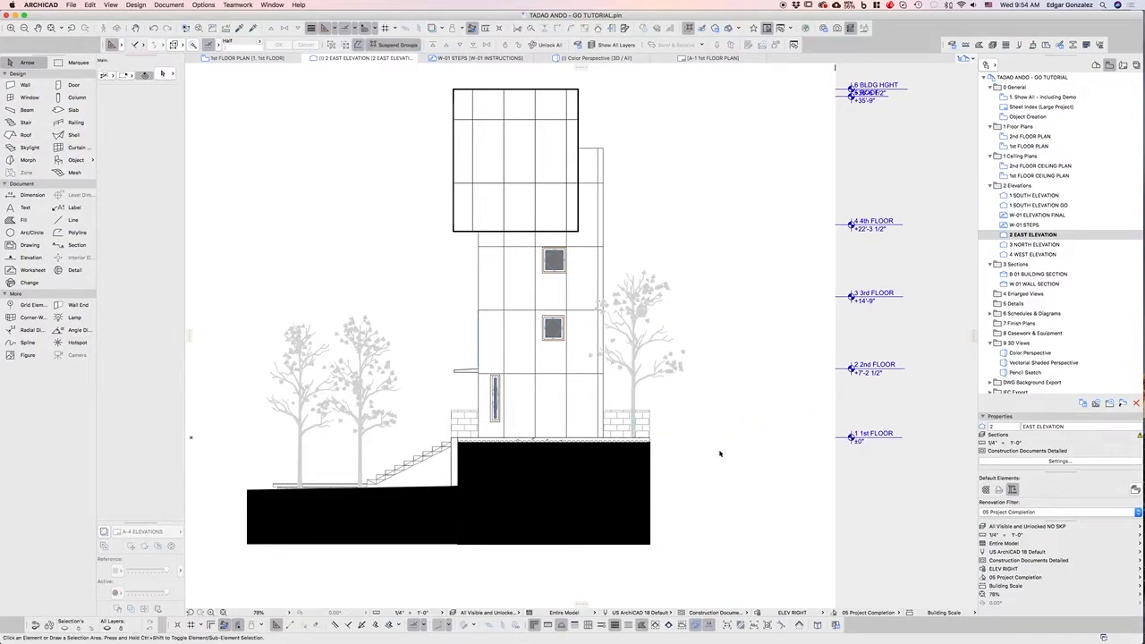
# Examine the line weights of the upper volume's outline and the narrower wall behind it at several zoom levels.
pyautogui.moveTo(654, 378); pyautogui.dragTo(727, 400, button='middle')
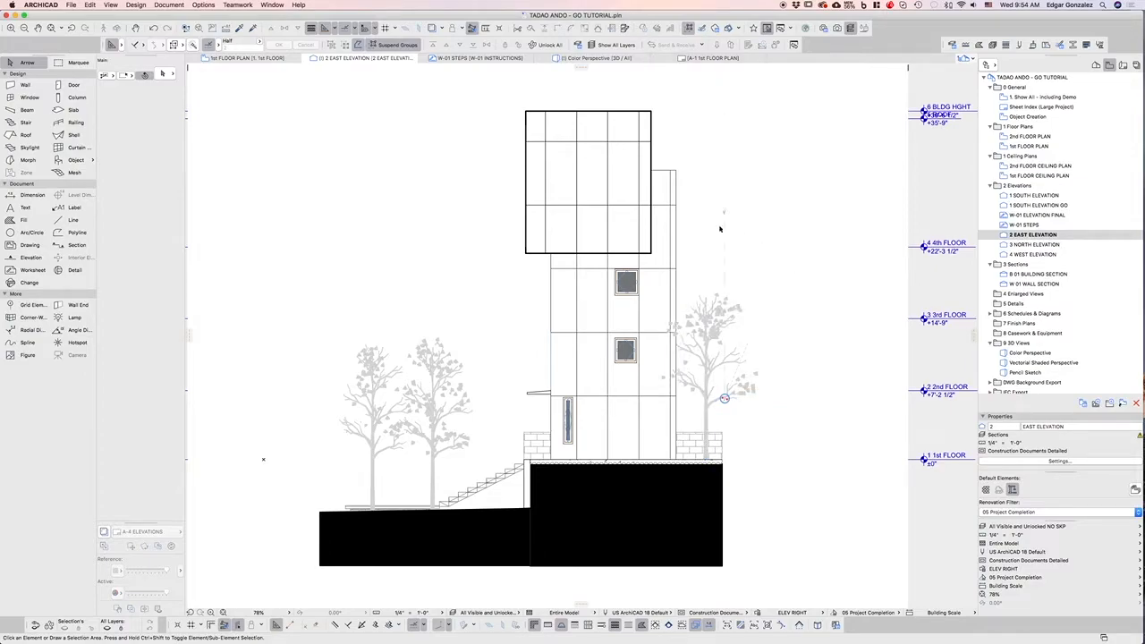
pyautogui.scroll(3, 666, 179)
pyautogui.scroll(1, 668, 176)
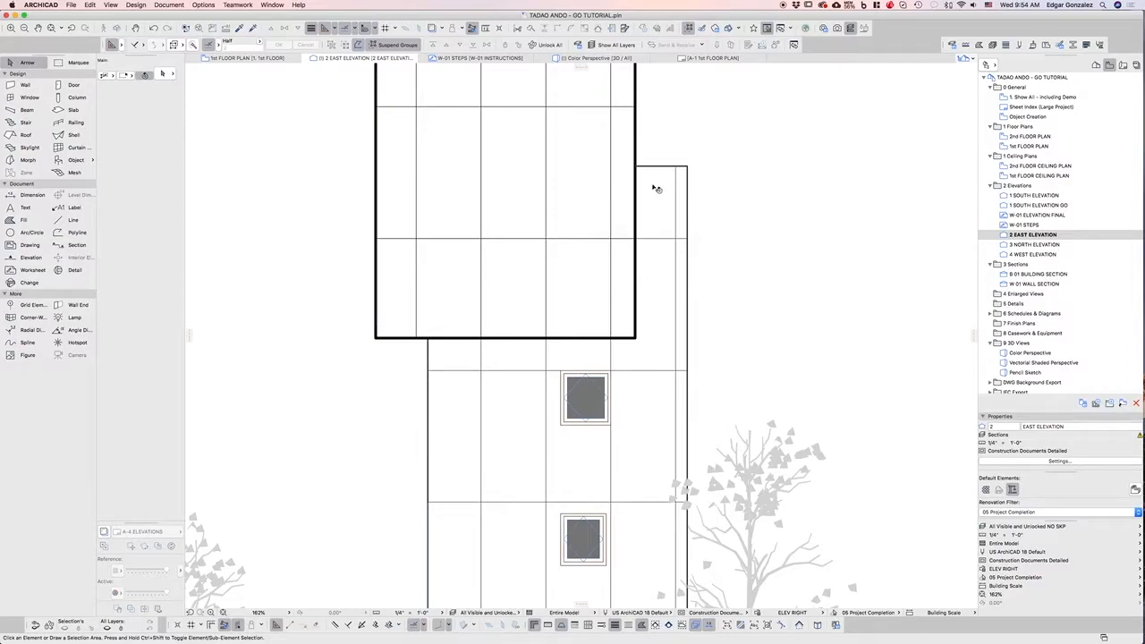
pyautogui.scroll(-1, 659, 188)
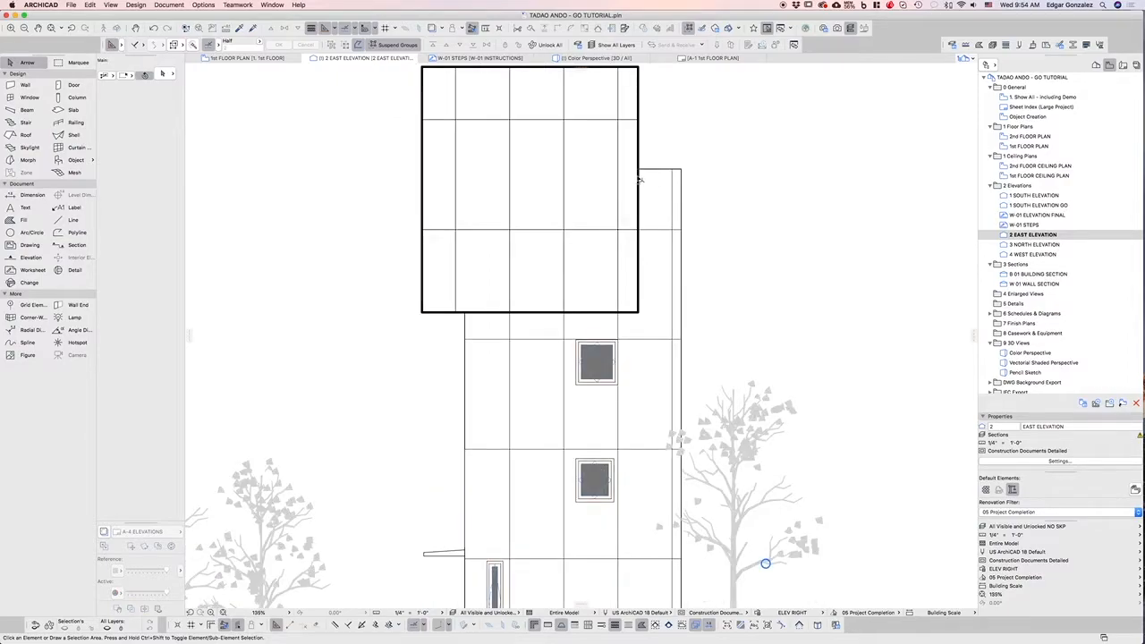
pyautogui.scroll(-2, 596, 185)
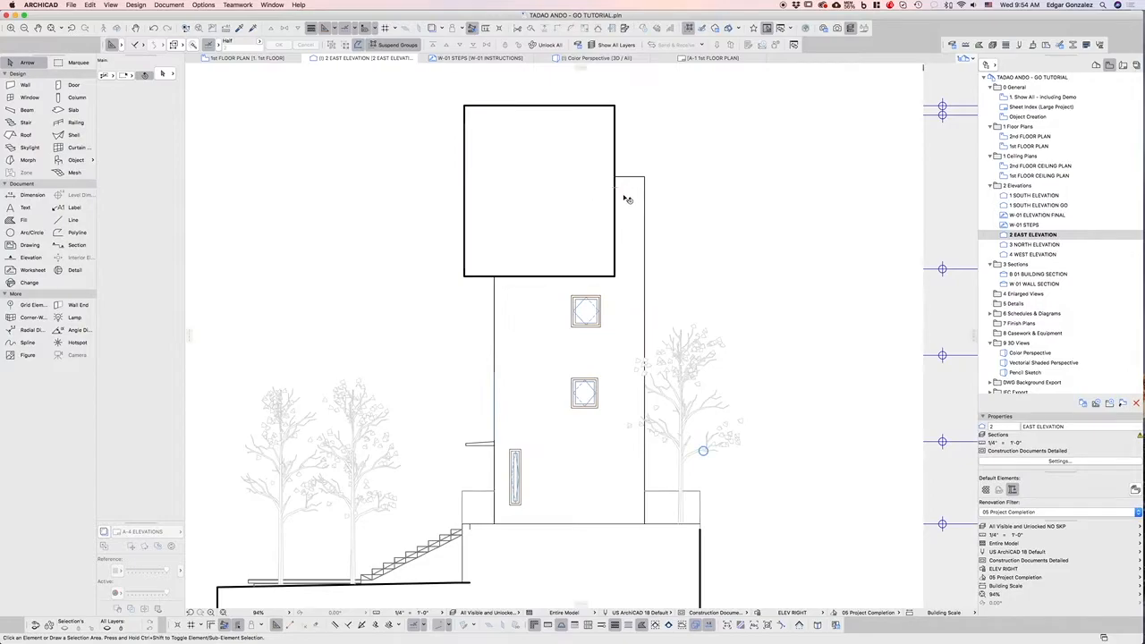
pyautogui.scroll(2, 638, 222)
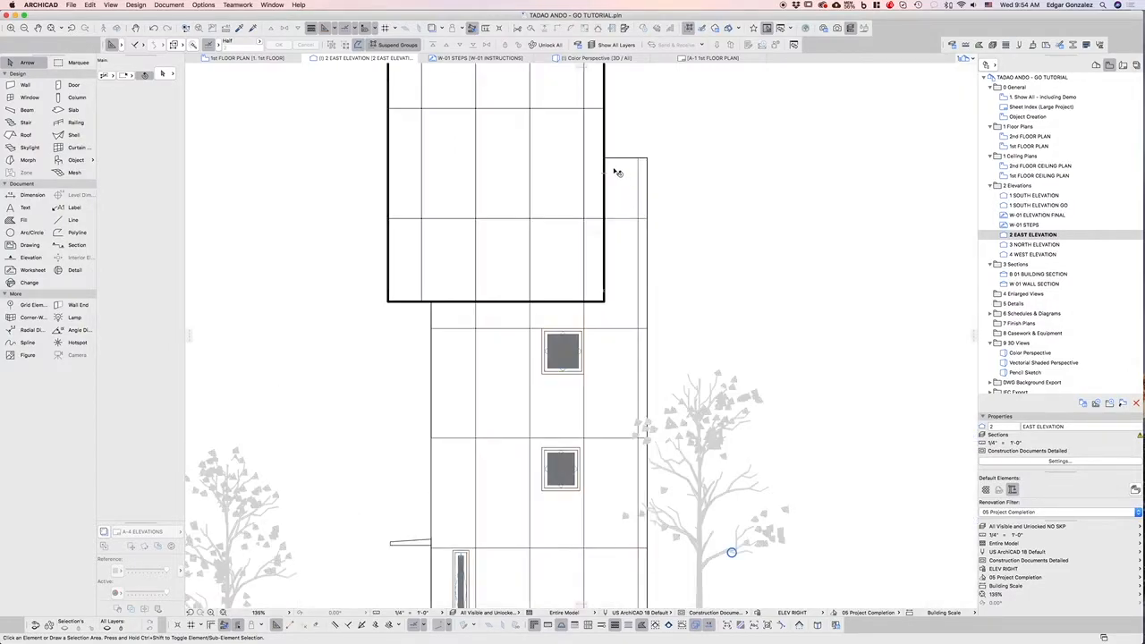
pyautogui.scroll(1, 614, 171)
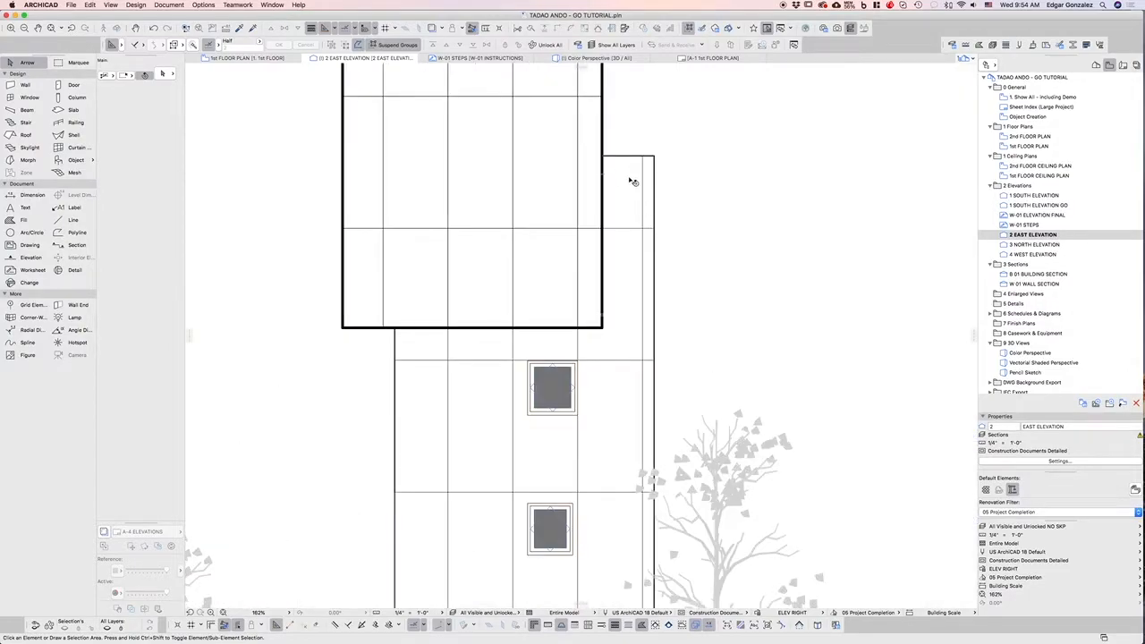
pyautogui.scroll(6, 631, 179)
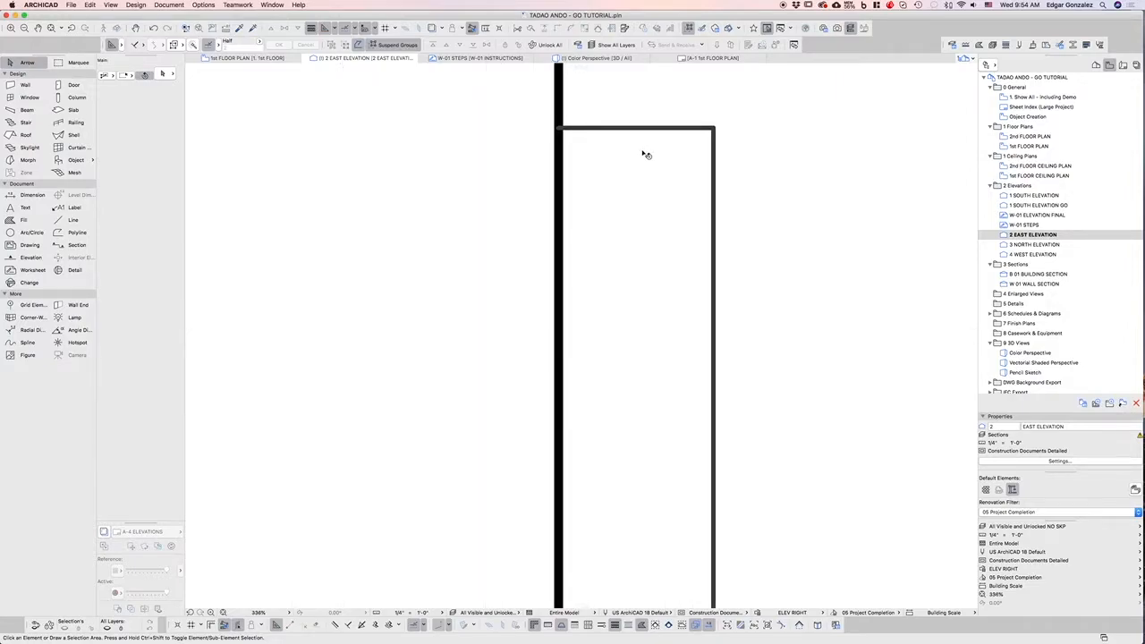
pyautogui.scroll(-7, 644, 153)
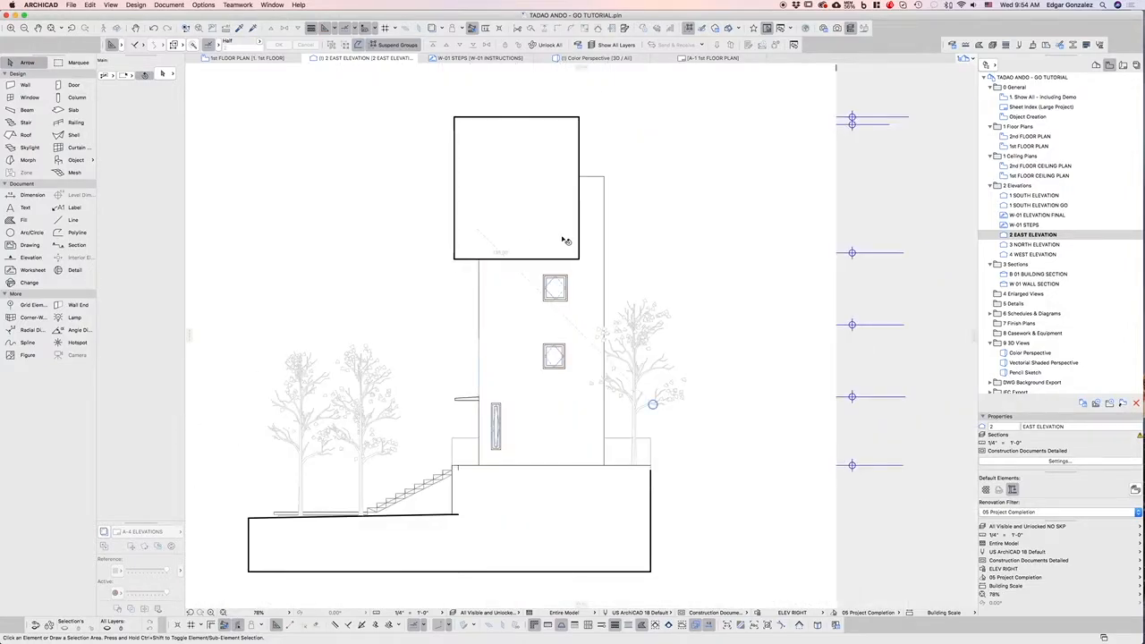
# Review the weights and descriptions of the gray general-purpose pens in the US ArchiCAD 18 Default pen set.
pyautogui.click(203, 4)
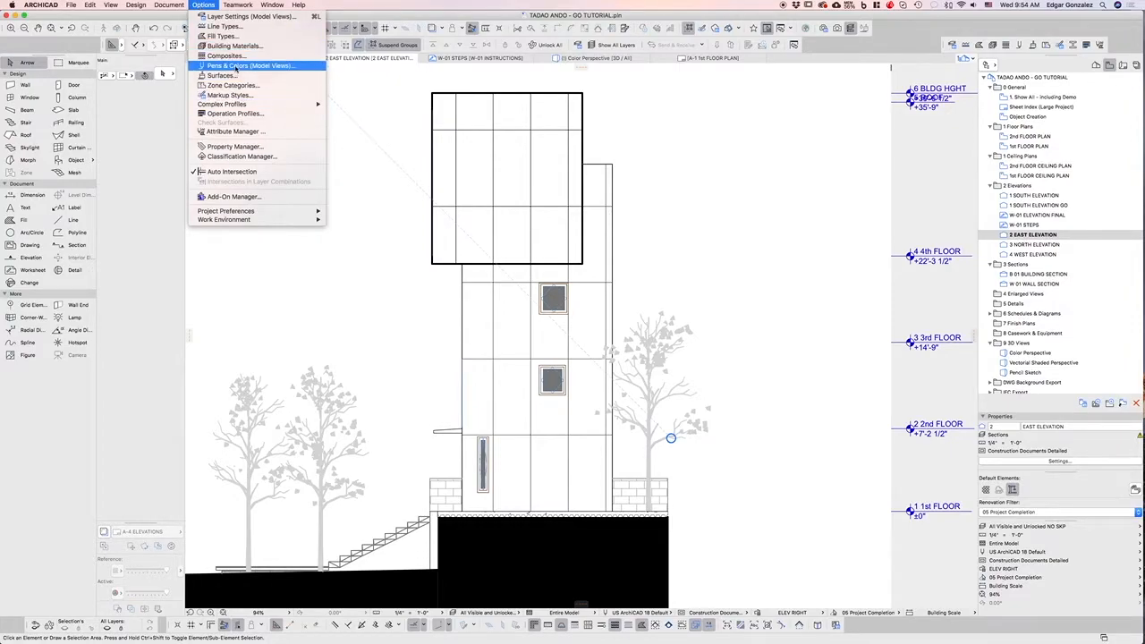
pyautogui.moveTo(239, 106)
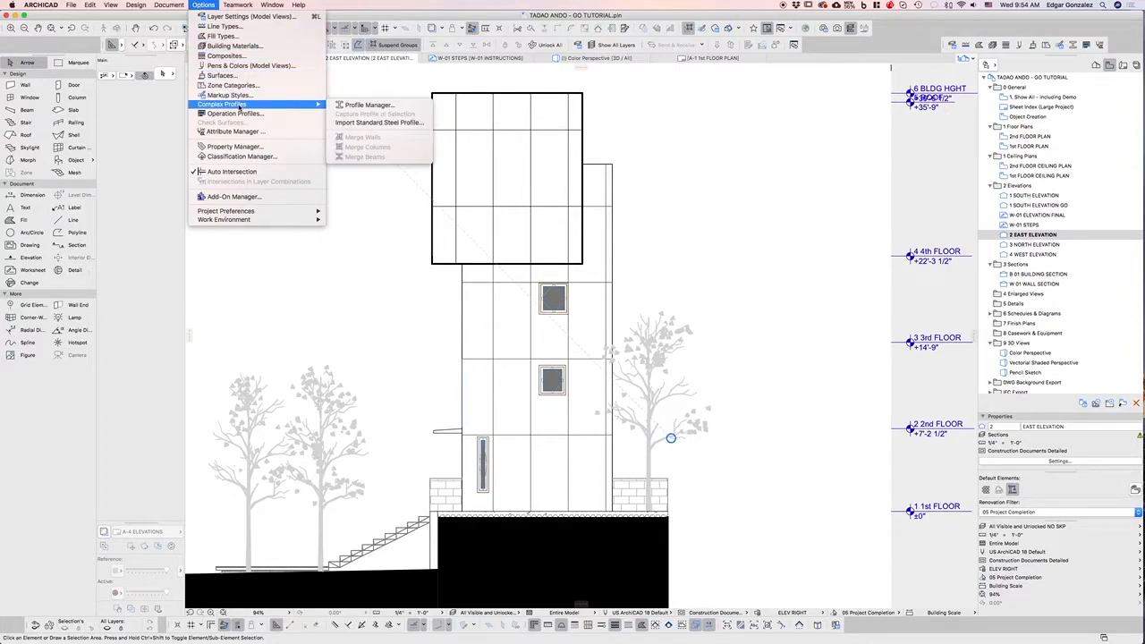
pyautogui.click(249, 65)
pyautogui.moveTo(643, 228); pyautogui.dragTo(714, 185)
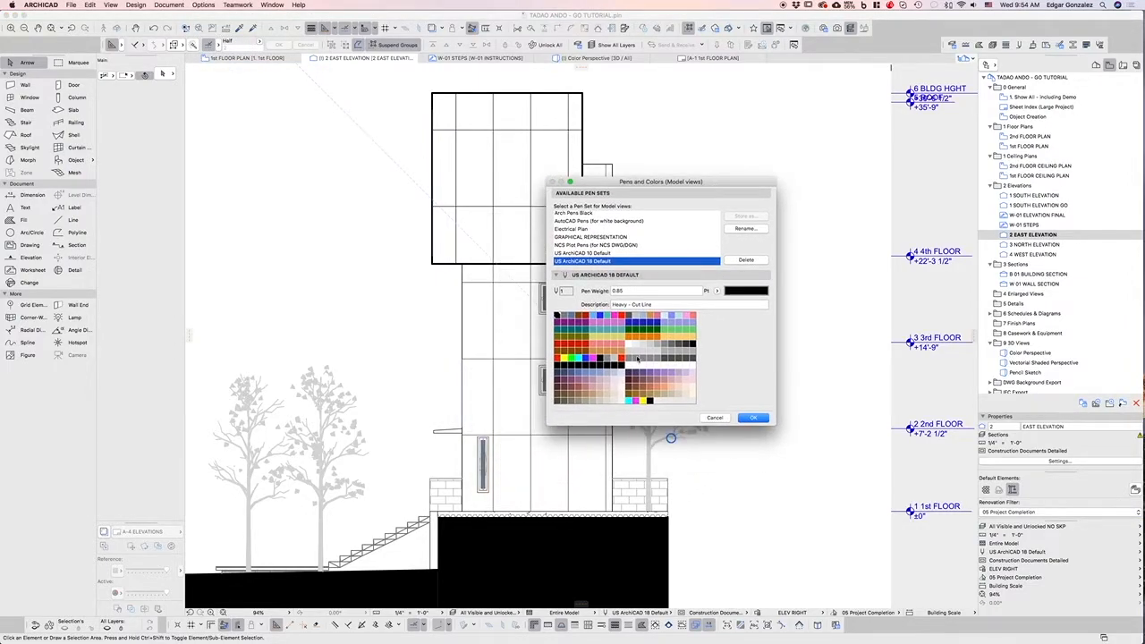
pyautogui.moveTo(719, 187); pyautogui.dragTo(746, 162)
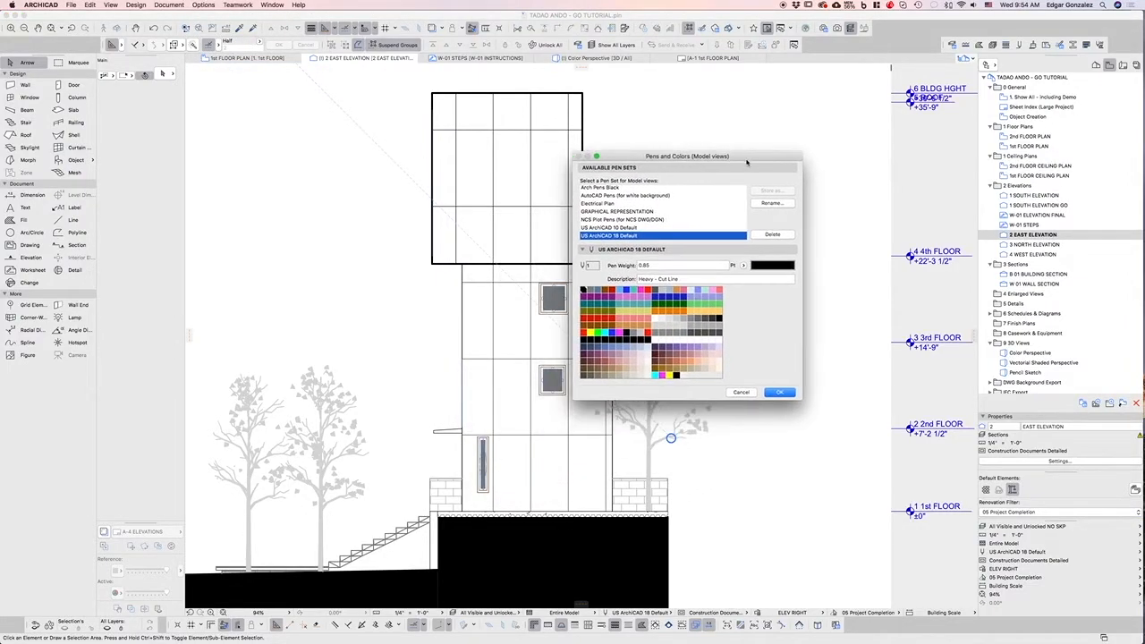
pyautogui.click(715, 333)
pyautogui.click(648, 338)
pyautogui.click(583, 341)
pyautogui.click(690, 334)
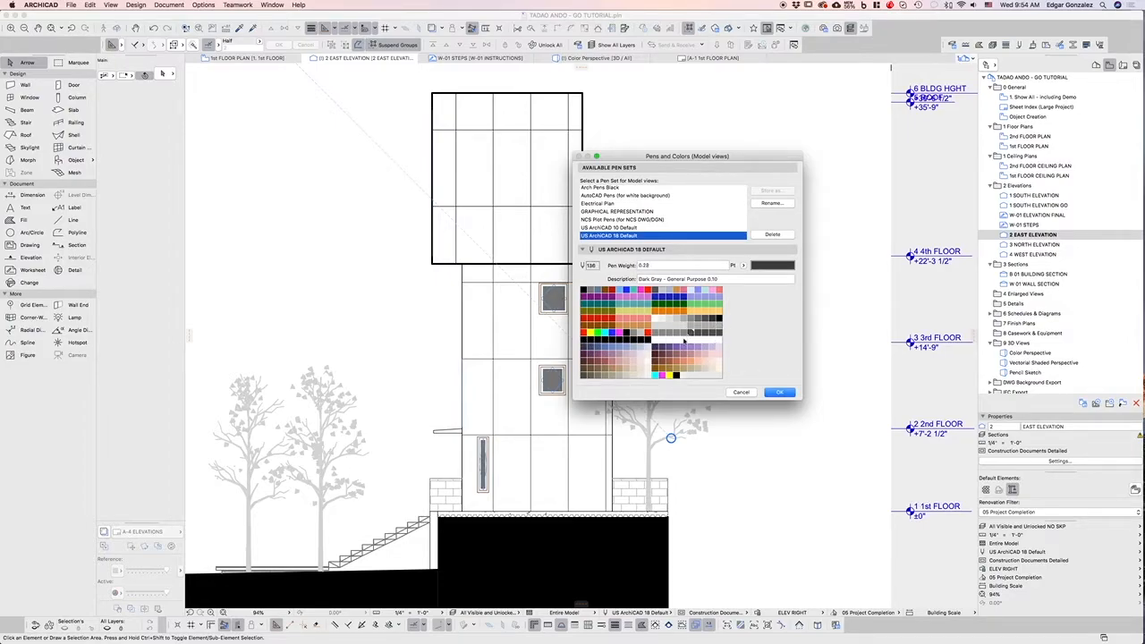
pyautogui.click(655, 333)
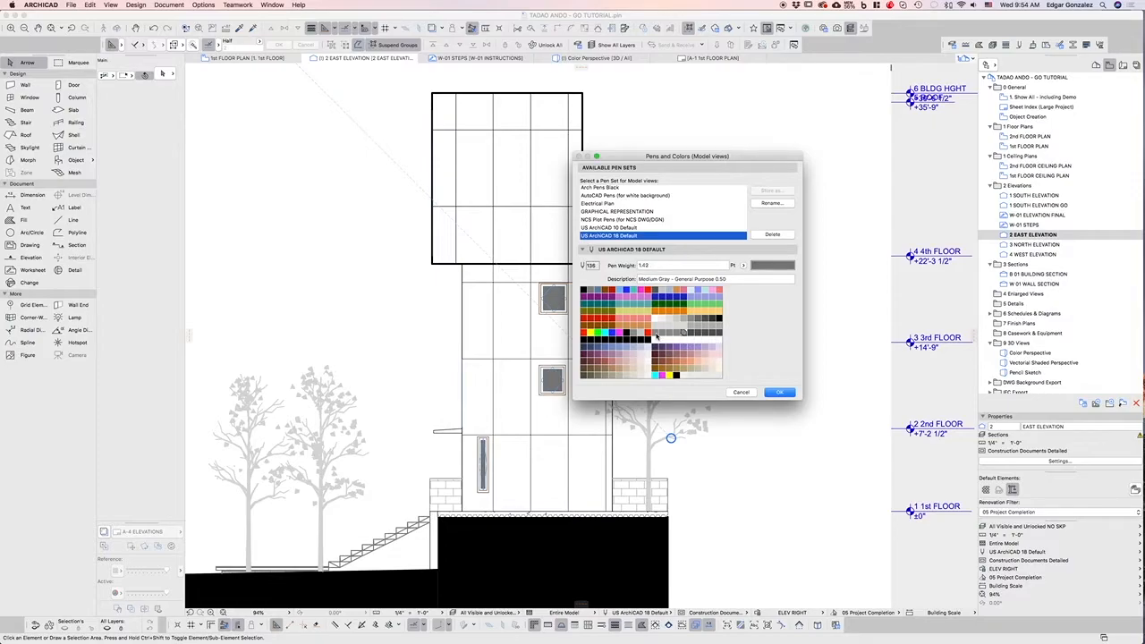
pyautogui.click(690, 325)
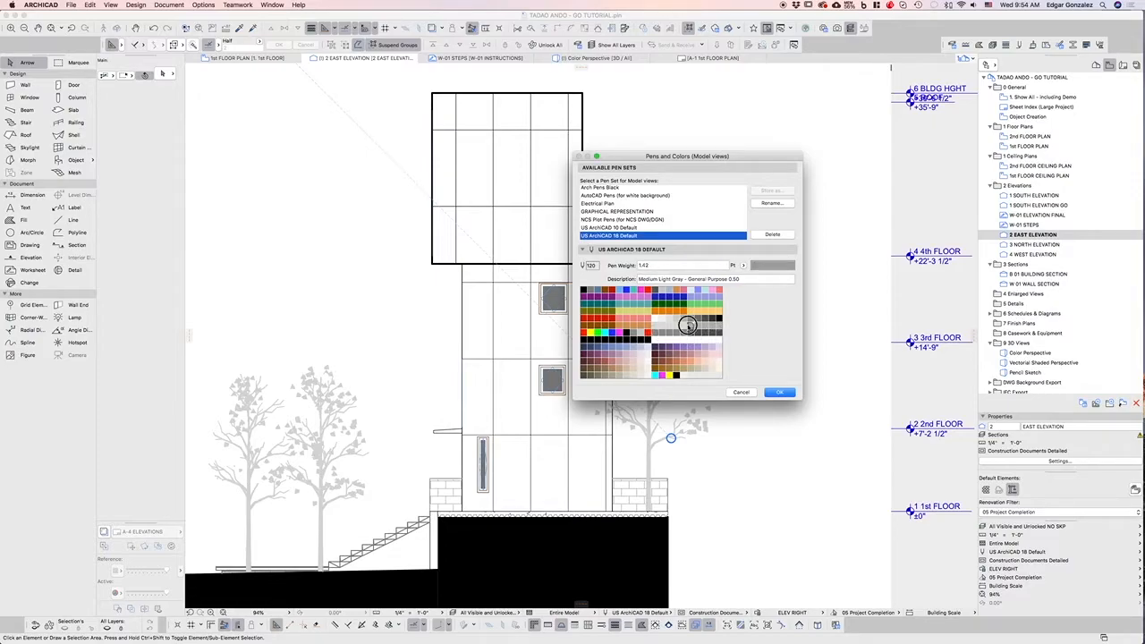
pyautogui.click(718, 333)
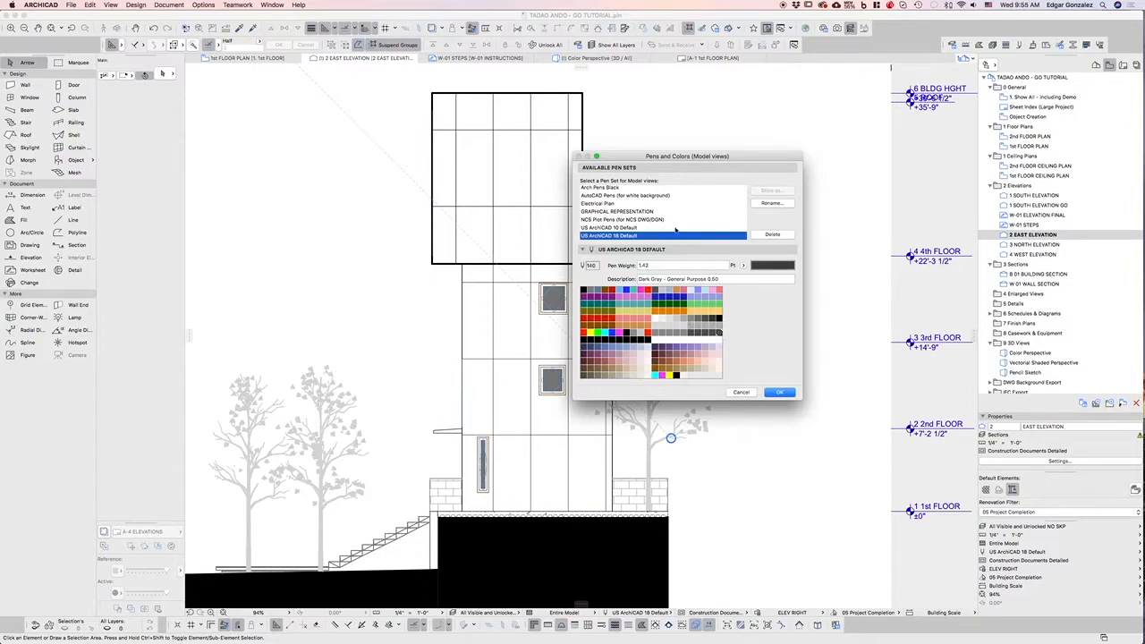
# Try setting the weight of dark gray pen 140 to 2 pt and compare it with the neighbouring gray pens.
pyautogui.moveTo(710, 157); pyautogui.dragTo(756, 142)
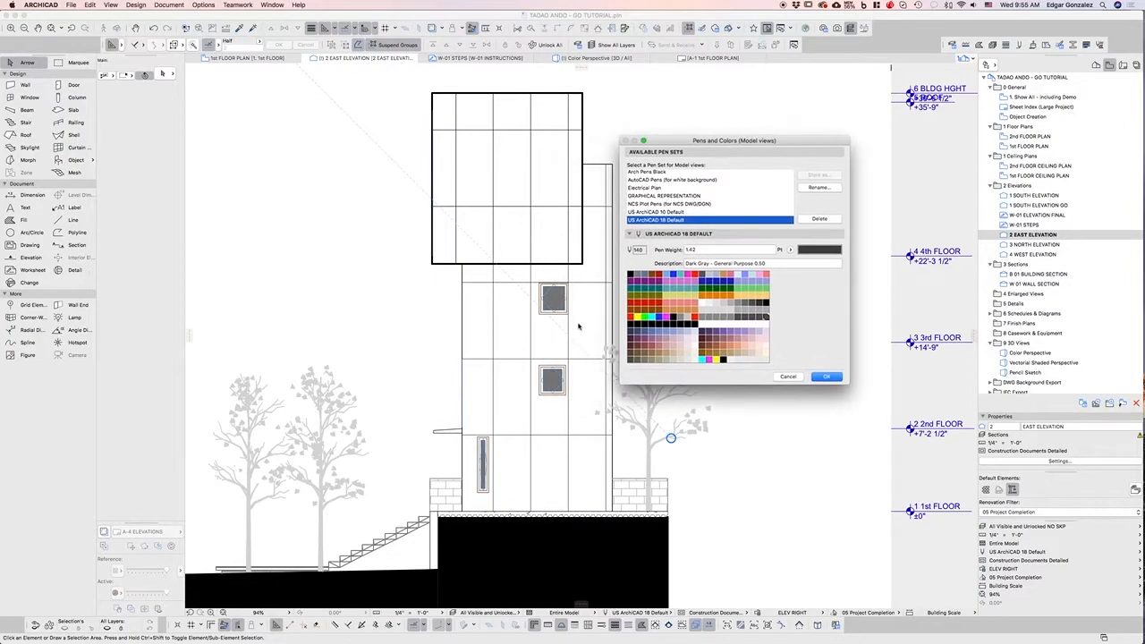
pyautogui.doubleClick(697, 251)
pyautogui.scroll(2, 671, 188)
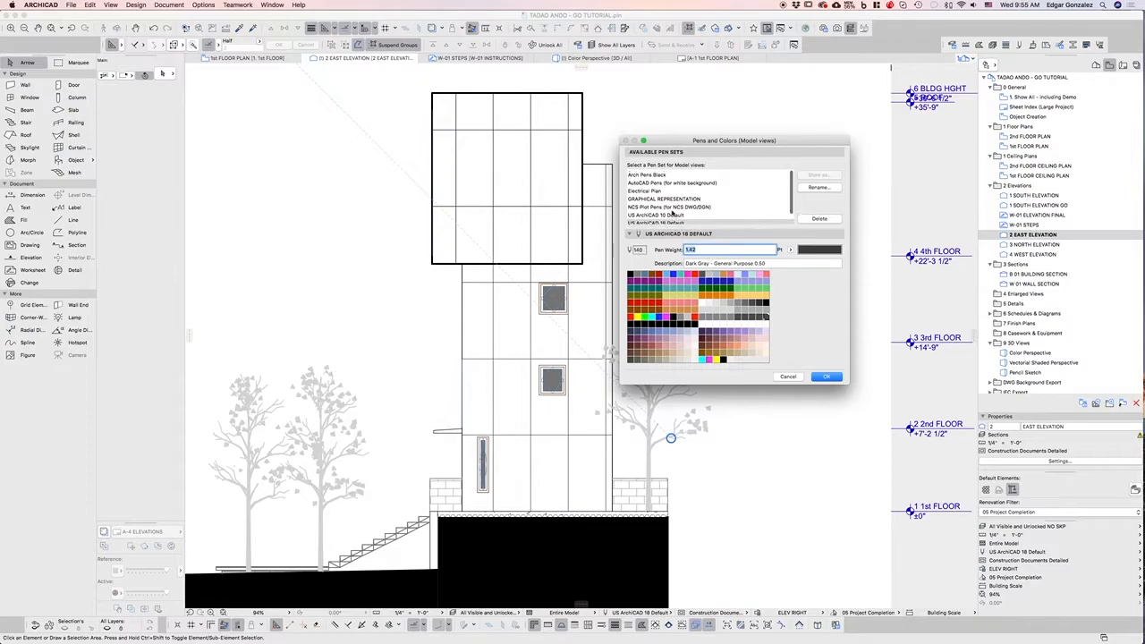
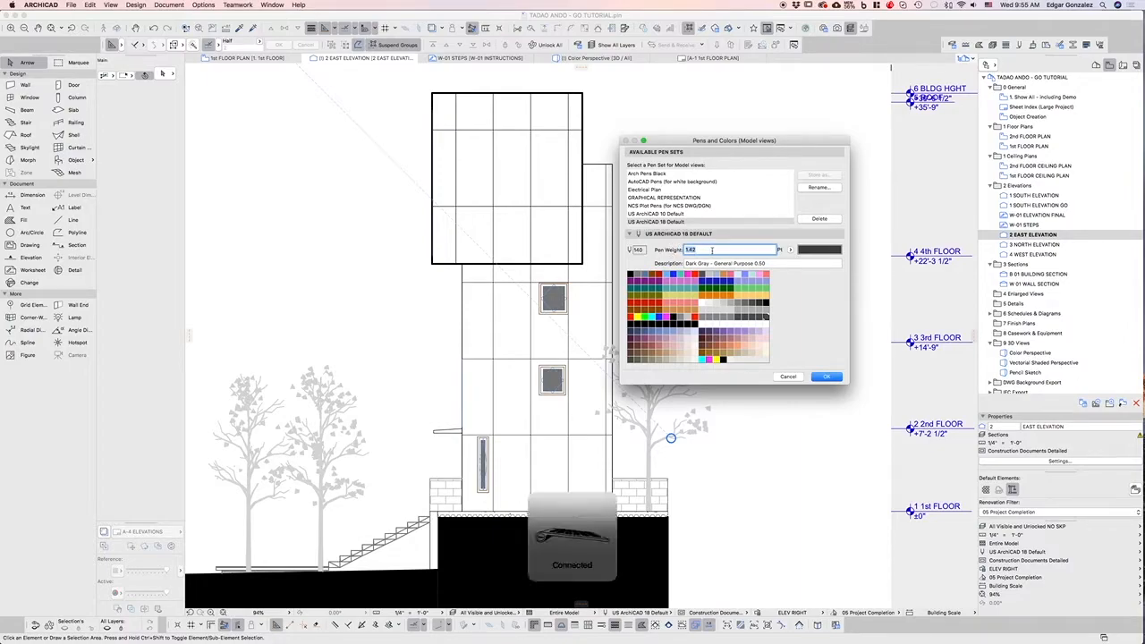
pyautogui.write('2')
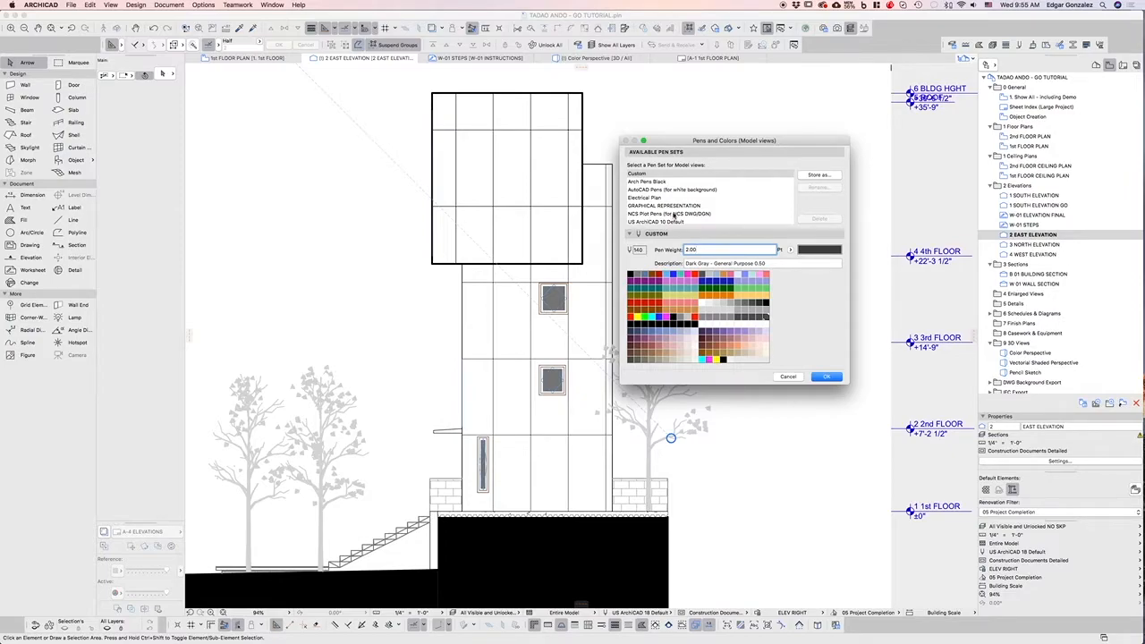
pyautogui.click(729, 317)
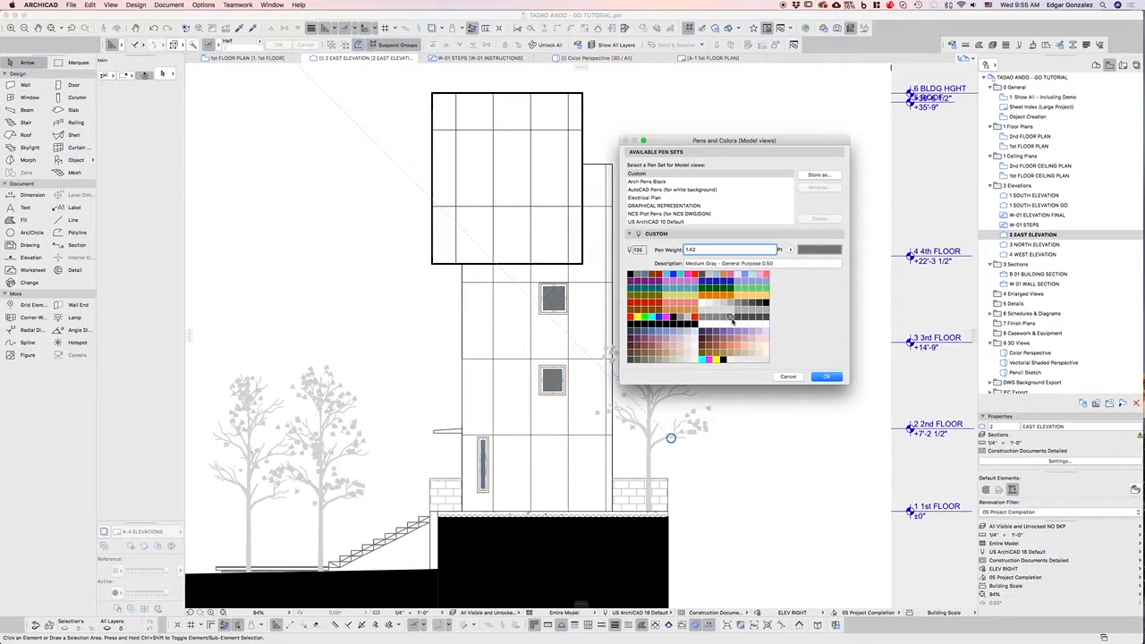
pyautogui.moveTo(703, 251); pyautogui.dragTo(666, 254)
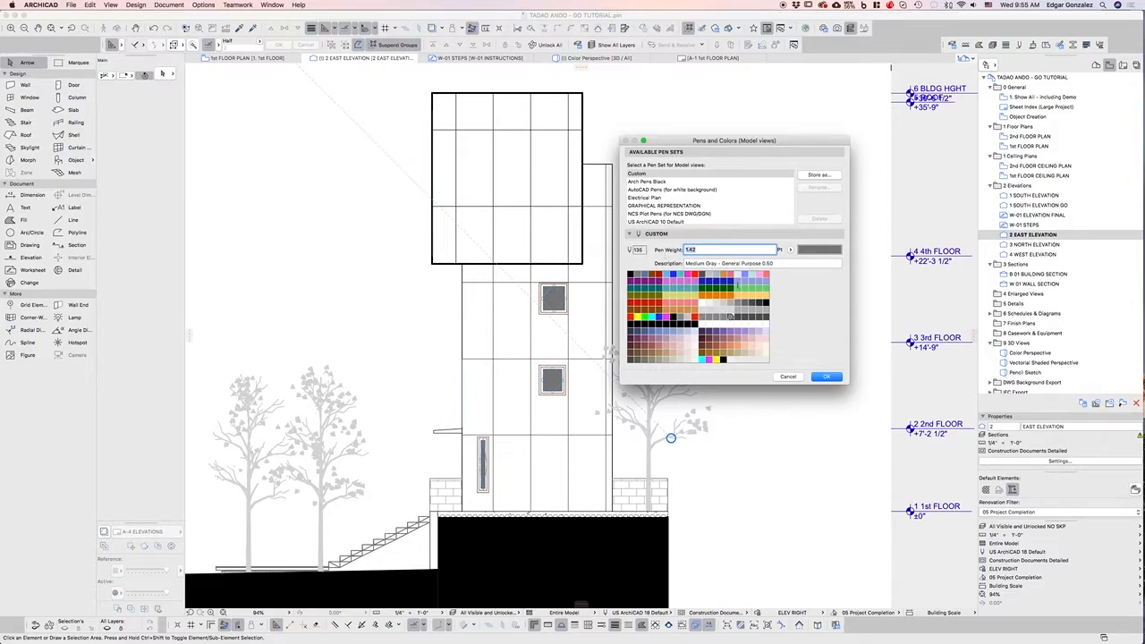
pyautogui.click(701, 317)
pyautogui.click(766, 317)
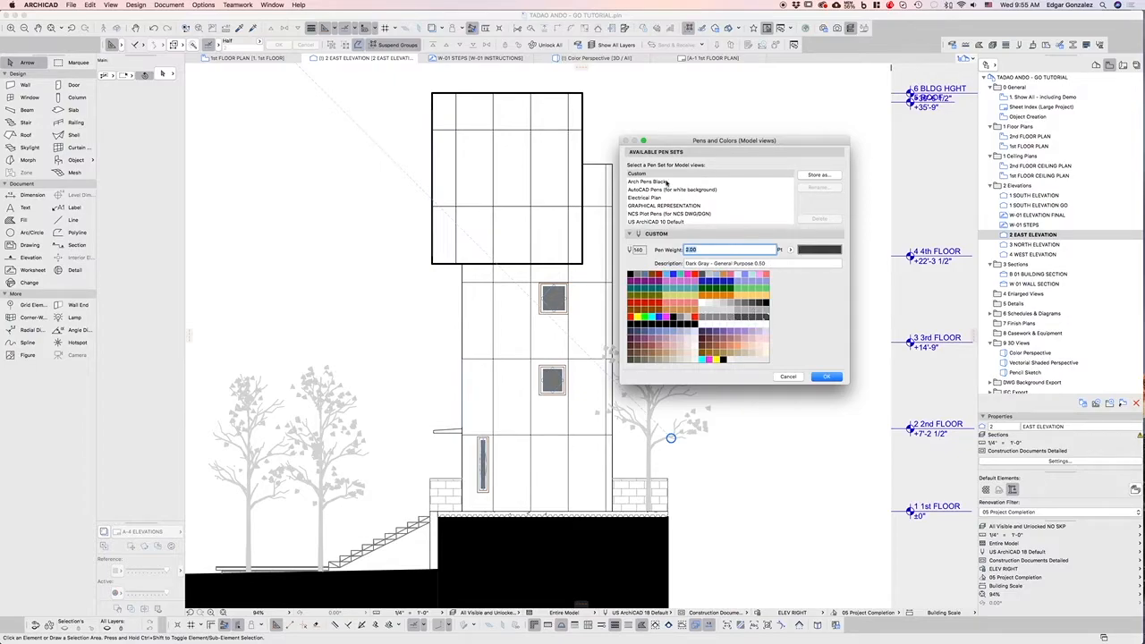
# Check the options for storing the custom pen set, then leave them and close the pen settings.
pyautogui.click(814, 174)
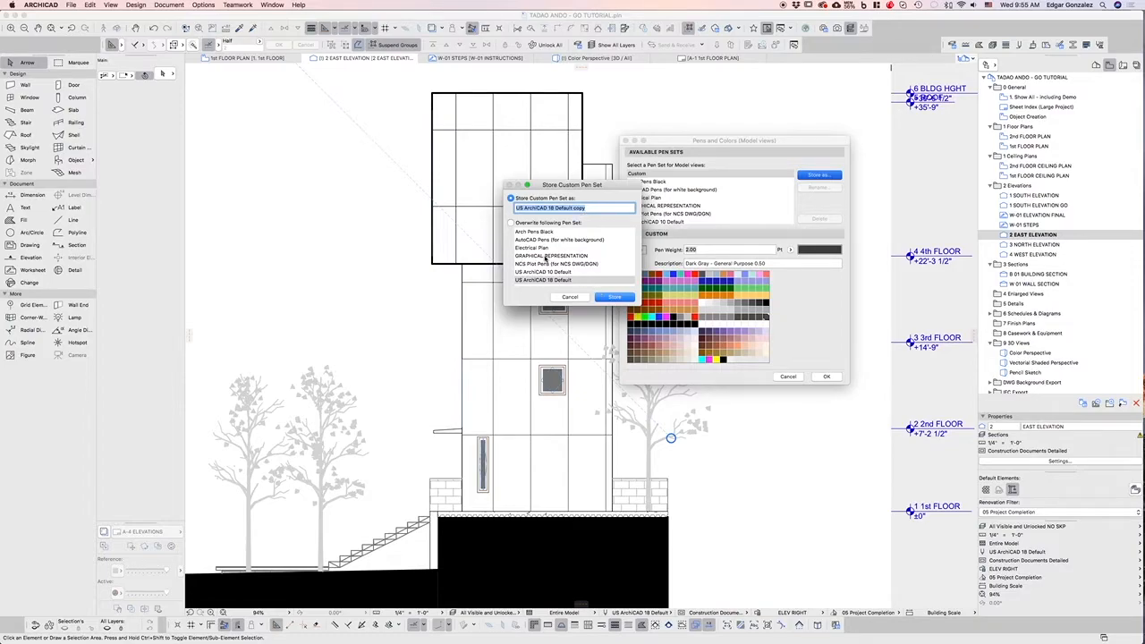
pyautogui.click(570, 297)
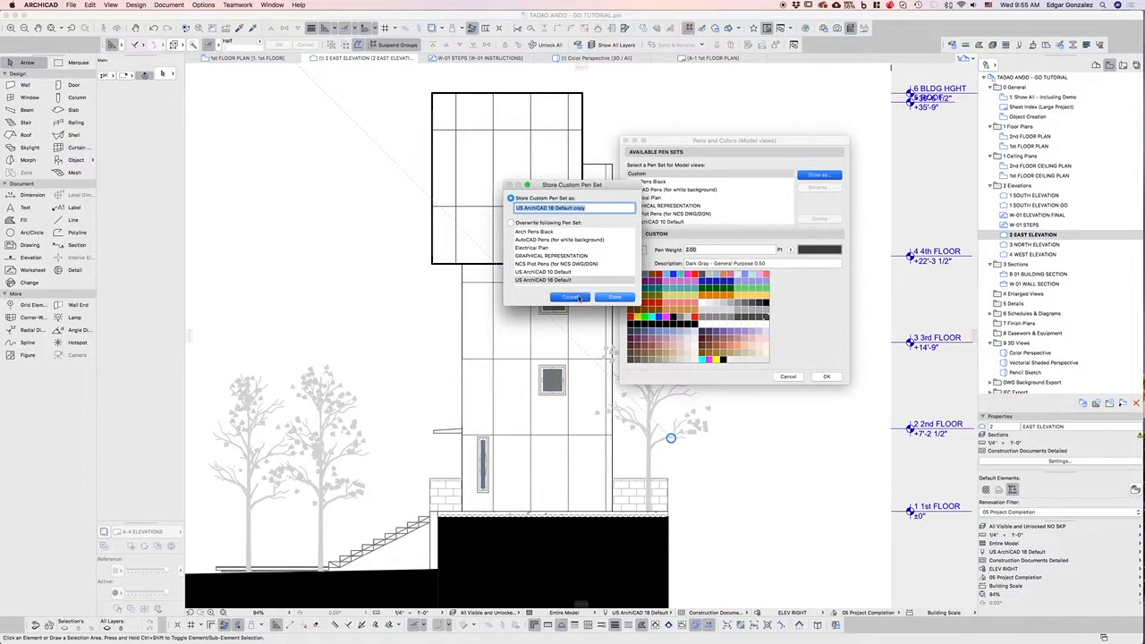
pyautogui.click(823, 377)
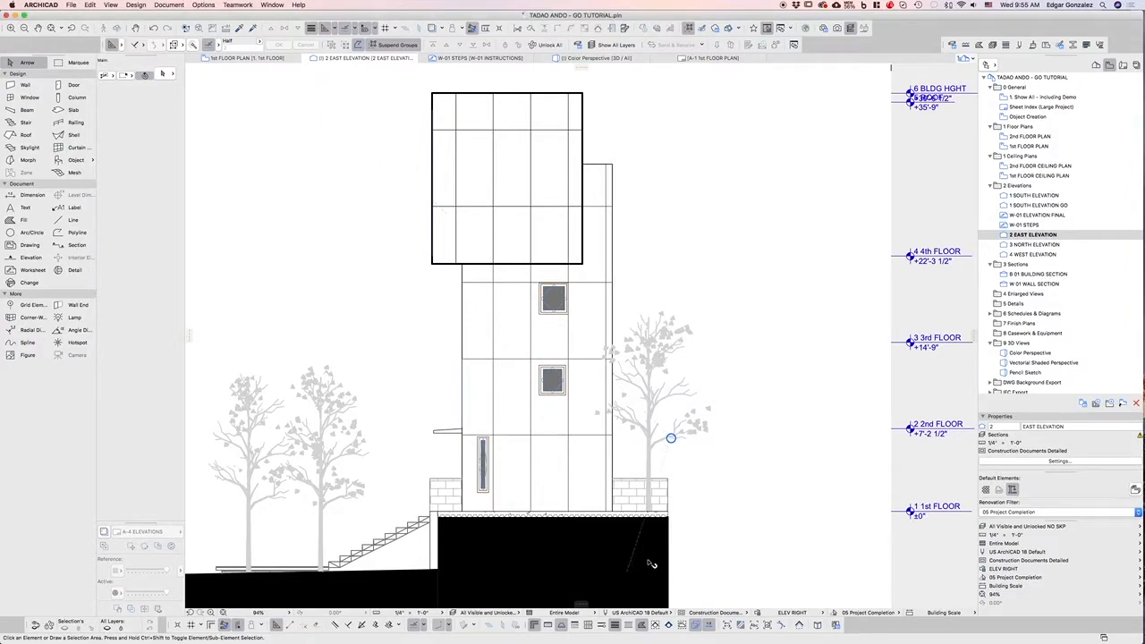
# Switch the east elevation's pen set to GRAPHICAL REPRESENTATION.
pyautogui.click(655, 612)
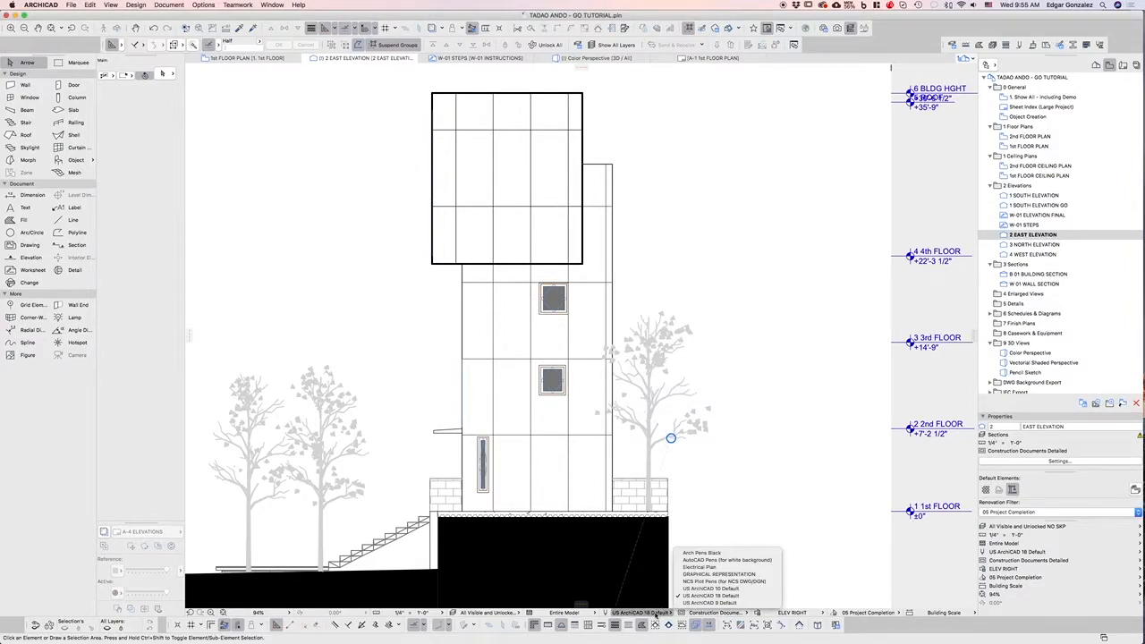
pyautogui.click(729, 574)
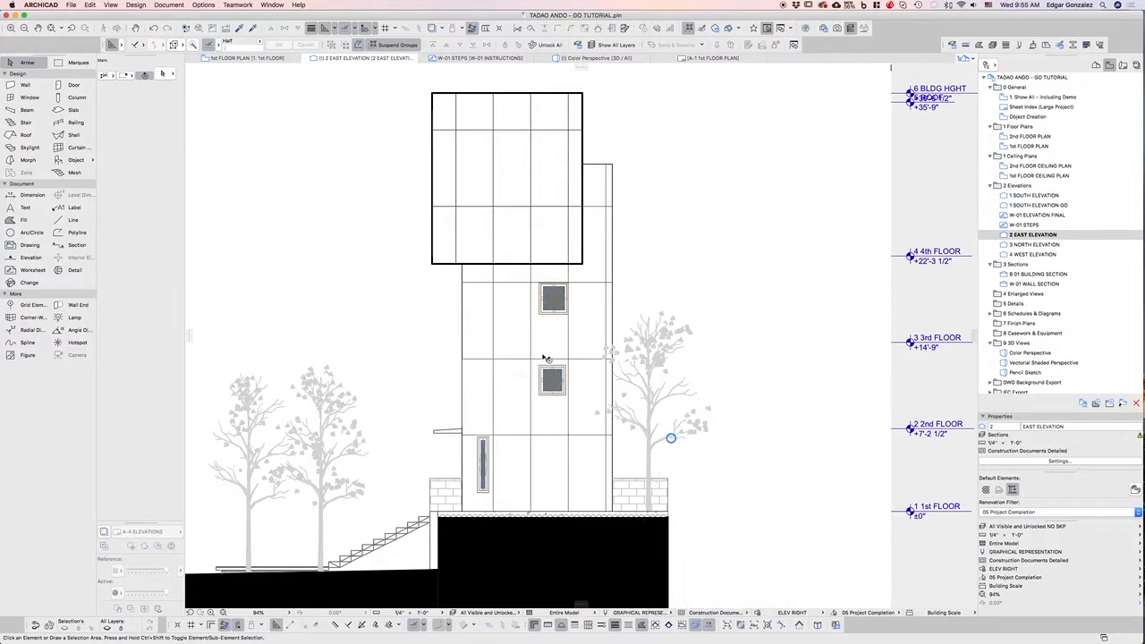
pyautogui.click(671, 614)
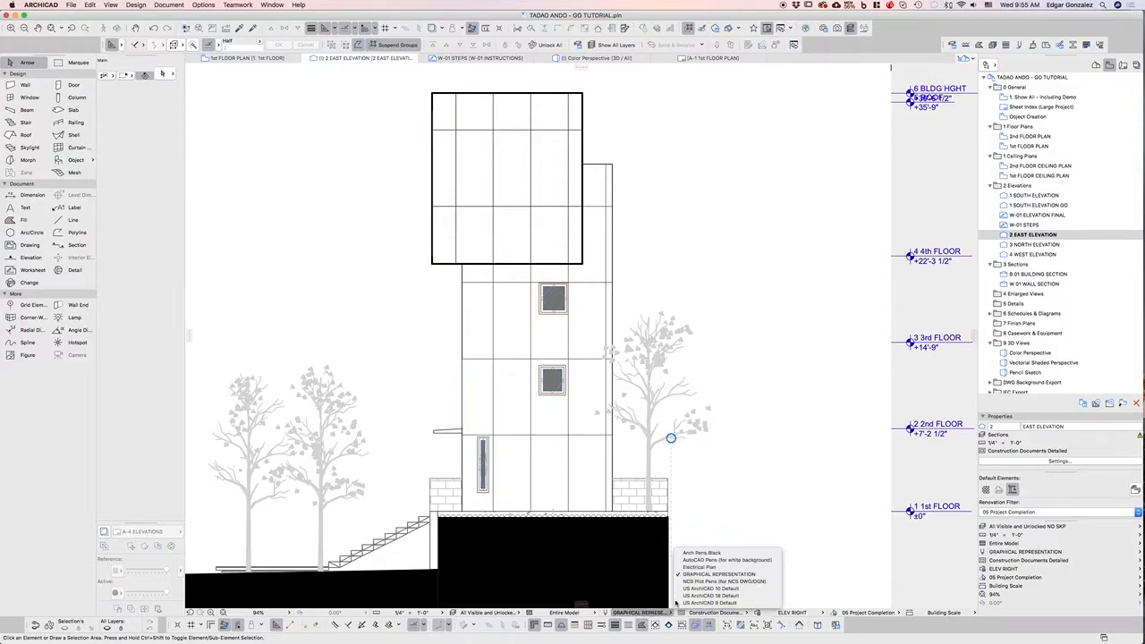
pyautogui.click(637, 560)
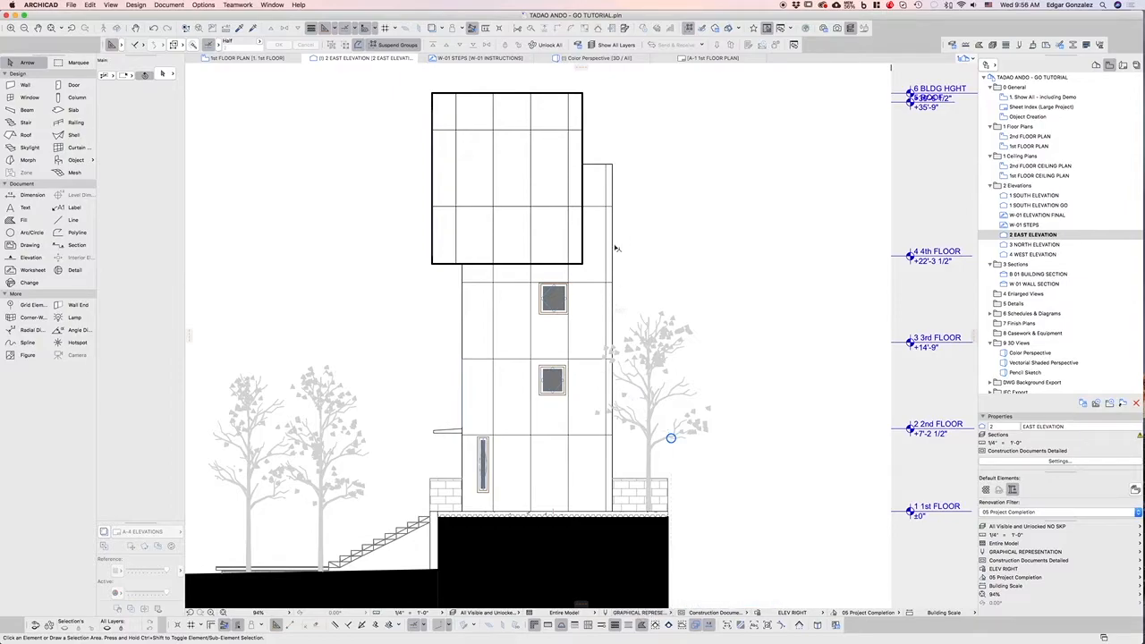
# Set the weight of dark gray pen 140 in the GRAPHICAL REPRESENTATION pen set to 4.00 pt.
pyautogui.click(203, 4)
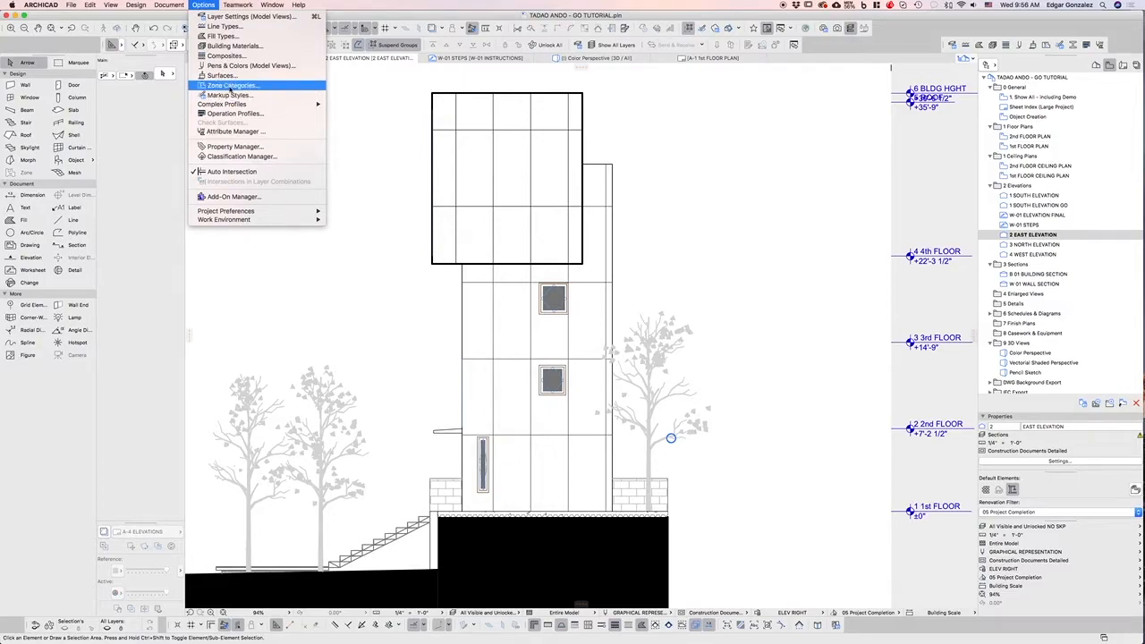
pyautogui.click(229, 66)
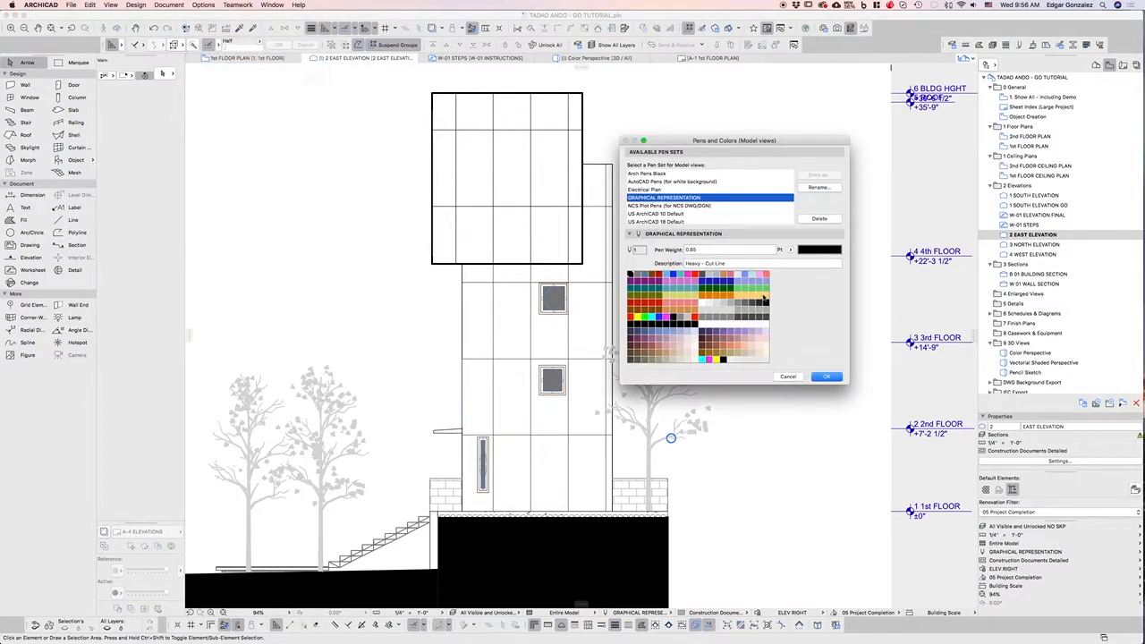
pyautogui.click(765, 316)
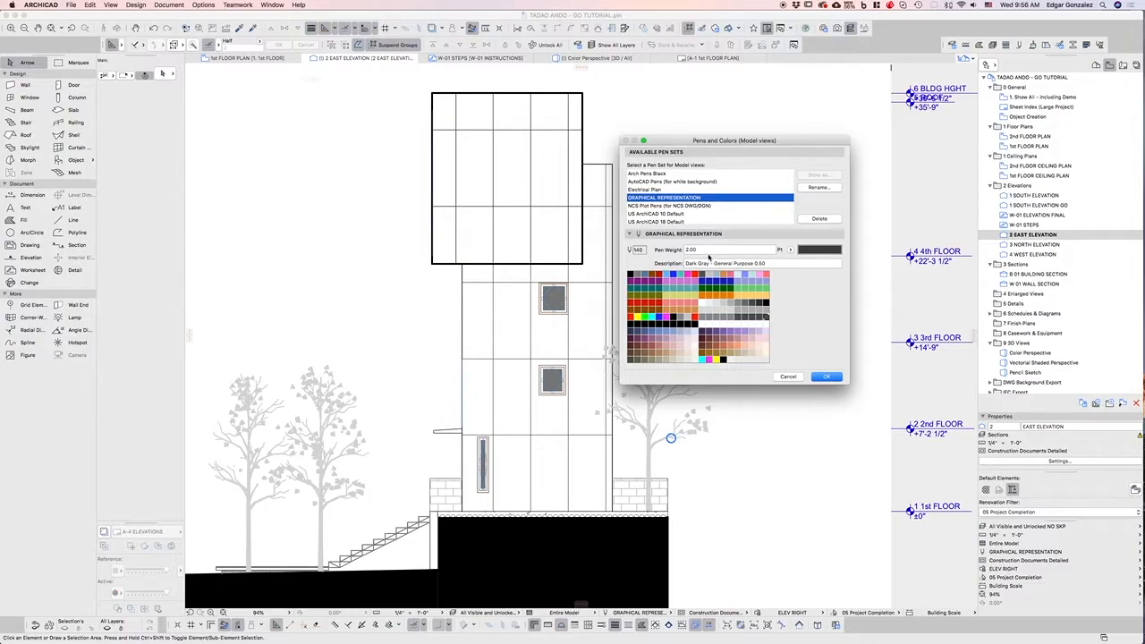
pyautogui.moveTo(711, 251); pyautogui.dragTo(658, 251)
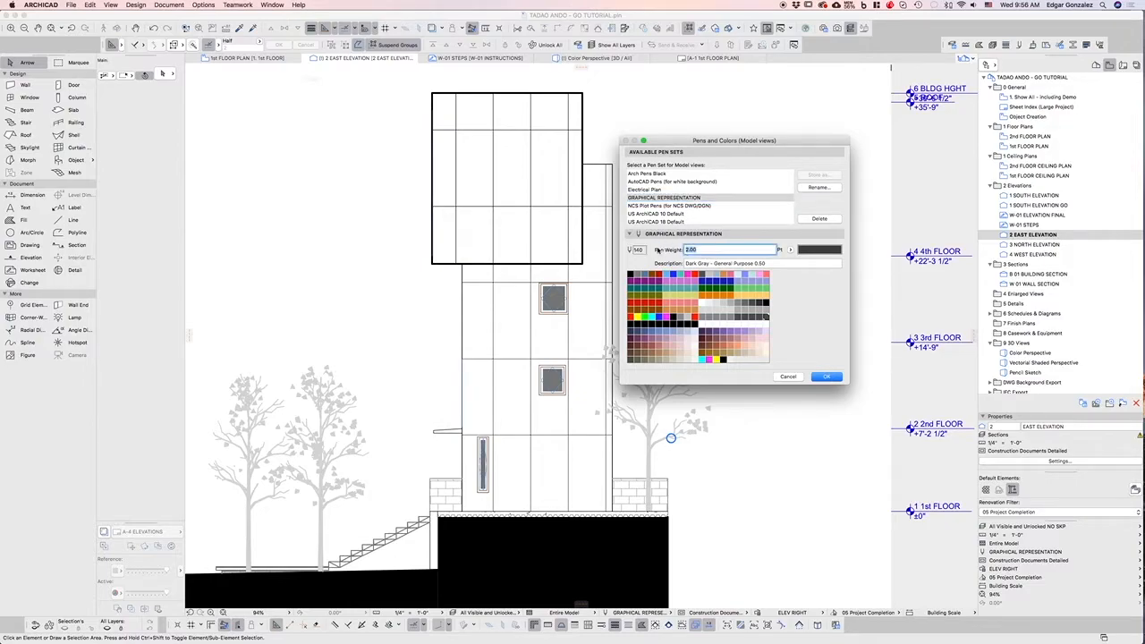
pyautogui.write('4.00')
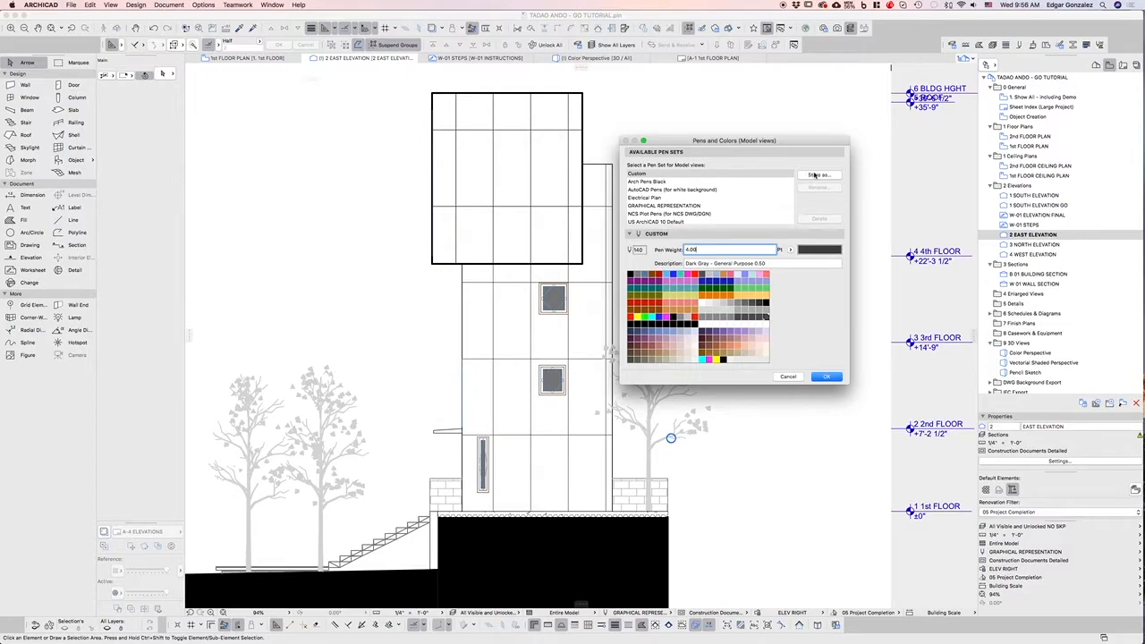
# Store the custom pens by overwriting the GRAPHICAL REPRESENTATION set and apply them to the east elevation.
pyautogui.click(815, 175)
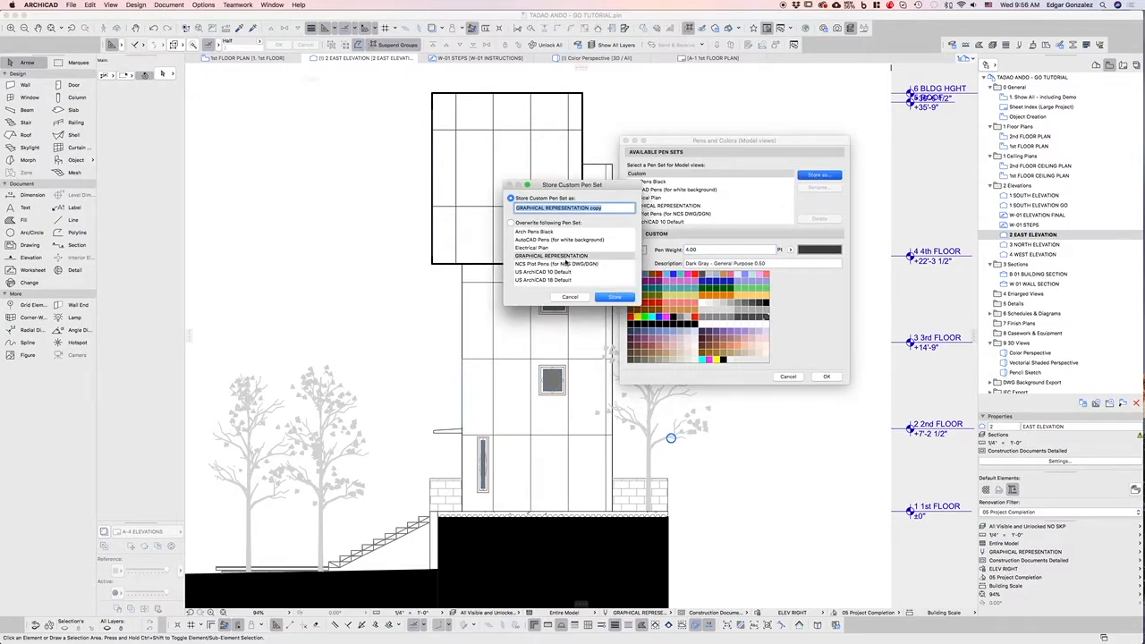
pyautogui.click(551, 257)
pyautogui.click(615, 297)
pyautogui.press('Return')
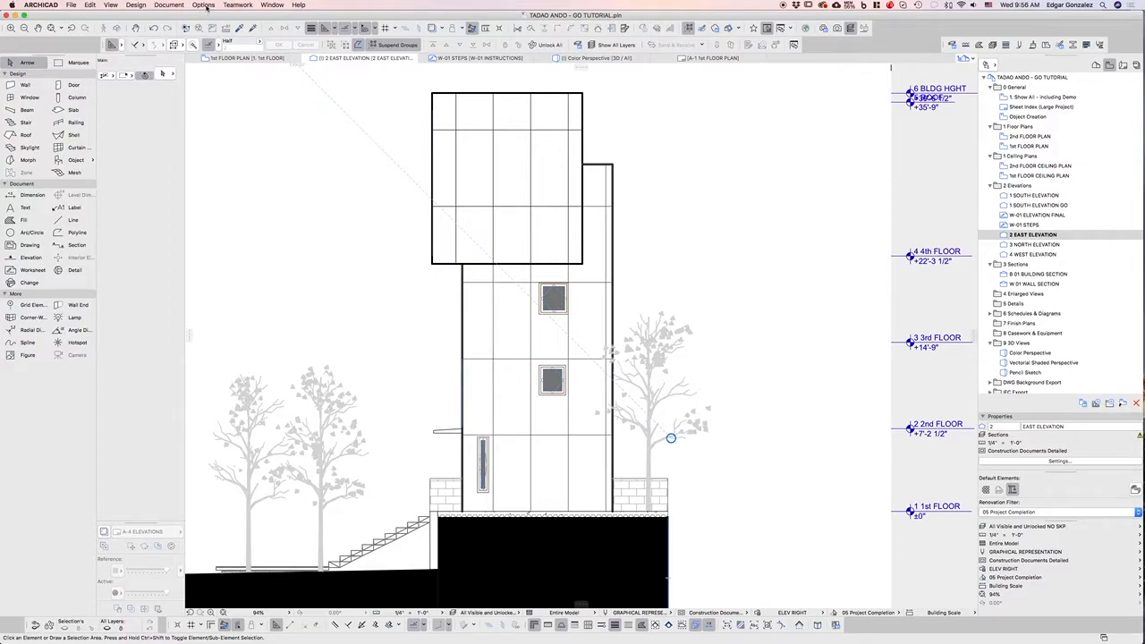
# Reopen the model view pen settings and set the weight of black general-purpose pen 150 to 3.00 pt.
pyautogui.click(205, 5)
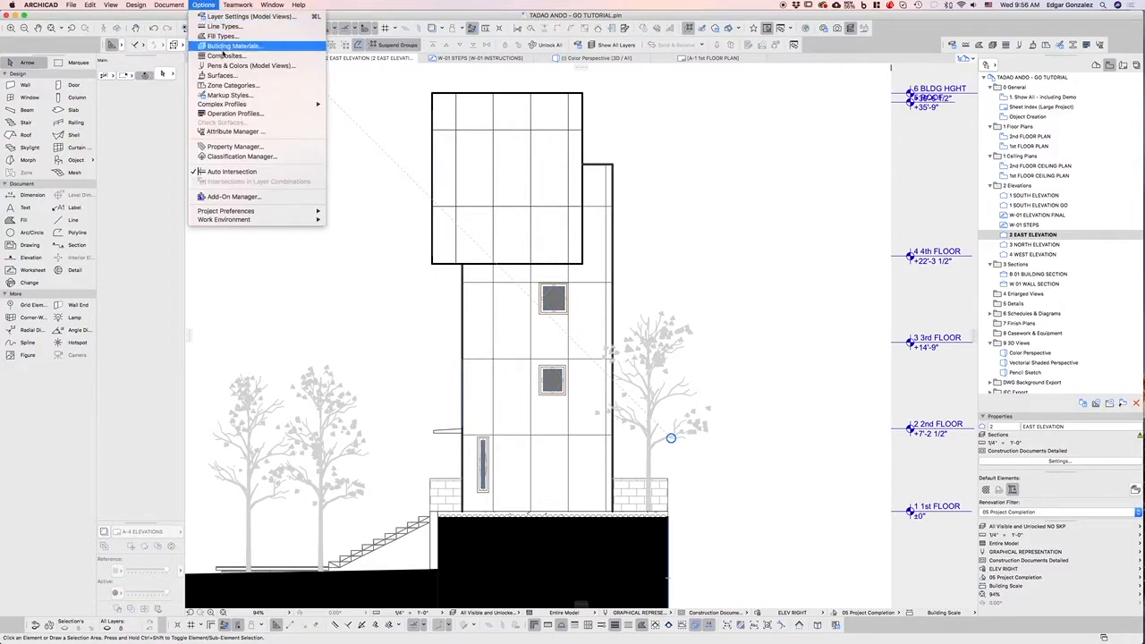
pyautogui.click(228, 67)
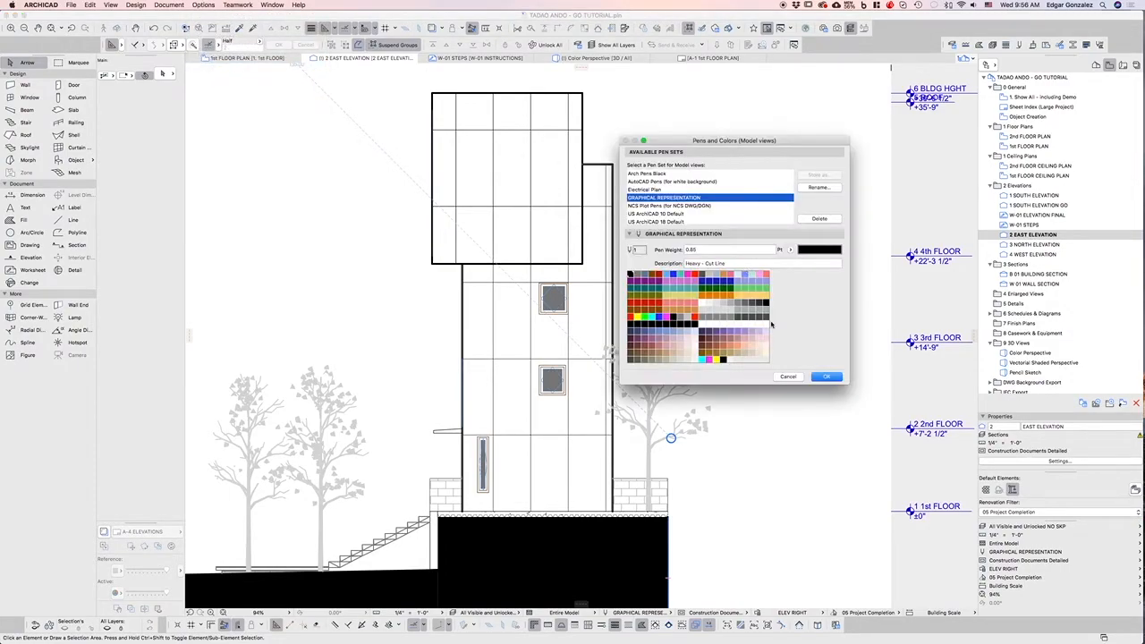
pyautogui.click(695, 320)
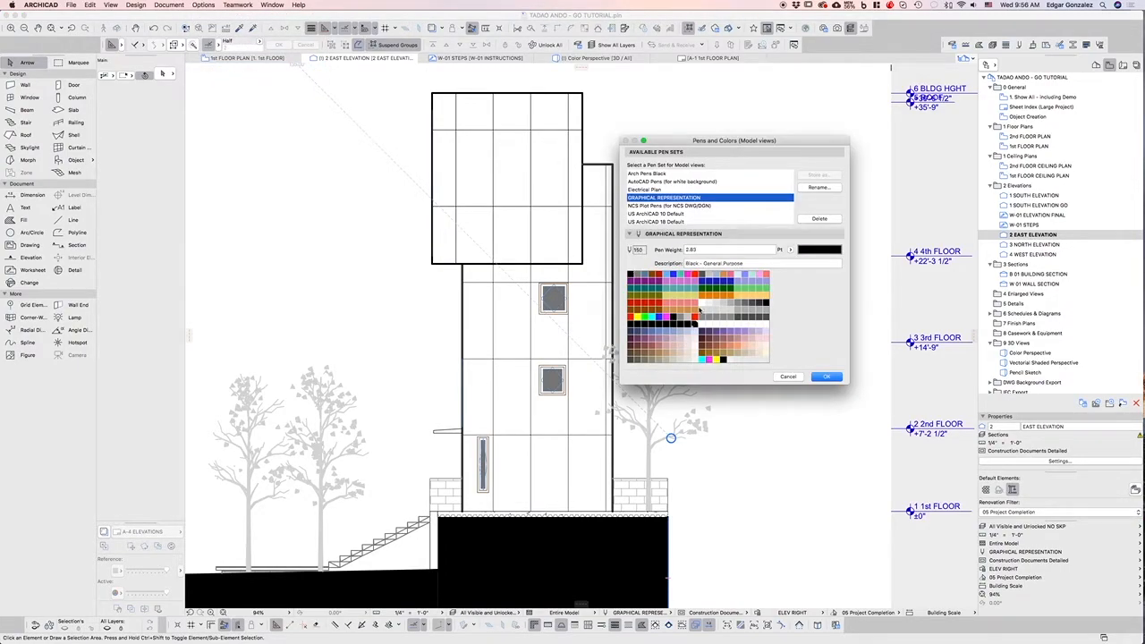
pyautogui.doubleClick(705, 250)
pyautogui.write('3.00')
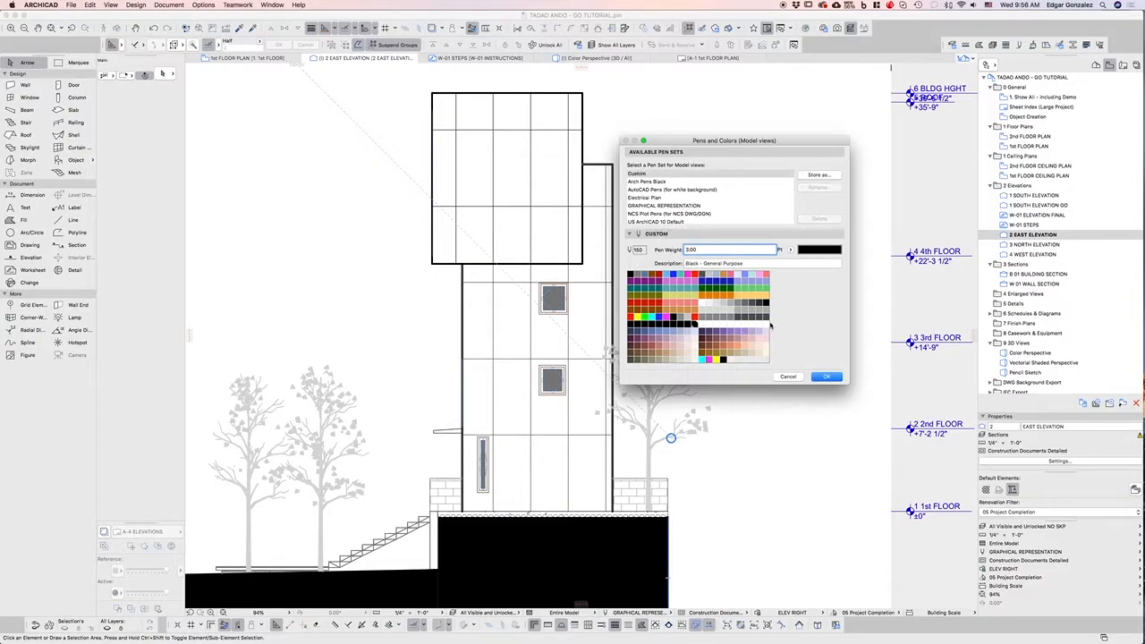
# Set the weights of dark gray pen 140 and medium gray pen 135 to 2.25 pt.
pyautogui.click(768, 319)
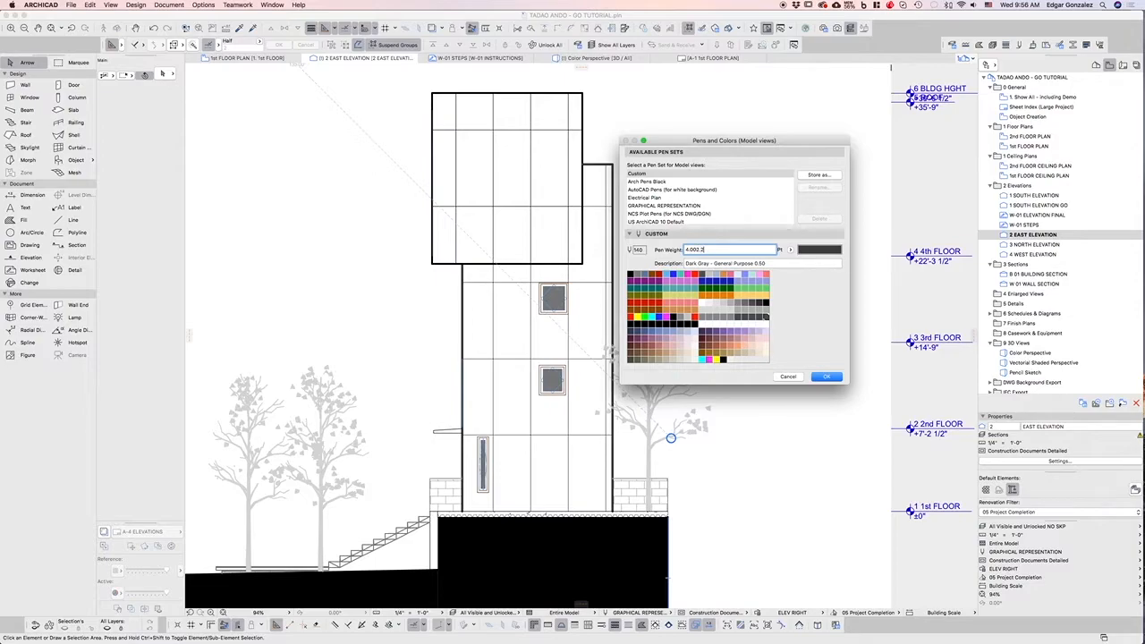
pyautogui.write('2.25')
pyautogui.click(730, 316)
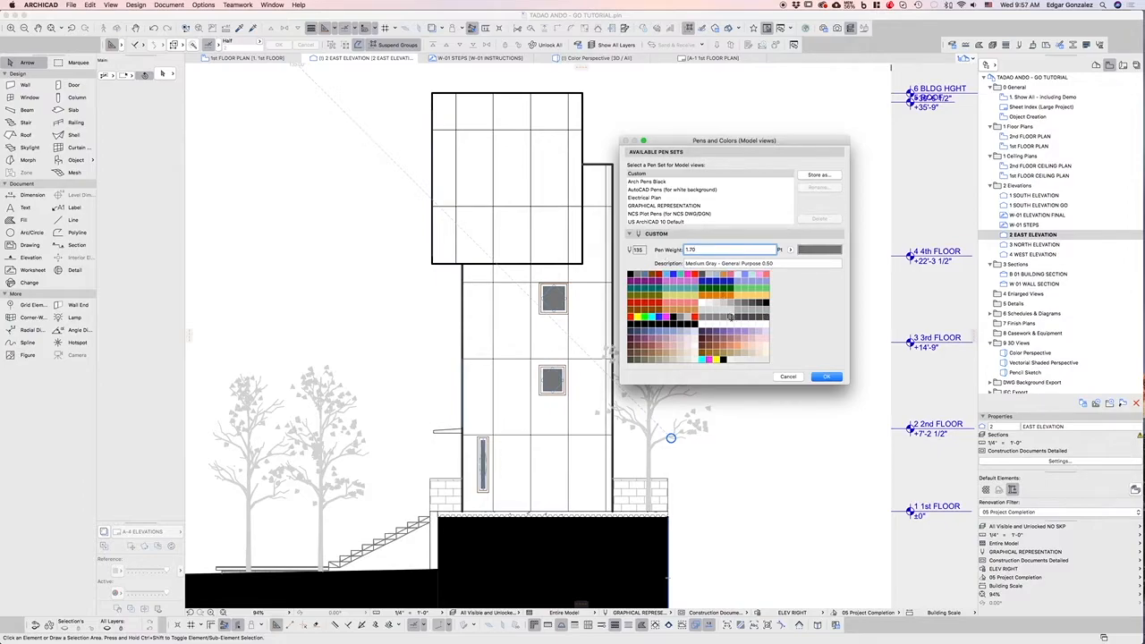
pyautogui.moveTo(702, 251); pyautogui.dragTo(674, 250)
pyautogui.write('2.25')
# Readjust the weight of dark gray pen 140 and set medium light gray pen 120 to 1.50 pt.
pyautogui.click(767, 316)
pyautogui.click(693, 248)
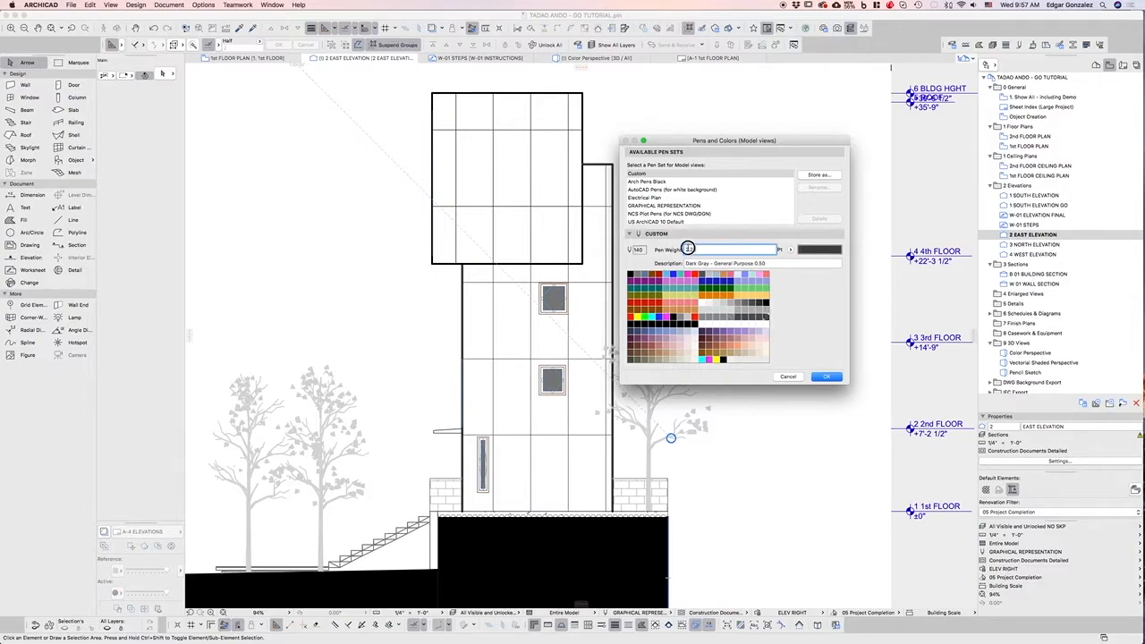
pyautogui.write('2')
pyautogui.click(765, 309)
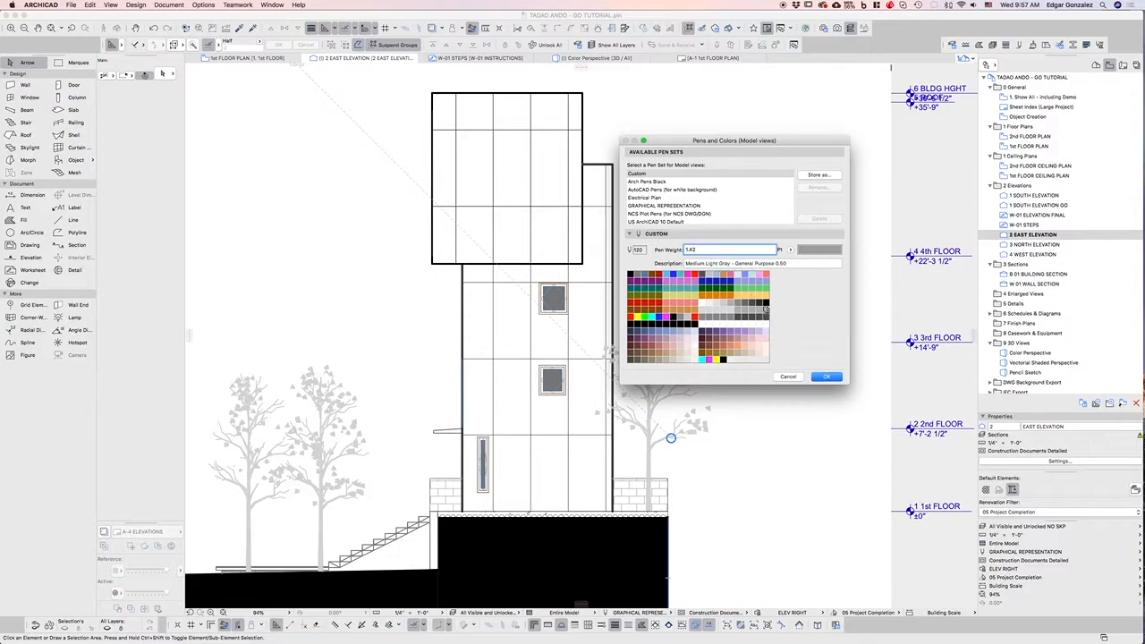
pyautogui.write('1')
# Overwrite the GRAPHICAL REPRESENTATION pen set with the new weights and apply it to the east elevation.
pyautogui.click(817, 176)
pyautogui.click(573, 256)
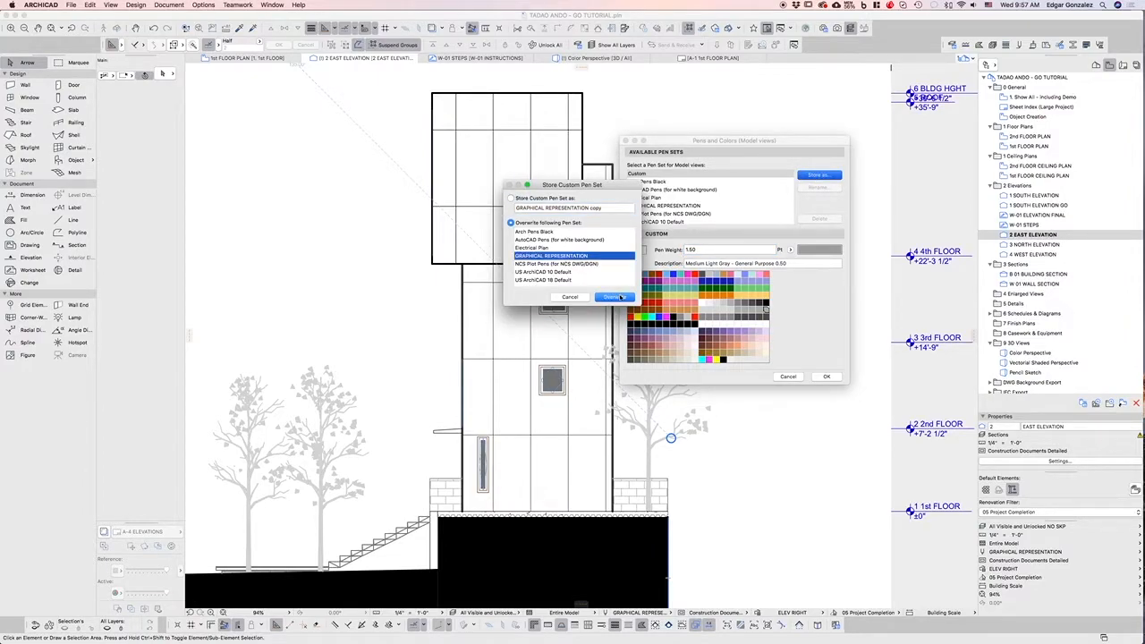
pyautogui.click(615, 296)
pyautogui.click(826, 376)
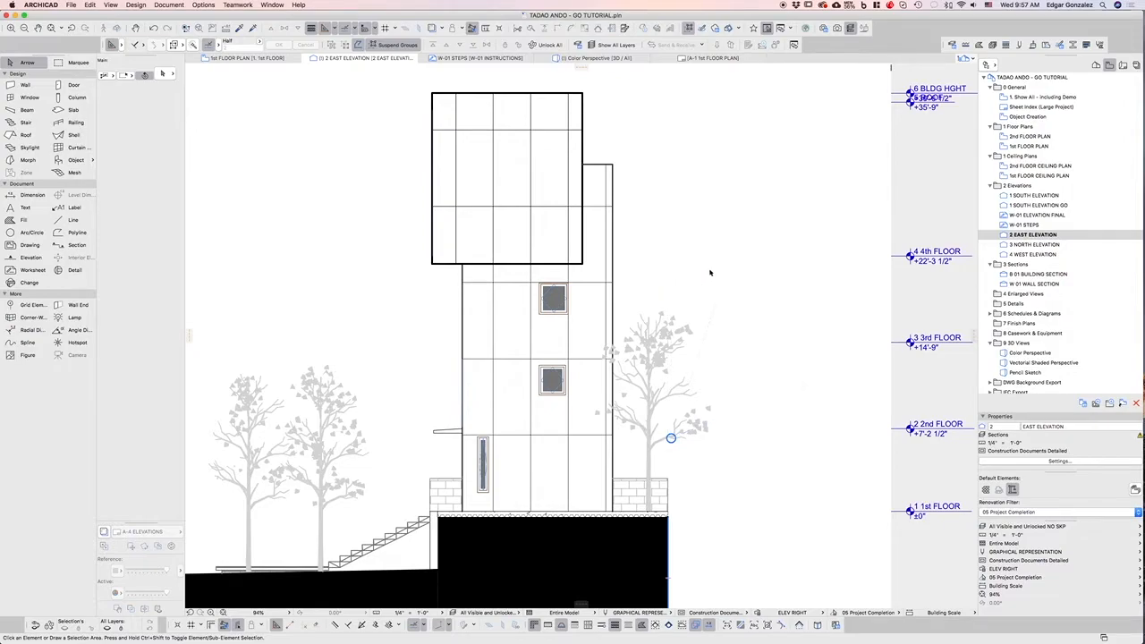
pyautogui.scroll(-2, 710, 272)
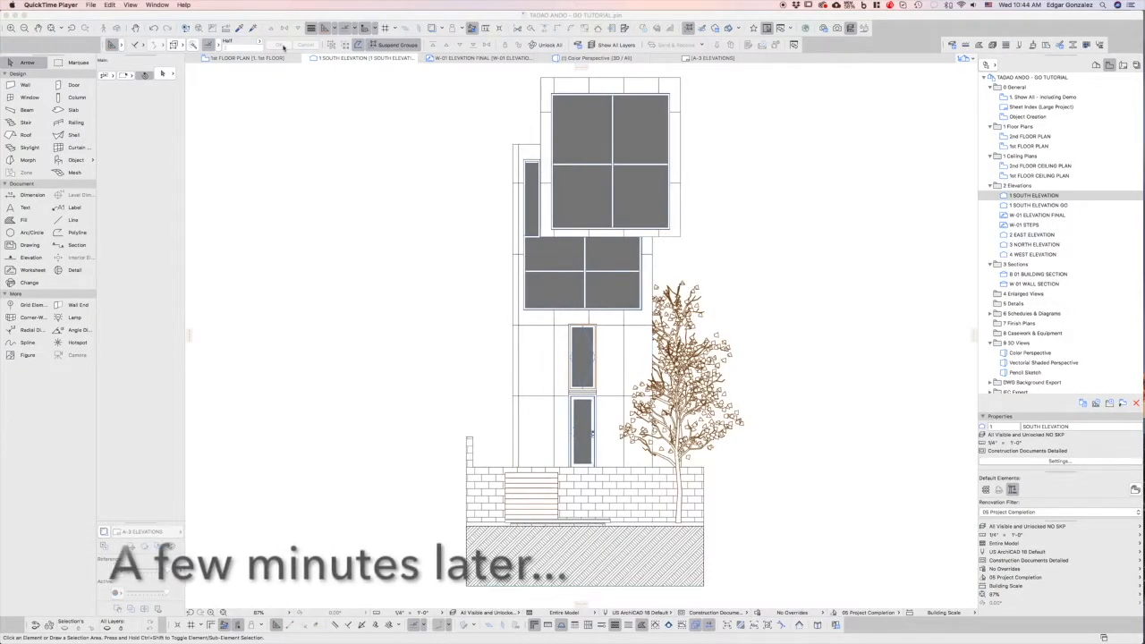
# Review the ELEV properties in the GRAPHIC REPRESENTATION group of the Property Manager, then leave it without changes.
pyautogui.click(131, 5)
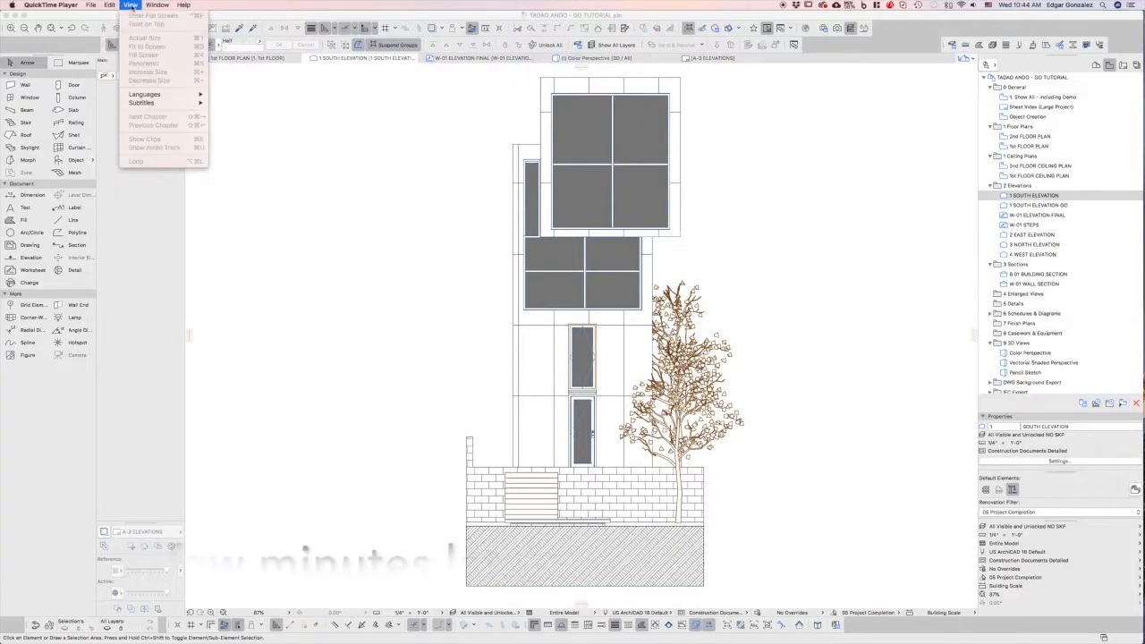
pyautogui.click(269, 18)
pyautogui.click(203, 6)
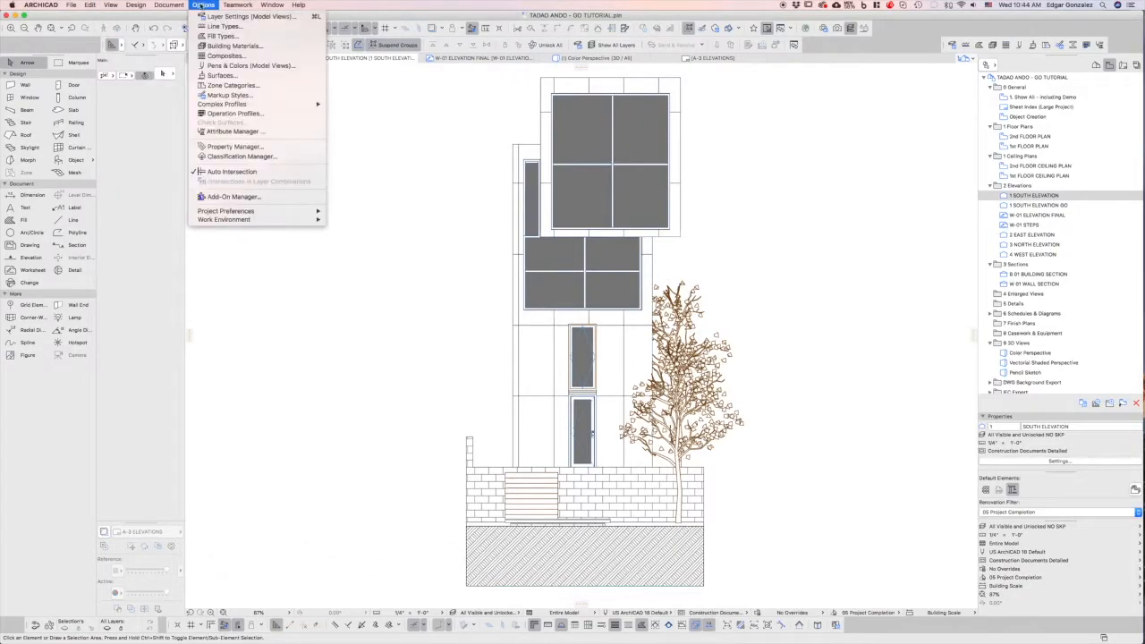
pyautogui.click(231, 146)
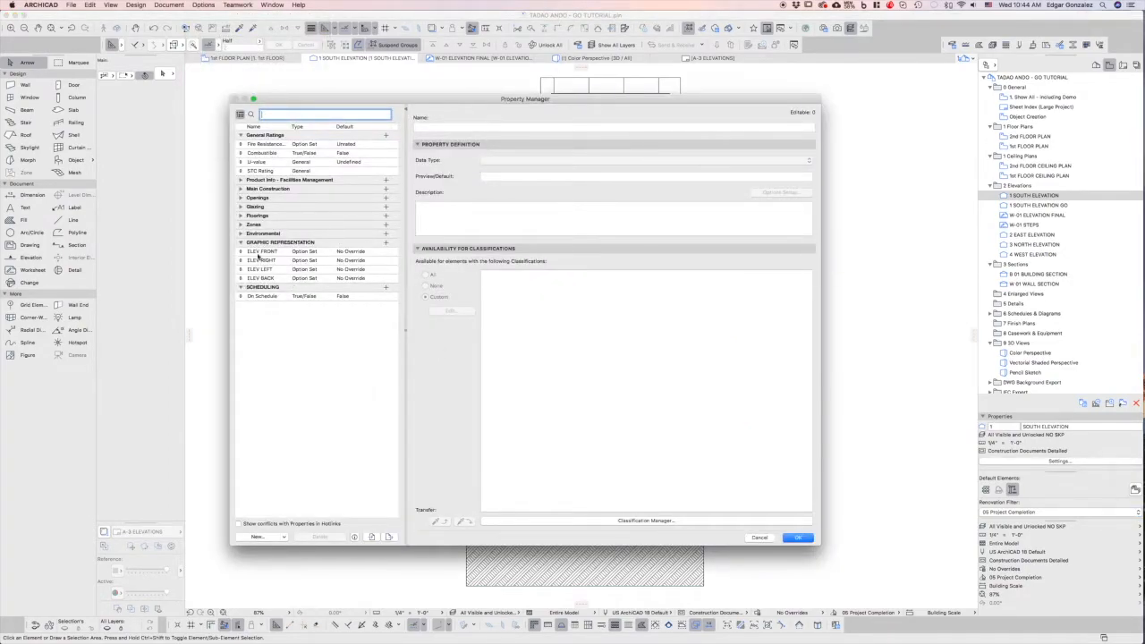
pyautogui.click(759, 537)
# Review the rules in the ELEV BACK, ELEV FRONT, ELEV LEFT and ELEV RIGHT graphic override combinations, then close without changes.
pyautogui.click(168, 6)
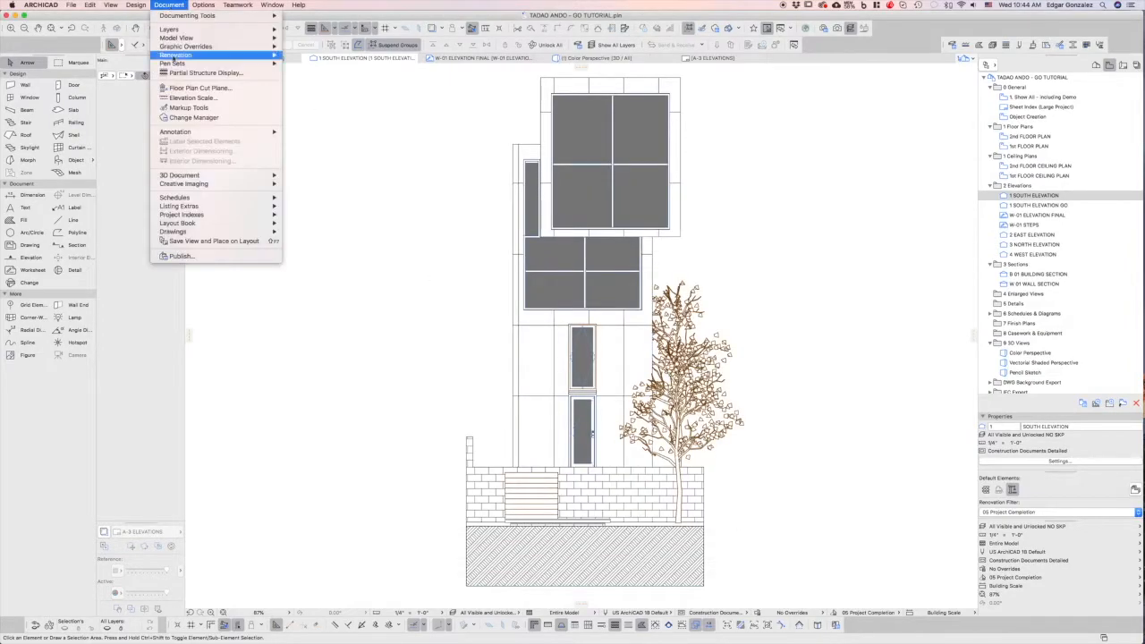
pyautogui.moveTo(190, 47)
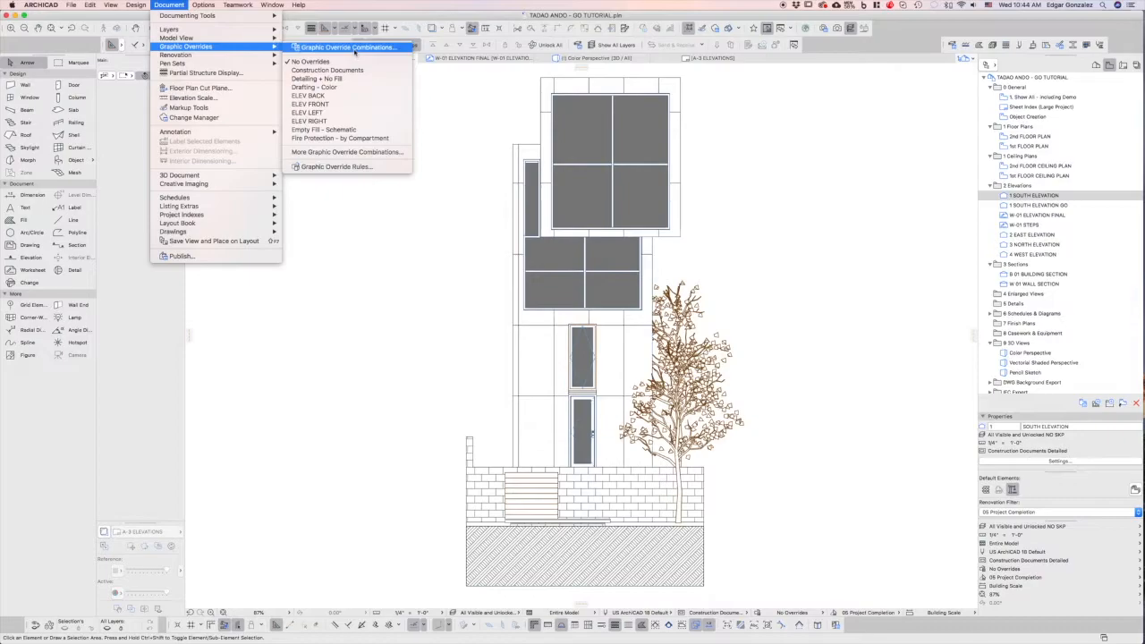
pyautogui.click(348, 47)
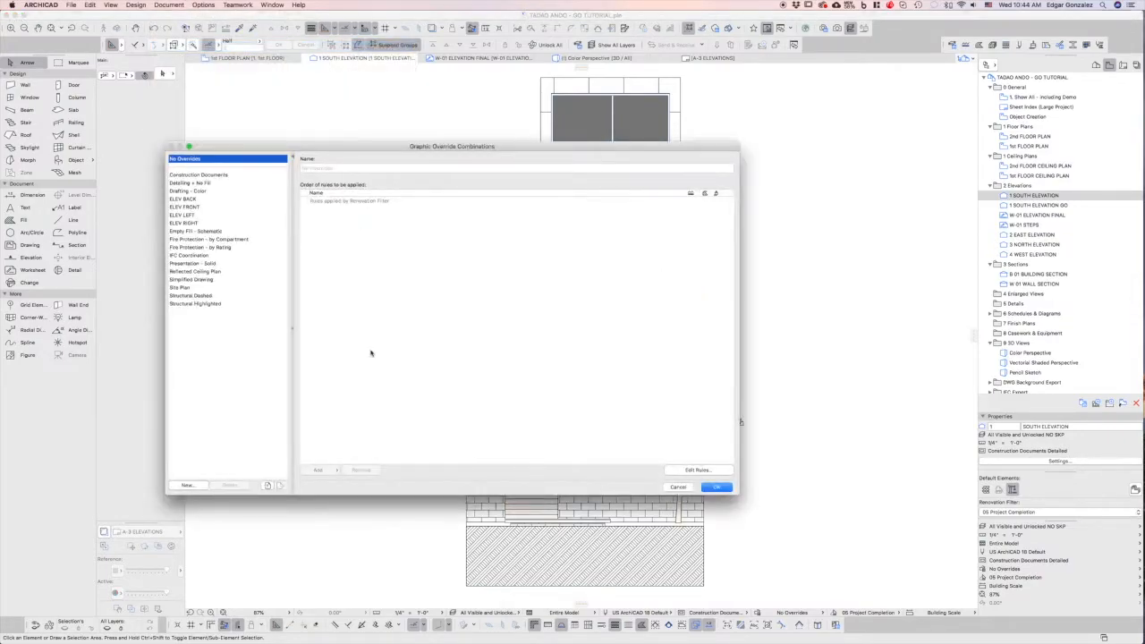
pyautogui.click(189, 199)
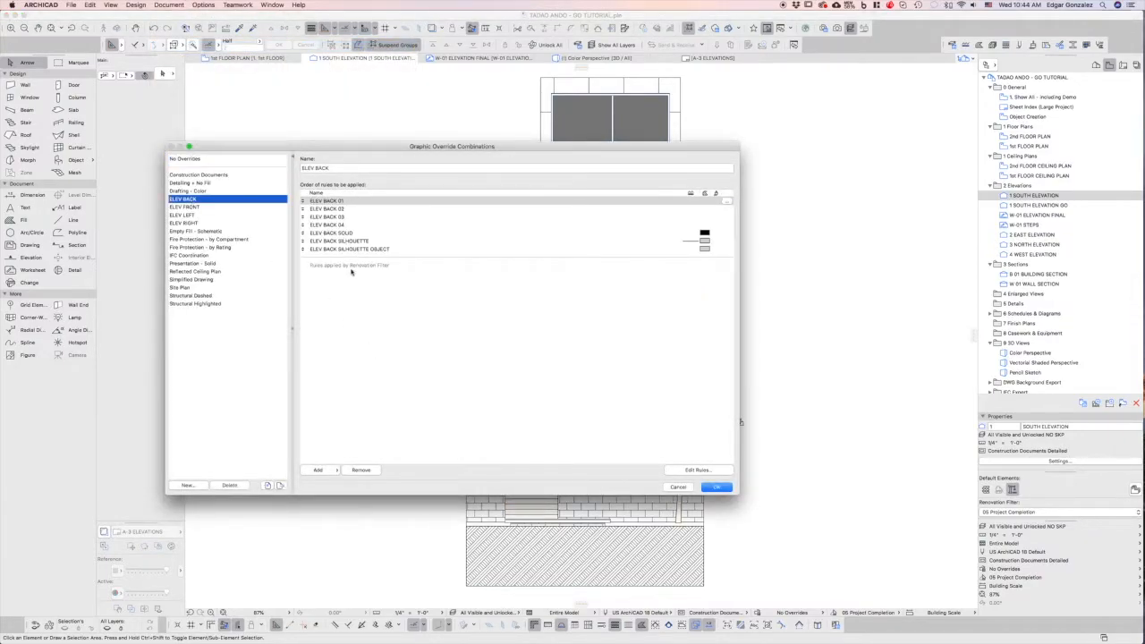
pyautogui.click(185, 208)
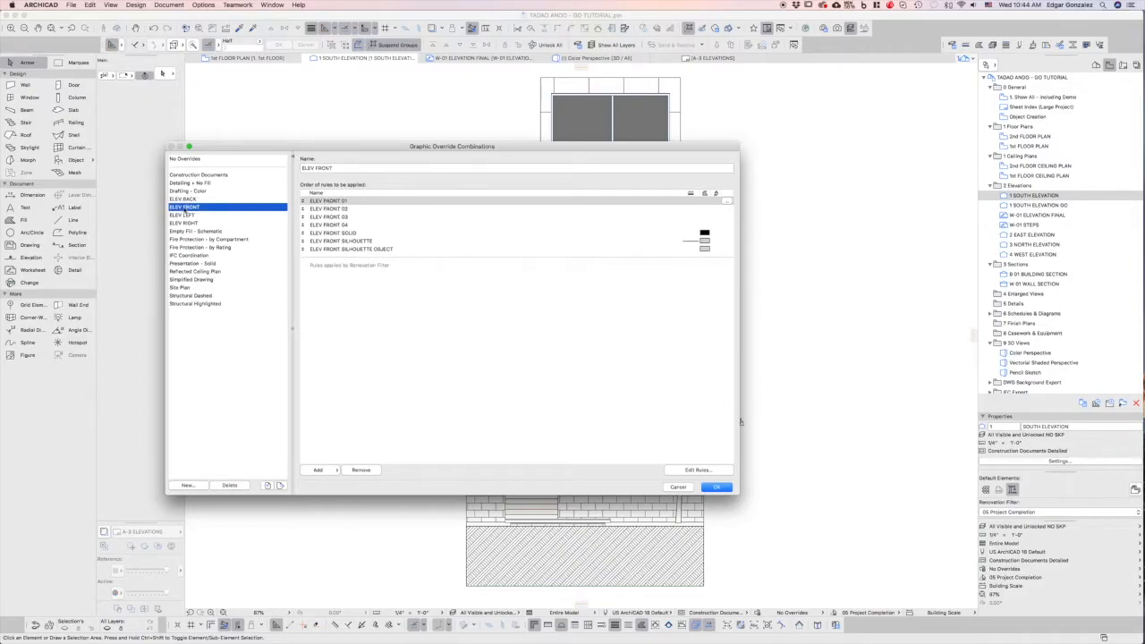
pyautogui.click(185, 216)
pyautogui.click(186, 223)
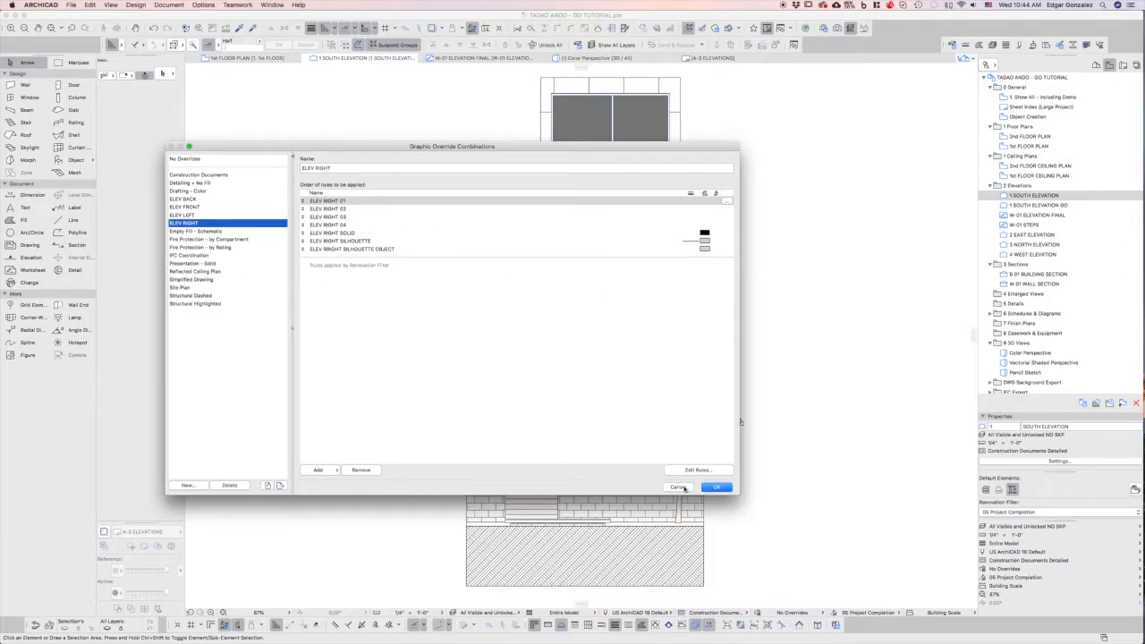
pyautogui.click(678, 486)
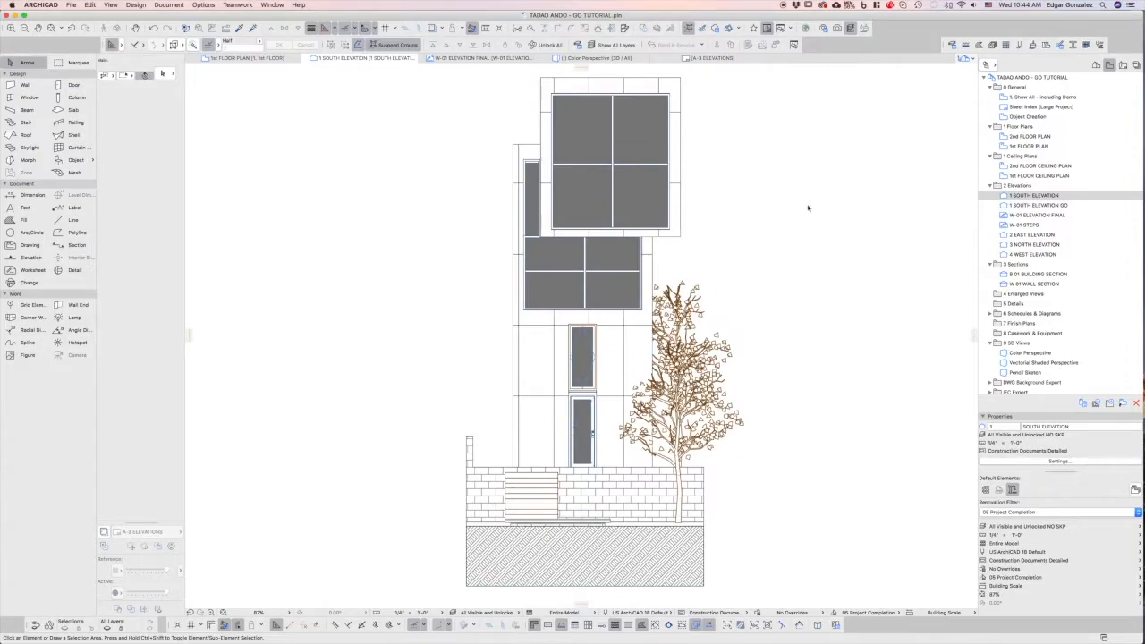
# Open the 1 SOUTH ELEVATION view's settings and choose the All Visible and Unlocked NO SKP layer combination.
pyautogui.doubleClick(1010, 196)
pyautogui.click(792, 613)
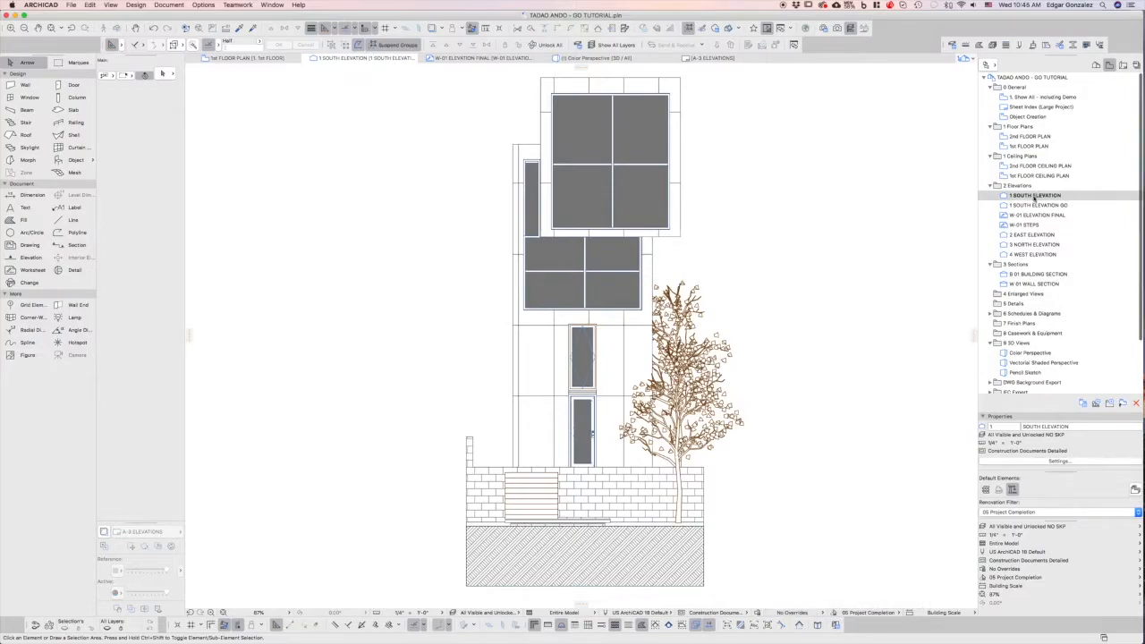
pyautogui.rightClick(1035, 196)
pyautogui.click(987, 353)
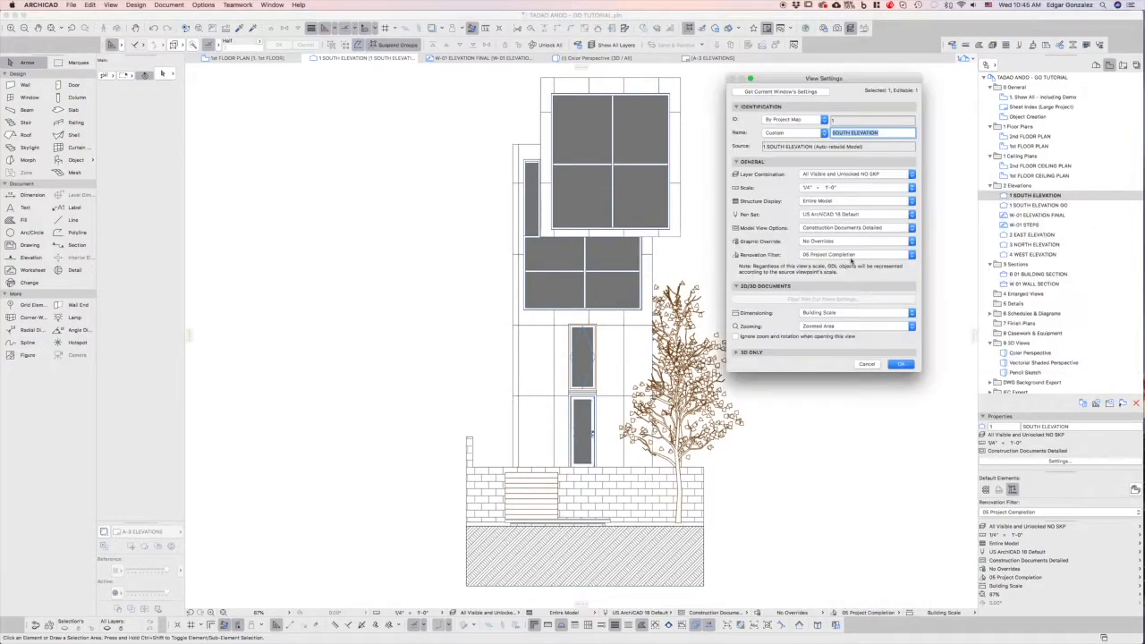
pyautogui.click(912, 174)
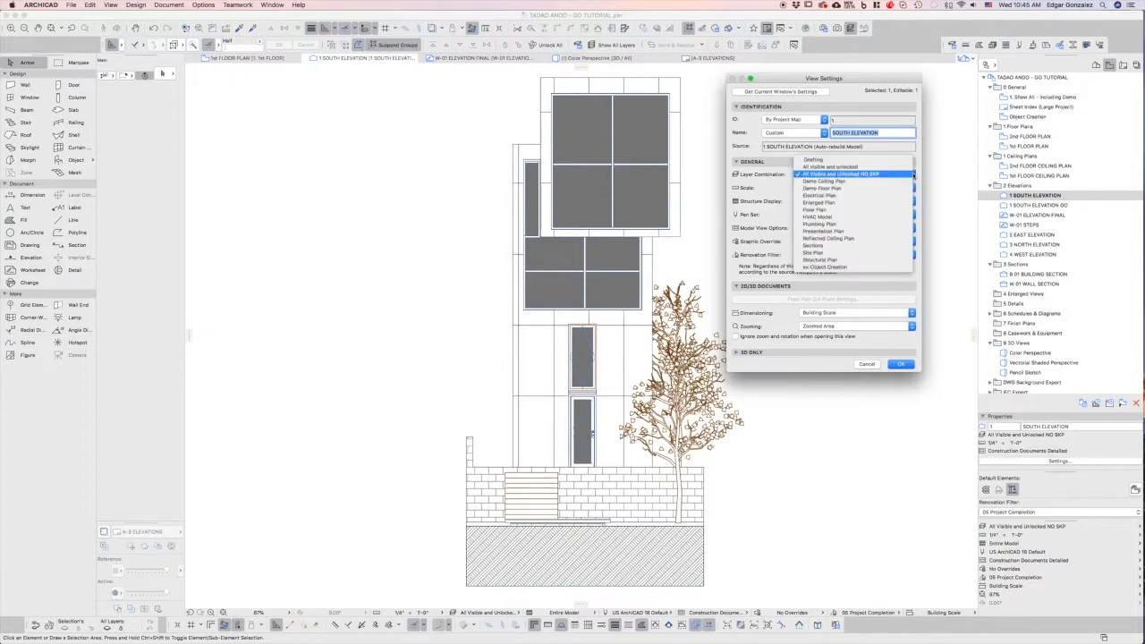
pyautogui.click(874, 175)
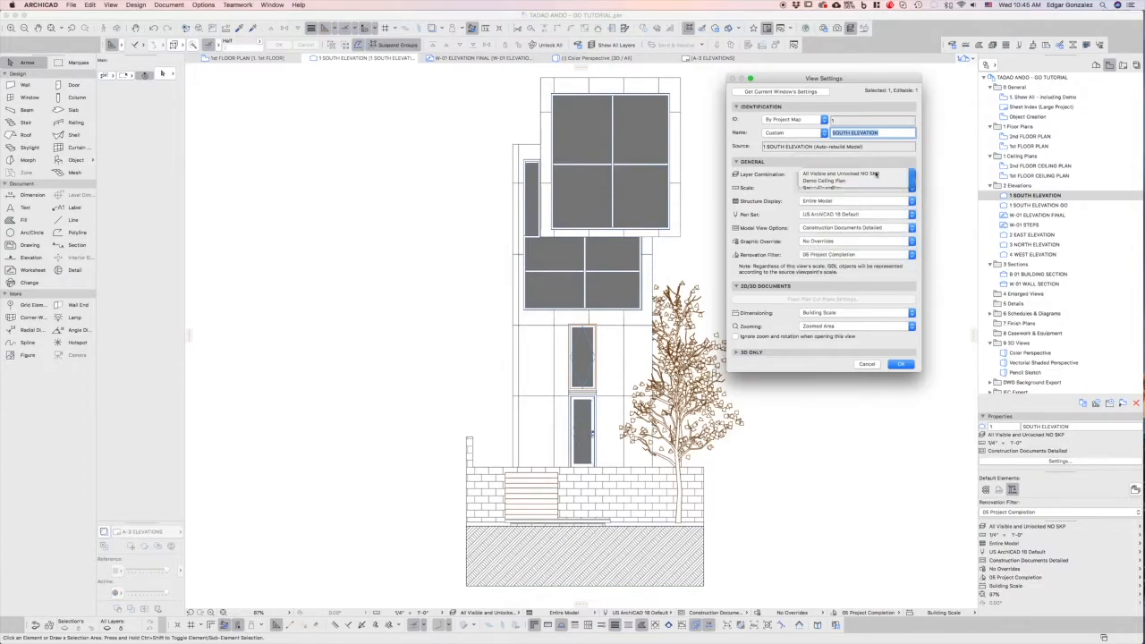
# Apply the GRAPHICAL REPRESENTATION pen set and the ELEV FRONT graphic override to the 1 SOUTH ELEVATION view.
pyautogui.click(910, 215)
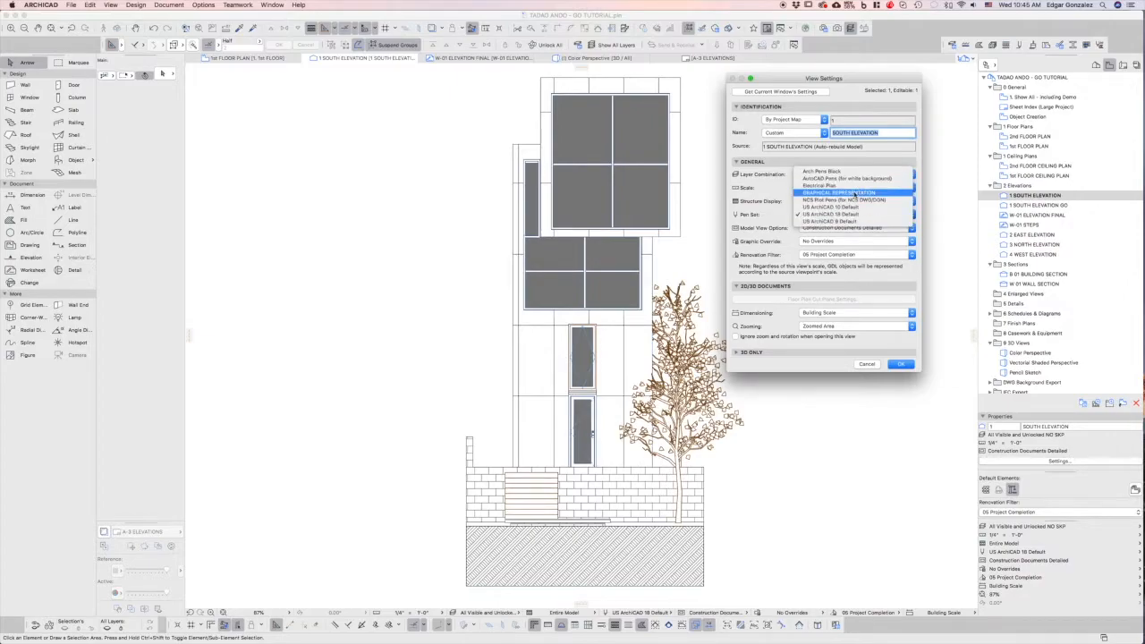
pyautogui.click(813, 192)
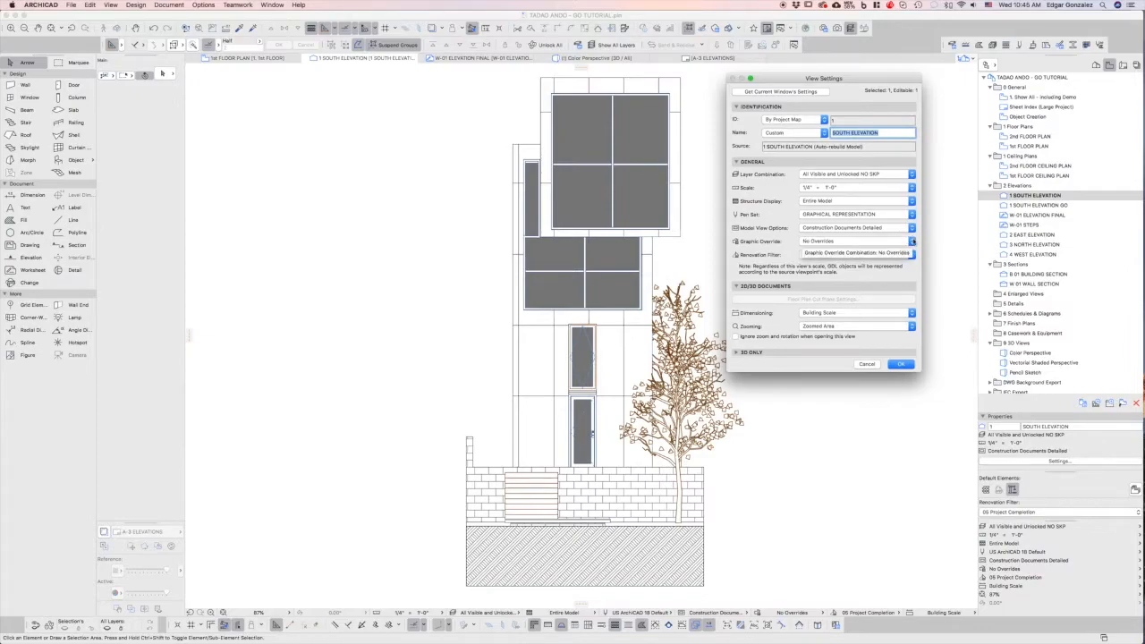
pyautogui.click(912, 242)
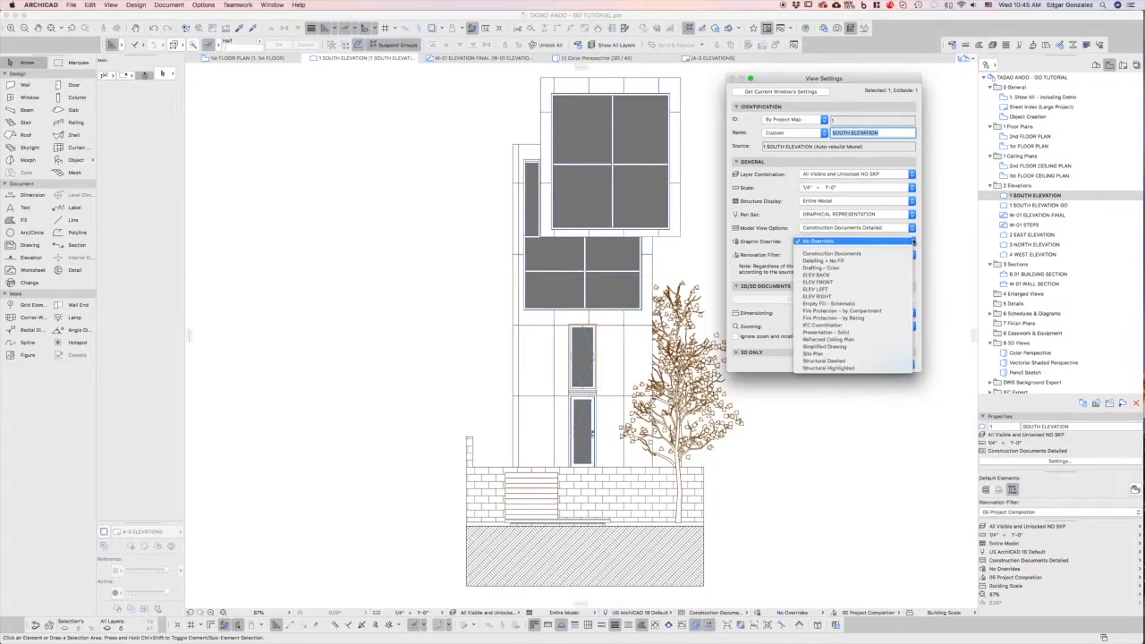
pyautogui.click(842, 283)
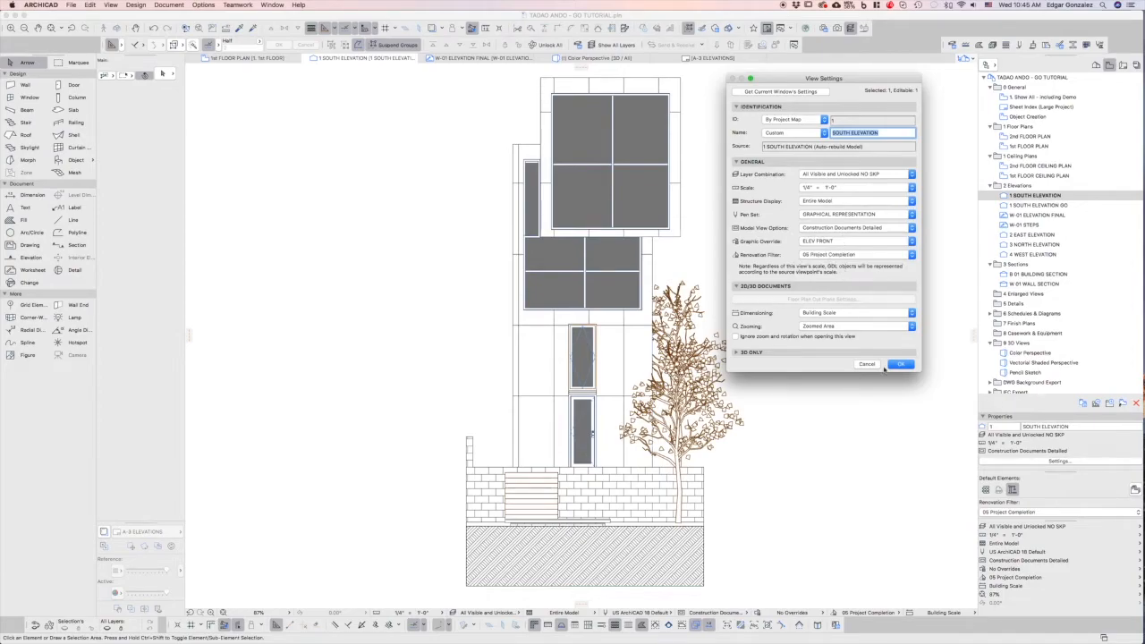
pyautogui.click(903, 365)
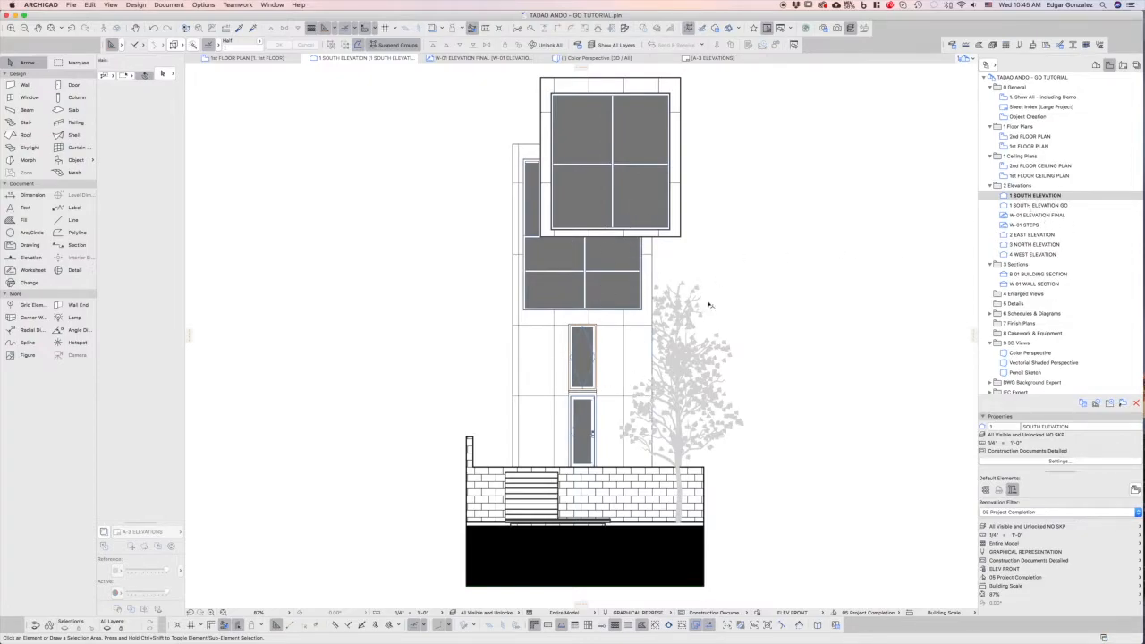
# Turn on Sun Shadow in the model display of the south elevation's settings.
pyautogui.rightClick(1048, 197)
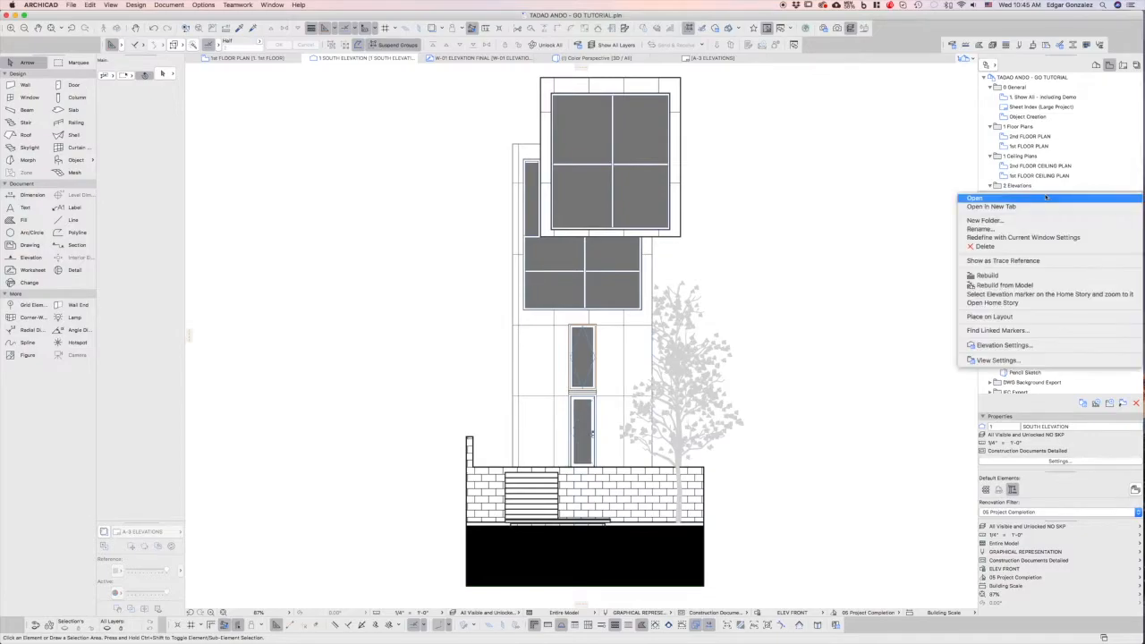
pyautogui.click(1002, 344)
pyautogui.scroll(-3, 620, 446)
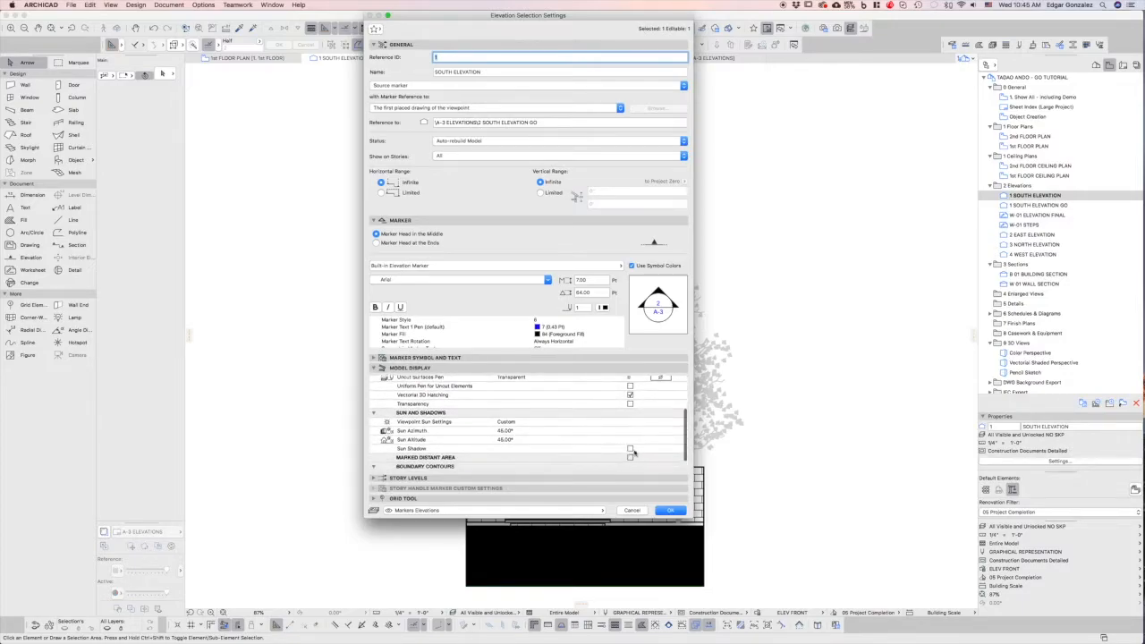
pyautogui.click(631, 450)
pyautogui.scroll(-1, 639, 456)
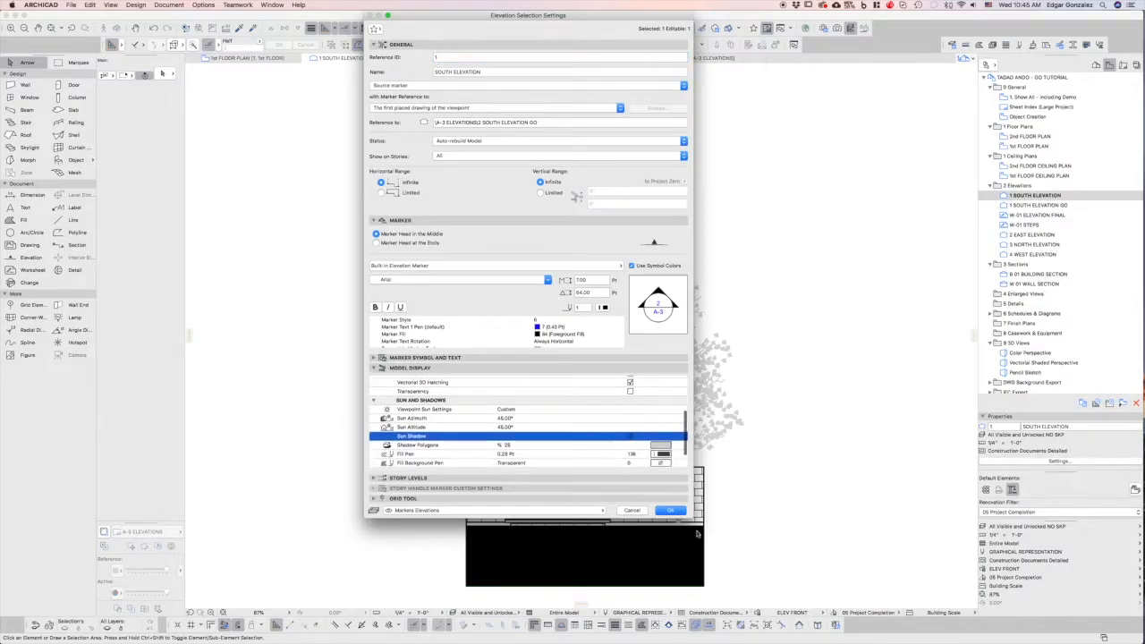
pyautogui.click(672, 510)
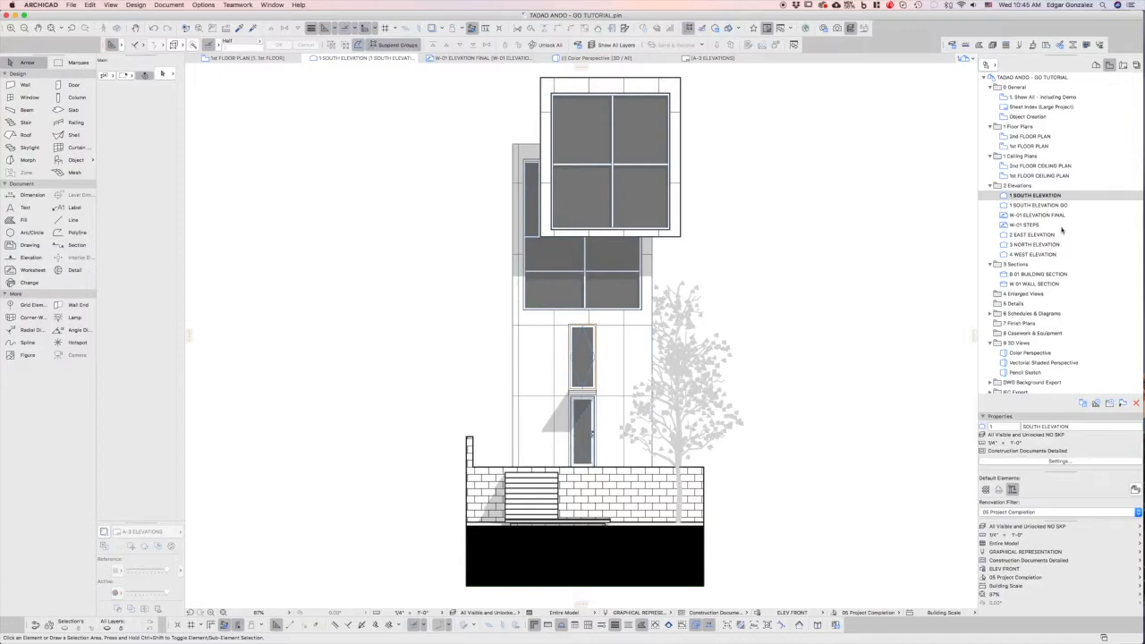
# Turn on Sun Shadow in the model display of the 2 EAST ELEVATION's elevation settings.
pyautogui.click(1022, 235)
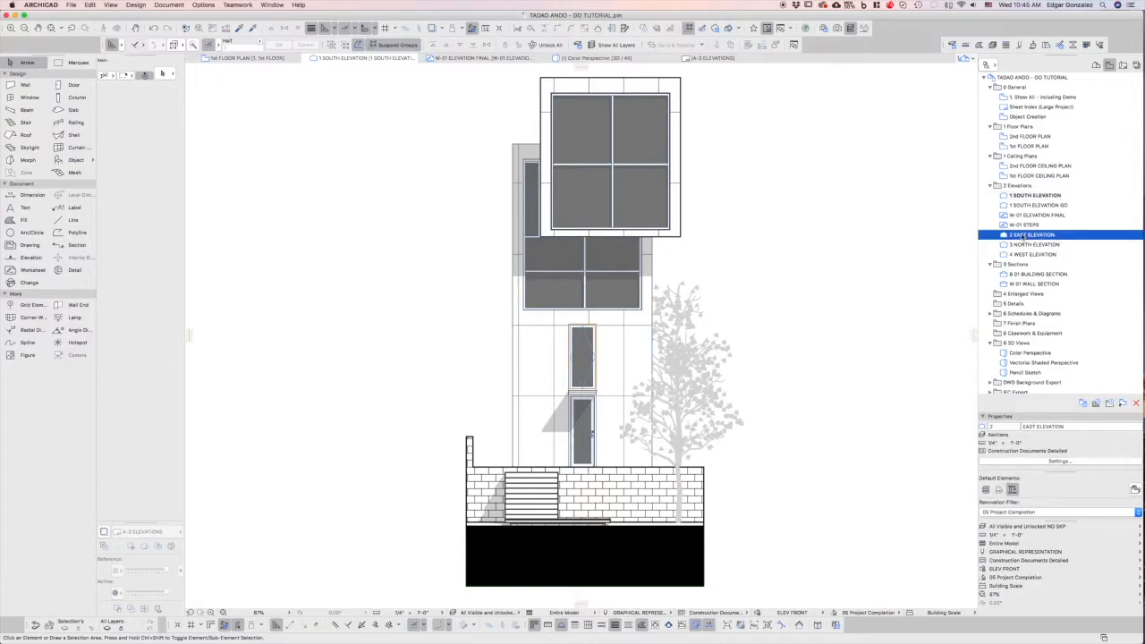
pyautogui.rightClick(1022, 235)
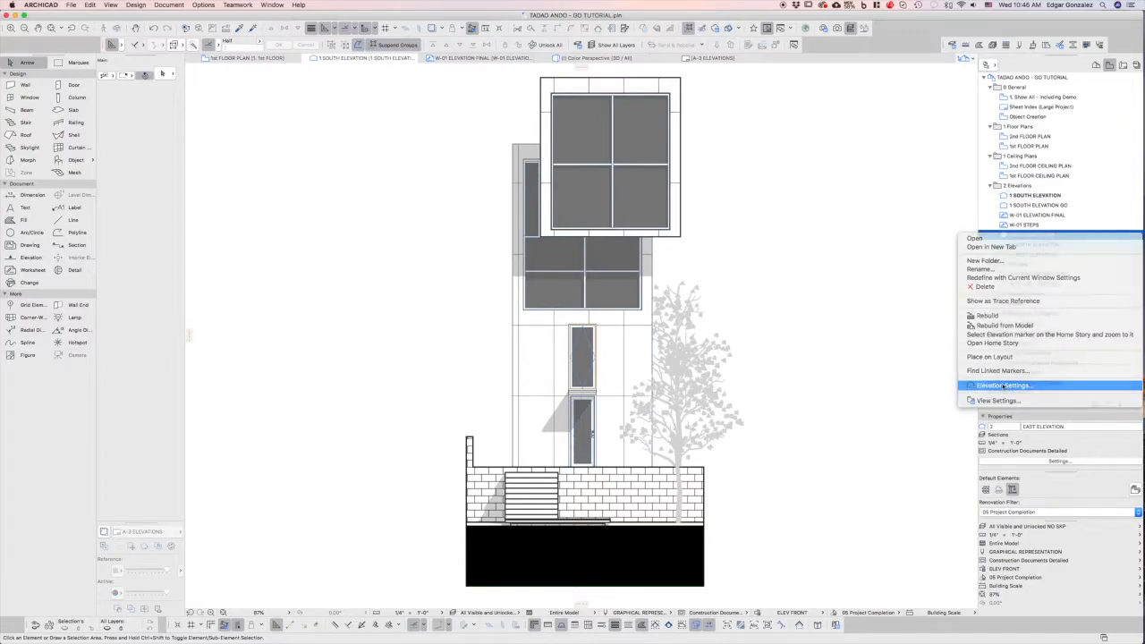
pyautogui.click(1015, 385)
pyautogui.click(646, 460)
pyautogui.scroll(-3, 646, 459)
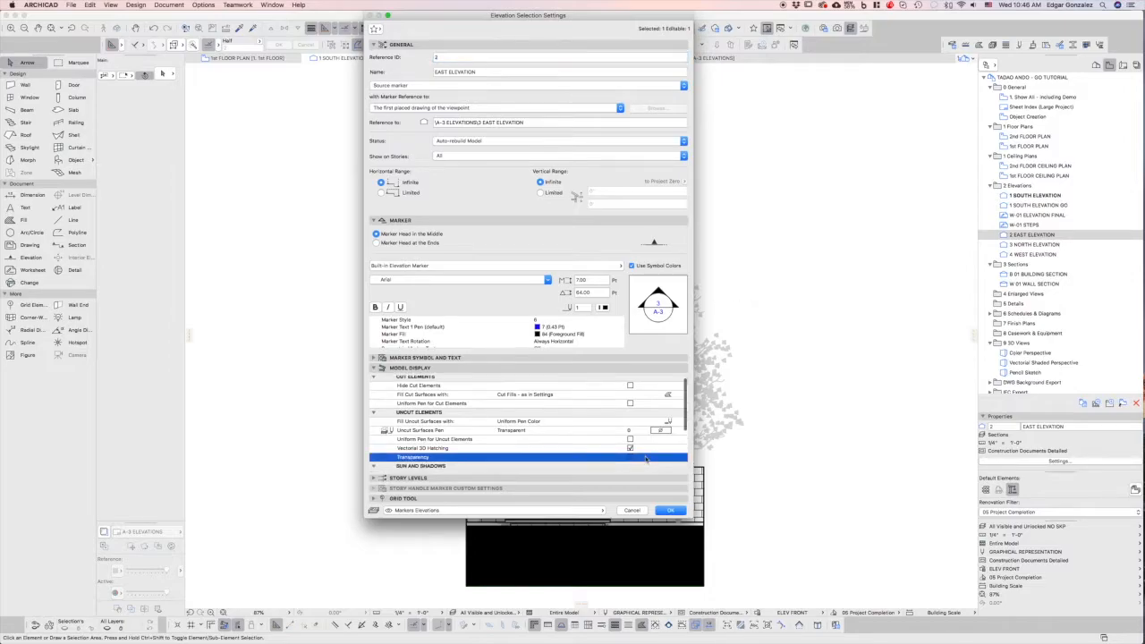
pyautogui.scroll(-1, 644, 461)
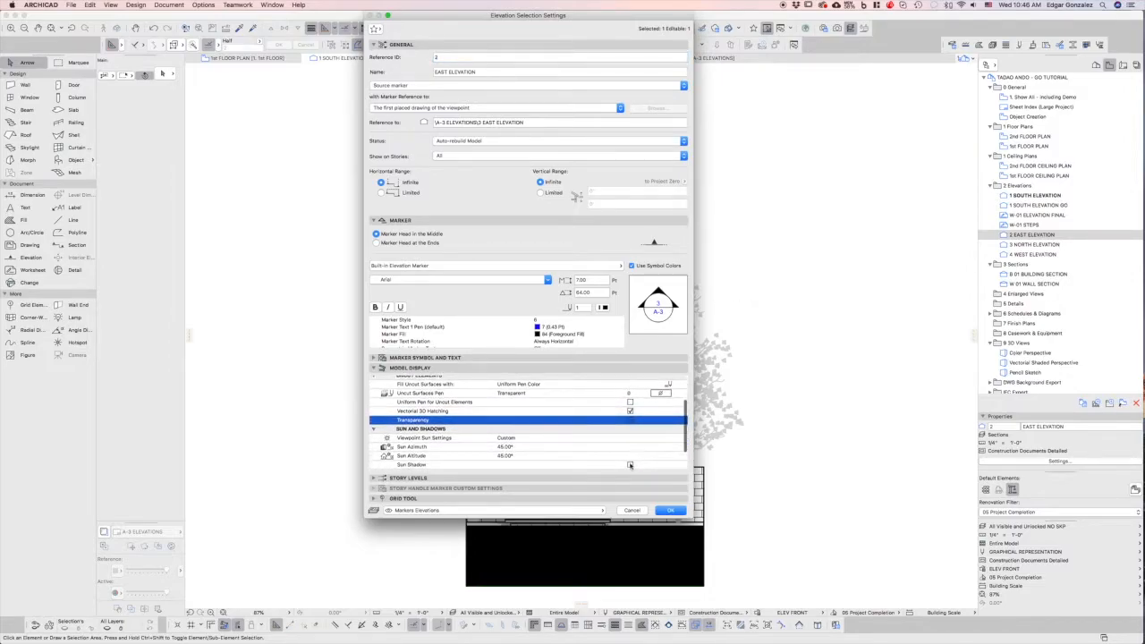
pyautogui.click(630, 465)
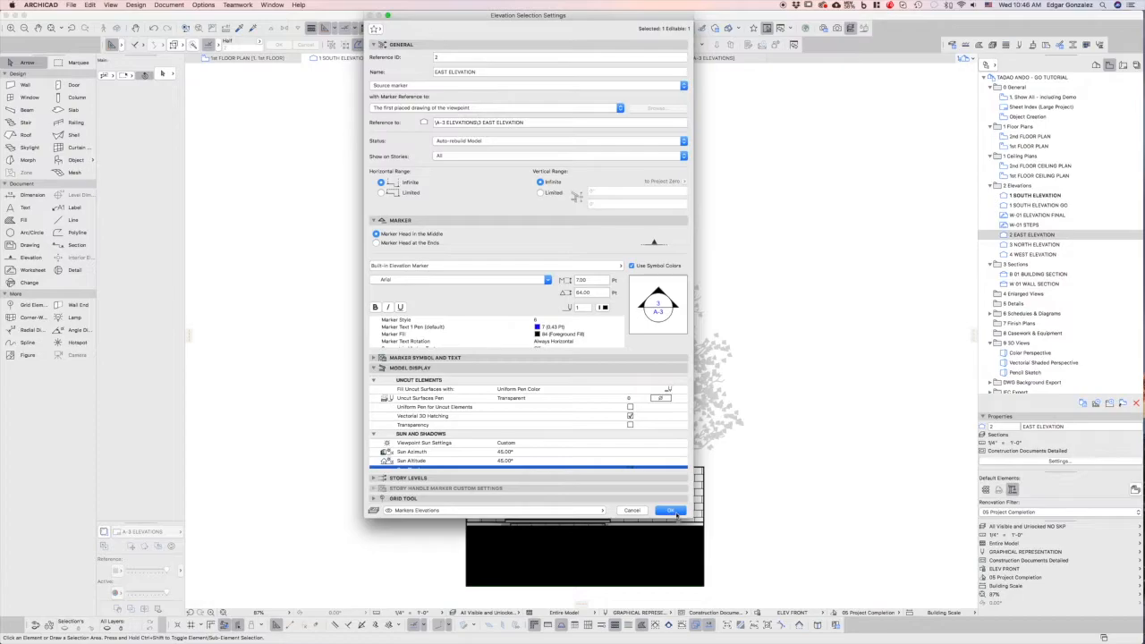
pyautogui.click(672, 511)
# Set the 2 EAST ELEVATION view to All Visible and Unlocked NO SKP layers, the GRAPHICAL REPRESENTATION pen set and the ELEV RIGHT override.
pyautogui.rightClick(1023, 235)
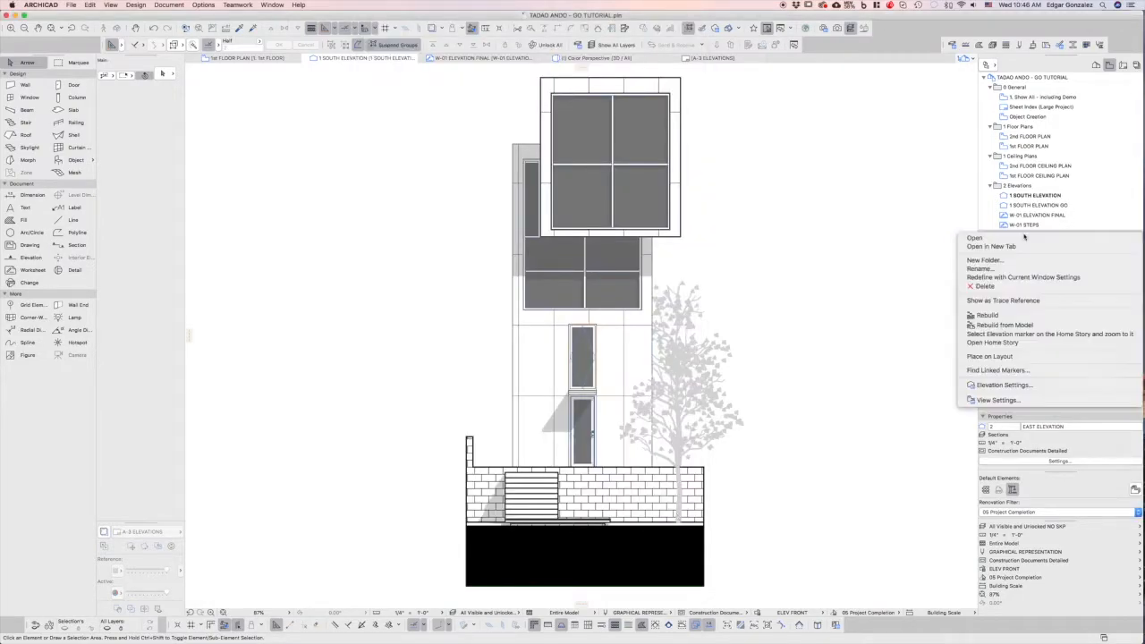
pyautogui.click(990, 400)
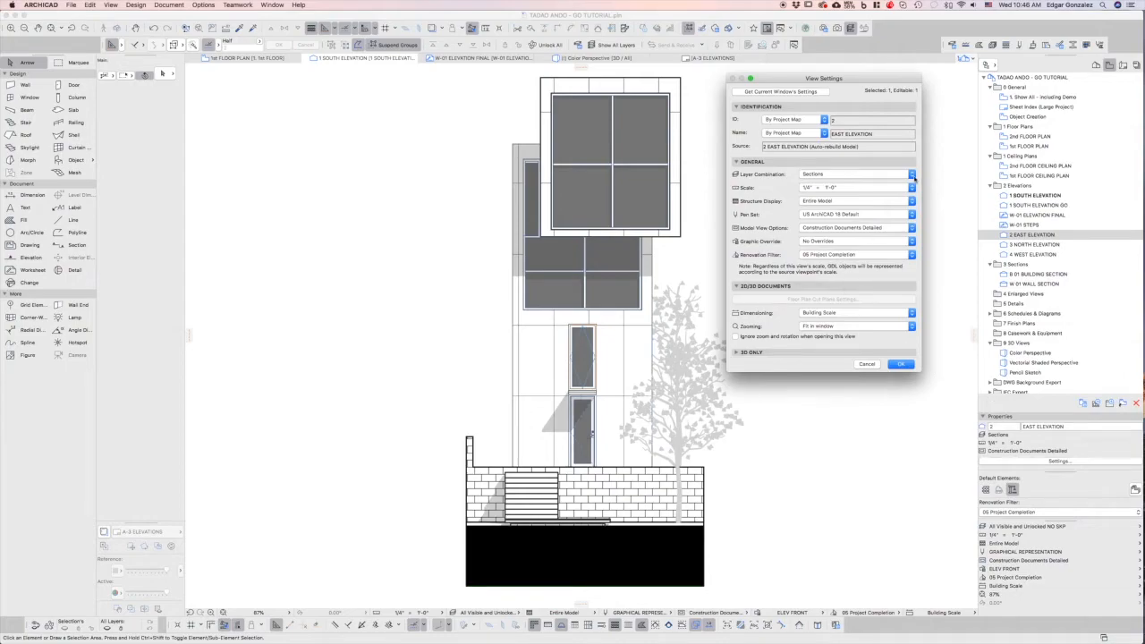
pyautogui.click(912, 175)
pyautogui.click(894, 100)
pyautogui.click(912, 215)
pyautogui.click(888, 196)
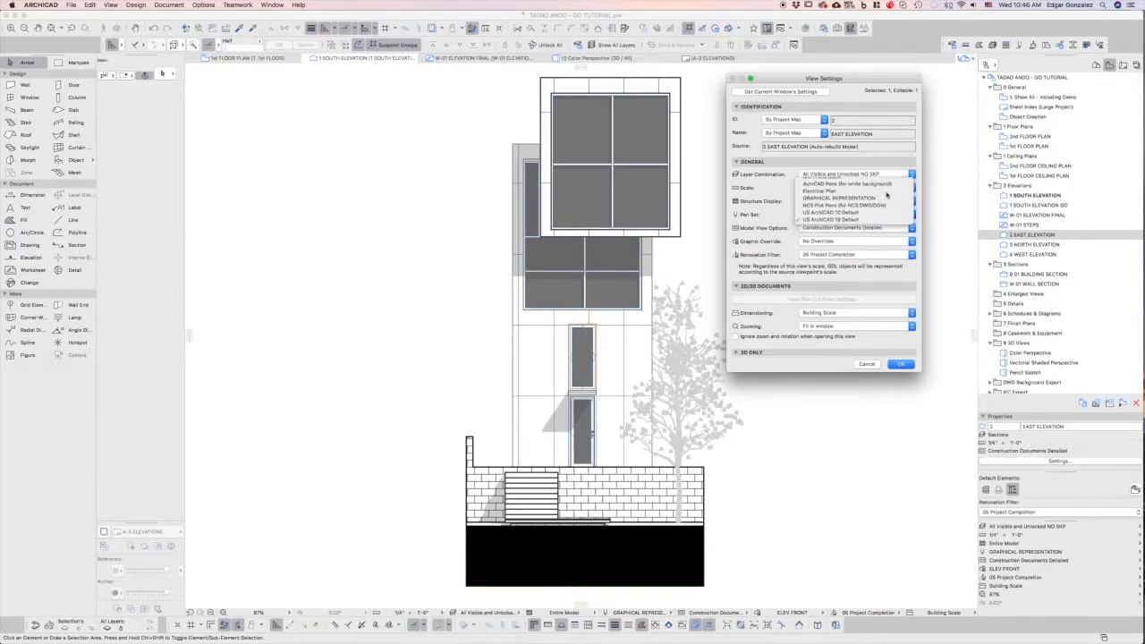
pyautogui.click(912, 241)
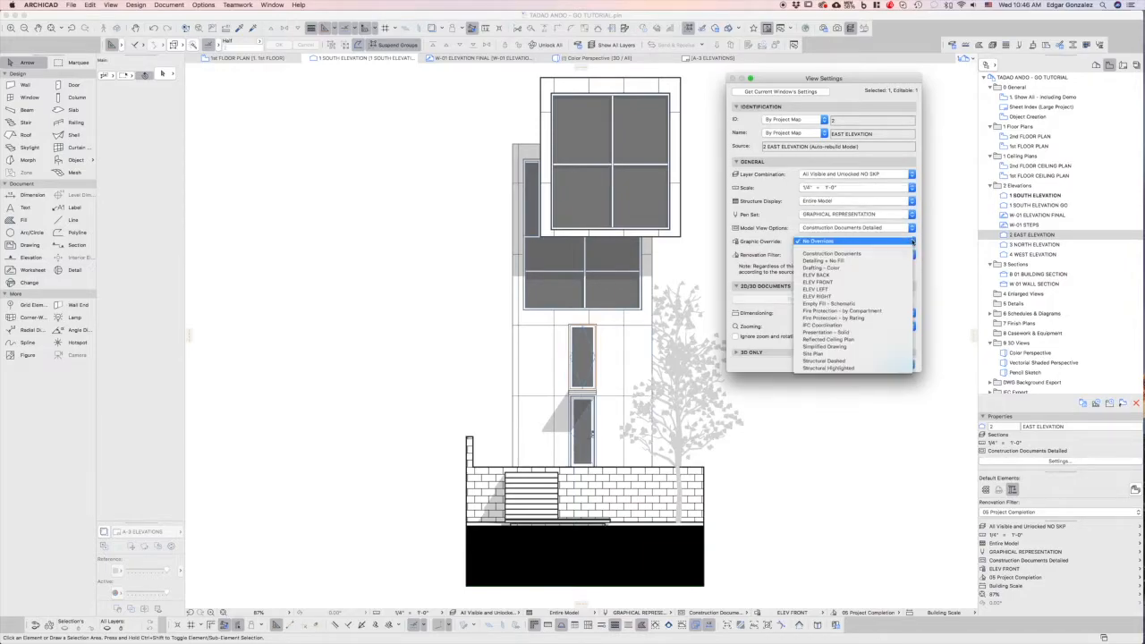
pyautogui.click(849, 296)
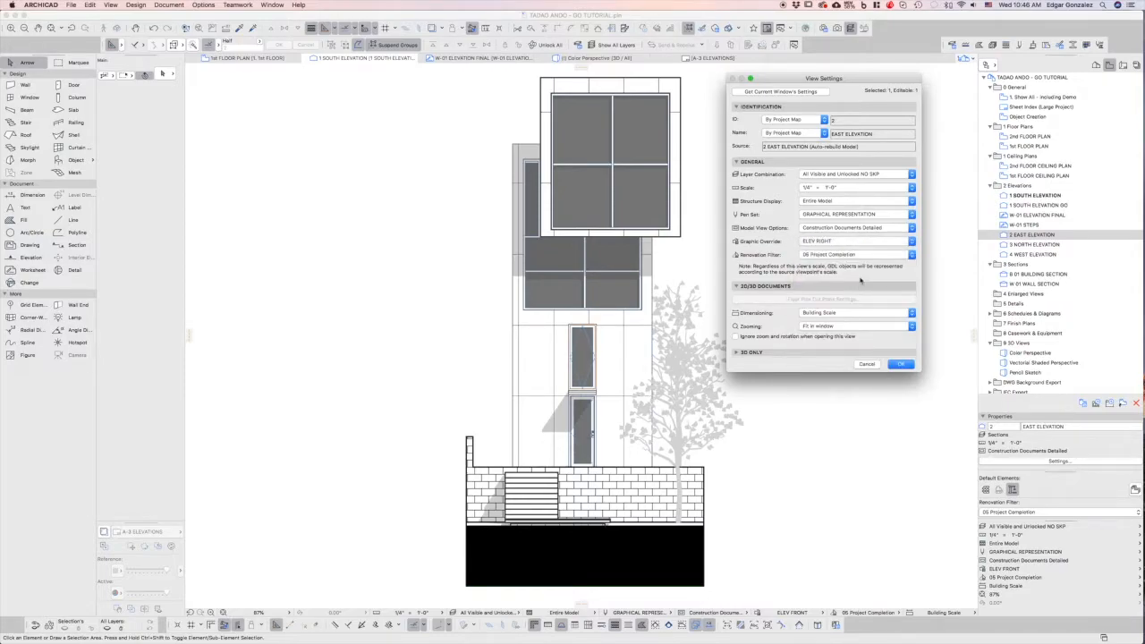
pyautogui.click(902, 365)
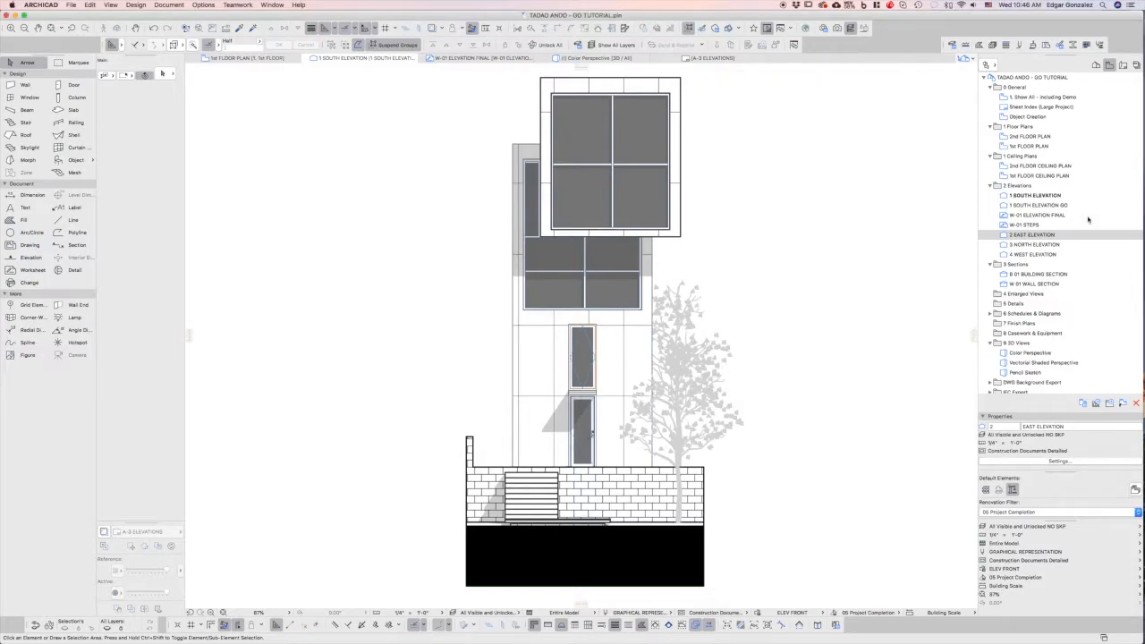
# Open the 2 EAST ELEVATION view and examine the shadows and line weights on the tower.
pyautogui.click(1005, 238)
pyautogui.doubleClick(1005, 237)
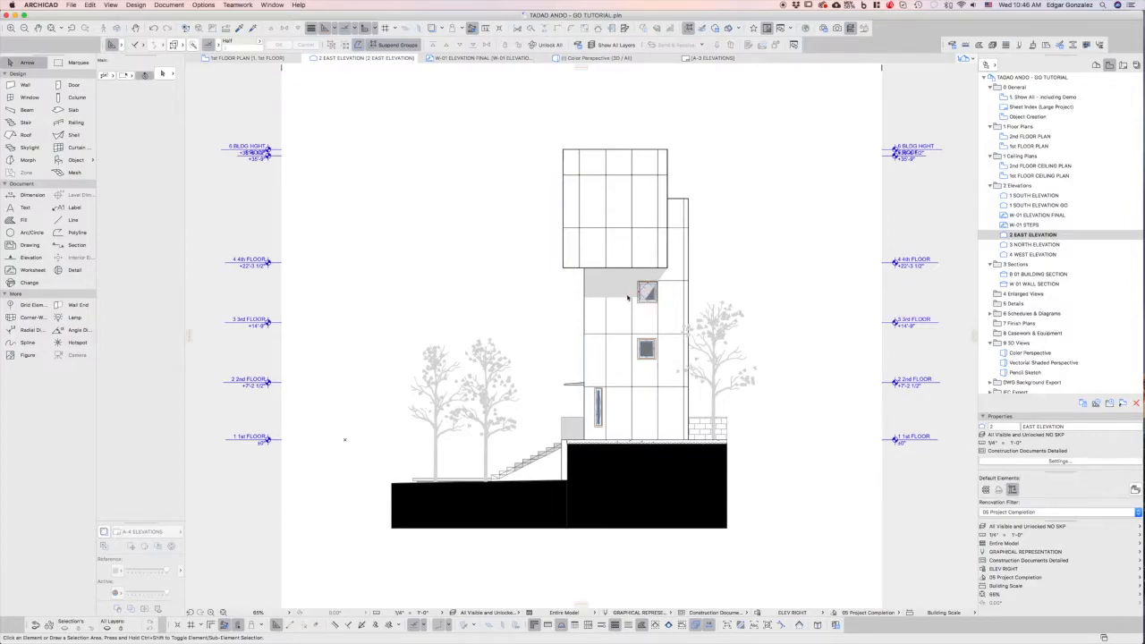
pyautogui.scroll(3, 622, 301)
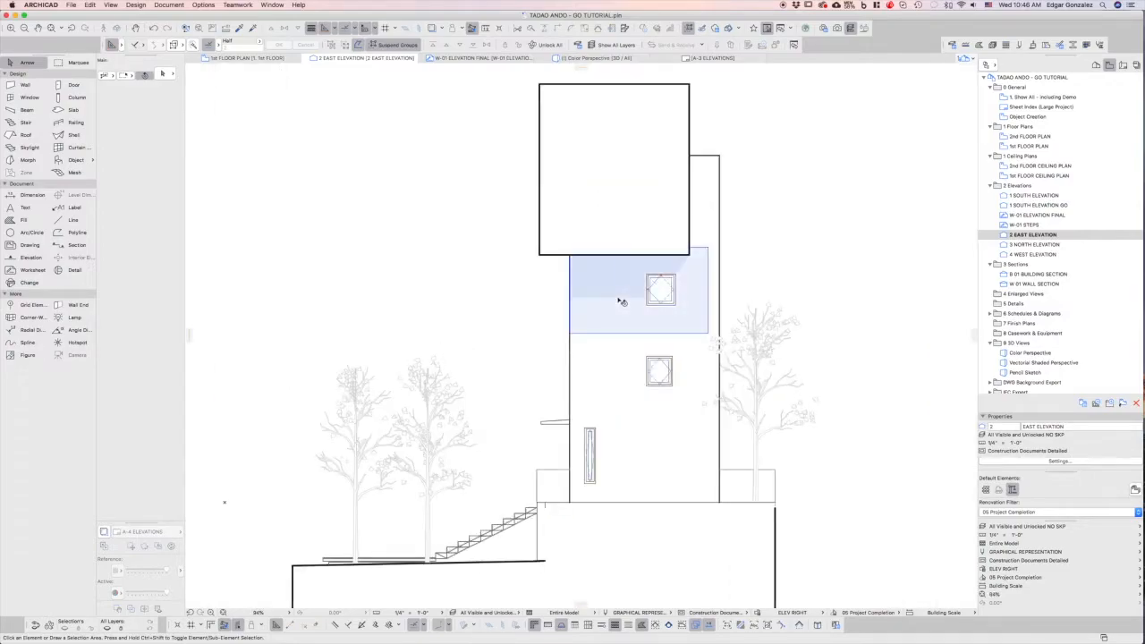
pyautogui.scroll(3, 622, 301)
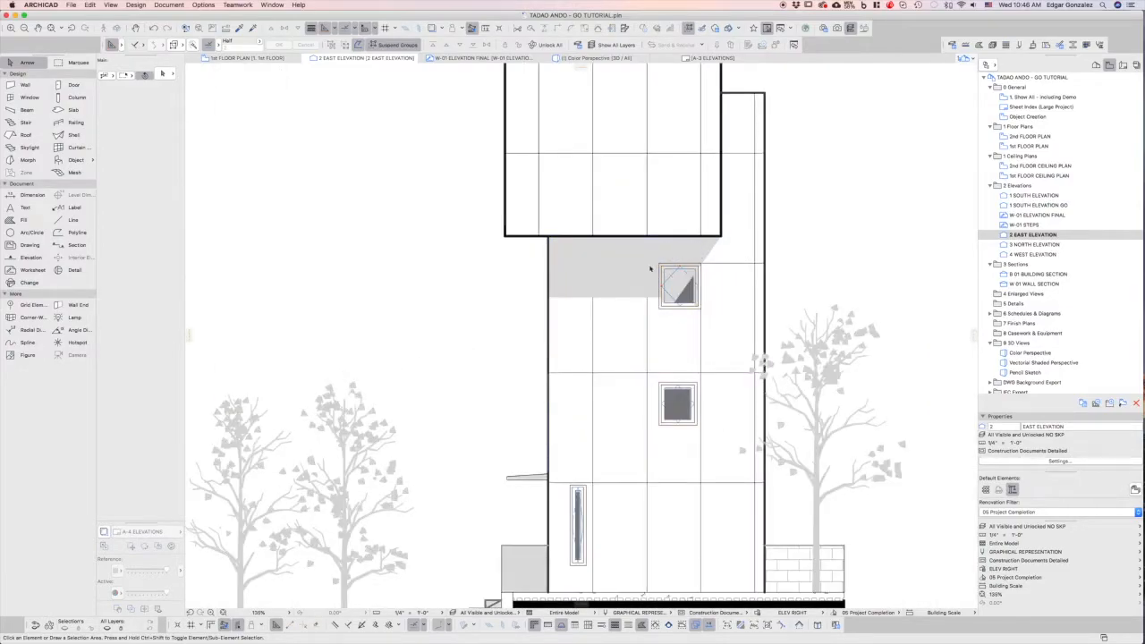
pyautogui.scroll(-1, 651, 263)
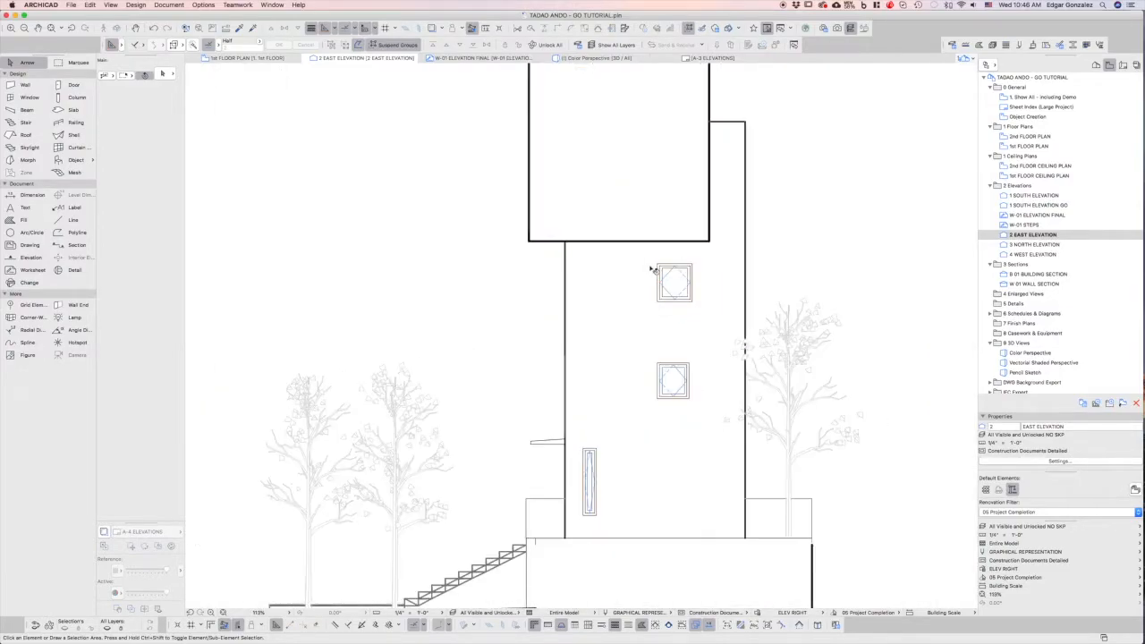
# Make the fill background pen of the east elevation's sun shadows transparent.
pyautogui.rightClick(1033, 236)
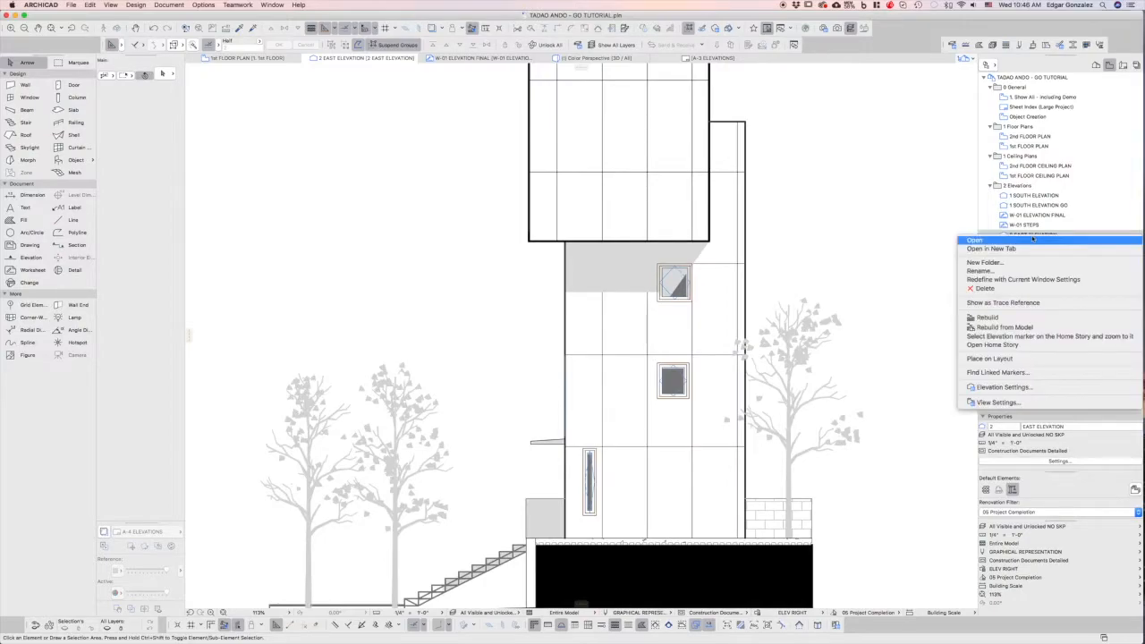
pyautogui.click(1002, 386)
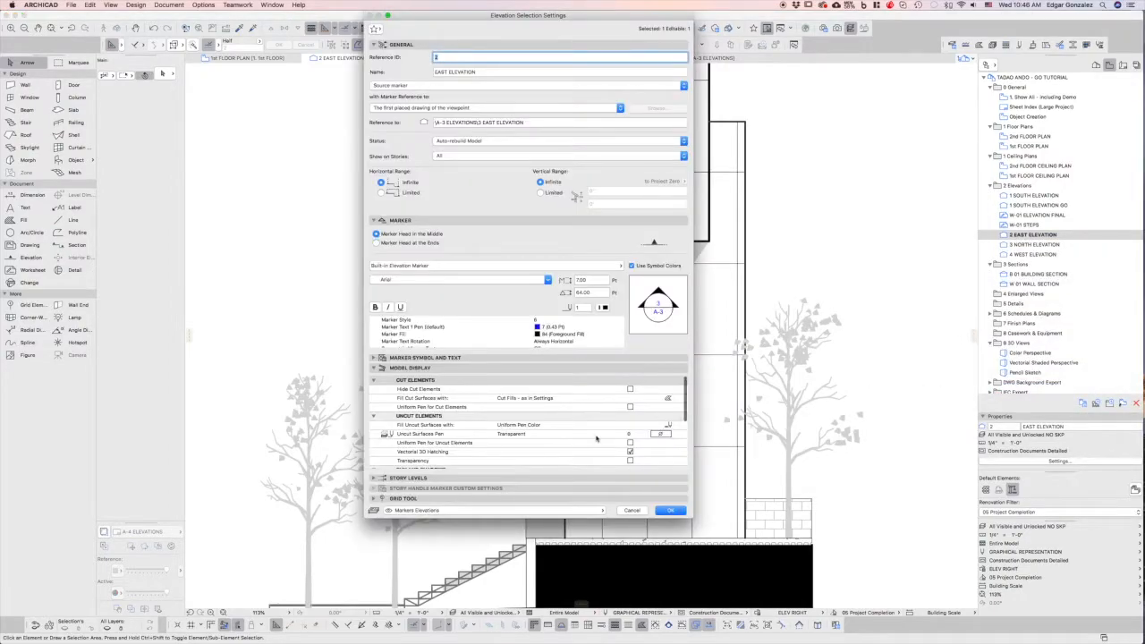
pyautogui.scroll(-5, 588, 412)
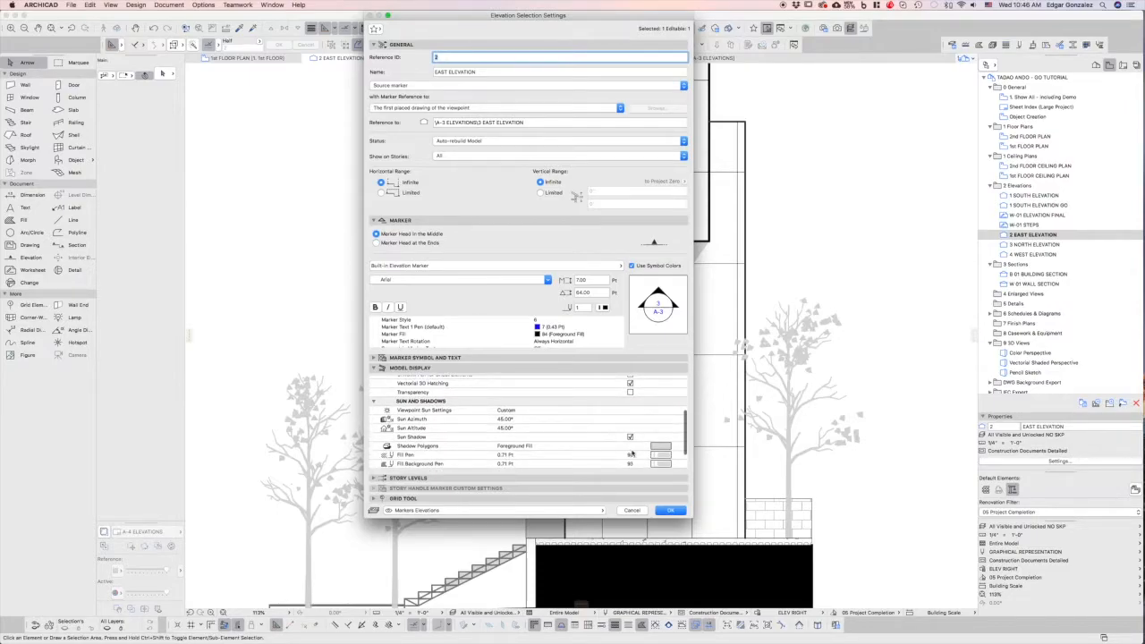
pyautogui.scroll(-1, 635, 451)
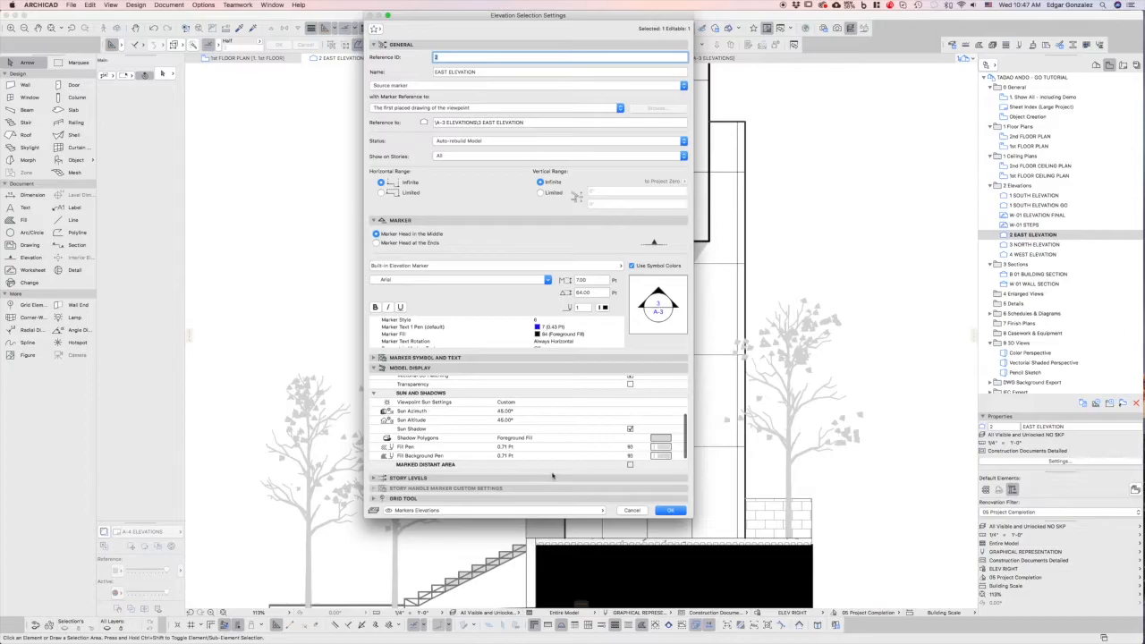
pyautogui.click(666, 456)
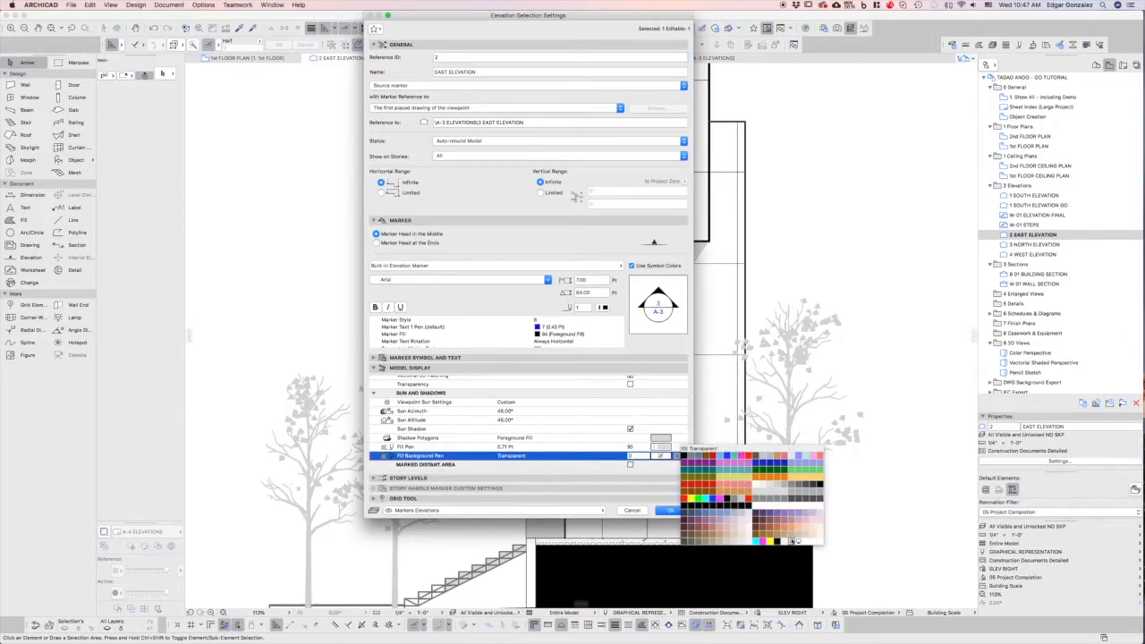
pyautogui.click(791, 542)
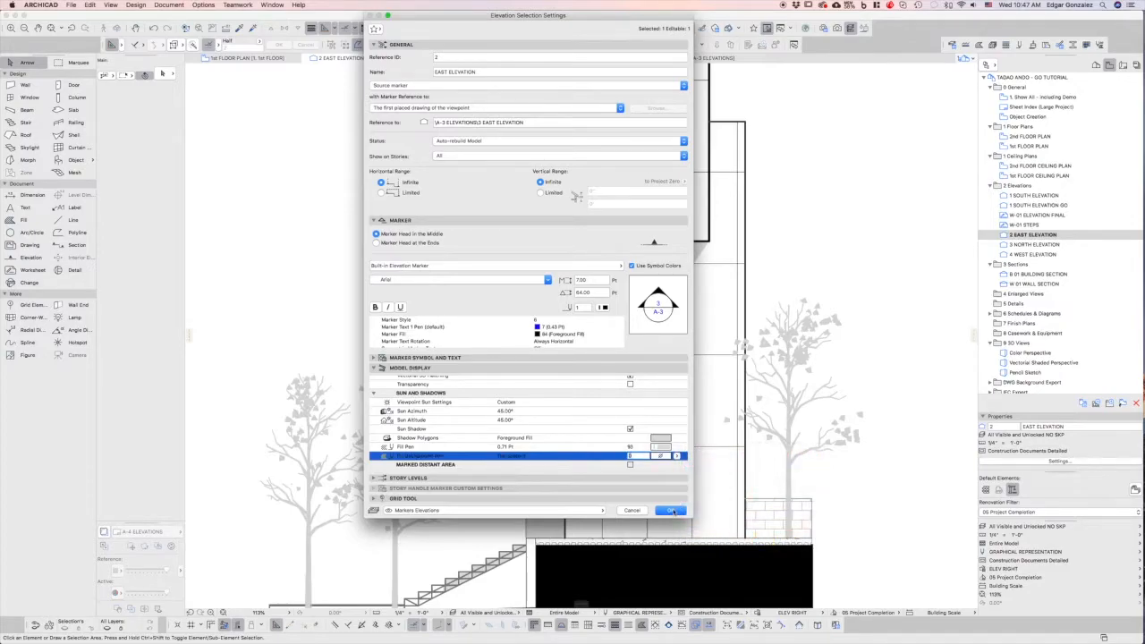
pyautogui.click(672, 511)
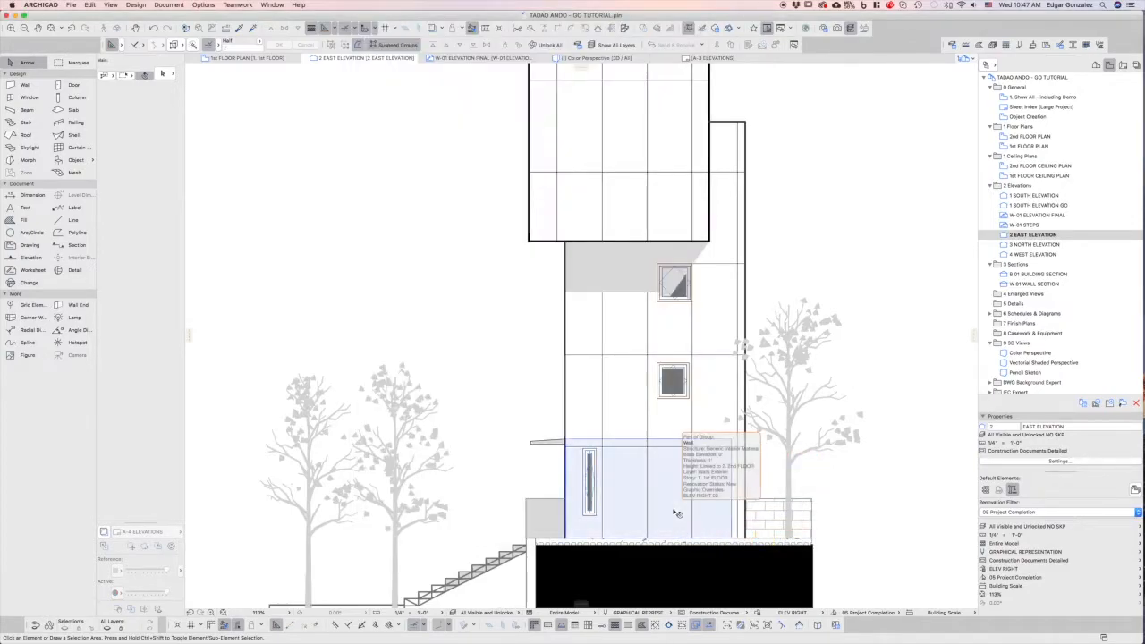
# Set the shadow polygon fill of the 2 EAST ELEVATION to % 75 in its elevation settings.
pyautogui.rightClick(1026, 236)
pyautogui.click(979, 412)
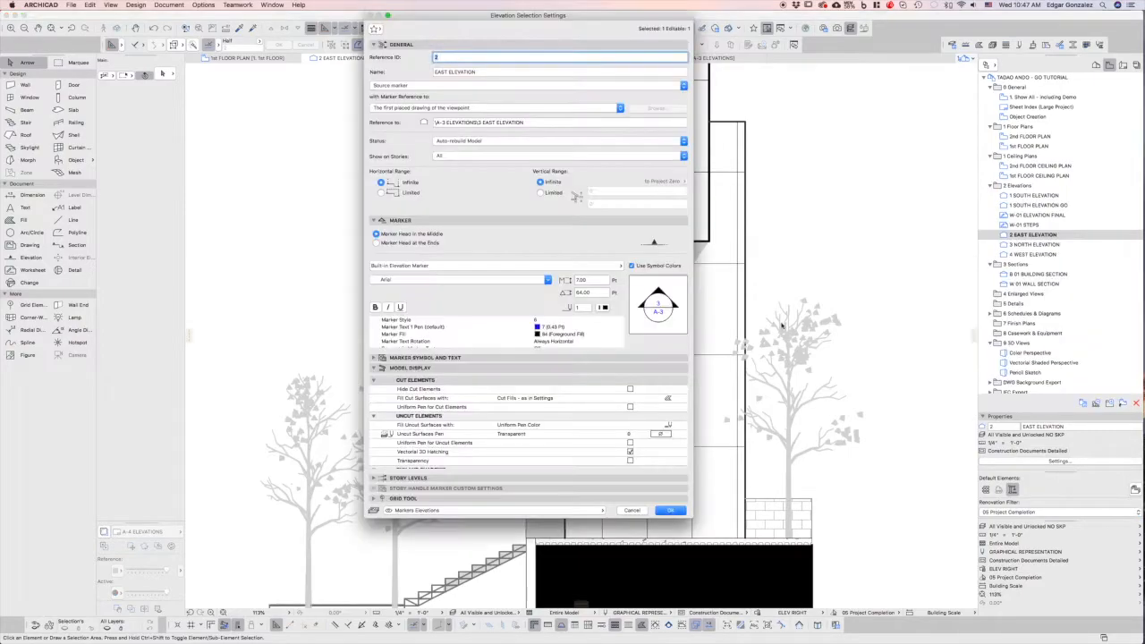
pyautogui.scroll(-10, 640, 456)
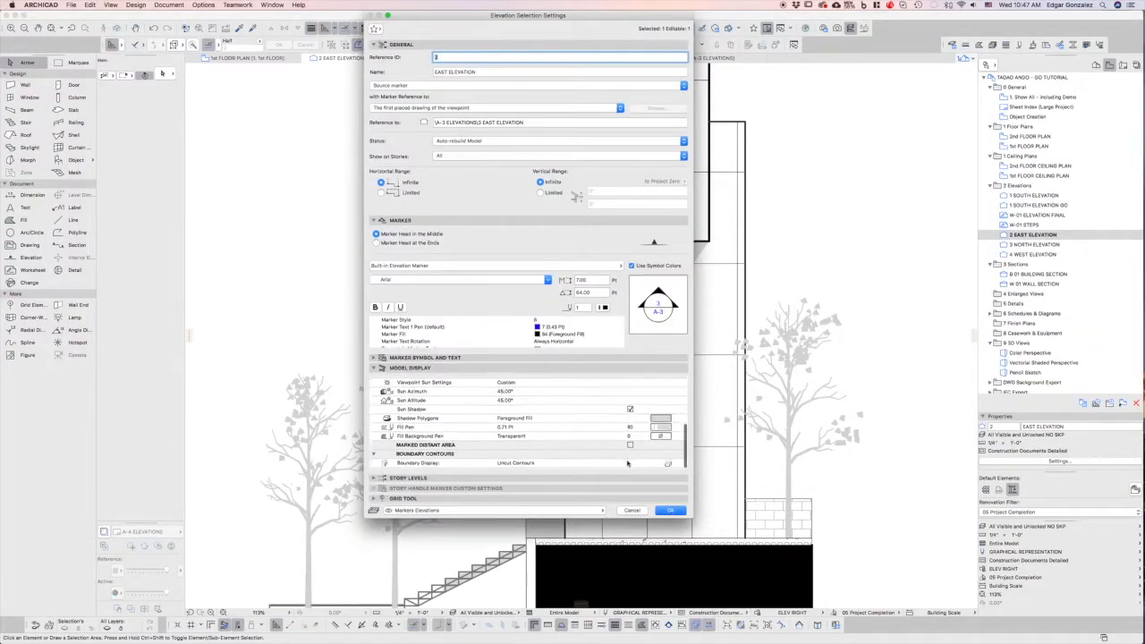
pyautogui.click(660, 419)
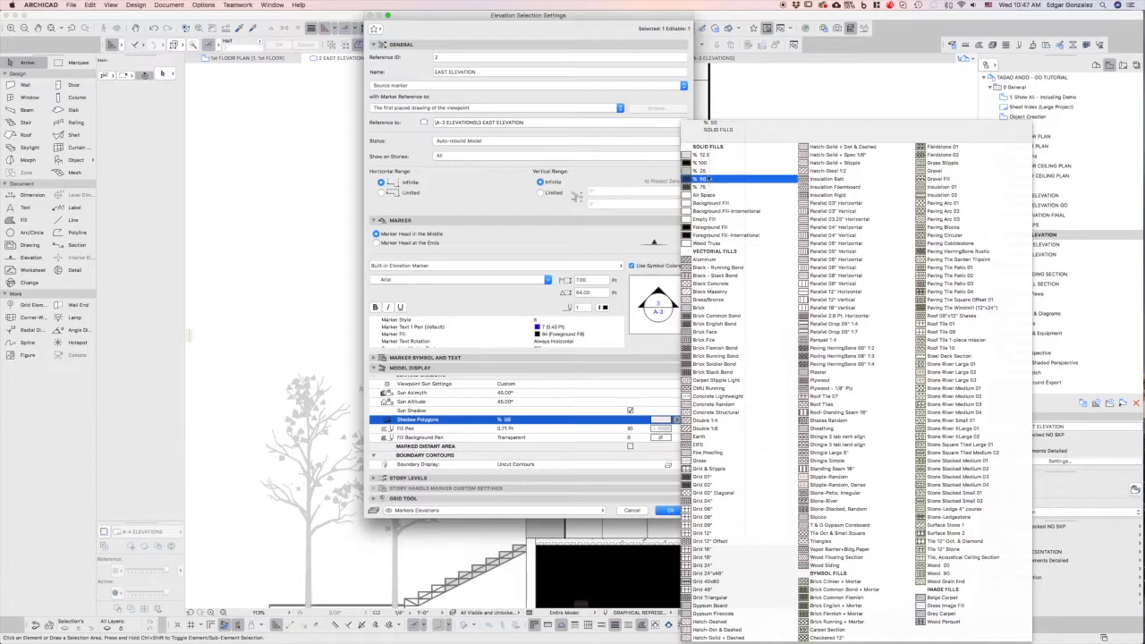
pyautogui.click(711, 187)
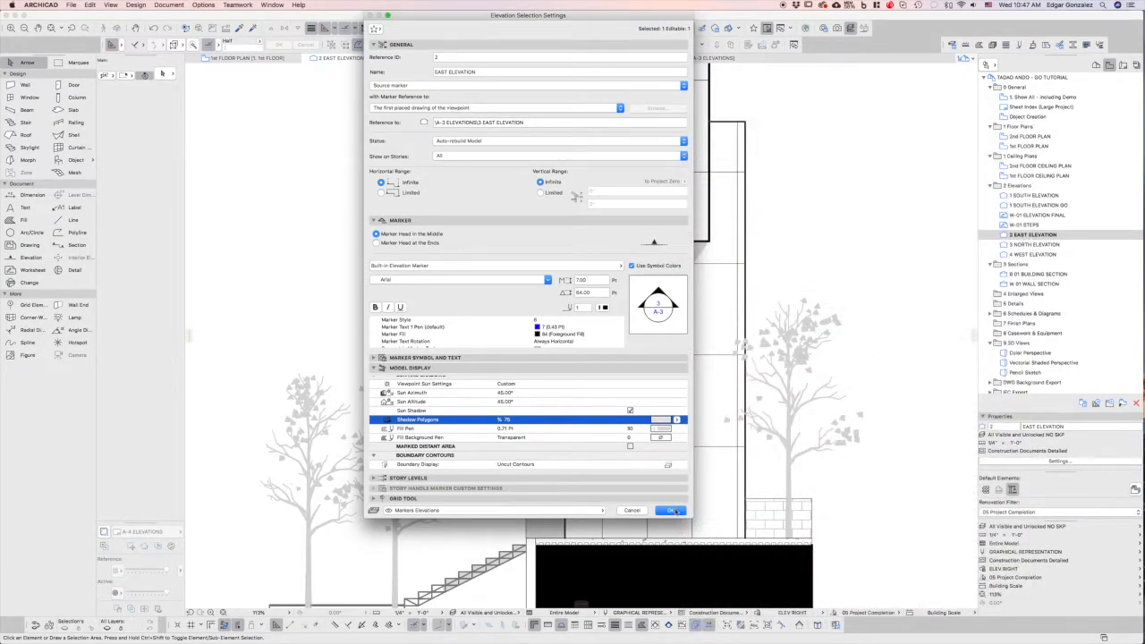
pyautogui.click(672, 511)
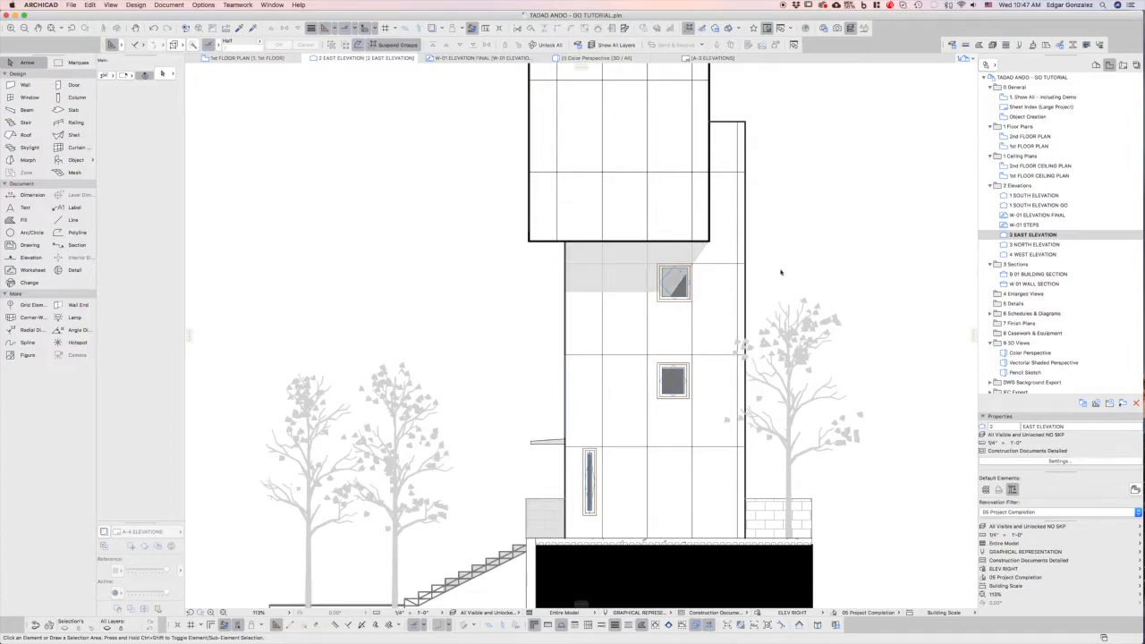
pyautogui.click(816, 253)
pyautogui.click(816, 253)
pyautogui.scroll(-3, 480, 469)
pyautogui.scroll(2, 479, 470)
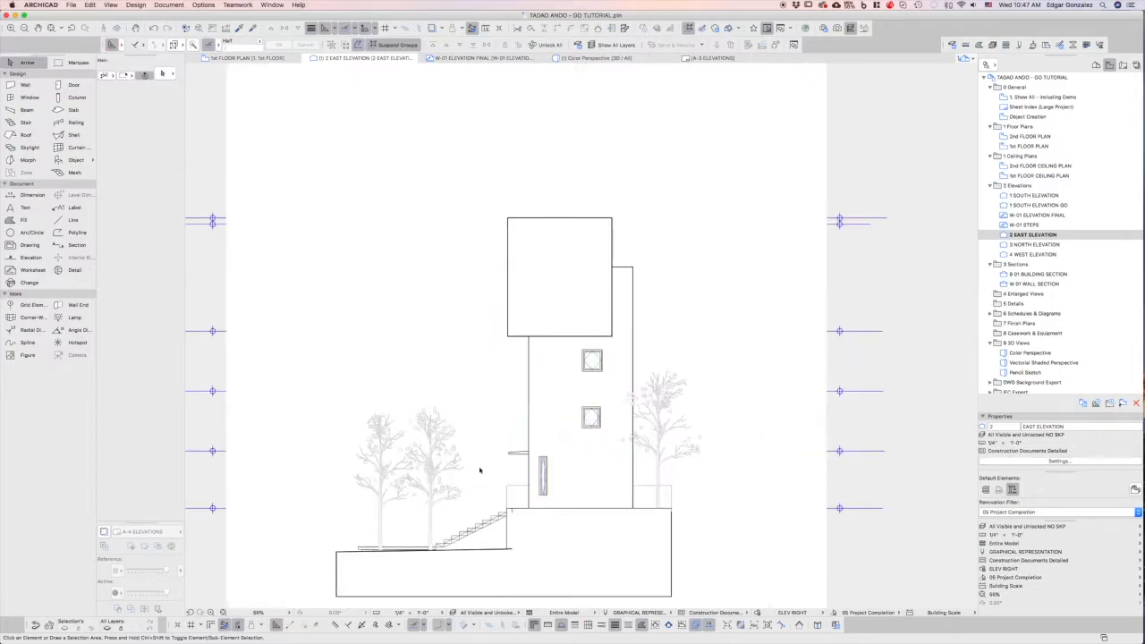
# Turn on Sun Shadow in the model display of the 3 NORTH ELEVATION's elevation settings.
pyautogui.click(1030, 245)
pyautogui.rightClick(1030, 245)
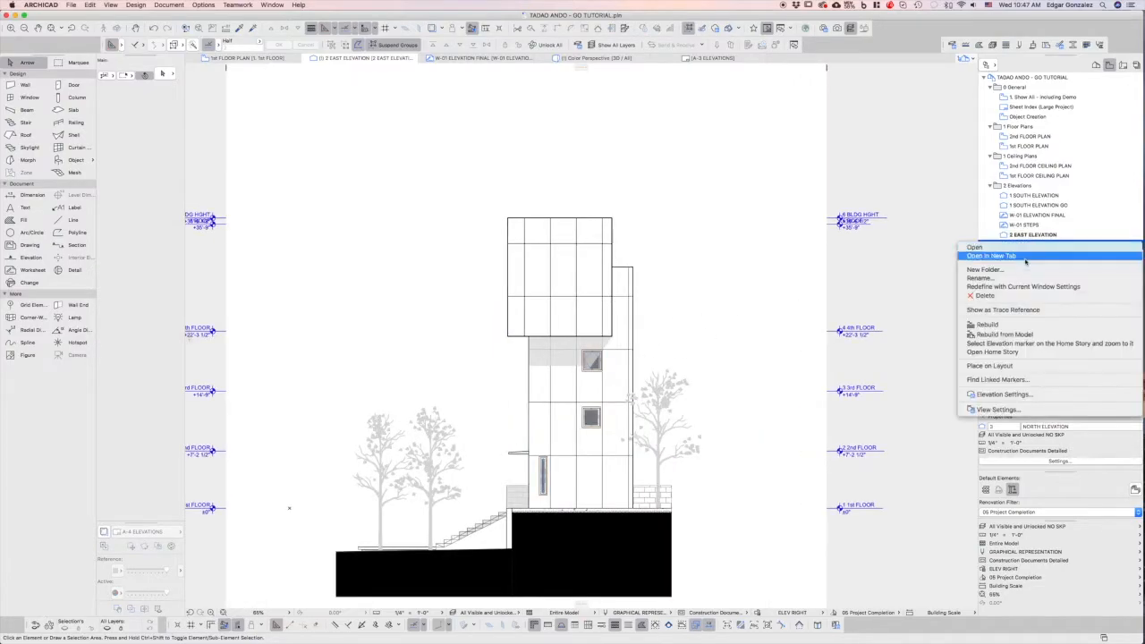
pyautogui.click(992, 394)
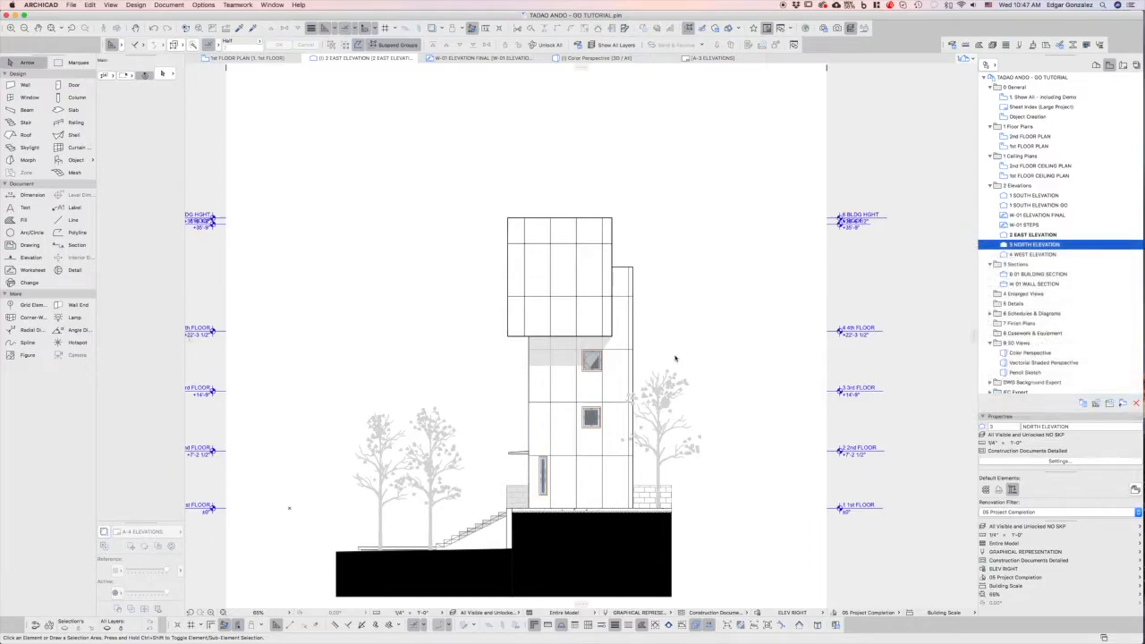
pyautogui.scroll(-2, 594, 424)
pyautogui.scroll(-3, 593, 424)
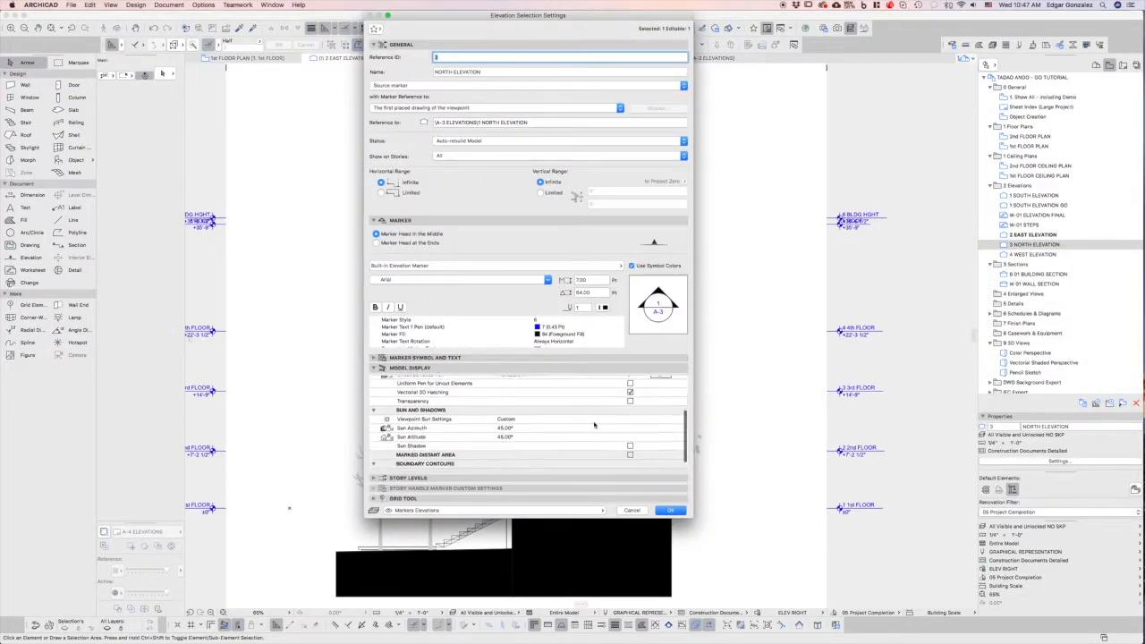
pyautogui.click(631, 442)
pyautogui.scroll(-1, 654, 456)
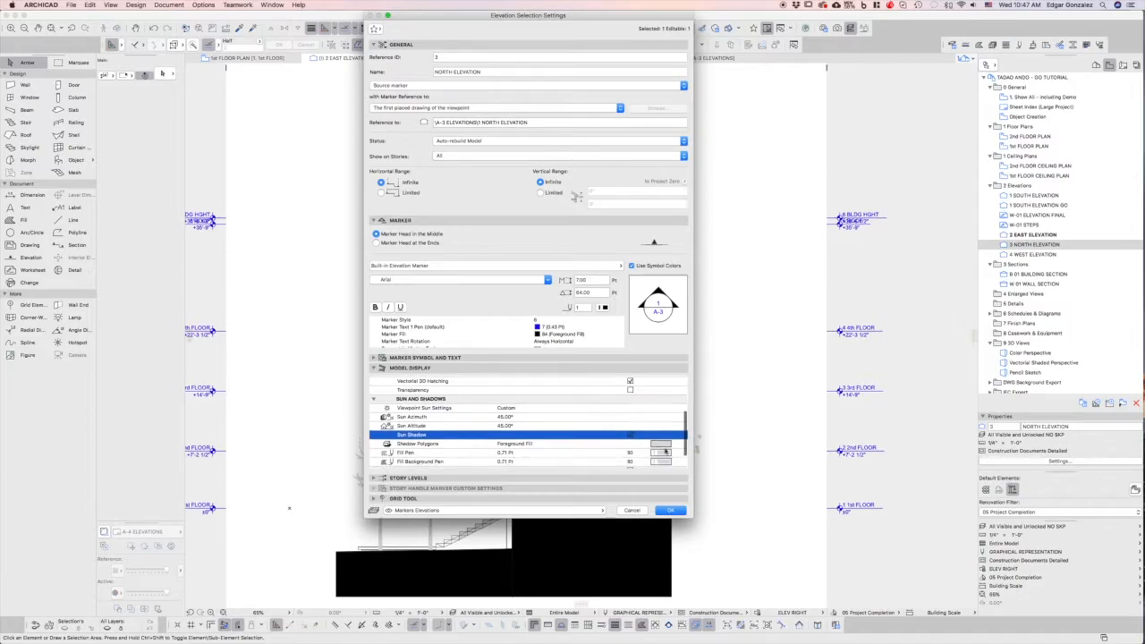
# Set the north elevation's shadow polygon fill to % 75 and make its fill background pen transparent.
pyautogui.click(661, 443)
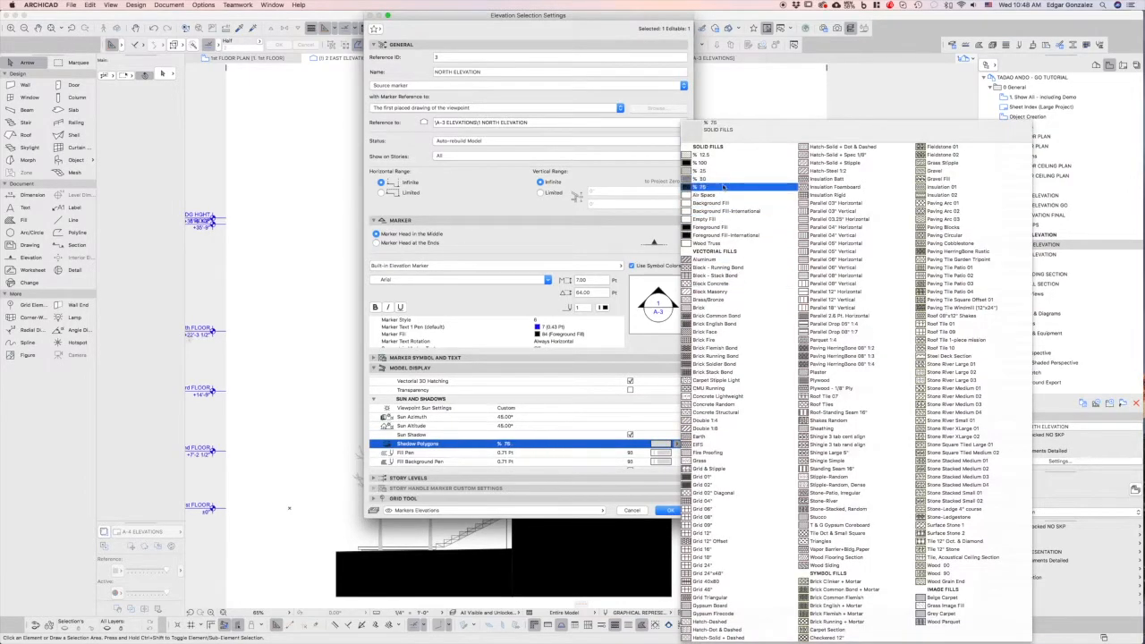
pyautogui.click(722, 188)
pyautogui.click(665, 460)
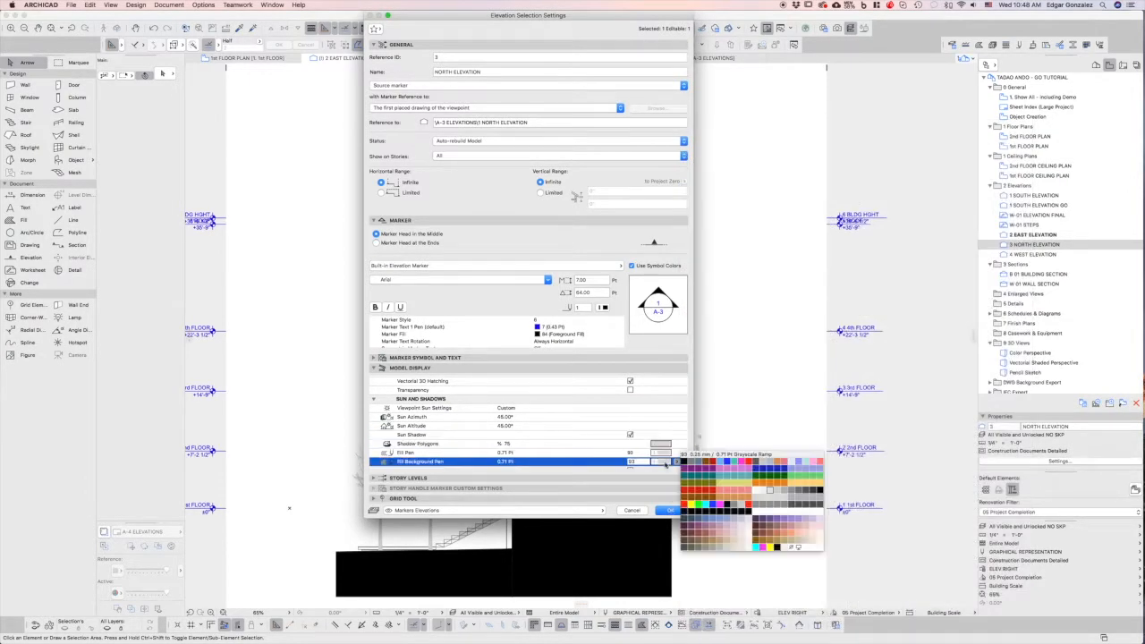
pyautogui.click(790, 548)
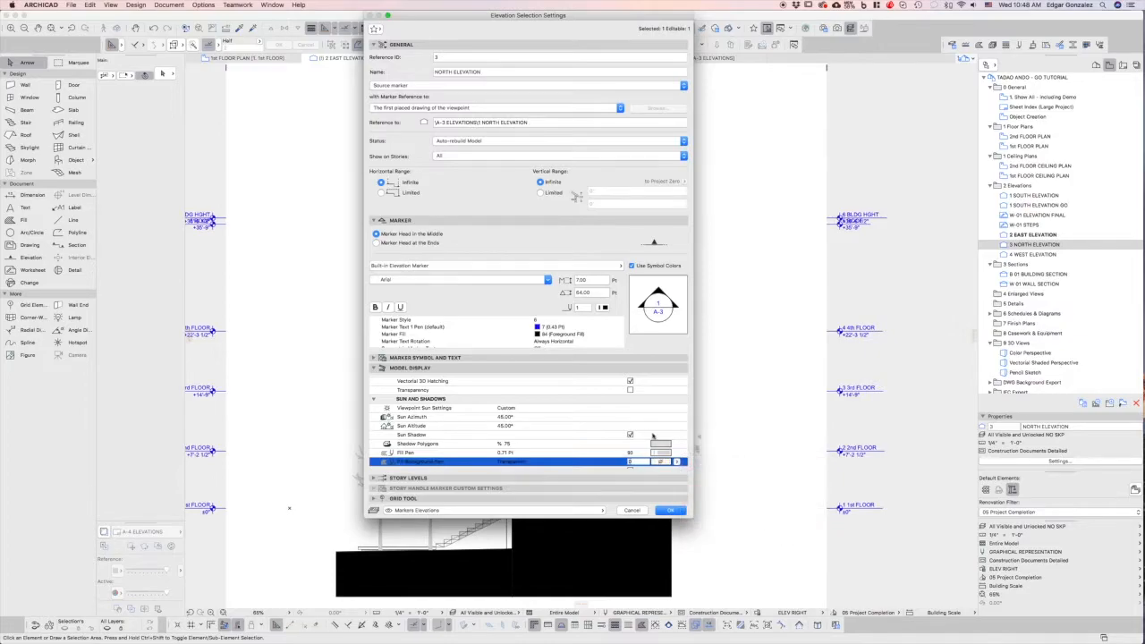
pyautogui.click(675, 513)
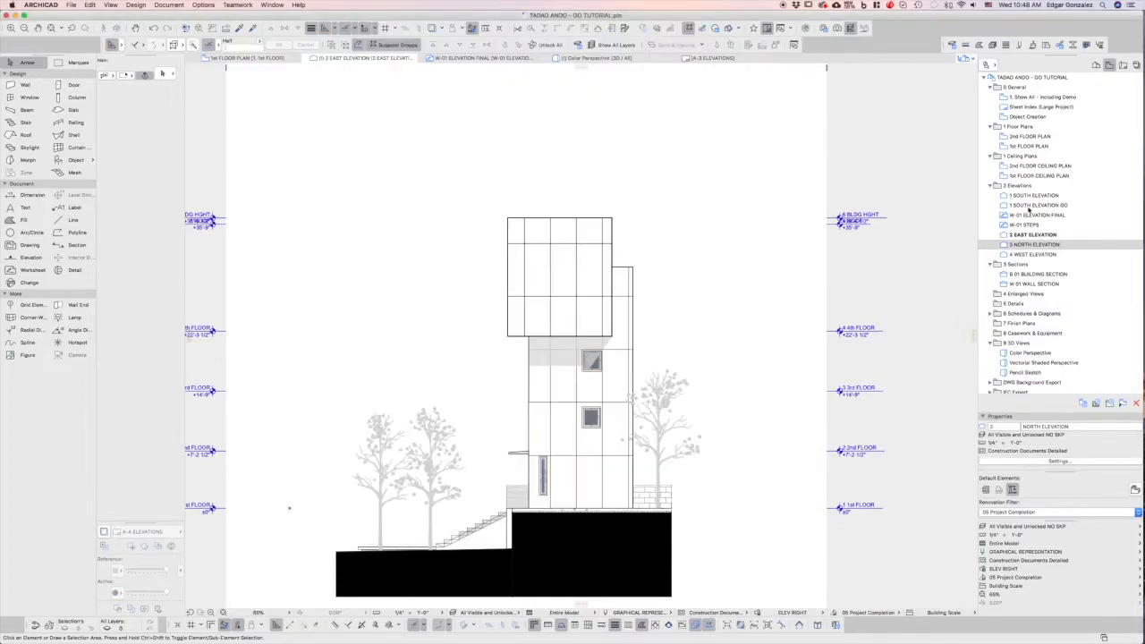
# Check the 3 NORTH ELEVATION view settings for the GRAPHICAL REPRESENTATION pen set and ELEV BACK override, and open the view.
pyautogui.rightClick(1027, 246)
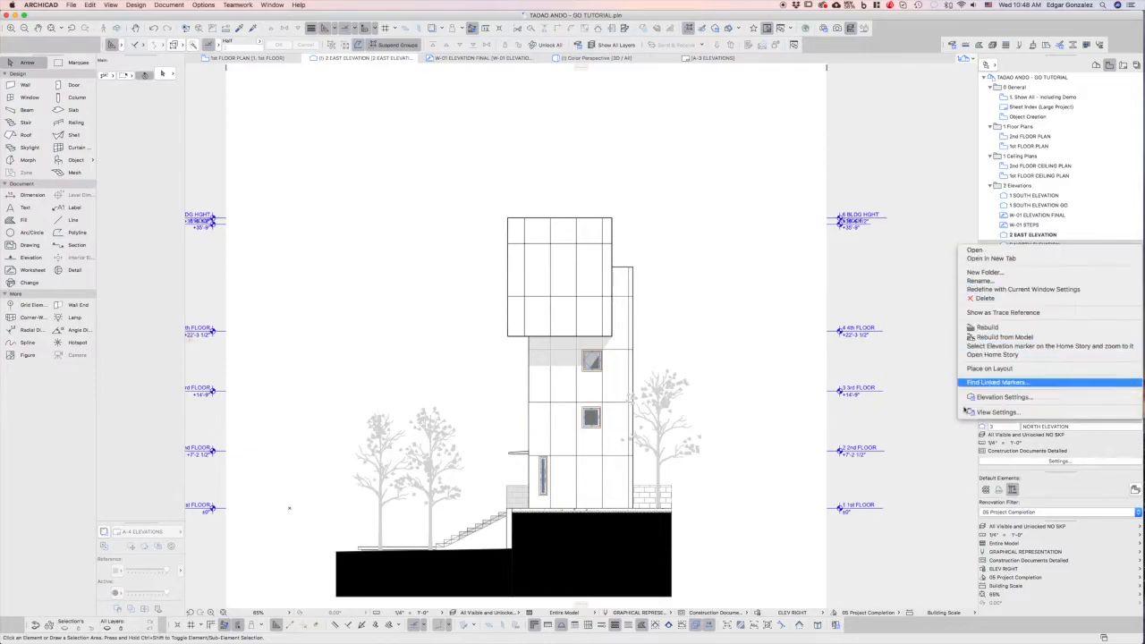
pyautogui.click(989, 416)
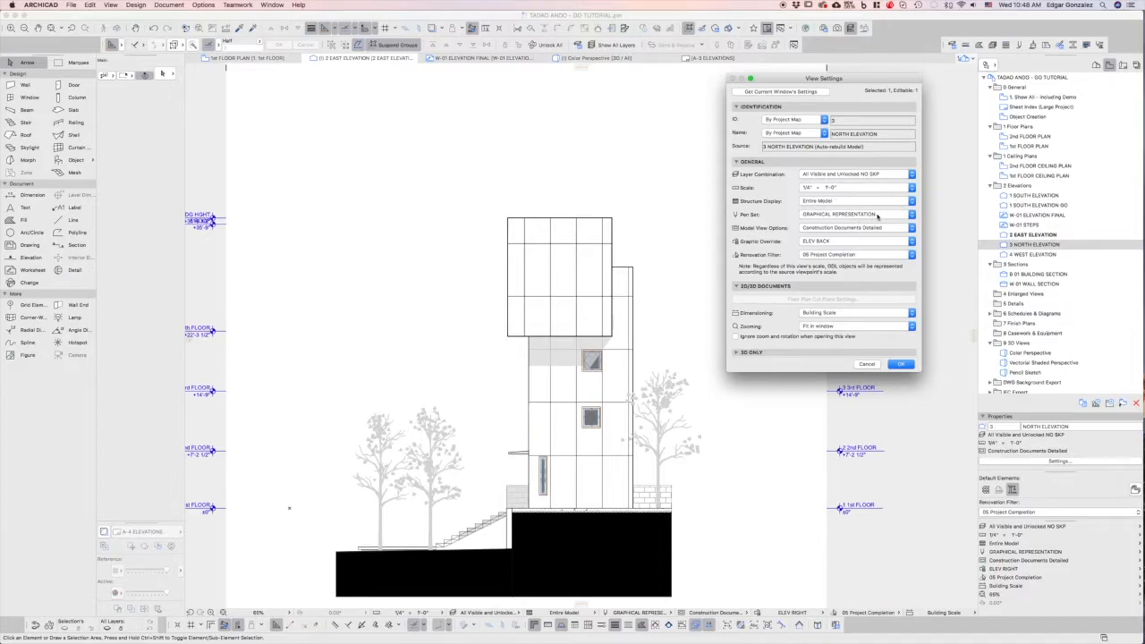
pyautogui.click(899, 364)
pyautogui.doubleClick(1037, 245)
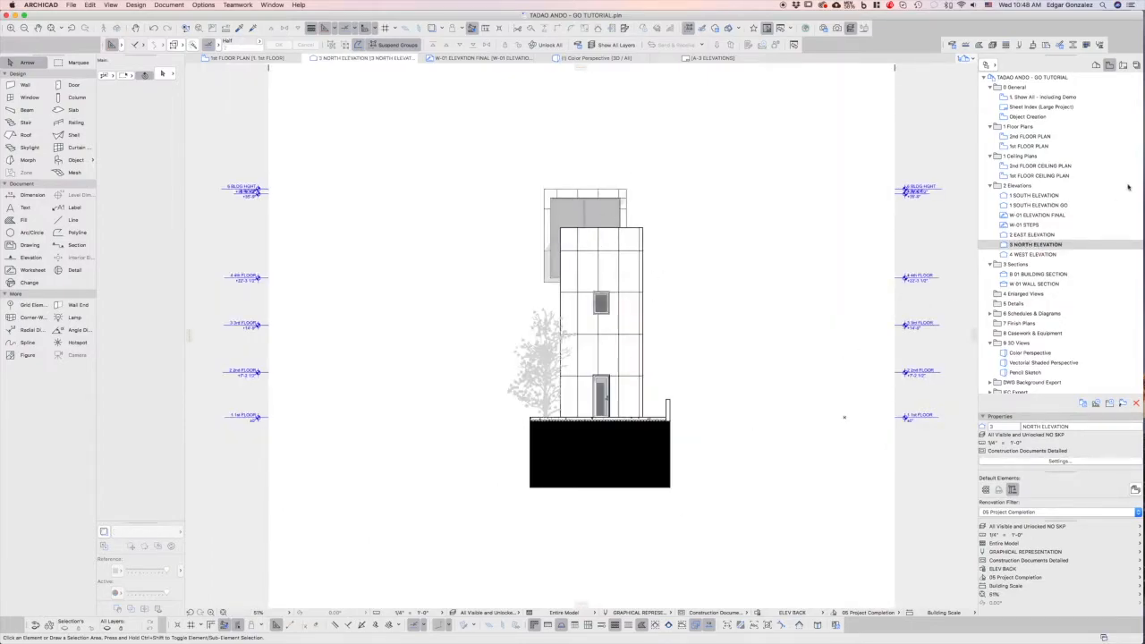
# Open the A-3 ELEVATIONS layout and examine the shadows, fills and line weights of the east, south and north elevation drawings.
pyautogui.click(1123, 65)
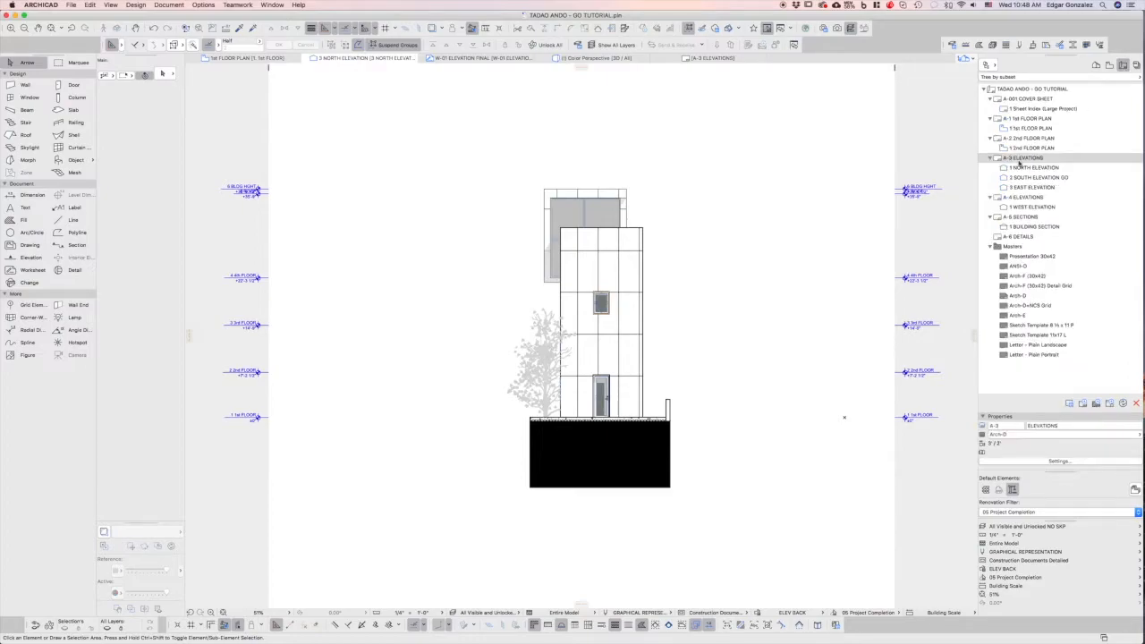
pyautogui.click(1029, 159)
pyautogui.doubleClick(1030, 160)
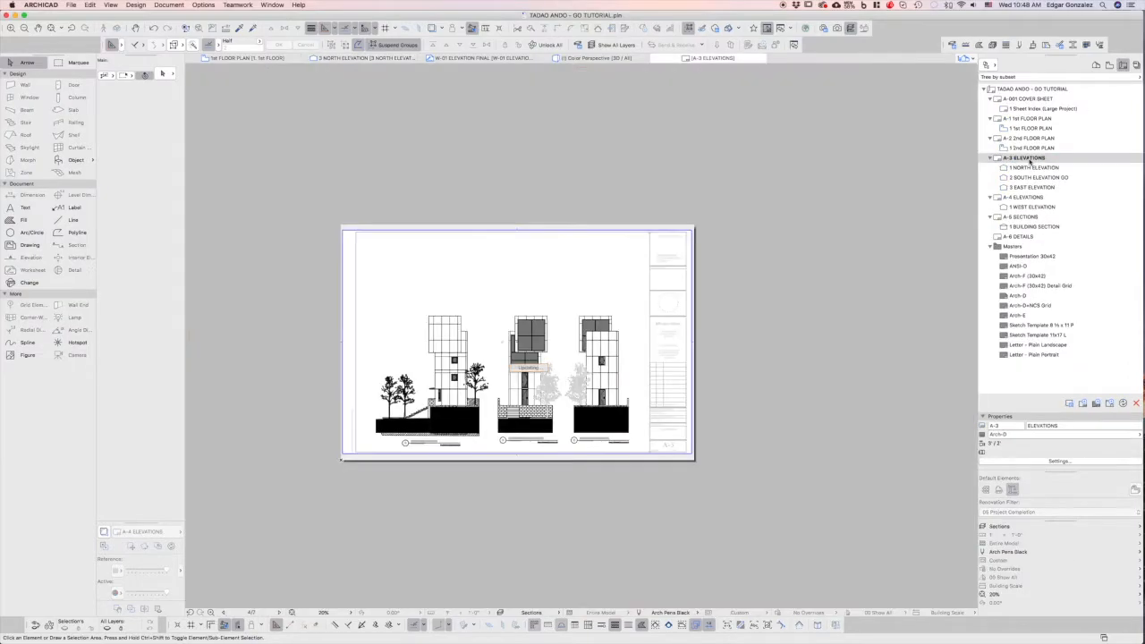
pyautogui.scroll(3, 522, 362)
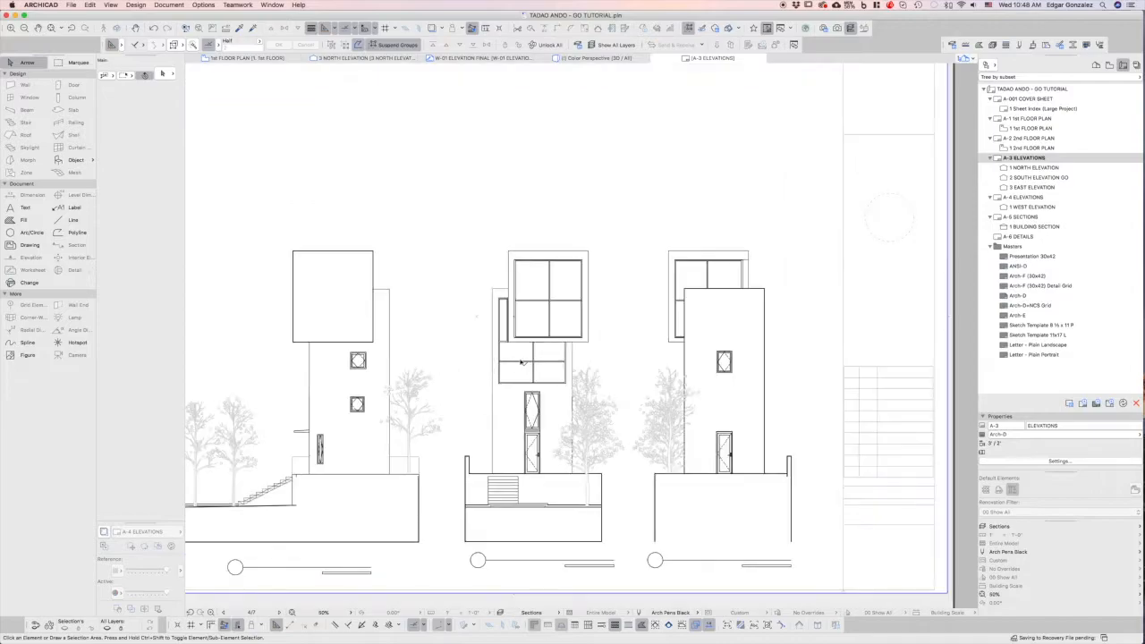
pyautogui.scroll(2, 522, 362)
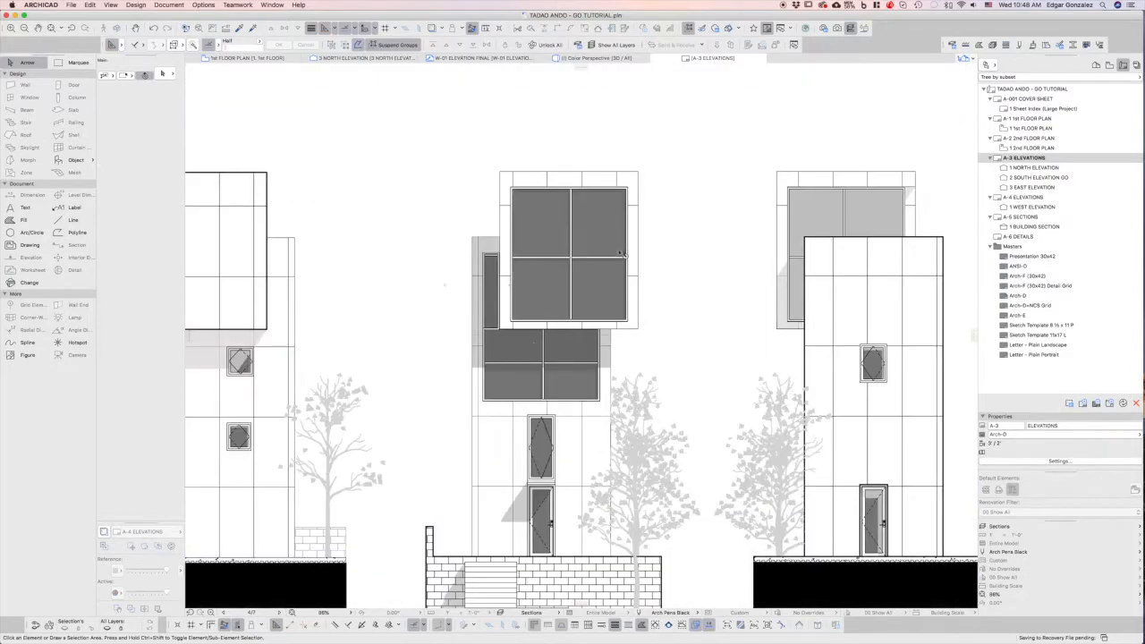
pyautogui.scroll(1, 676, 210)
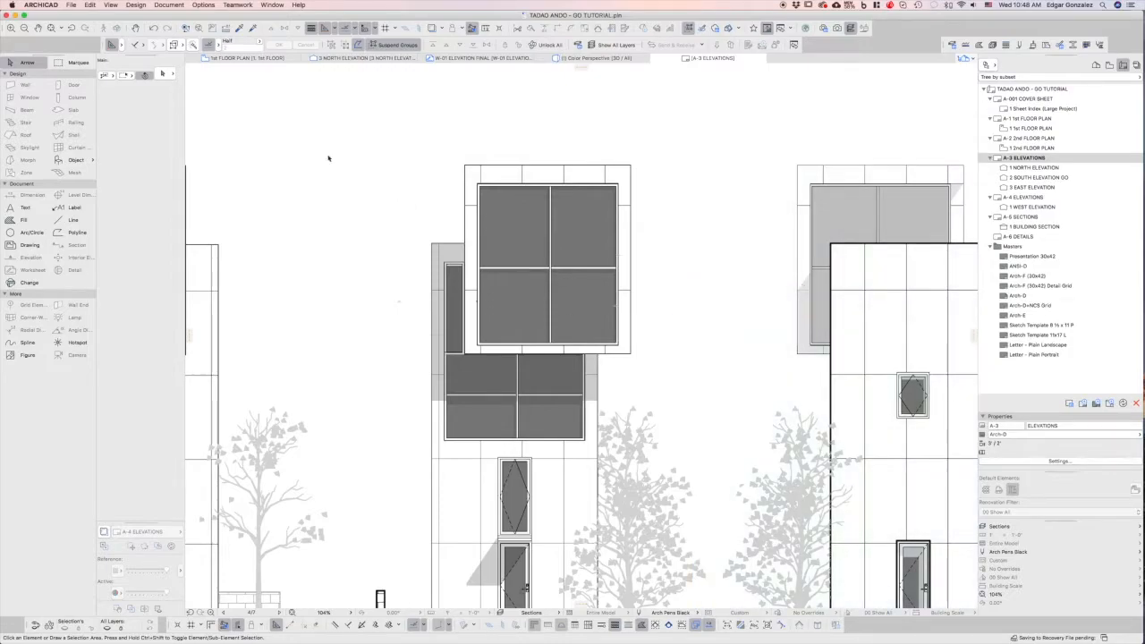
pyautogui.click(38, 28)
pyautogui.moveTo(391, 364)
pyautogui.mouseDown()
pyautogui.moveTo(654, 199)
pyautogui.moveTo(697, 188)
pyautogui.moveTo(682, 201)
pyautogui.mouseUp()
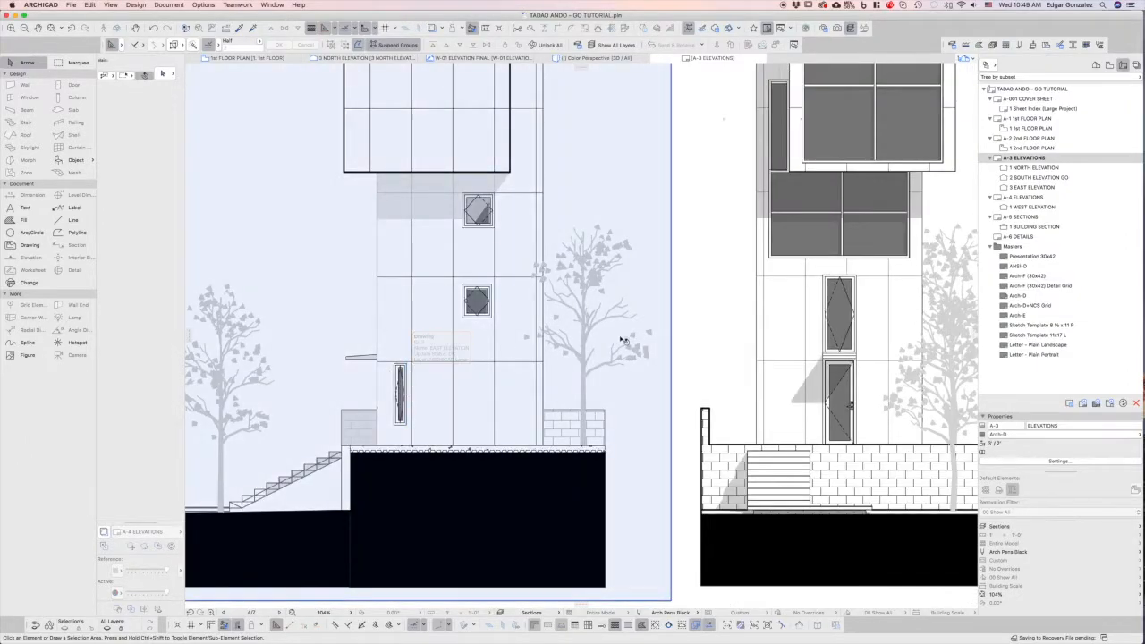
pyautogui.scroll(-3, 679, 339)
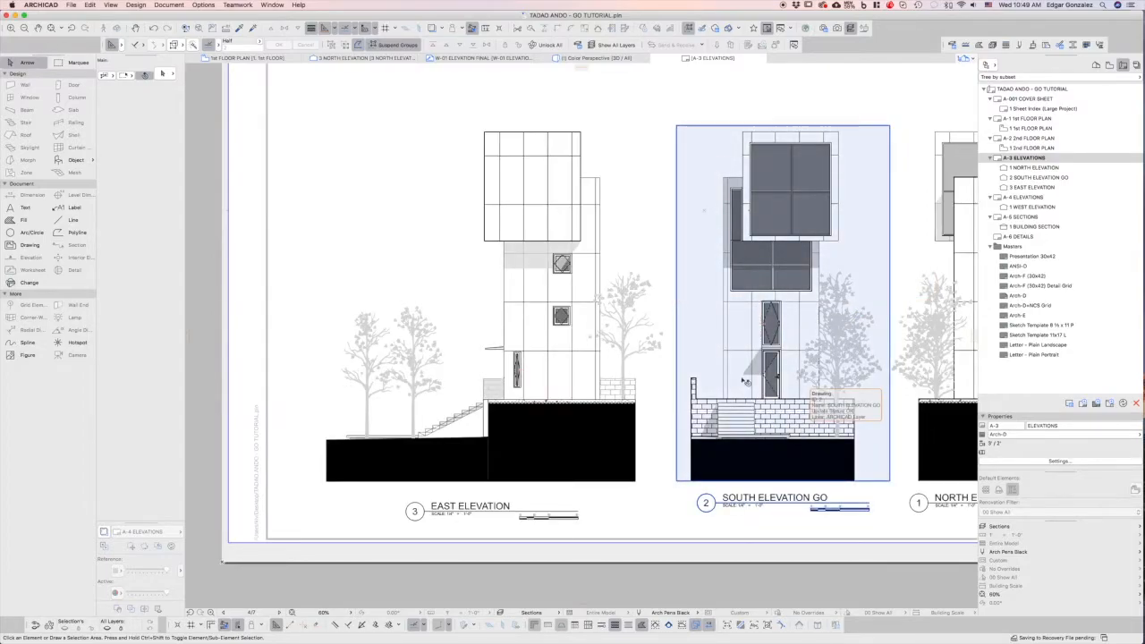
pyautogui.moveTo(827, 115); pyautogui.dragTo(689, 141, button='middle')
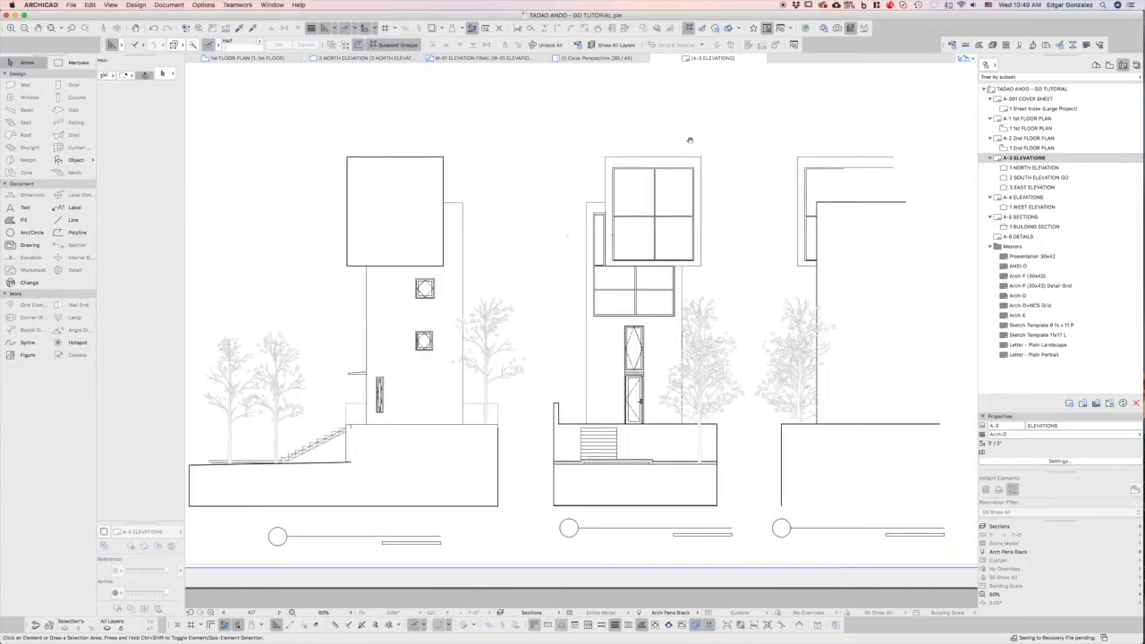
pyautogui.moveTo(689, 140)
pyautogui.mouseDown(button='middle')
pyautogui.moveTo(792, 116)
pyautogui.moveTo(725, 120)
pyautogui.moveTo(693, 136)
pyautogui.mouseUp(button='middle')
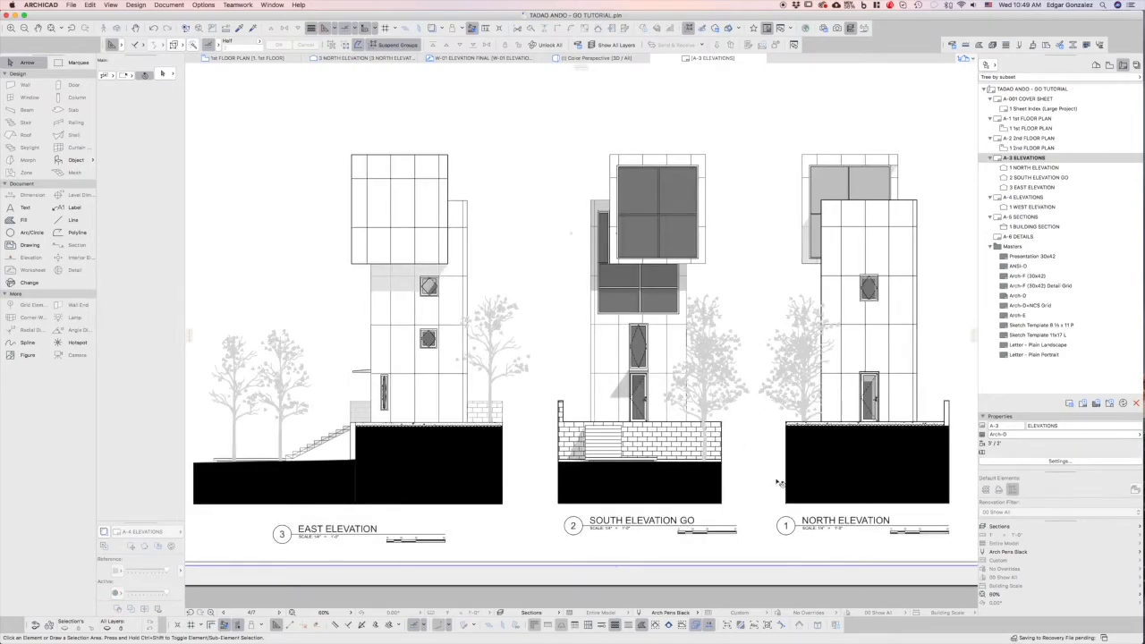
# Return to the saved views and look at the properties of the 1 SOUTH ELEVATION and 2 EAST ELEVATION views.
pyautogui.rightClick(750, 130)
pyautogui.click(864, 84)
pyautogui.click(1109, 66)
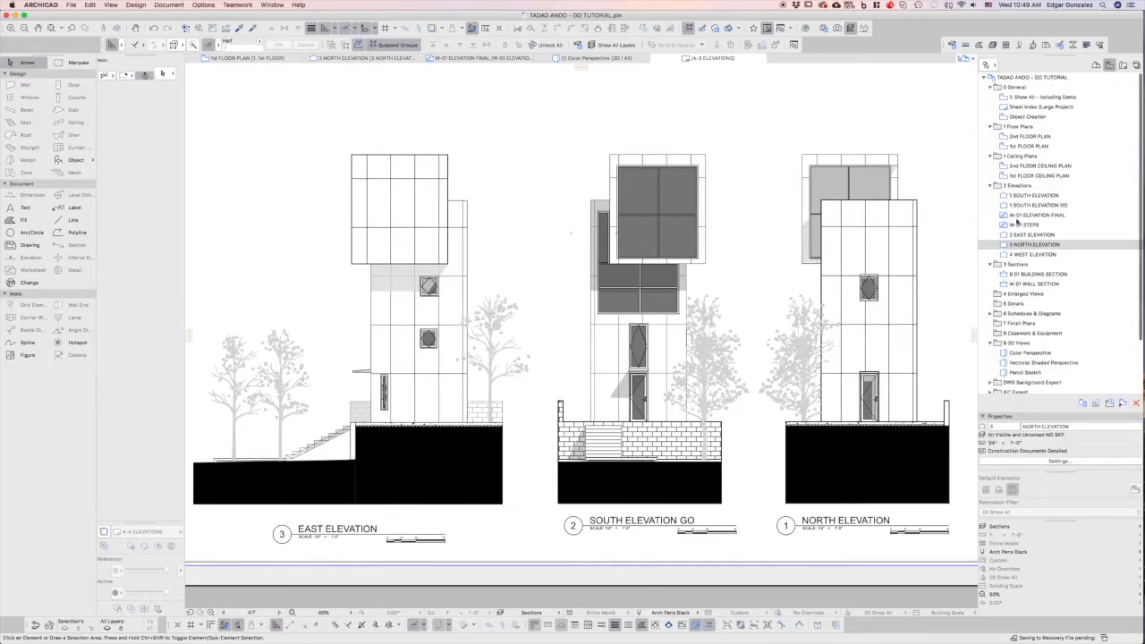
pyautogui.click(1033, 195)
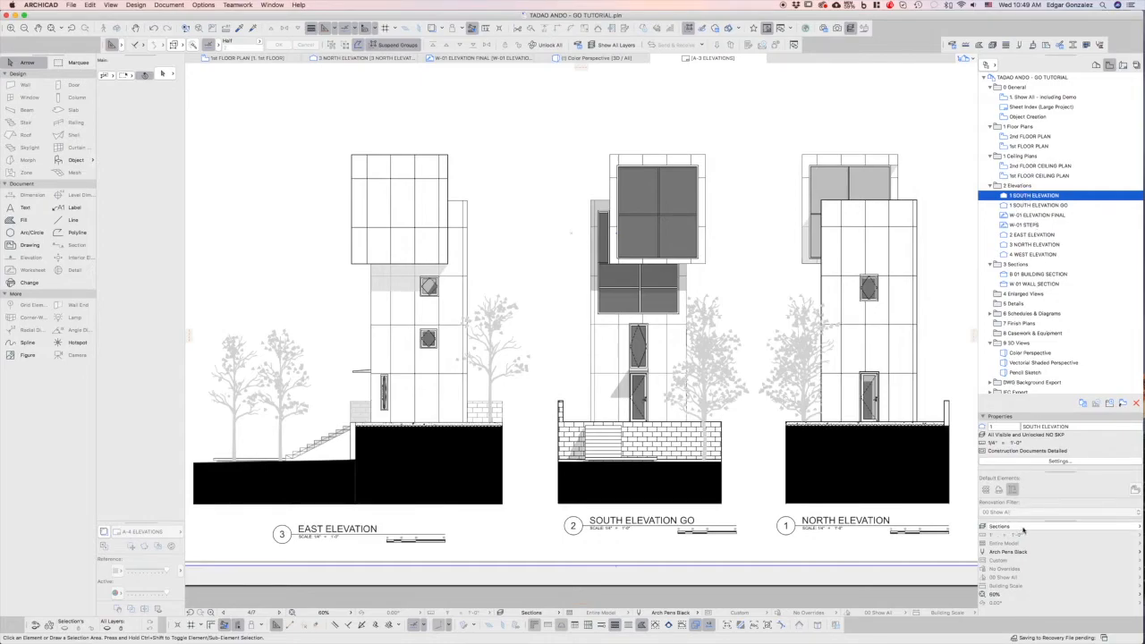
pyautogui.click(1037, 234)
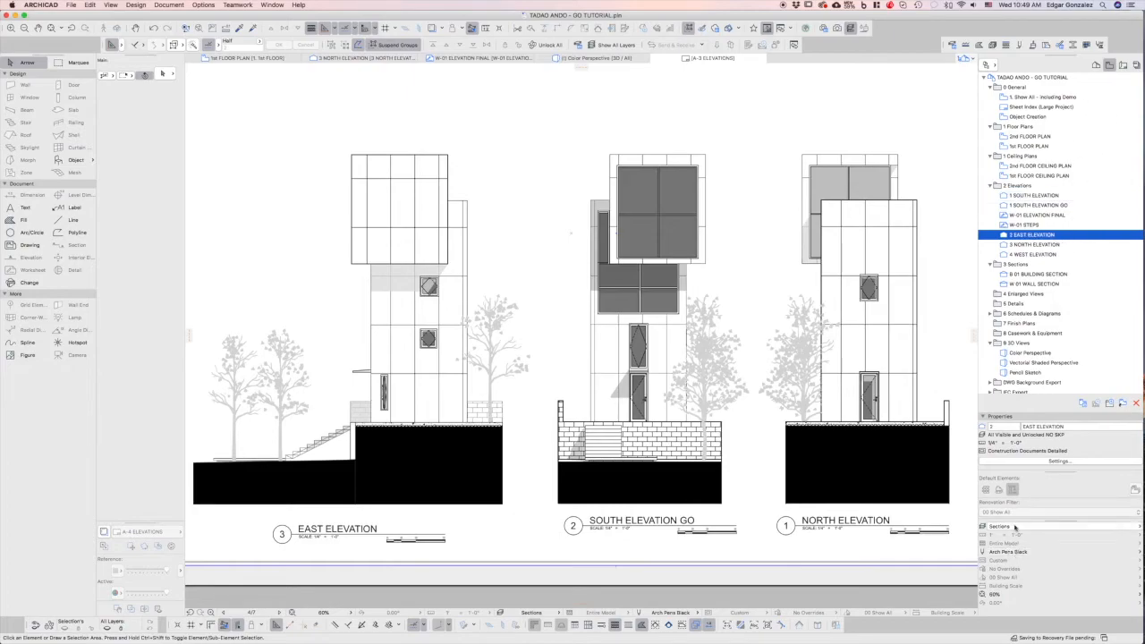